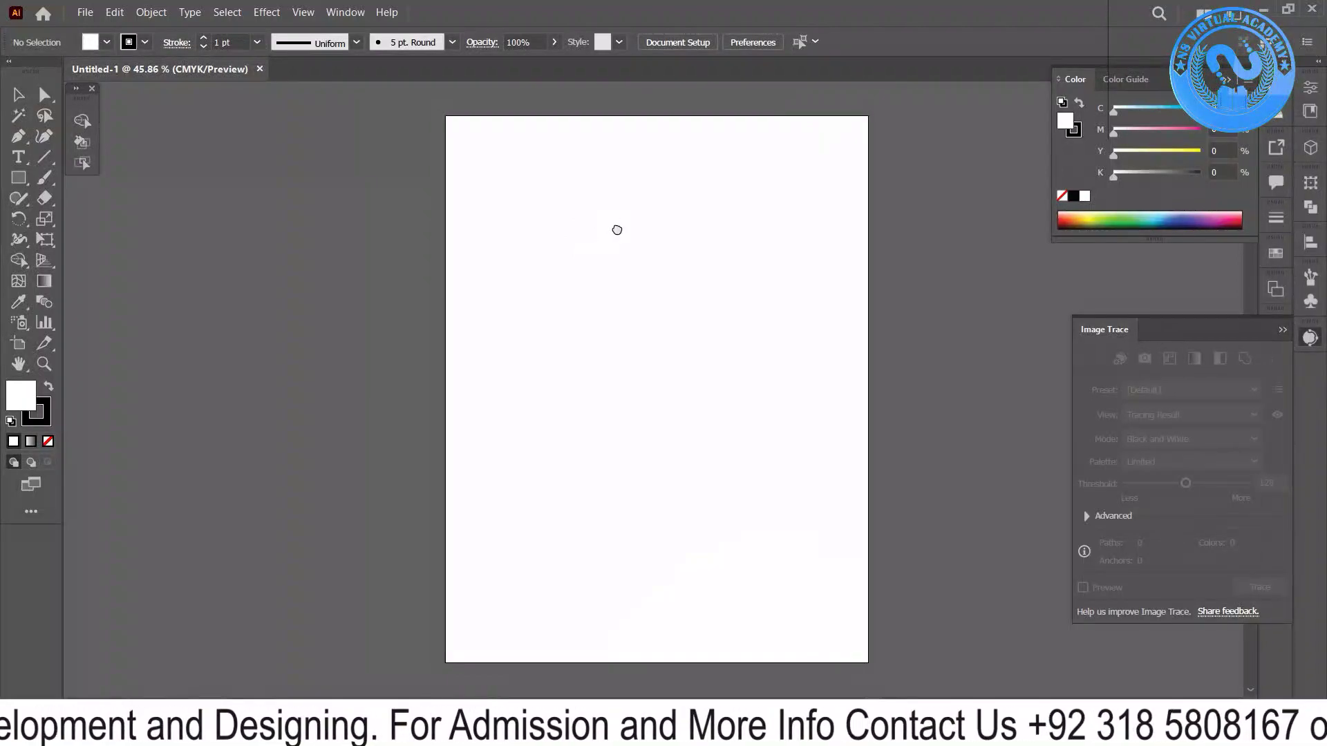
- Close the floating tool panel, float off the Image Trace panel, and collapse the Color panel into the dock
{"action": "left_click_drag", "start_coordinate": [617, 230], "coordinate": [479, 236]}
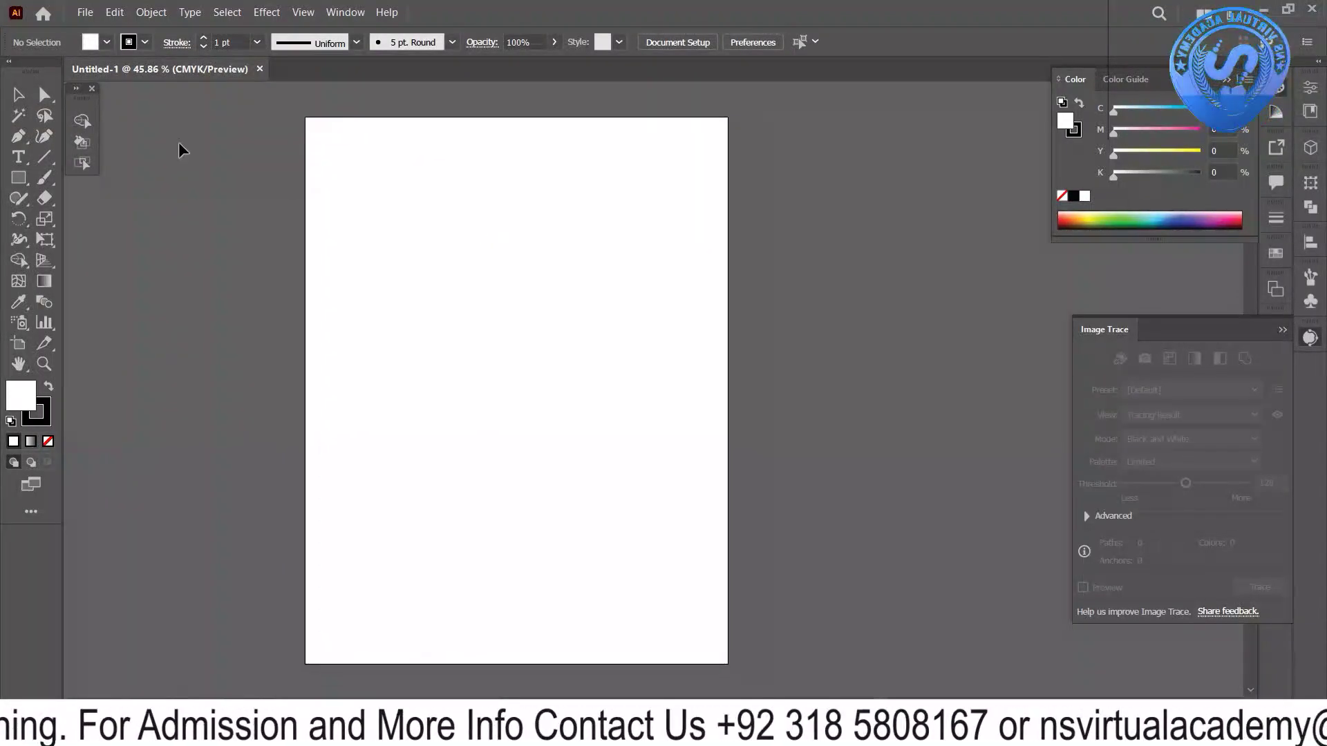
{"action": "mouse_move", "coordinate": [81, 94]}
{"action": "left_mouse_down"}
{"action": "mouse_move", "coordinate": [32, 304]}
{"action": "mouse_move", "coordinate": [123, 237]}
{"action": "left_mouse_up"}
{"action": "left_click", "coordinate": [132, 231]}
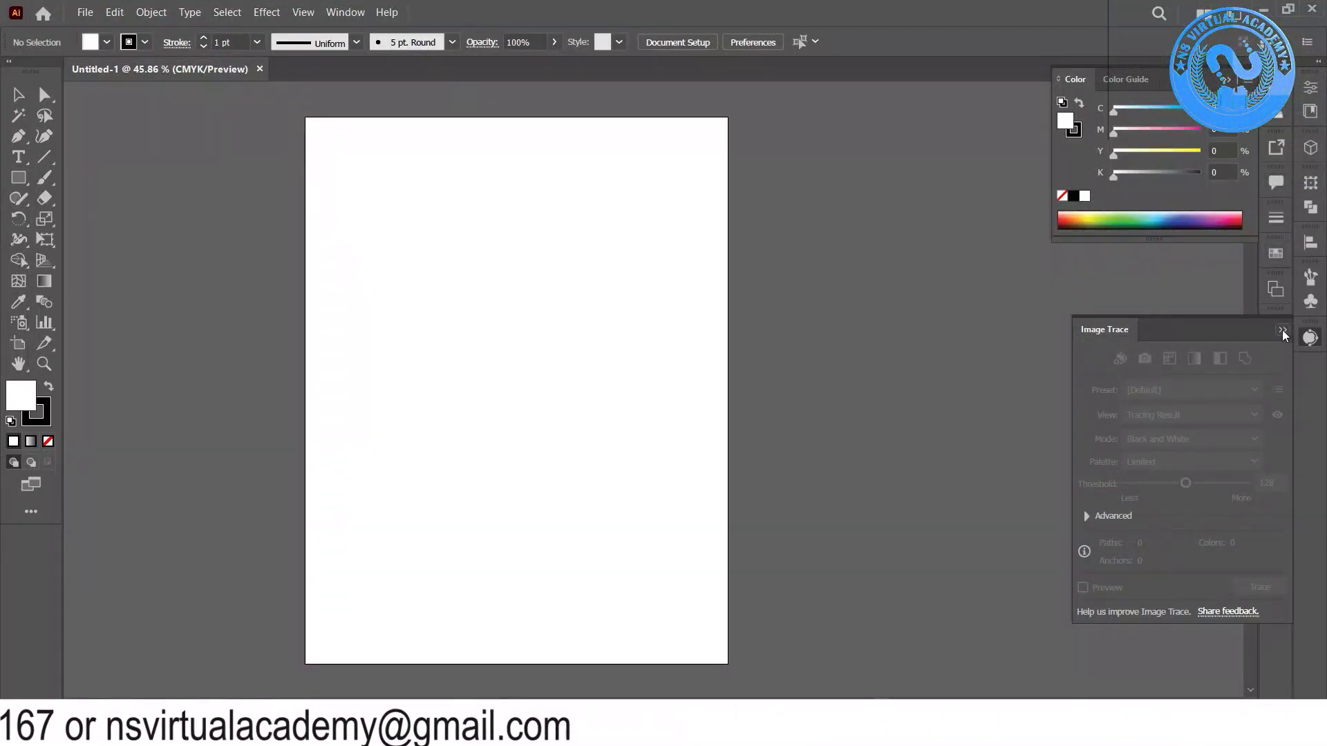
{"action": "left_click_drag", "start_coordinate": [1115, 346], "coordinate": [1302, 315]}
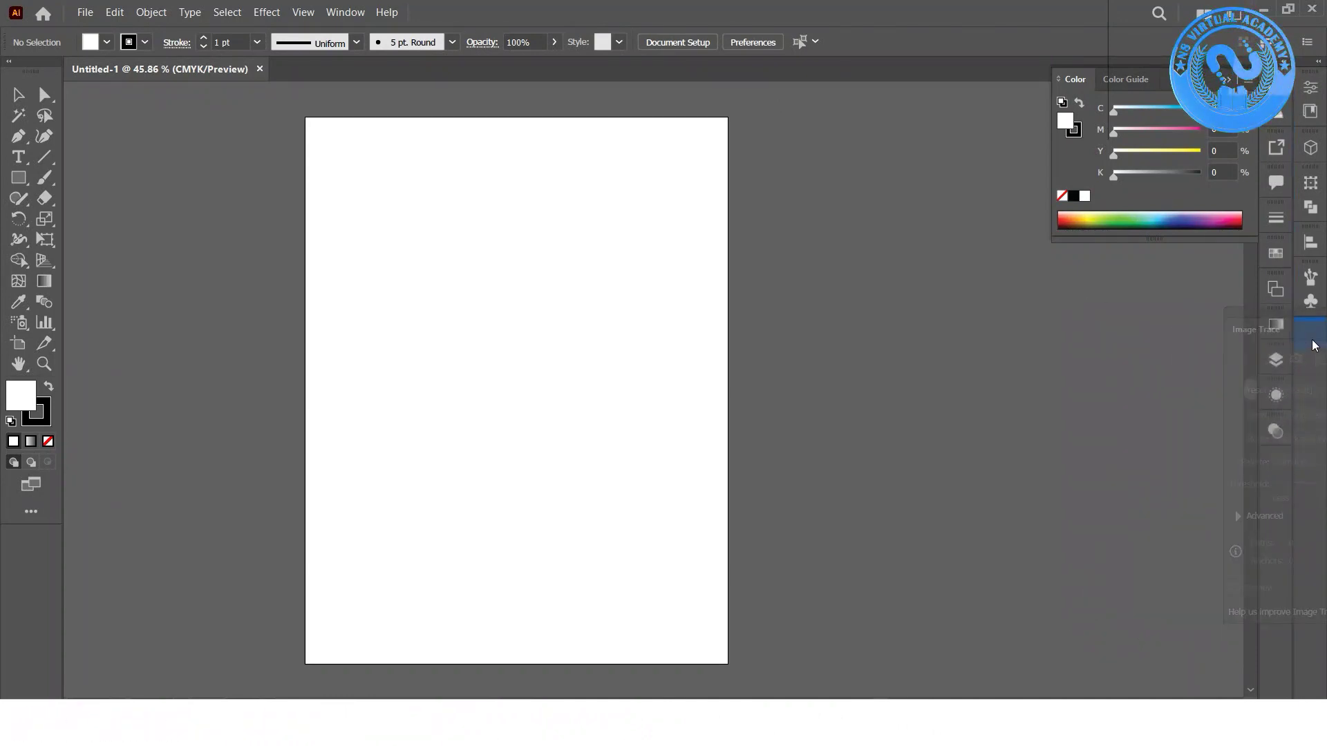
{"action": "left_click", "coordinate": [1227, 83]}
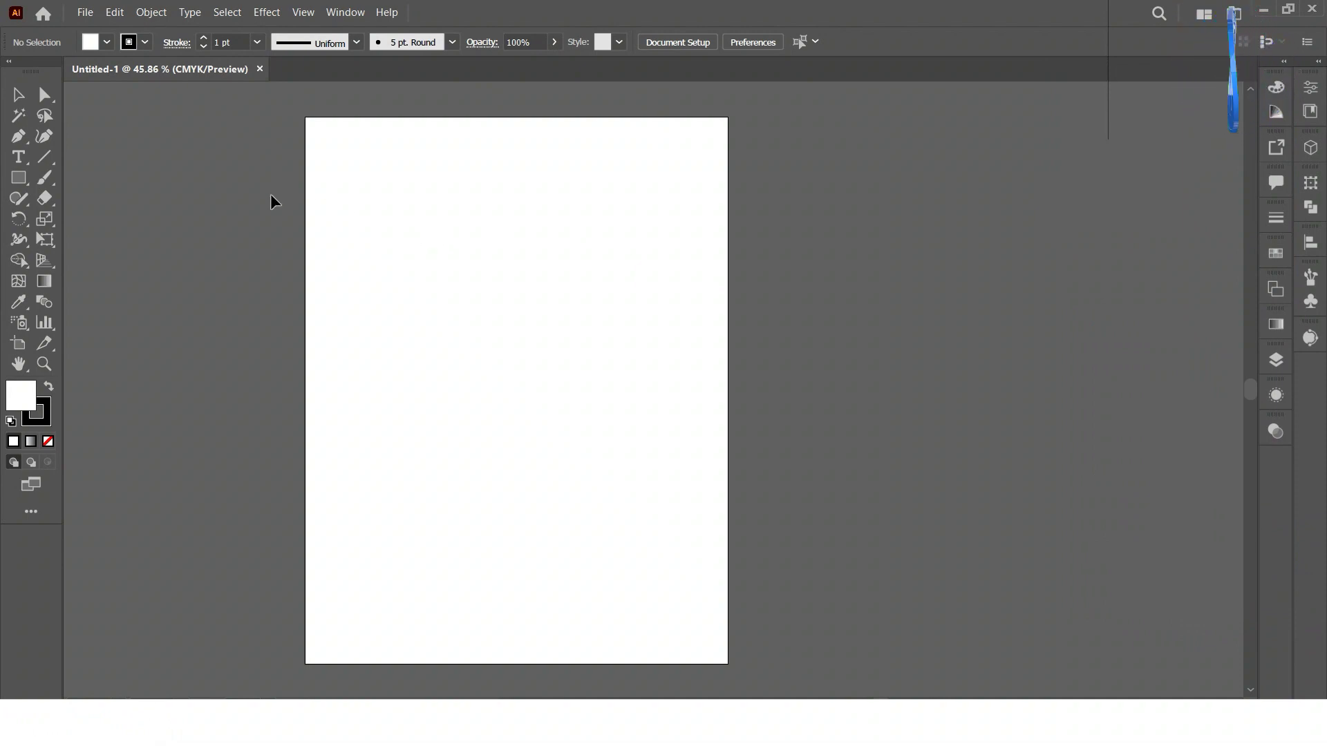
- Draw a rectangle in the artboard's upper left and zoom the view
{"action": "left_click", "coordinate": [27, 185]}
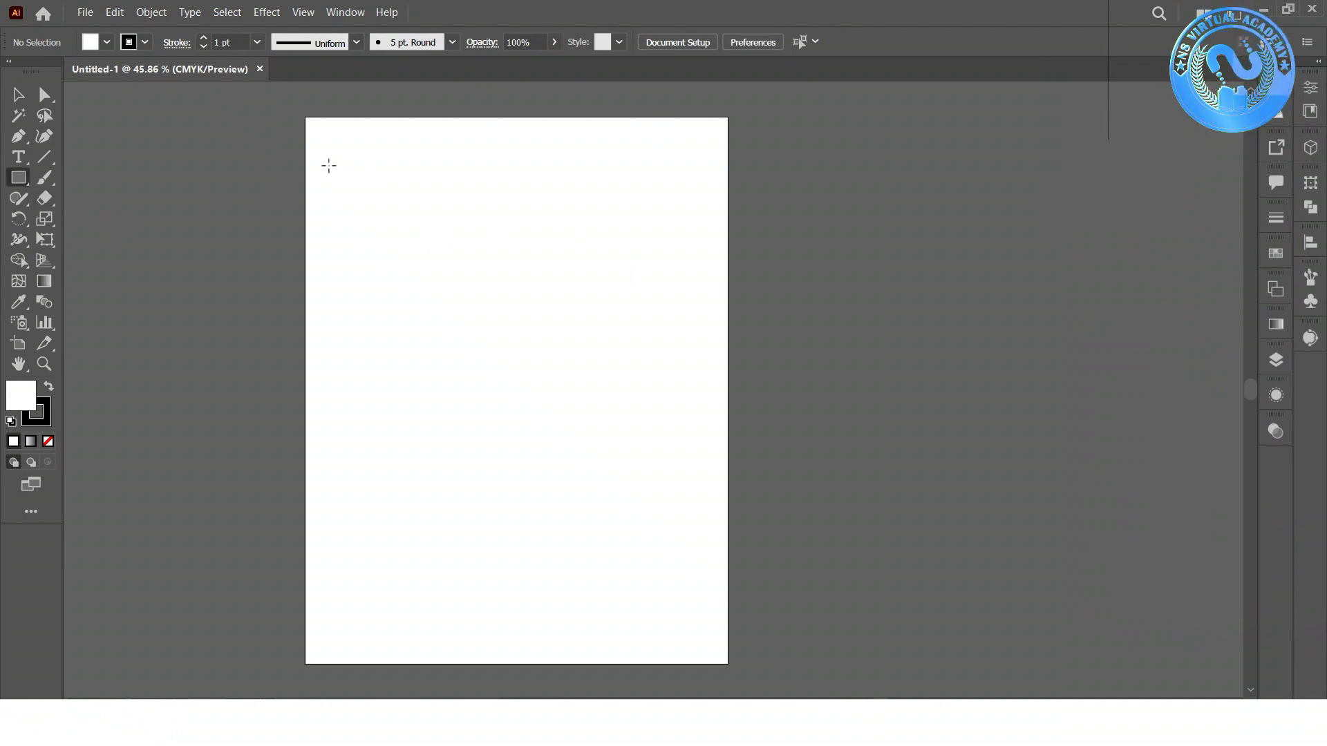
{"action": "mouse_move", "coordinate": [329, 166]}
{"action": "left_mouse_down"}
{"action": "mouse_move", "coordinate": [463, 320]}
{"action": "mouse_move", "coordinate": [538, 297]}
{"action": "left_mouse_up"}
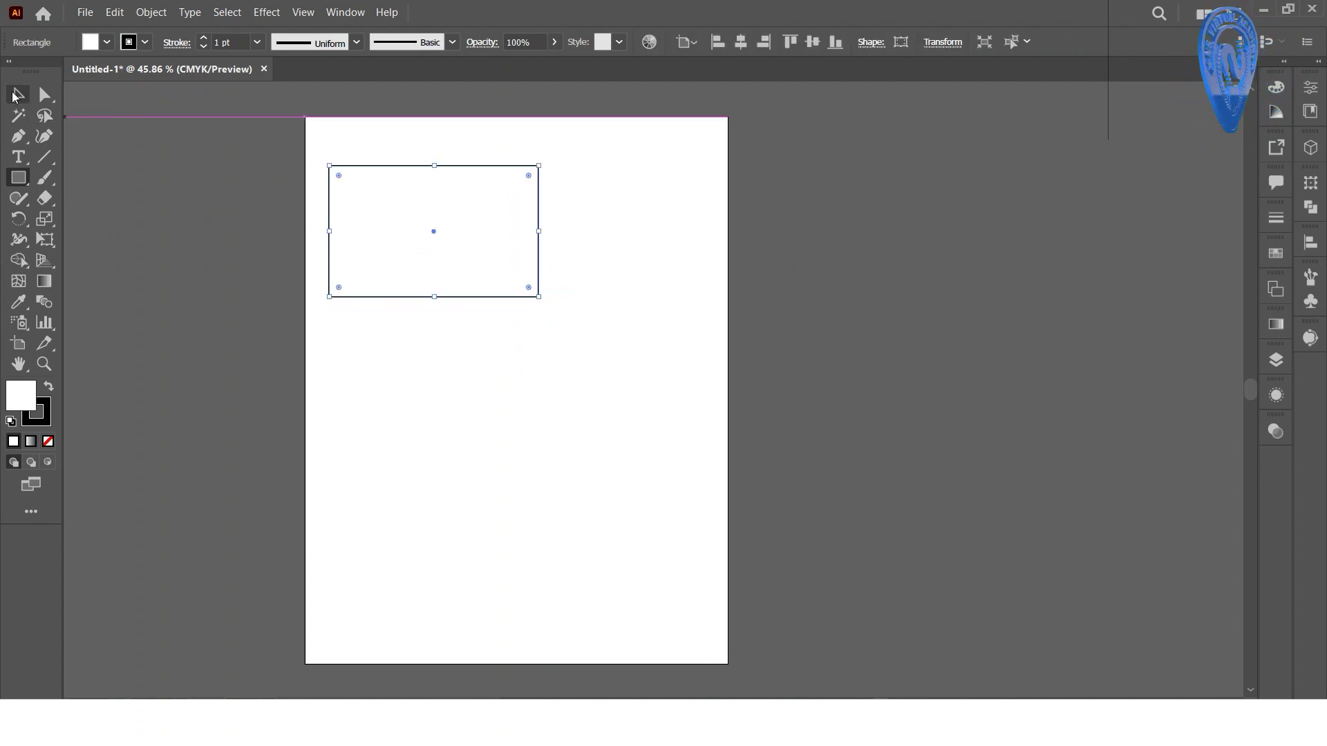
{"action": "left_click", "coordinate": [18, 95]}
{"action": "scroll", "coordinate": [446, 147], "scroll_direction": "up", "scroll_amount": 1}
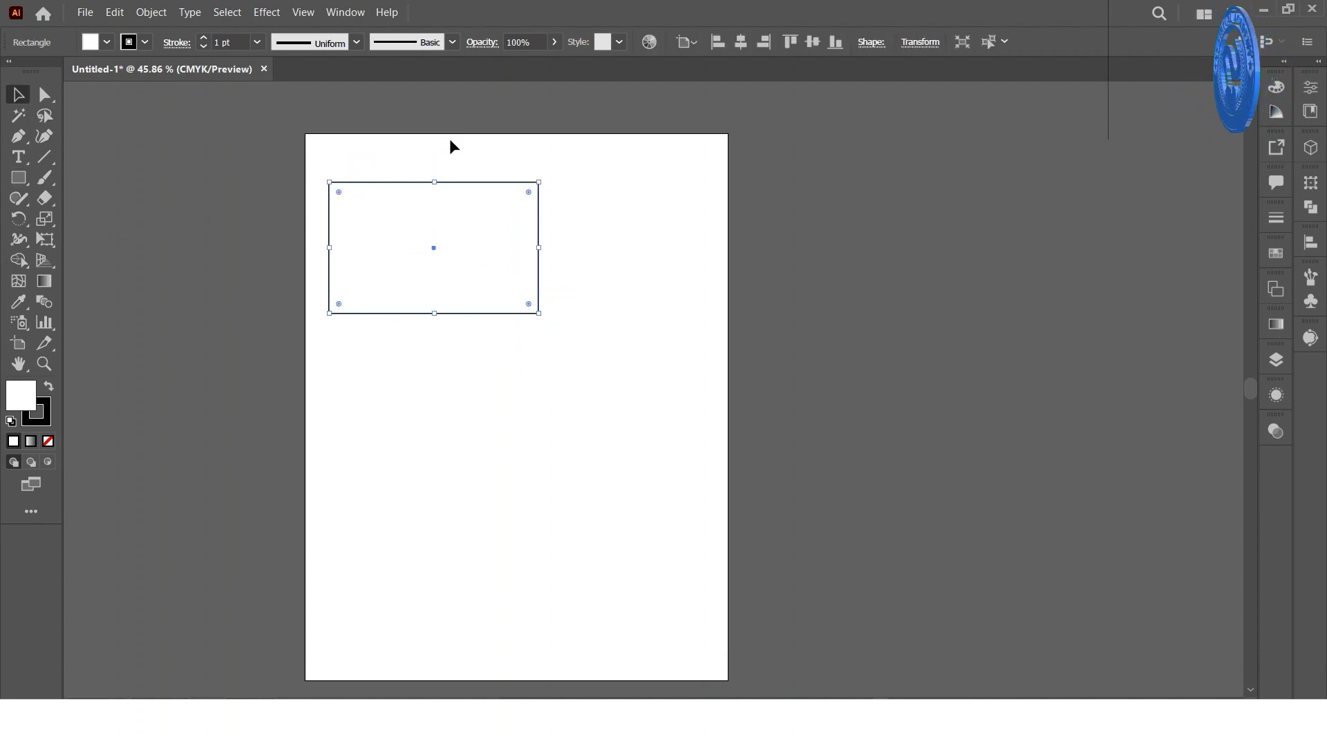
{"action": "scroll", "coordinate": [428, 147], "scroll_direction": "up", "scroll_amount": 2}
{"action": "scroll", "coordinate": [428, 146], "scroll_direction": "up", "scroll_amount": 3, "text": "alt"}
{"action": "scroll", "coordinate": [428, 146], "scroll_direction": "down", "scroll_amount": 4}
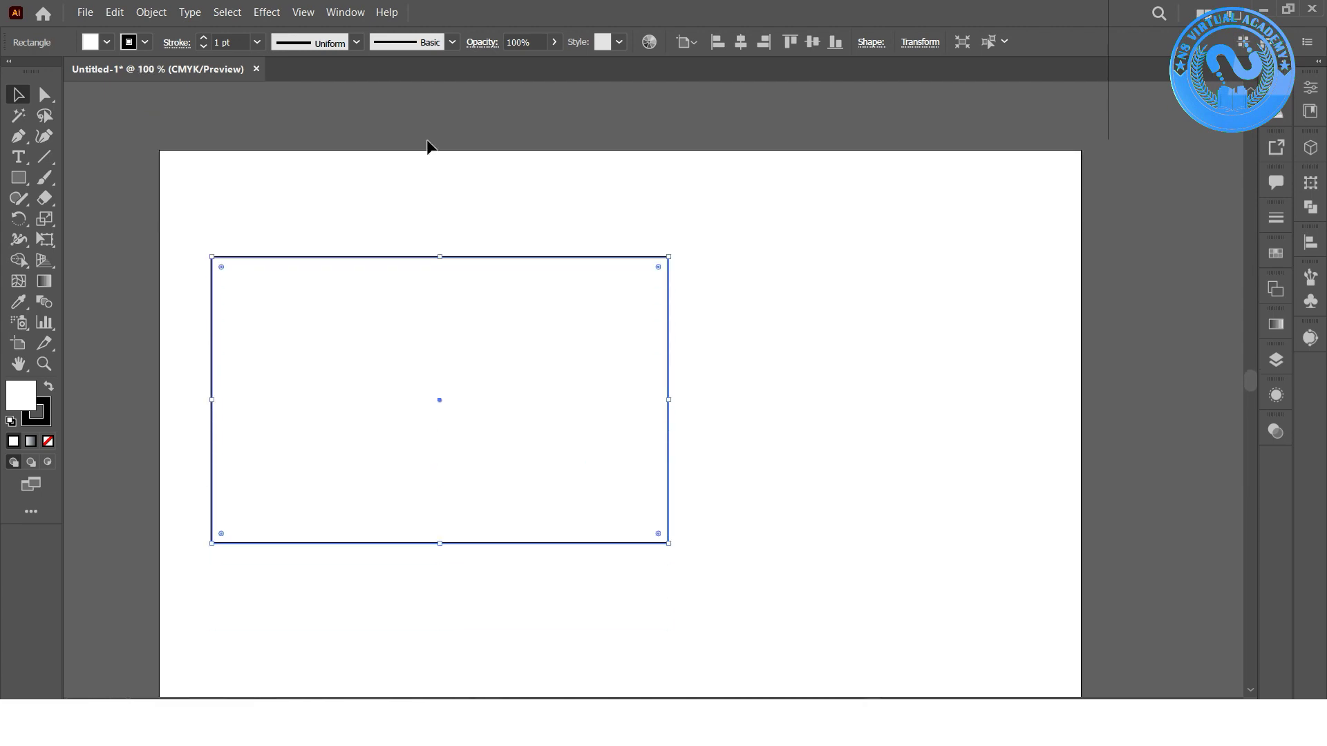
{"action": "scroll", "coordinate": [428, 147], "scroll_direction": "down", "scroll_amount": 2}
- Move the rectangle toward the top-left corner, shrink it, and deselect it
{"action": "left_click_drag", "start_coordinate": [432, 298], "coordinate": [416, 248]}
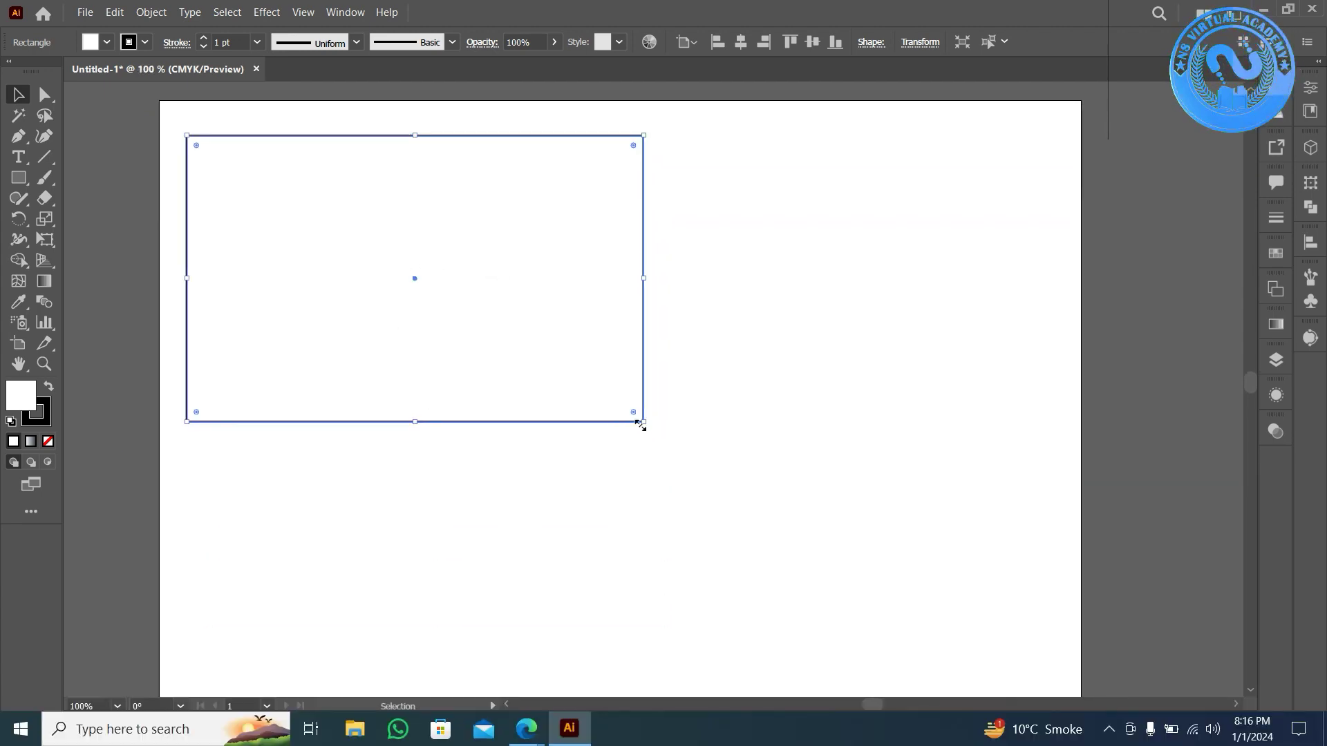
{"action": "left_click_drag", "start_coordinate": [644, 421], "coordinate": [439, 330]}
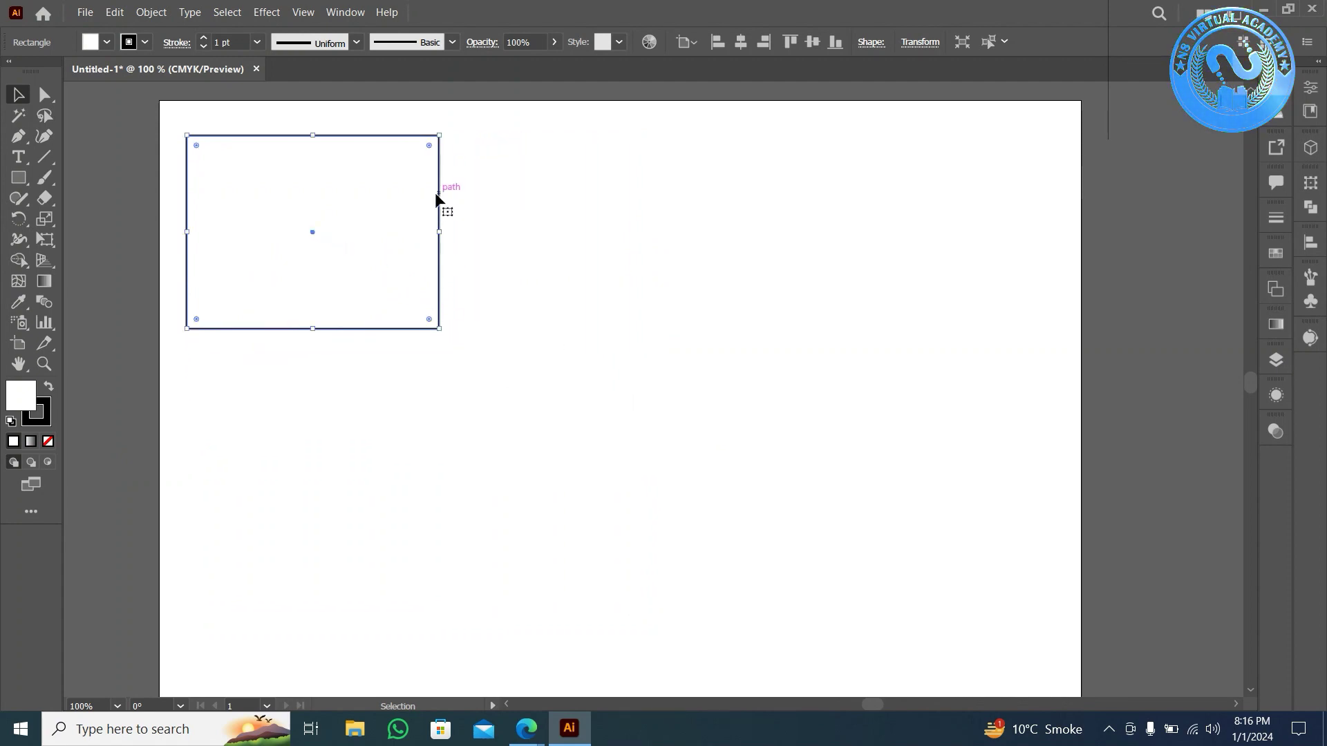
{"action": "left_click", "coordinate": [584, 203]}
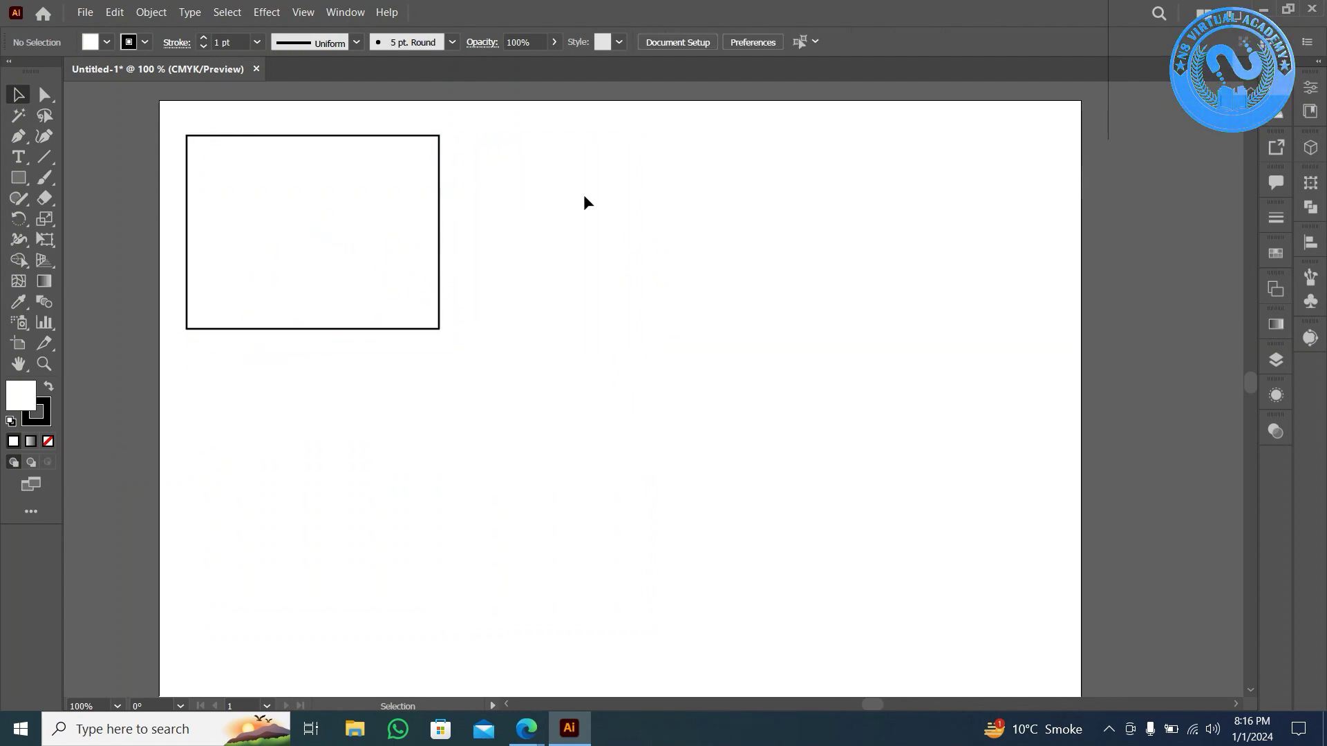
- Show the Transform panel floating over the canvas with the rectangle selected, and collapse Pathfinder
{"action": "left_click", "coordinate": [341, 13]}
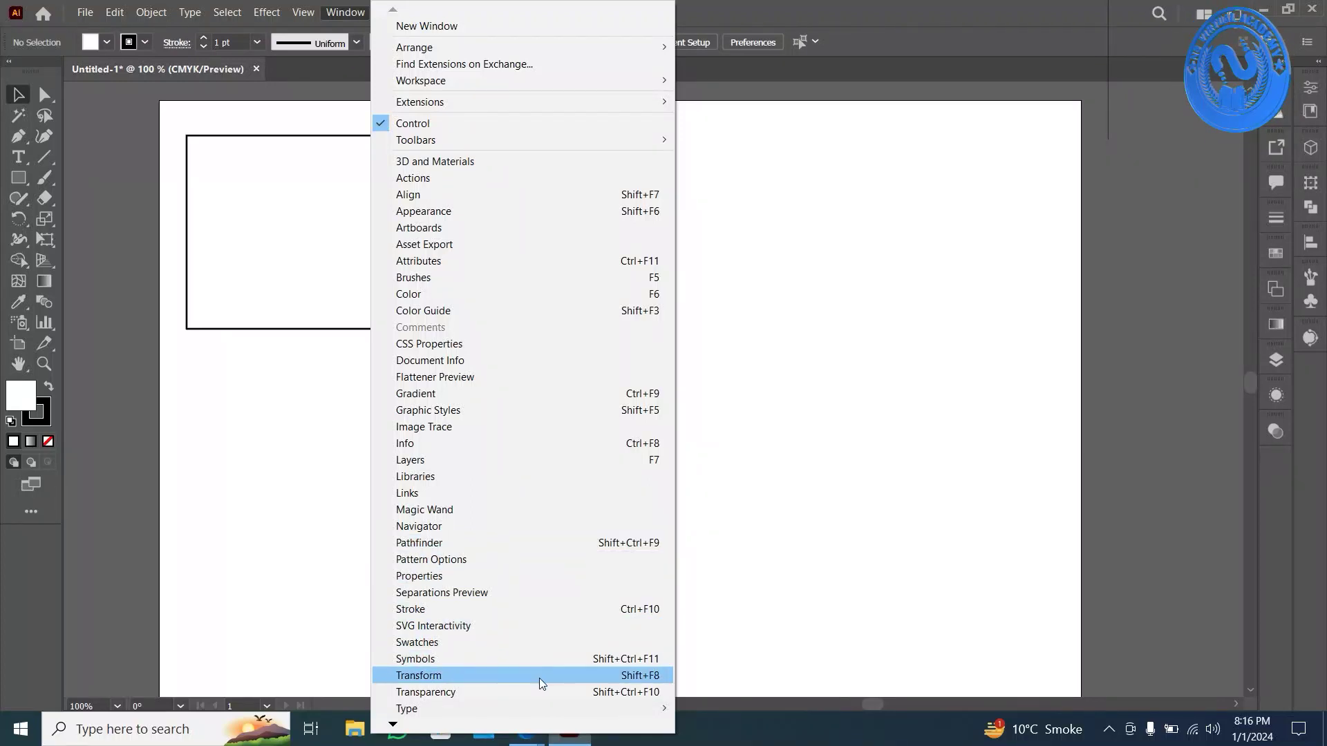
{"action": "left_click", "coordinate": [542, 676]}
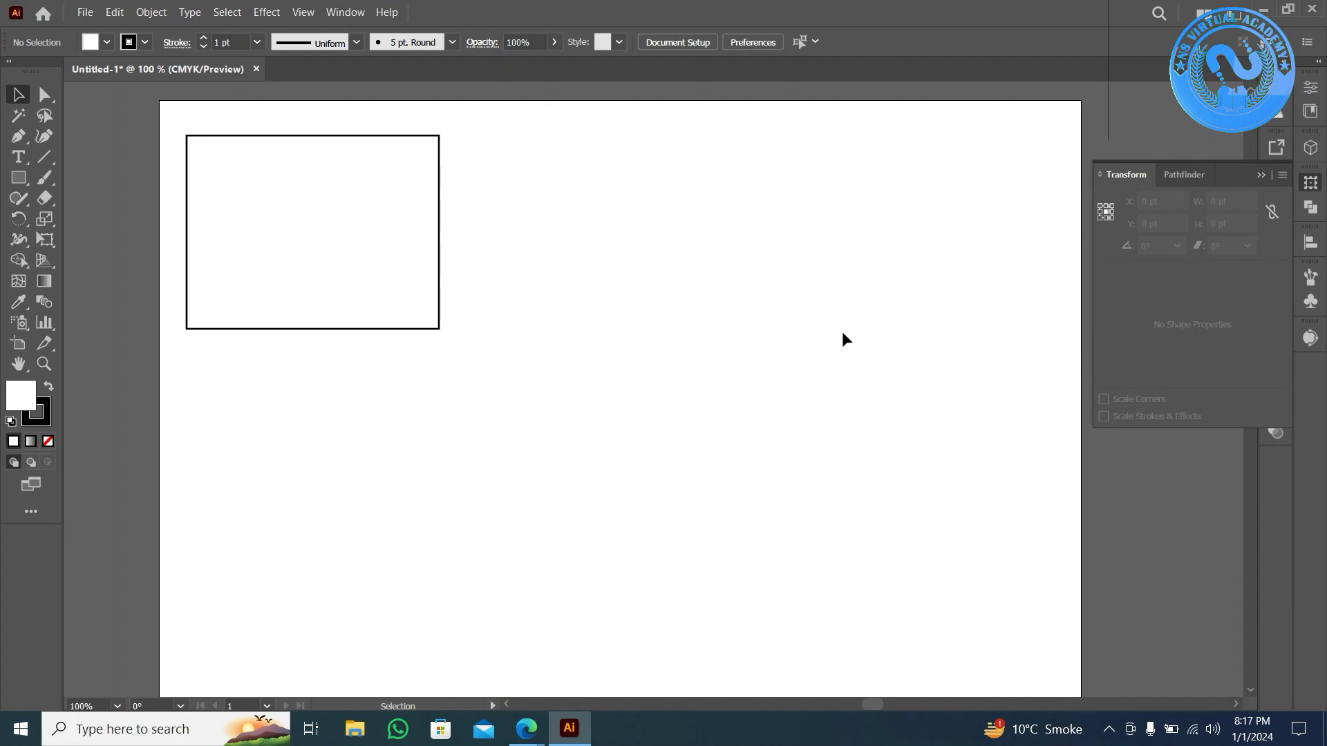
{"action": "left_click_drag", "start_coordinate": [579, 415], "coordinate": [412, 273]}
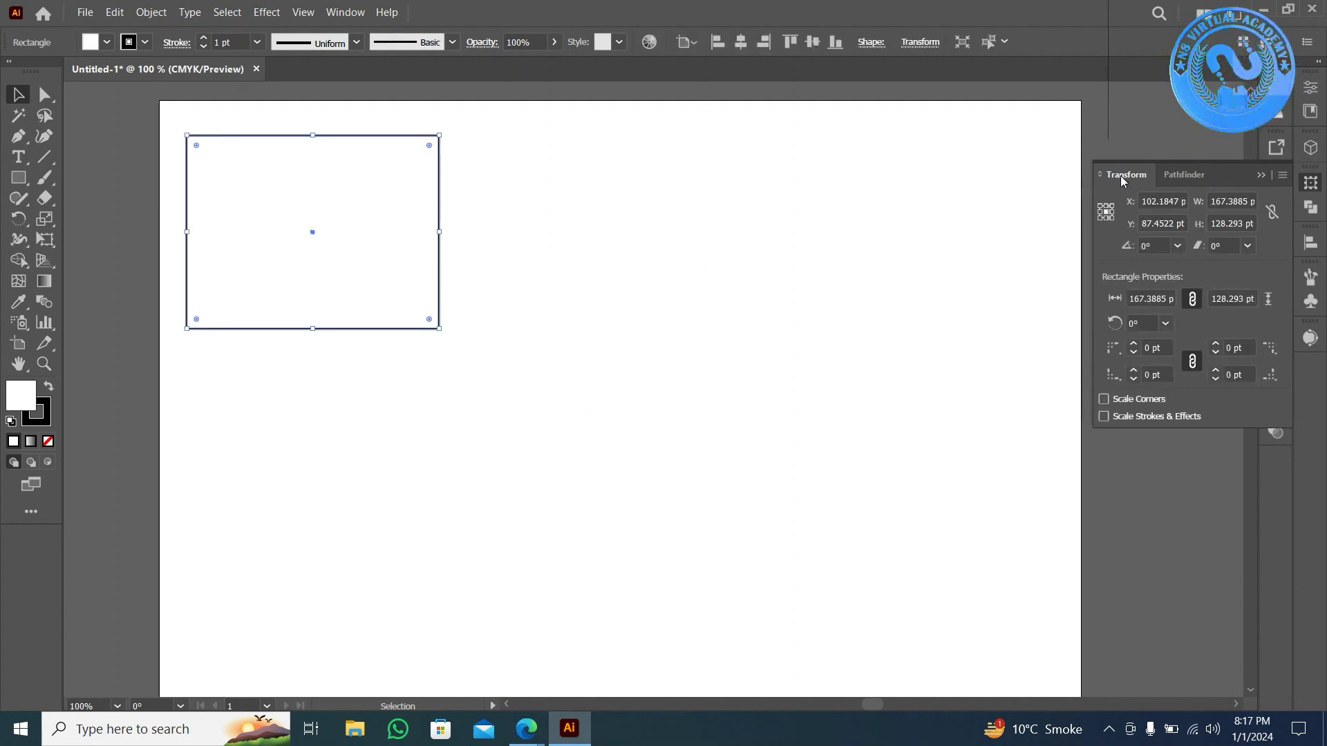
{"action": "left_click_drag", "start_coordinate": [1125, 174], "coordinate": [679, 170]}
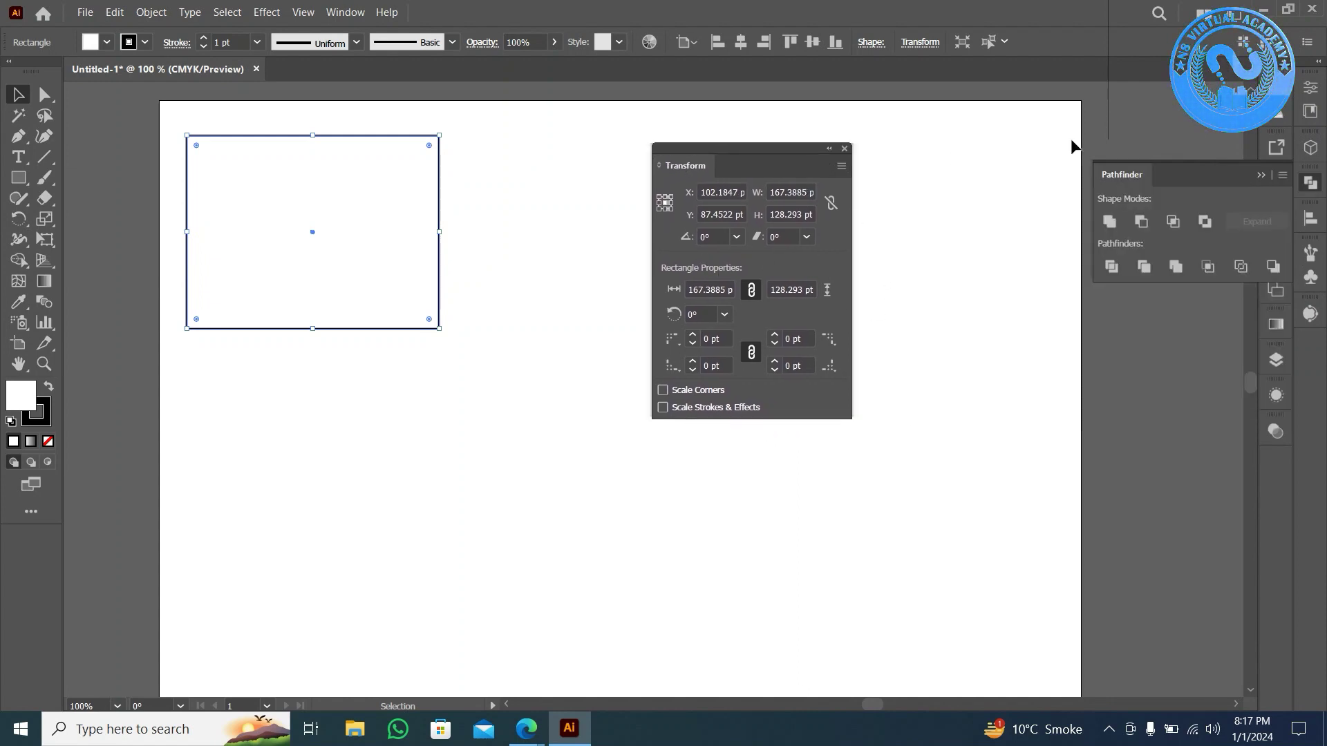
{"action": "left_click", "coordinate": [1262, 174]}
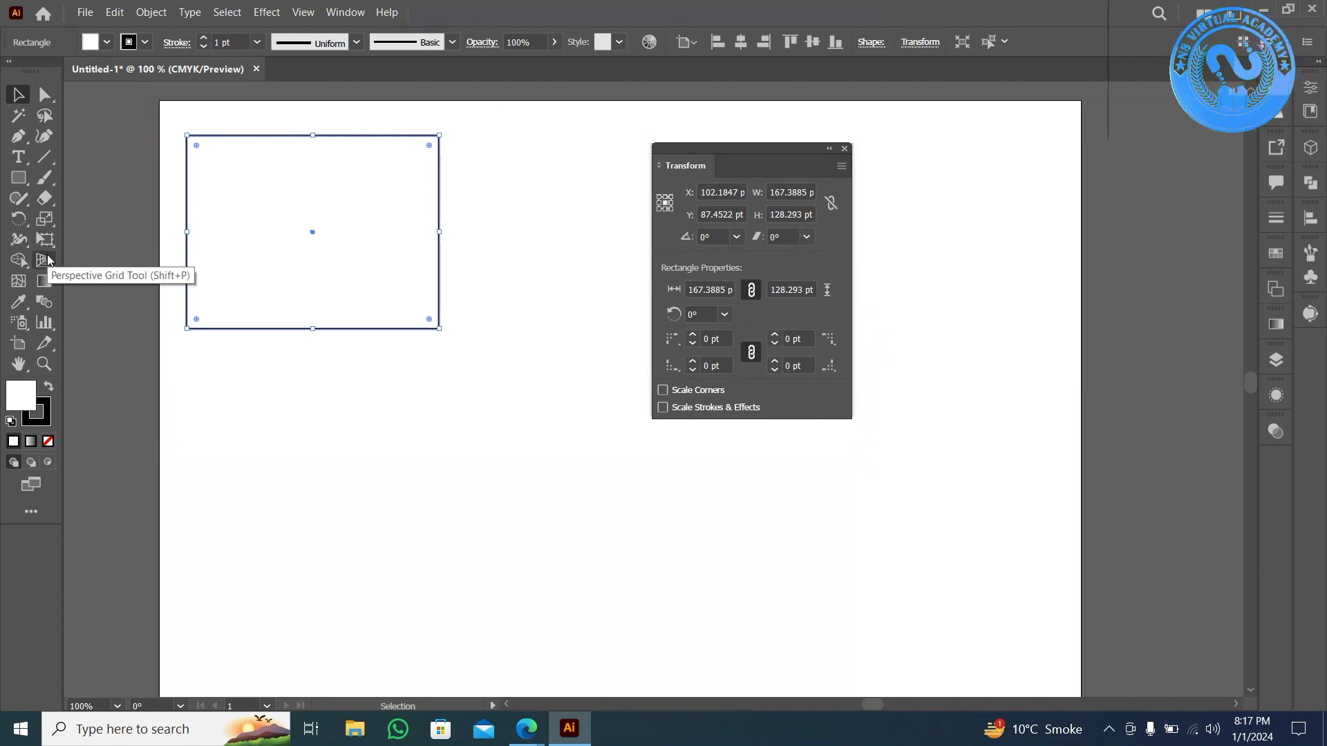
{"action": "left_click", "coordinate": [42, 223]}
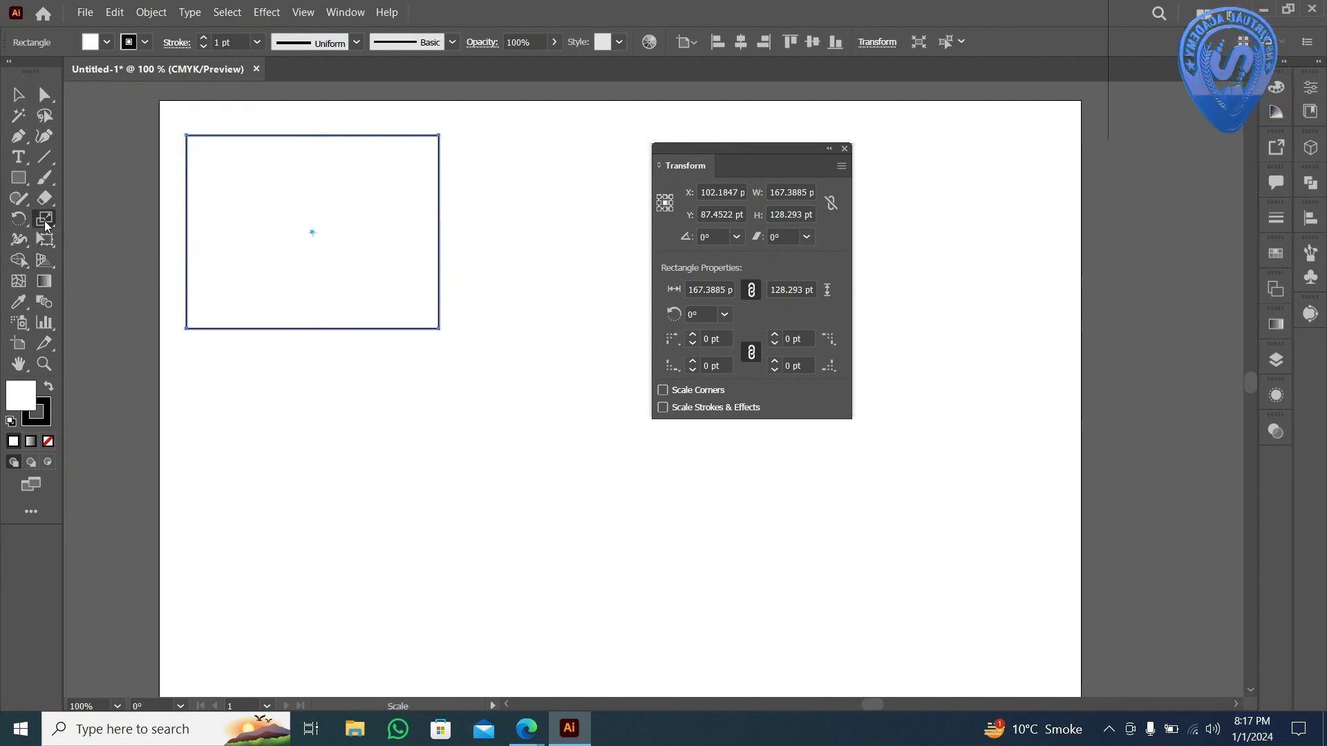
{"action": "left_click", "coordinate": [41, 222]}
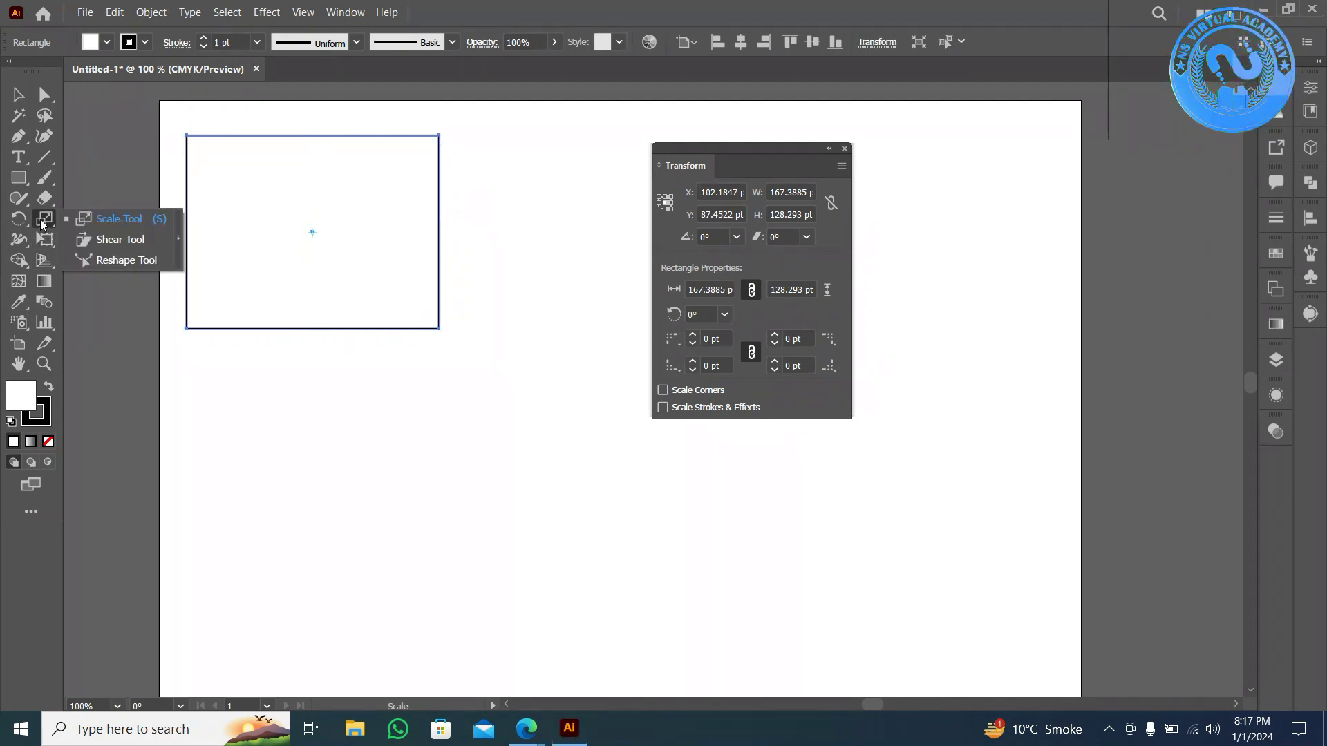
{"action": "key", "text": "v"}
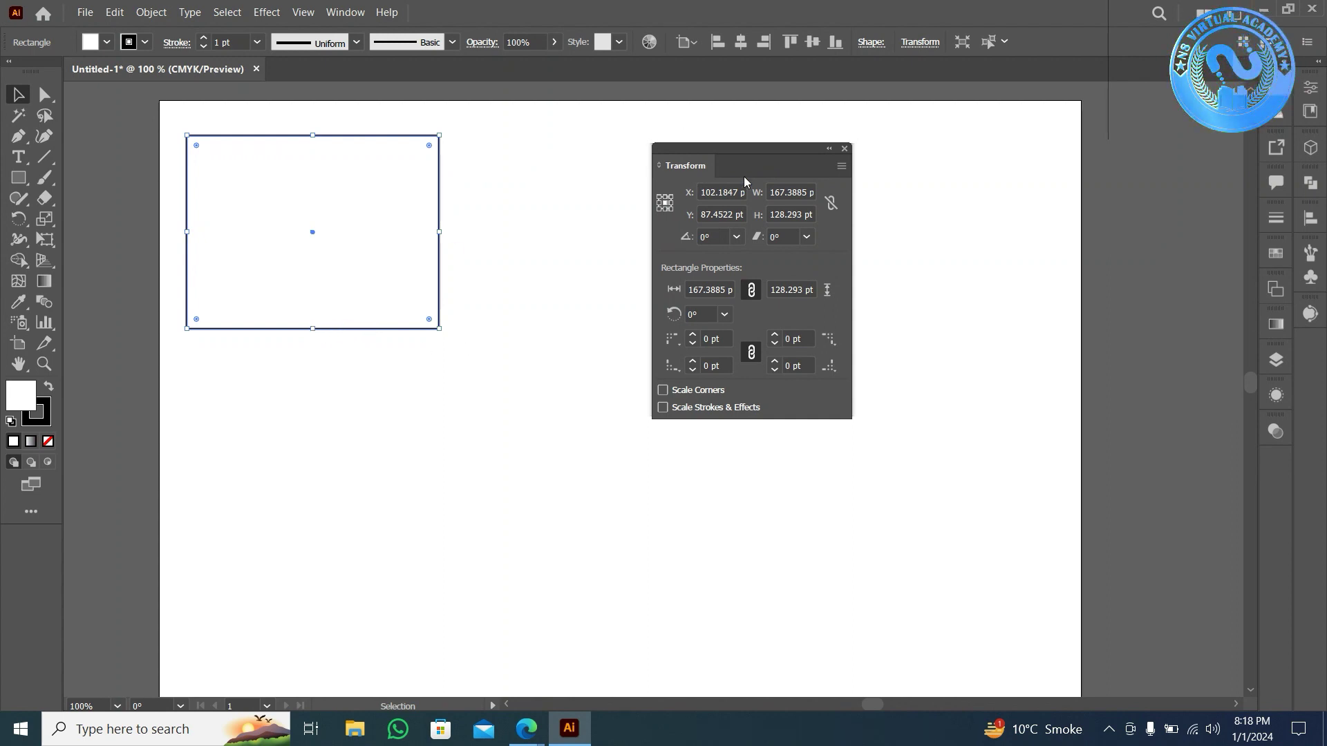
- Set the rectangle's X position to 118 pt in the Transform panel
{"action": "left_click", "coordinate": [723, 190]}
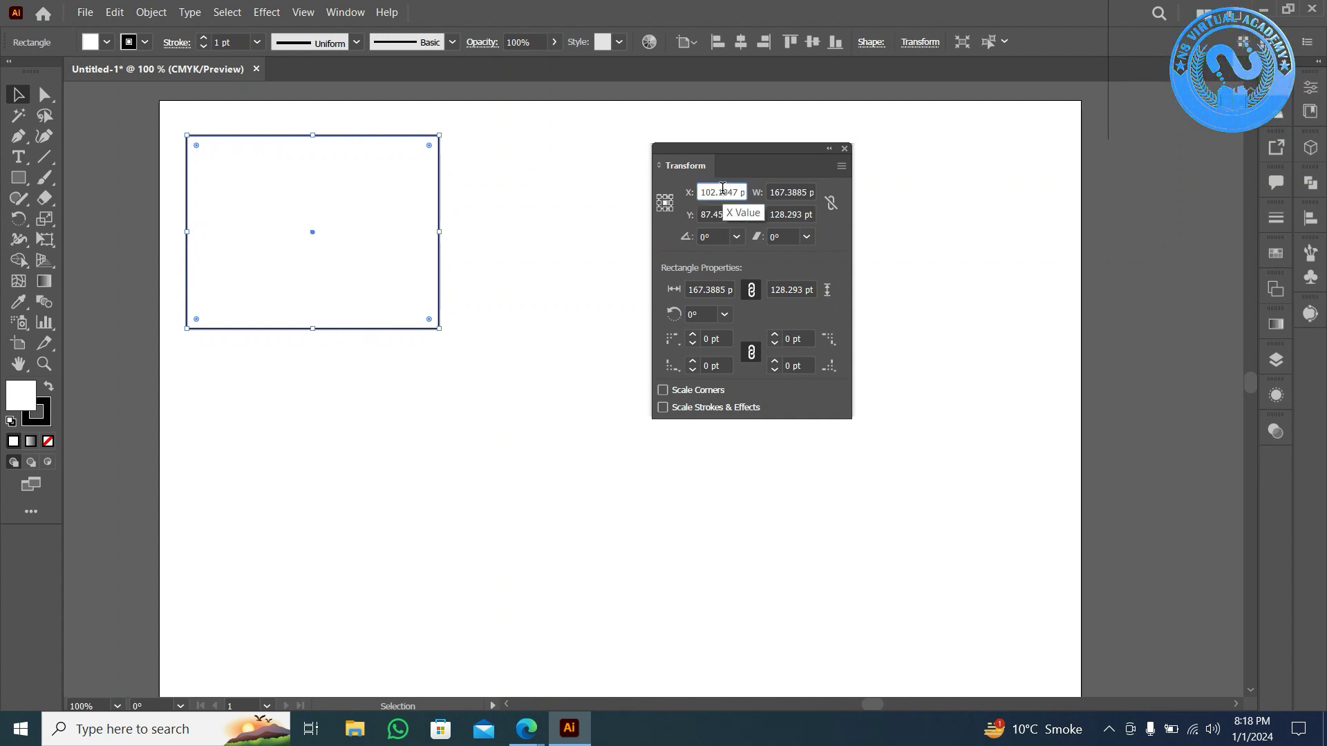
{"action": "type", "text": "101"}
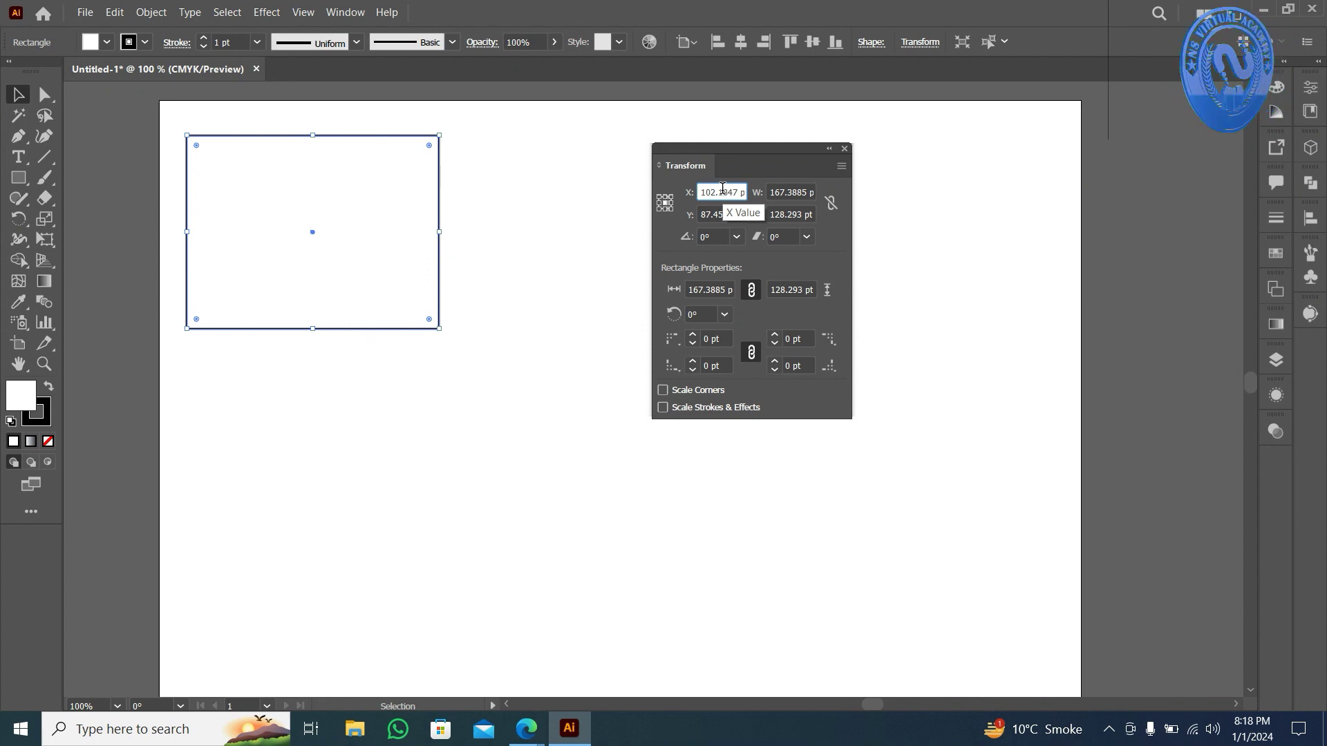
{"action": "key", "text": "Return"}
{"action": "key", "text": "Down"}
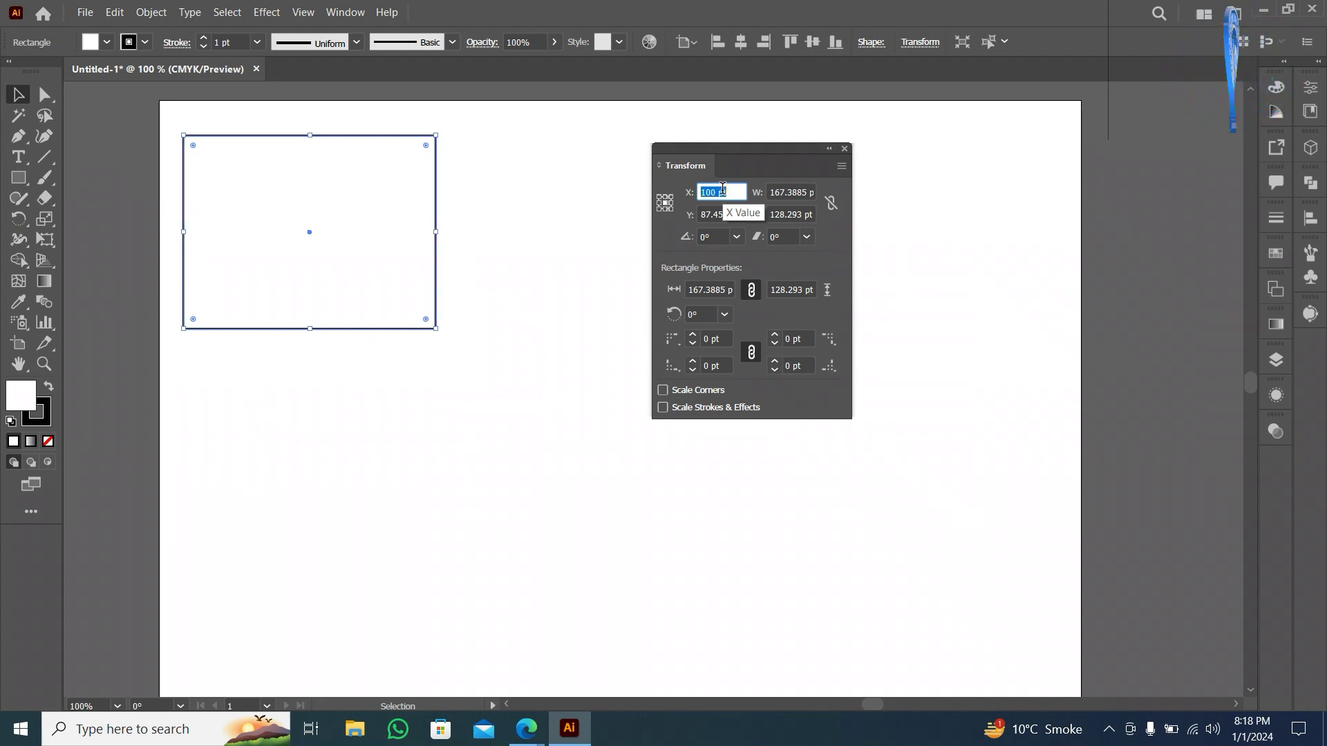
{"action": "key", "text": "Down"}
{"action": "key", "text": "Down"}
{"action": "key", "text": "Down"}
{"action": "key", "text": "Down"}
{"action": "key", "text": "Up"}
{"action": "key", "text": "Up"}
{"action": "key", "text": "Up"}
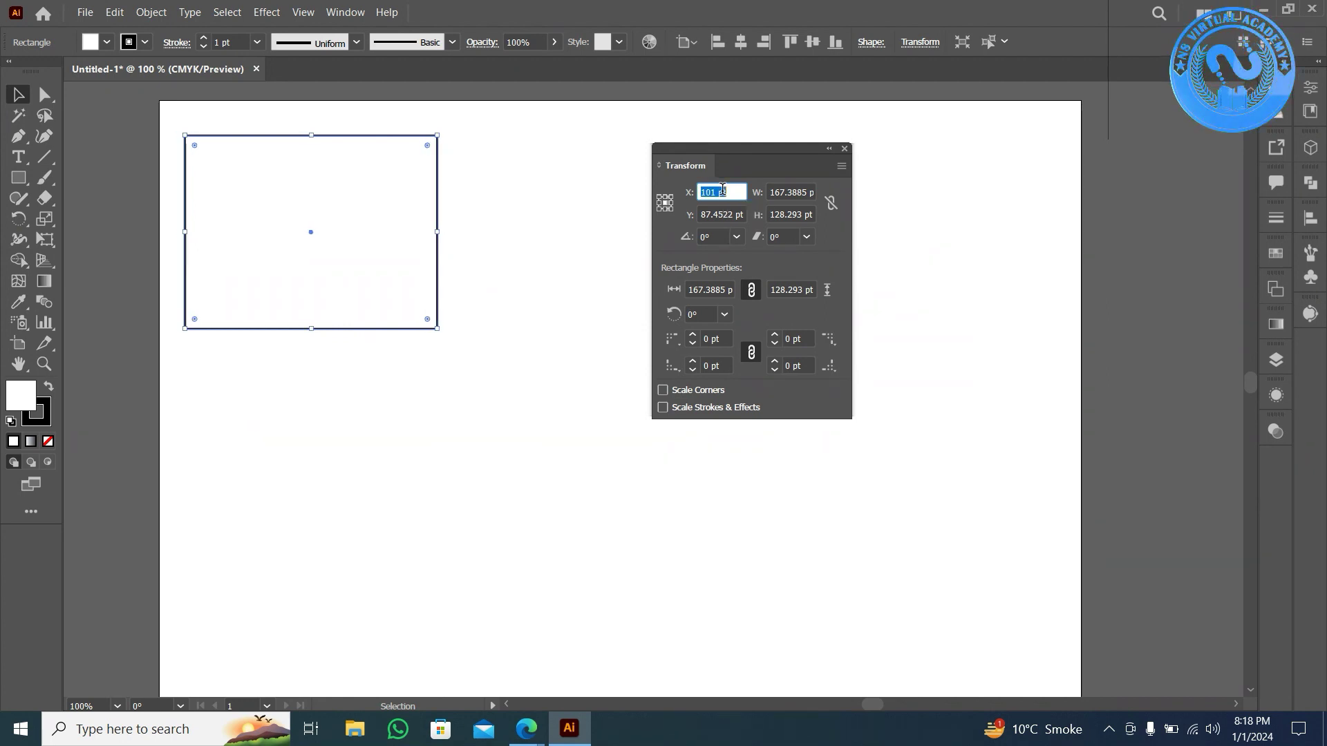
{"action": "key", "text": "Up"}
{"action": "key", "text": "Up"}
{"action": "key", "text": "Up"}
{"action": "key", "text": "Up"}
{"action": "key", "text": "Up"}
{"action": "key", "text": "Up"}
{"action": "key", "text": "Up"}
{"action": "key", "text": "Up"}
{"action": "key", "text": "Up"}
{"action": "key", "text": "Up"}
{"action": "key", "text": "Up"}
{"action": "key", "text": "Up"}
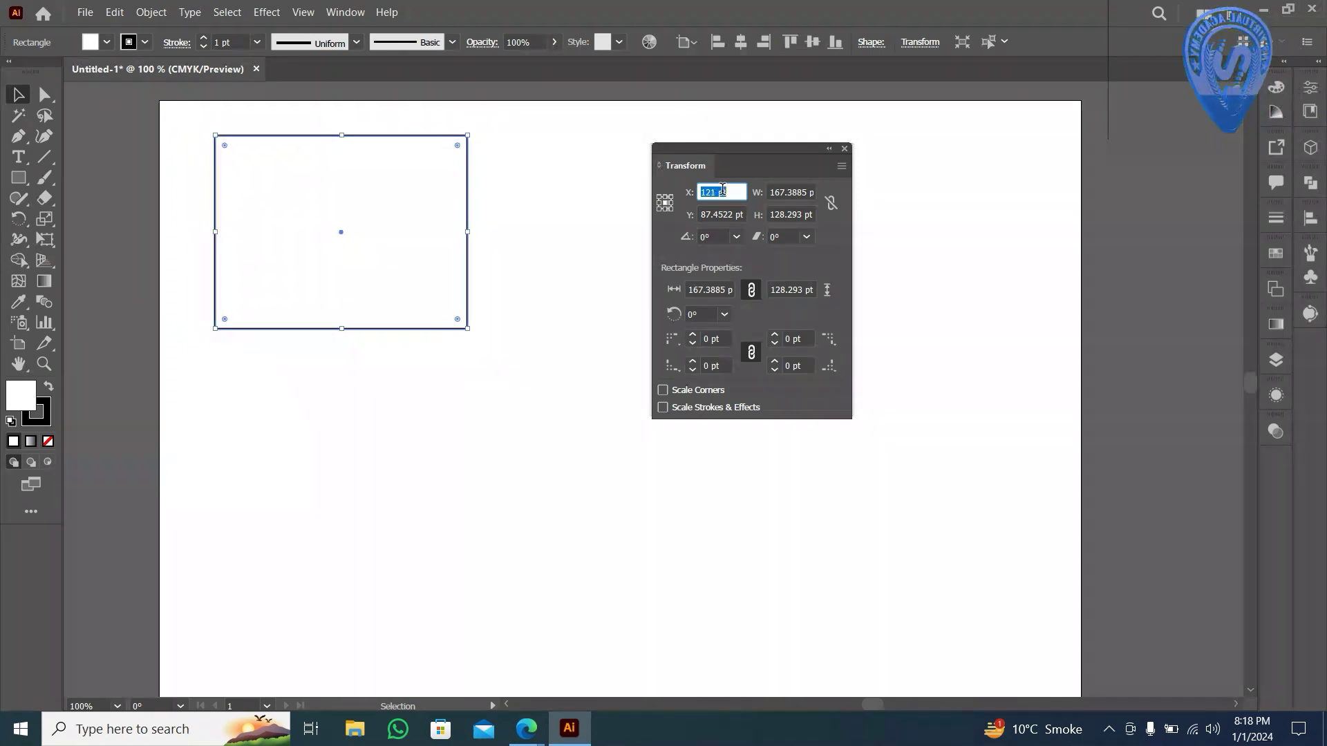
{"action": "key", "text": "Up"}
{"action": "key", "text": "Up"}
{"action": "key", "text": "Up"}
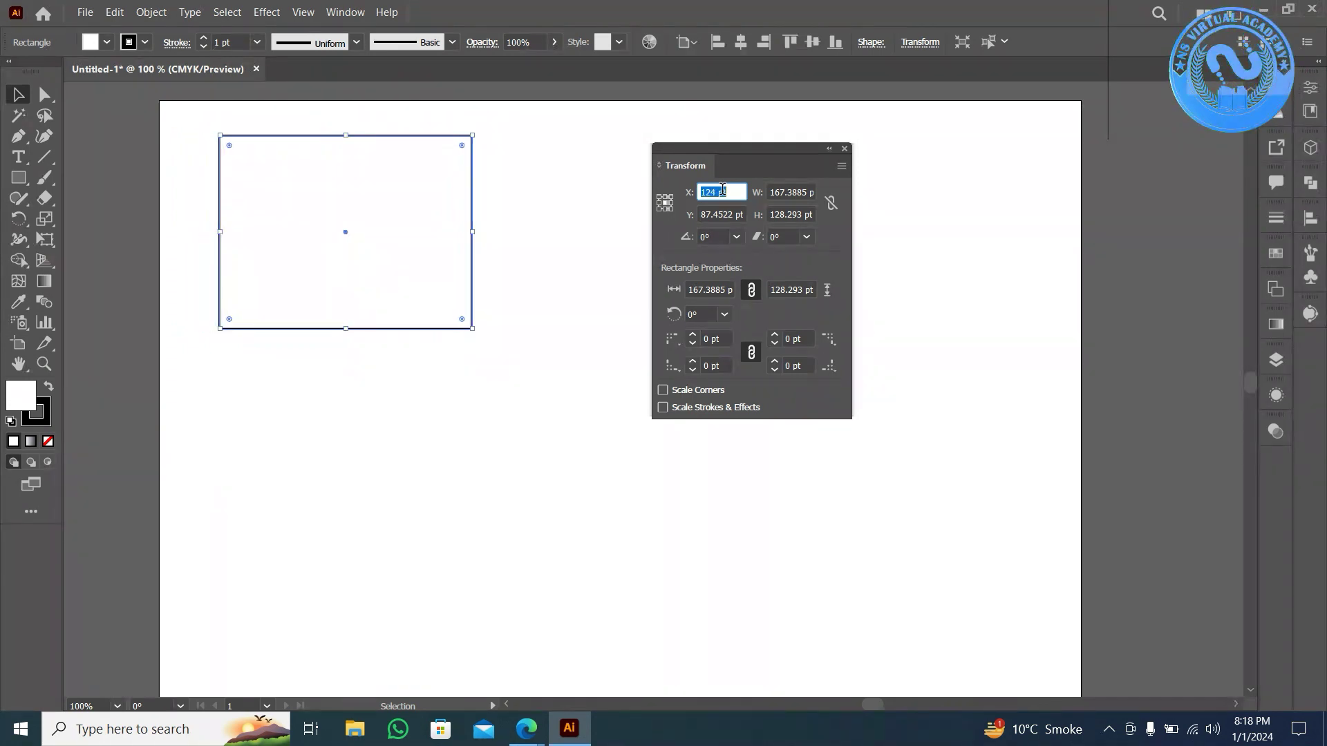
{"action": "key", "text": "Down"}
{"action": "key", "text": "Down"}
{"action": "key", "text": "Down"}
{"action": "key", "text": "Down"}
{"action": "key", "text": "Down"}
{"action": "key", "text": "Down"}
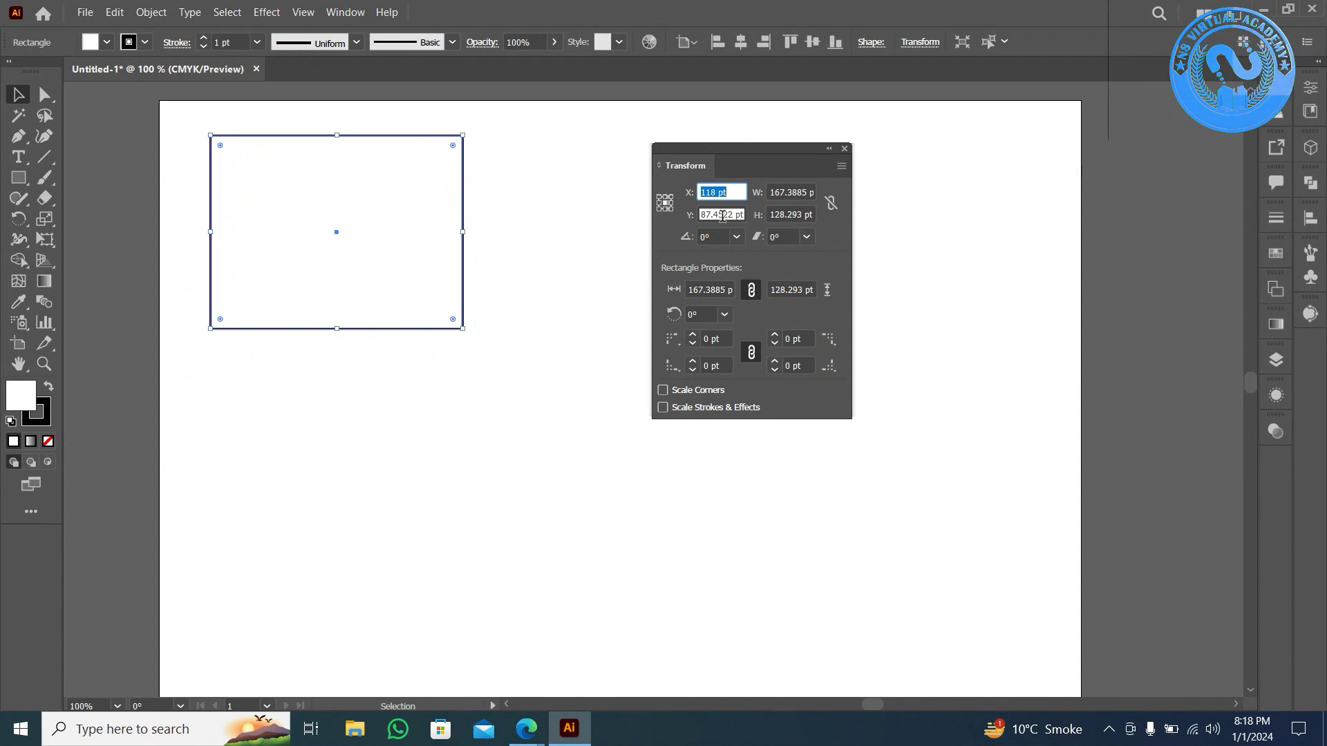
- Set the rectangle's Y position to 86 pt
{"action": "left_click", "coordinate": [721, 216]}
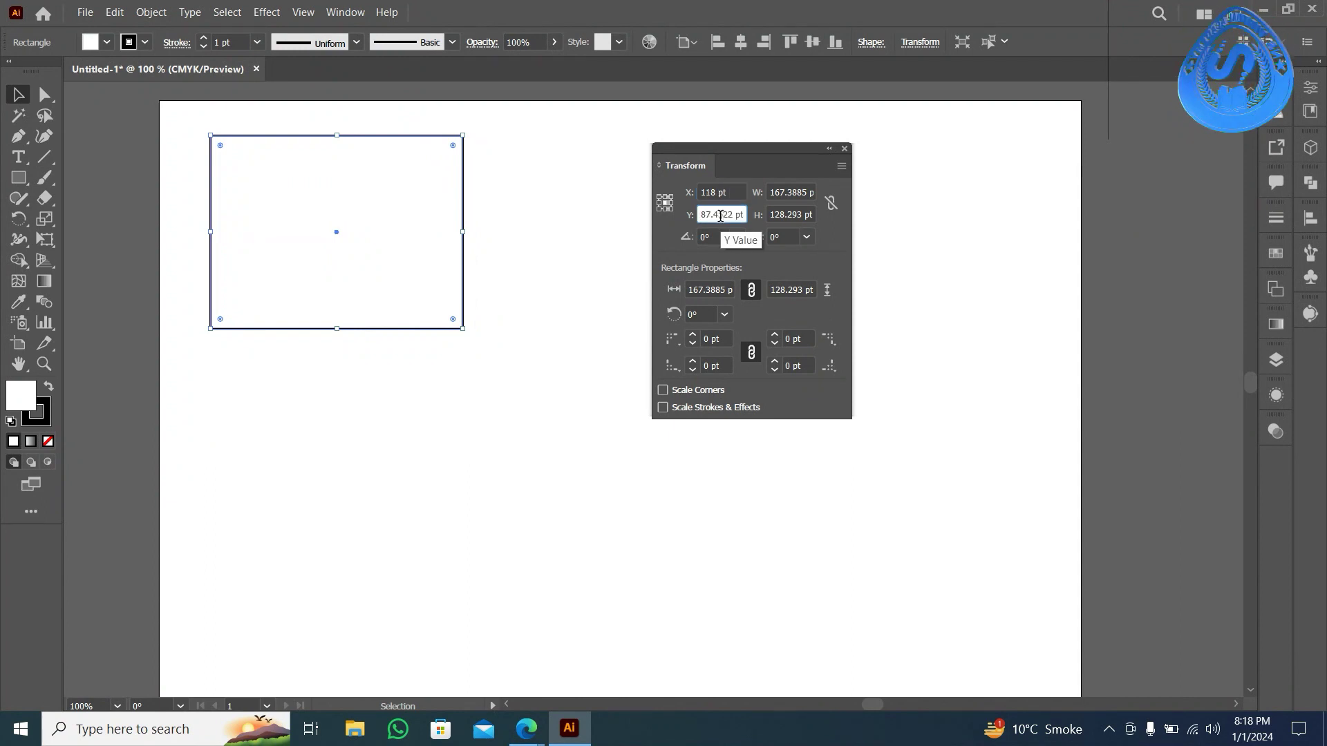
{"action": "key", "text": "Up"}
{"action": "key", "text": "Up"}
{"action": "key", "text": "Up"}
{"action": "key", "text": "Up"}
{"action": "key", "text": "Up"}
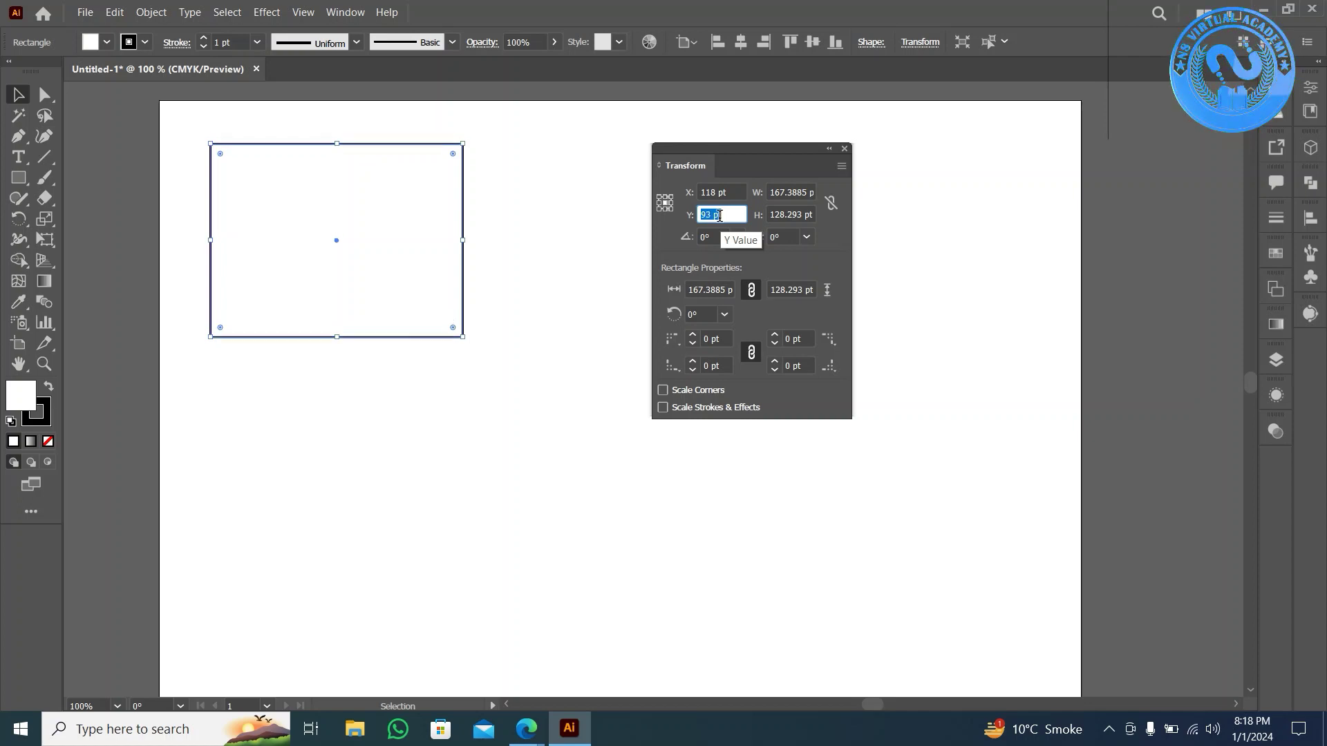
{"action": "key", "text": "Up"}
{"action": "key", "text": "Up"}
{"action": "key", "text": "Up"}
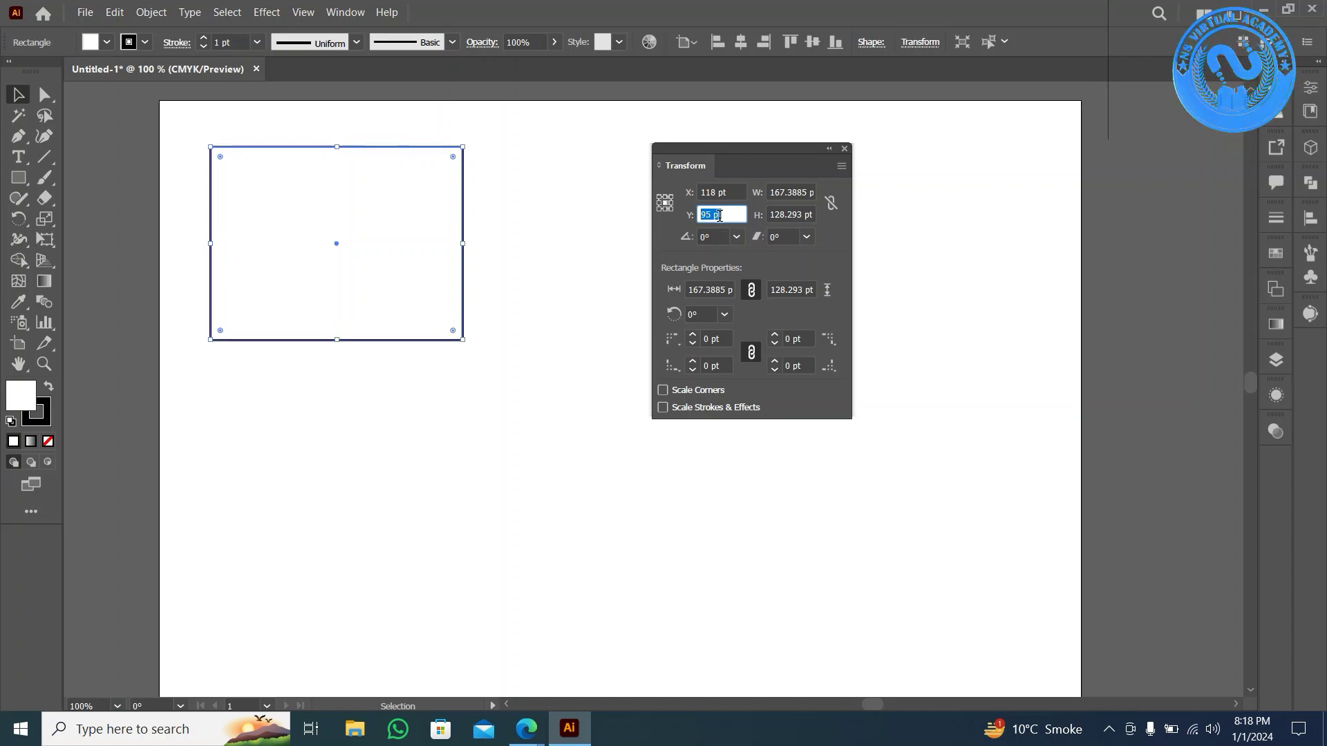
{"action": "key", "text": "Down"}
{"action": "key", "text": "Down"}
{"action": "key", "text": "Down"}
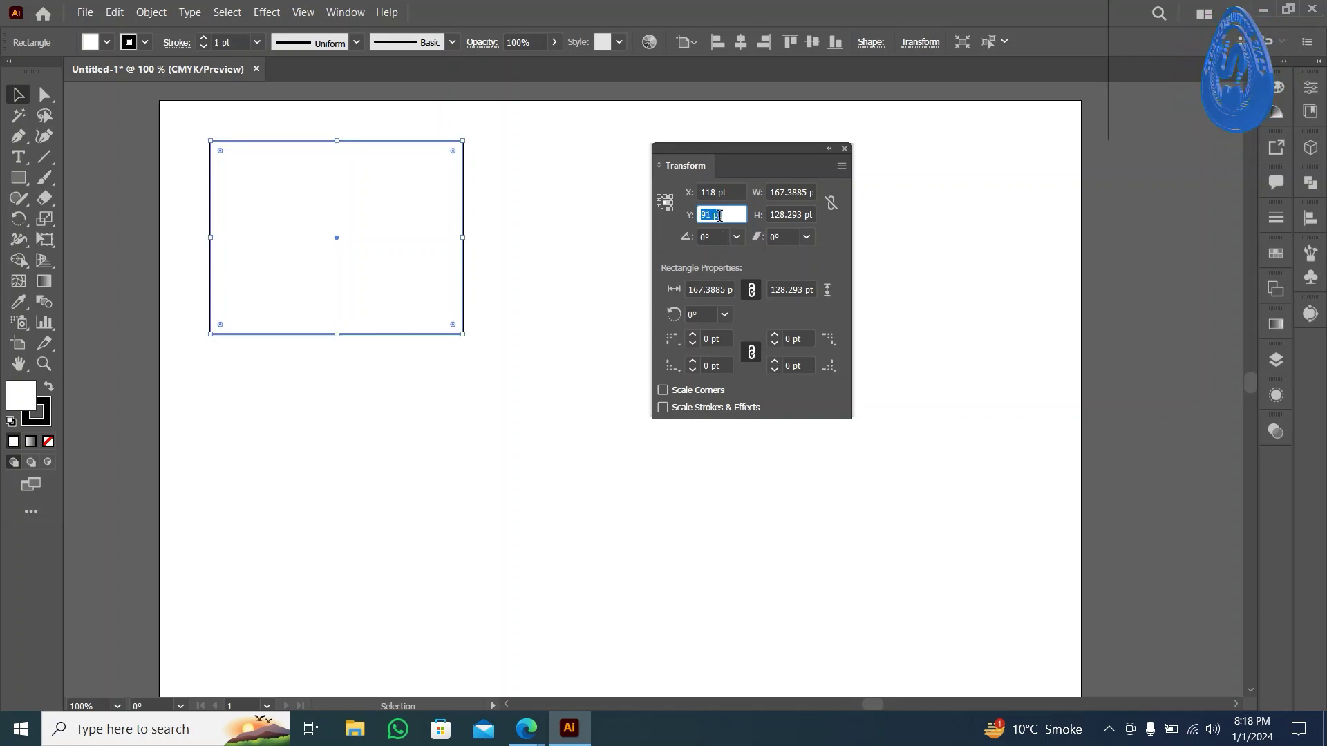
{"action": "key", "text": "Down"}
{"action": "key", "text": "Down"}
{"action": "key", "text": "Down"}
{"action": "key", "text": "Down"}
{"action": "key", "text": "Down"}
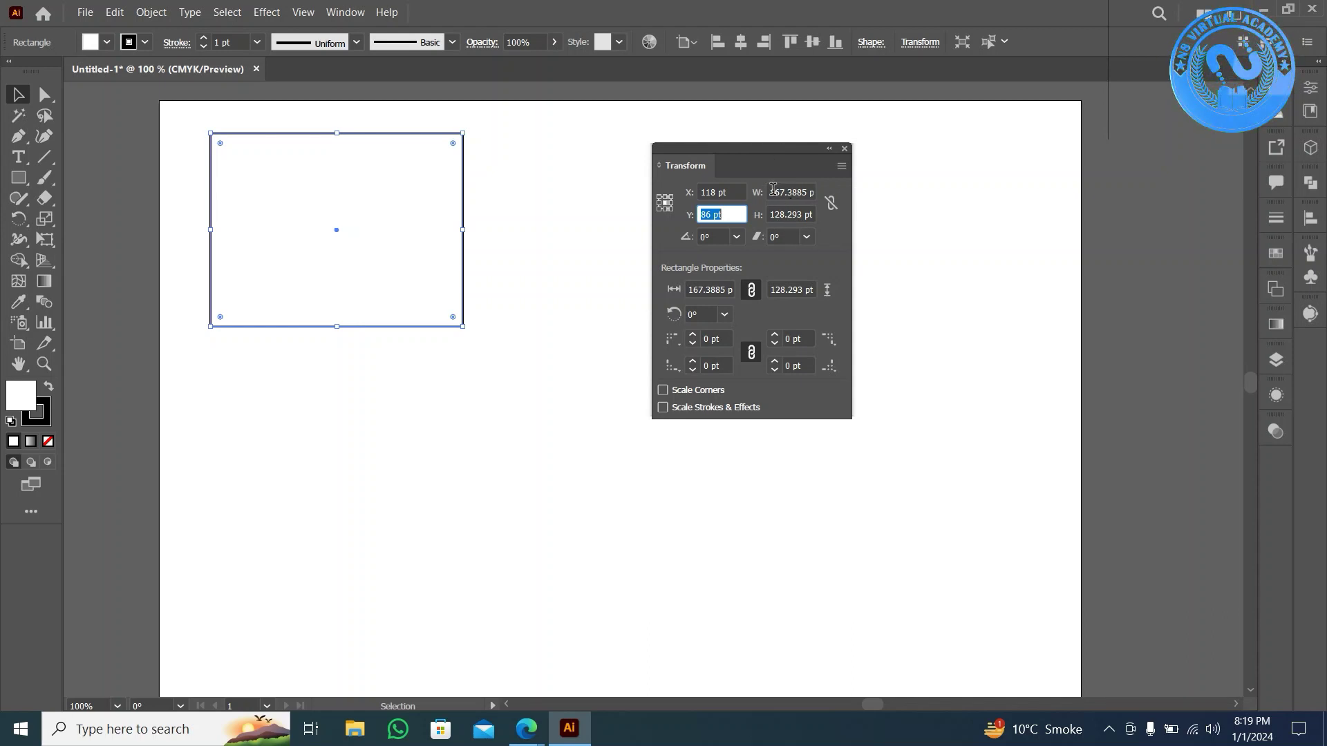
- Set the rectangle's width to 150 pt
{"action": "left_click", "coordinate": [773, 191]}
{"action": "type", "text": "165"}
{"action": "key", "text": "Return"}
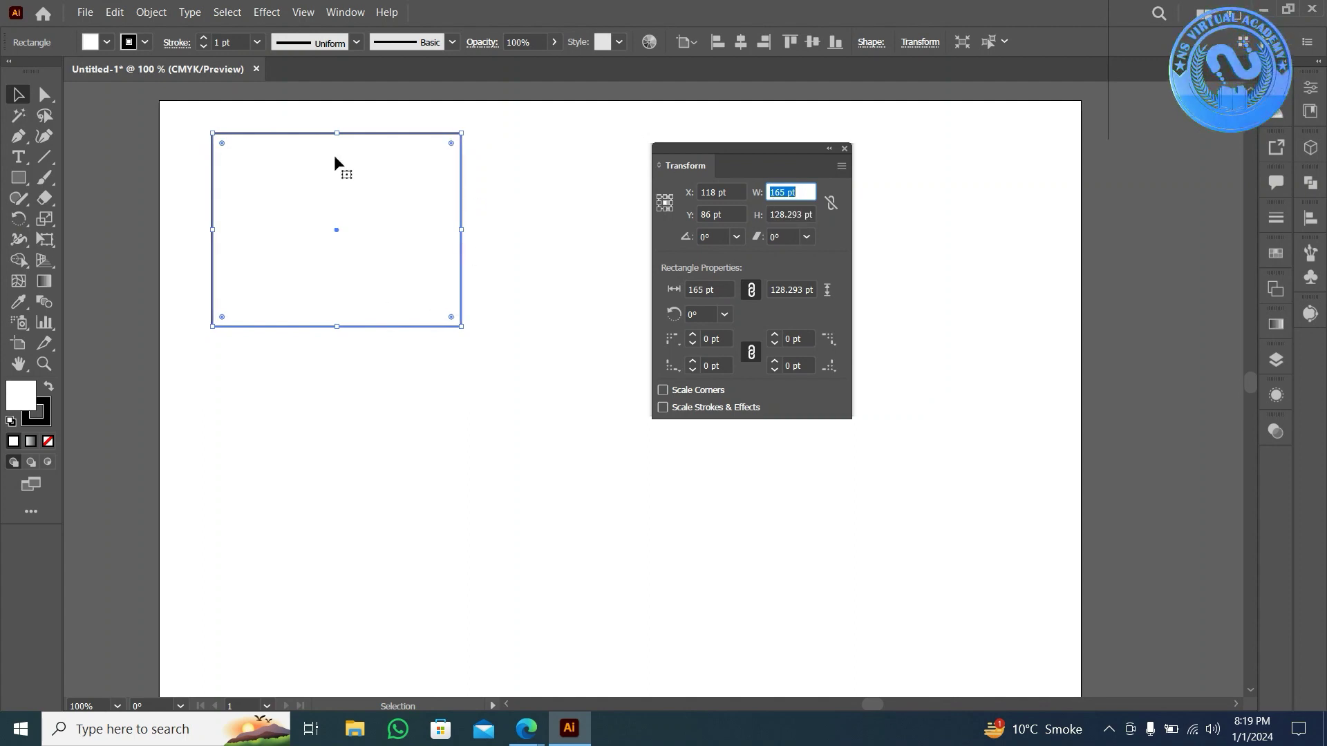
{"action": "key", "text": "Down"}
{"action": "key", "text": "Down"}
{"action": "key", "text": "Down"}
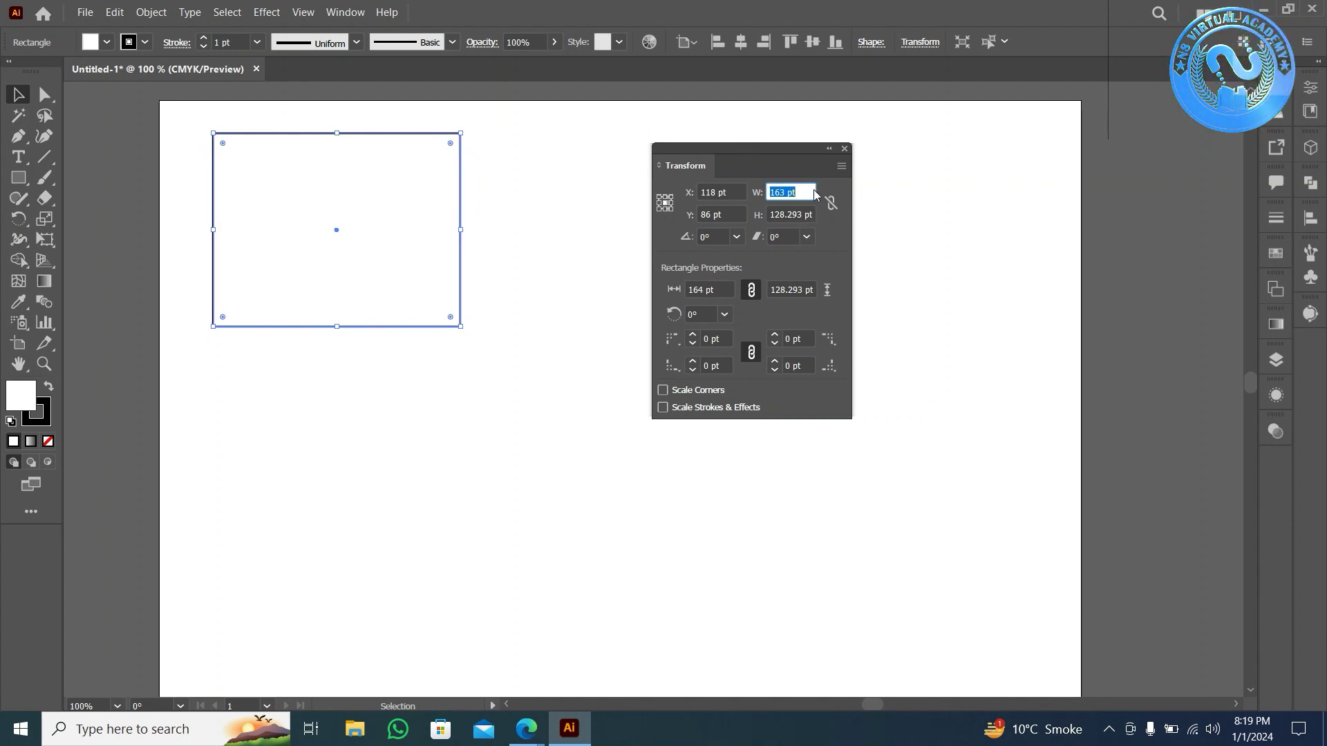
{"action": "key", "text": "Down"}
{"action": "key", "text": "Down"}
{"action": "key", "text": "Down"}
{"action": "key", "text": "Down"}
{"action": "key", "text": "Down"}
{"action": "key", "text": "Down"}
{"action": "key", "text": "Down"}
{"action": "key", "text": "Down"}
{"action": "key", "text": "Down"}
{"action": "key", "text": "Down"}
{"action": "key", "text": "Down"}
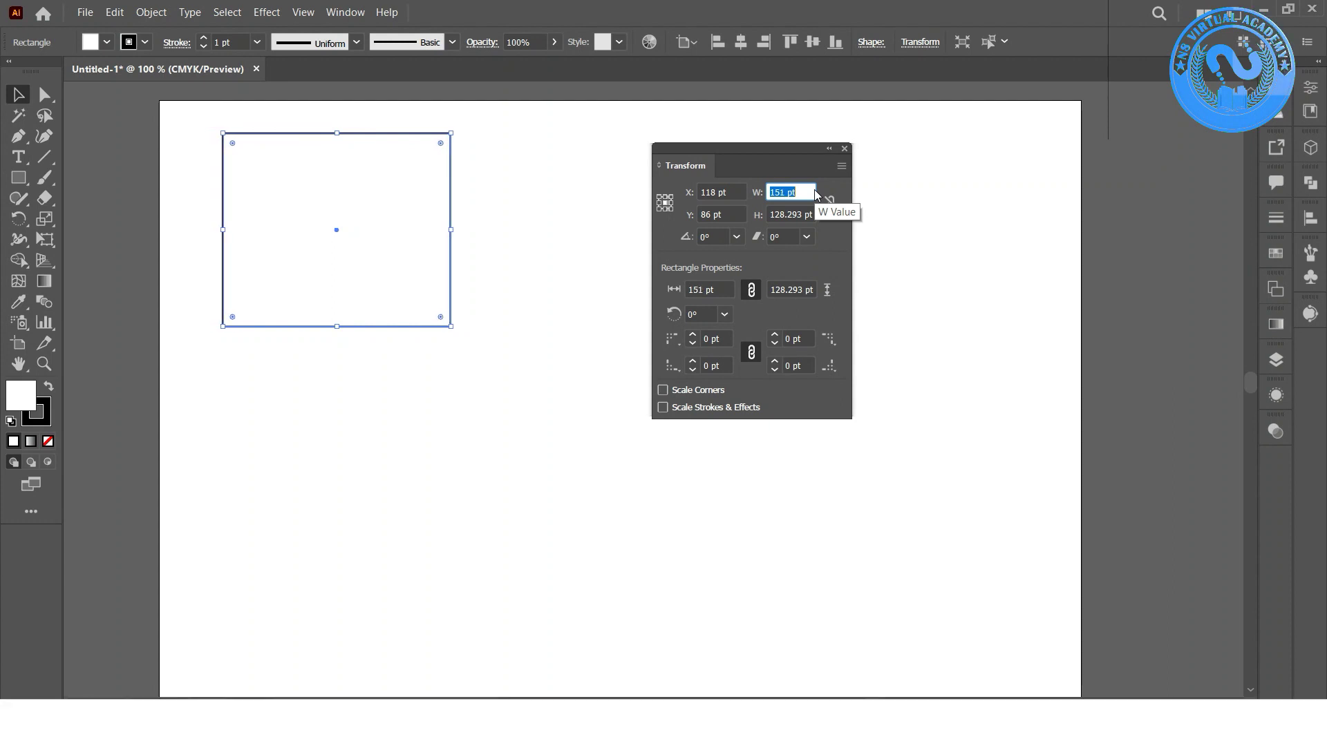
- Set the height to 100 pt and drag the rectangle slightly right and down
{"action": "left_click", "coordinate": [797, 214]}
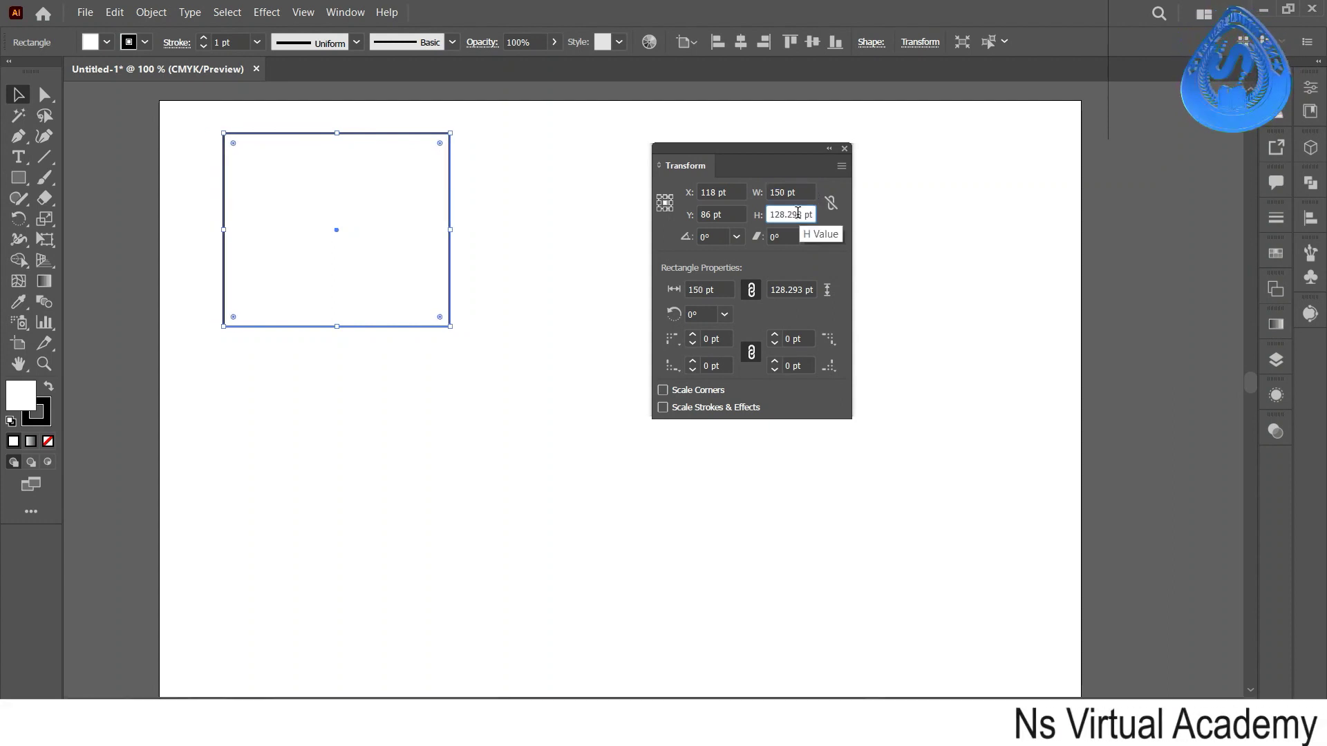
{"action": "key", "text": "Up"}
{"action": "key", "text": "Up"}
{"action": "key", "text": "Up"}
{"action": "key", "text": "Up"}
{"action": "key", "text": "Up"}
{"action": "key", "text": "Up"}
{"action": "key", "text": "Up"}
{"action": "key", "text": "Up"}
{"action": "key", "text": "Up"}
{"action": "key", "text": "Up"}
{"action": "key", "text": "Up"}
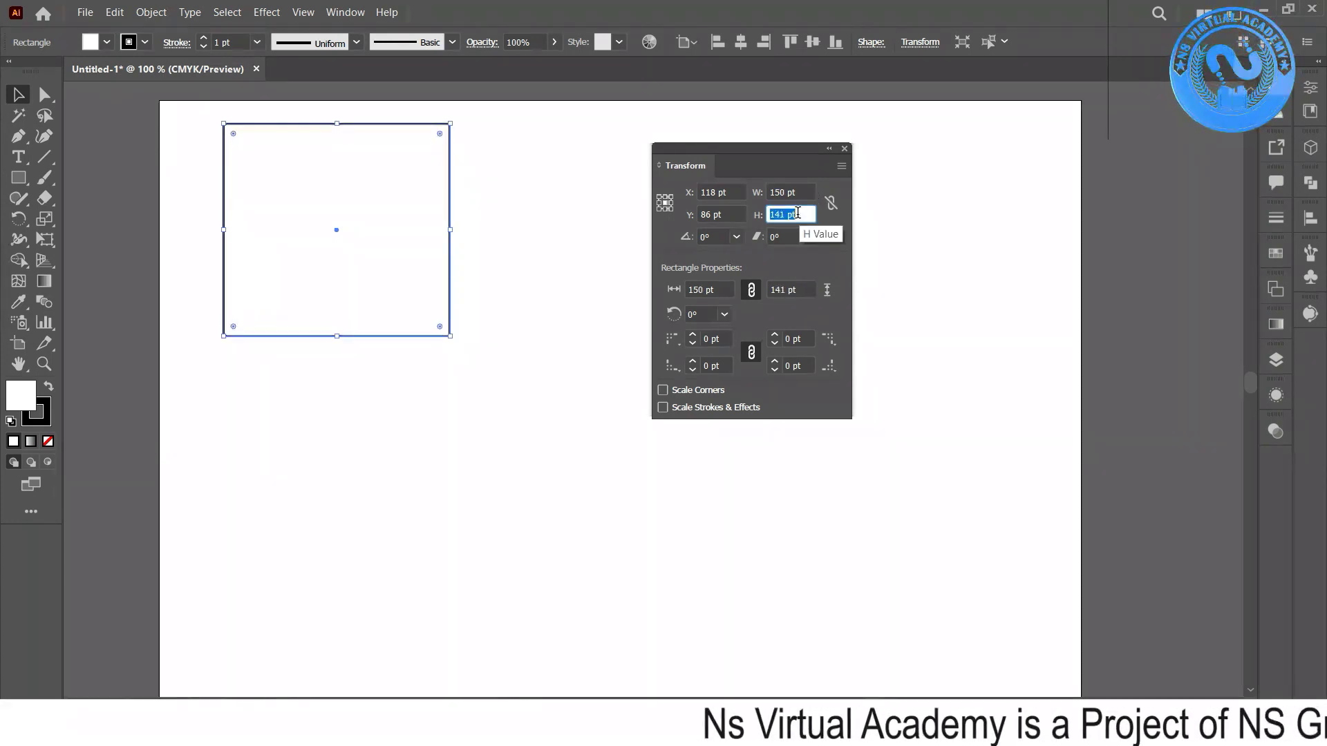
{"action": "key", "text": "Up"}
{"action": "key", "text": "Up"}
{"action": "key", "text": "Up"}
{"action": "key", "text": "Up"}
{"action": "key", "text": "Up"}
{"action": "key", "text": "Up"}
{"action": "key", "text": "Down"}
{"action": "key", "text": "Down"}
{"action": "key", "text": "Down"}
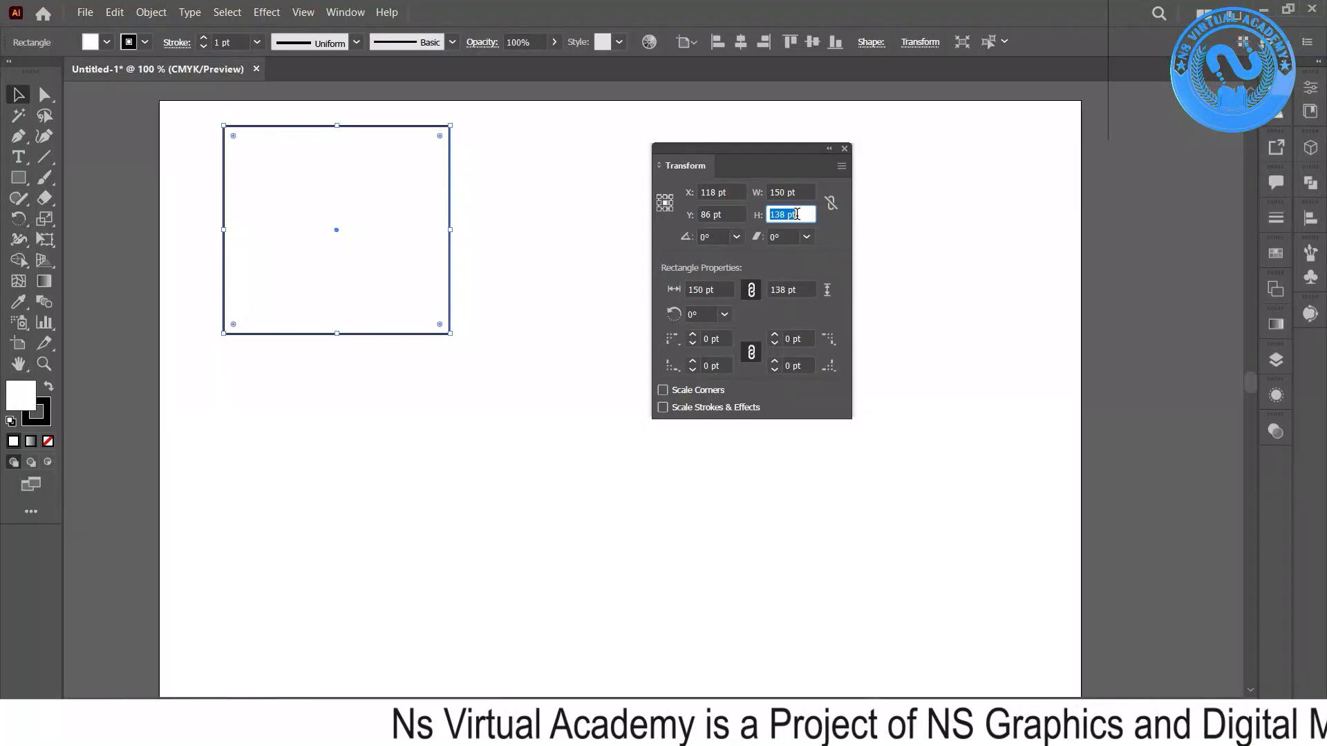
{"action": "key", "text": "Down"}
{"action": "key", "text": "Down"}
{"action": "key", "text": "Down"}
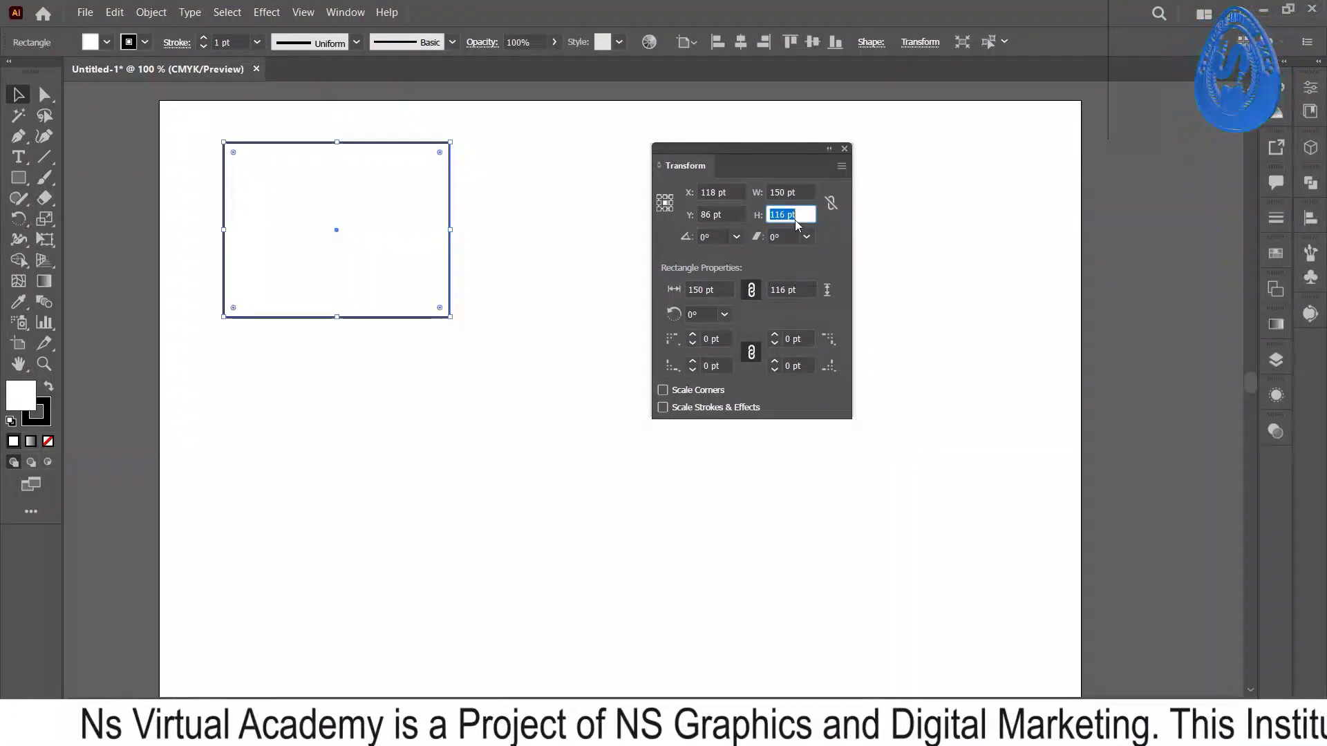
{"action": "key", "text": "Down"}
{"action": "key", "text": "Down"}
{"action": "key", "text": "Down"}
{"action": "key", "text": "Down"}
{"action": "key", "text": "Down"}
{"action": "key", "text": "Down"}
{"action": "key", "text": "Down"}
{"action": "key", "text": "Down"}
{"action": "key", "text": "Down"}
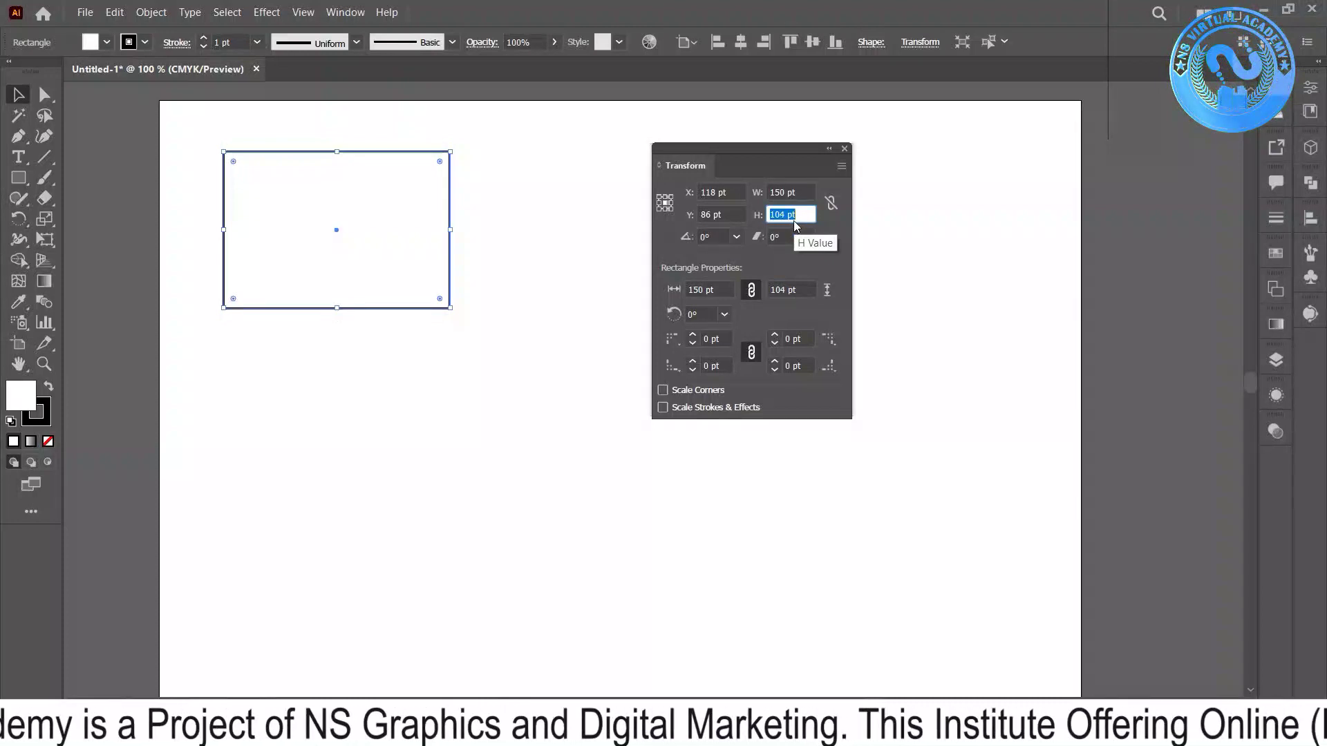
{"action": "key", "text": "Down"}
{"action": "key", "text": "Down"}
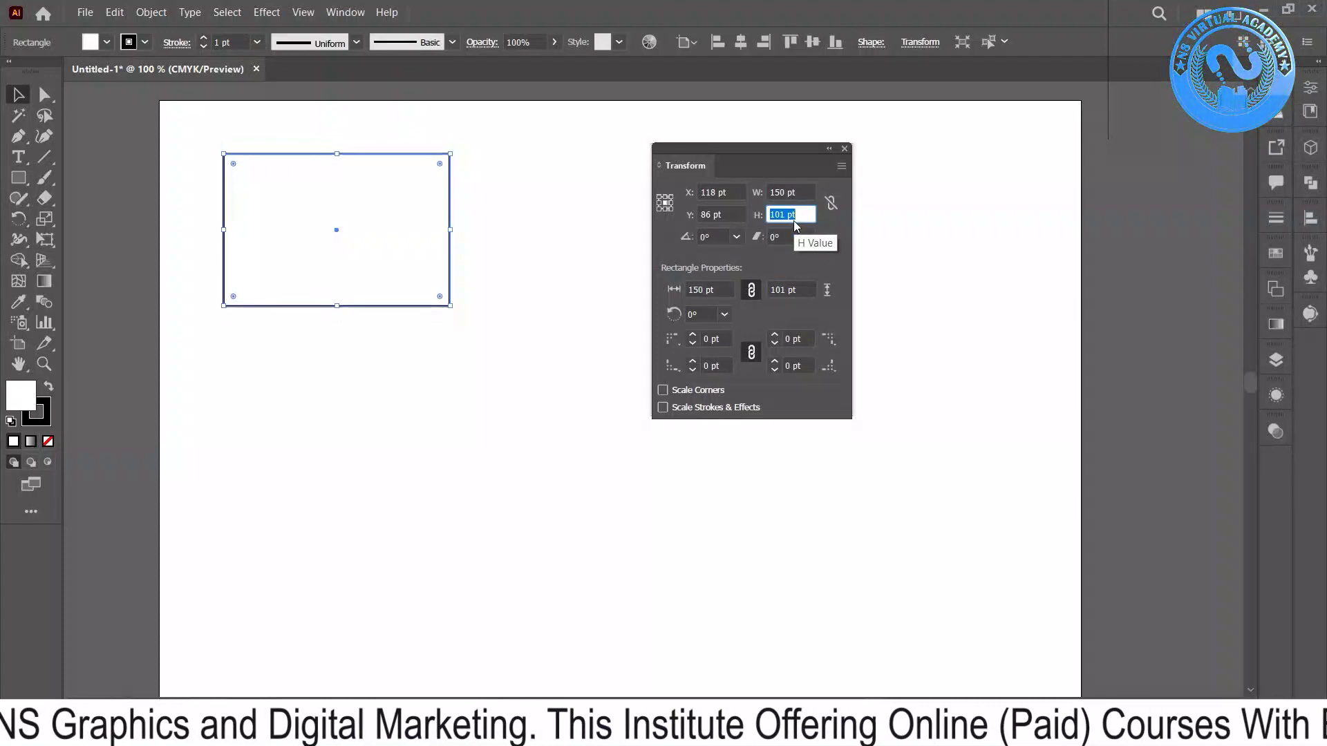
{"action": "type", "text": "100"}
{"action": "left_click_drag", "start_coordinate": [326, 228], "coordinate": [387, 242]}
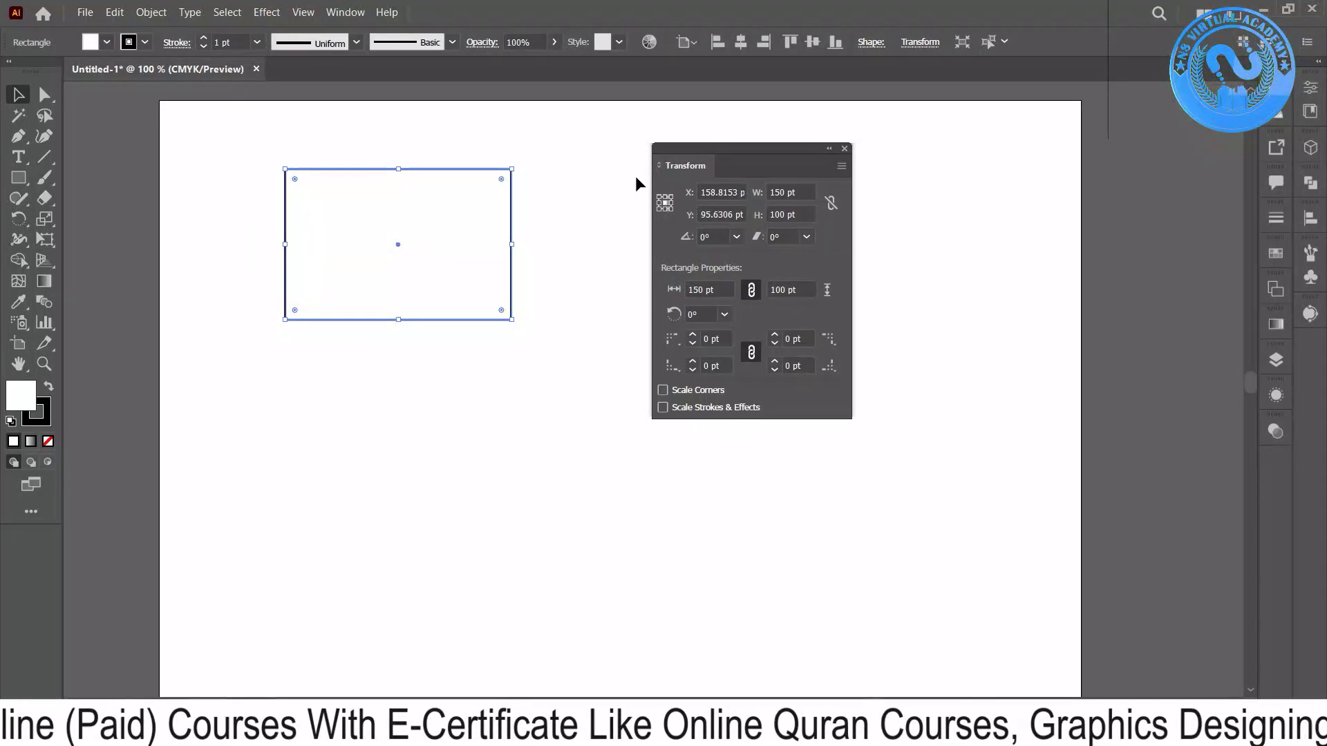
- Try several rotation angles in the Rotate field, then return it to 0°
{"action": "left_click", "coordinate": [723, 236]}
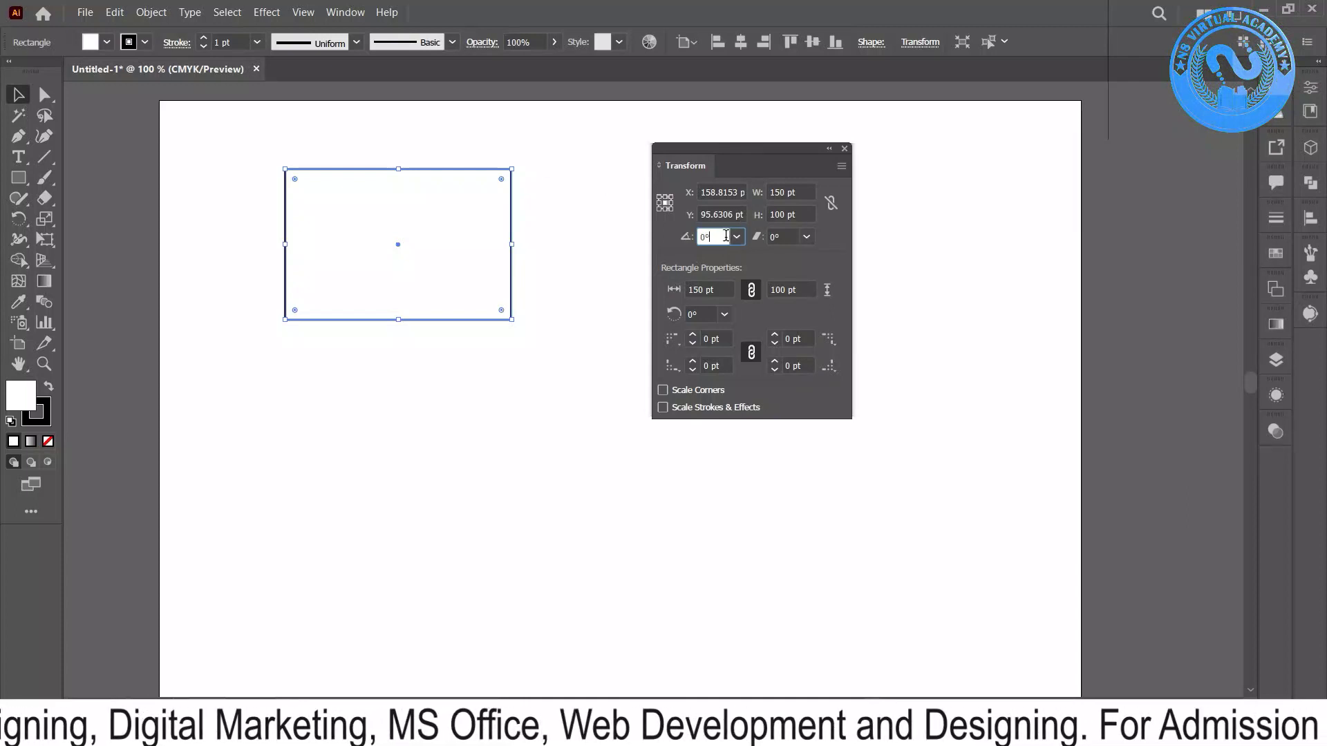
{"action": "key", "text": "Down"}
{"action": "key", "text": "Down"}
{"action": "key", "text": "Down"}
{"action": "key", "text": "Down"}
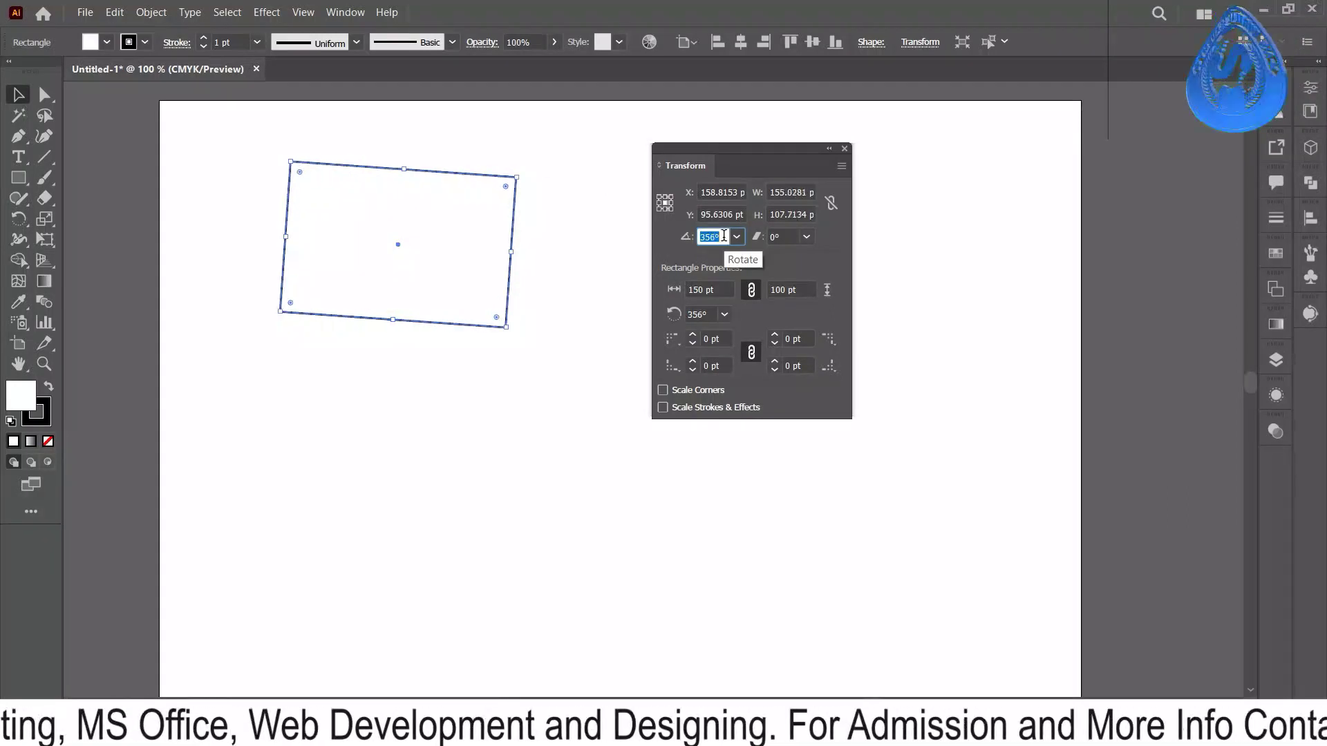
{"action": "key", "text": "Down"}
{"action": "key", "text": "Up"}
{"action": "key", "text": "Up"}
{"action": "key", "text": "Up"}
{"action": "key", "text": "Up"}
{"action": "key", "text": "Up"}
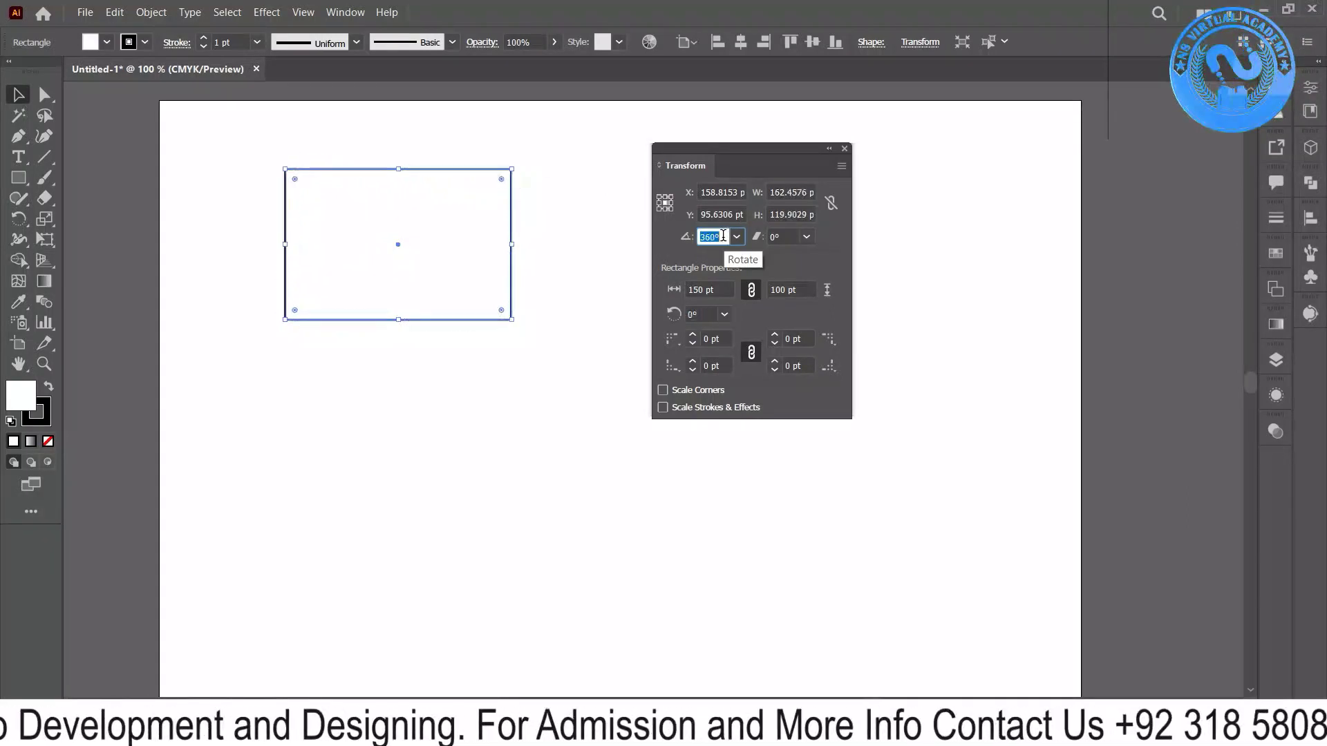
{"action": "key", "text": "Up"}
{"action": "key", "text": "Up"}
{"action": "key", "text": "Up"}
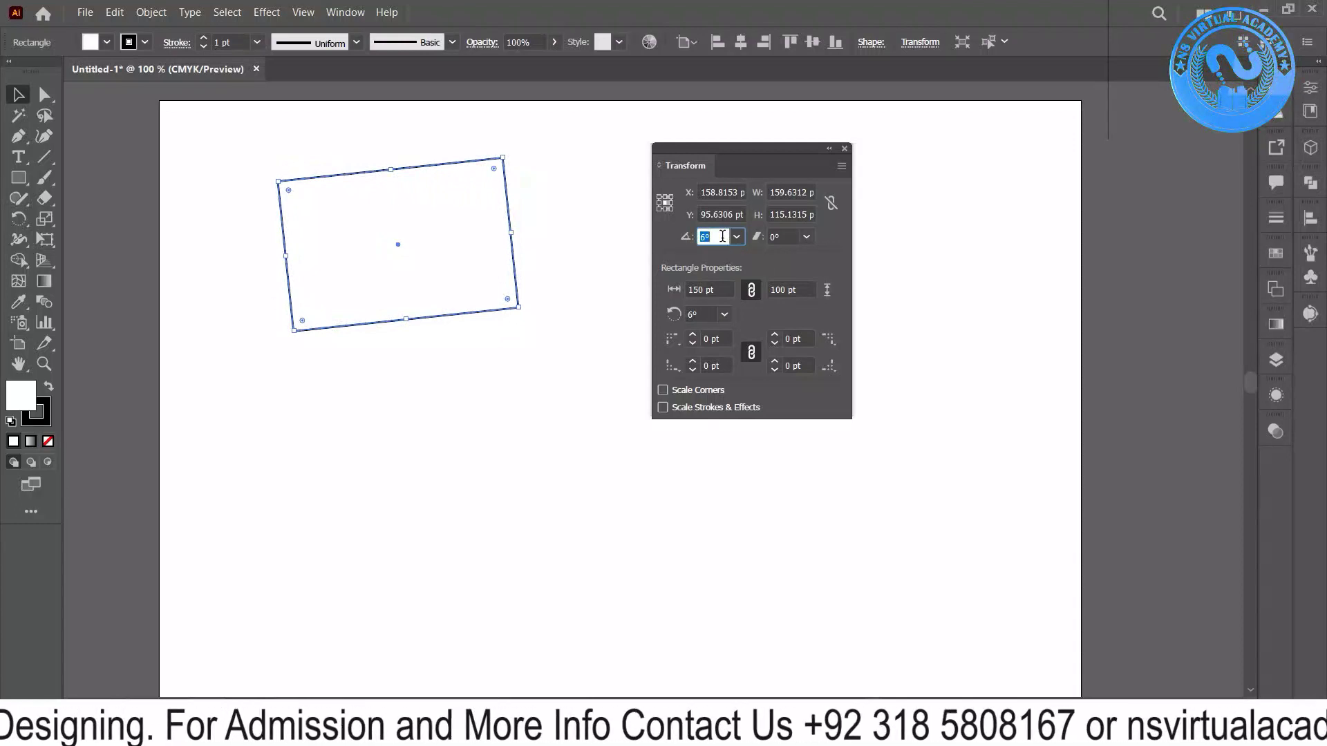
{"action": "key", "text": "Up"}
{"action": "key", "text": "Up"}
{"action": "key", "text": "Up"}
{"action": "key", "text": "Up"}
{"action": "key", "text": "Up"}
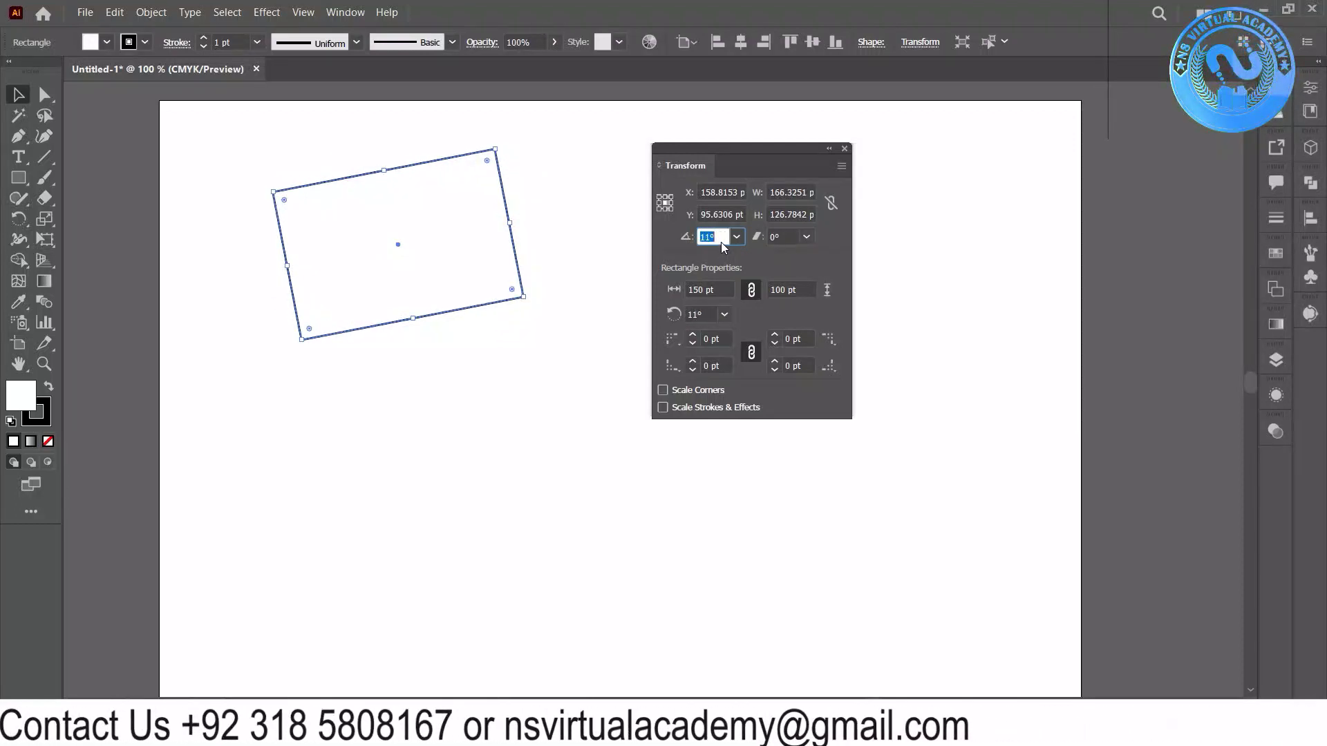
{"action": "key", "text": "Down"}
{"action": "key", "text": "Down"}
{"action": "key", "text": "Down"}
{"action": "key", "text": "Down"}
{"action": "key", "text": "Down"}
{"action": "key", "text": "Down"}
{"action": "key", "text": "Down"}
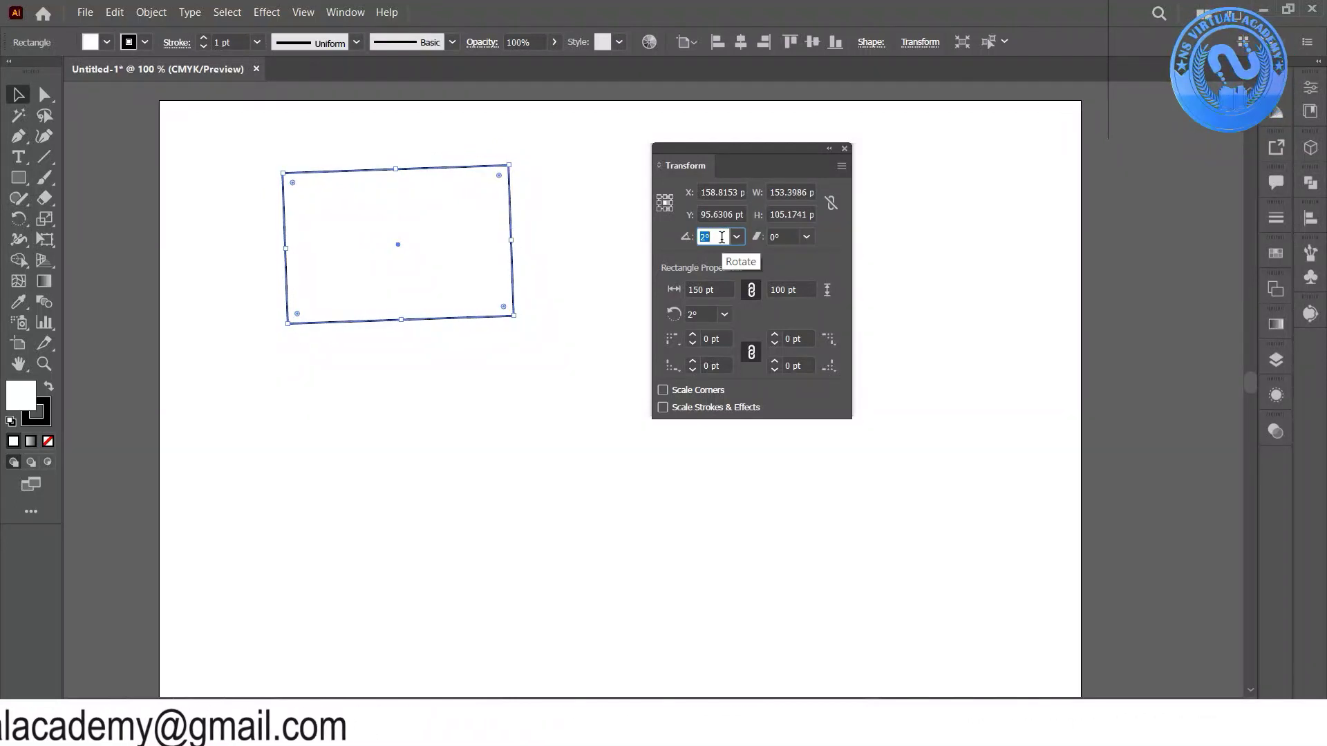
{"action": "key", "text": "Down"}
{"action": "key", "text": "Down"}
{"action": "key", "text": "Down"}
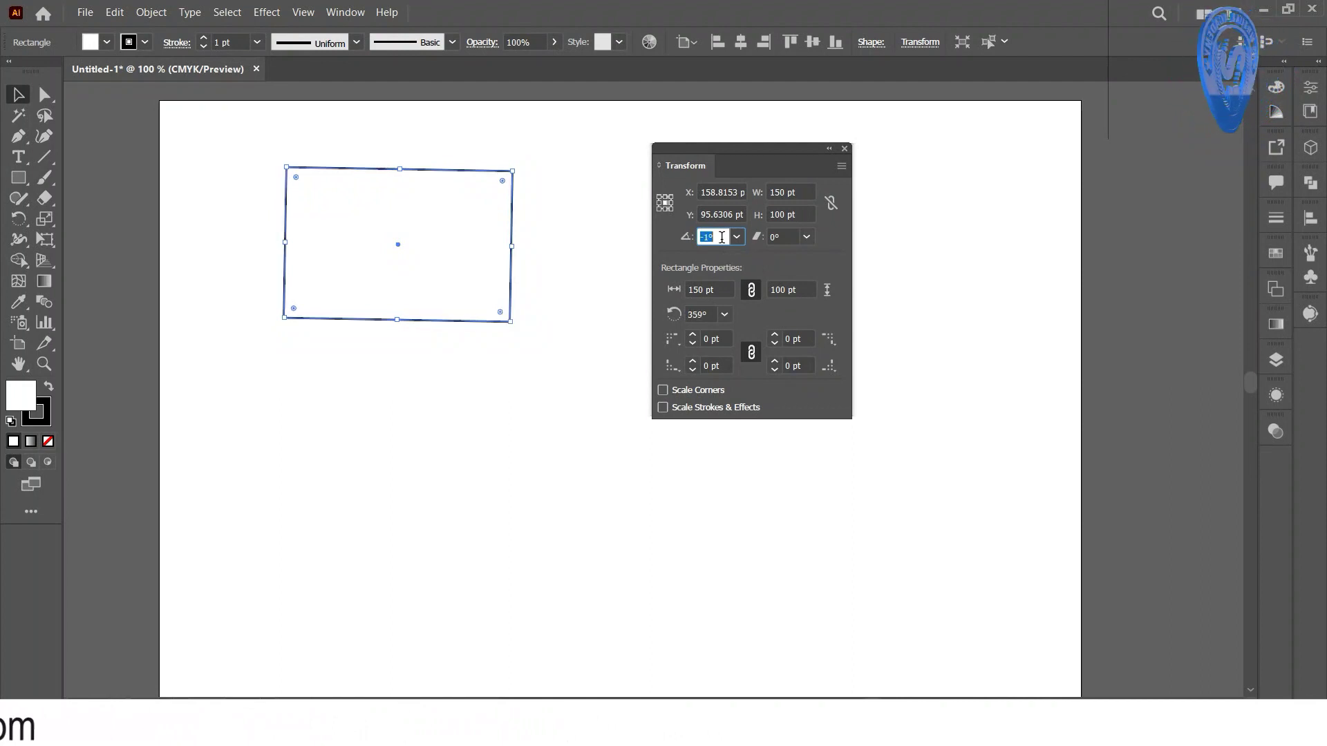
{"action": "key", "text": "Down"}
{"action": "key", "text": "Down"}
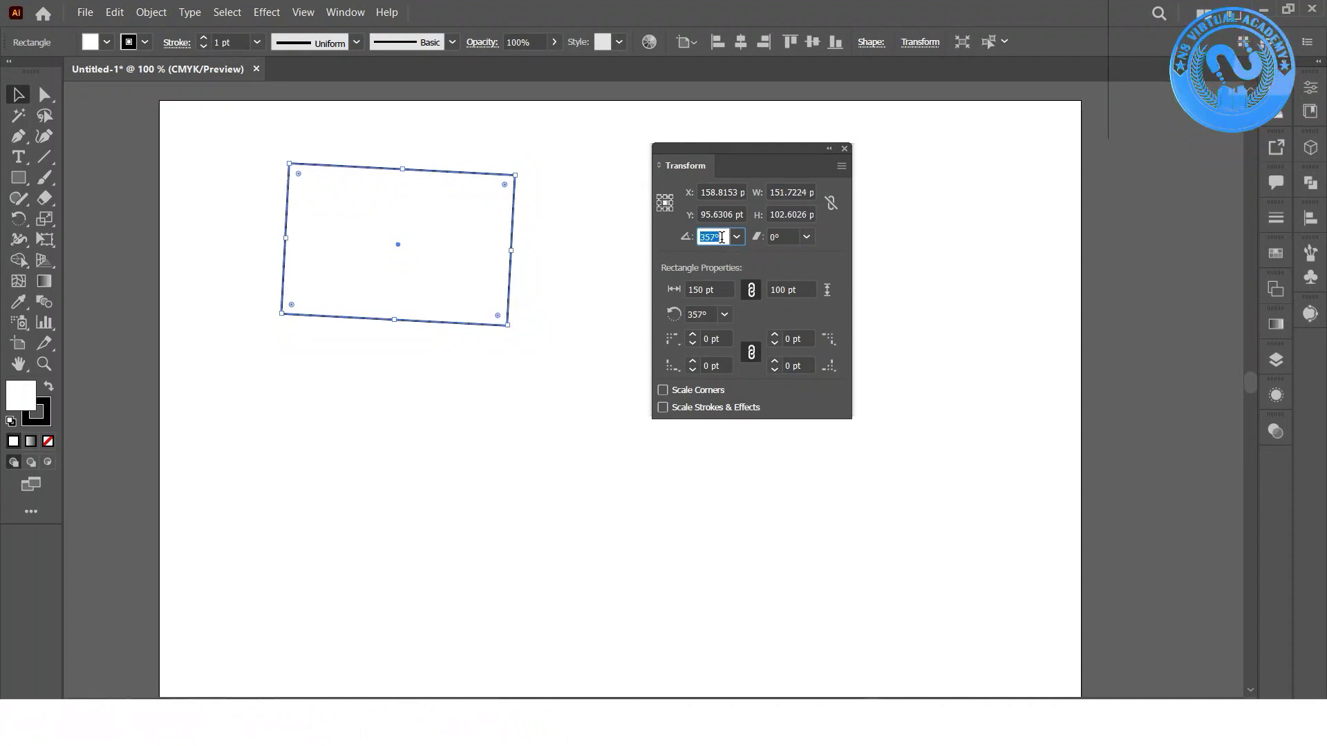
{"action": "key", "text": "Down"}
{"action": "key", "text": "Down"}
{"action": "key", "text": "Down"}
{"action": "key", "text": "Down"}
{"action": "key", "text": "Down"}
{"action": "key", "text": "Down"}
{"action": "key", "text": "Up"}
{"action": "key", "text": "Up"}
{"action": "key", "text": "Up"}
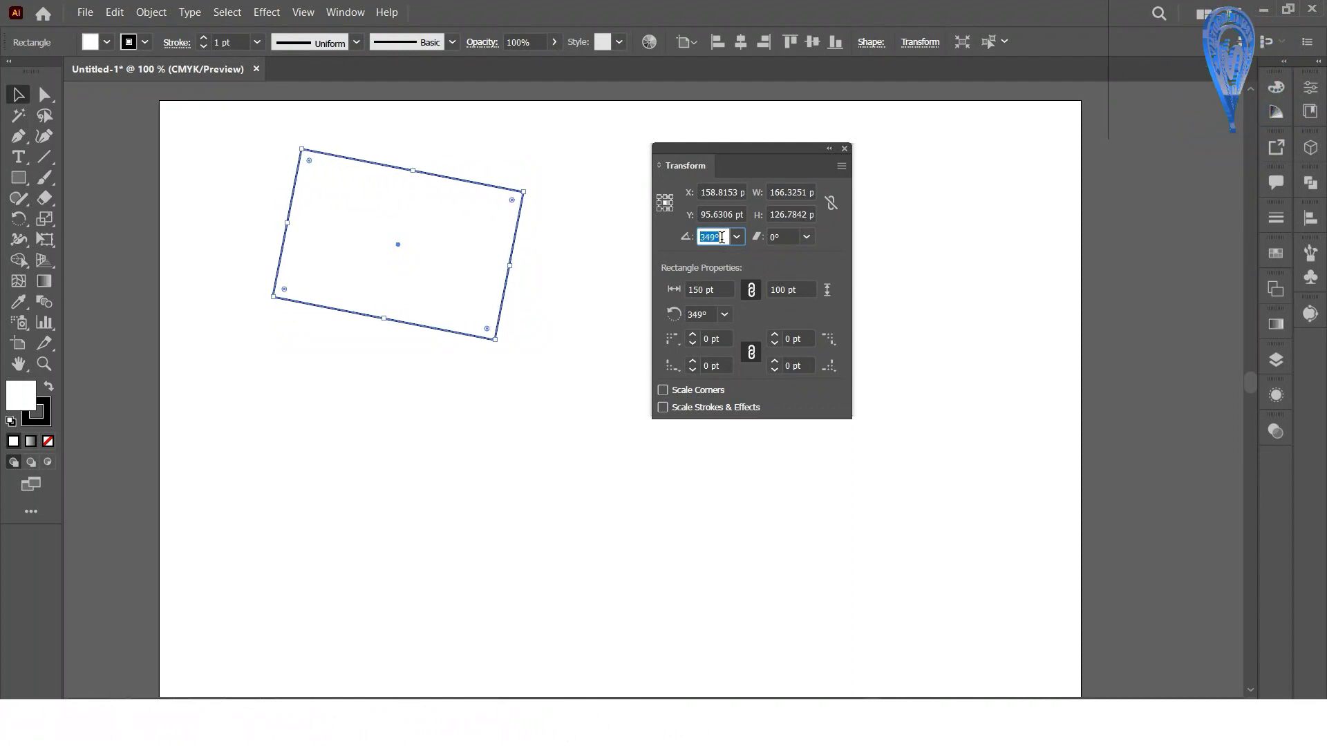
{"action": "key", "text": "Up"}
{"action": "key", "text": "Up"}
{"action": "key", "text": "Up"}
{"action": "key", "text": "Up"}
{"action": "key", "text": "Up"}
{"action": "key", "text": "Up"}
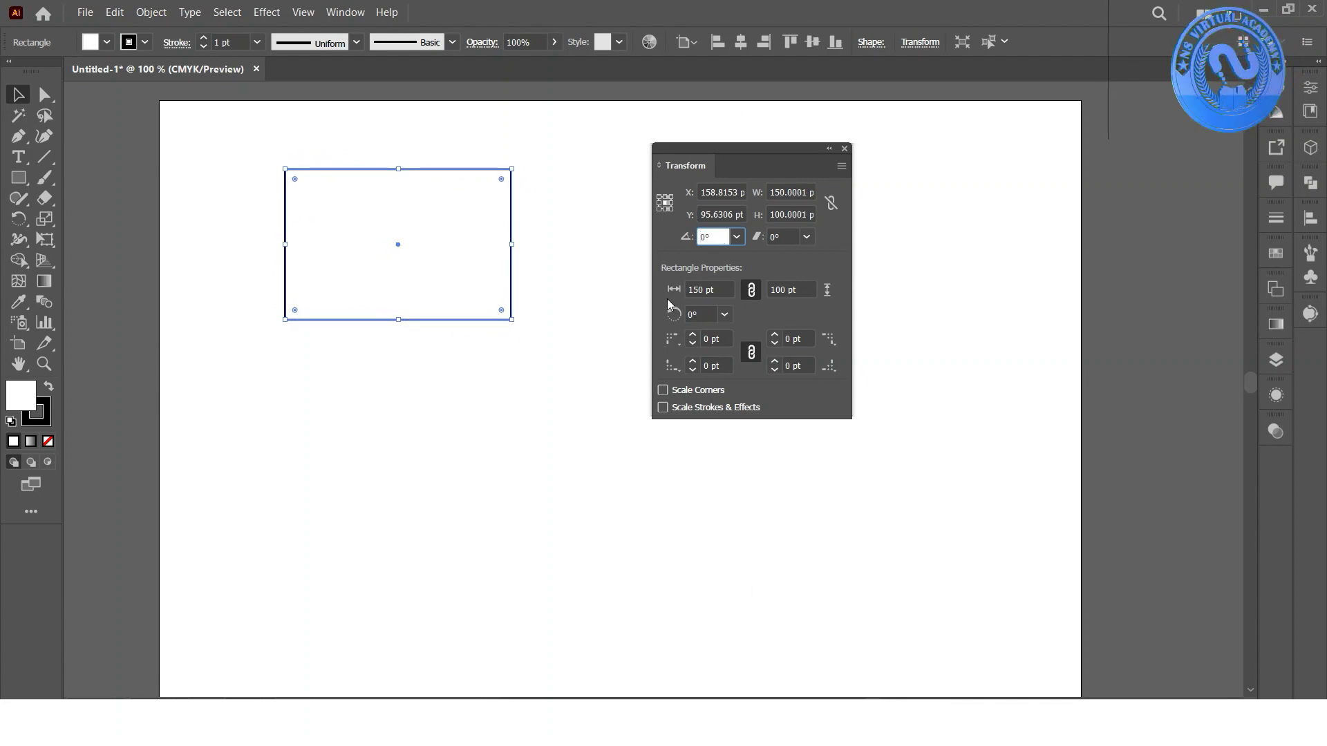
- Choose 30° from the preset rotation angle list, after briefly trying 60°
{"action": "left_click", "coordinate": [724, 315]}
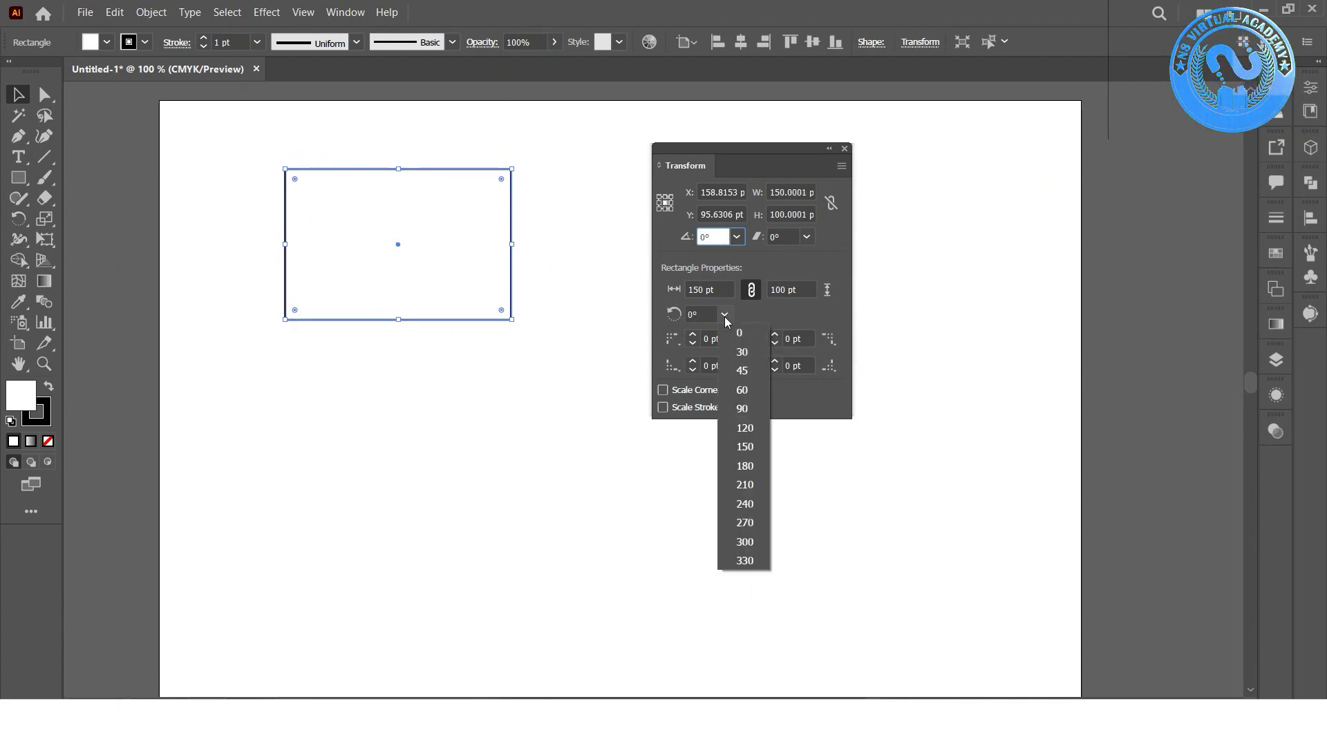
{"action": "left_click", "coordinate": [742, 391]}
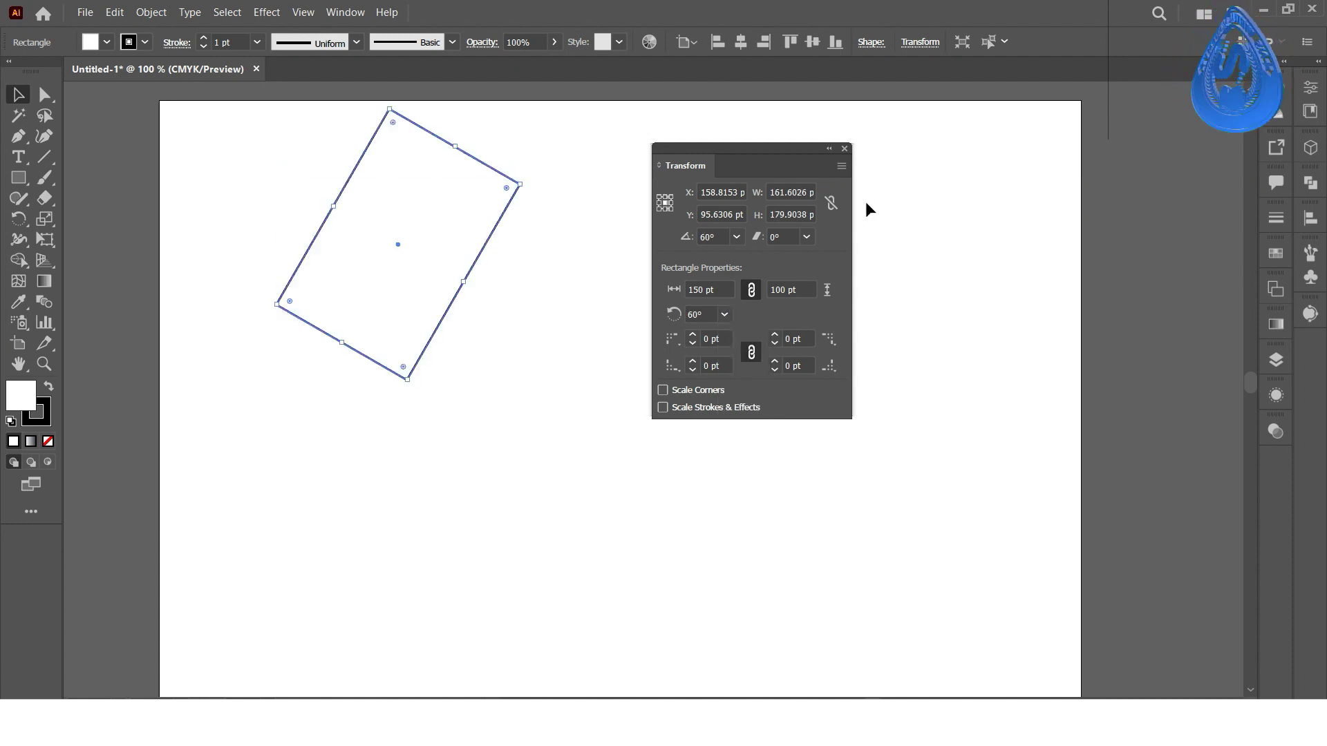
{"action": "left_click", "coordinate": [723, 315]}
{"action": "left_click", "coordinate": [725, 364]}
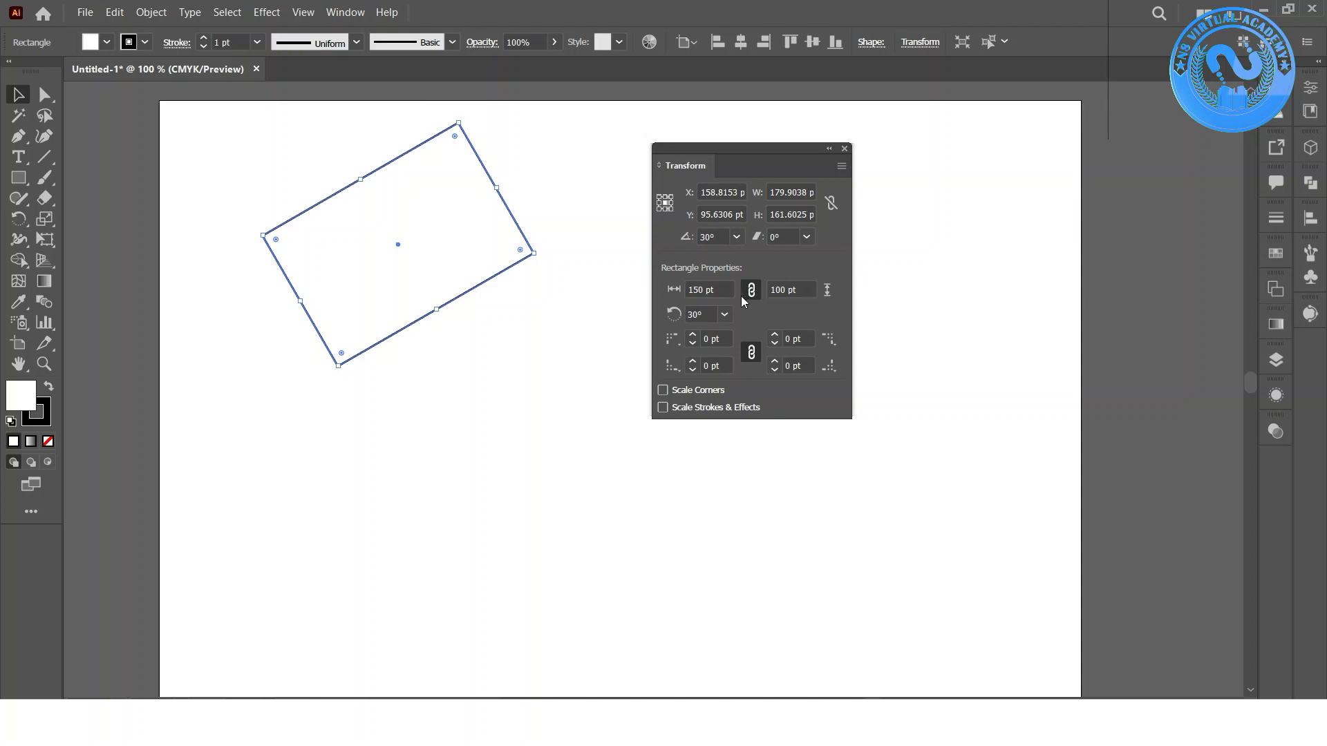
- Try widths of 180 and 182 pt, settling on a 175 pt width
{"action": "left_click", "coordinate": [800, 192]}
{"action": "type", "text": "180"}
{"action": "key", "text": "Return"}
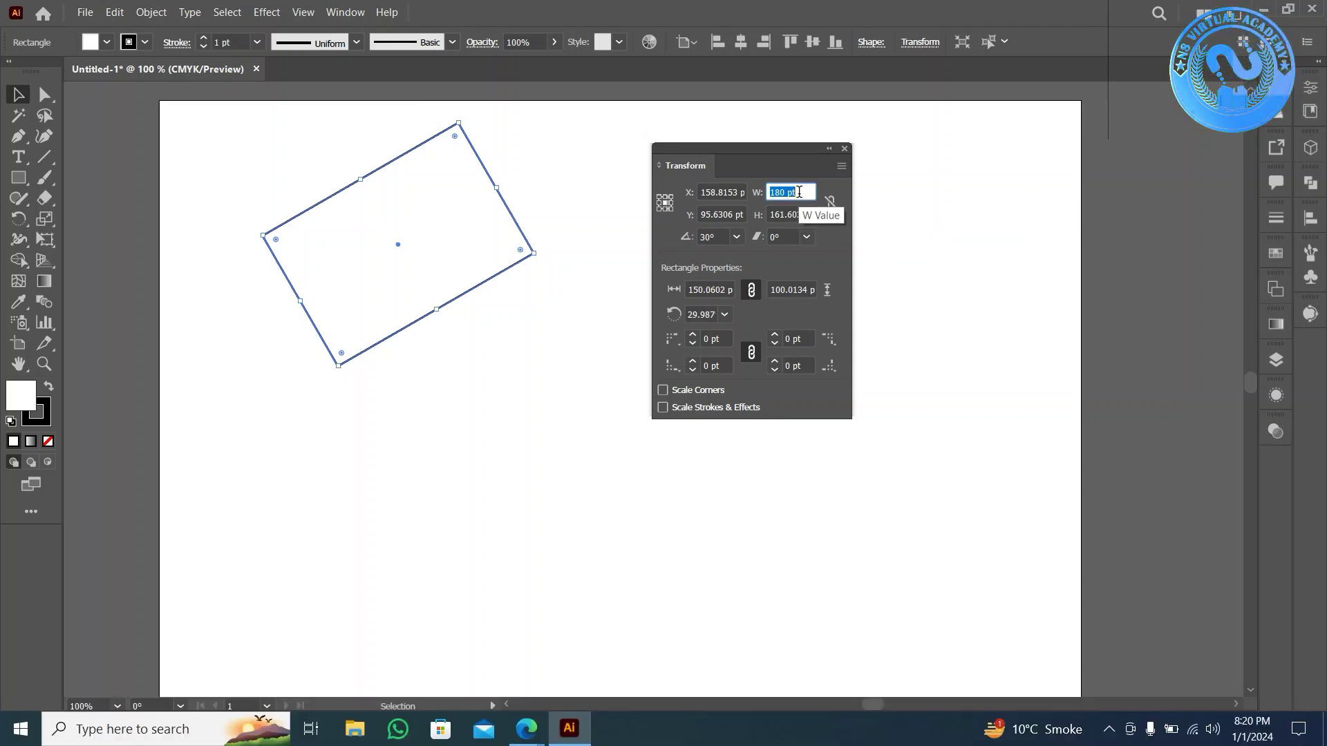
{"action": "type", "text": "182"}
{"action": "key", "text": "Return"}
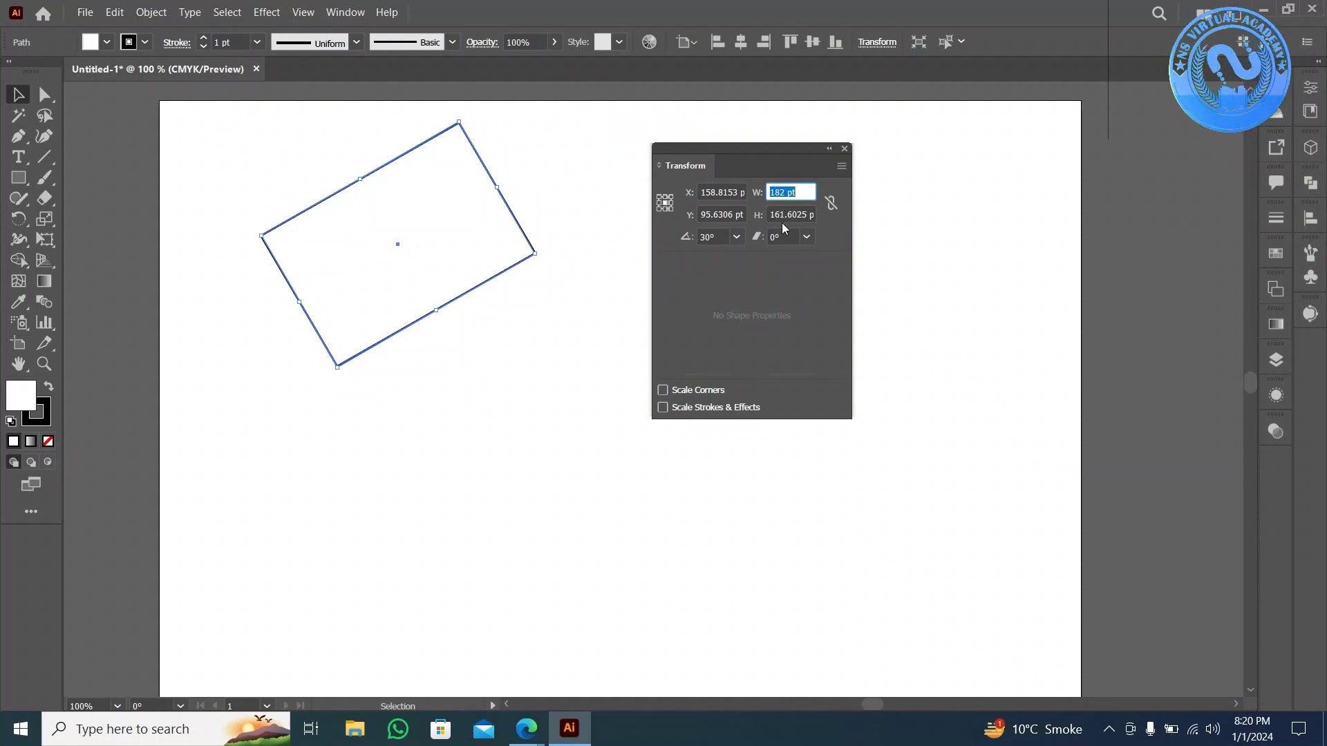
{"action": "key", "text": "Down"}
{"action": "key", "text": "Down"}
{"action": "key", "text": "Down"}
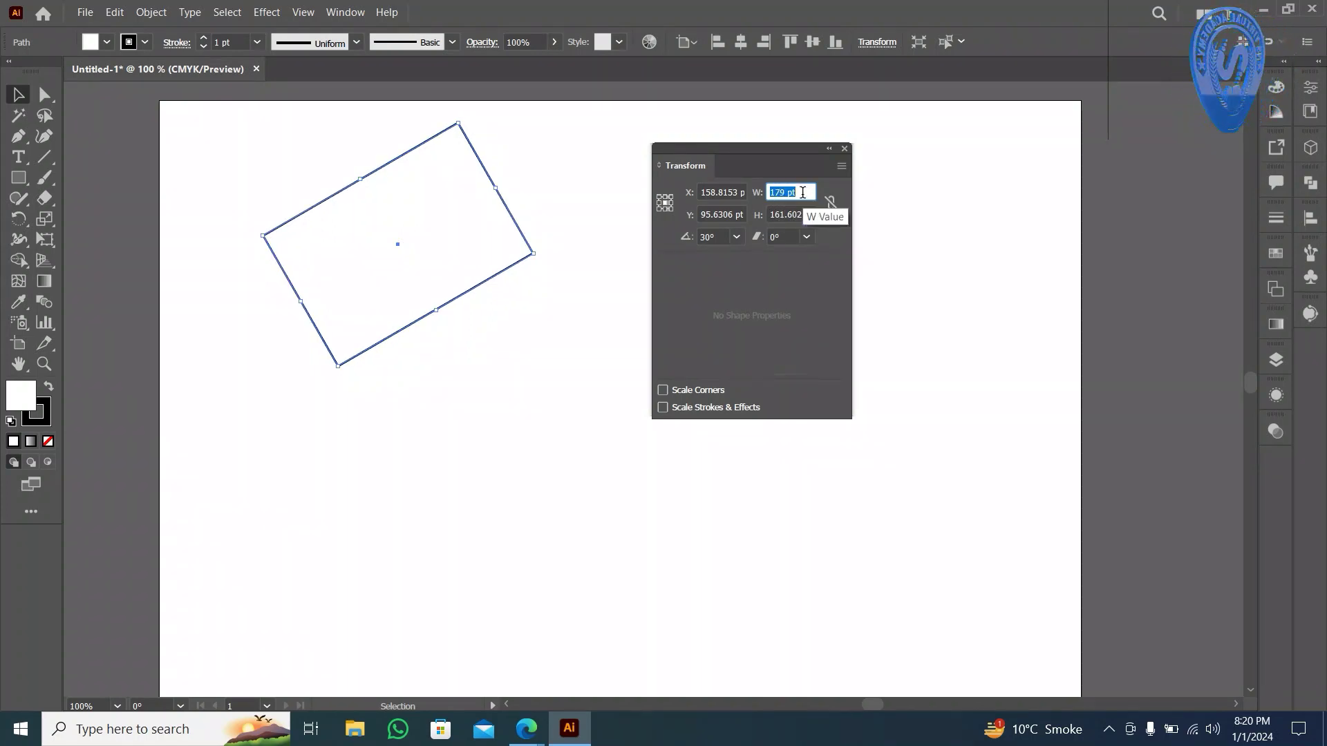
{"action": "key", "text": "Down"}
{"action": "key", "text": "Down"}
{"action": "key", "text": "Down"}
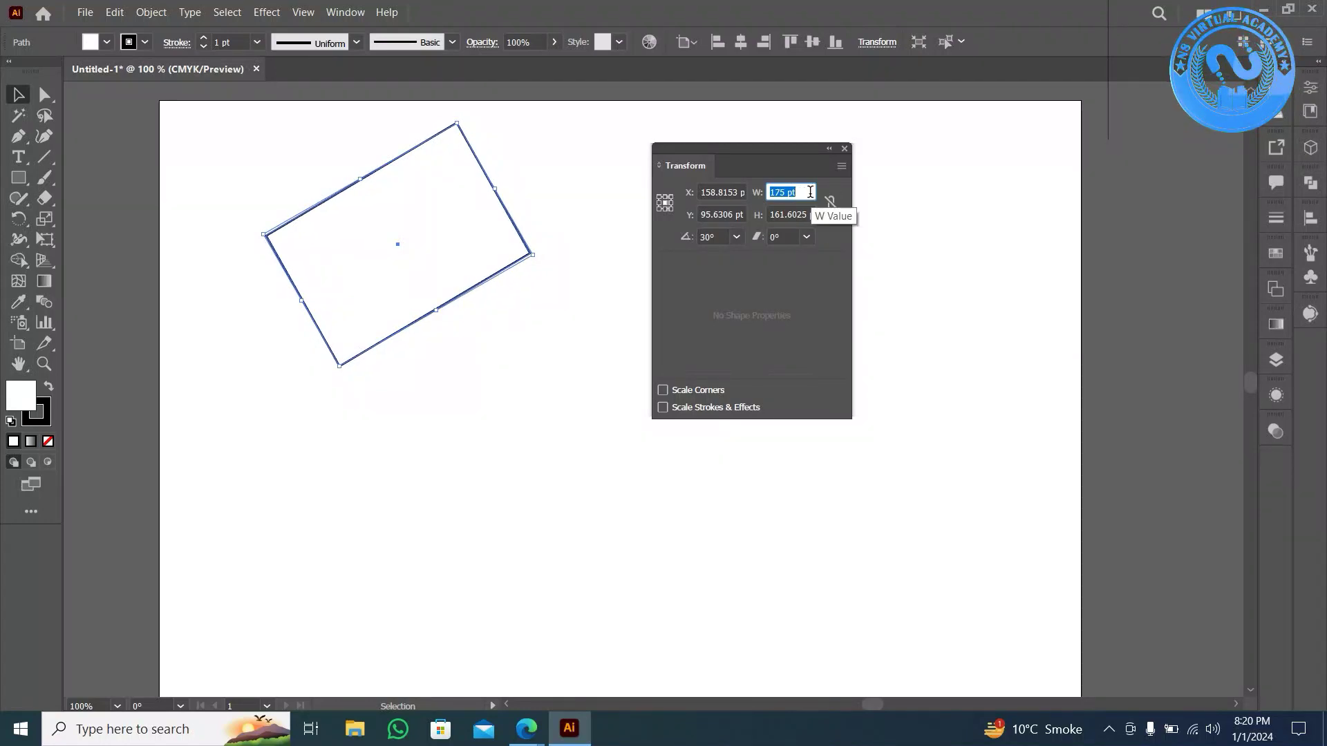
{"action": "key", "text": "Down"}
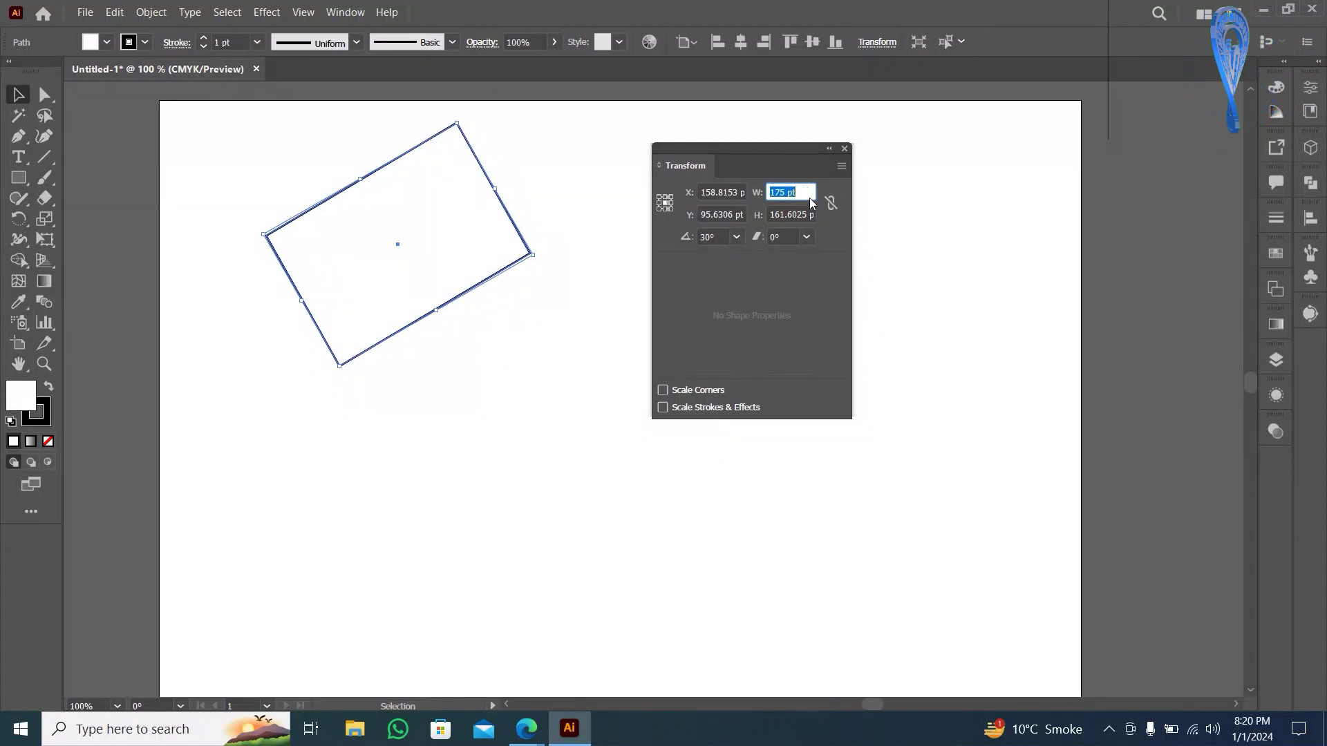
{"action": "left_click", "coordinate": [805, 203]}
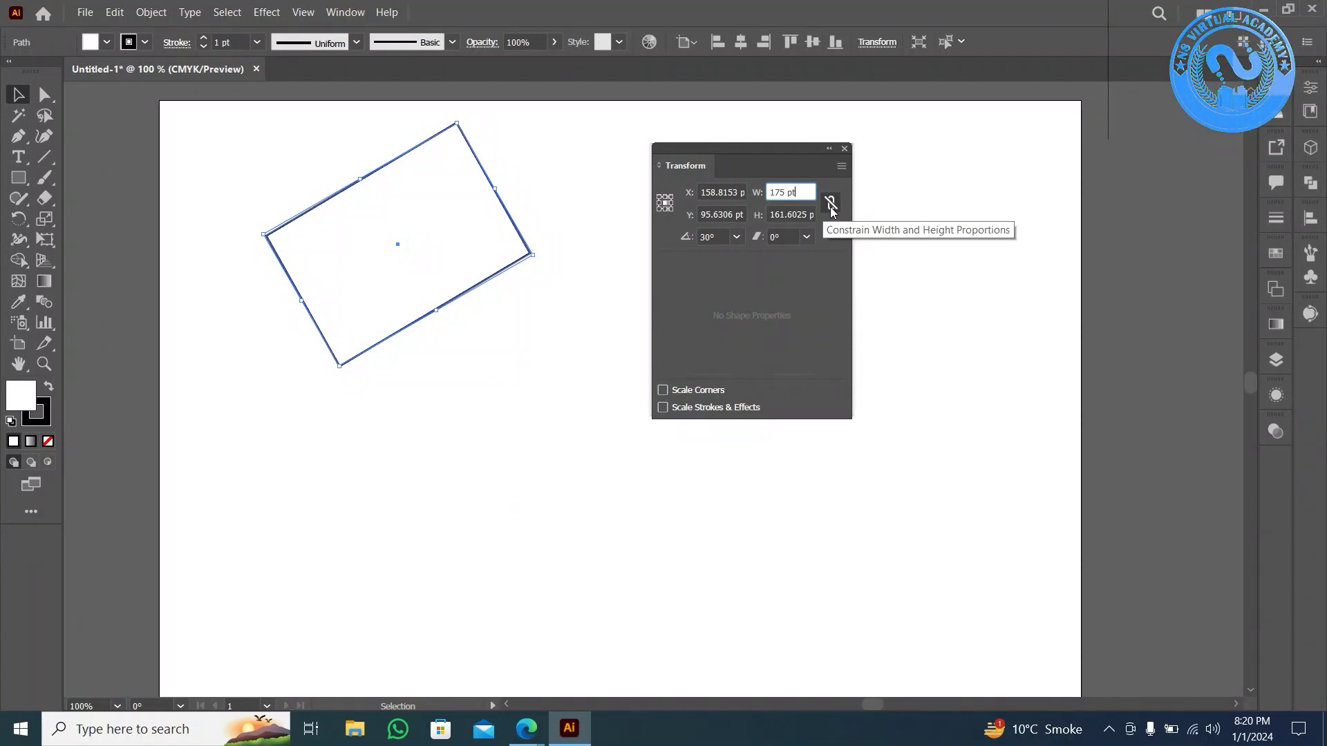
- Link width and height proportions and step the width up so the height scales with it
{"action": "left_click", "coordinate": [831, 205]}
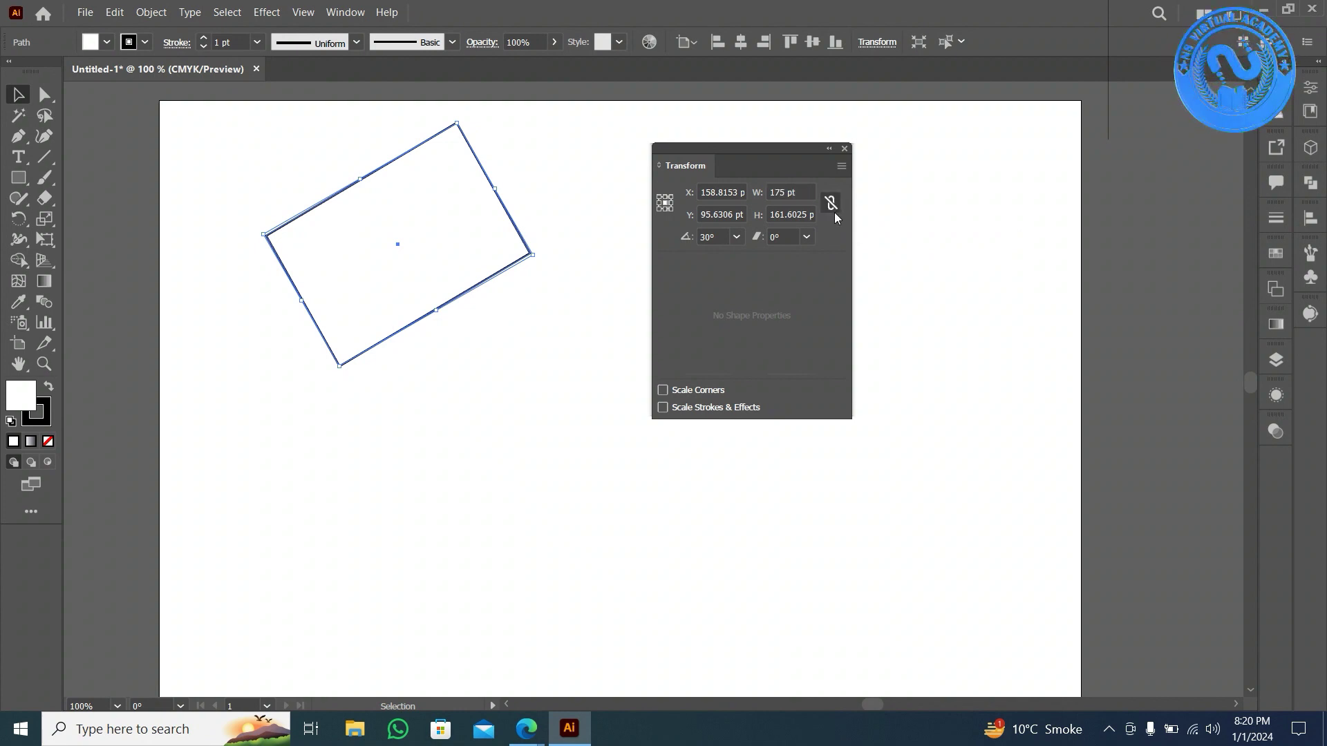
{"action": "left_click", "coordinate": [832, 210]}
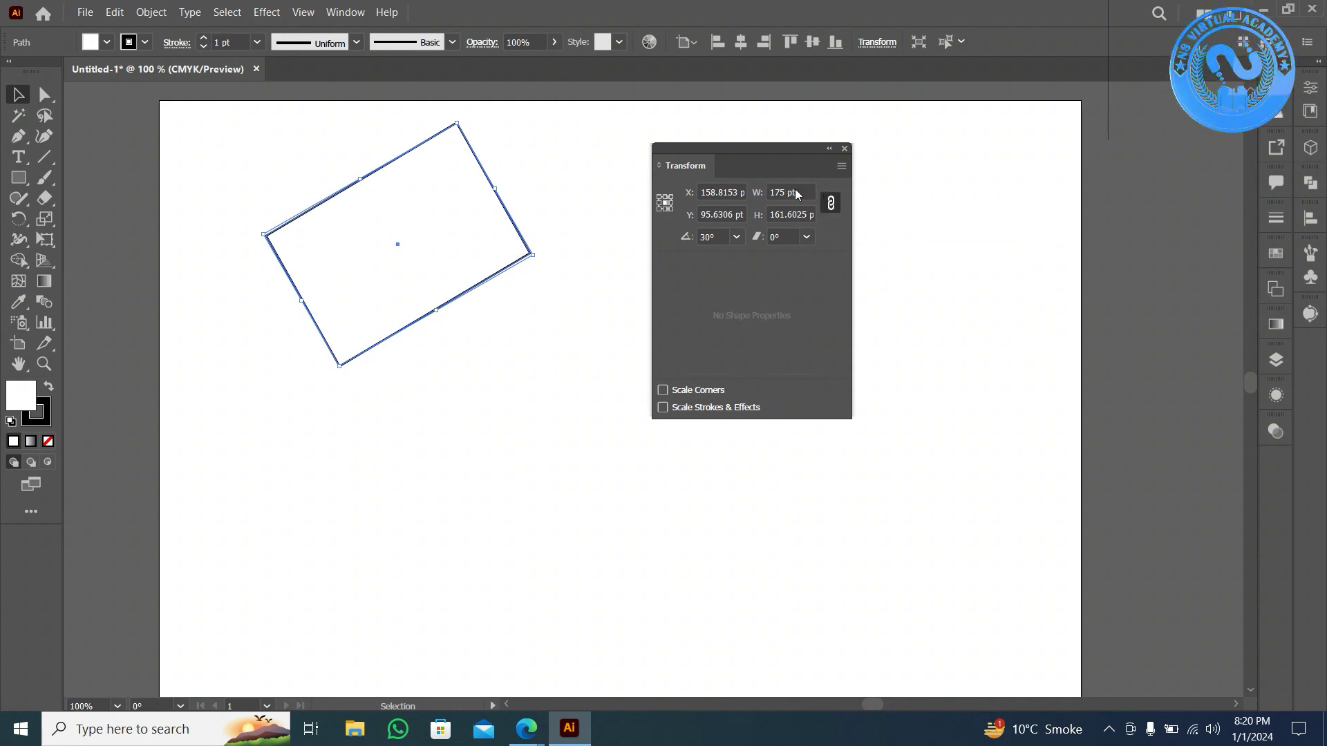
{"action": "left_click", "coordinate": [806, 192]}
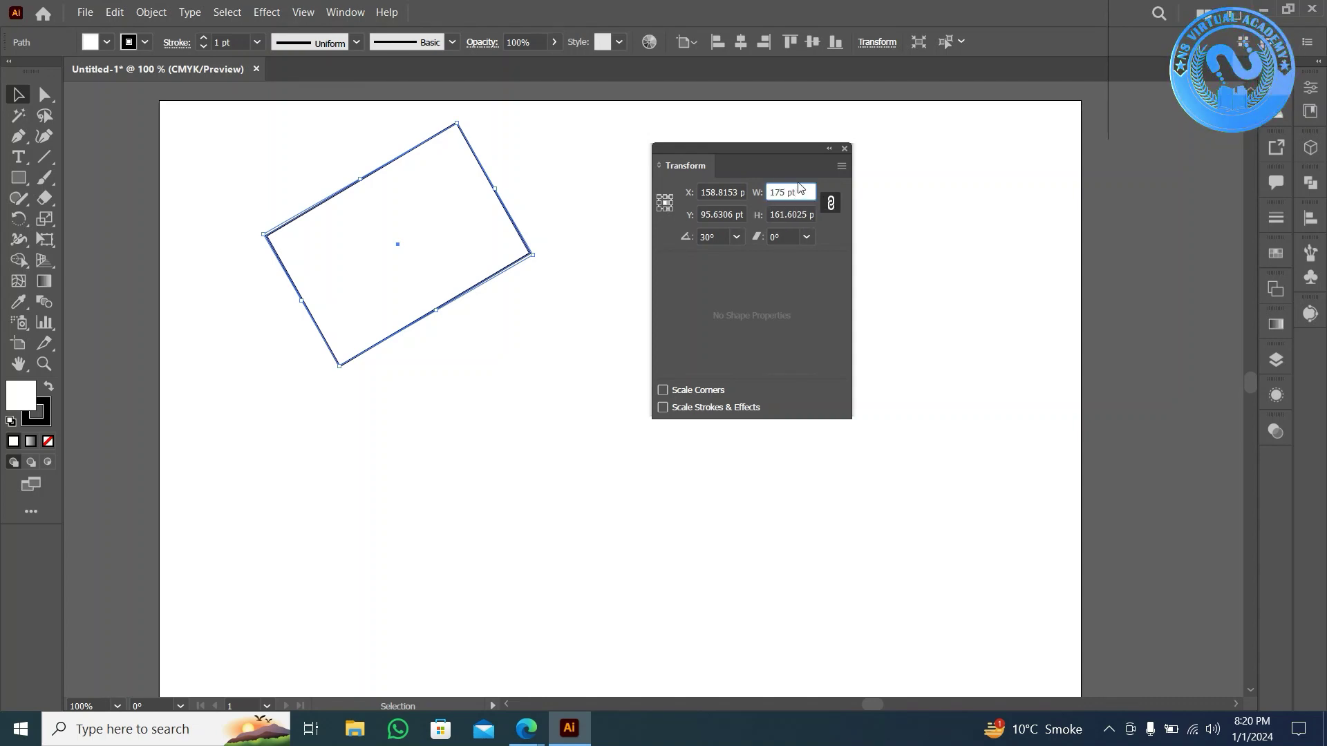
{"action": "key", "text": "Up"}
{"action": "key", "text": "Up"}
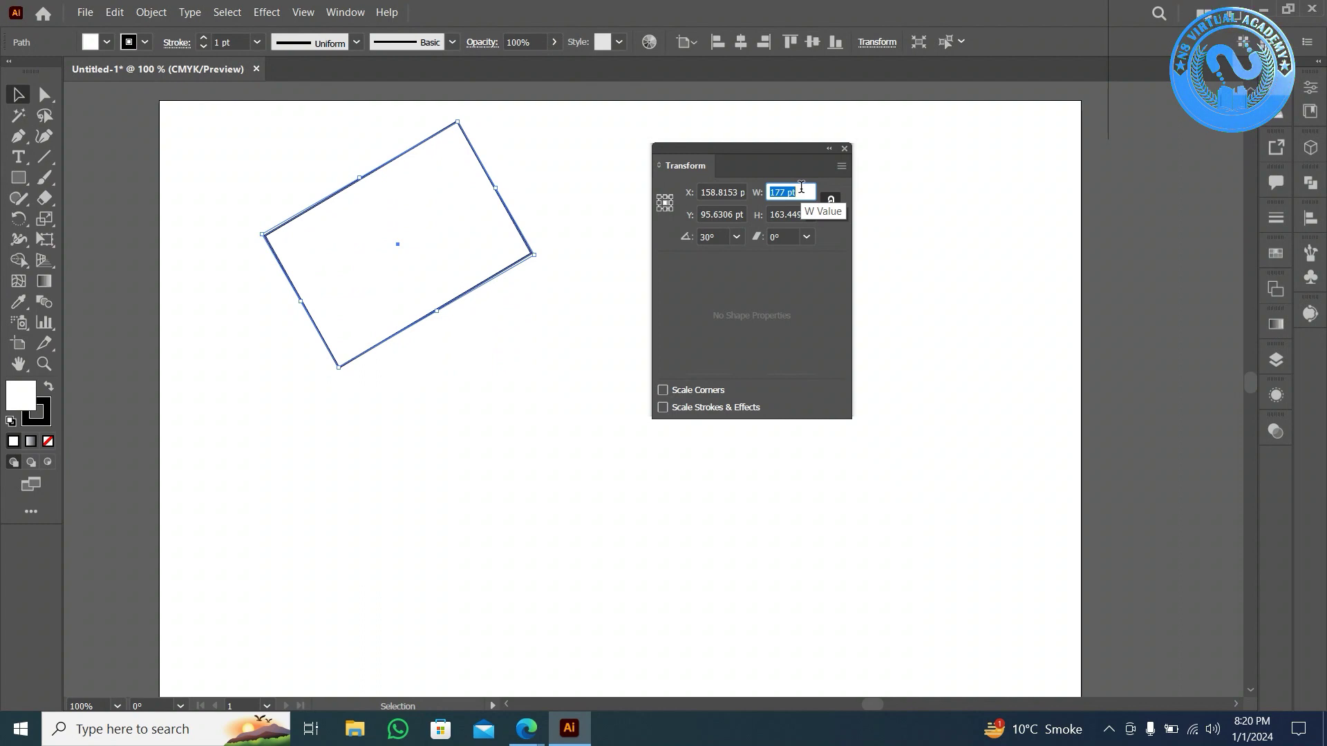
{"action": "key", "text": "Up"}
{"action": "key", "text": "Up"}
{"action": "key", "text": "Up"}
{"action": "key", "text": "Up"}
{"action": "key", "text": "Up"}
{"action": "key", "text": "Up"}
{"action": "key", "text": "Up"}
{"action": "key", "text": "Up"}
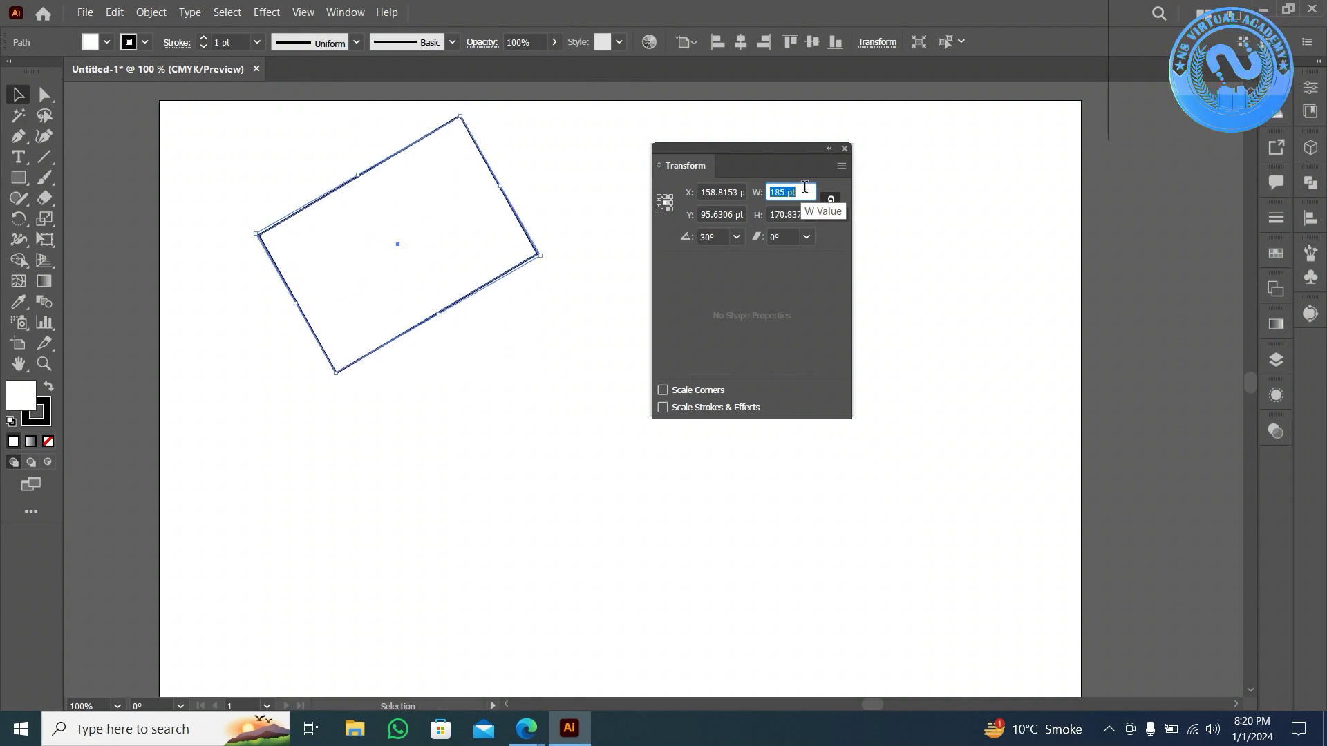
{"action": "key", "text": "Up"}
{"action": "key", "text": "Up"}
{"action": "key", "text": "Up"}
{"action": "key", "text": "Up"}
{"action": "key", "text": "Up"}
{"action": "key", "text": "Up"}
{"action": "key", "text": "Up"}
{"action": "key", "text": "Up"}
{"action": "key", "text": "Up"}
{"action": "key", "text": "Up"}
{"action": "key", "text": "Up"}
{"action": "key", "text": "Up"}
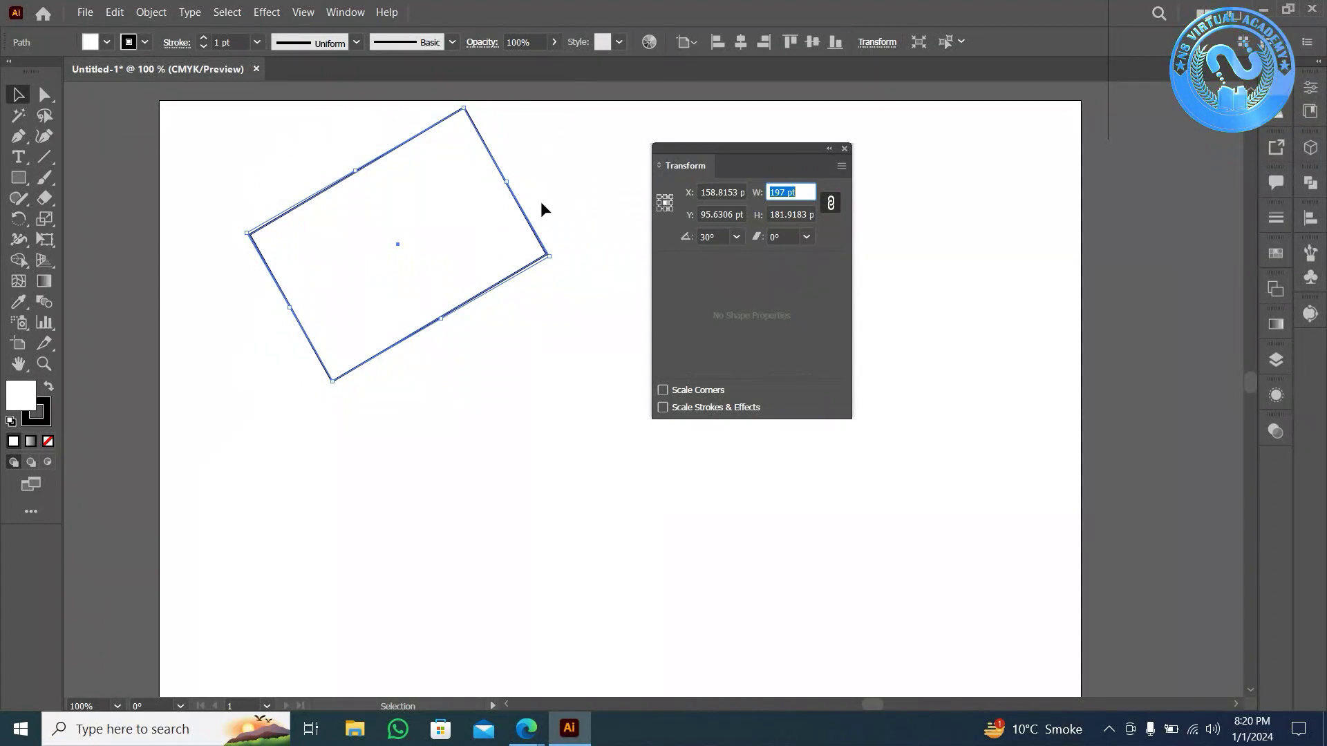
- Try shearing the rectangle, then set the shear angle back to 0°
{"action": "left_click", "coordinate": [797, 239]}
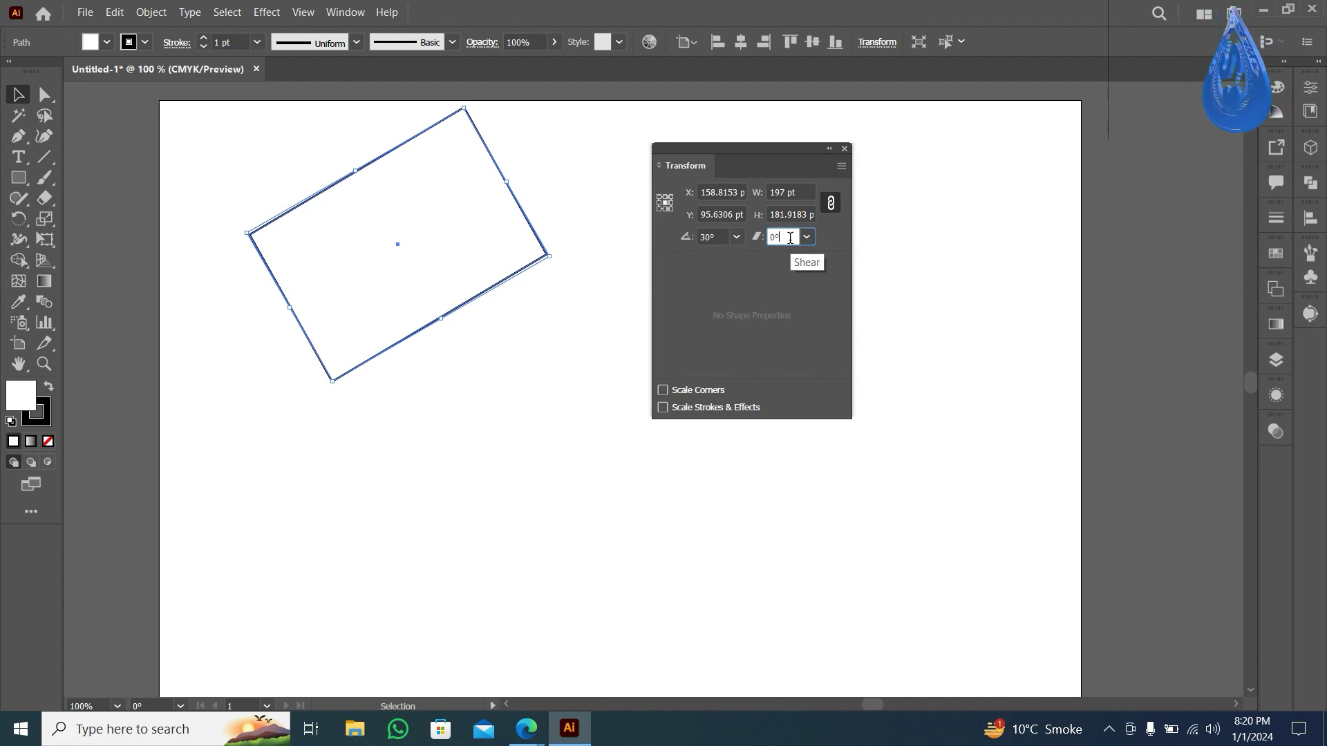
{"action": "key", "text": "Down"}
{"action": "key", "text": "Up"}
{"action": "key", "text": "Up"}
{"action": "key", "text": "Up"}
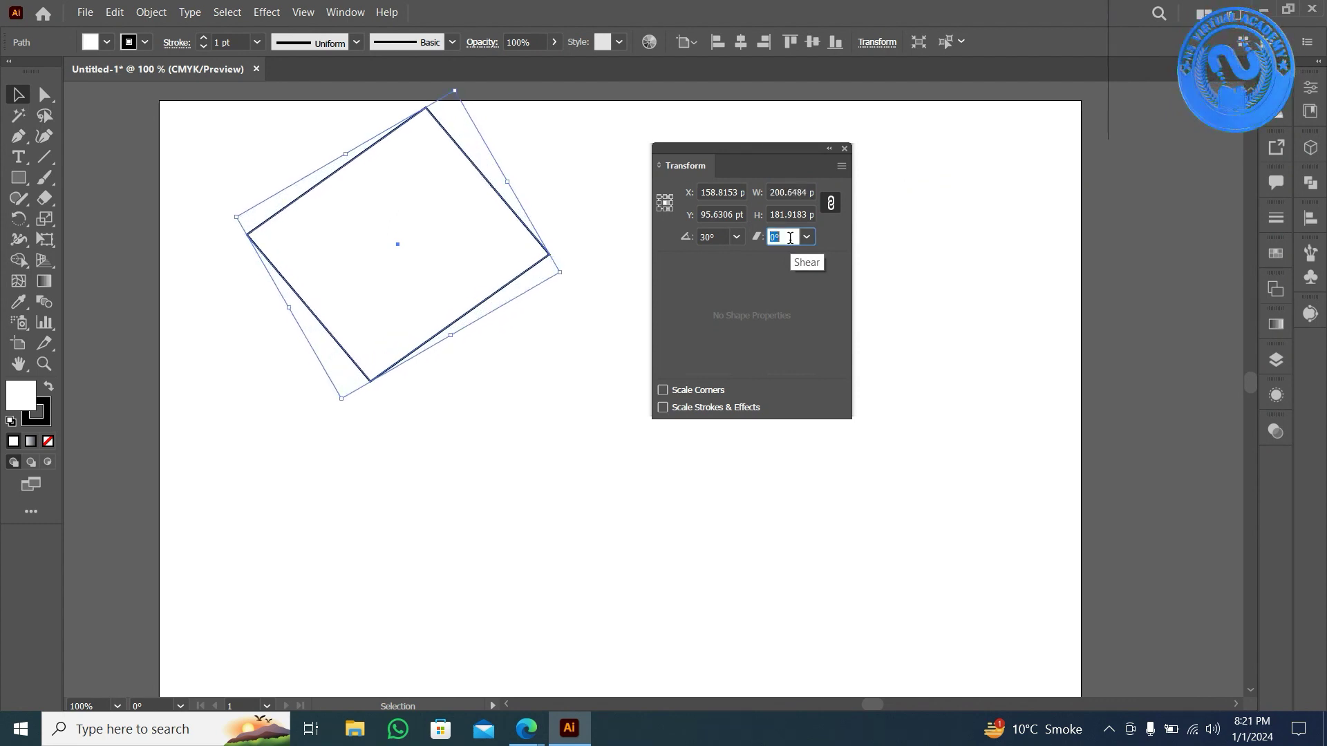
{"action": "key", "text": "Up"}
{"action": "key", "text": "Up"}
{"action": "key", "text": "Up"}
{"action": "key", "text": "Up"}
{"action": "key", "text": "Up"}
{"action": "key", "text": "Up"}
{"action": "key", "text": "Up"}
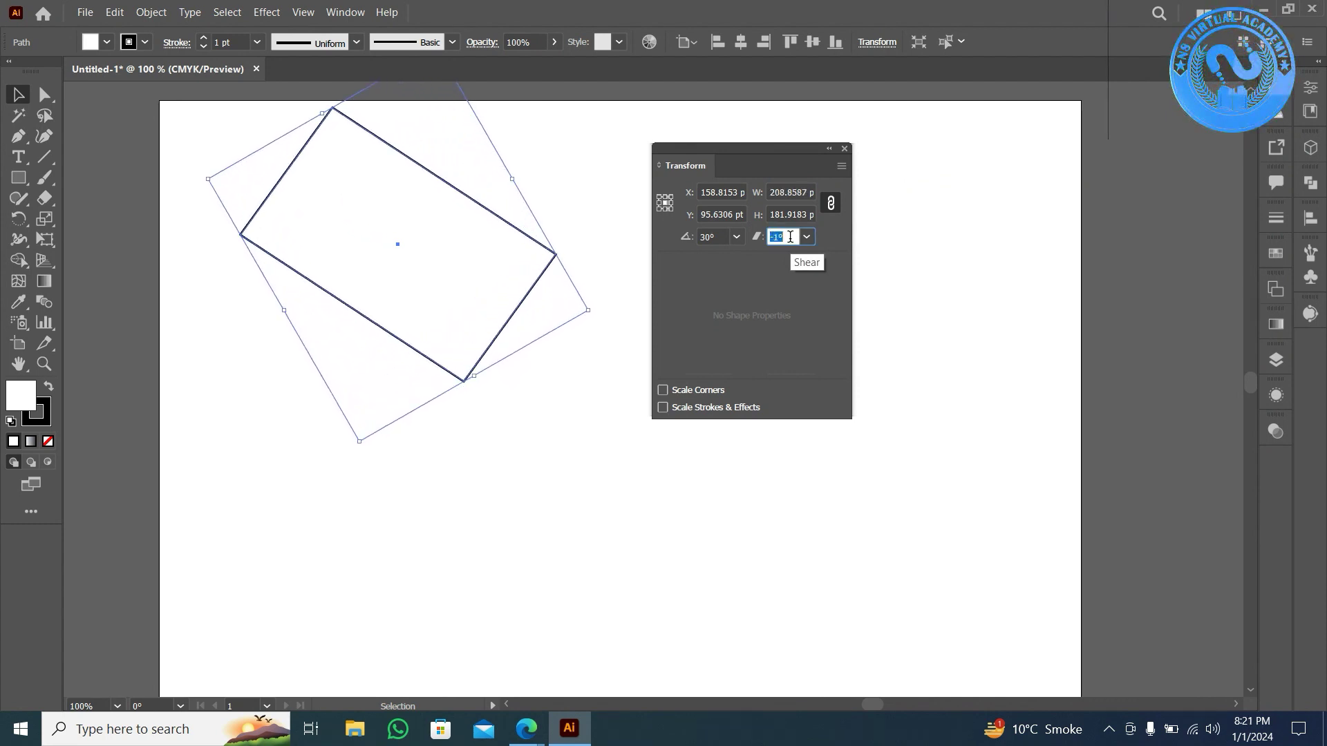
{"action": "key", "text": "Up"}
{"action": "key", "text": "Up"}
{"action": "key", "text": "Up"}
{"action": "key", "text": "Up"}
{"action": "key", "text": "Up"}
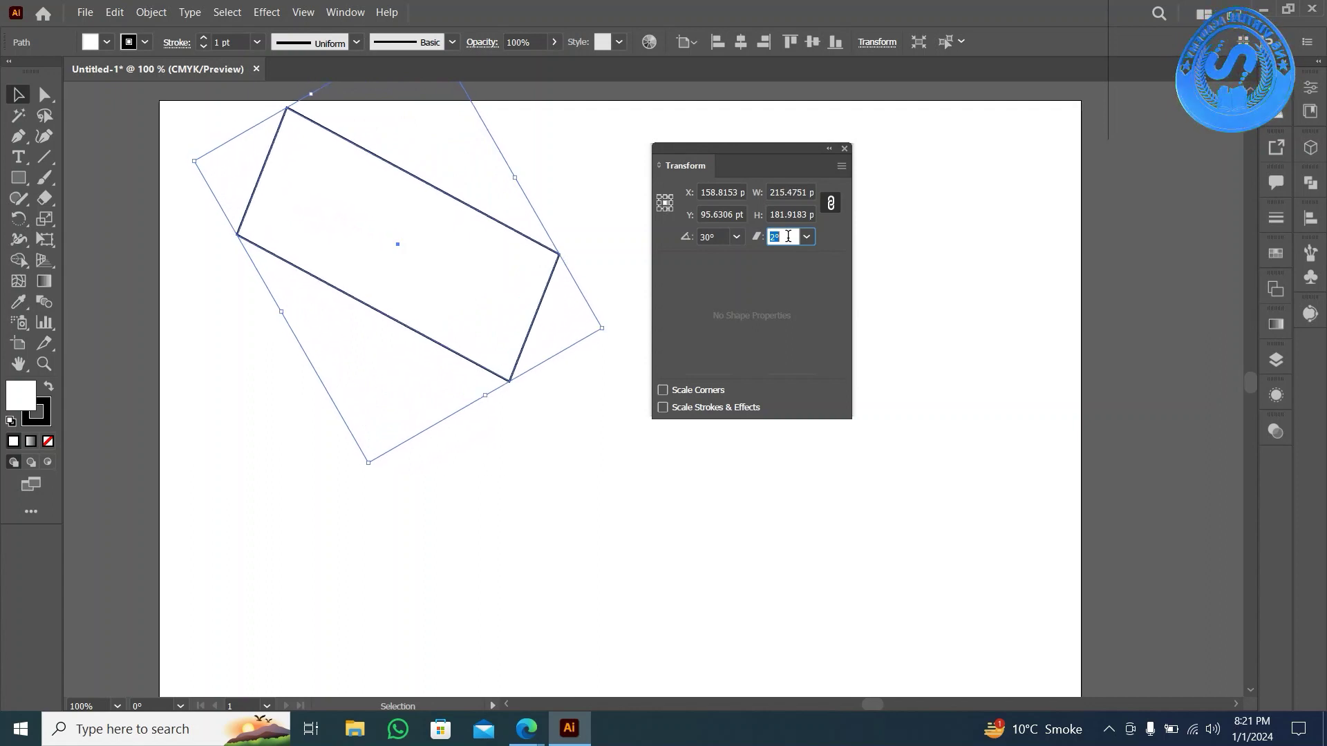
{"action": "key", "text": "Up"}
{"action": "key", "text": "Up"}
{"action": "key", "text": "Down"}
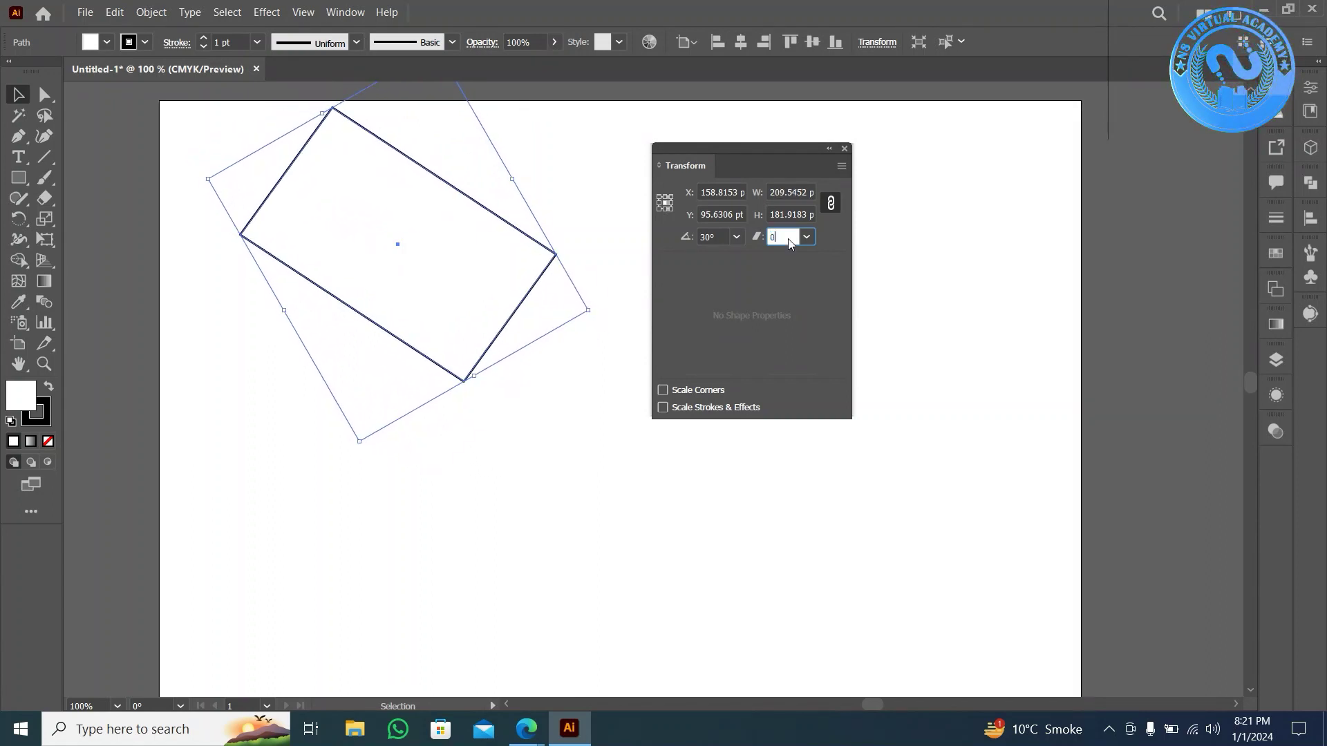
{"action": "key", "text": "Return"}
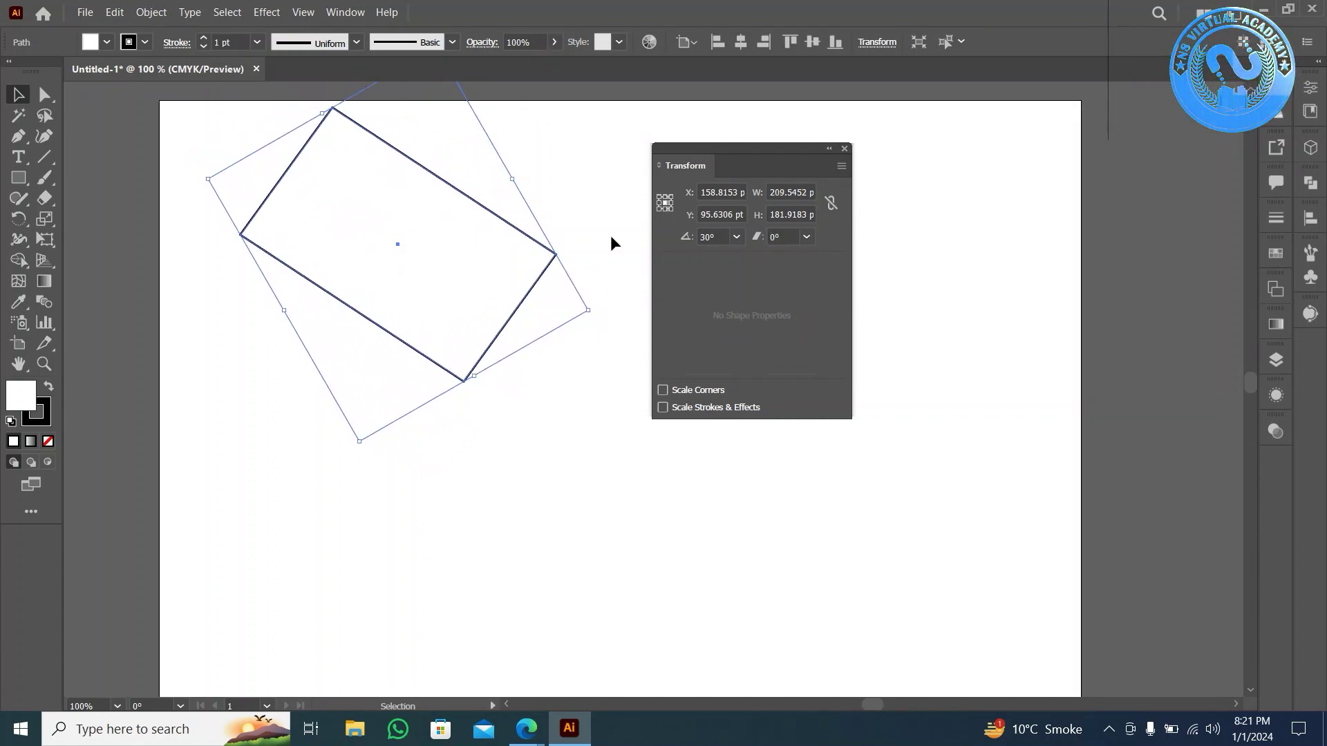
- Reselect the rotated rectangle and delete it
{"action": "left_click", "coordinate": [545, 355]}
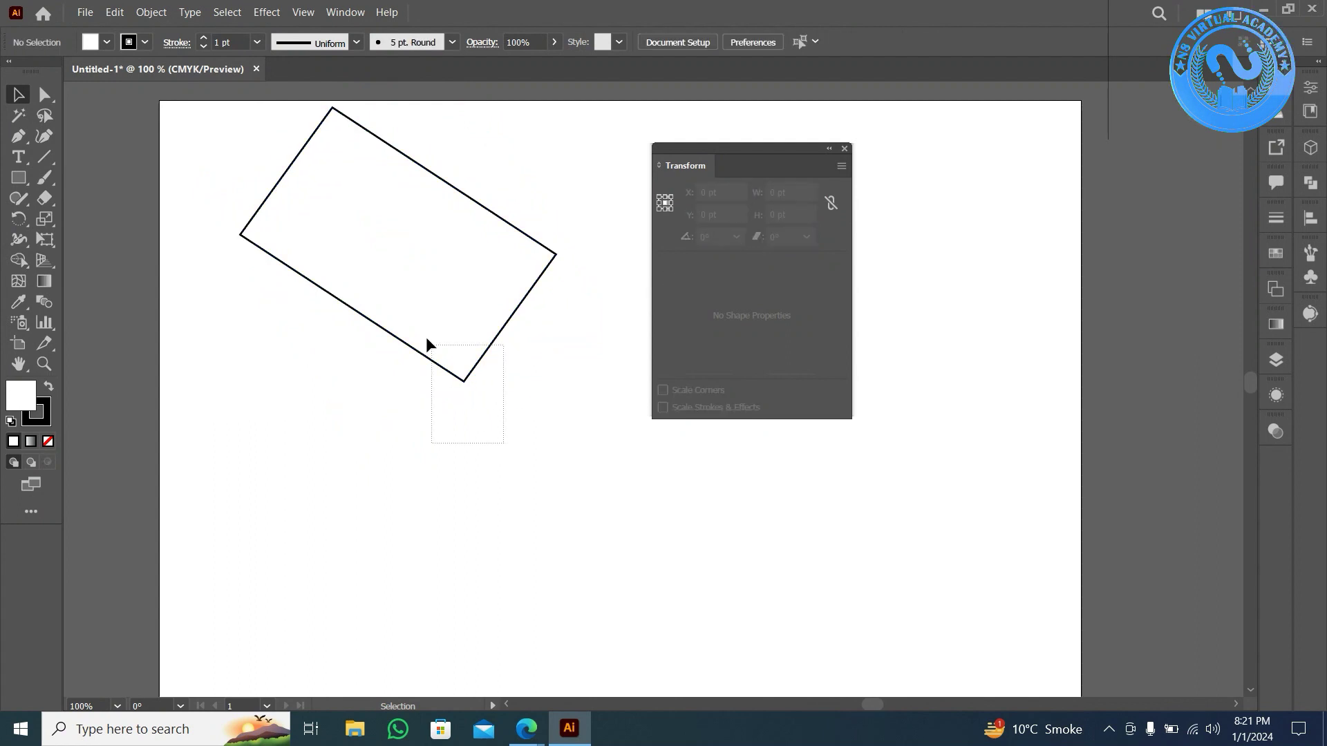
{"action": "mouse_move", "coordinate": [504, 443]}
{"action": "left_mouse_down"}
{"action": "mouse_move", "coordinate": [425, 337]}
{"action": "mouse_move", "coordinate": [442, 363]}
{"action": "left_mouse_up"}
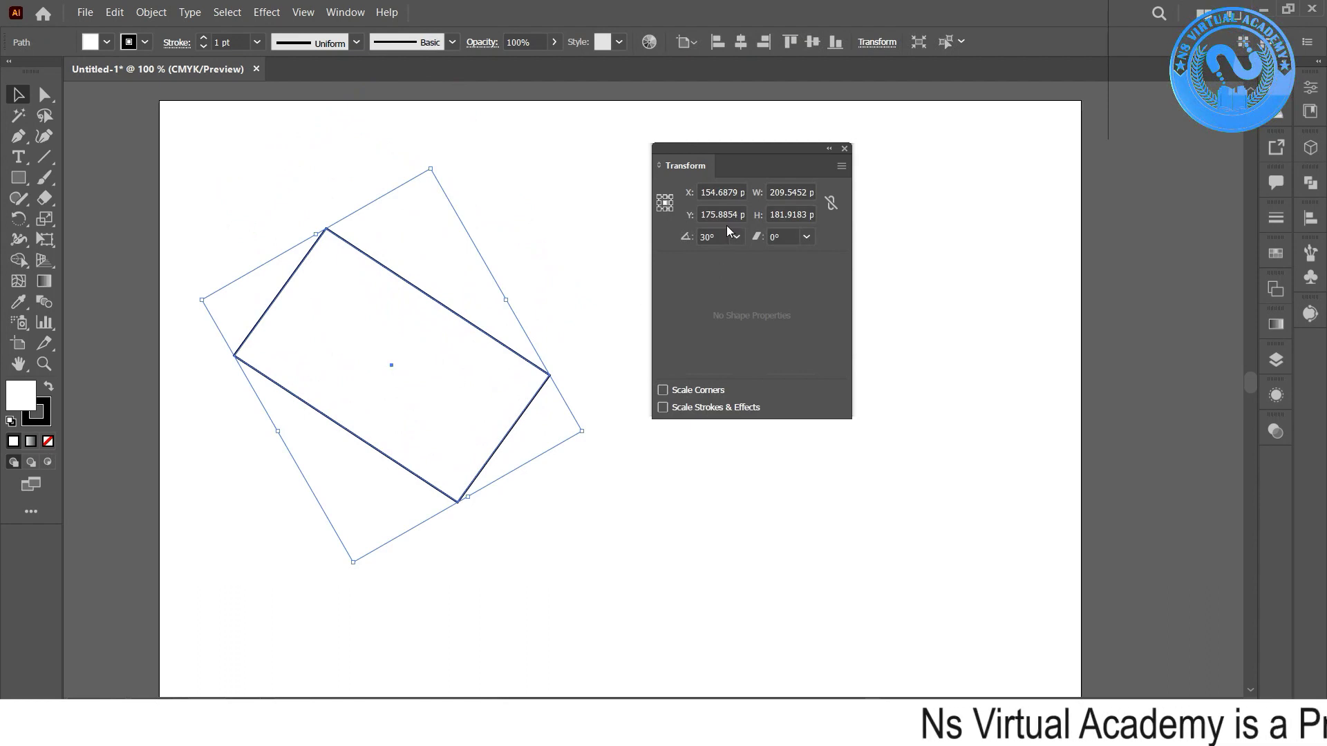
{"action": "key", "text": "Delete"}
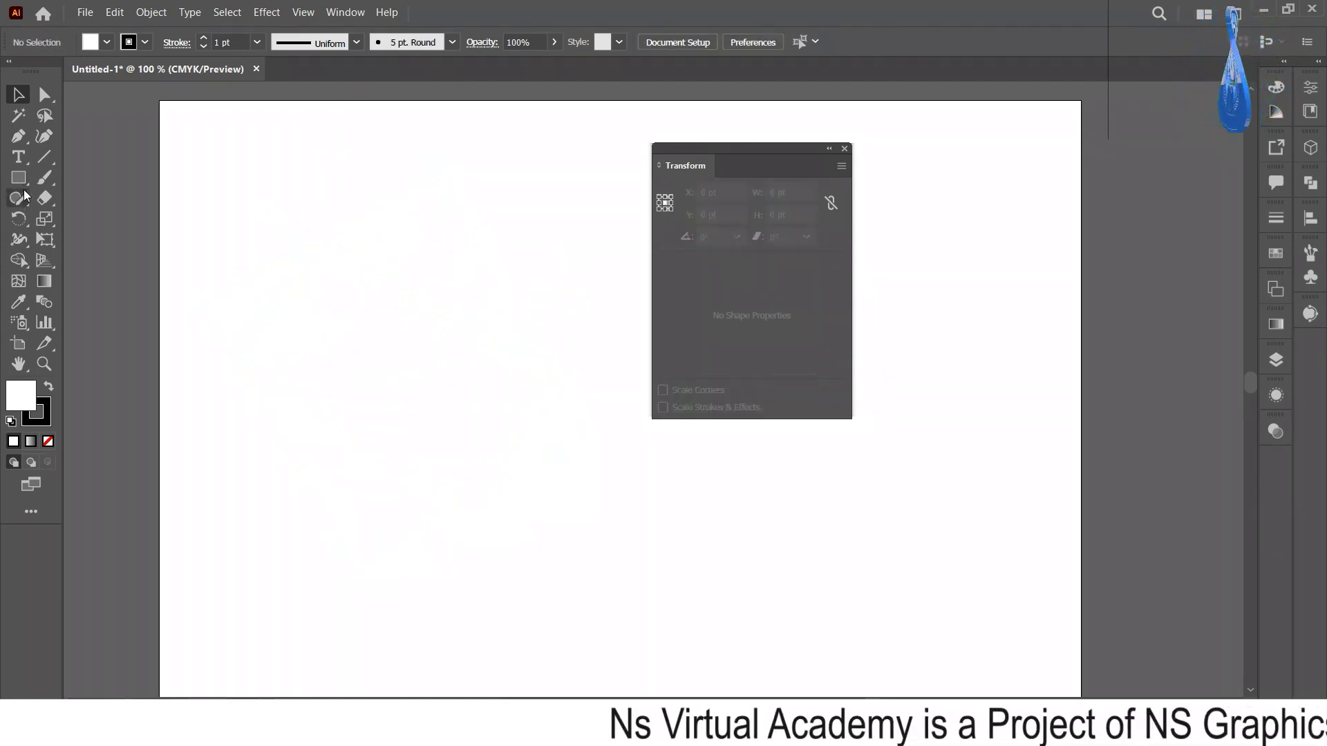
- Draw a square about 194 pt per side in the artboard's upper left
{"action": "left_click", "coordinate": [19, 177]}
{"action": "left_click_drag", "start_coordinate": [231, 172], "coordinate": [523, 448]}
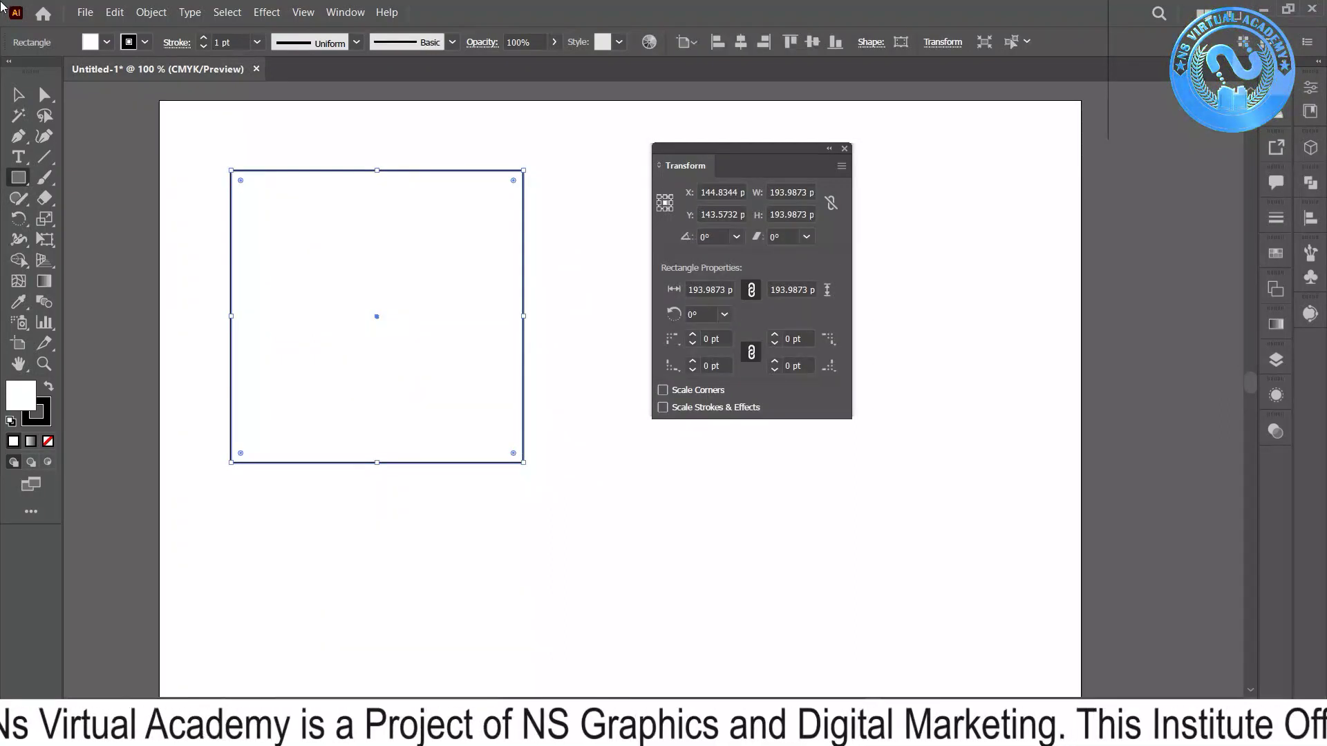
{"action": "left_click", "coordinate": [13, 97]}
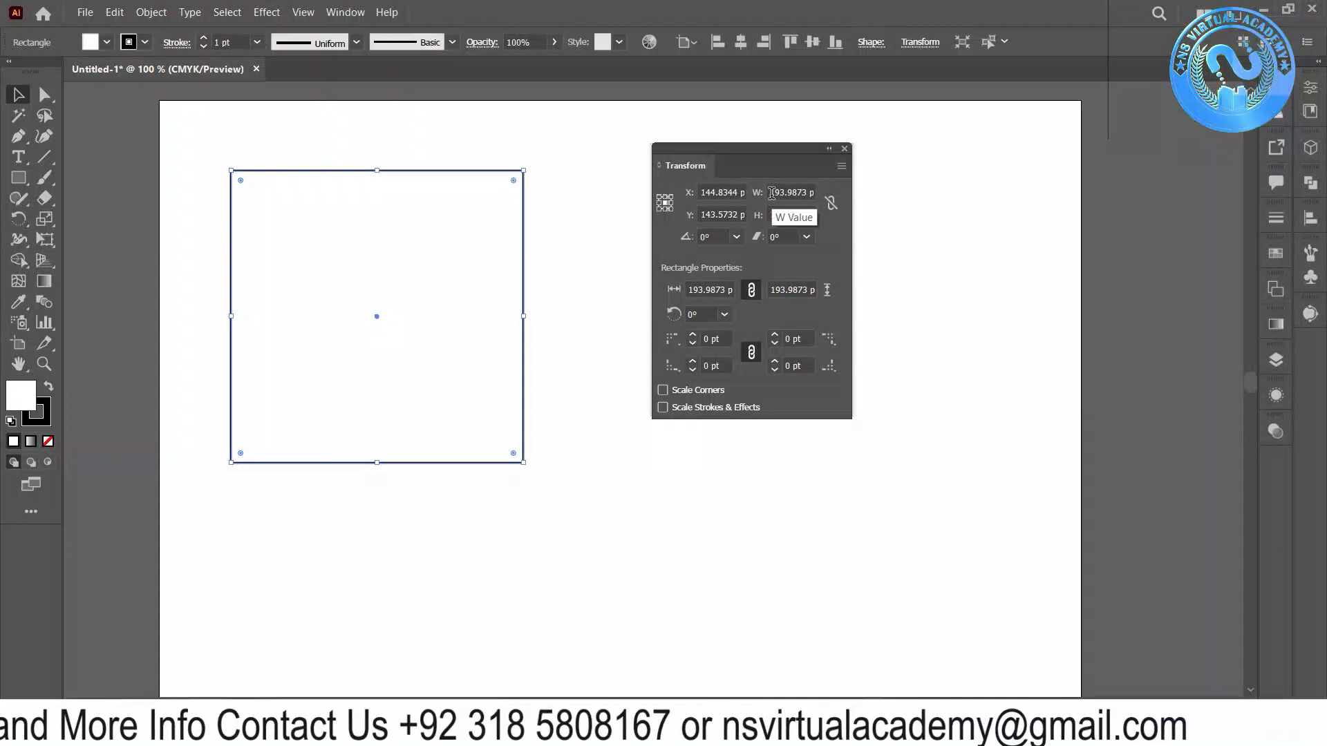
- Link proportions, scroll the width down to 163 pt, then set the square to 167 × 167 pt
{"action": "left_click", "coordinate": [824, 206]}
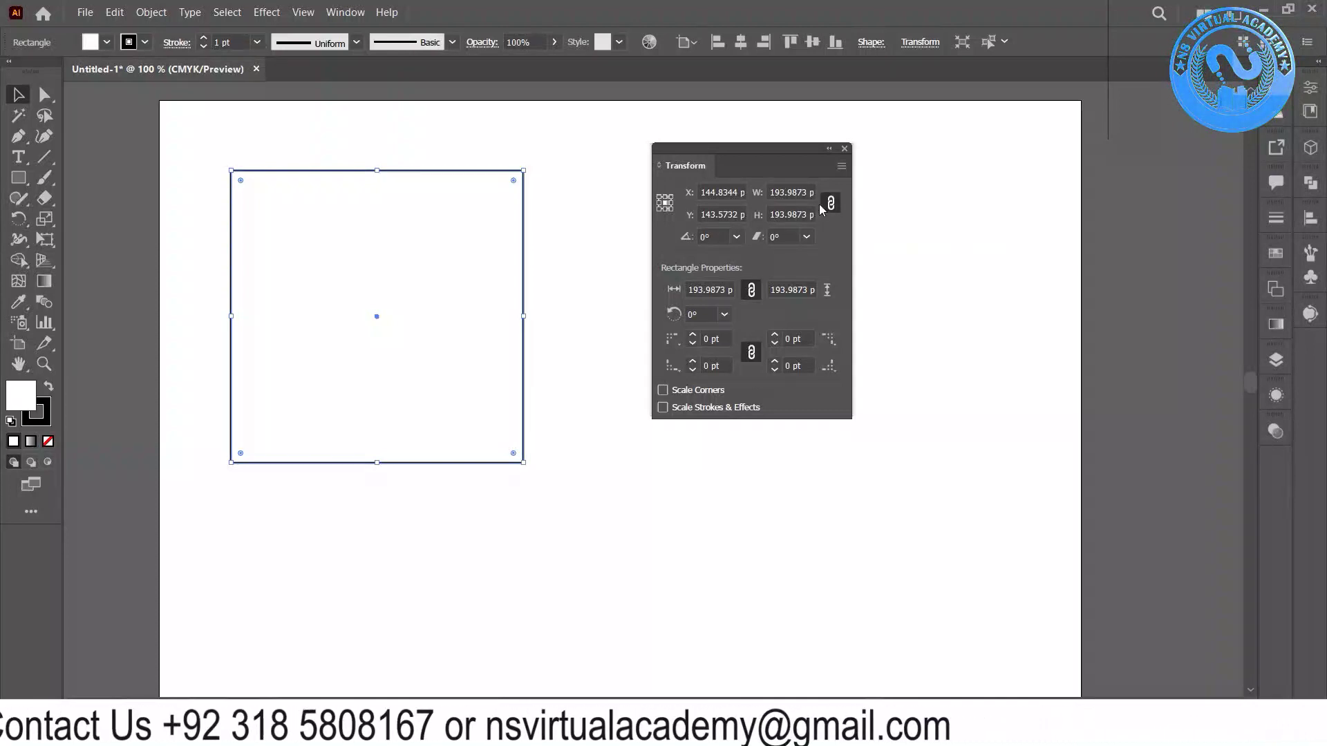
{"action": "left_click", "coordinate": [775, 188]}
{"action": "scroll", "coordinate": [794, 186], "scroll_direction": "down", "scroll_amount": 5}
{"action": "scroll", "coordinate": [794, 188], "scroll_direction": "down", "scroll_amount": 6}
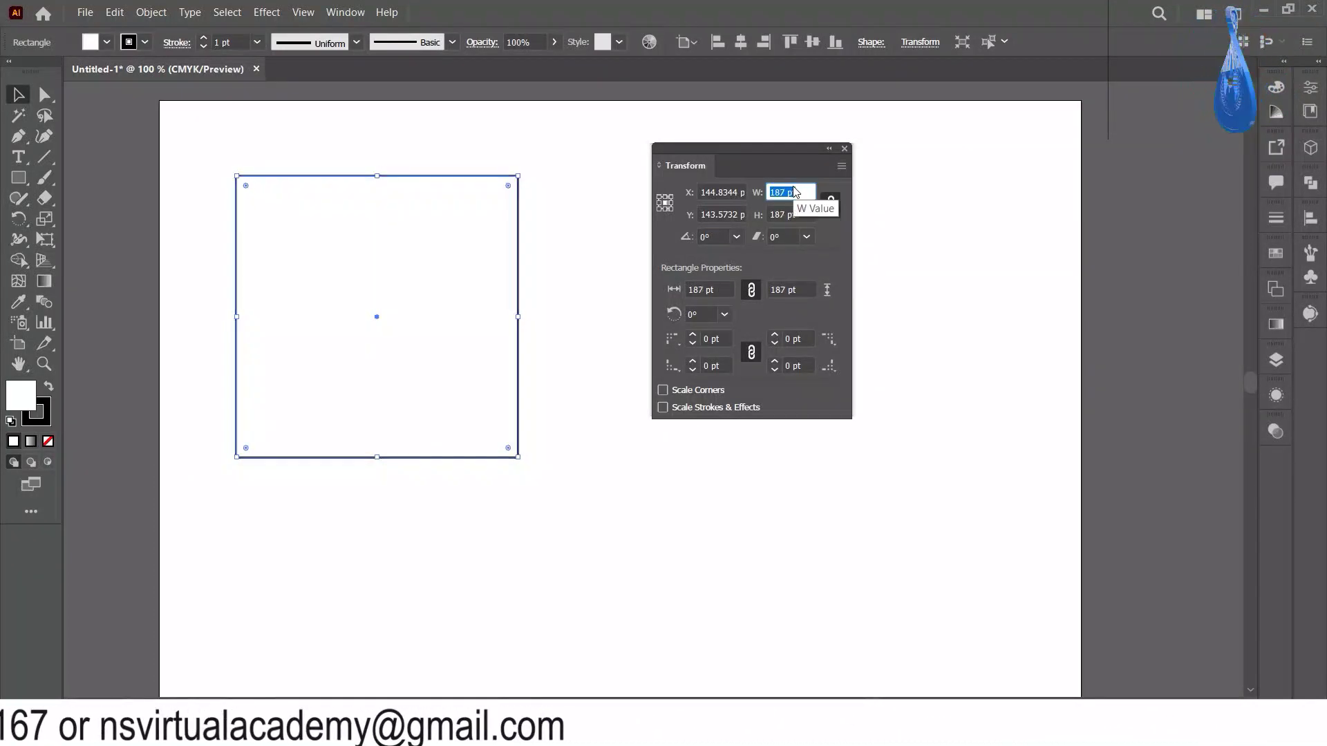
{"action": "scroll", "coordinate": [795, 190], "scroll_direction": "down", "scroll_amount": 5}
{"action": "scroll", "coordinate": [795, 192], "scroll_direction": "down", "scroll_amount": 6}
{"action": "scroll", "coordinate": [794, 192], "scroll_direction": "down", "scroll_amount": 3}
{"action": "scroll", "coordinate": [794, 192], "scroll_direction": "down", "scroll_amount": 3}
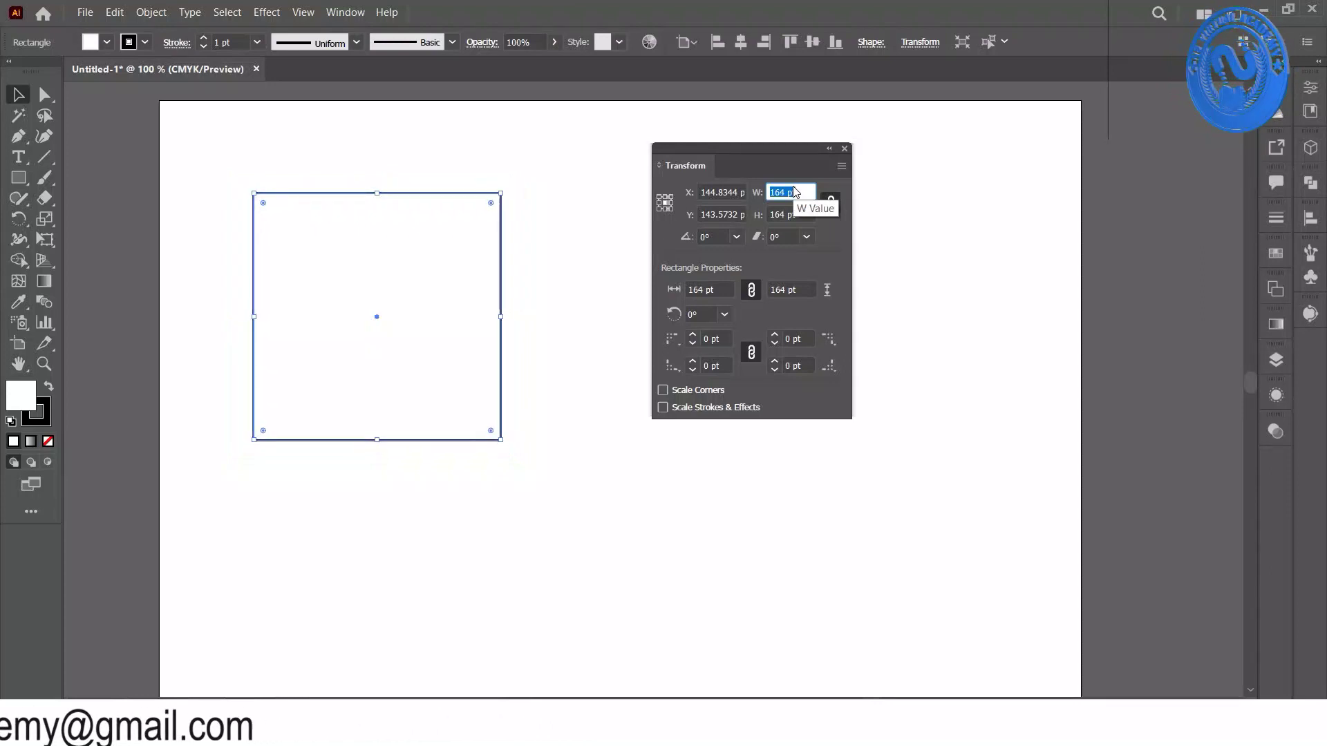
{"action": "scroll", "coordinate": [794, 192], "scroll_direction": "down", "scroll_amount": 3}
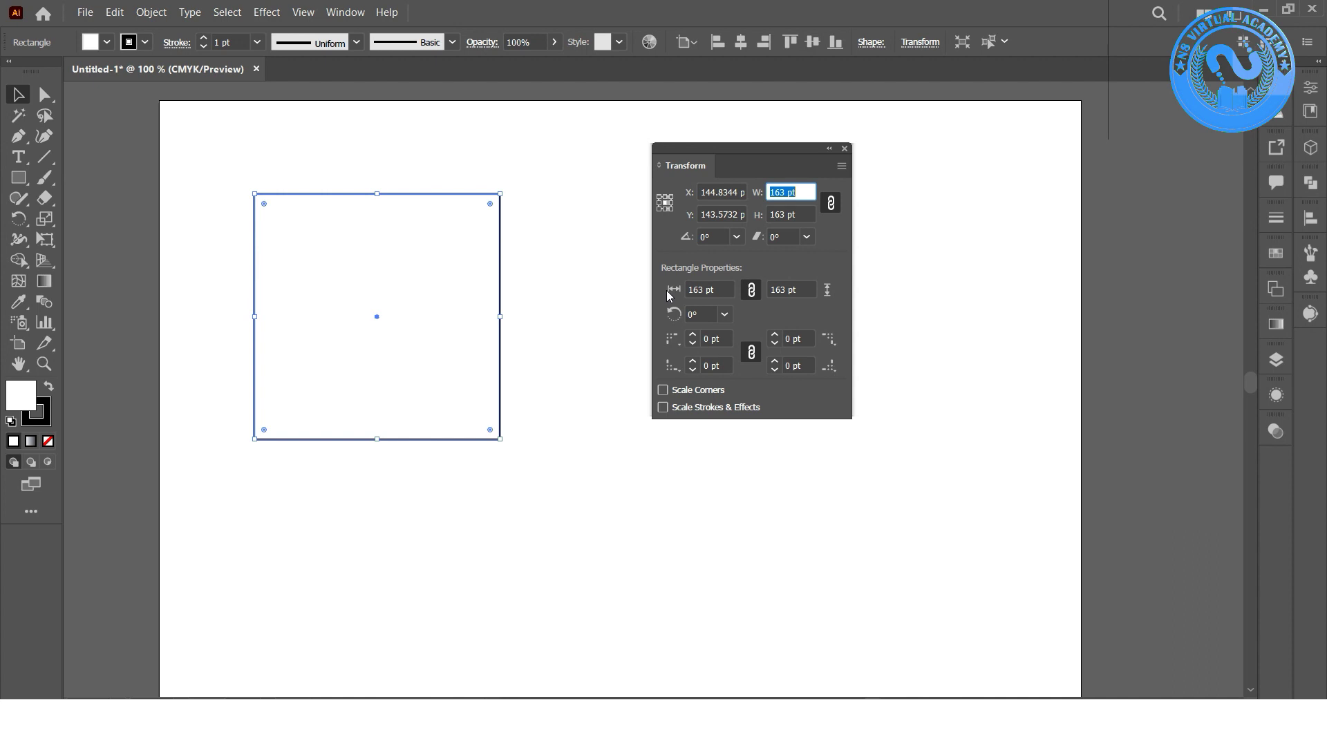
{"action": "left_click", "coordinate": [726, 286]}
{"action": "key", "text": "Up"}
{"action": "key", "text": "Up"}
{"action": "key", "text": "Up"}
{"action": "key", "text": "Up"}
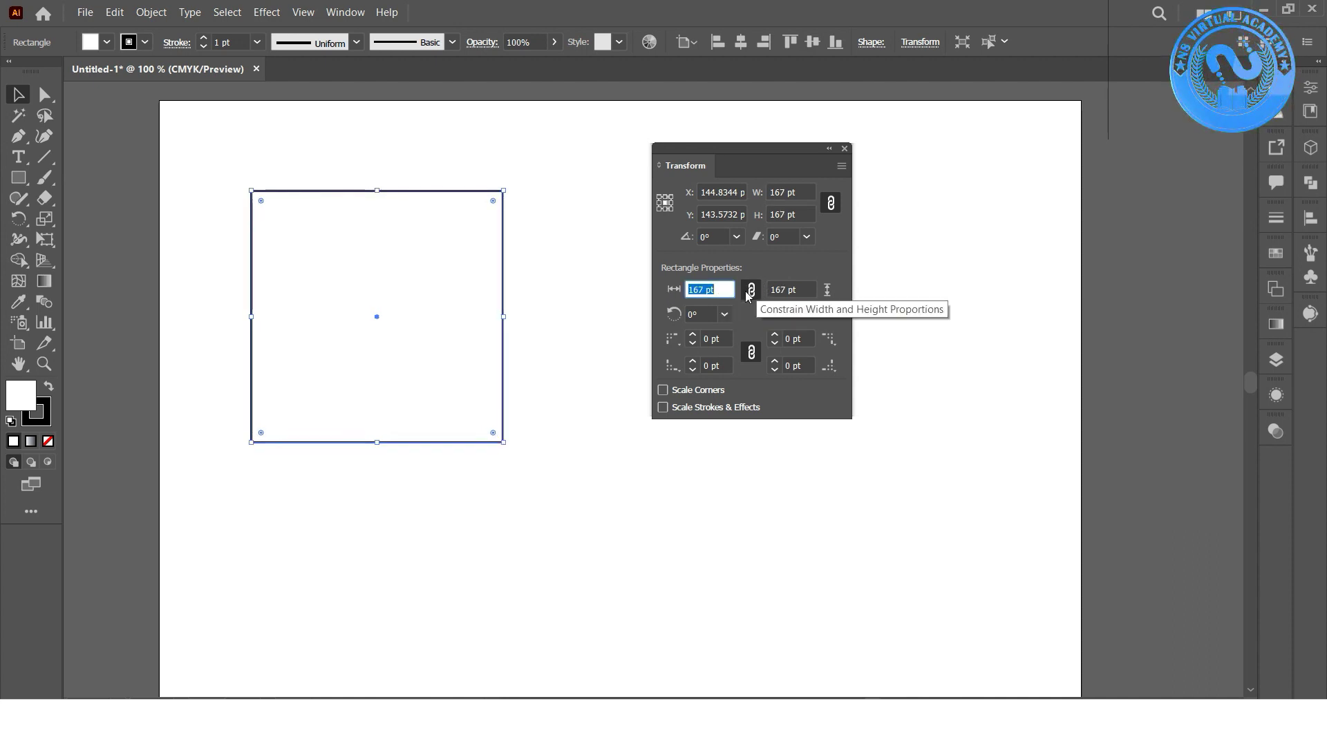
- Unlink the rectangle's width and height and raise the width to 197 pt
{"action": "left_click", "coordinate": [750, 291]}
{"action": "left_click", "coordinate": [714, 291]}
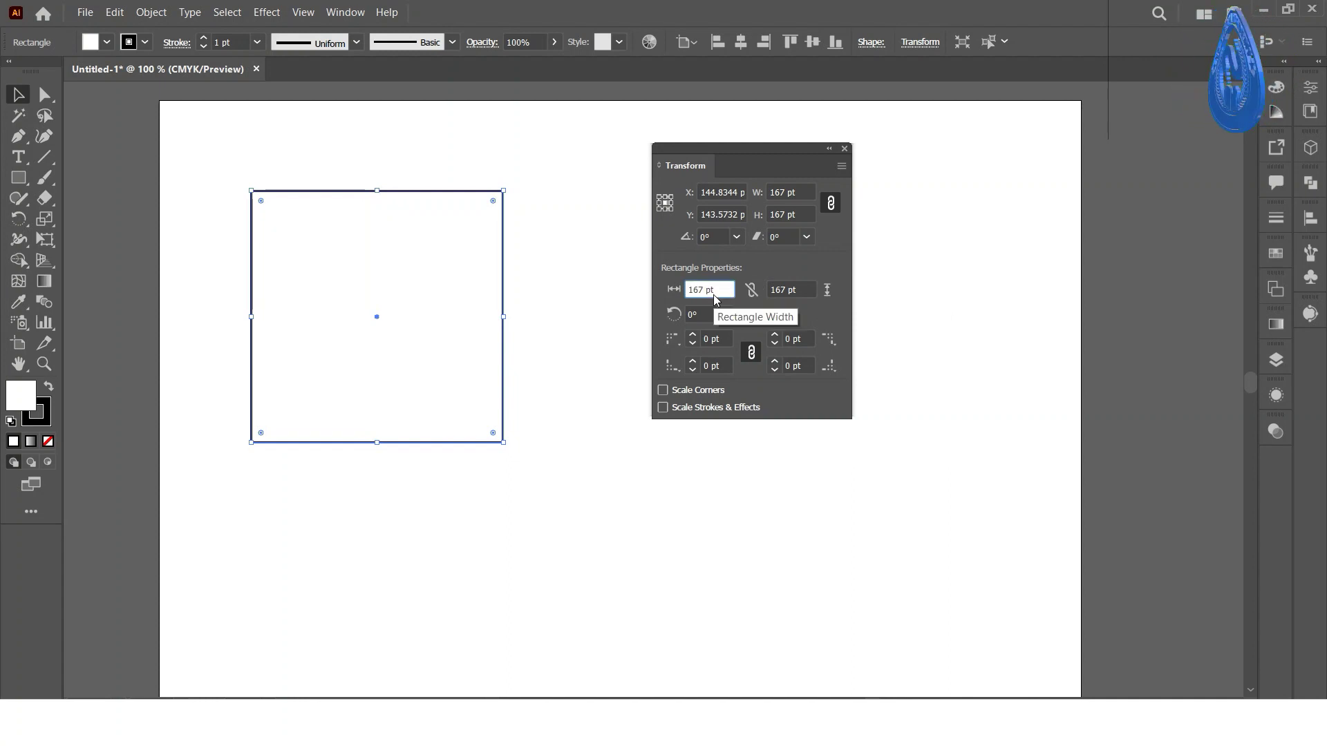
{"action": "key", "text": "Up"}
{"action": "key", "text": "Up"}
{"action": "key", "text": "Up"}
{"action": "key", "text": "Up"}
{"action": "key", "text": "Up"}
{"action": "key", "text": "Up"}
{"action": "key", "text": "Up"}
{"action": "key", "text": "Up"}
{"action": "key", "text": "Up"}
{"action": "key", "text": "Up"}
{"action": "key", "text": "Up"}
{"action": "key", "text": "Up"}
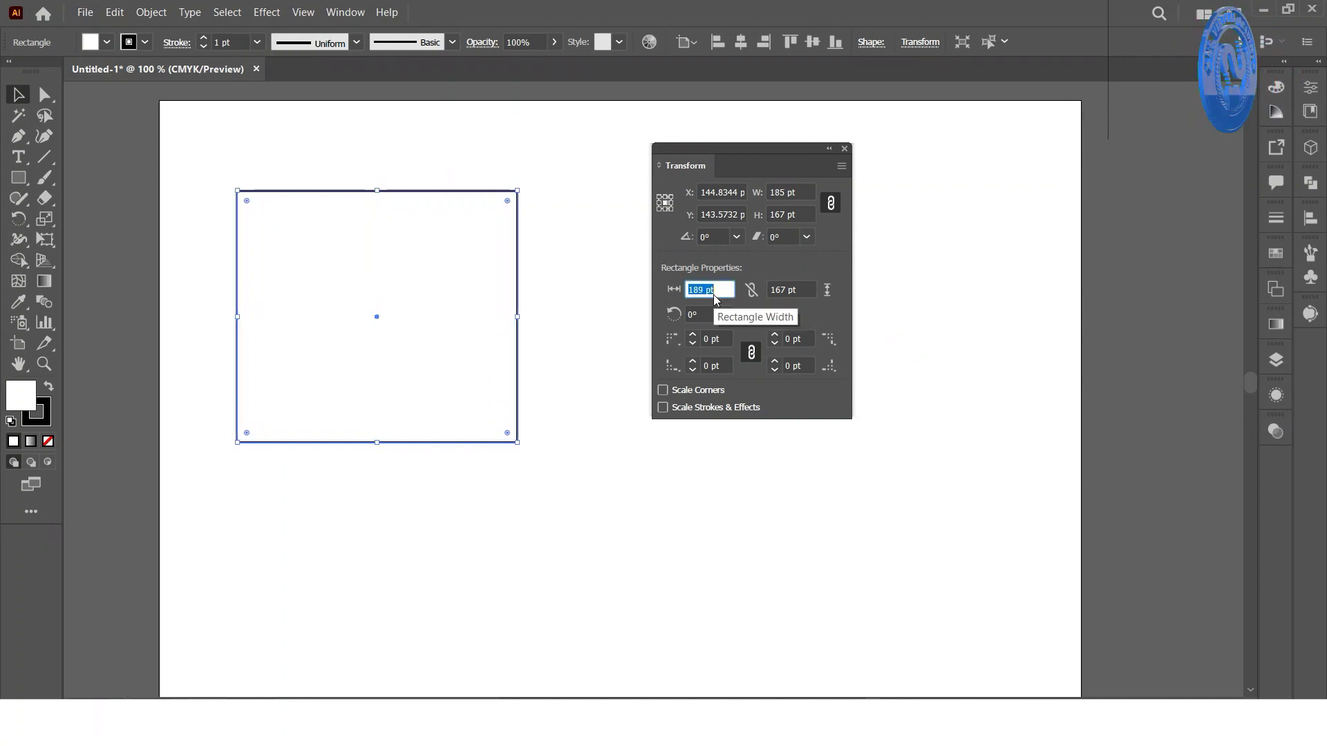
{"action": "key", "text": "Up"}
{"action": "key", "text": "Up"}
{"action": "key", "text": "Up"}
{"action": "key", "text": "Up"}
{"action": "key", "text": "Up"}
{"action": "key", "text": "Up"}
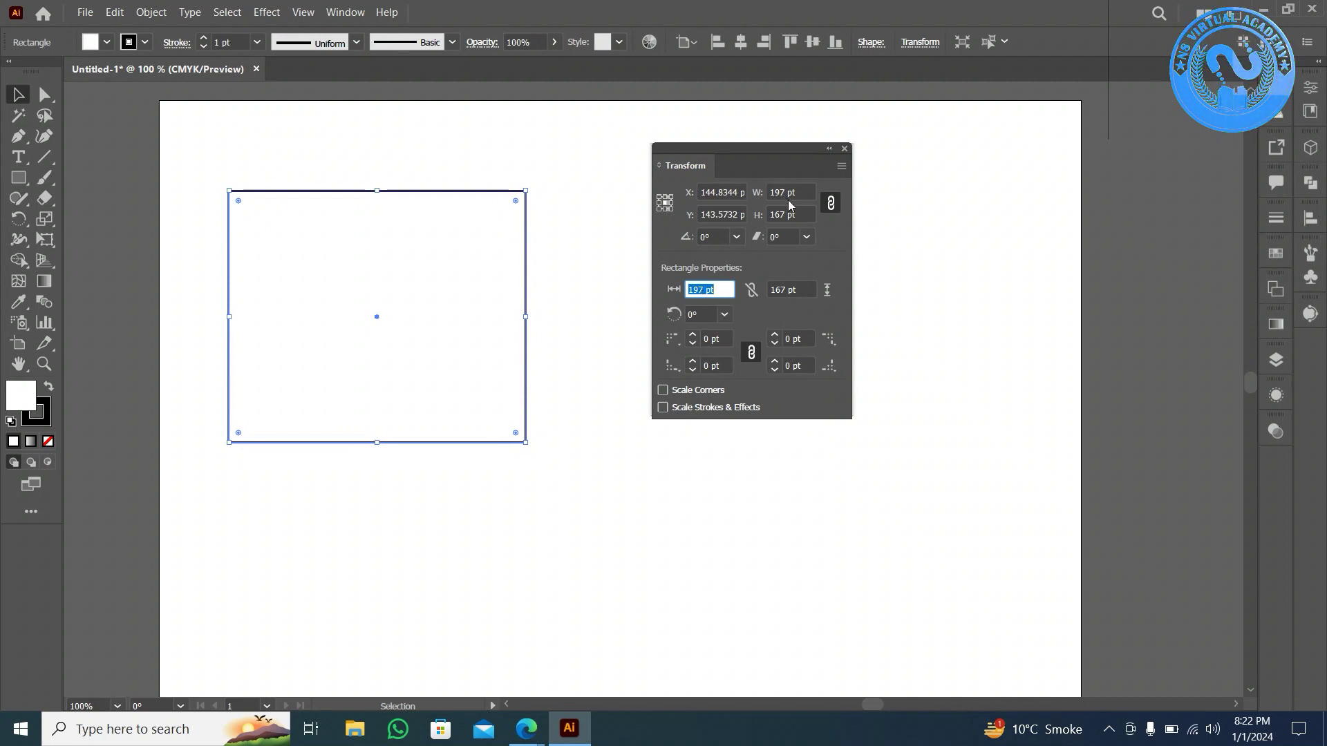
- Lower the height to 145 pt, relink proportions, then bring the height down to 139 pt
{"action": "left_click", "coordinate": [800, 287]}
{"action": "scroll", "coordinate": [800, 287], "scroll_direction": "down", "scroll_amount": 2}
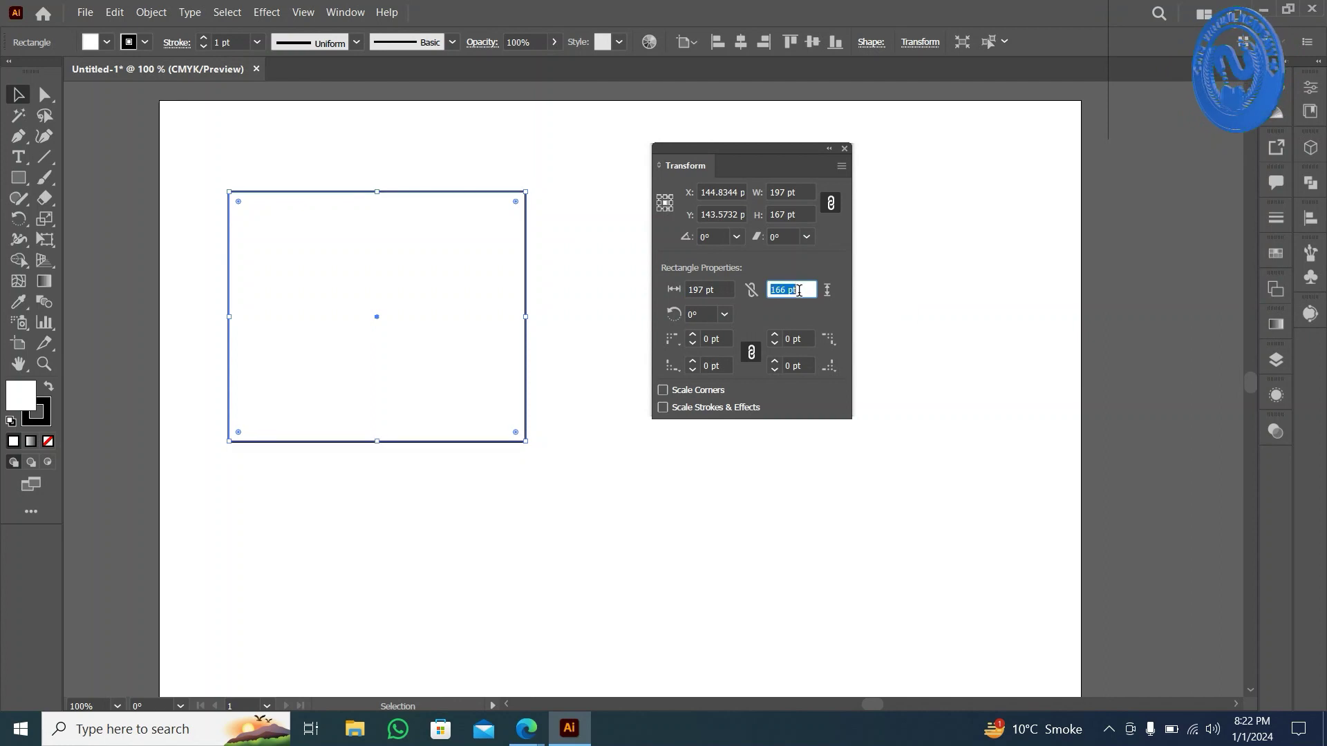
{"action": "scroll", "coordinate": [801, 287], "scroll_direction": "down", "scroll_amount": 6}
{"action": "scroll", "coordinate": [800, 287], "scroll_direction": "down", "scroll_amount": 4}
{"action": "scroll", "coordinate": [800, 287], "scroll_direction": "down", "scroll_amount": 8}
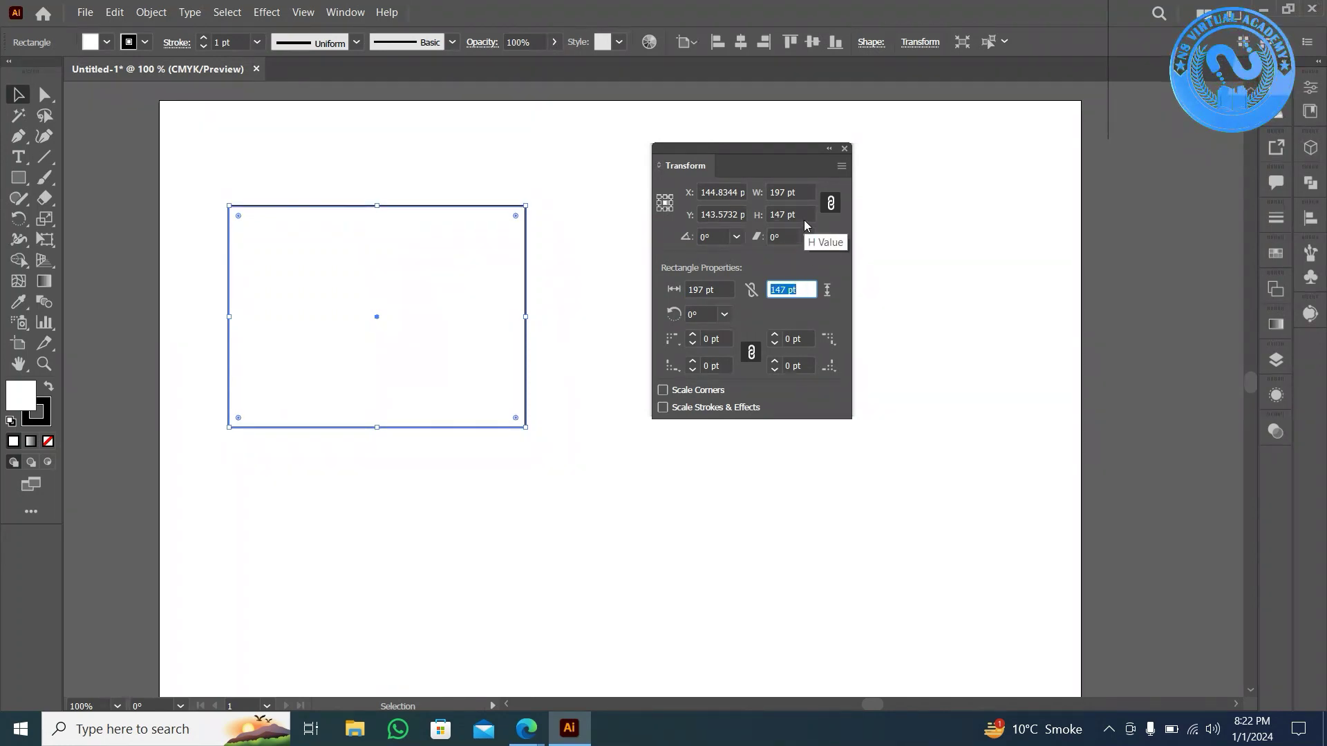
{"action": "scroll", "coordinate": [800, 288], "scroll_direction": "down", "scroll_amount": 1}
{"action": "scroll", "coordinate": [801, 288], "scroll_direction": "down", "scroll_amount": 1}
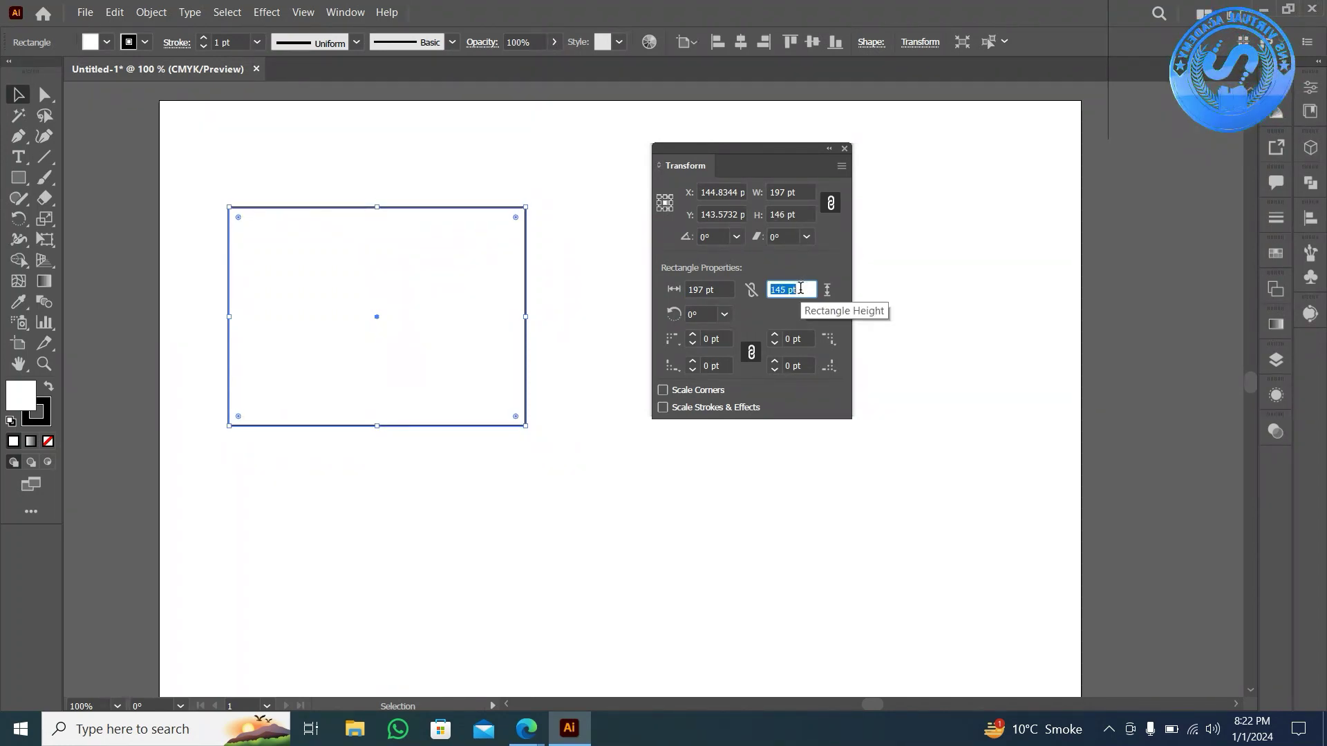
{"action": "left_click", "coordinate": [752, 291]}
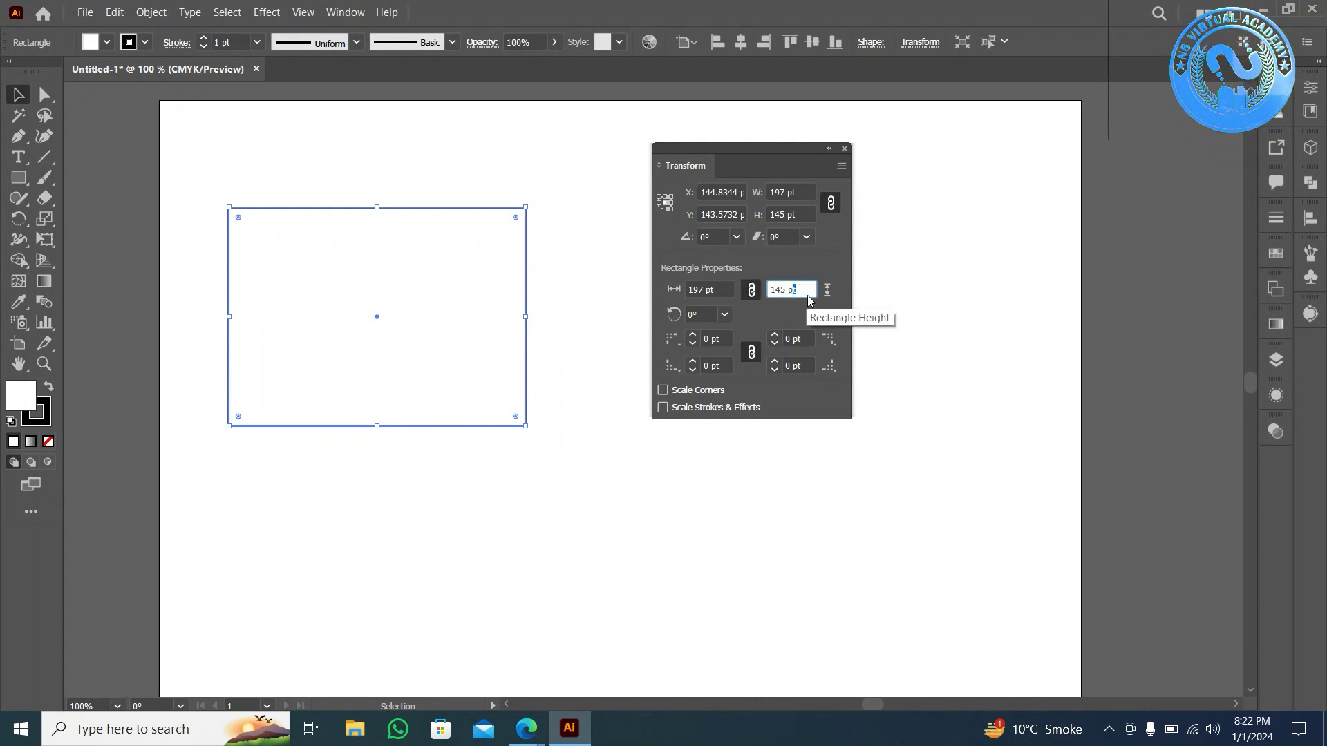
{"action": "scroll", "coordinate": [807, 296], "scroll_direction": "down", "scroll_amount": 1}
{"action": "scroll", "coordinate": [810, 300], "scroll_direction": "down", "scroll_amount": 1}
{"action": "scroll", "coordinate": [809, 300], "scroll_direction": "down", "scroll_amount": 1}
{"action": "scroll", "coordinate": [810, 299], "scroll_direction": "down", "scroll_amount": 2}
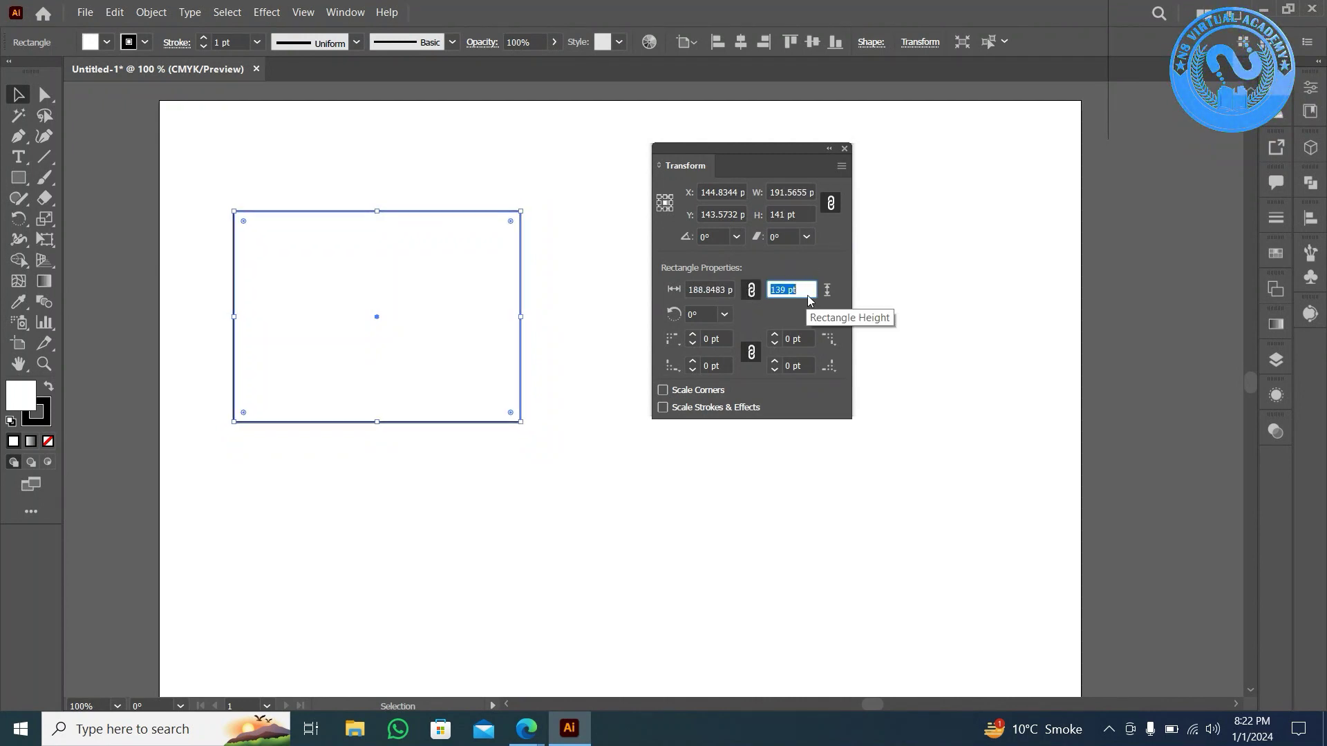
{"action": "scroll", "coordinate": [810, 299], "scroll_direction": "down", "scroll_amount": 1}
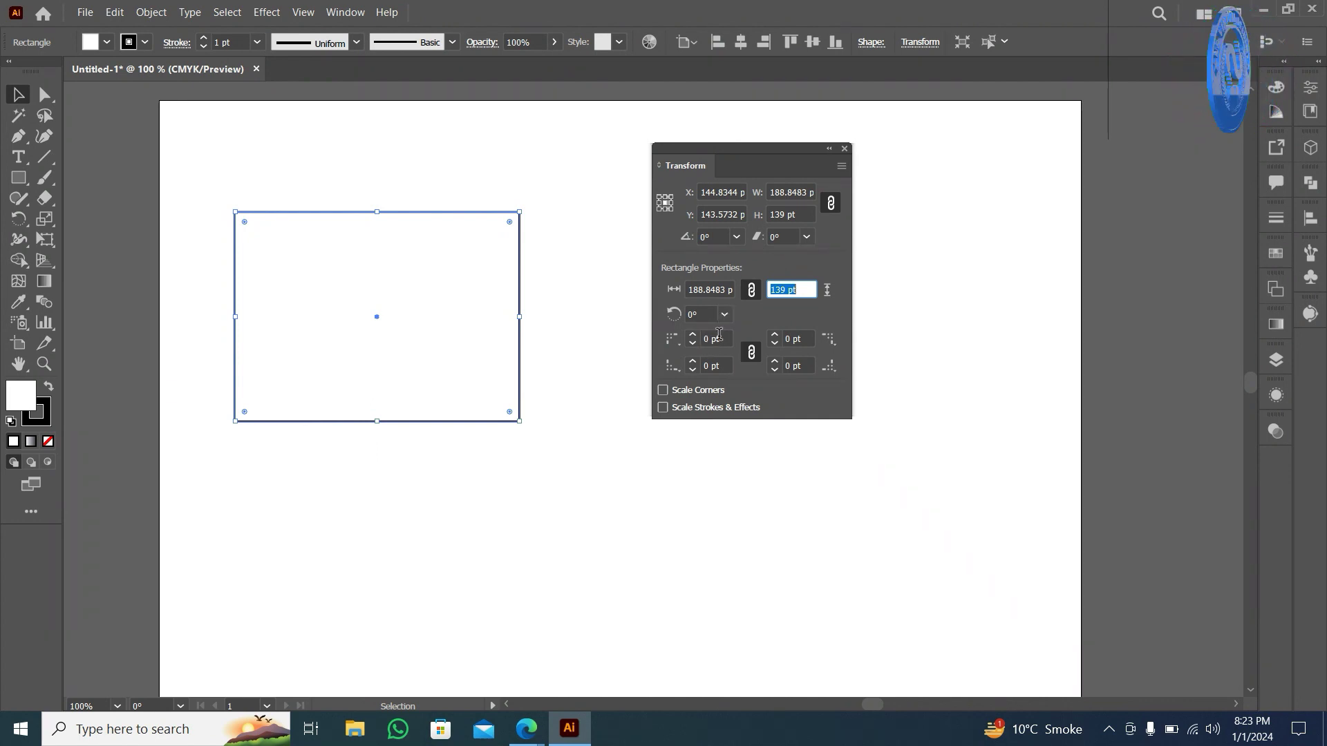
- Set the linked corner radius to 5 pt, then to 16 pt for all four corners
{"action": "left_click", "coordinate": [715, 338]}
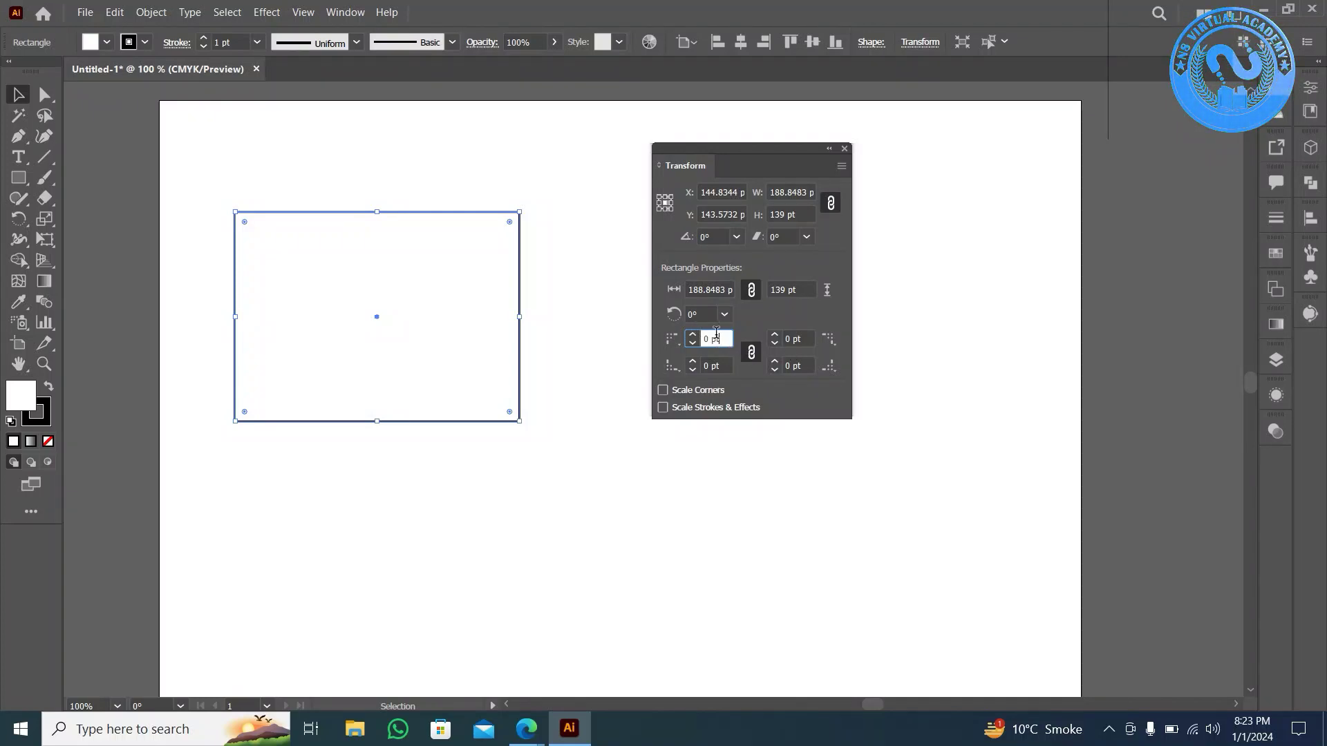
{"action": "type", "text": "5"}
{"action": "key", "text": "Return"}
{"action": "type", "text": "16"}
{"action": "key", "text": "Return"}
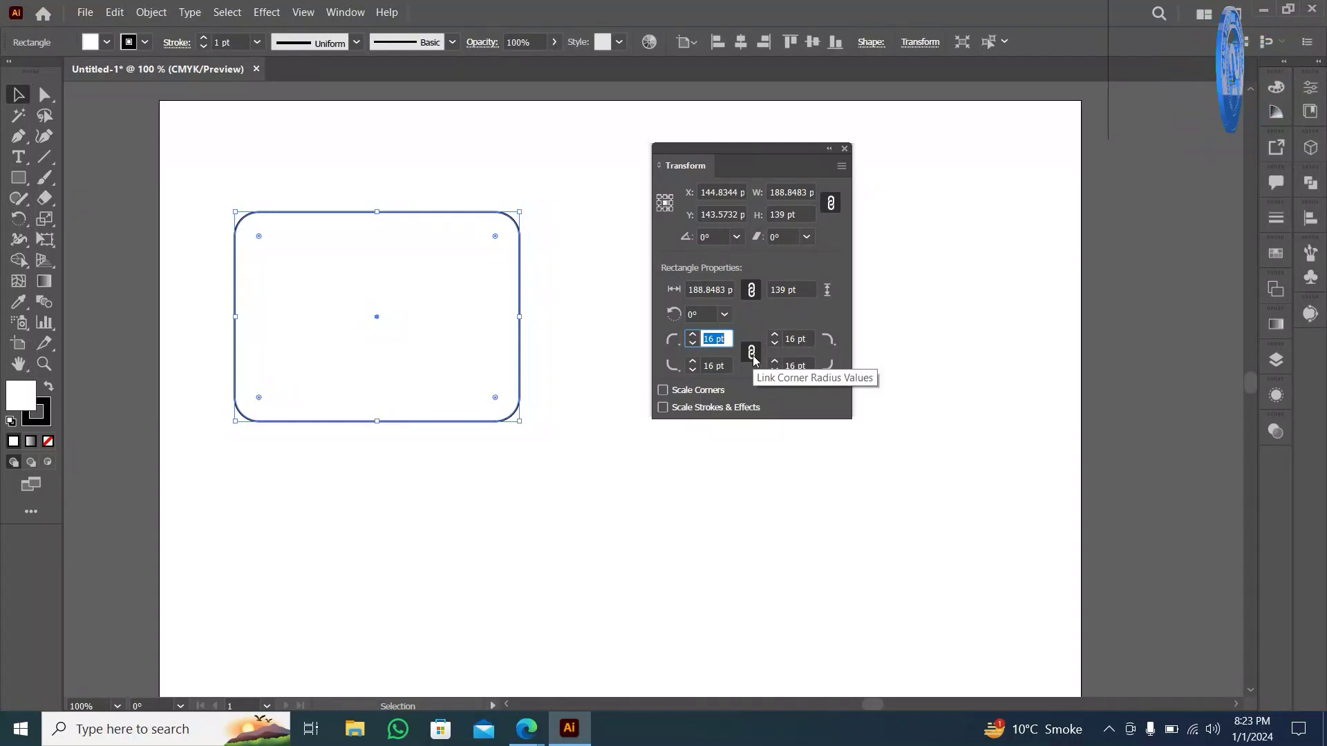
- Unlink the corner radii and make the bottom-left and top-right corners sharp at 0 pt
{"action": "left_click", "coordinate": [752, 354]}
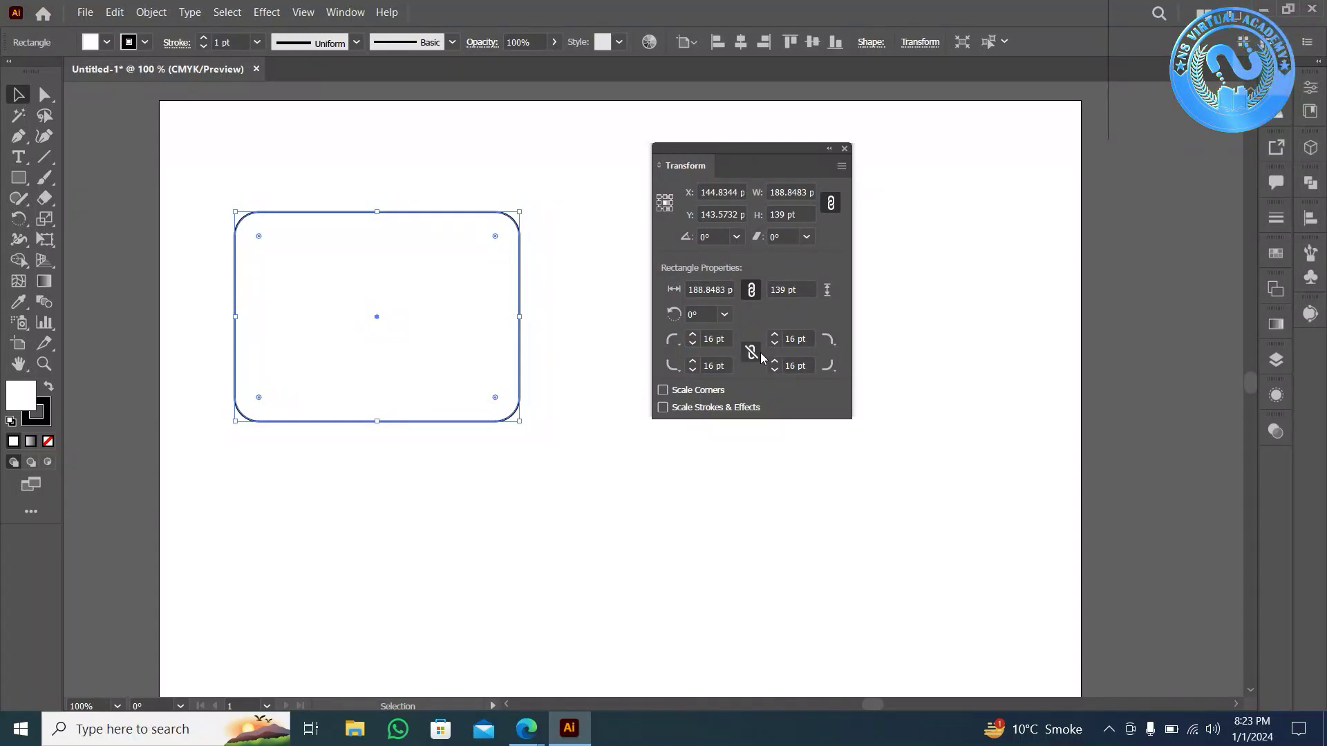
{"action": "double_click", "coordinate": [724, 365]}
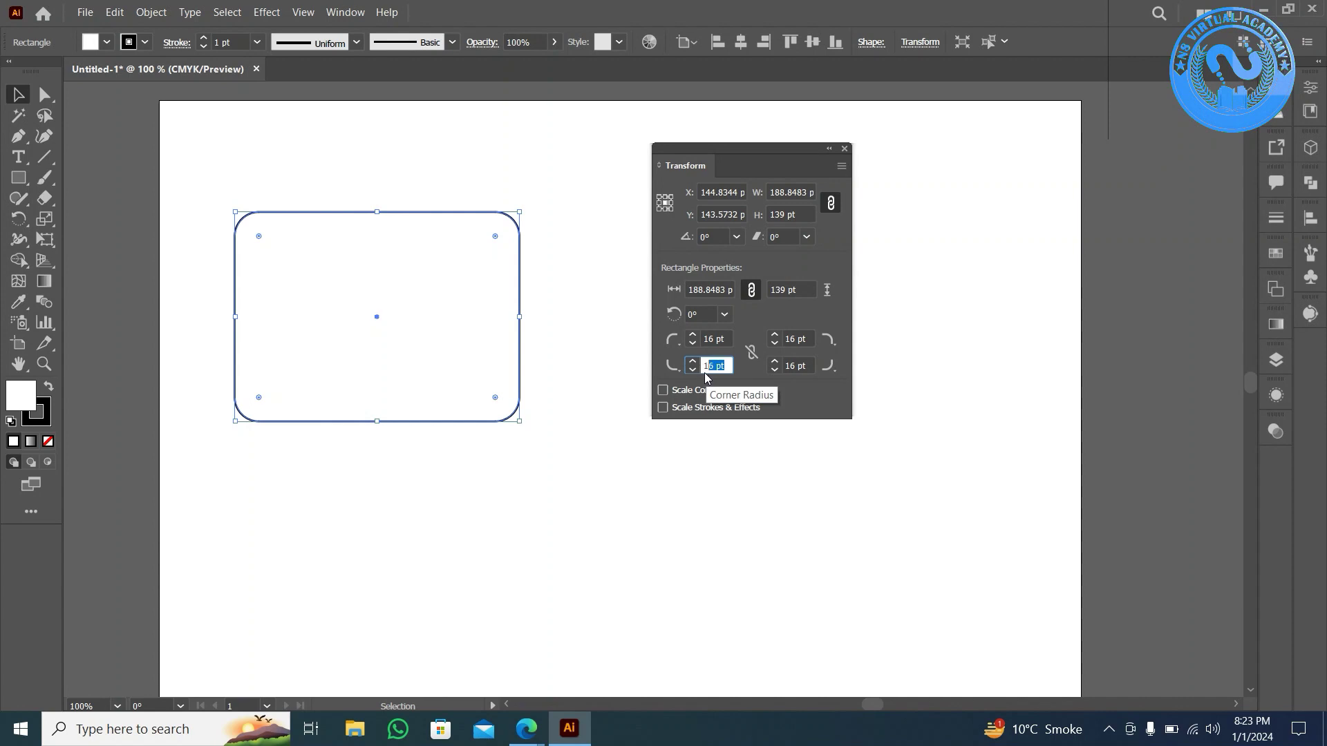
{"action": "type", "text": "1"}
{"action": "key", "text": "Tab"}
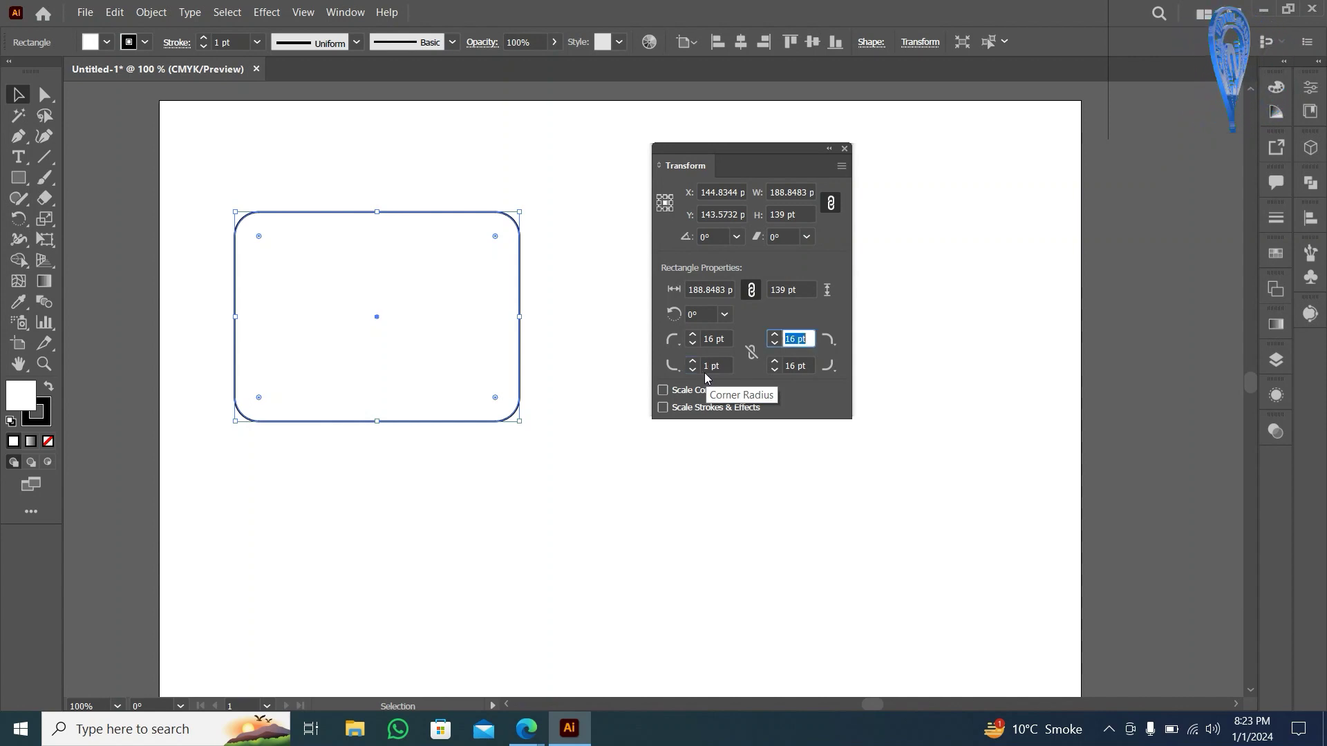
{"action": "type", "text": "1"}
{"action": "key", "text": "Tab"}
{"action": "type", "text": "1"}
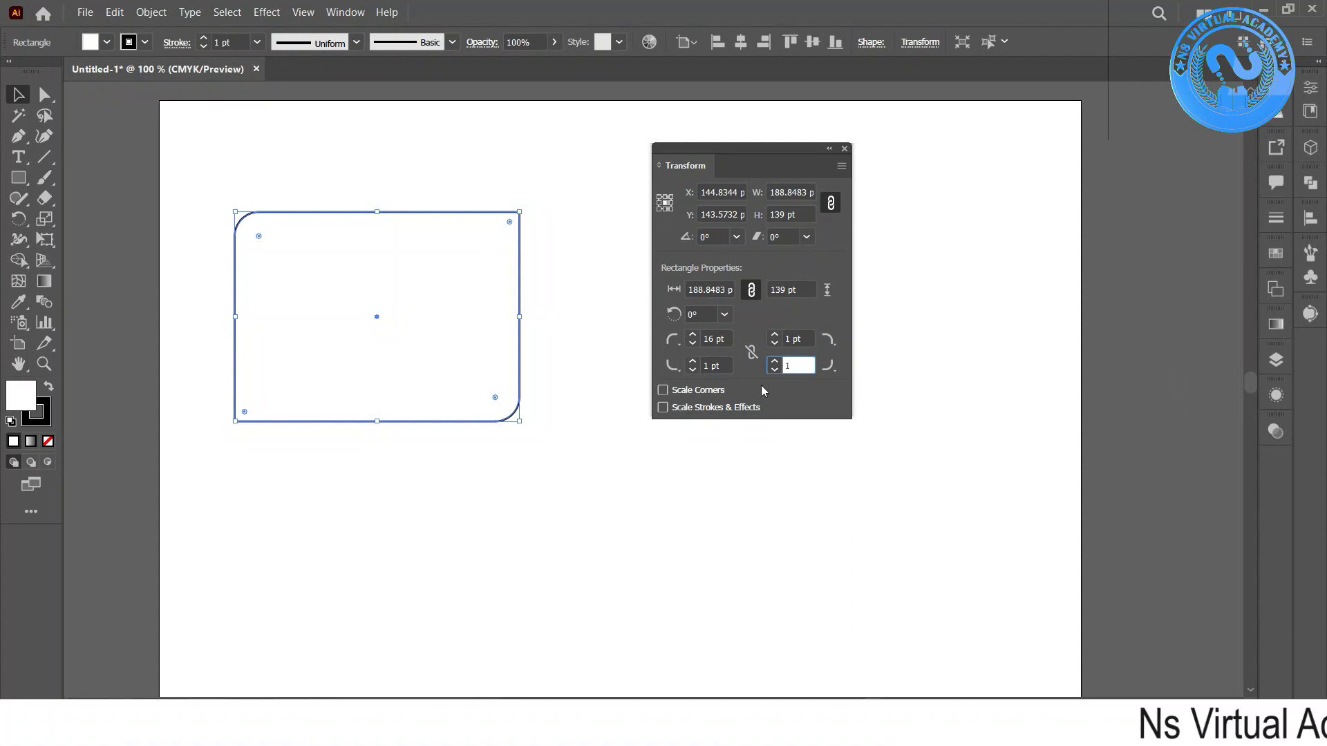
{"action": "key", "text": "Return"}
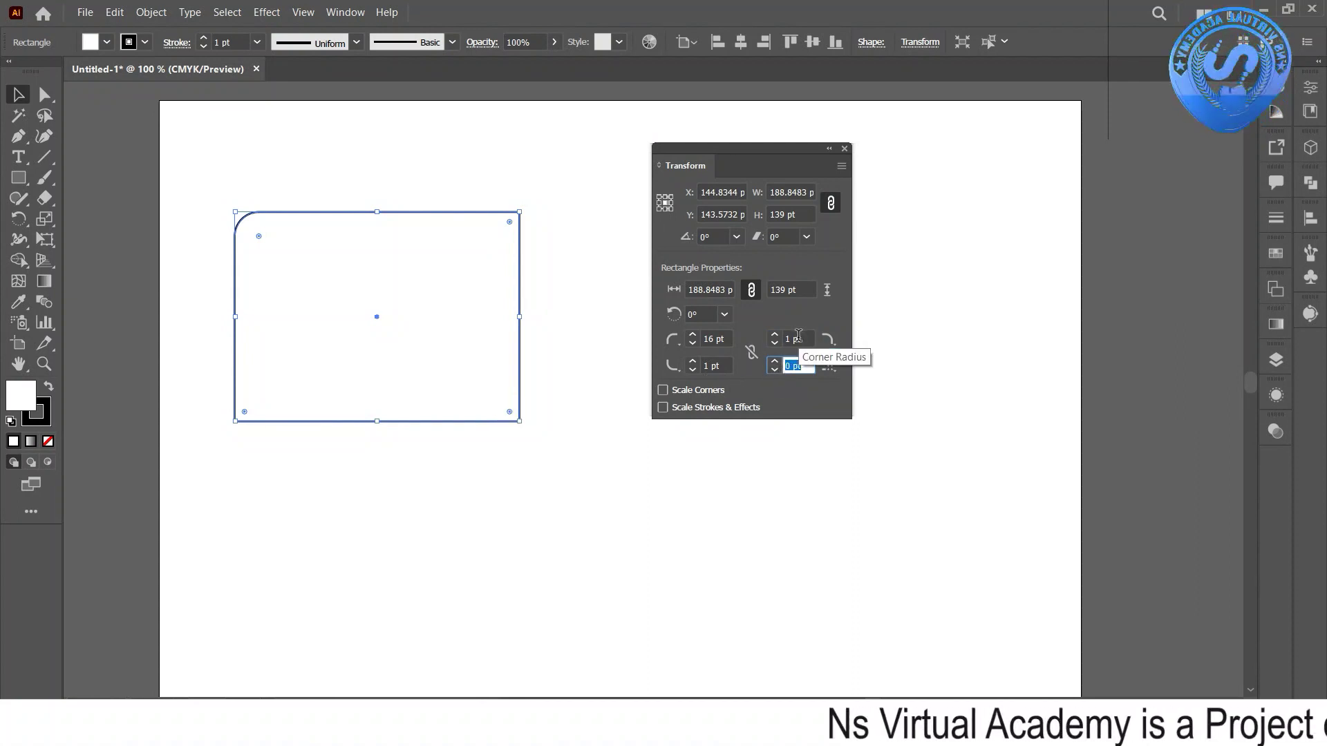
{"action": "left_click", "coordinate": [799, 338]}
{"action": "type", "text": "0"}
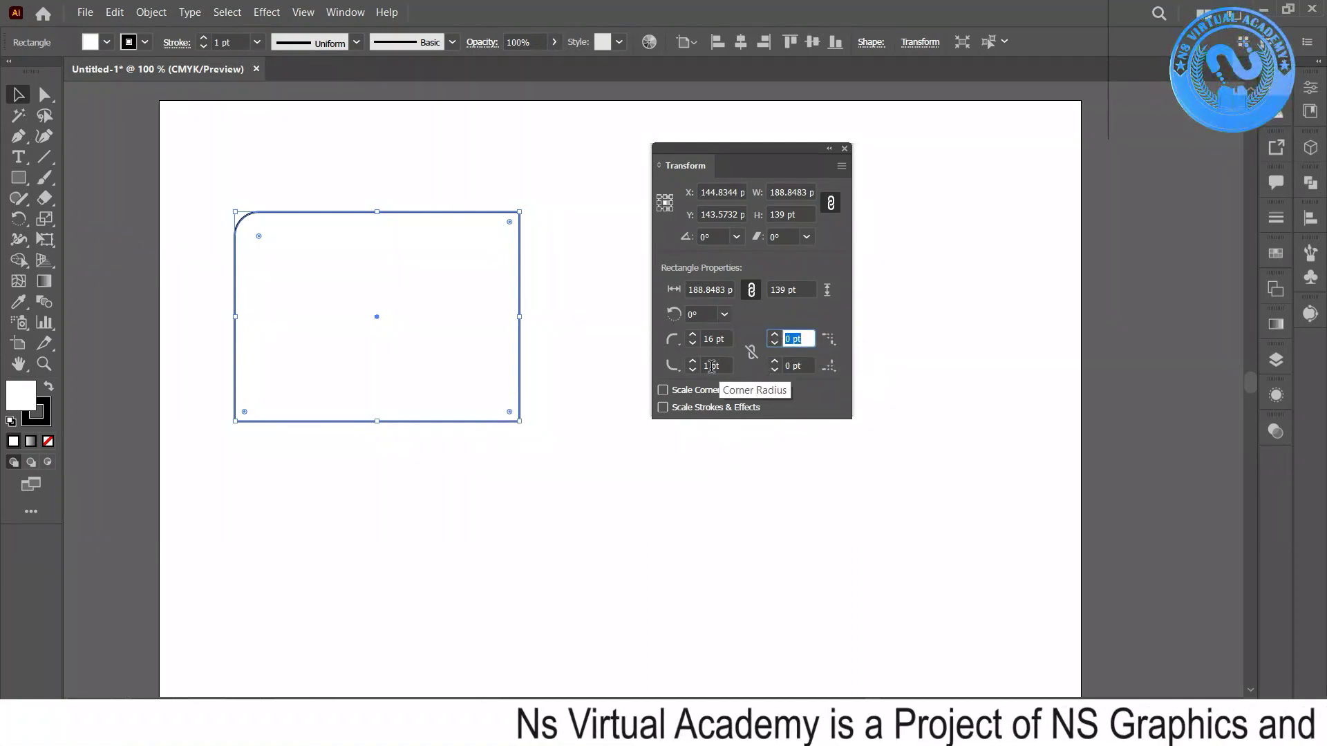
{"action": "left_click", "coordinate": [712, 365]}
{"action": "type", "text": "0"}
{"action": "key", "text": "Return"}
{"action": "left_click", "coordinate": [628, 511]}
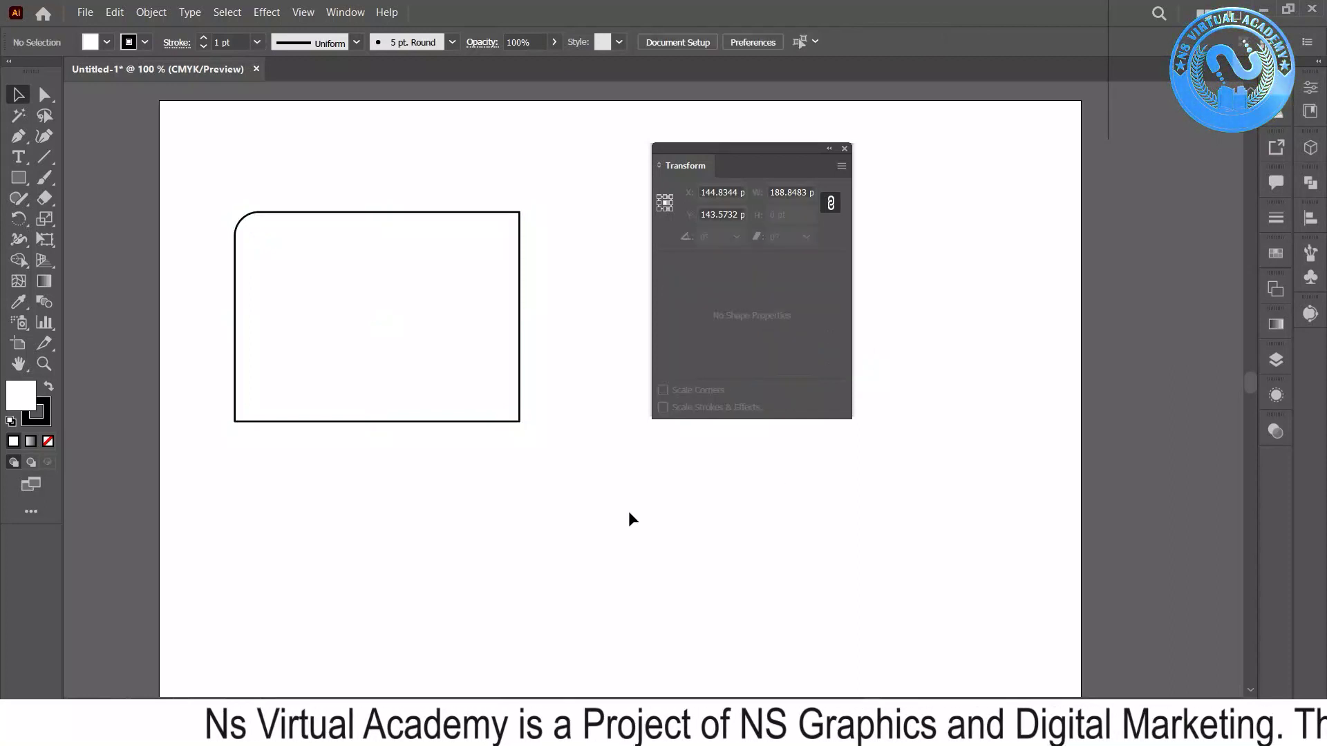
- Raise the top-left and bottom-right corner radii to 35 pt and check the result
{"action": "left_click", "coordinate": [511, 271]}
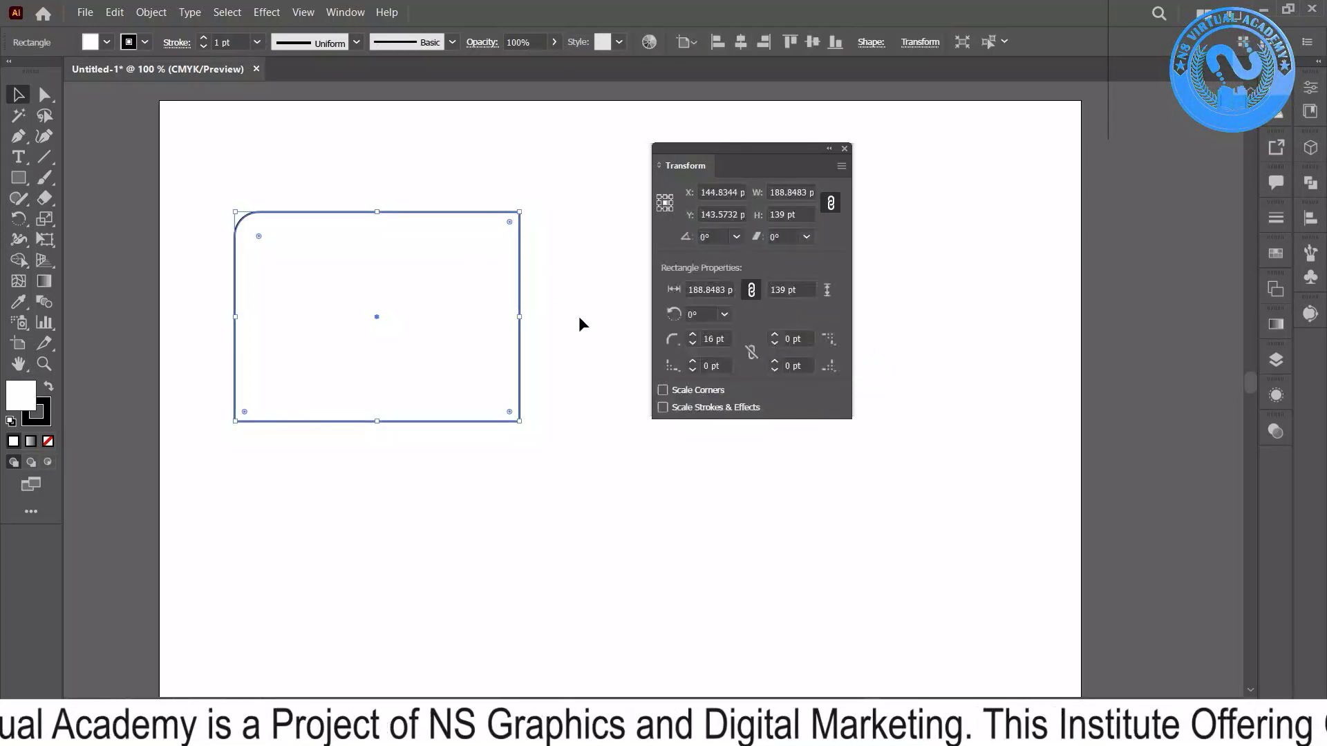
{"action": "left_click", "coordinate": [722, 341]}
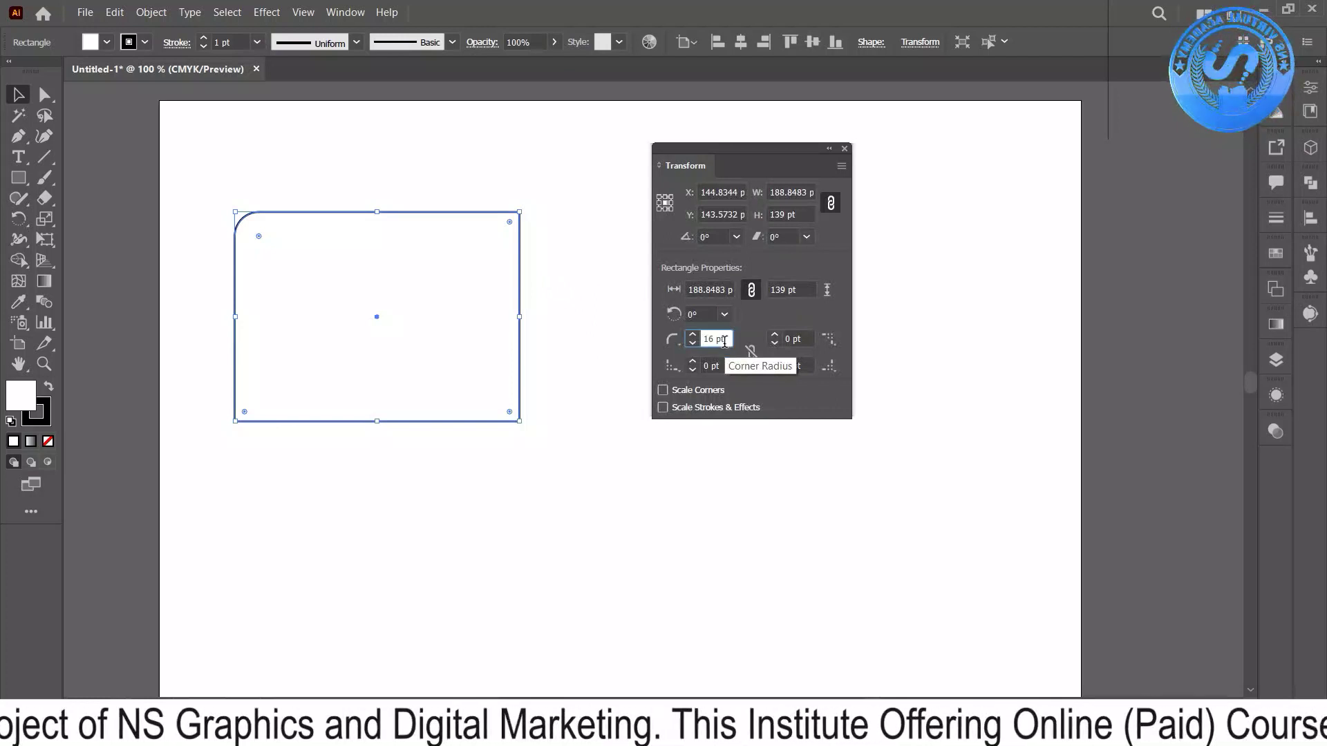
{"action": "key", "text": "Up"}
{"action": "key", "text": "Up"}
{"action": "key", "text": "Up"}
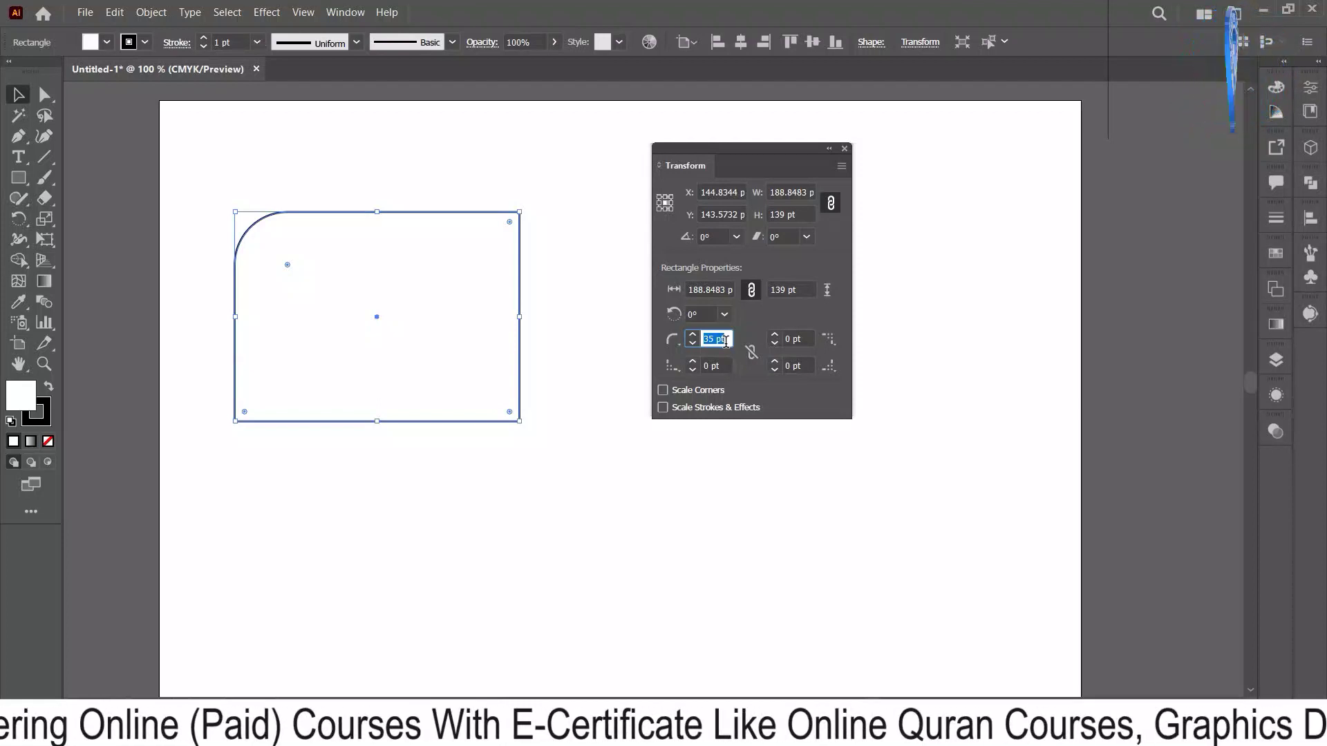
{"action": "left_click", "coordinate": [775, 370]}
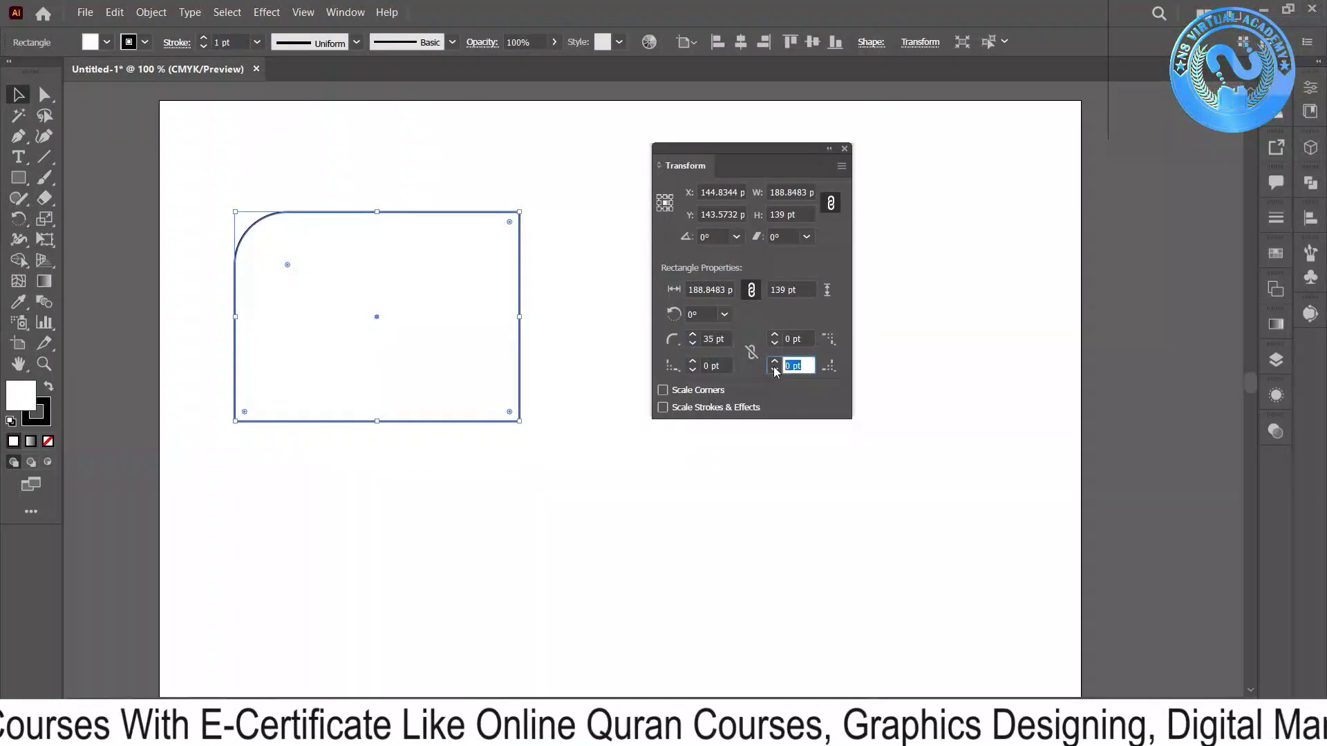
{"action": "type", "text": "5"}
{"action": "key", "text": "Up"}
{"action": "key", "text": "Up"}
{"action": "key", "text": "Up"}
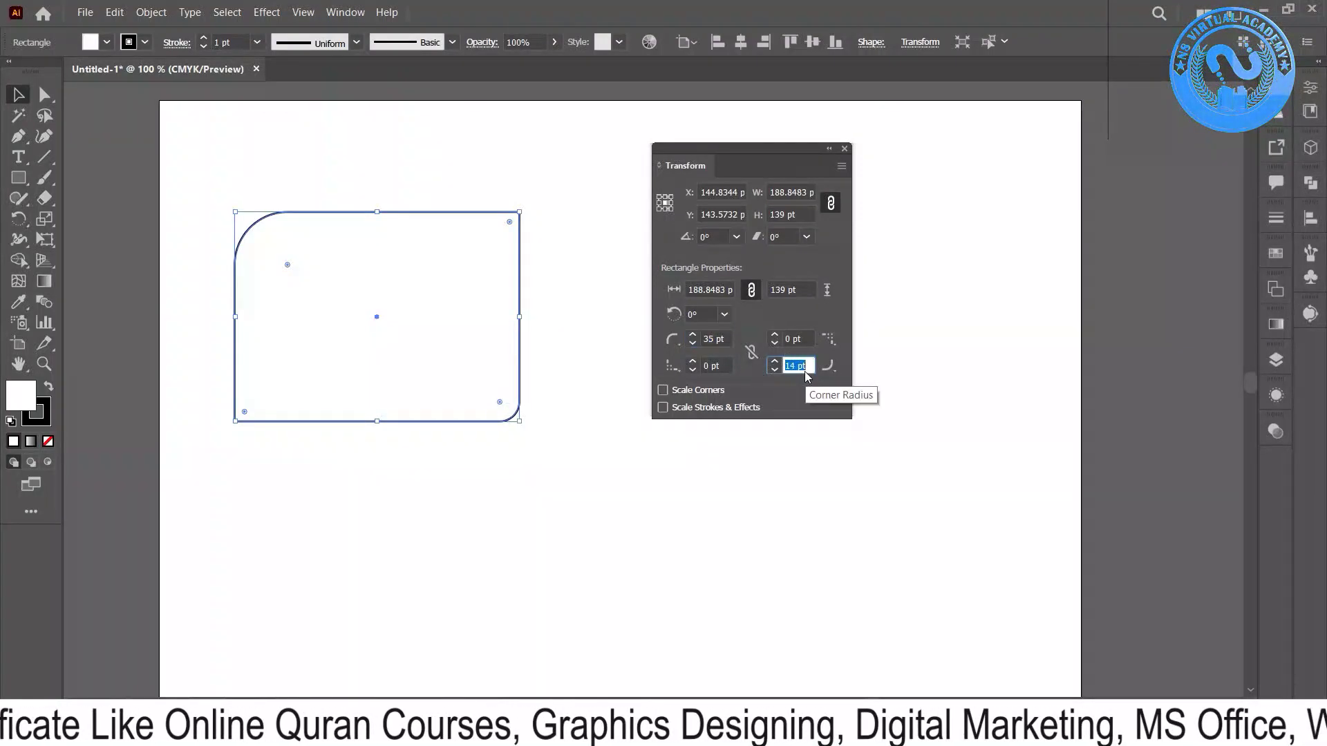
{"action": "key", "text": "Up"}
{"action": "key", "text": "Up"}
{"action": "key", "text": "Up"}
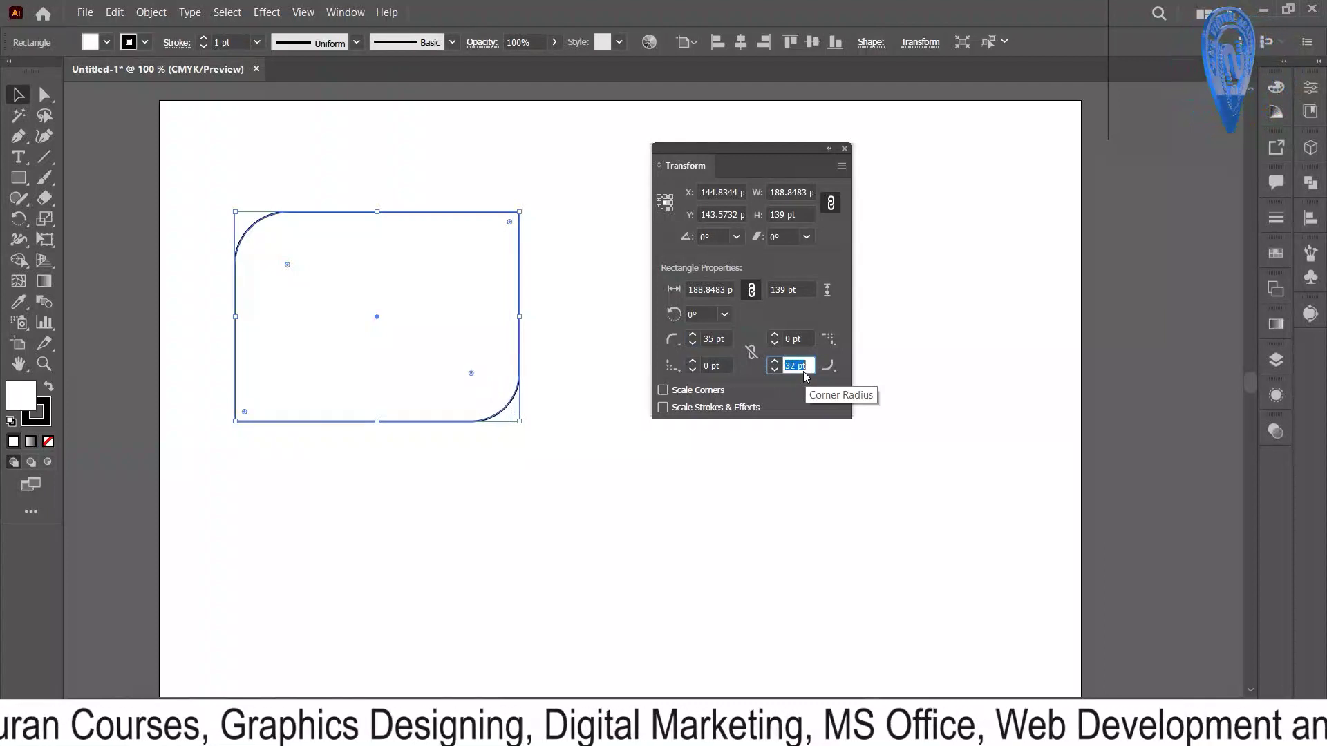
{"action": "key", "text": "Up"}
{"action": "key", "text": "Up"}
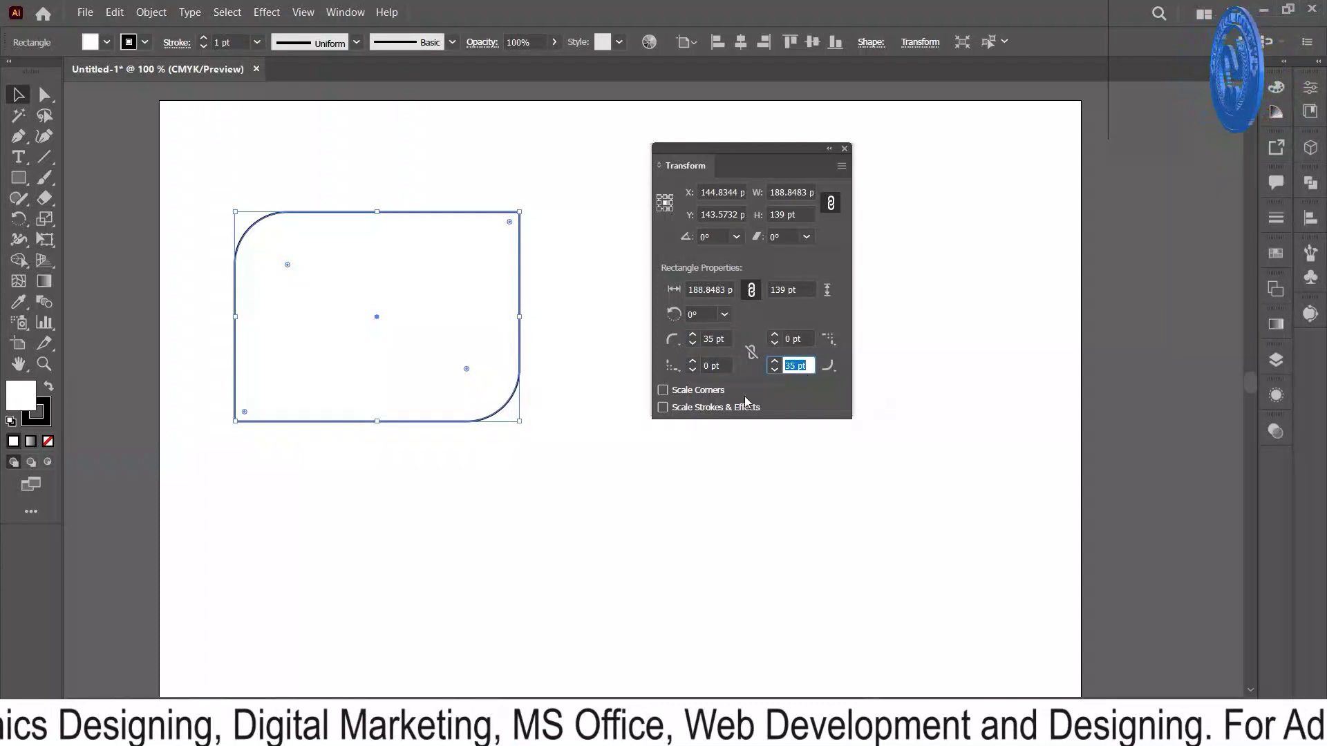
{"action": "left_click", "coordinate": [559, 495]}
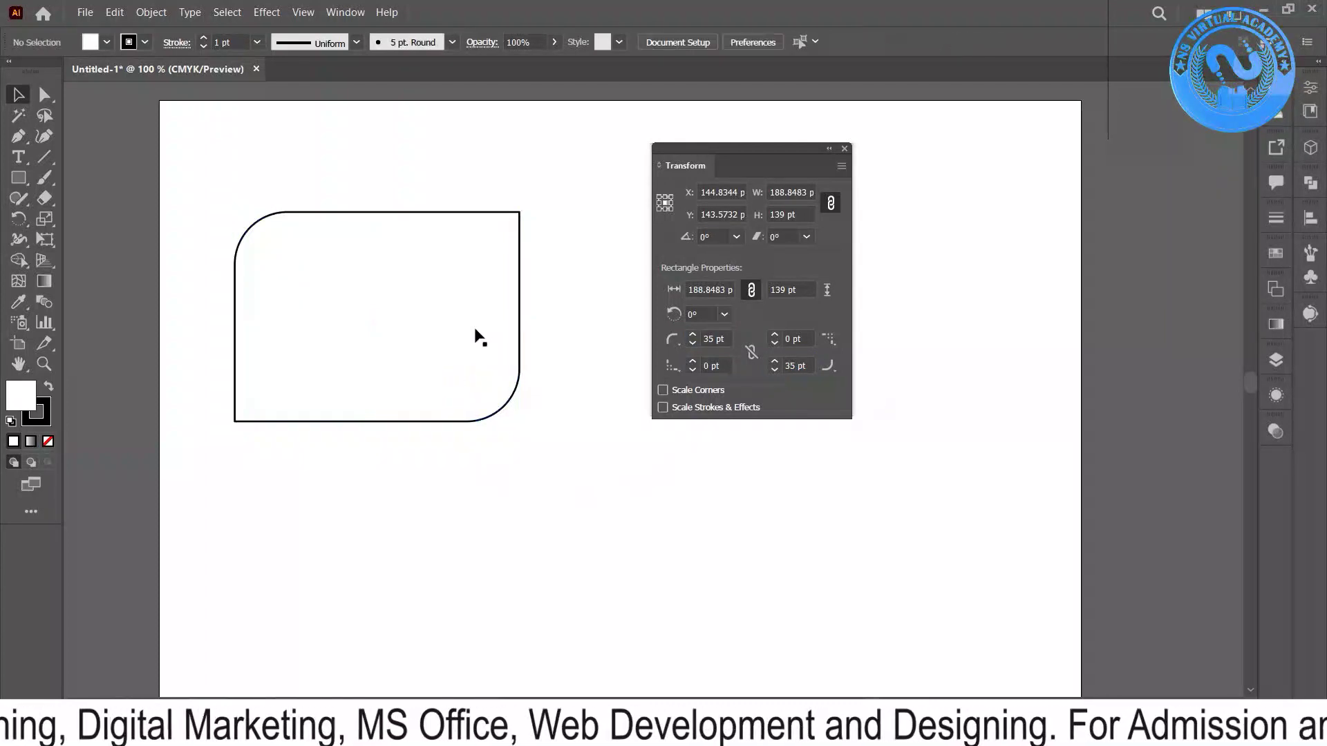
{"action": "left_click", "coordinate": [482, 416]}
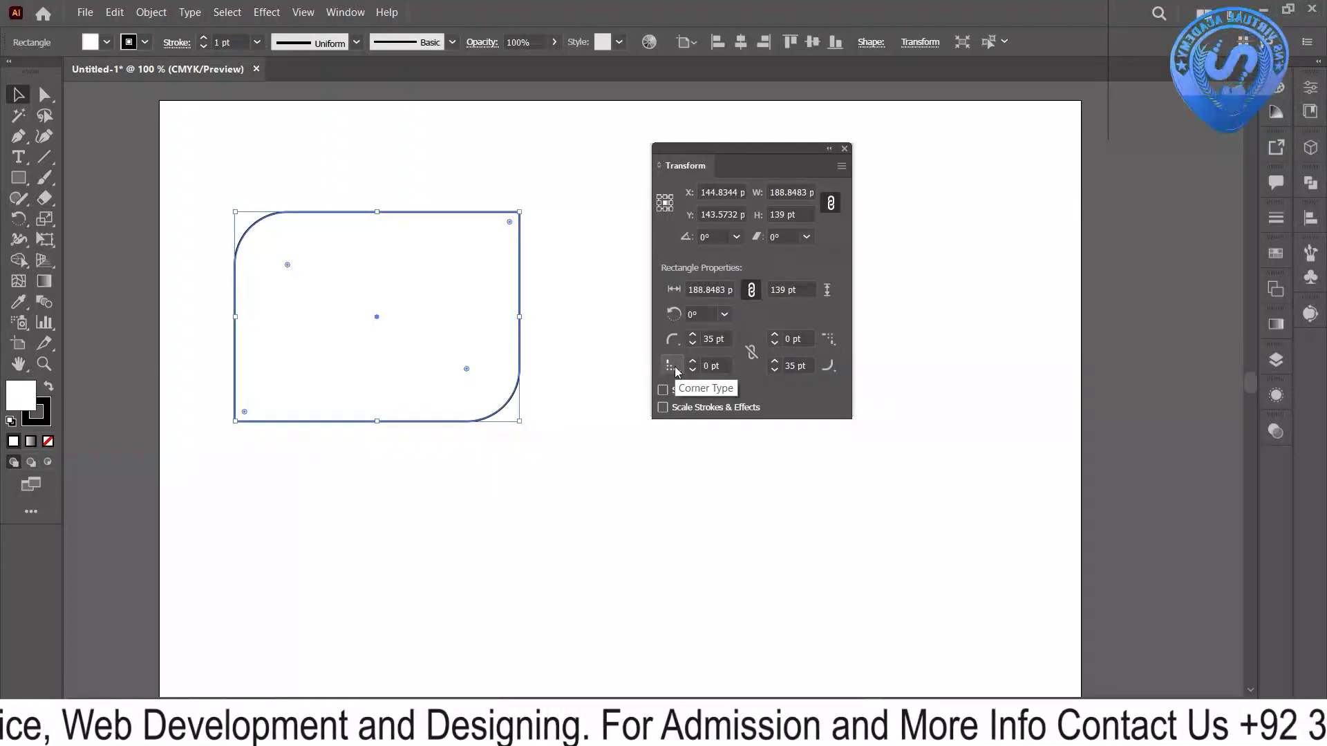
- Move the Transform panel aside, shift the rectangle up, and delete it
{"action": "left_click_drag", "start_coordinate": [696, 170], "coordinate": [1094, 94]}
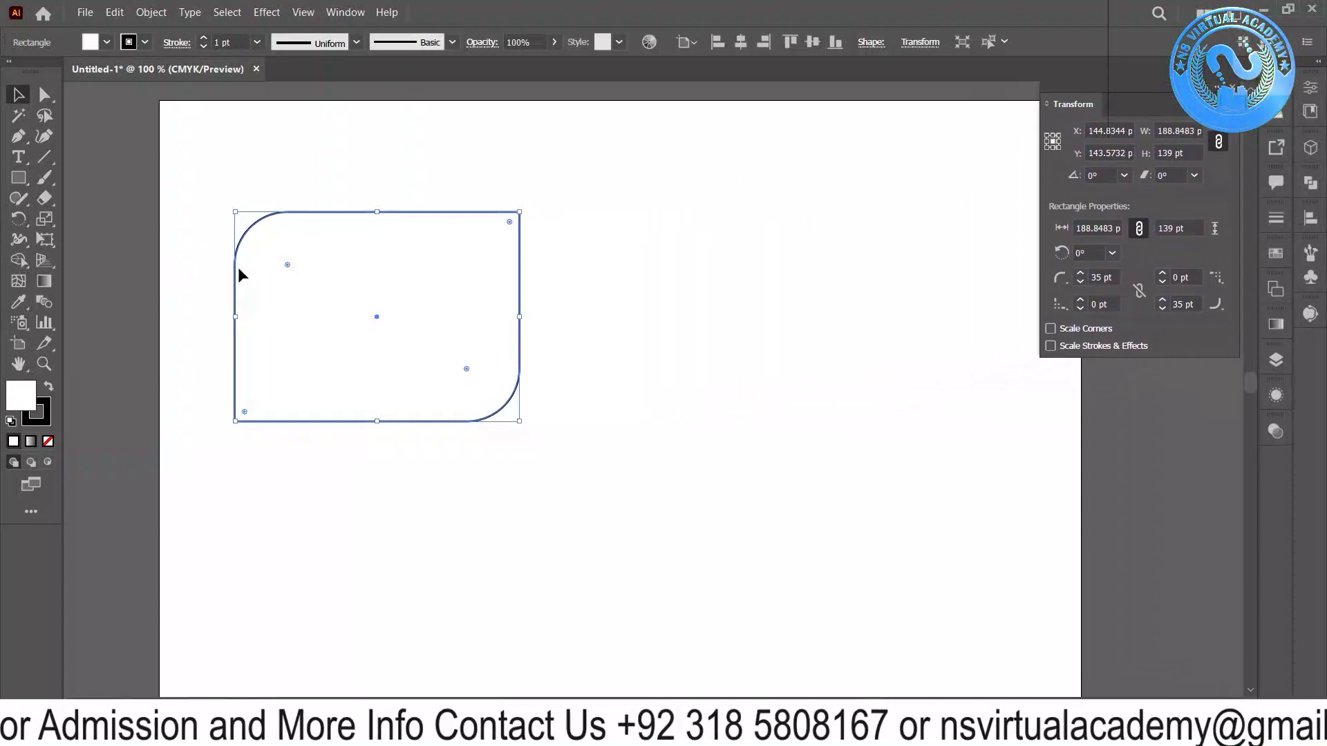
{"action": "left_click_drag", "start_coordinate": [283, 262], "coordinate": [279, 205]}
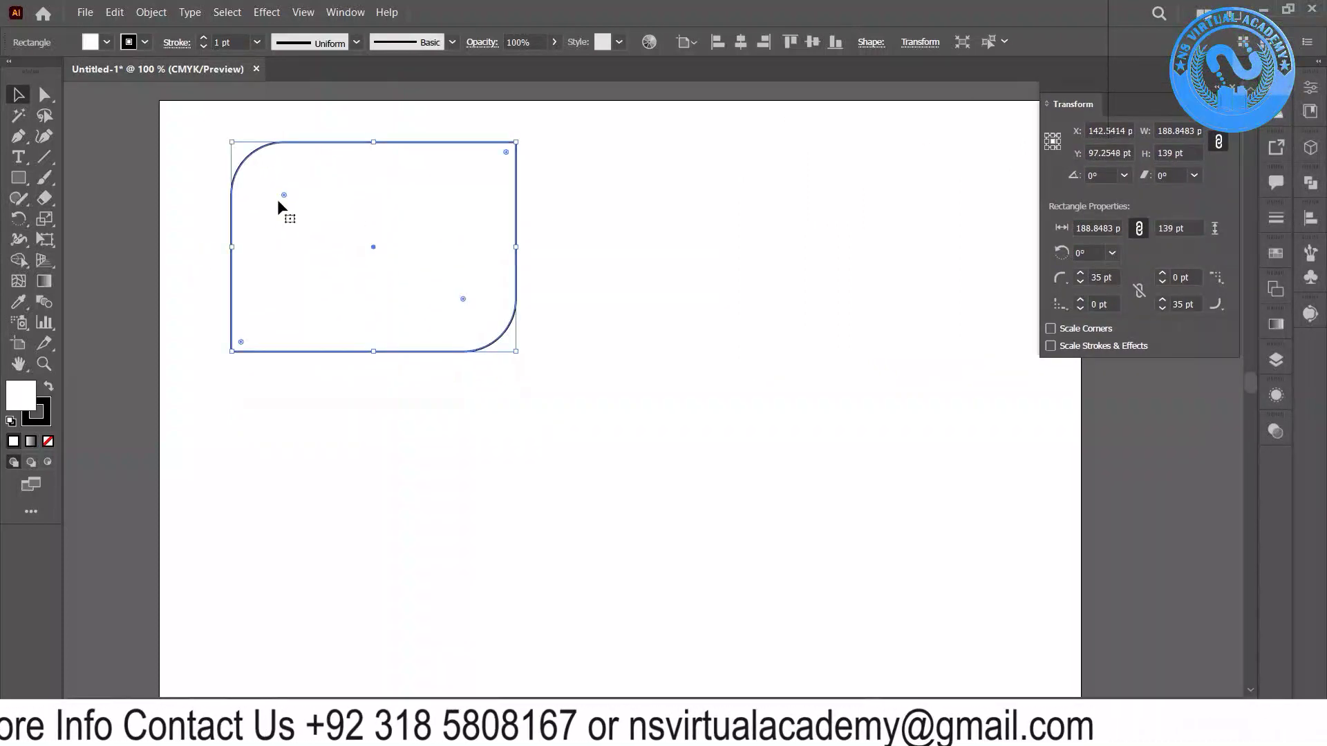
{"action": "key", "text": "Delete"}
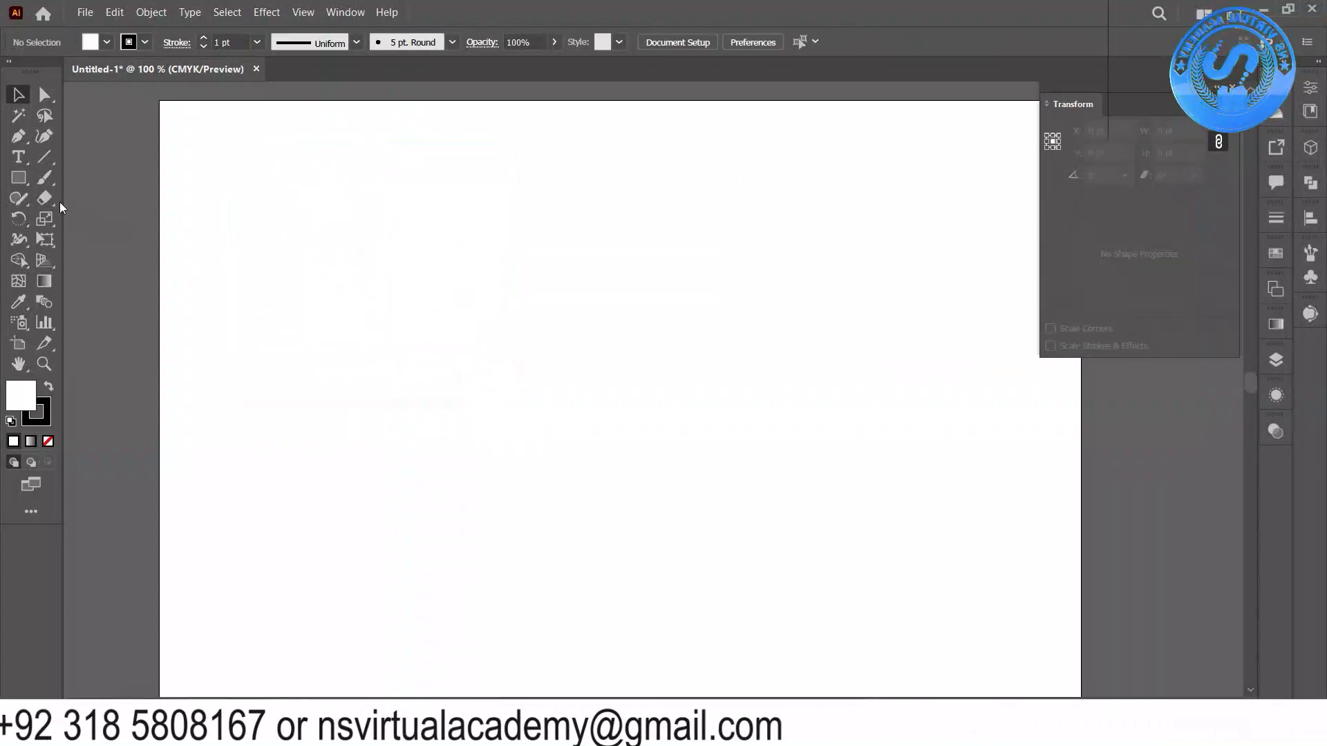
- Draw a new unfilled square and enlarge it to about 154 pt
{"action": "mouse_move", "coordinate": [224, 184]}
{"action": "left_mouse_down"}
{"action": "mouse_move", "coordinate": [406, 337]}
{"action": "mouse_move", "coordinate": [327, 216]}
{"action": "mouse_move", "coordinate": [319, 279]}
{"action": "left_mouse_up"}
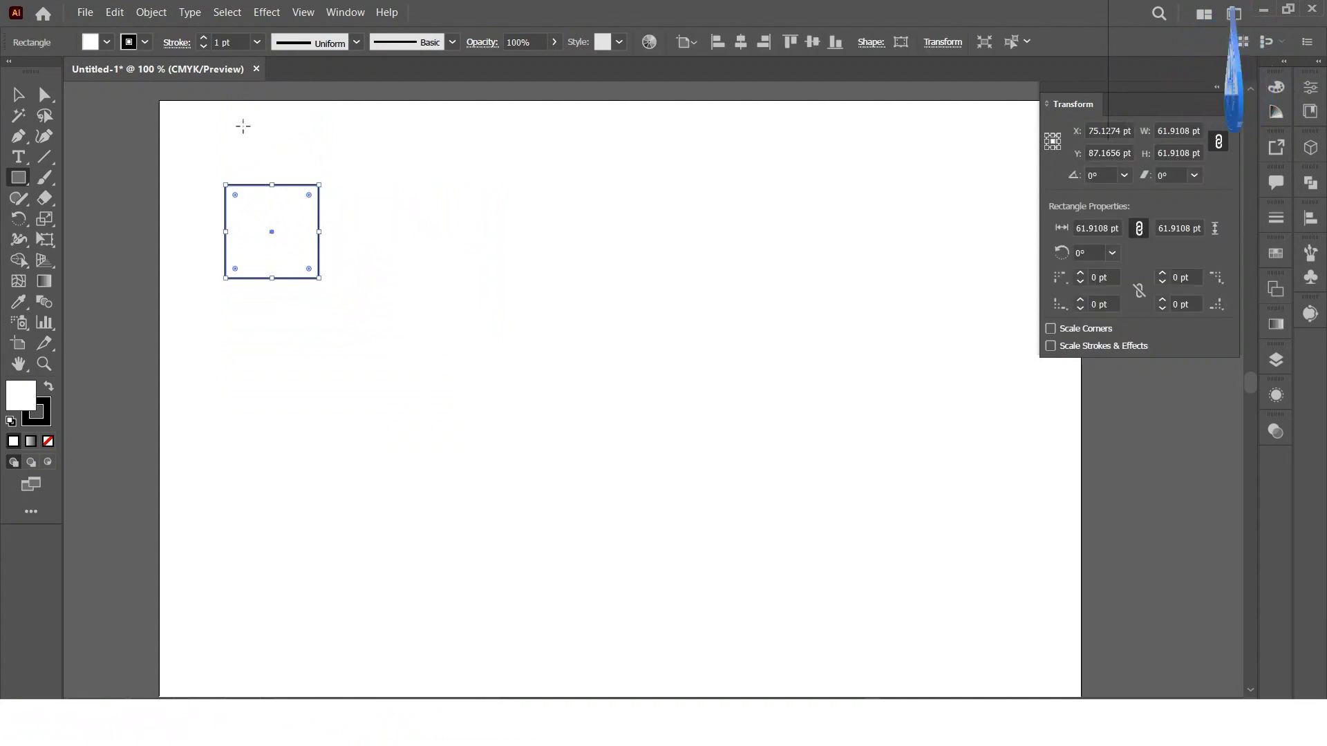
{"action": "left_click", "coordinate": [19, 95]}
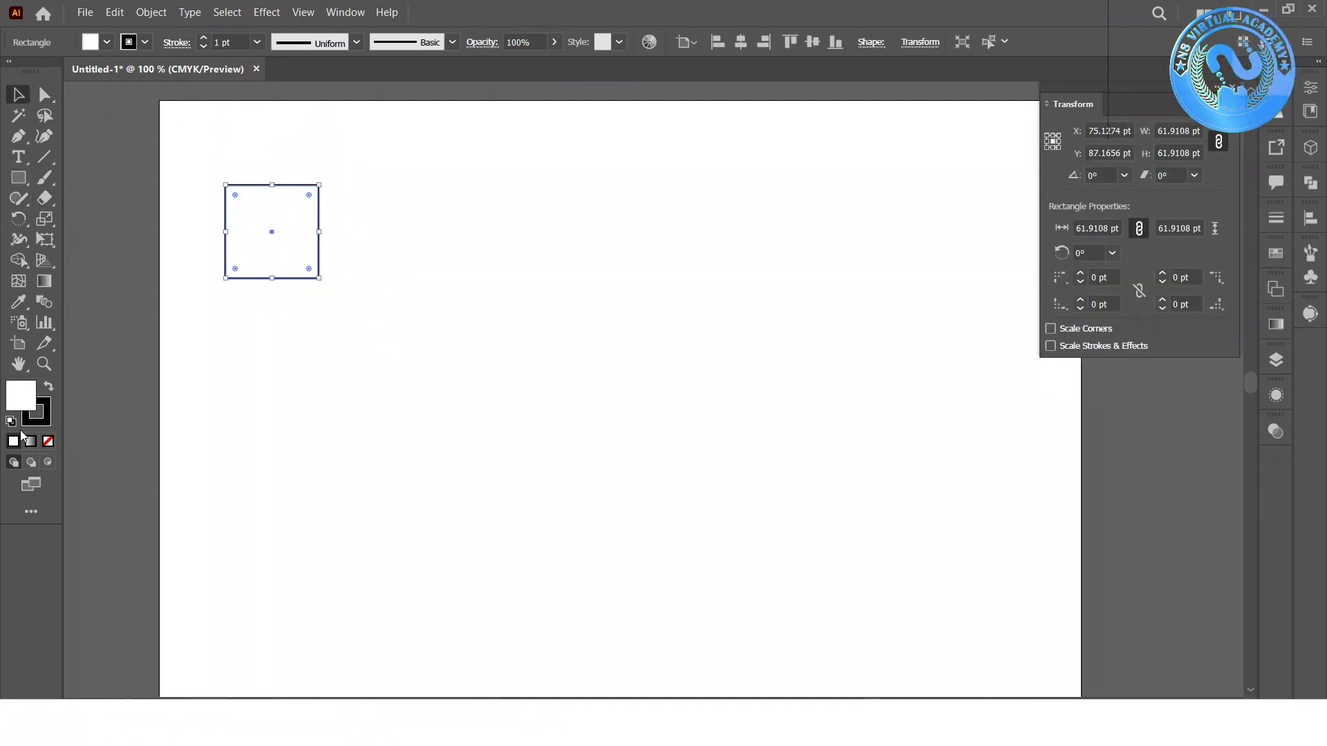
{"action": "left_click", "coordinate": [49, 441]}
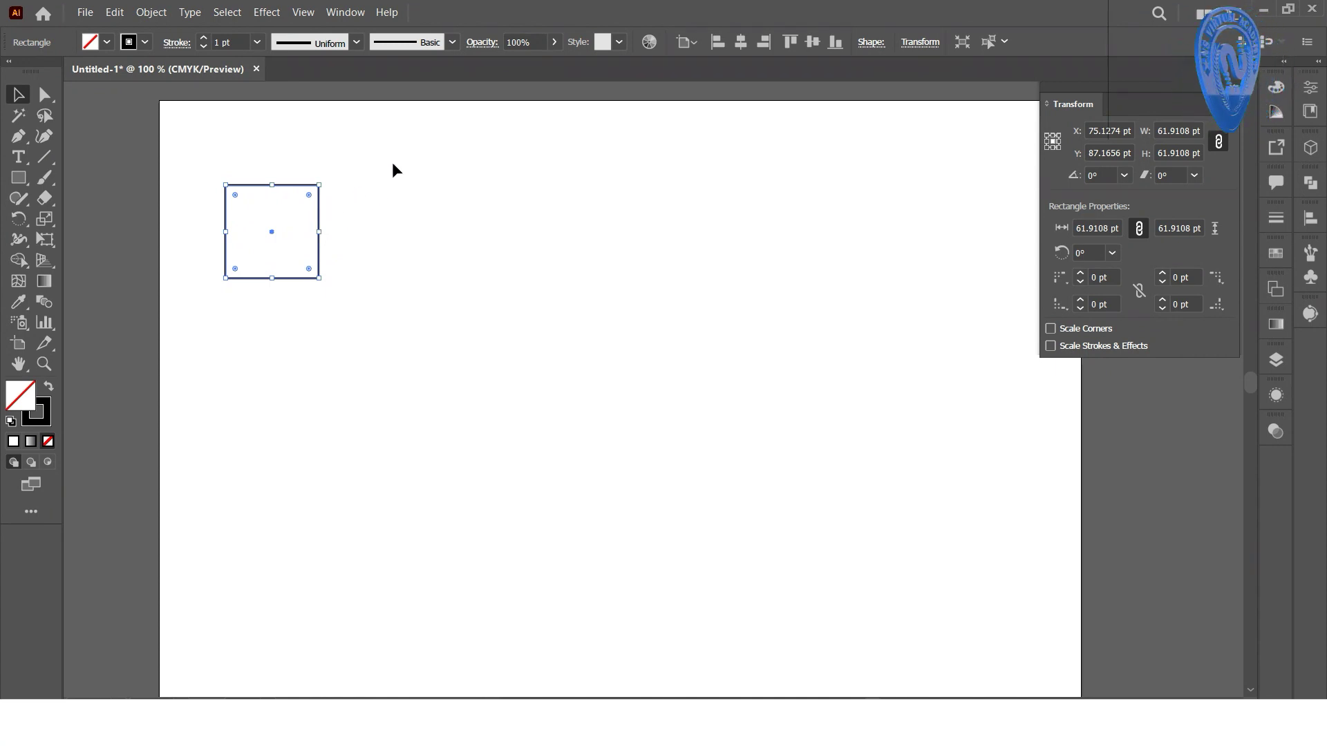
{"action": "right_click", "coordinate": [282, 258]}
{"action": "mouse_move", "coordinate": [329, 503]}
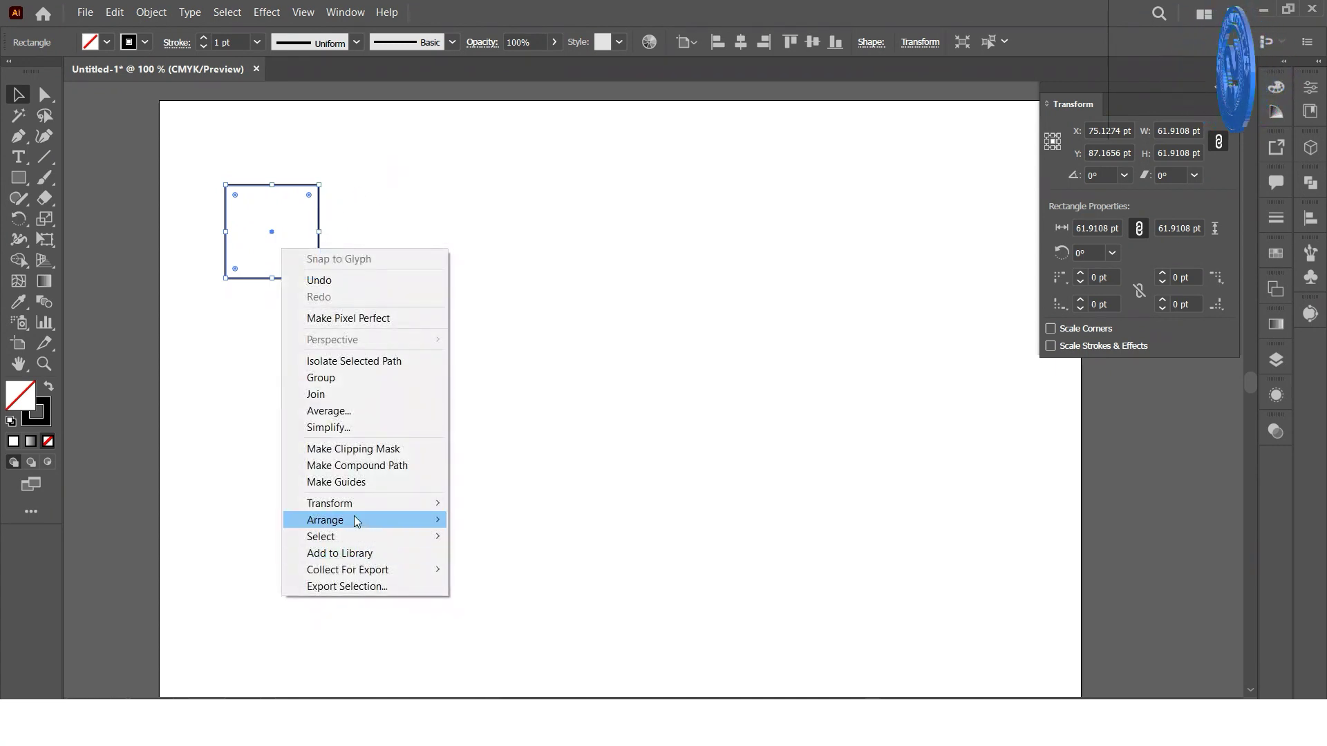
{"action": "left_click", "coordinate": [727, 311]}
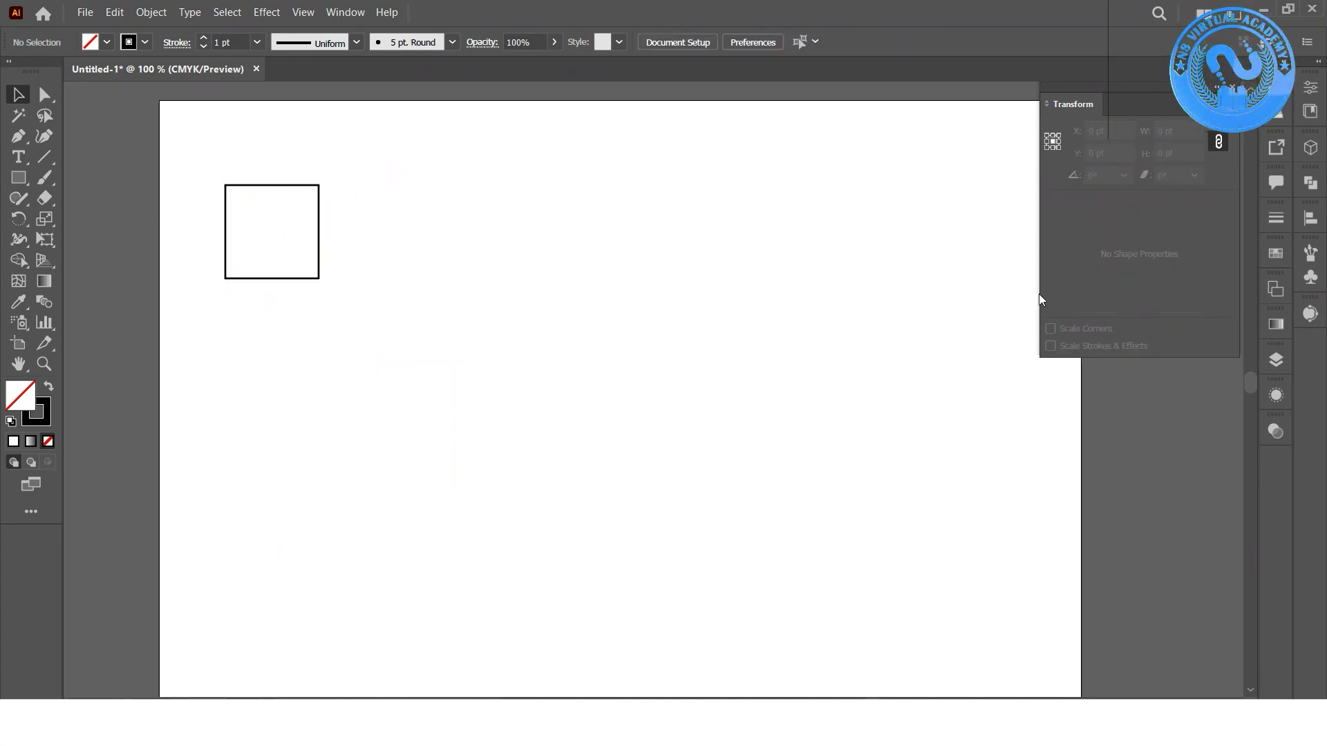
{"action": "left_click", "coordinate": [319, 242]}
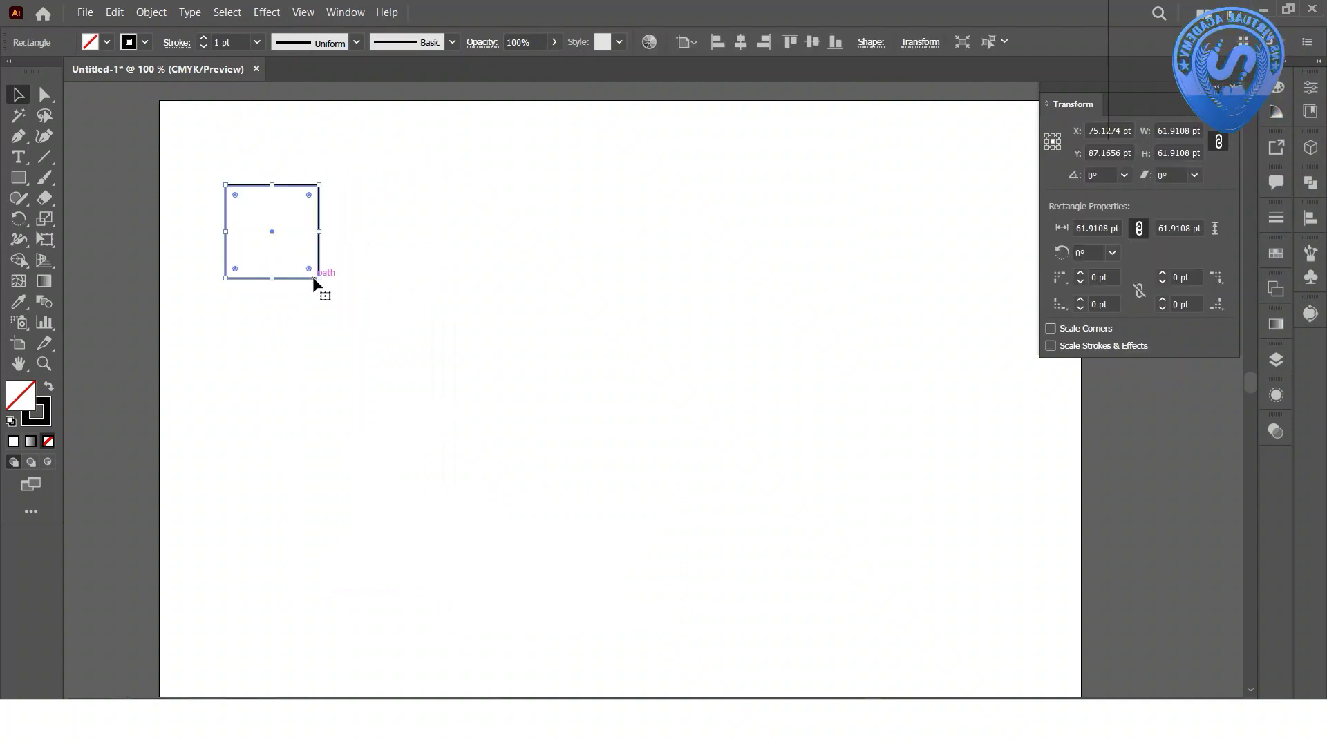
{"action": "left_click_drag", "start_coordinate": [319, 279], "coordinate": [460, 418]}
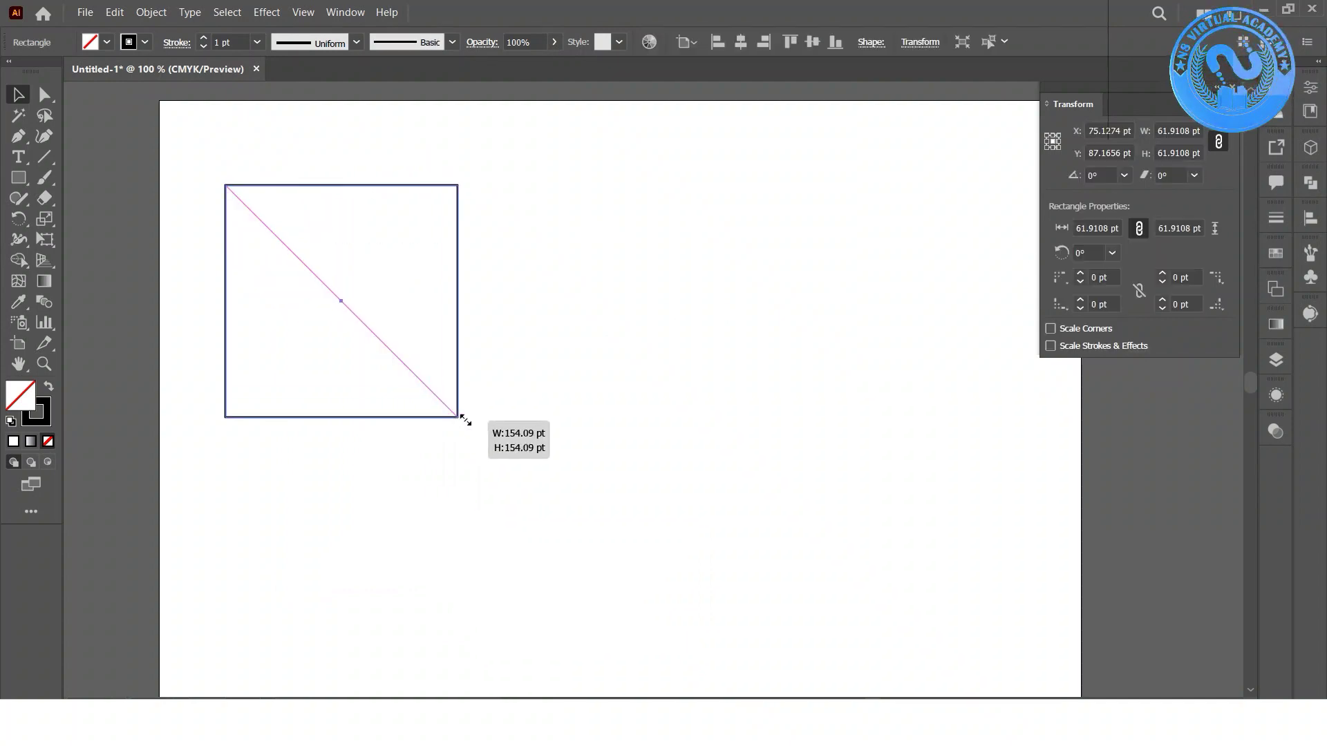
- Round the square's corners to about 17 pt, restore its white fill, and move it up-left
{"action": "left_click_drag", "start_coordinate": [235, 195], "coordinate": [262, 238]}
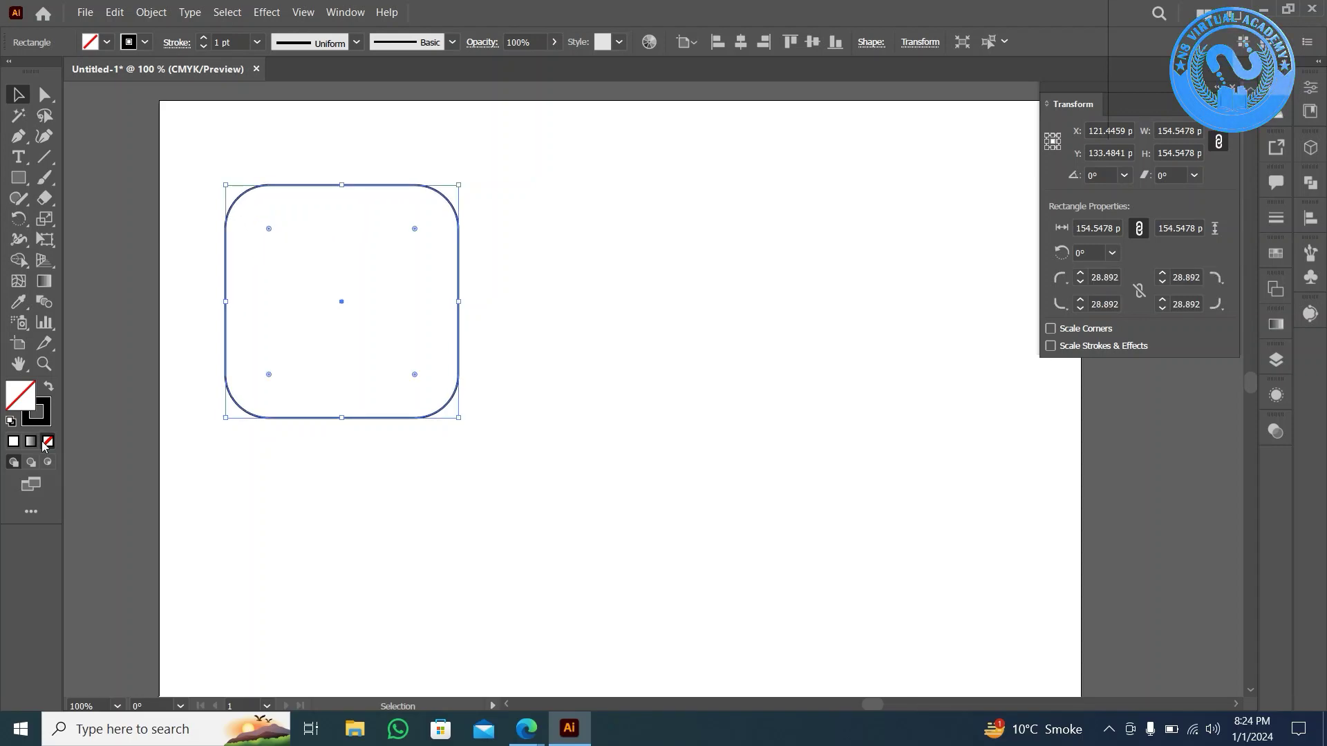
{"action": "key", "text": "comma"}
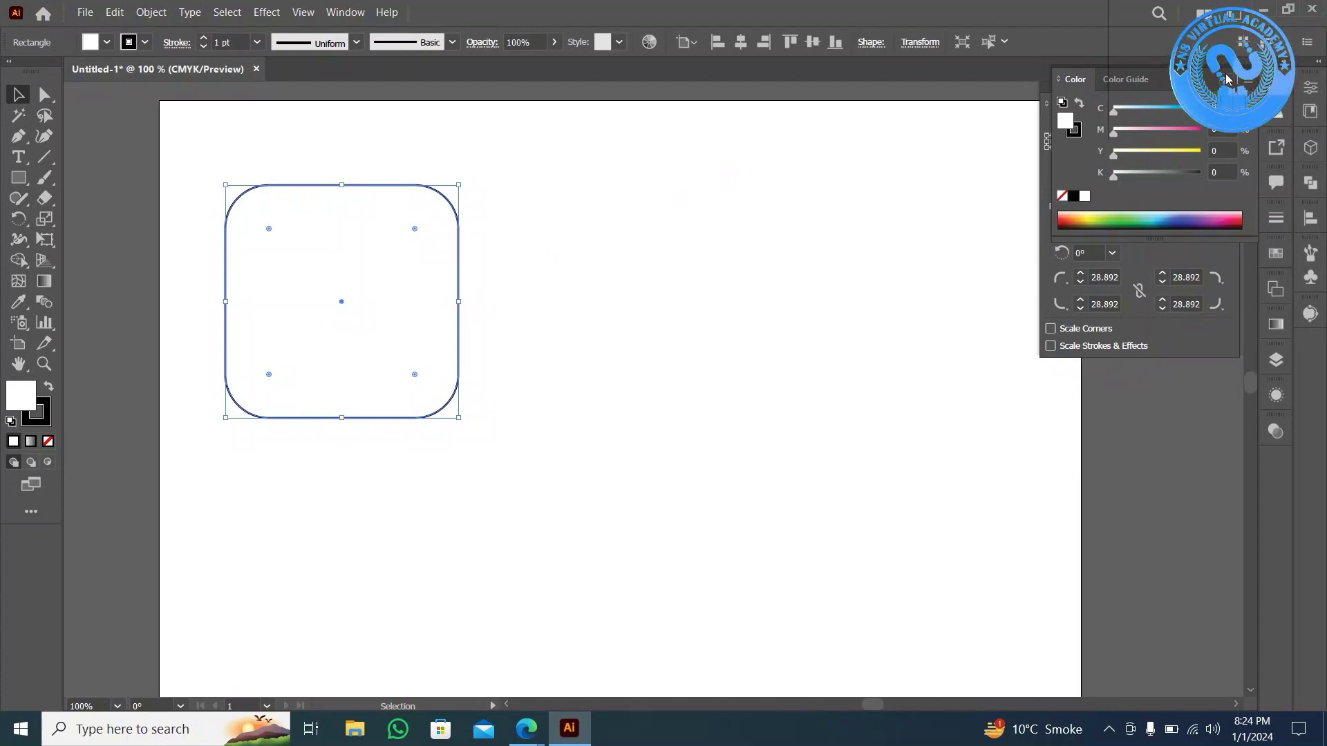
{"action": "left_click", "coordinate": [1170, 47]}
{"action": "left_click_drag", "start_coordinate": [388, 289], "coordinate": [373, 262]}
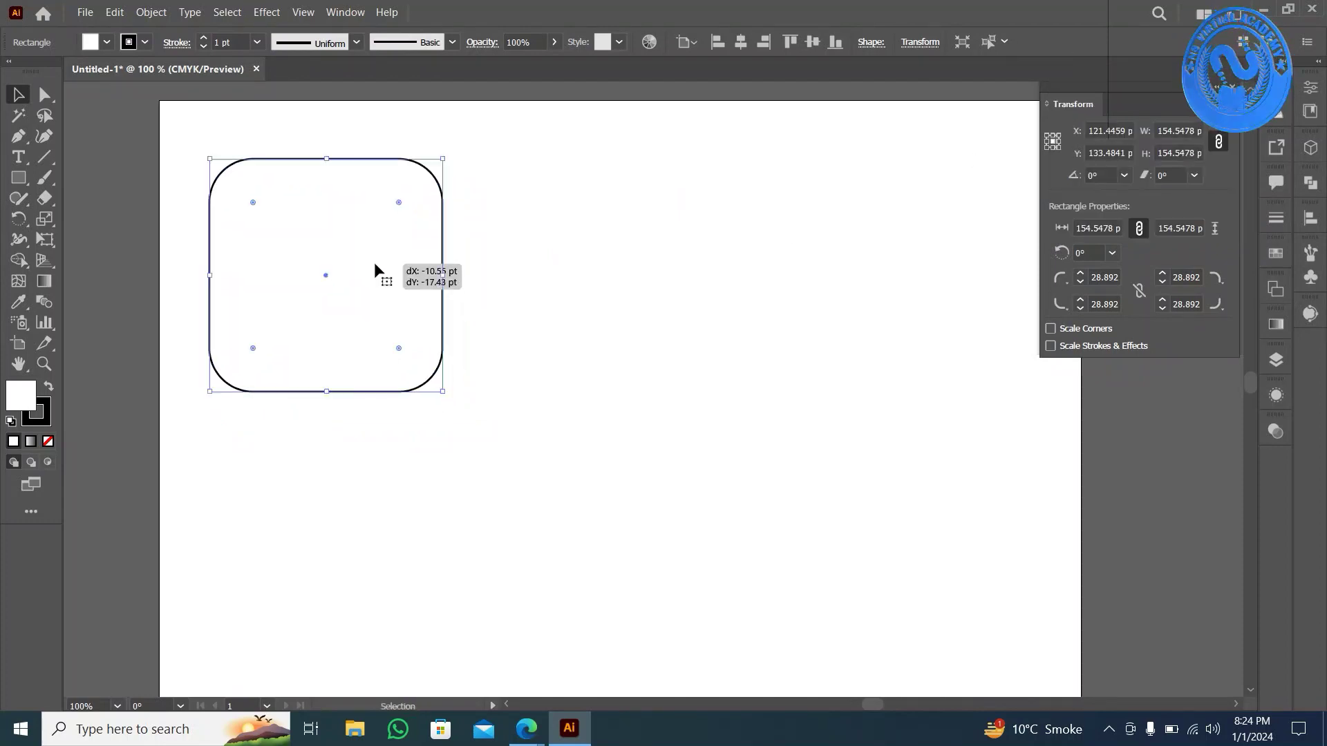
{"action": "left_click_drag", "start_coordinate": [400, 347], "coordinate": [409, 373]}
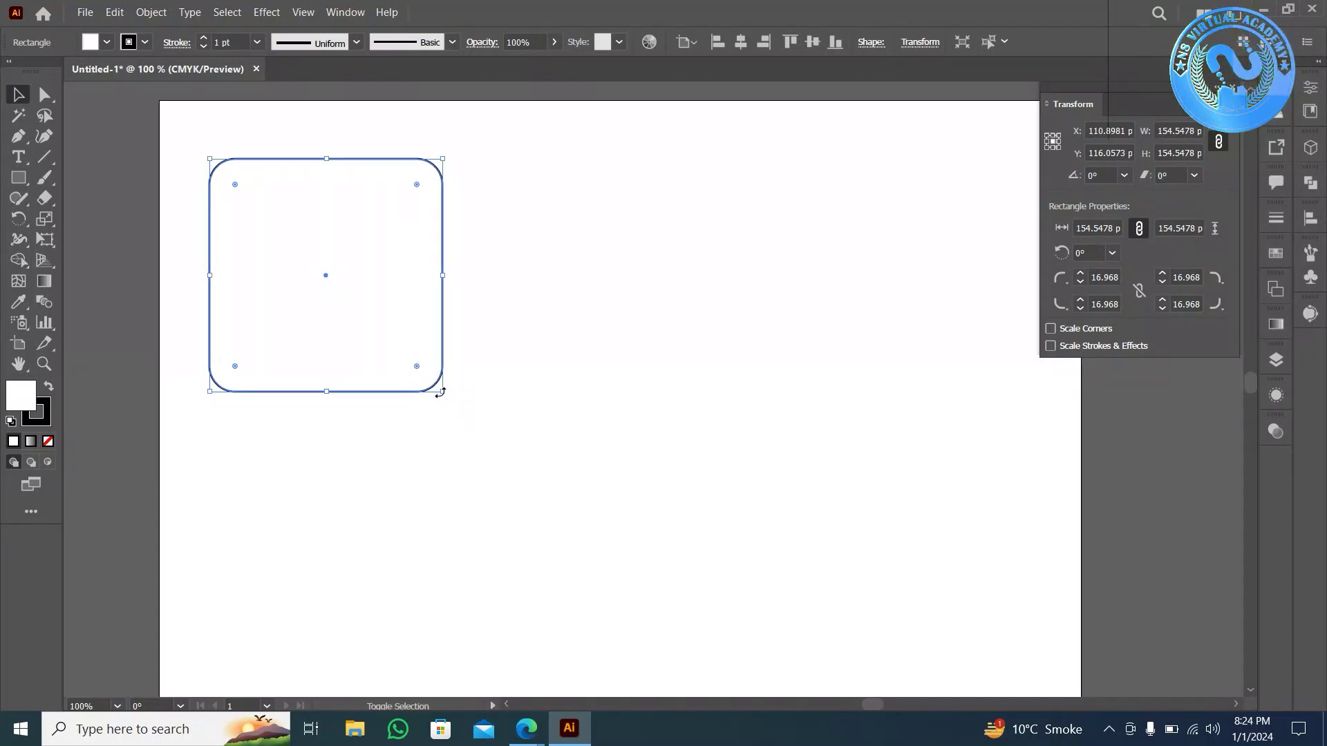
- Try enlarging the rounded square from its corner, then undo the trial resizes
{"action": "left_click_drag", "start_coordinate": [442, 394], "coordinate": [839, 703]}
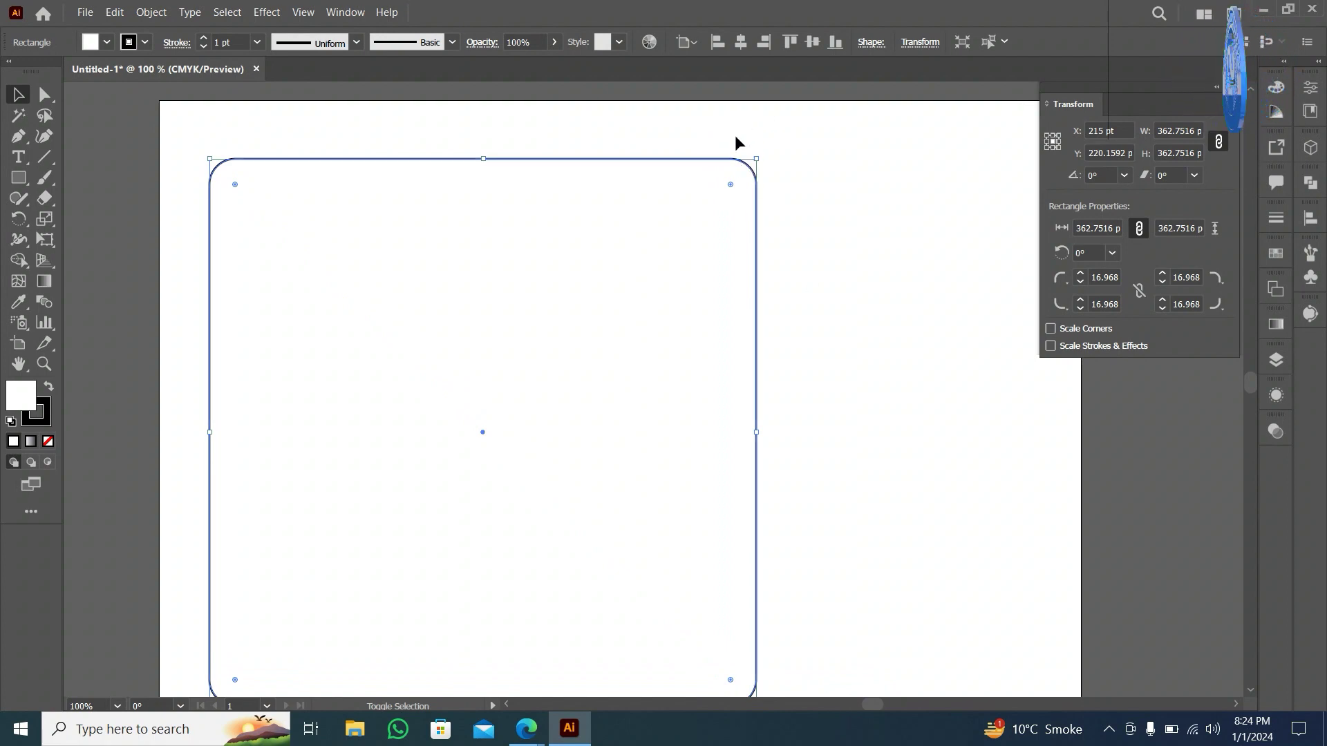
{"action": "scroll", "coordinate": [737, 136], "scroll_direction": "down", "scroll_amount": 2}
{"action": "scroll", "coordinate": [737, 136], "scroll_direction": "down", "scroll_amount": 1}
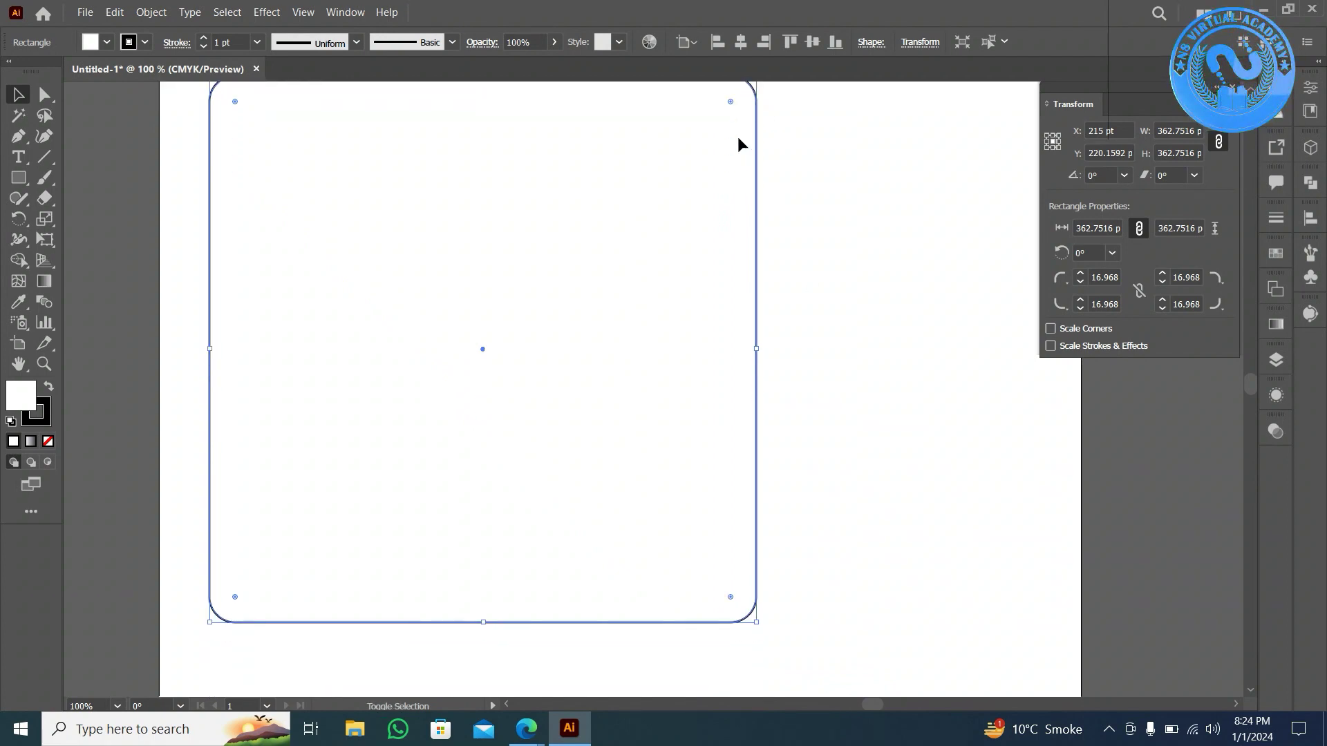
{"action": "scroll", "coordinate": [772, 517], "scroll_direction": "down", "scroll_amount": 1, "text": "alt"}
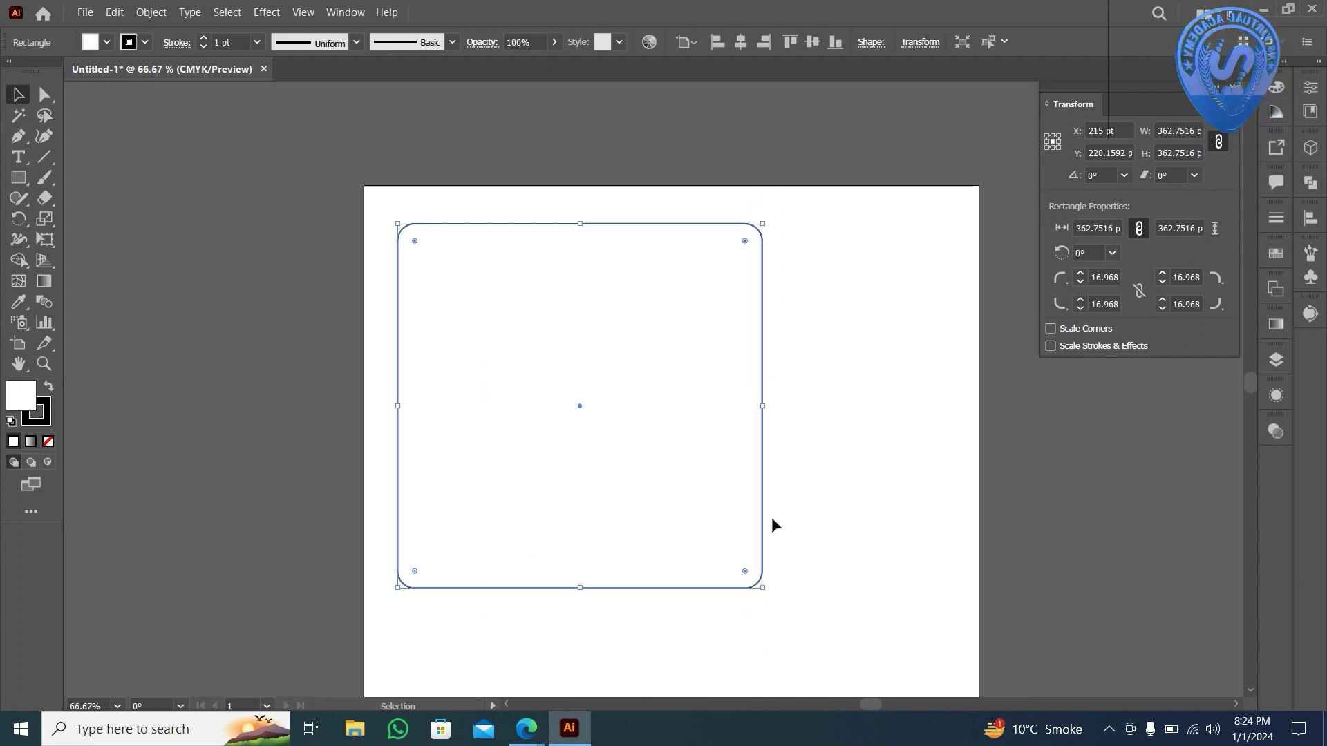
{"action": "scroll", "coordinate": [771, 517], "scroll_direction": "down", "scroll_amount": 3}
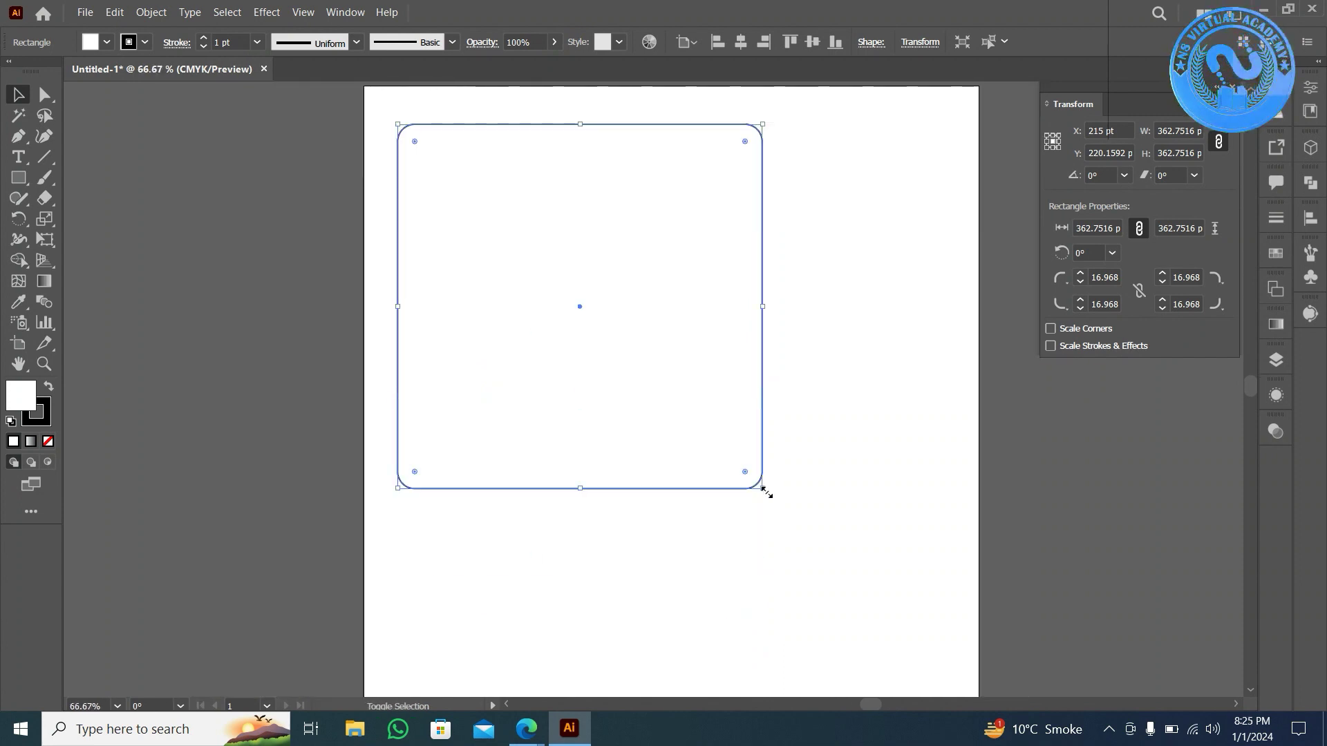
{"action": "mouse_move", "coordinate": [763, 489]}
{"action": "left_mouse_down"}
{"action": "mouse_move", "coordinate": [925, 642]}
{"action": "mouse_move", "coordinate": [426, 148]}
{"action": "mouse_move", "coordinate": [421, 159]}
{"action": "mouse_move", "coordinate": [495, 228]}
{"action": "mouse_move", "coordinate": [559, 155]}
{"action": "left_mouse_up"}
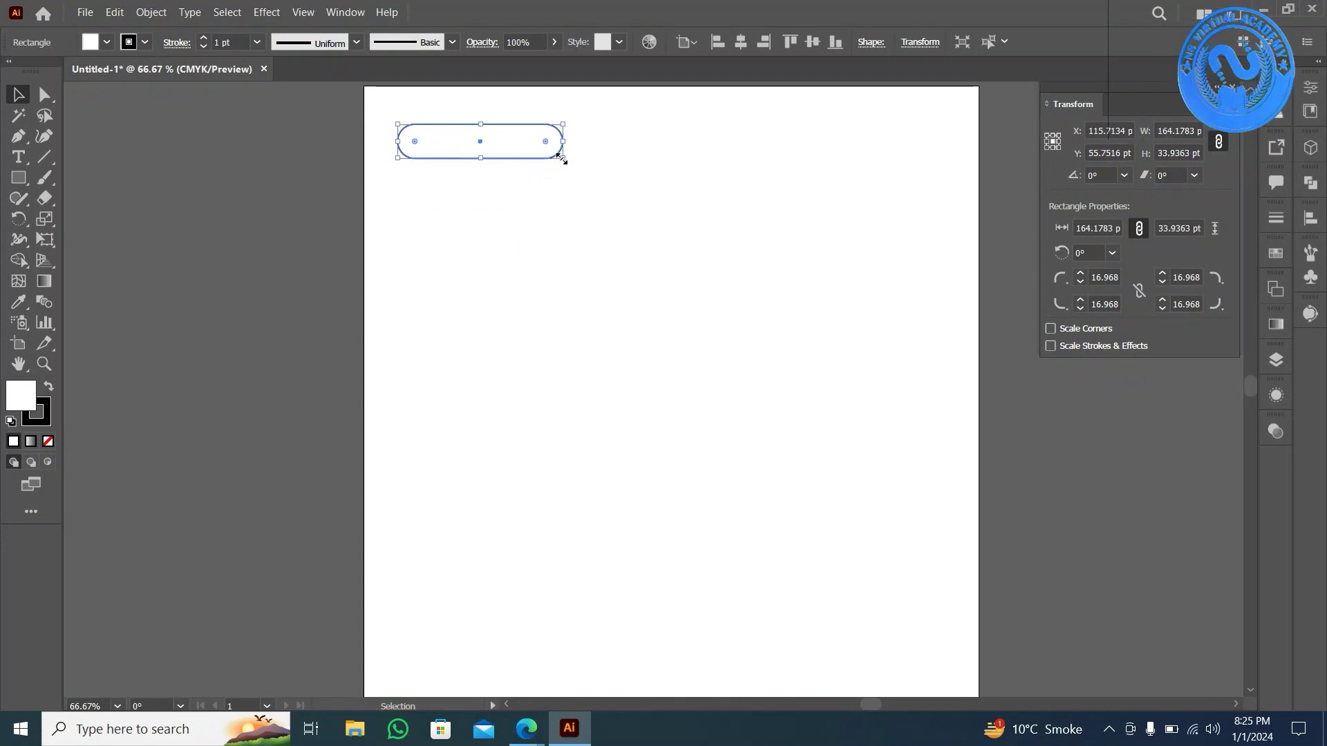
{"action": "key", "text": "ctrl+z"}
{"action": "key", "text": "ctrl+z"}
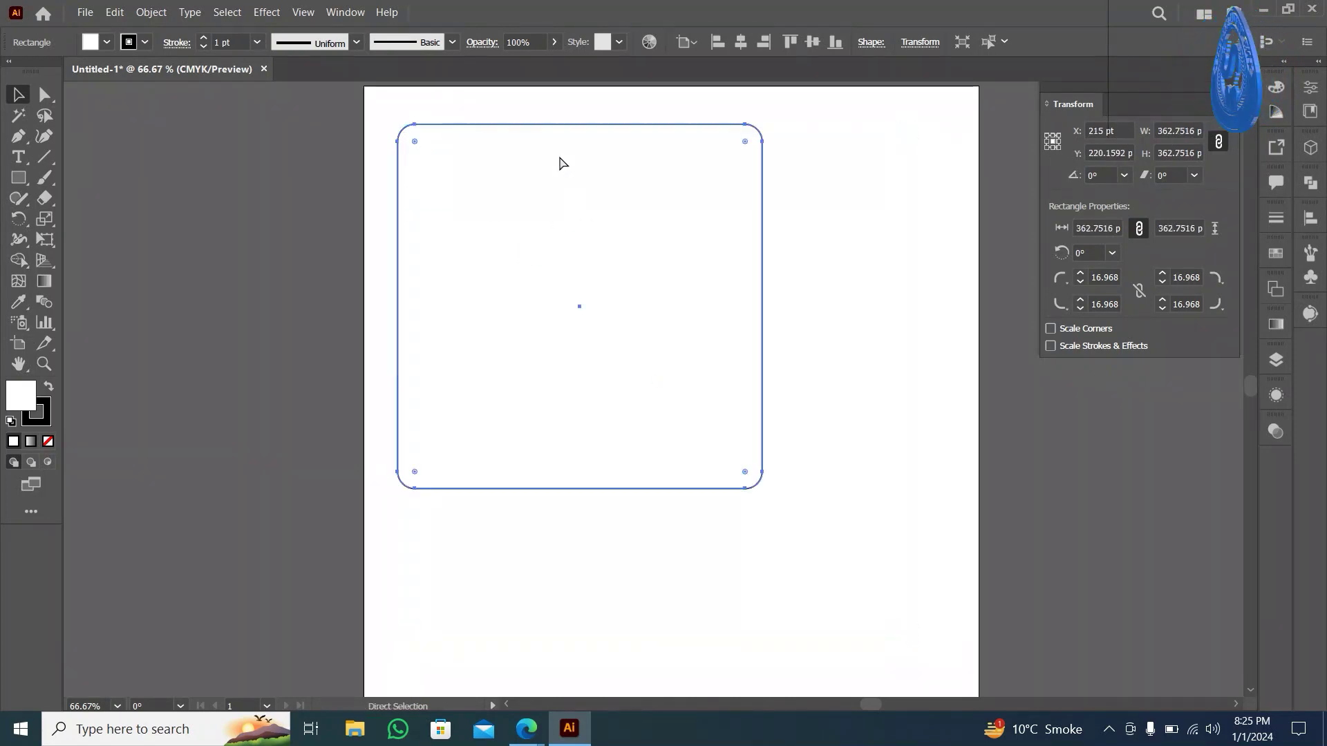
{"action": "key", "text": "ctrl+z"}
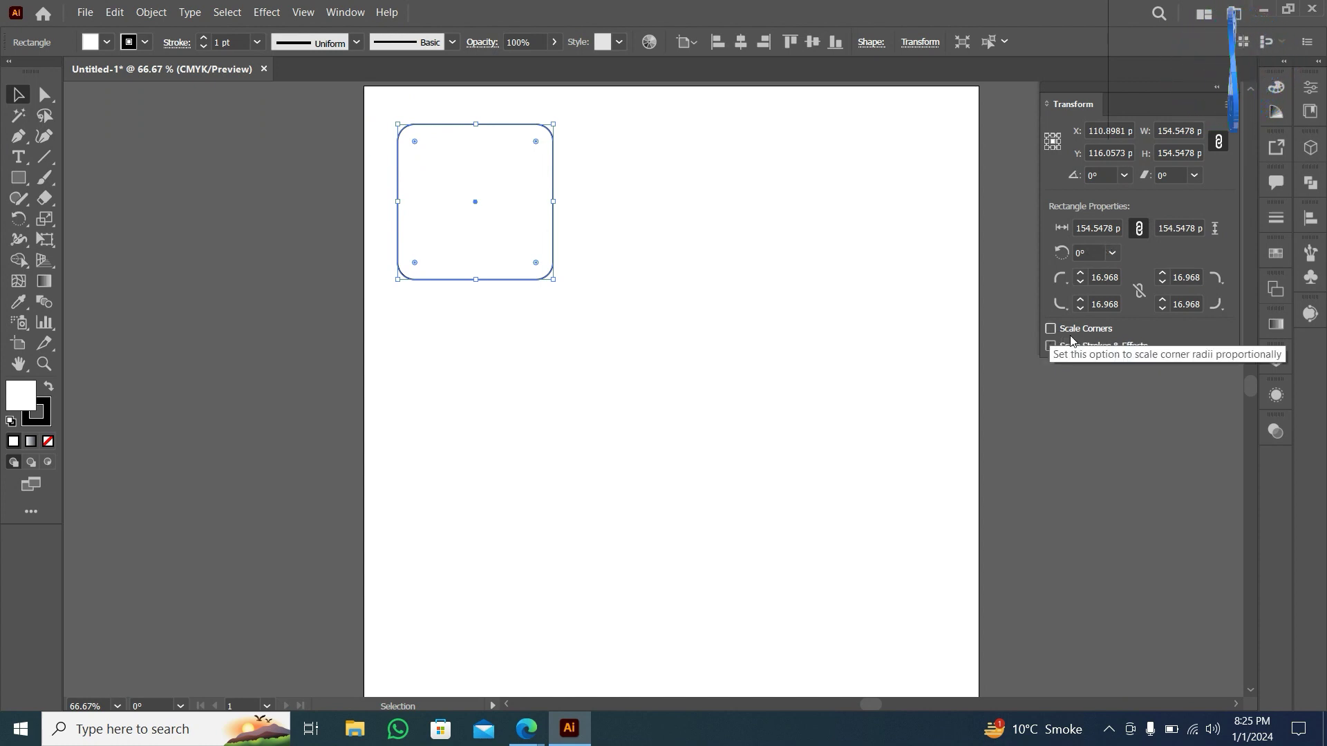
- Turn on Scale Corners, test resizing the rounded square, and undo the test
{"action": "left_click", "coordinate": [1049, 329]}
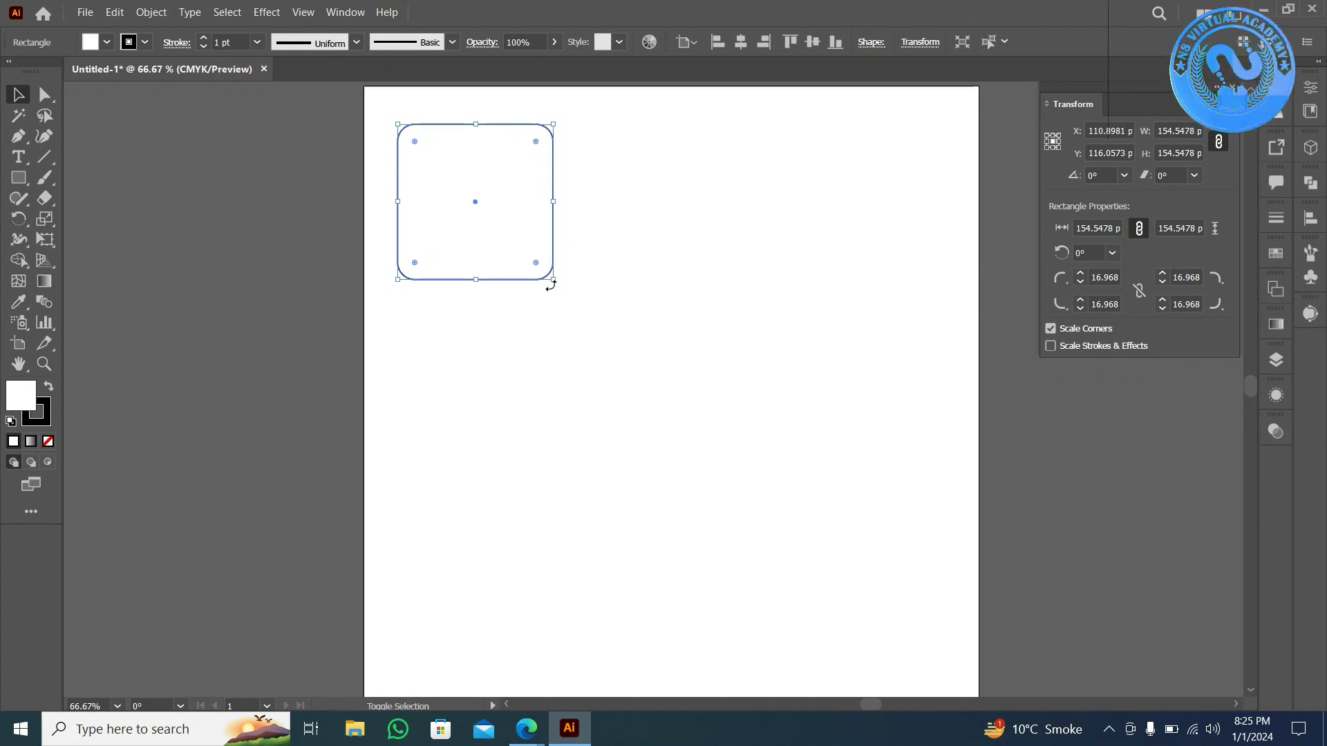
{"action": "mouse_move", "coordinate": [552, 278]}
{"action": "left_mouse_down"}
{"action": "mouse_move", "coordinate": [1056, 697]}
{"action": "mouse_move", "coordinate": [1014, 685]}
{"action": "left_mouse_up"}
{"action": "scroll", "coordinate": [1010, 680], "scroll_direction": "down", "scroll_amount": 2}
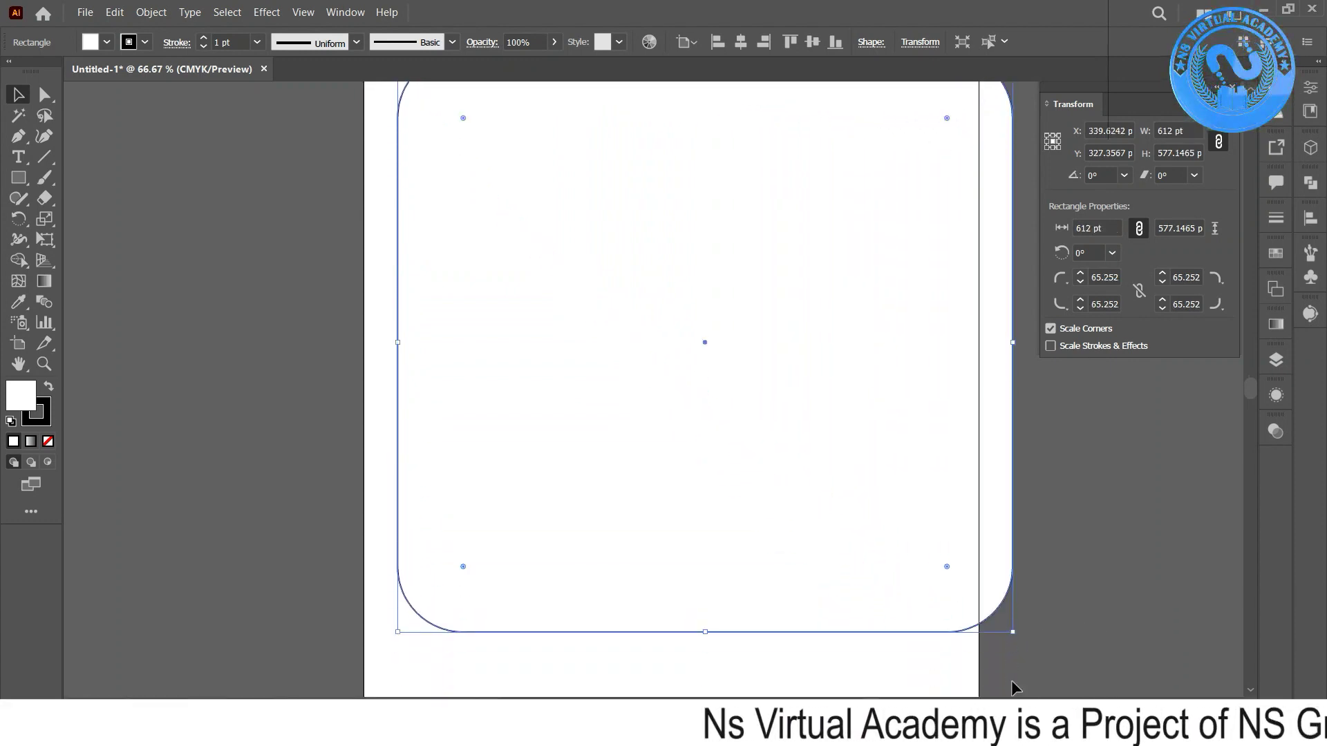
{"action": "left_click_drag", "start_coordinate": [1013, 631], "coordinate": [747, 475]}
{"action": "scroll", "coordinate": [747, 477], "scroll_direction": "up", "scroll_amount": 2}
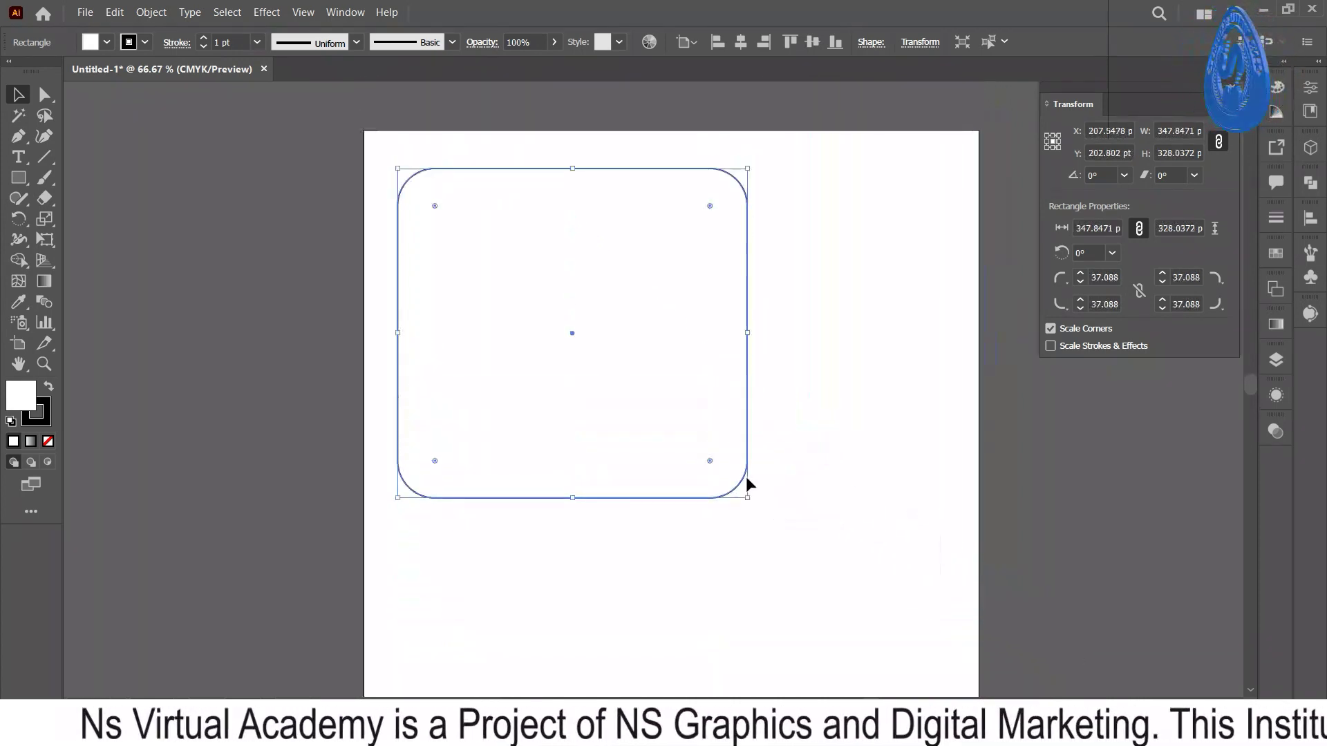
{"action": "key", "text": "ctrl+z"}
{"action": "key", "text": "ctrl+z"}
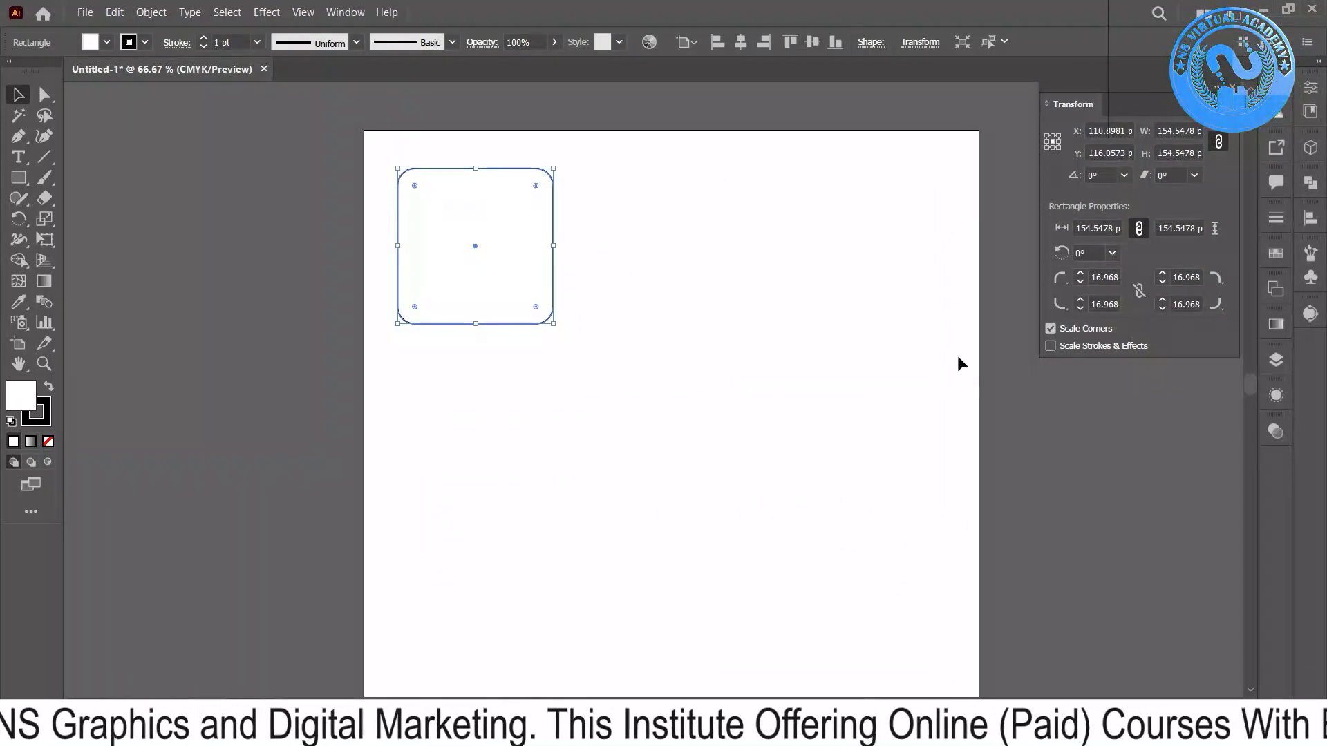
- Turn on Scale Strokes & Effects and resize the rounded square to about 211 pt
{"action": "left_click", "coordinate": [1051, 345]}
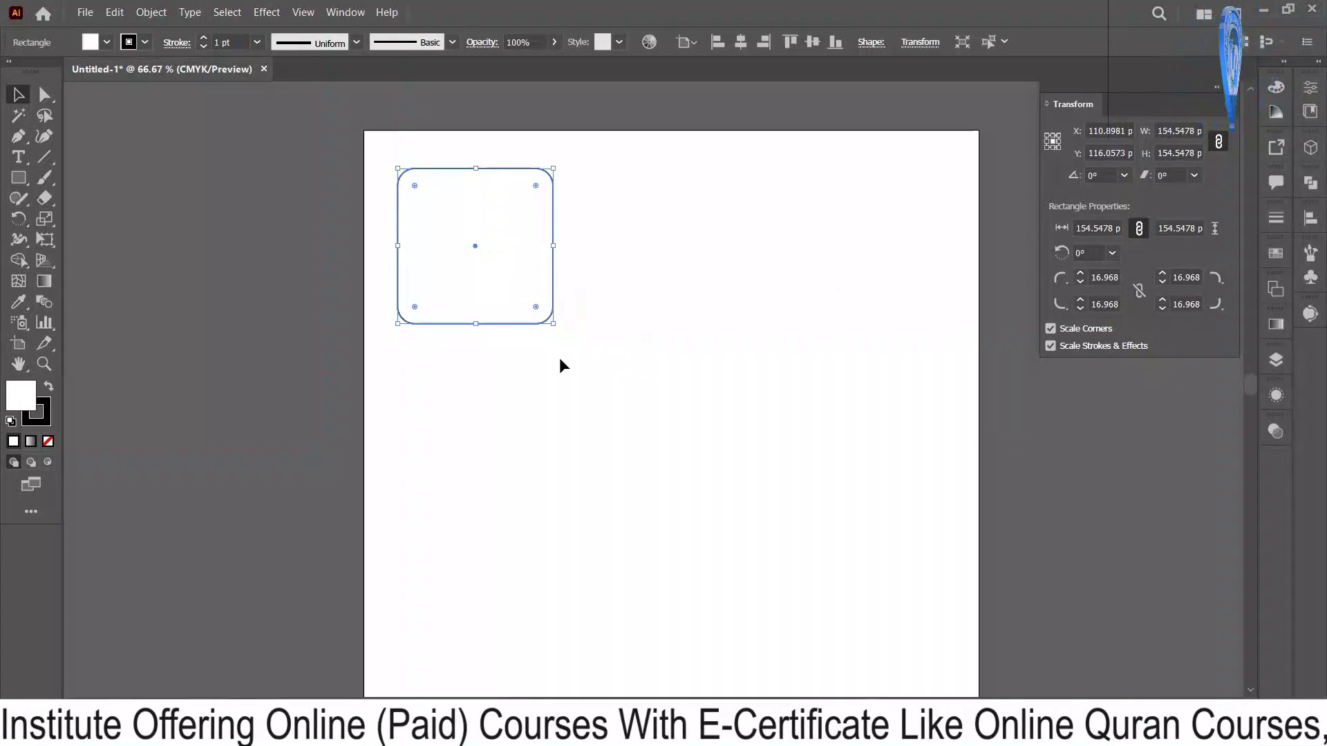
{"action": "left_click_drag", "start_coordinate": [556, 322], "coordinate": [954, 598]}
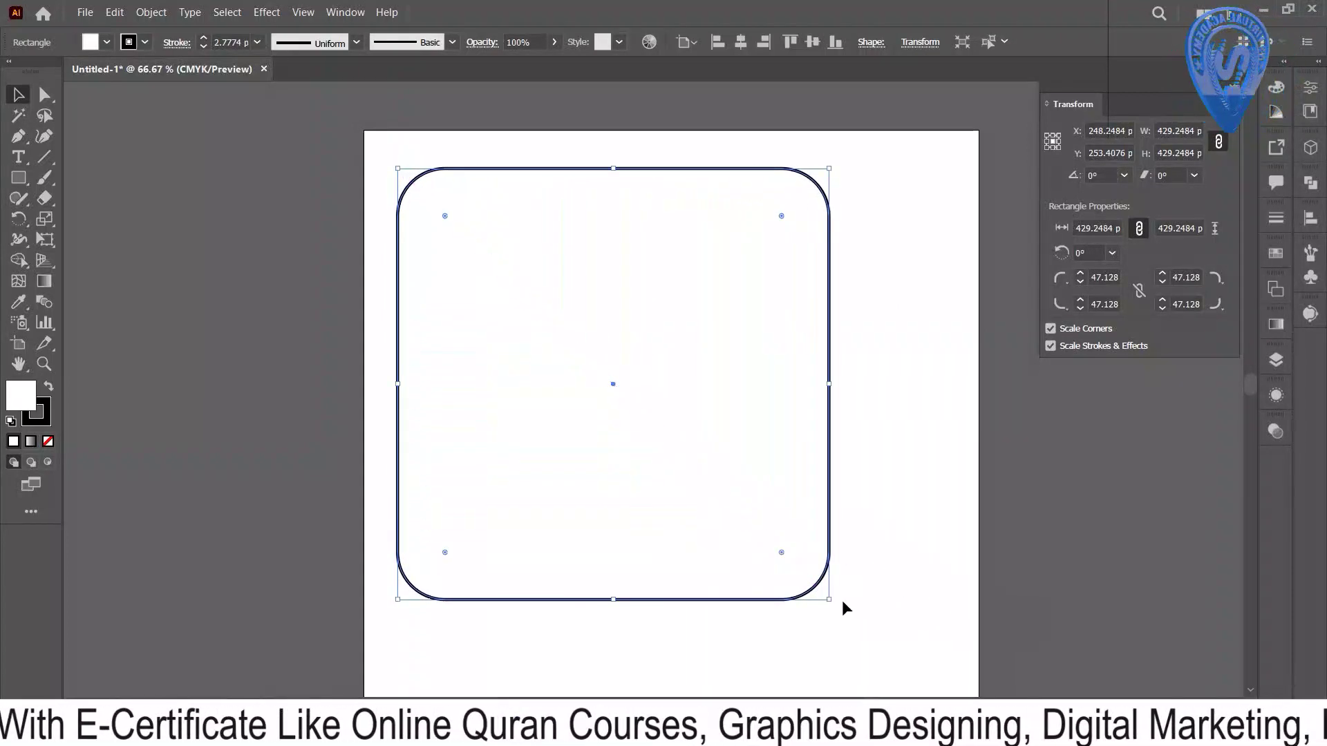
{"action": "left_click_drag", "start_coordinate": [828, 598], "coordinate": [661, 382]}
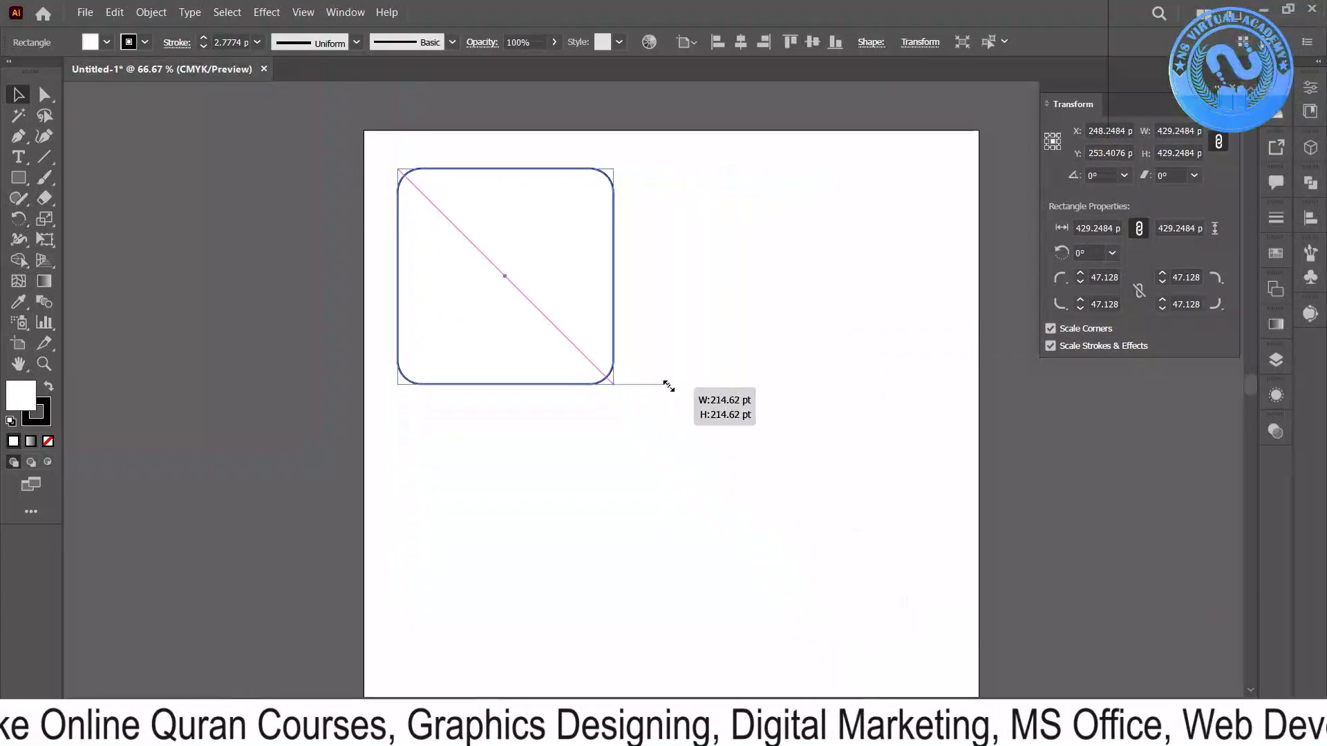
- Turn Scale Corners off, leave rotation at 0°, and dock the Transform panel
{"action": "left_click", "coordinate": [1050, 330]}
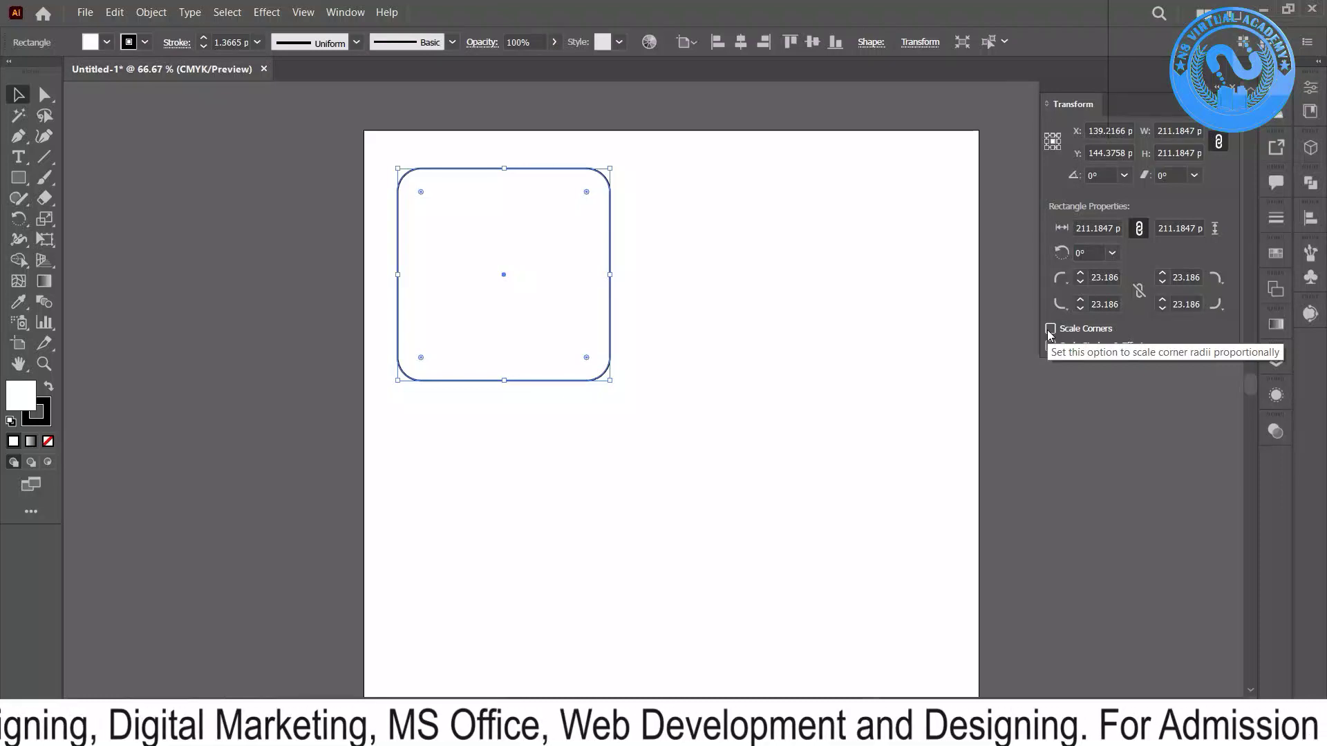
{"action": "left_click", "coordinate": [1113, 254]}
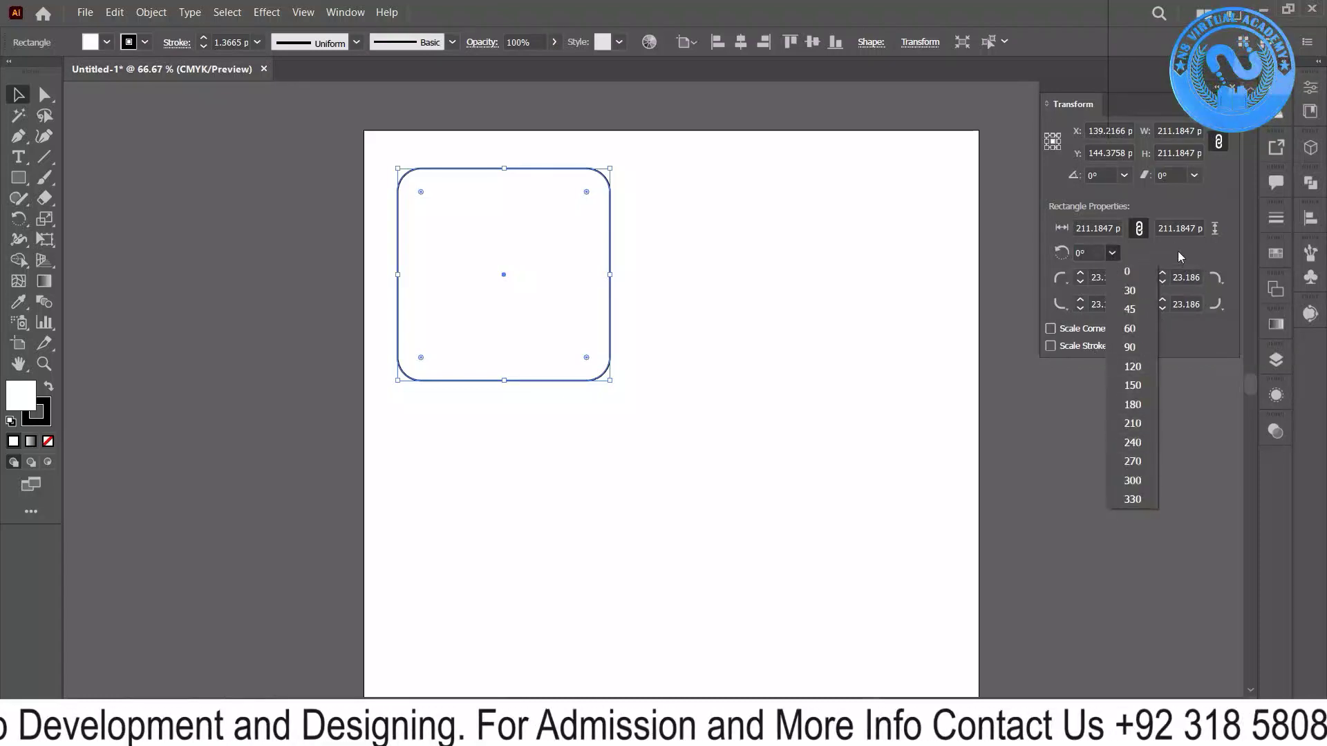
{"action": "left_click", "coordinate": [1112, 253]}
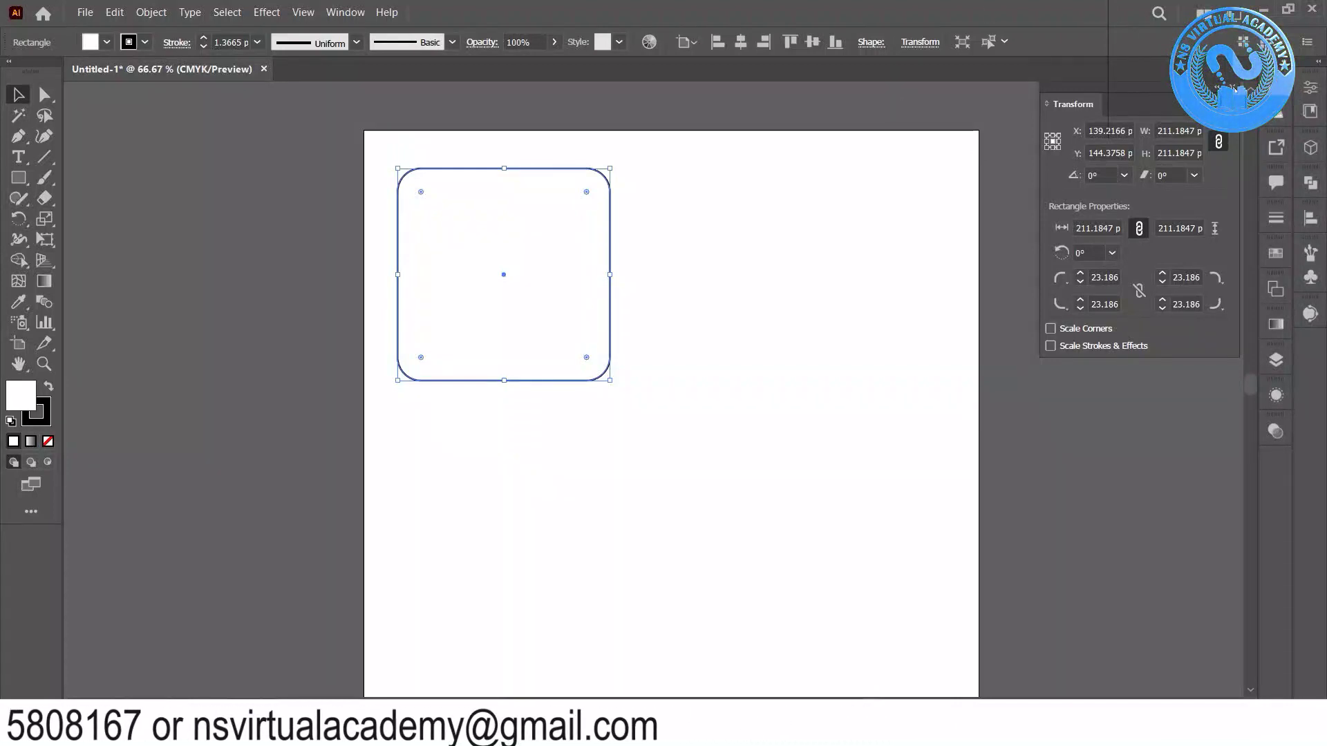
{"action": "left_click_drag", "start_coordinate": [1082, 106], "coordinate": [1312, 219]}
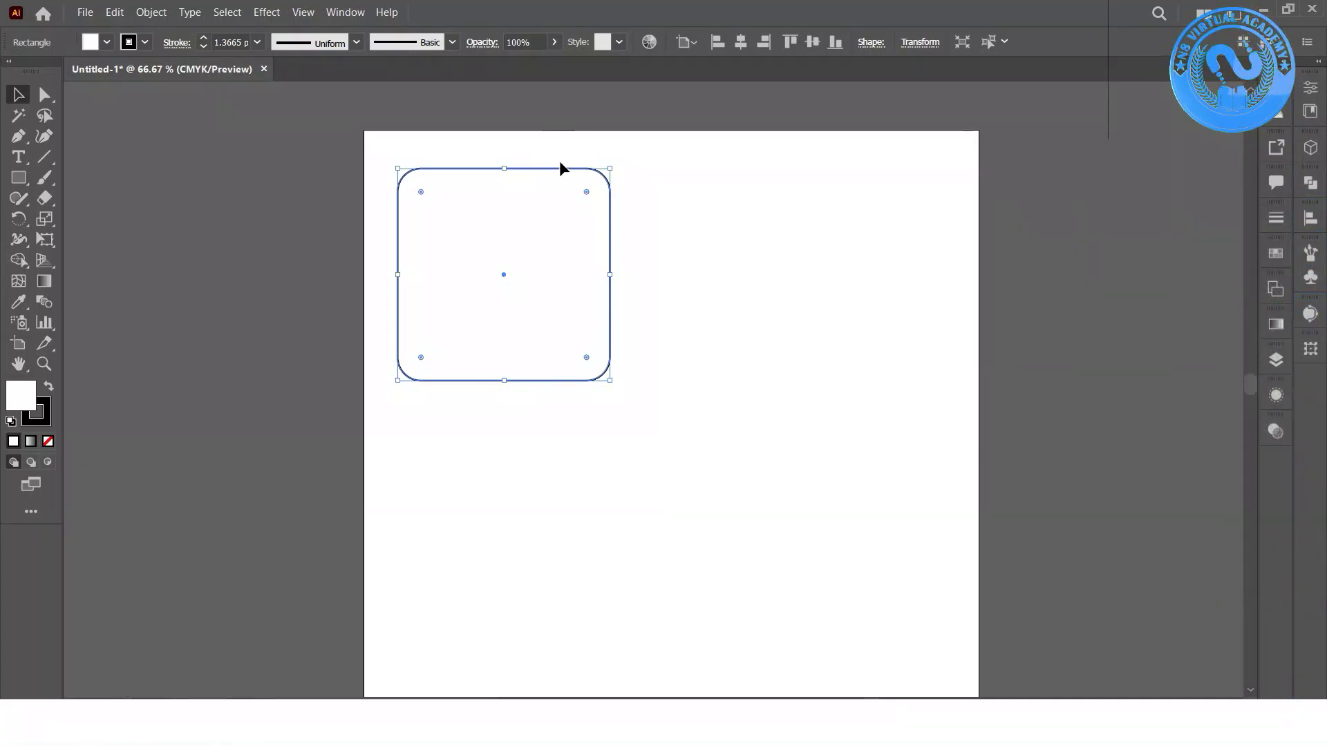
- Delete the rounded square and draw a new plain square with the Rectangle tool
{"action": "key", "text": "Delete"}
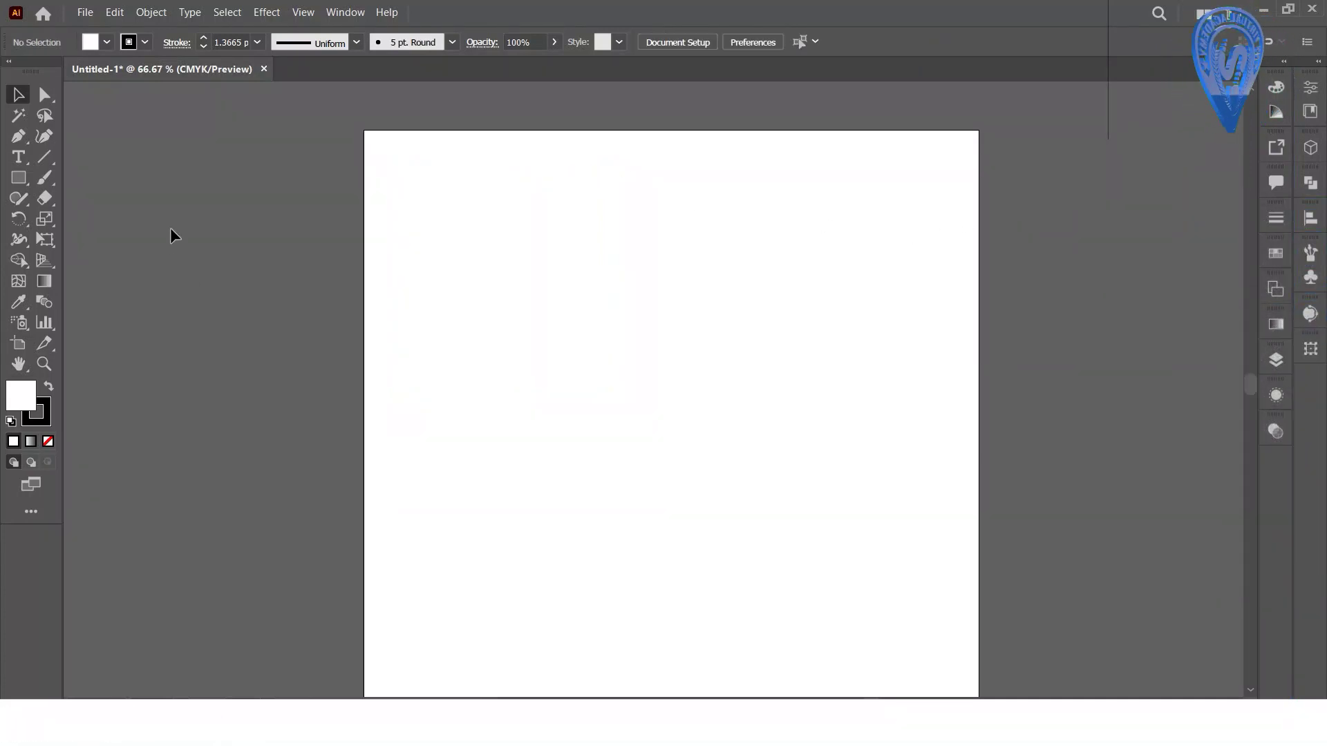
{"action": "left_click", "coordinate": [16, 179]}
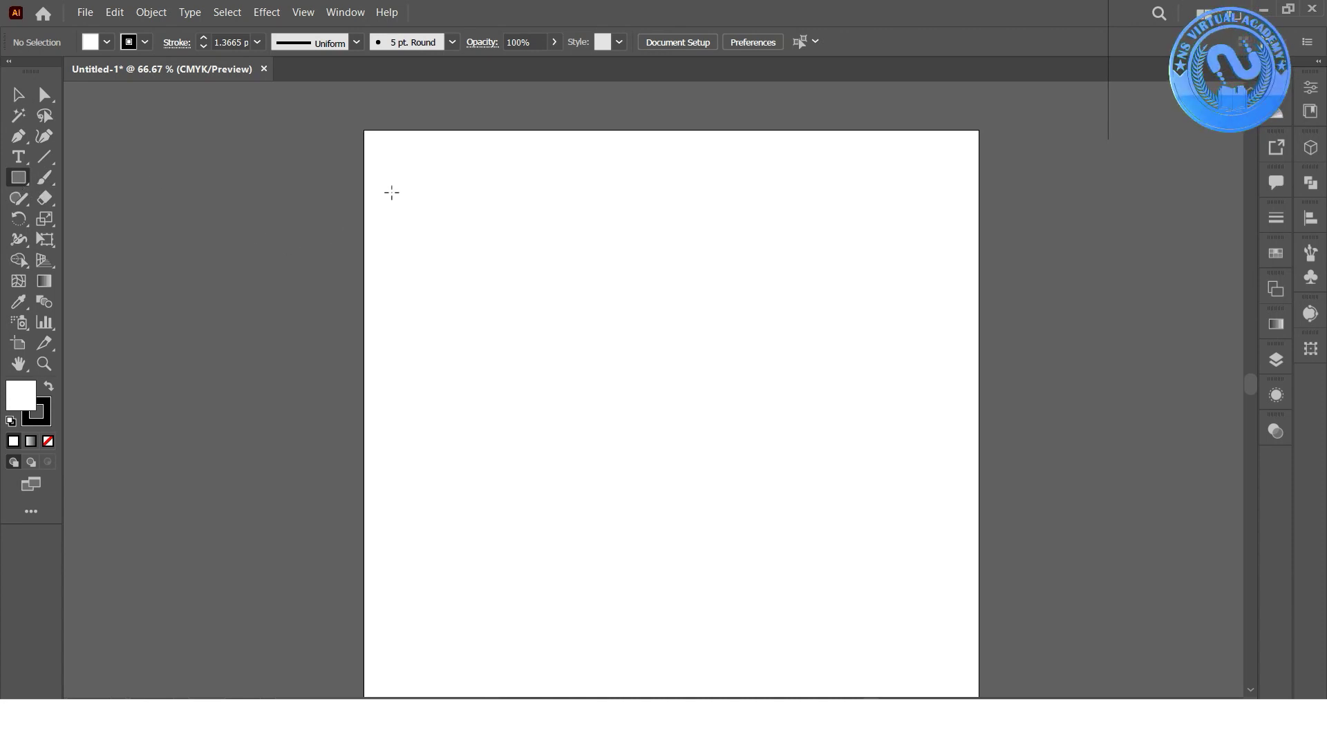
{"action": "left_click_drag", "start_coordinate": [393, 188], "coordinate": [493, 288]}
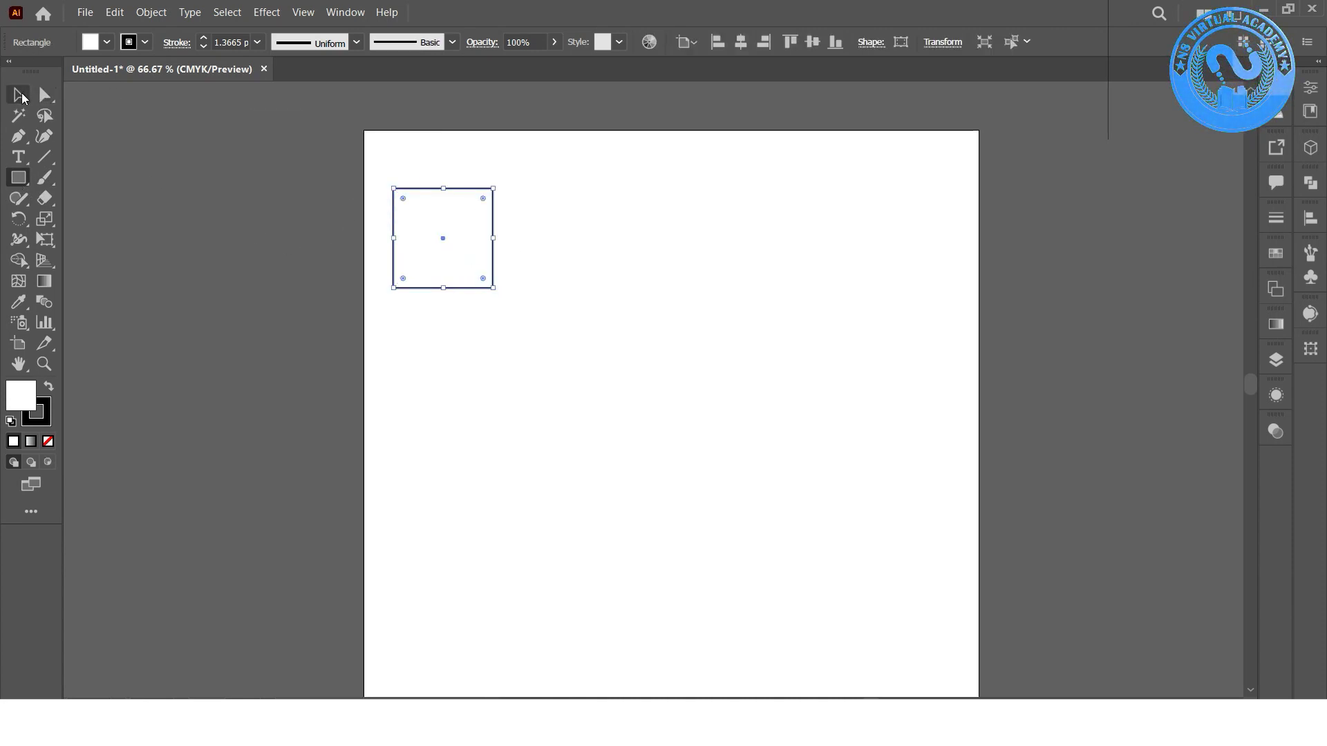
{"action": "scroll", "coordinate": [542, 281], "scroll_direction": "right", "scroll_amount": 5}
{"action": "scroll", "coordinate": [543, 282], "scroll_direction": "left", "scroll_amount": 3}
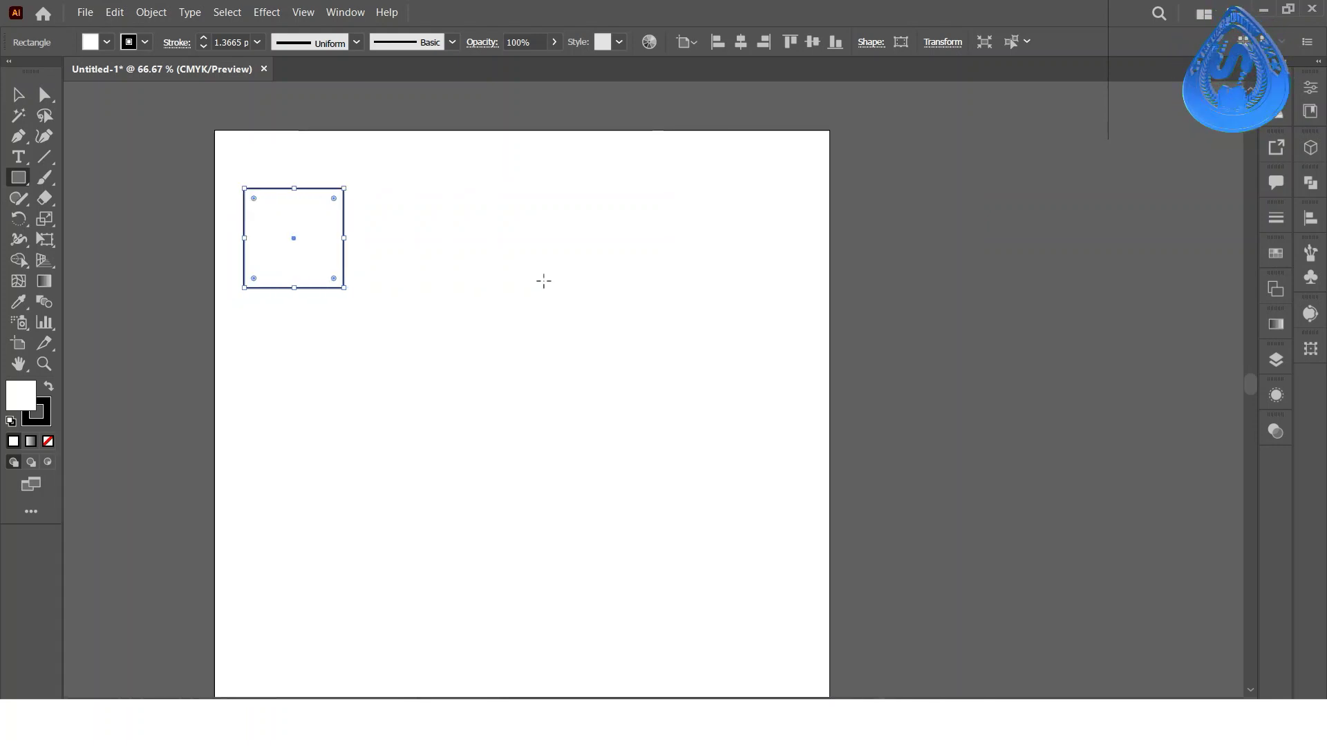
- Shrink the new square and move it up near the artboard's top-left corner
{"action": "left_click", "coordinate": [18, 95]}
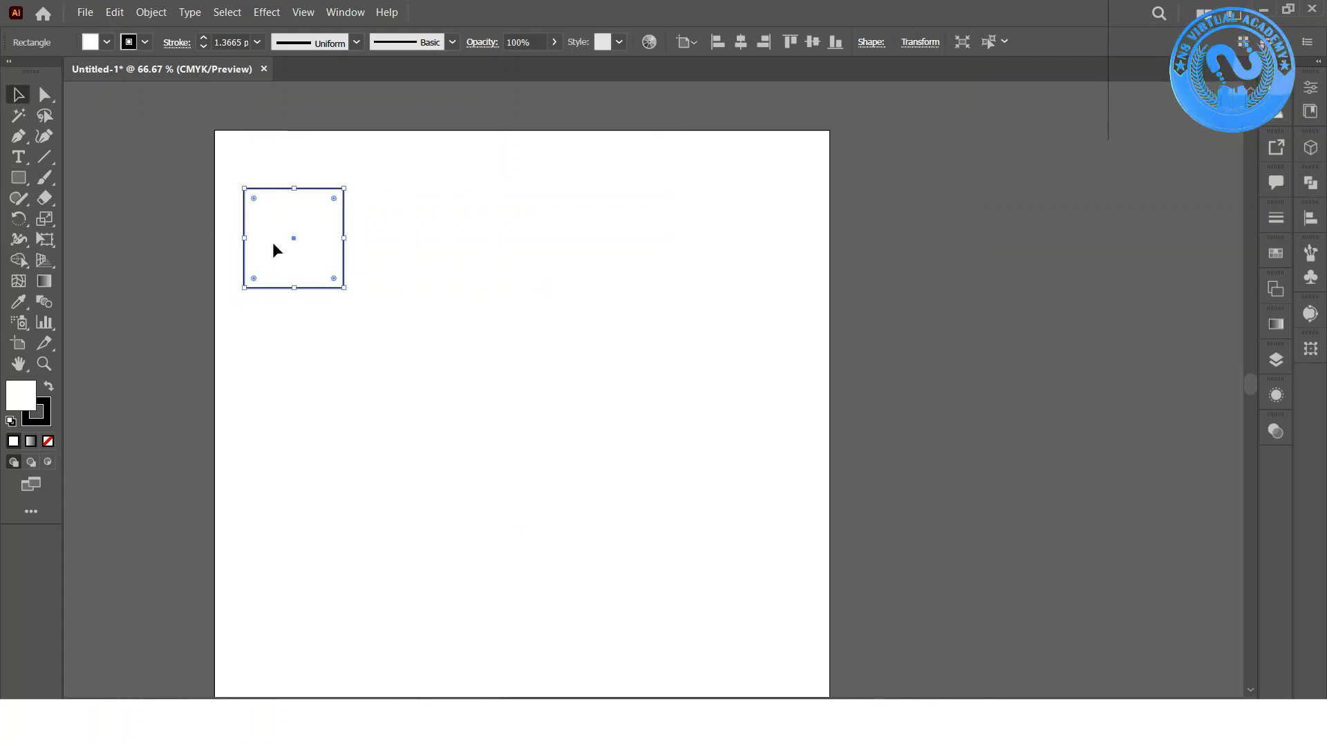
{"action": "left_click_drag", "start_coordinate": [273, 244], "coordinate": [275, 302]}
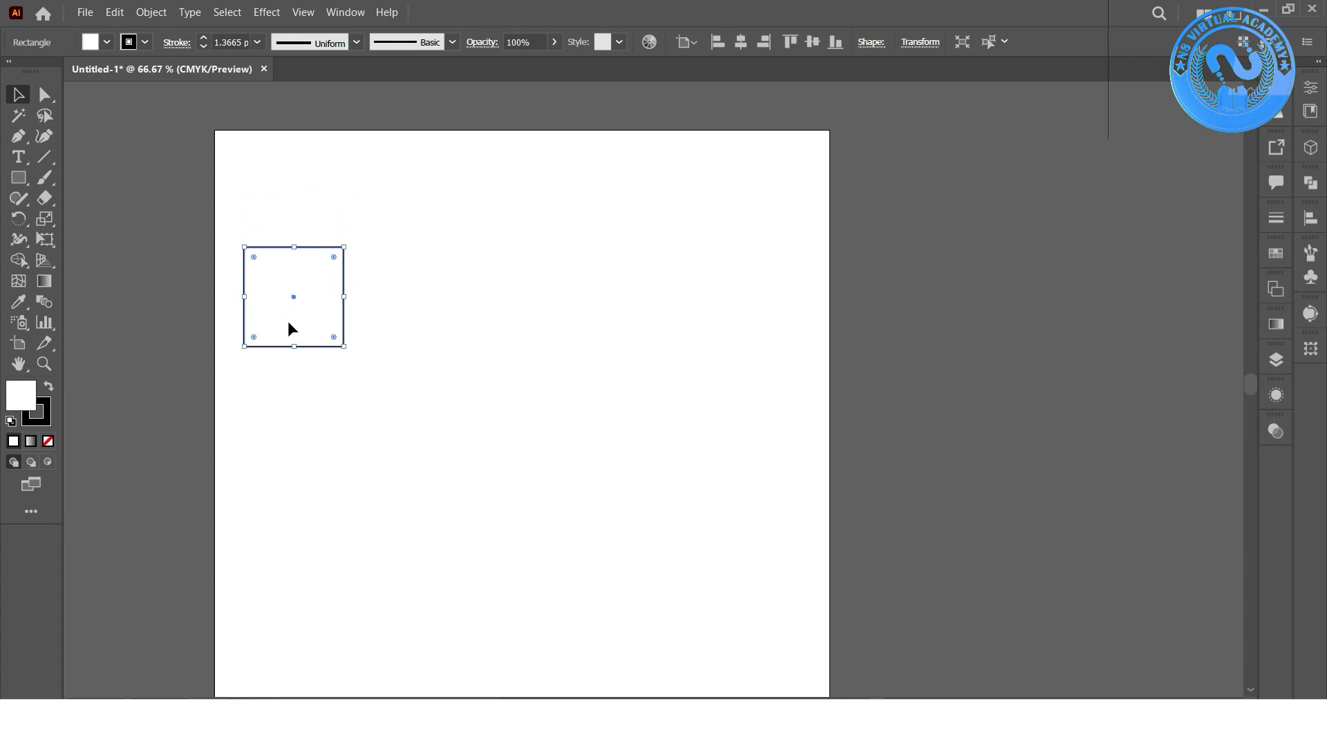
{"action": "left_click", "coordinate": [341, 349]}
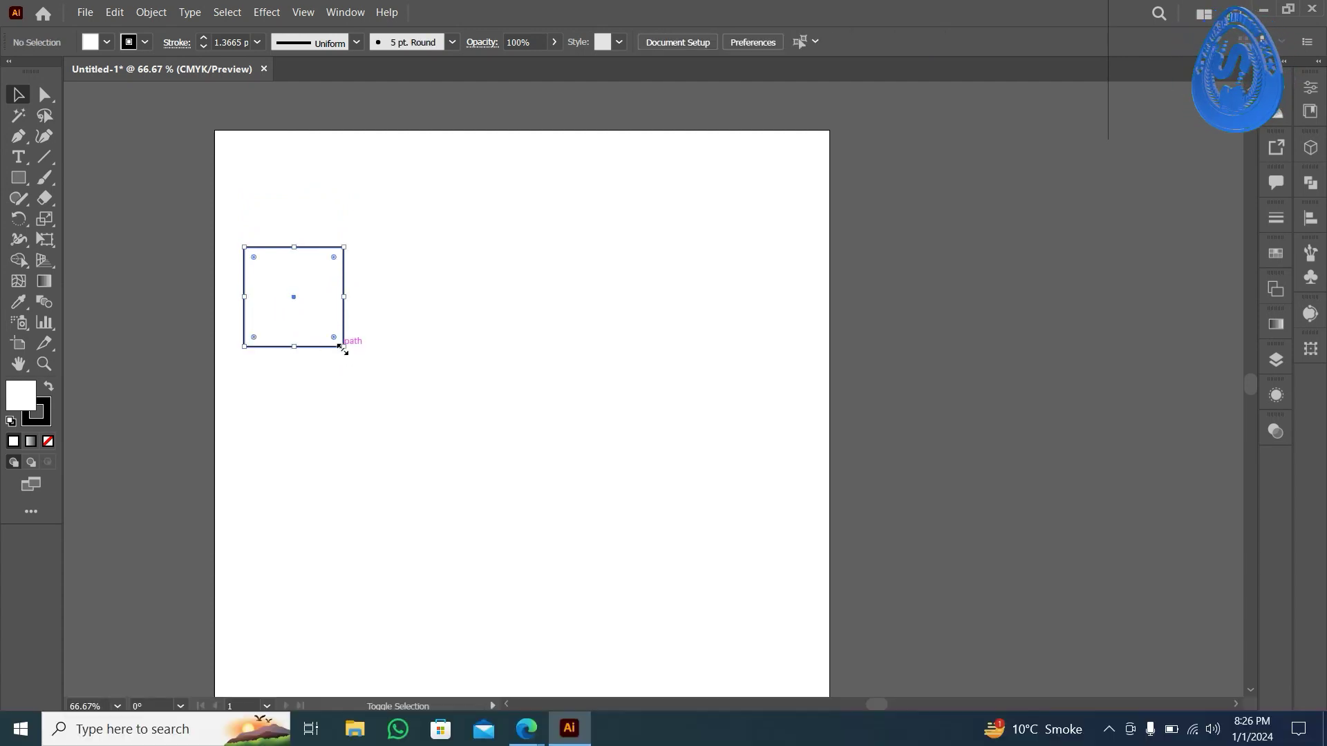
{"action": "left_click_drag", "start_coordinate": [343, 349], "coordinate": [312, 317]}
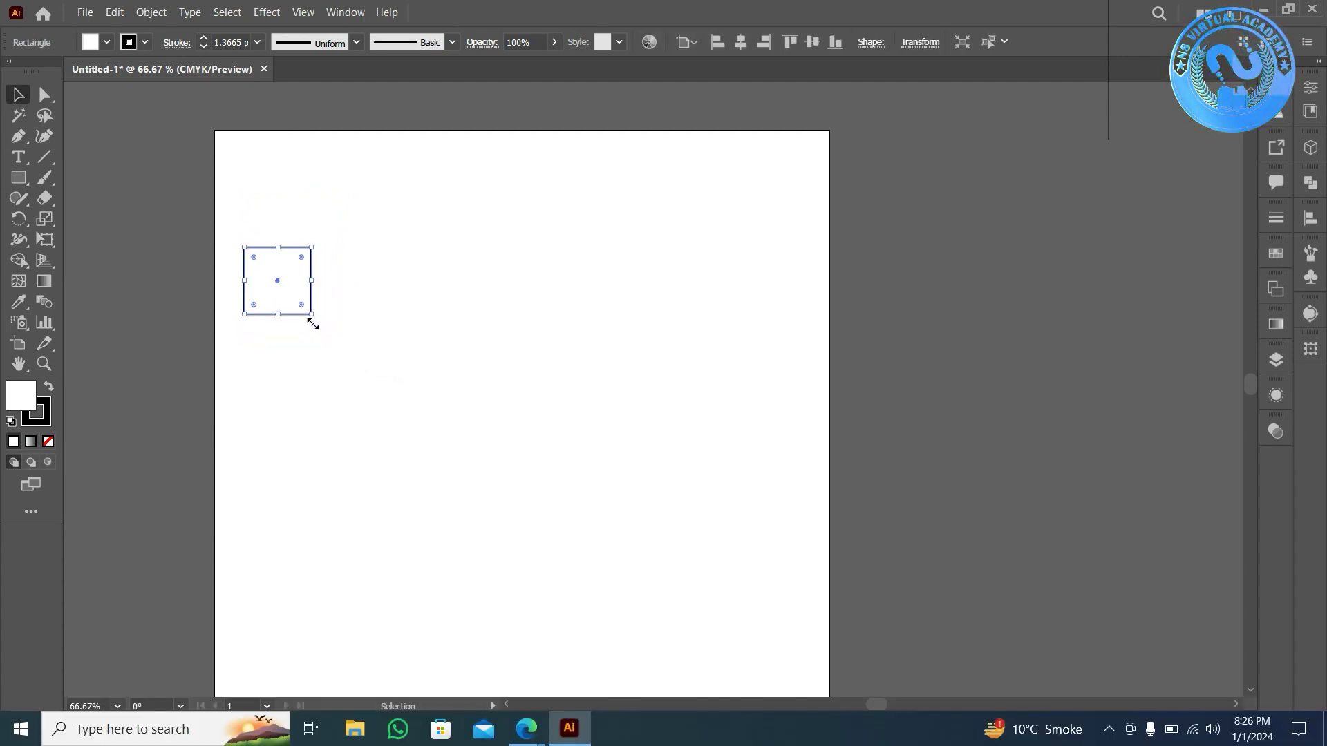
{"action": "scroll", "coordinate": [312, 324], "scroll_direction": "up", "scroll_amount": 1}
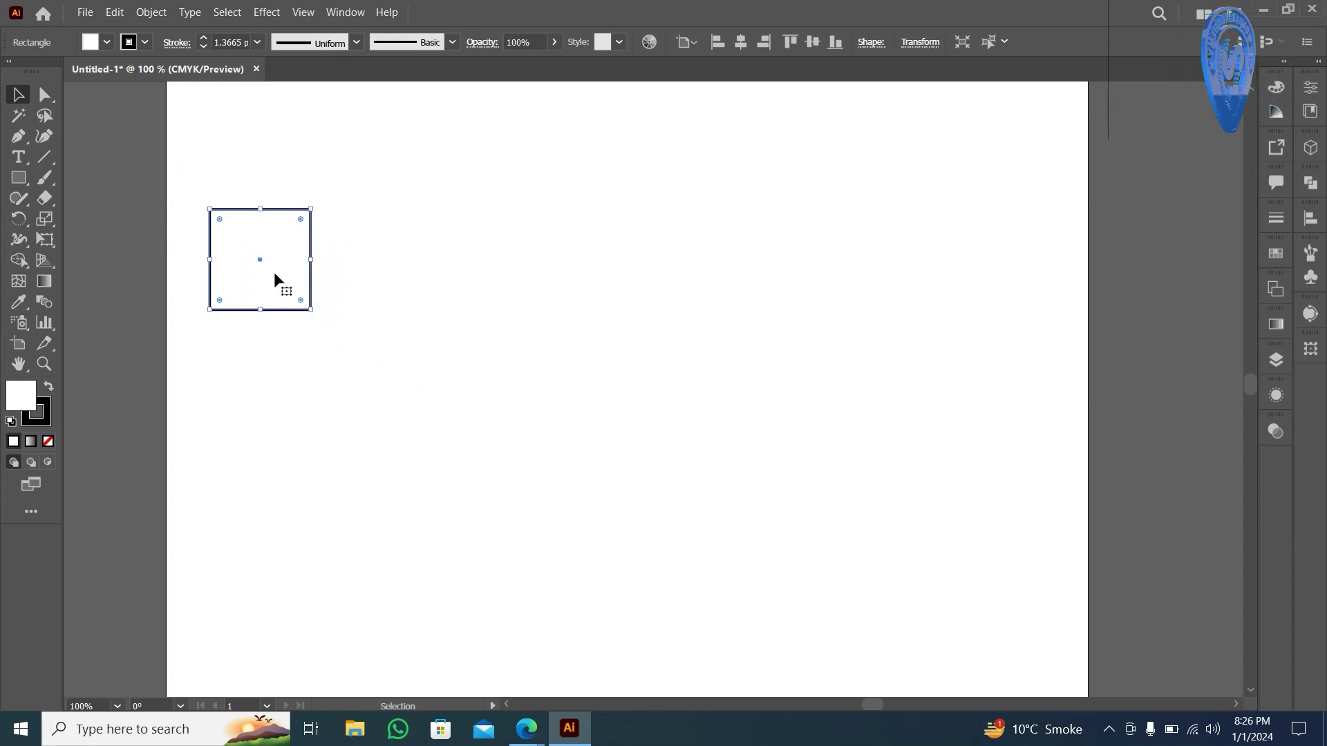
{"action": "left_click_drag", "start_coordinate": [275, 271], "coordinate": [292, 162]}
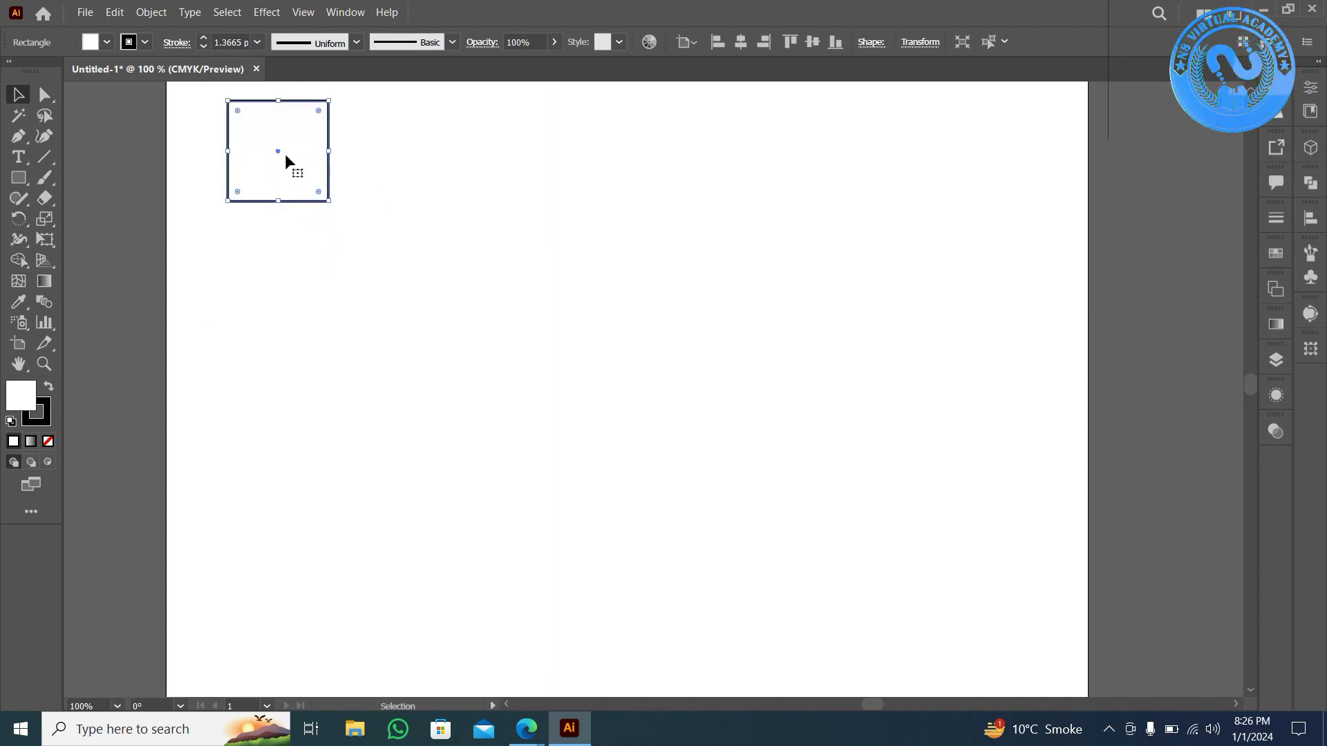
- Duplicate the square to the right and shrink the two right-hand squares together
{"action": "mouse_move", "coordinate": [285, 157]}
{"action": "left_mouse_down"}
{"action": "mouse_move", "coordinate": [474, 200]}
{"action": "mouse_move", "coordinate": [647, 160]}
{"action": "mouse_move", "coordinate": [275, 329]}
{"action": "mouse_move", "coordinate": [486, 391]}
{"action": "mouse_move", "coordinate": [561, 318]}
{"action": "mouse_move", "coordinate": [599, 335]}
{"action": "left_mouse_up"}
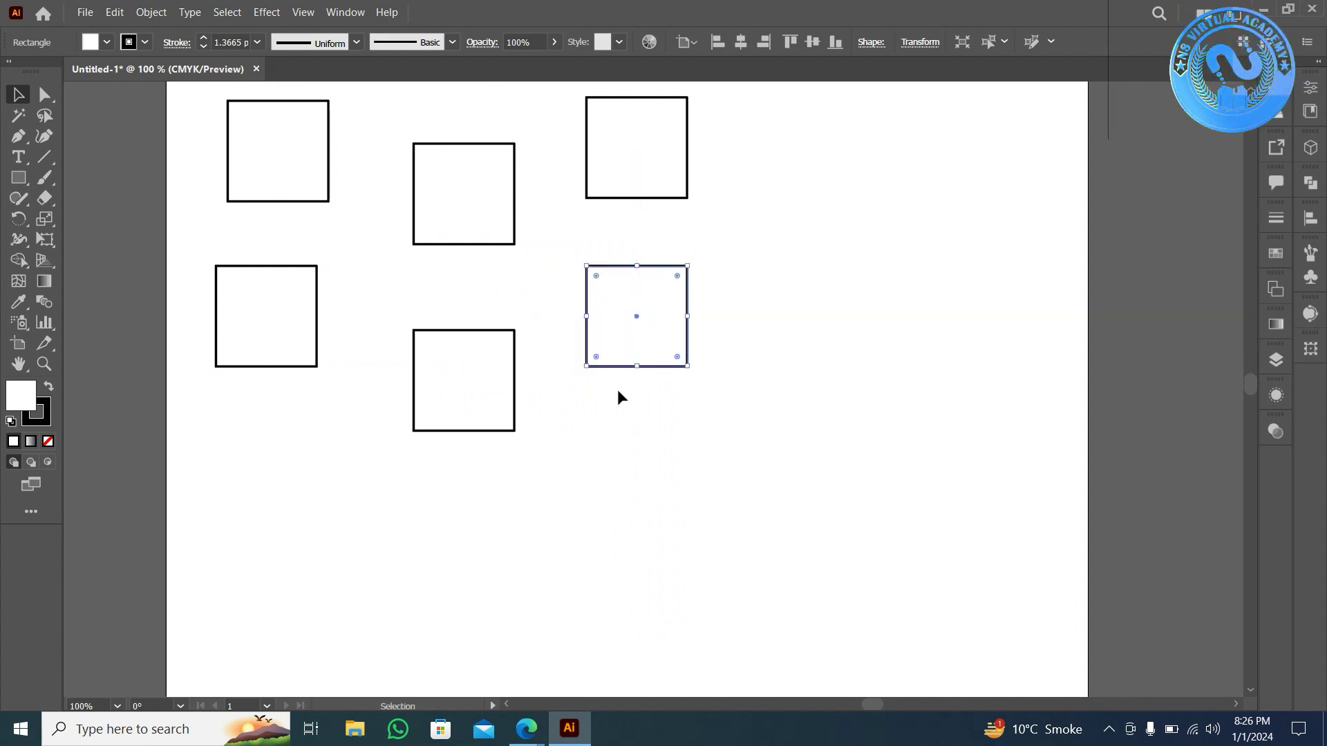
{"action": "left_click", "coordinate": [657, 463]}
{"action": "scroll", "coordinate": [665, 470], "scroll_direction": "up", "scroll_amount": 2}
{"action": "mouse_move", "coordinate": [735, 581]}
{"action": "left_mouse_down"}
{"action": "mouse_move", "coordinate": [587, 155]}
{"action": "mouse_move", "coordinate": [599, 156]}
{"action": "left_mouse_up"}
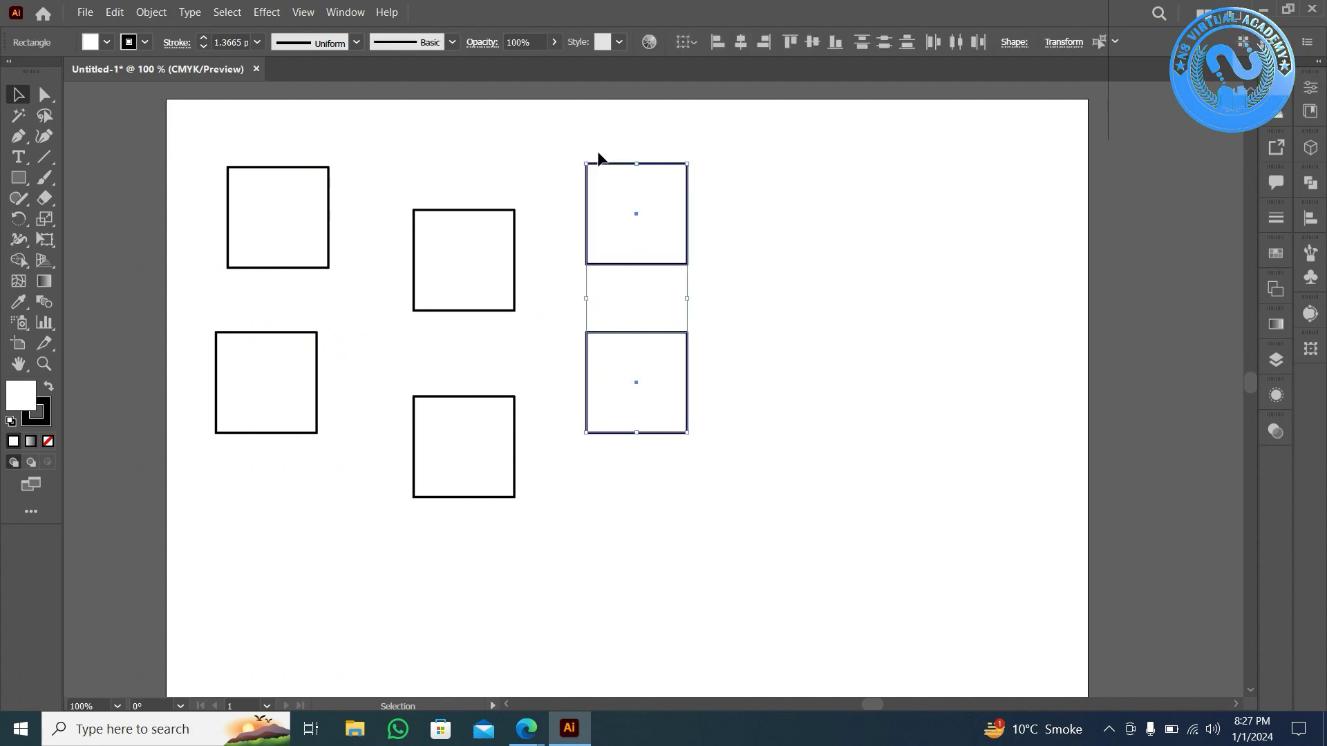
{"action": "left_click_drag", "start_coordinate": [686, 165], "coordinate": [646, 212]}
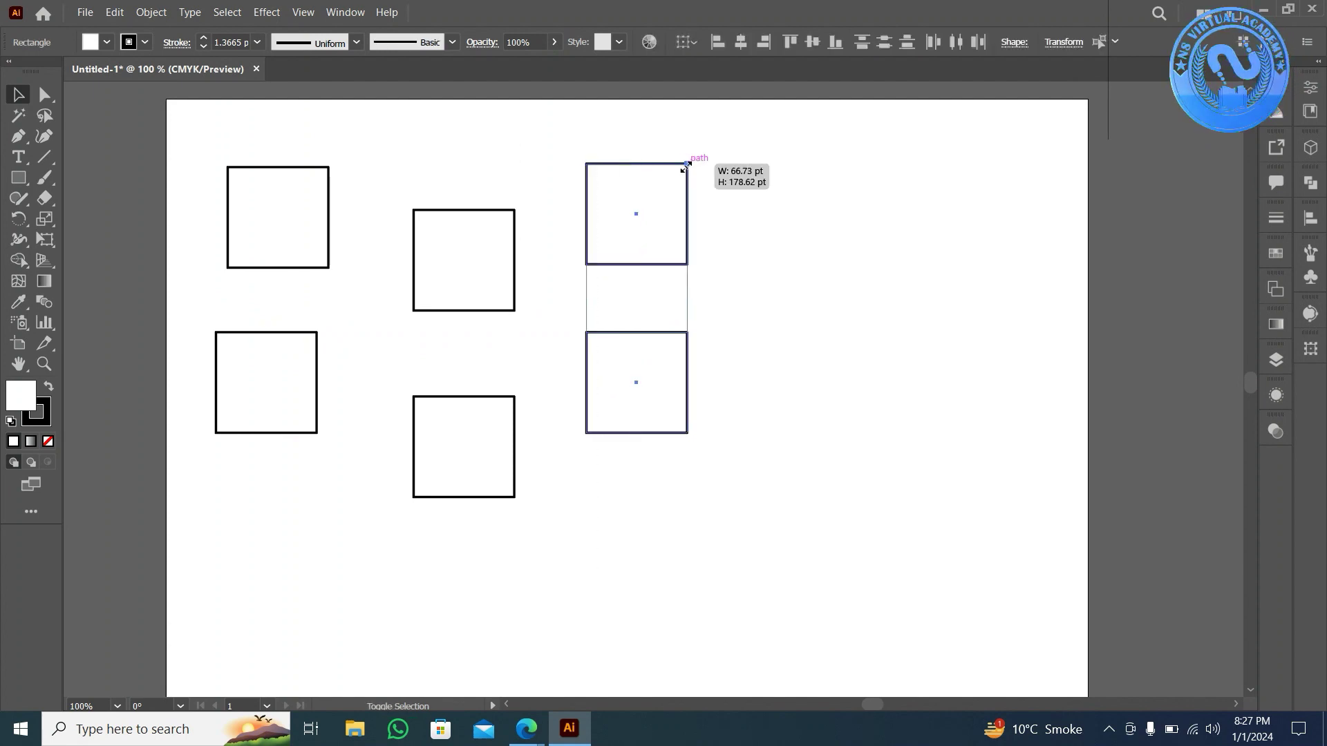
- Enlarge the two middle squares from their centres, then marquee-select all six squares
{"action": "left_click_drag", "start_coordinate": [519, 187], "coordinate": [463, 446]}
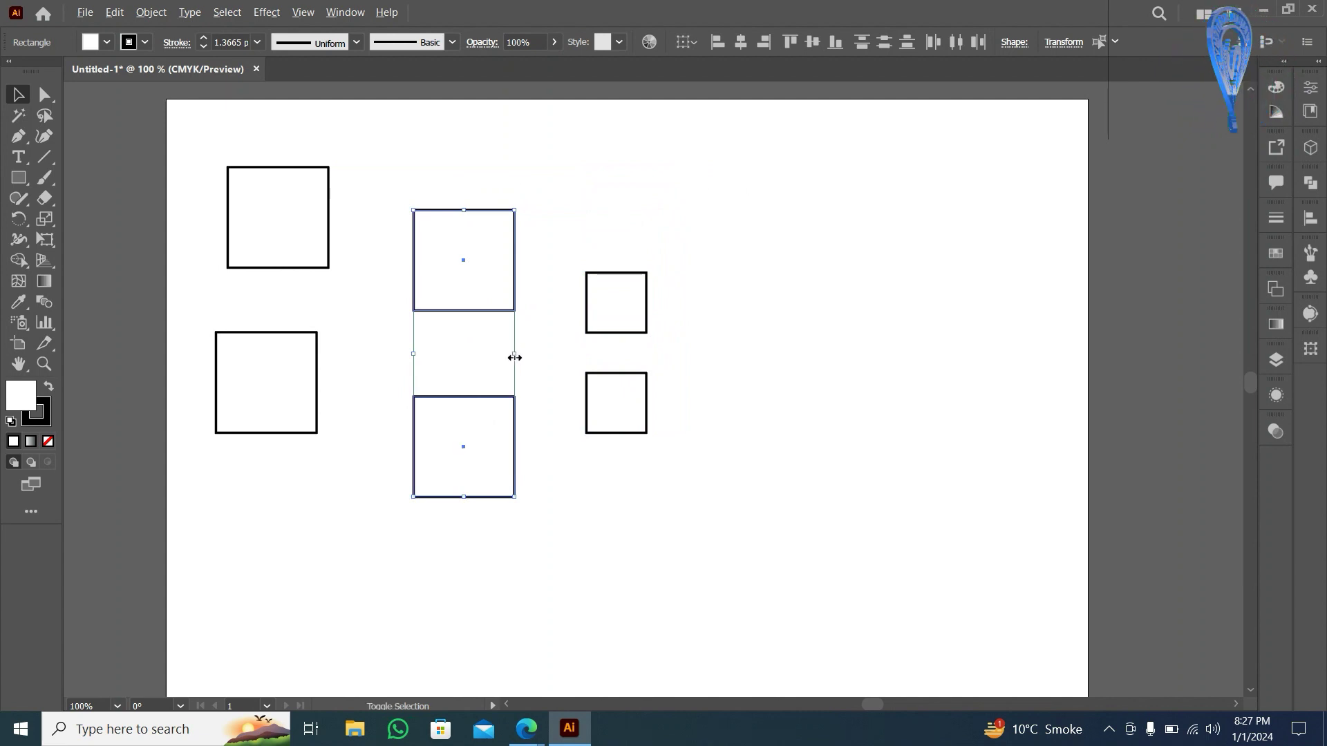
{"action": "left_click_drag", "start_coordinate": [515, 357], "coordinate": [539, 359]}
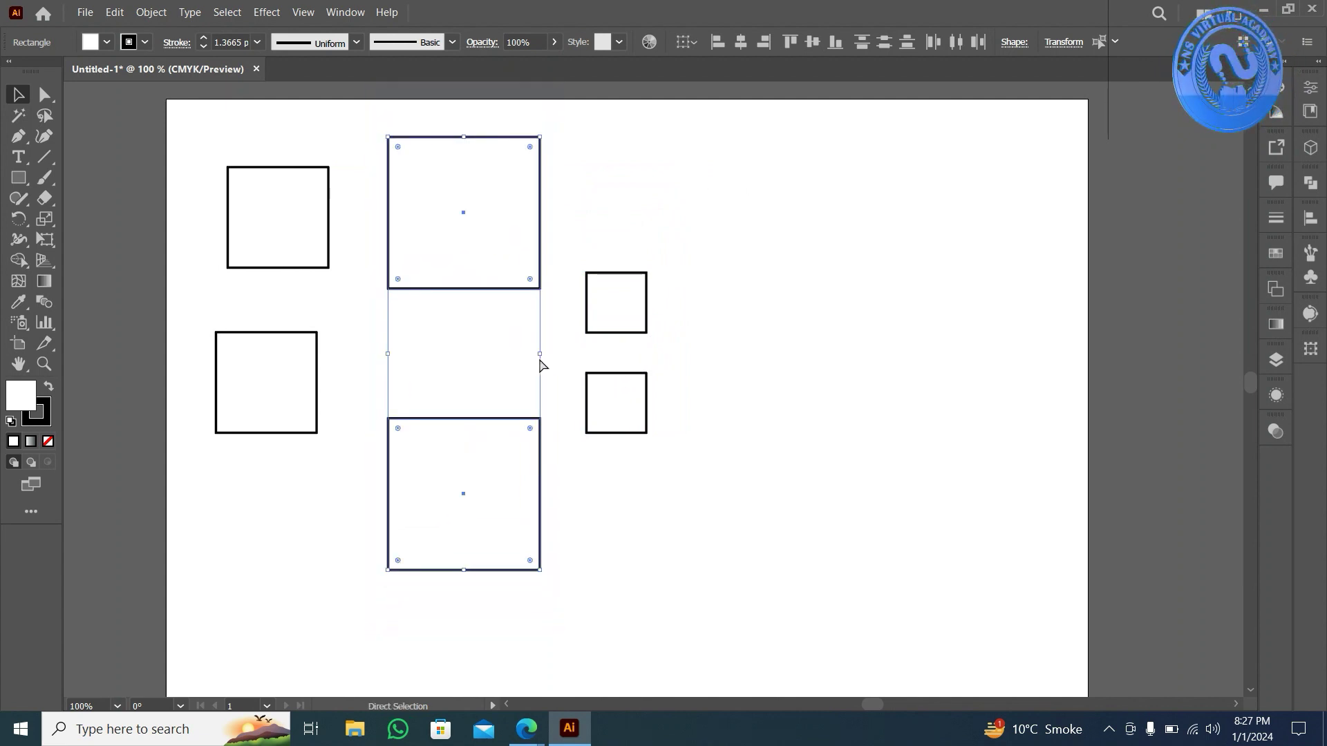
{"action": "scroll", "coordinate": [542, 358], "scroll_direction": "down", "scroll_amount": 1}
{"action": "scroll", "coordinate": [540, 358], "scroll_direction": "down", "scroll_amount": 3}
{"action": "left_click", "coordinate": [719, 344]}
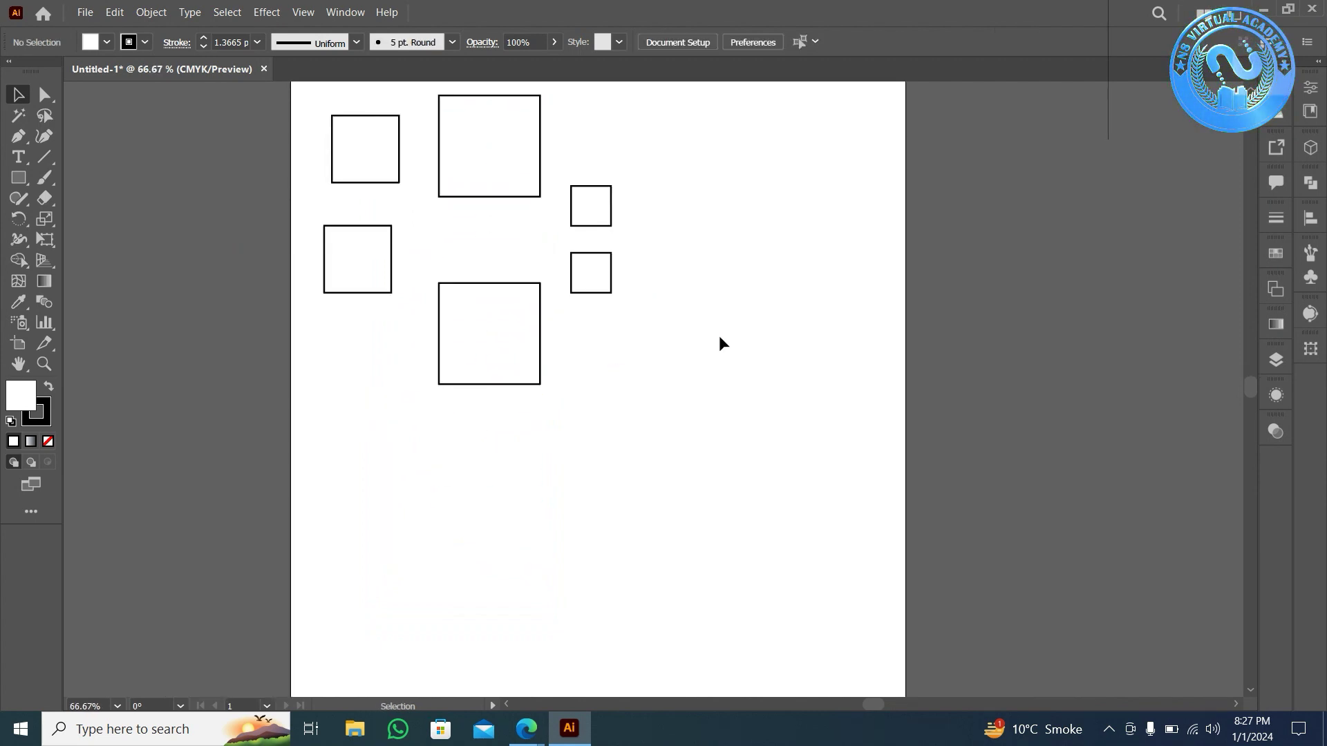
{"action": "scroll", "coordinate": [719, 337], "scroll_direction": "up", "scroll_amount": 3}
{"action": "left_click_drag", "start_coordinate": [714, 178], "coordinate": [334, 528]}
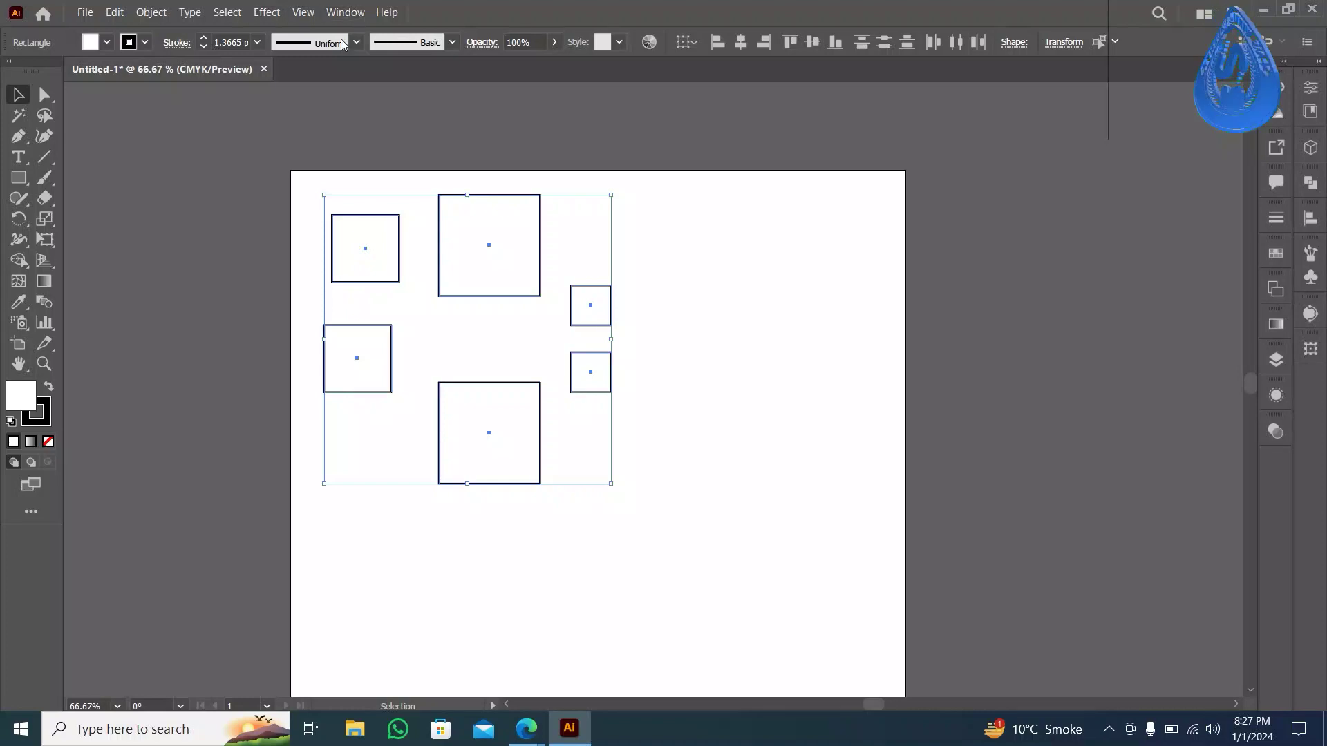
- Open Transform Each for the six squares, cancel it unchanged, and show the Transform panel
{"action": "right_click", "coordinate": [378, 254]}
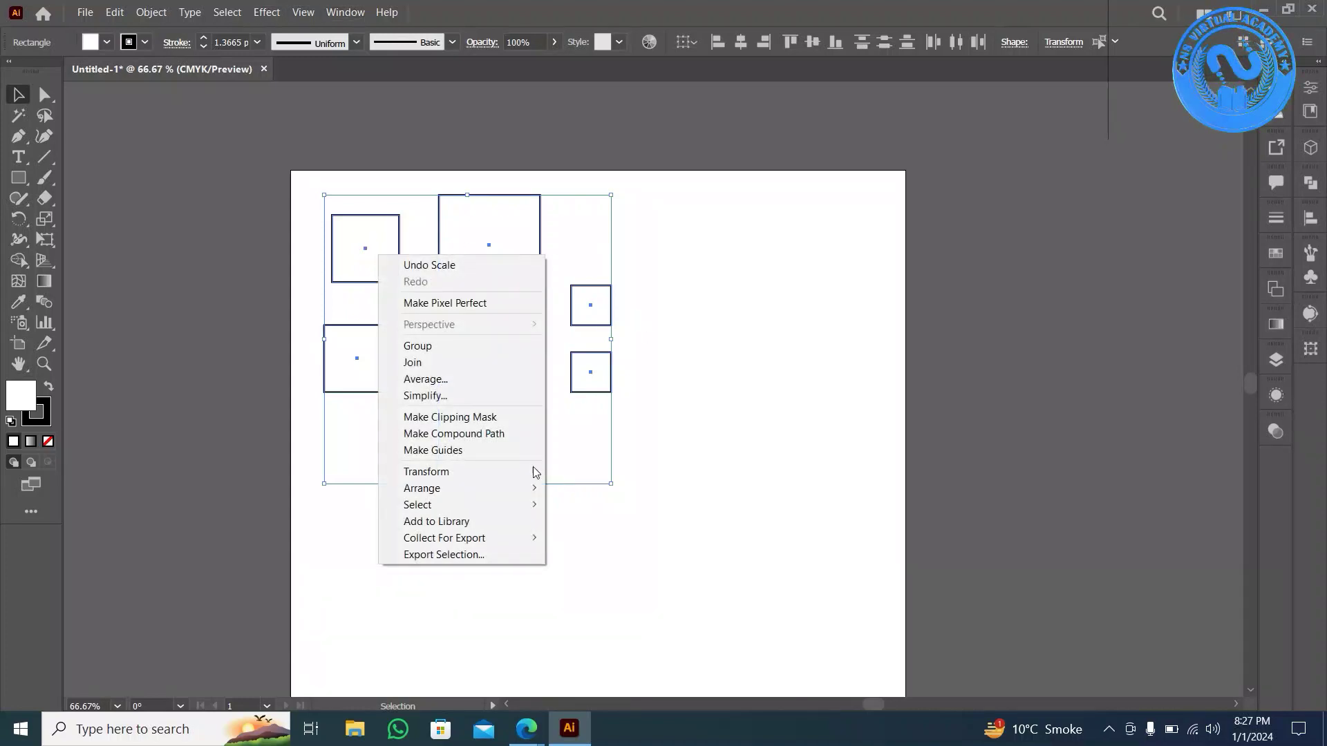
{"action": "mouse_move", "coordinate": [425, 471]}
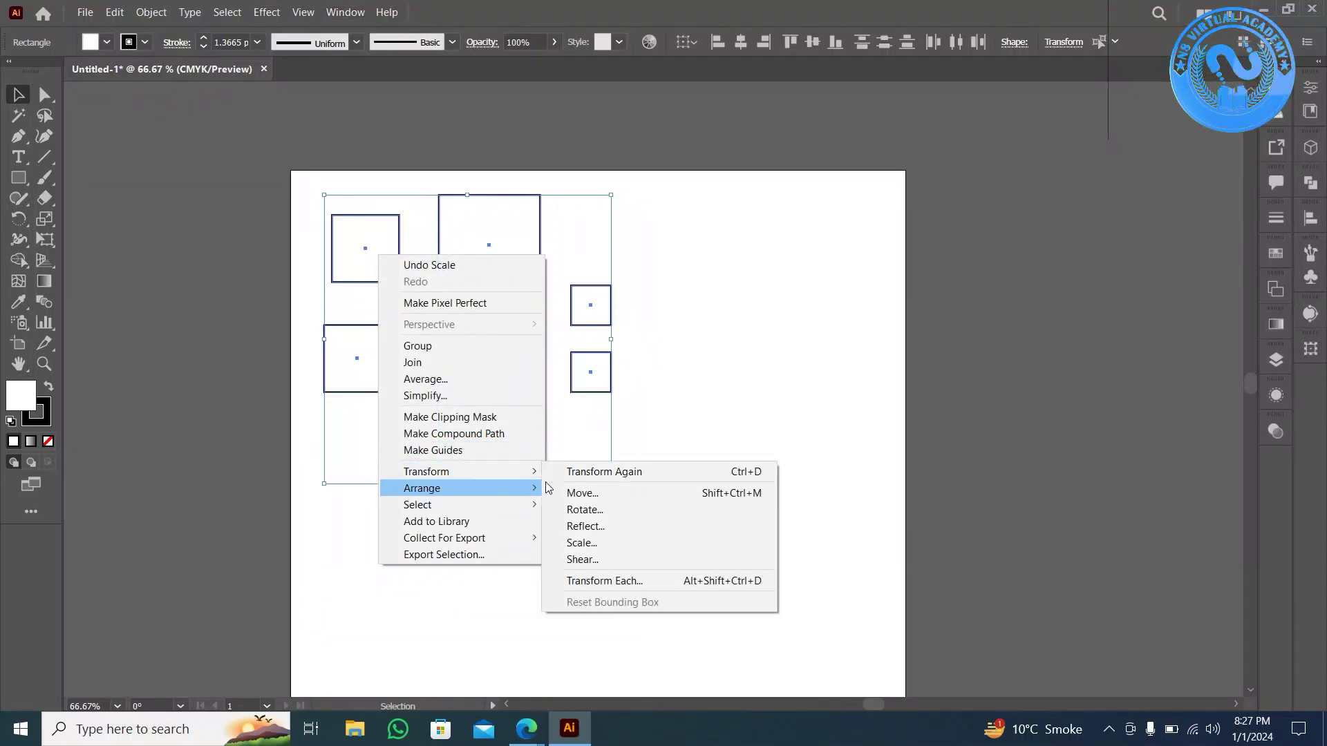
{"action": "left_click", "coordinate": [665, 586]}
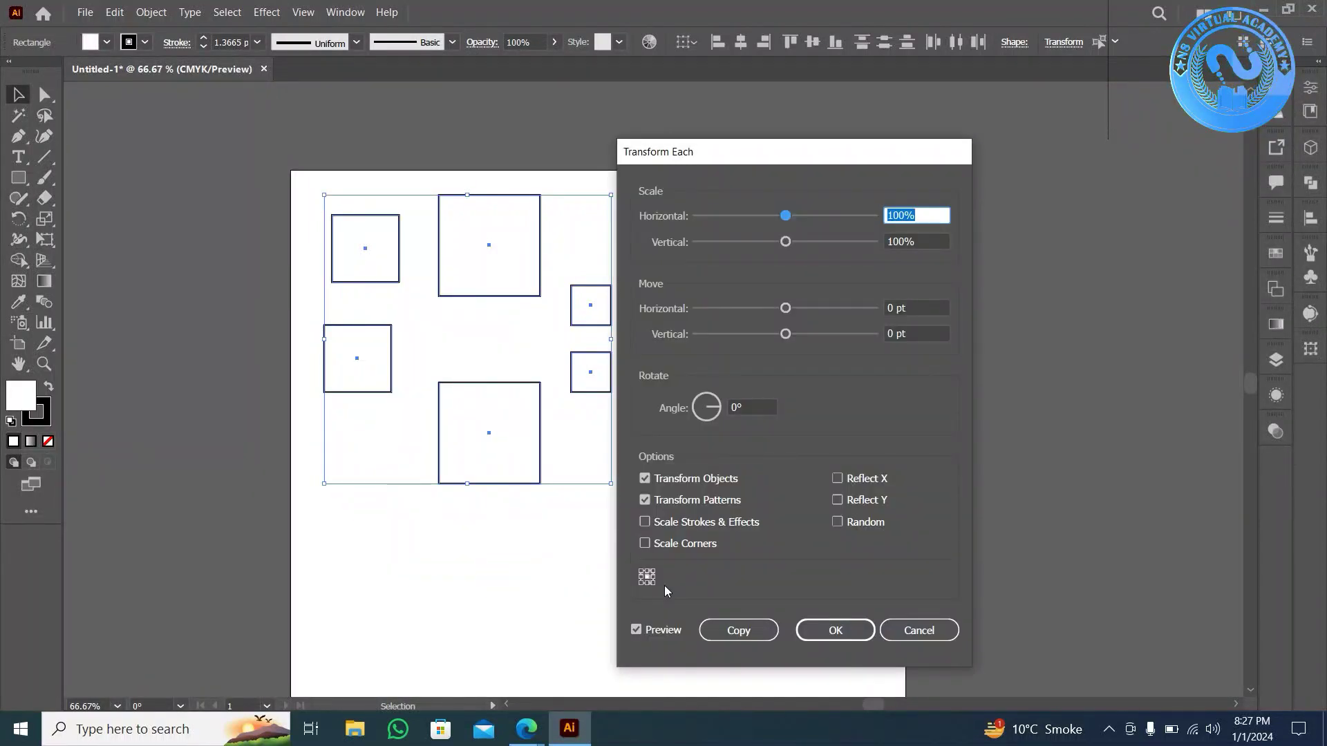
{"action": "left_click_drag", "start_coordinate": [702, 150], "coordinate": [879, 114]}
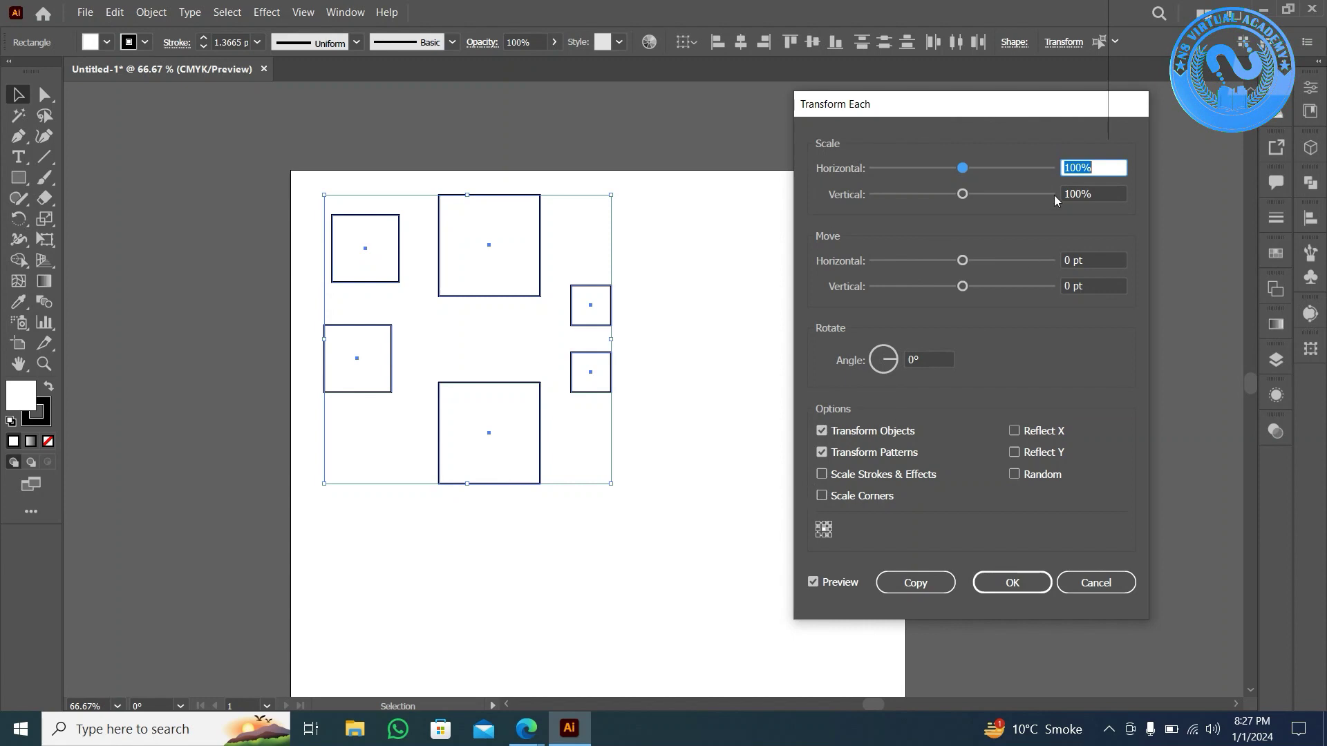
{"action": "left_click_drag", "start_coordinate": [989, 97], "coordinate": [407, 113]}
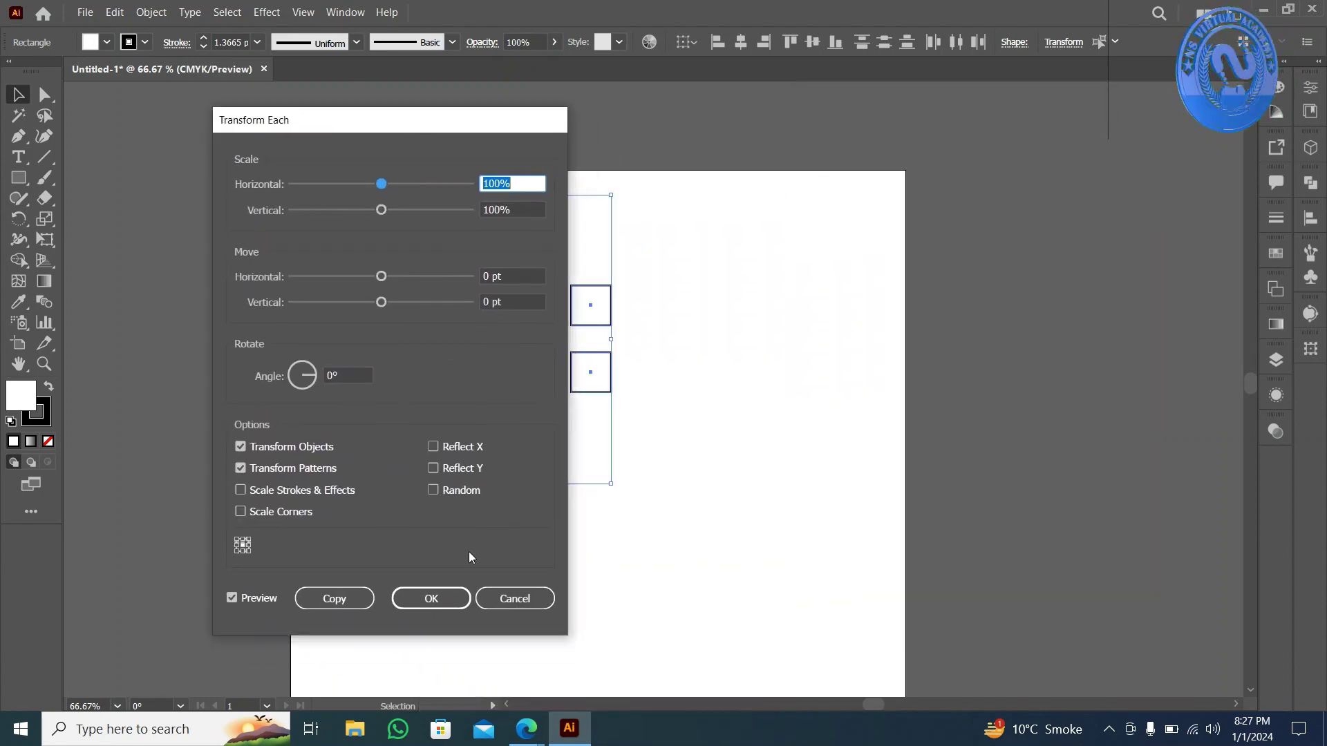
{"action": "left_click", "coordinate": [511, 606]}
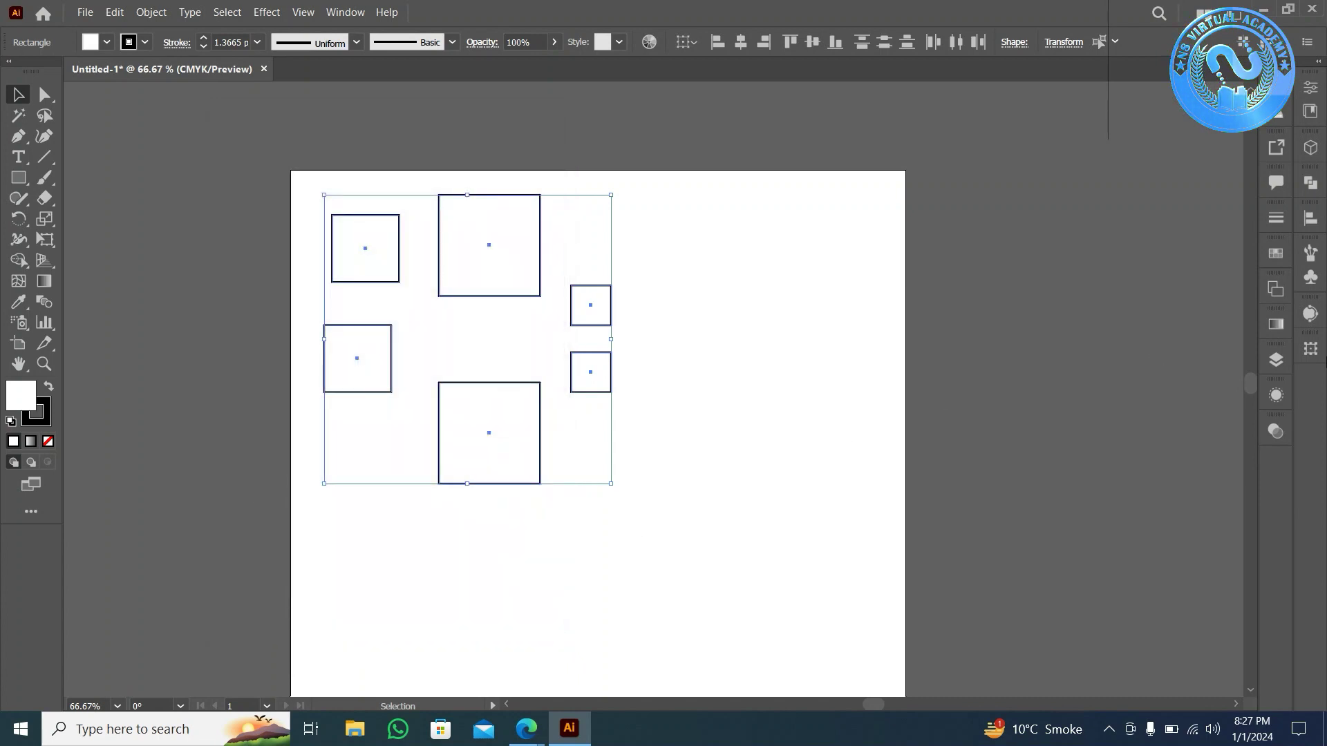
{"action": "left_click", "coordinate": [1309, 350]}
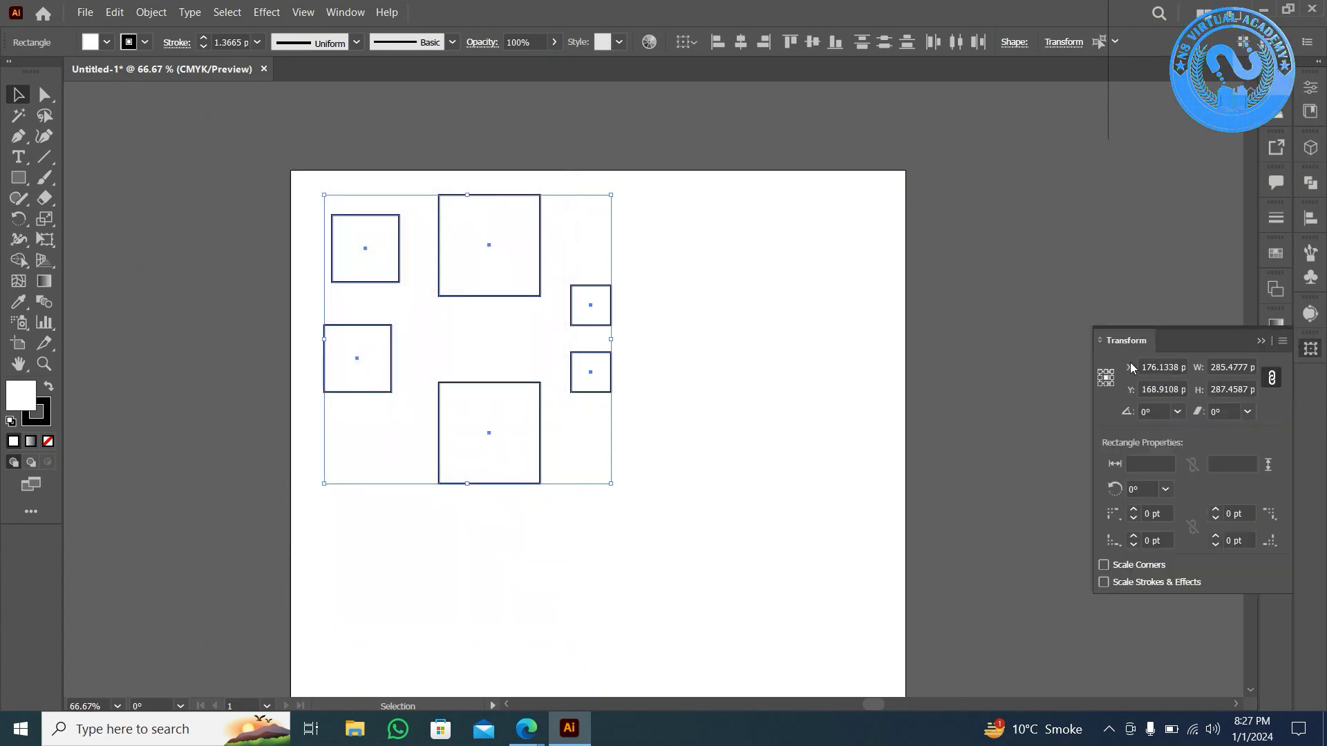
- Move the Transform panel up, reopen Transform Each for the six squares, and test Horizontal Scale
{"action": "left_click_drag", "start_coordinate": [1127, 351], "coordinate": [1076, 94]}
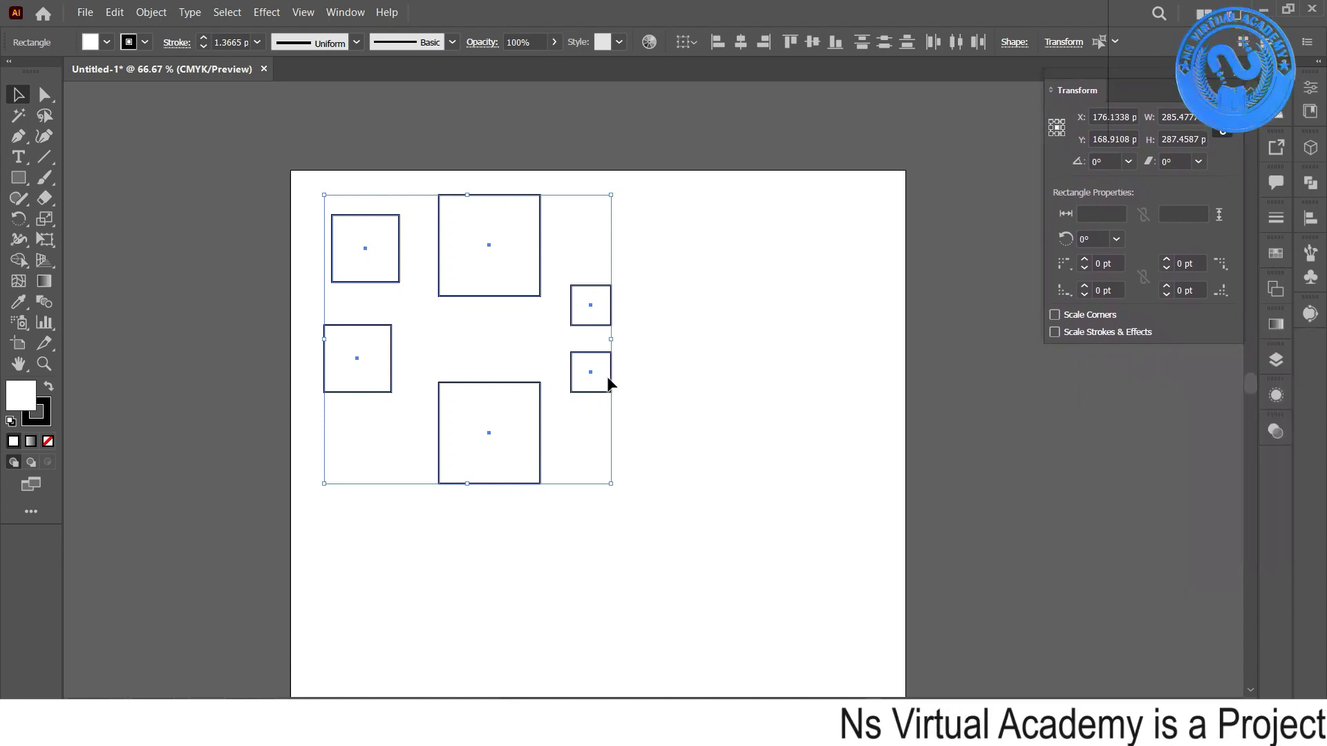
{"action": "right_click", "coordinate": [583, 392]}
{"action": "mouse_move", "coordinate": [633, 600]}
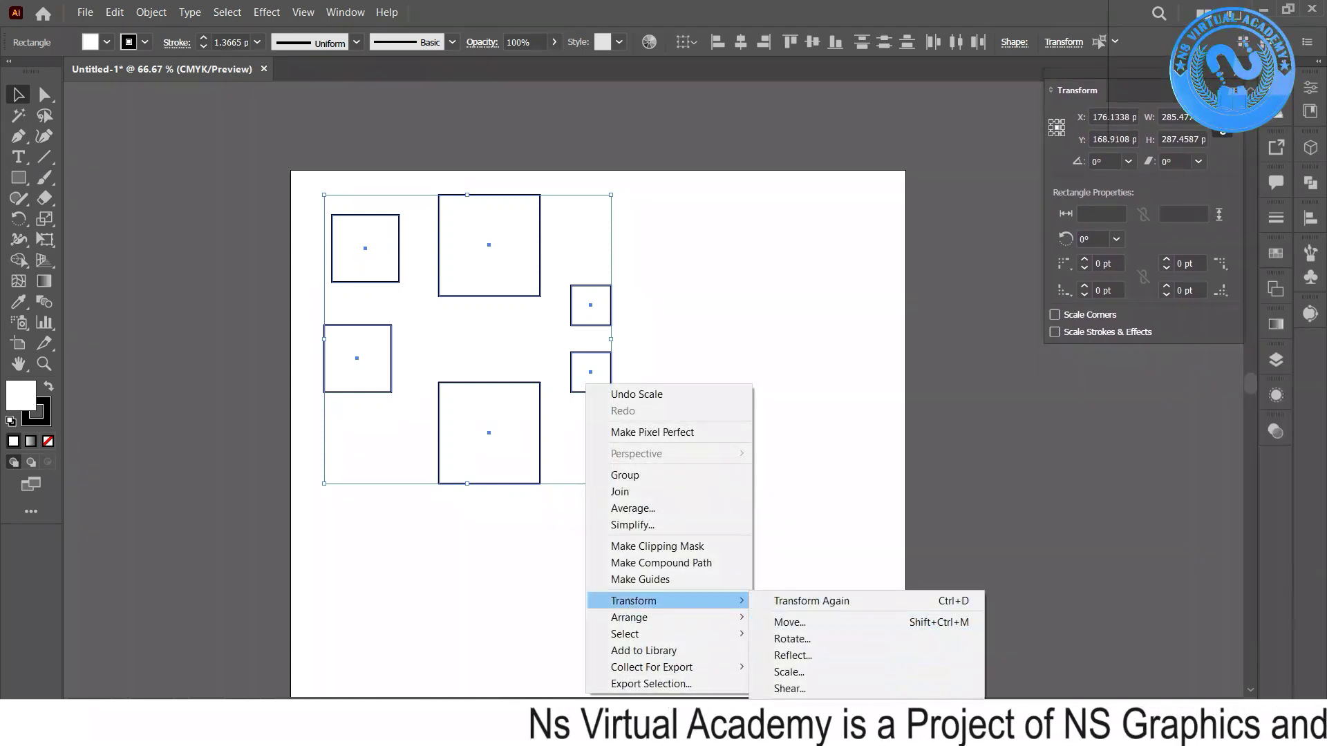
{"action": "left_click", "coordinate": [862, 701]}
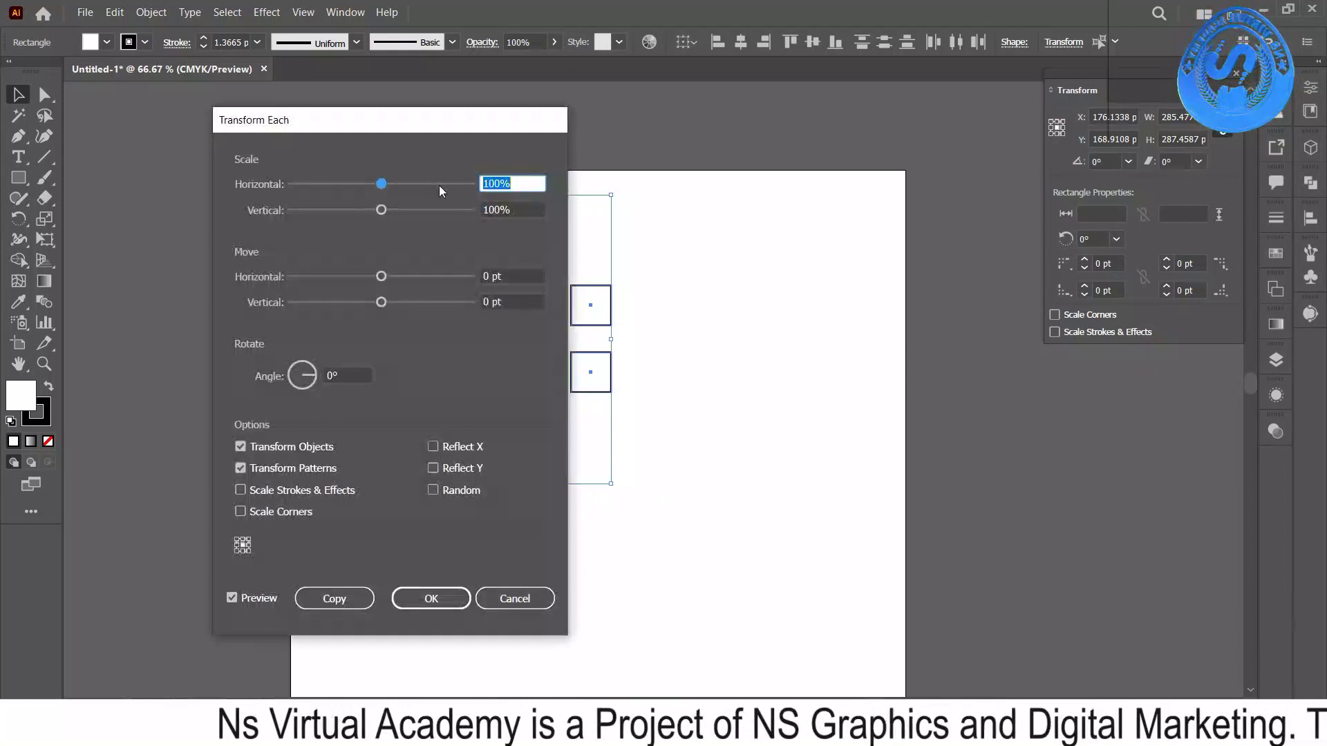
{"action": "left_click_drag", "start_coordinate": [415, 127], "coordinate": [886, 83]}
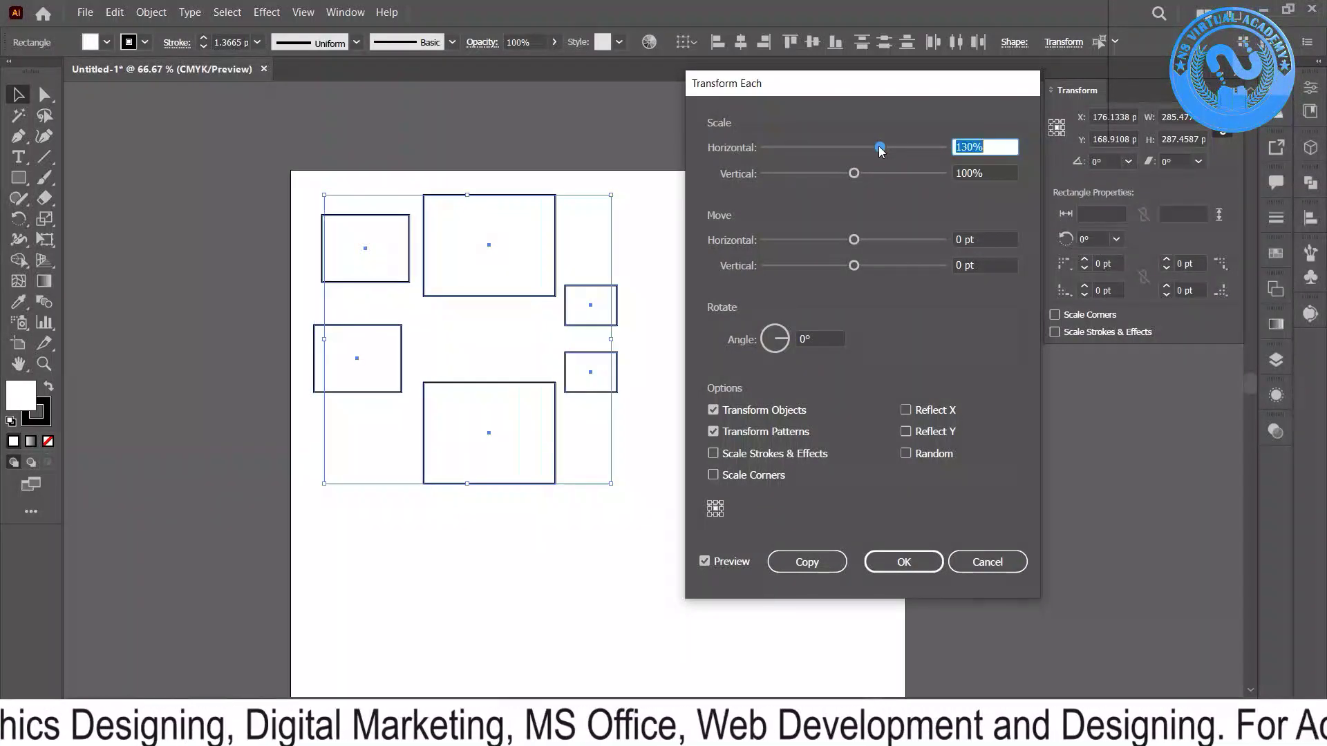
{"action": "mouse_move", "coordinate": [880, 149]}
{"action": "left_mouse_down"}
{"action": "mouse_move", "coordinate": [901, 154]}
{"action": "mouse_move", "coordinate": [855, 157]}
{"action": "left_mouse_up"}
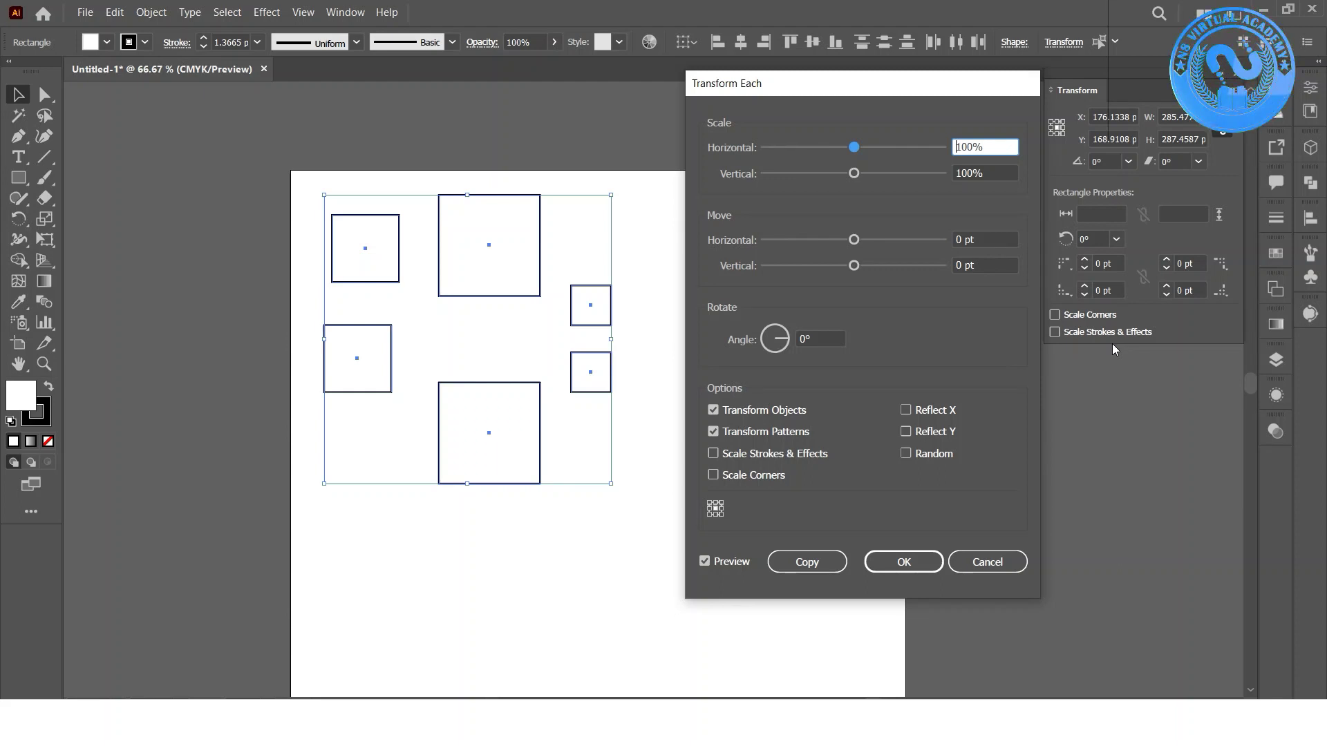
- Set each square's vertical scale to 90% in Transform Each
{"action": "key", "text": "shift+Down"}
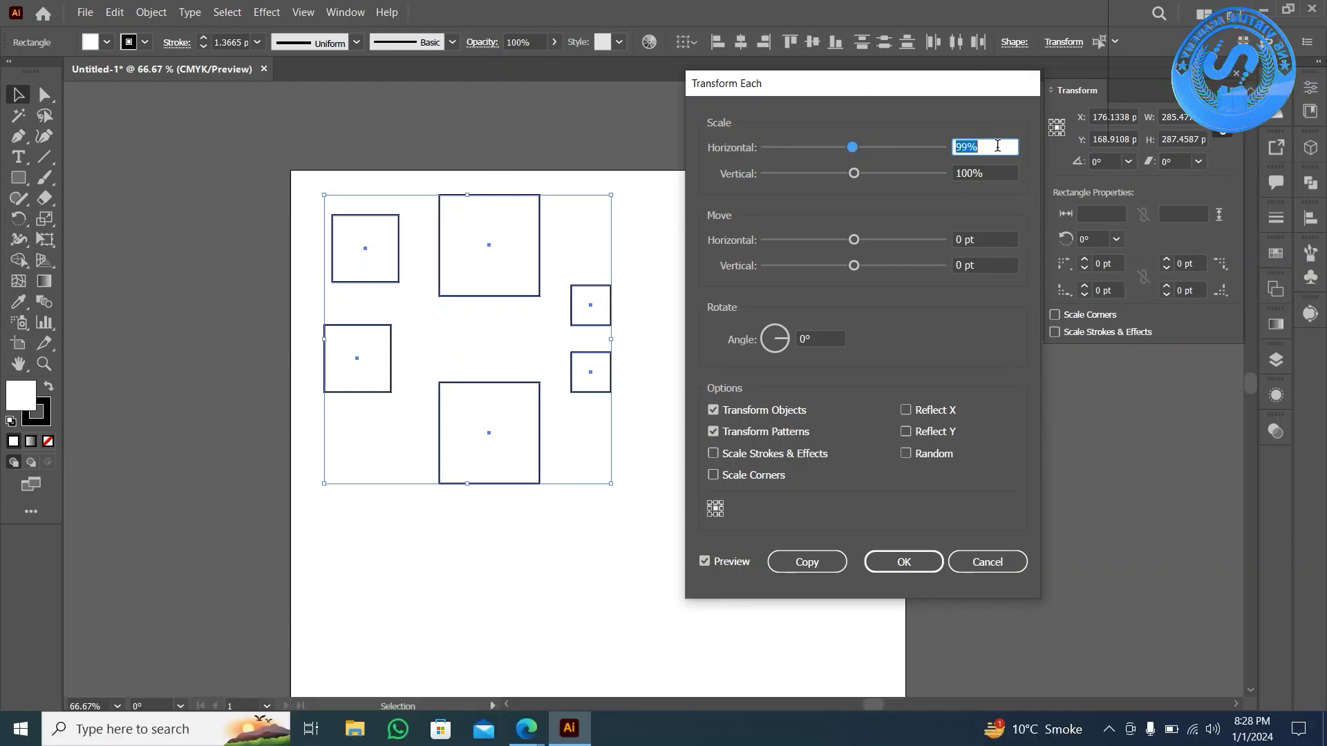
{"action": "key", "text": "Tab"}
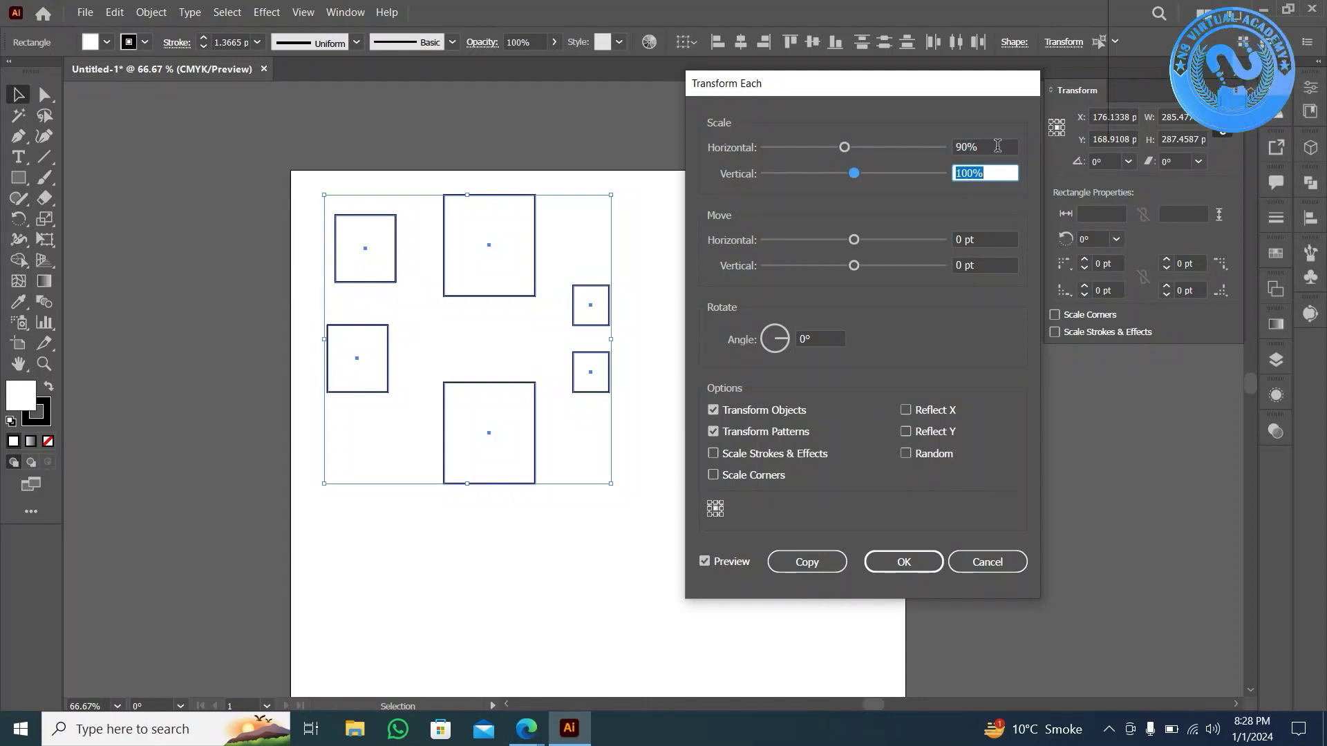
{"action": "key", "text": "Down"}
{"action": "key", "text": "Down"}
{"action": "key", "text": "Down"}
{"action": "key", "text": "Down"}
{"action": "key", "text": "Down"}
{"action": "key", "text": "Down"}
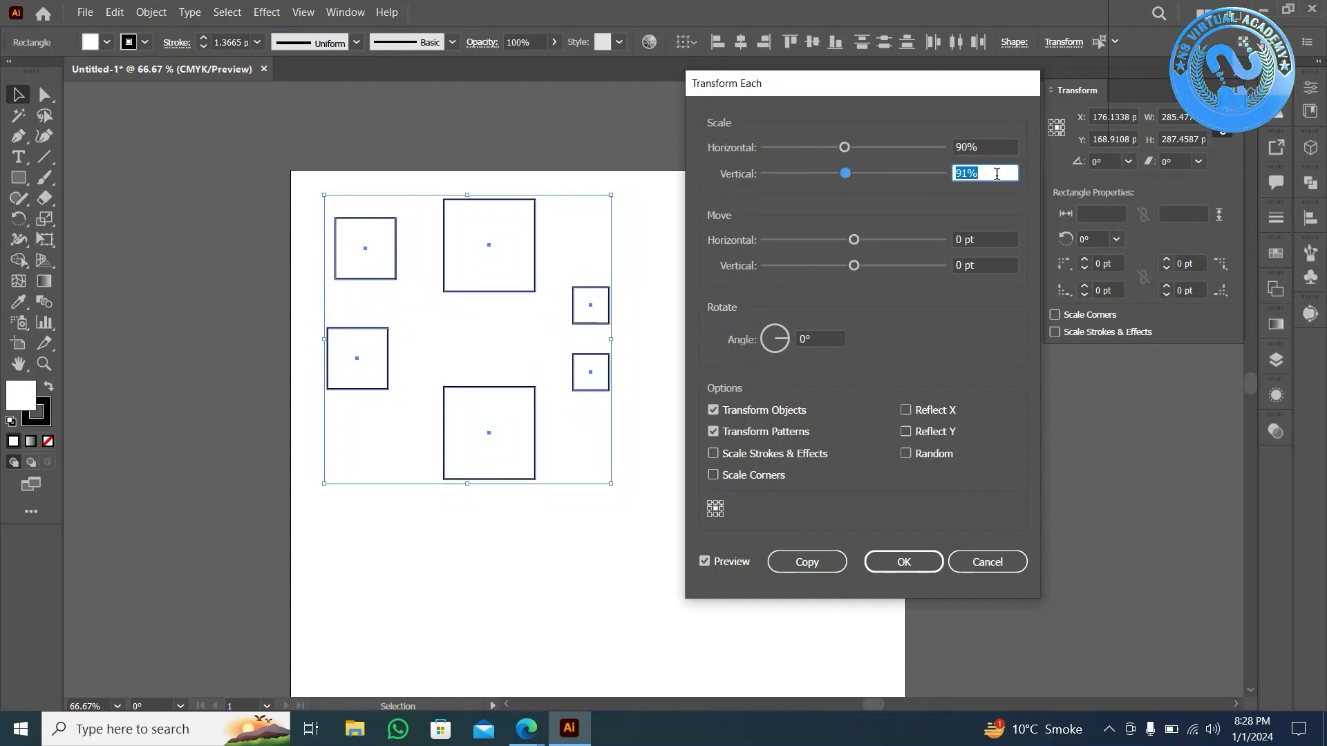
{"action": "key", "text": "Down"}
{"action": "key", "text": "Down"}
{"action": "key", "text": "Down"}
{"action": "key", "text": "Down"}
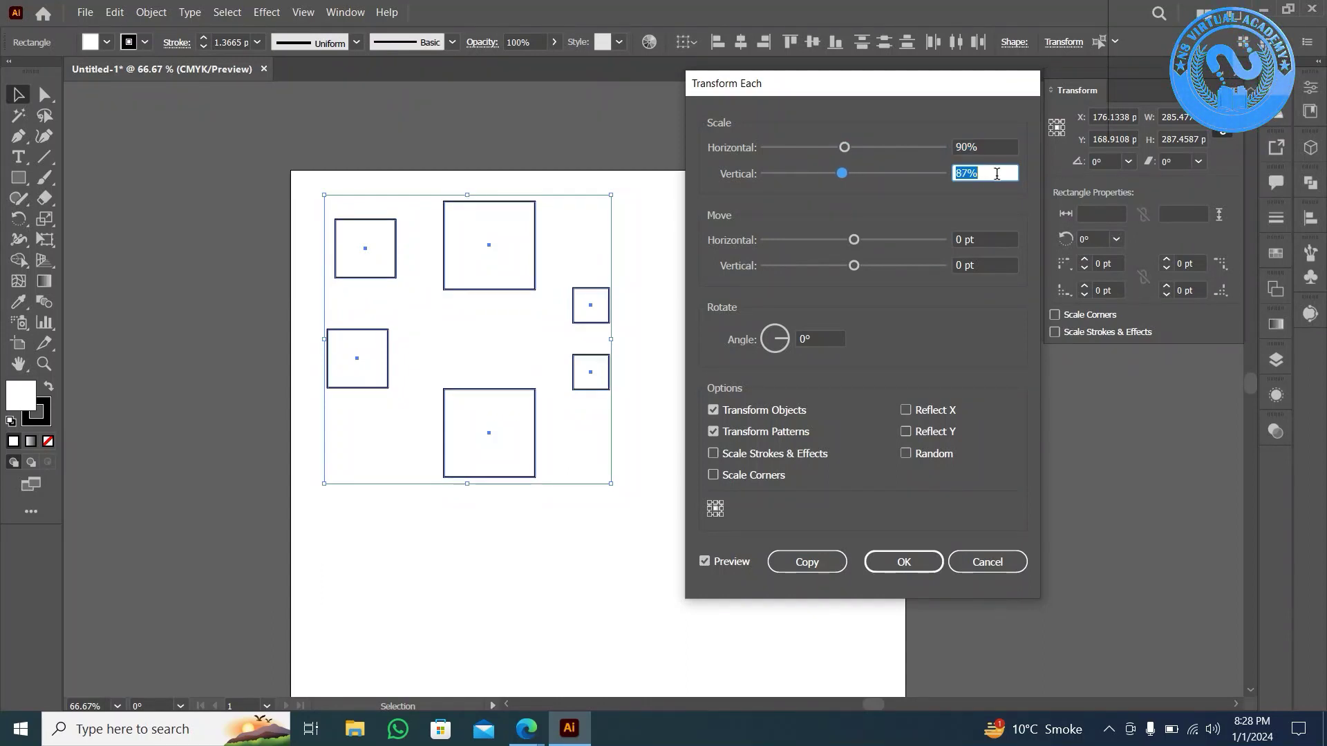
{"action": "key", "text": "Up"}
{"action": "key", "text": "Up"}
{"action": "key", "text": "Up"}
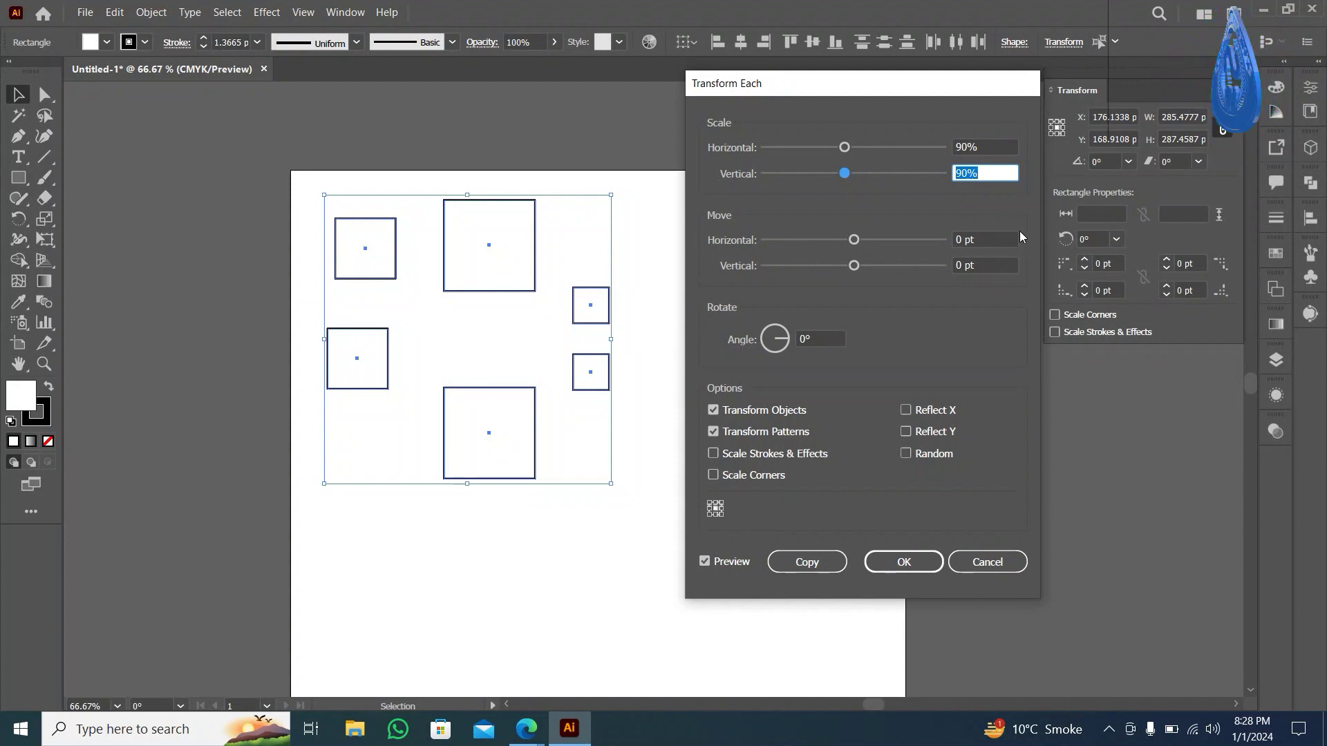
- Try a horizontal move offset, then reset it to 0 pt
{"action": "left_click", "coordinate": [1001, 240]}
{"action": "key", "text": "Down"}
{"action": "key", "text": "Down"}
{"action": "key", "text": "Down"}
{"action": "key", "text": "Down"}
{"action": "key", "text": "Down"}
{"action": "key", "text": "Up"}
{"action": "key", "text": "Up"}
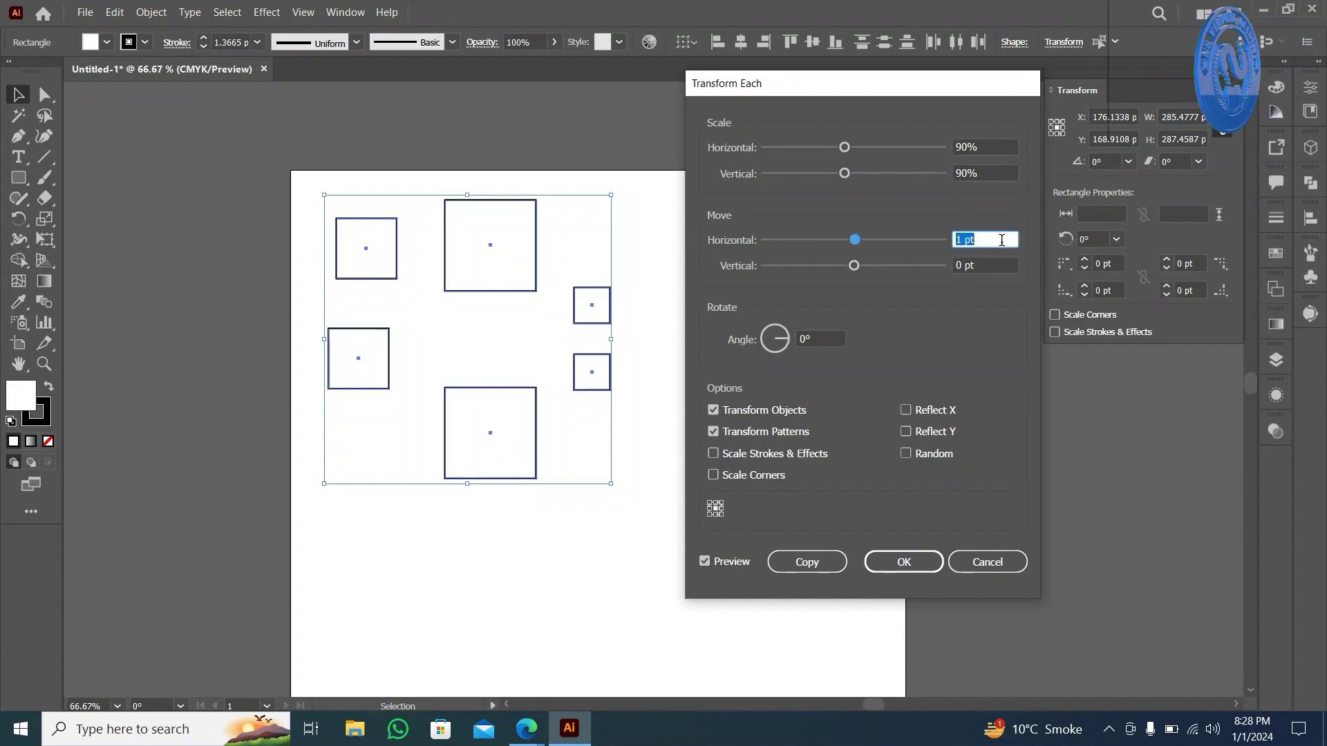
{"action": "key", "text": "Up"}
{"action": "key", "text": "Up"}
{"action": "key", "text": "Up"}
{"action": "key", "text": "Up"}
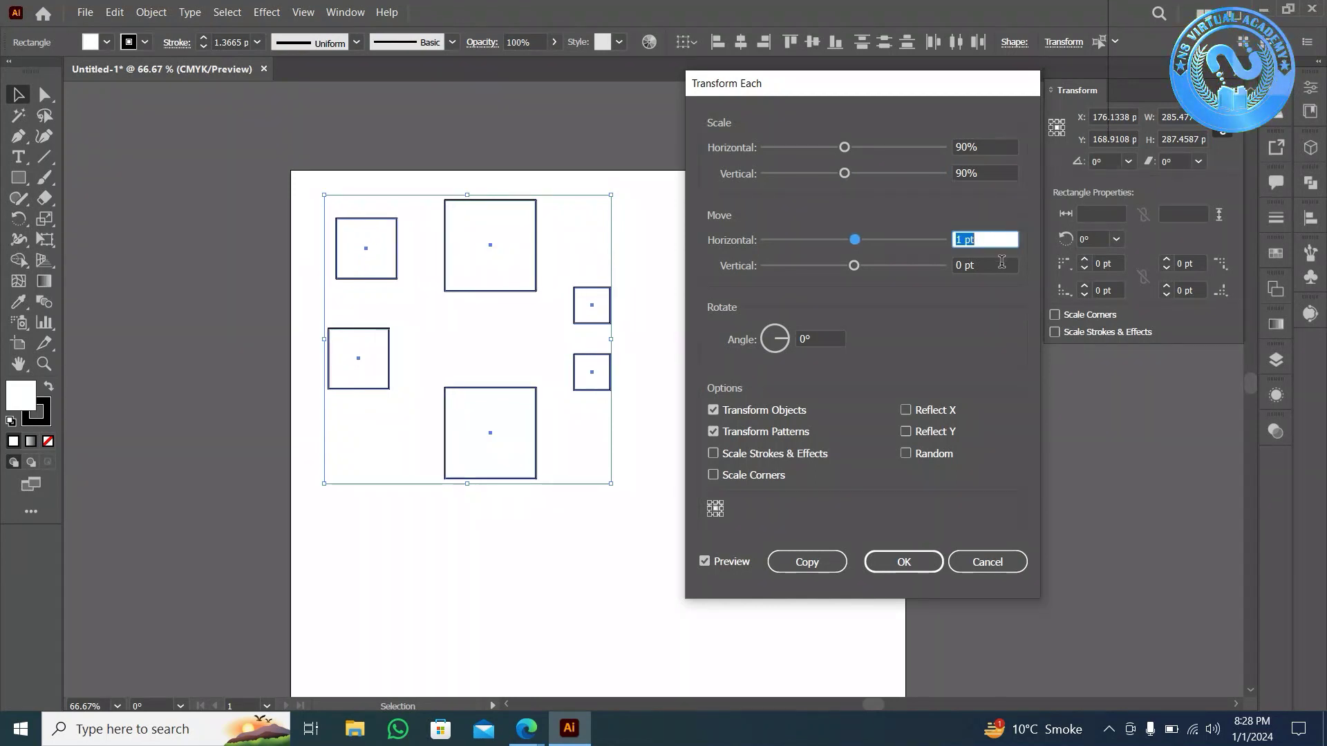
{"action": "key", "text": "Down"}
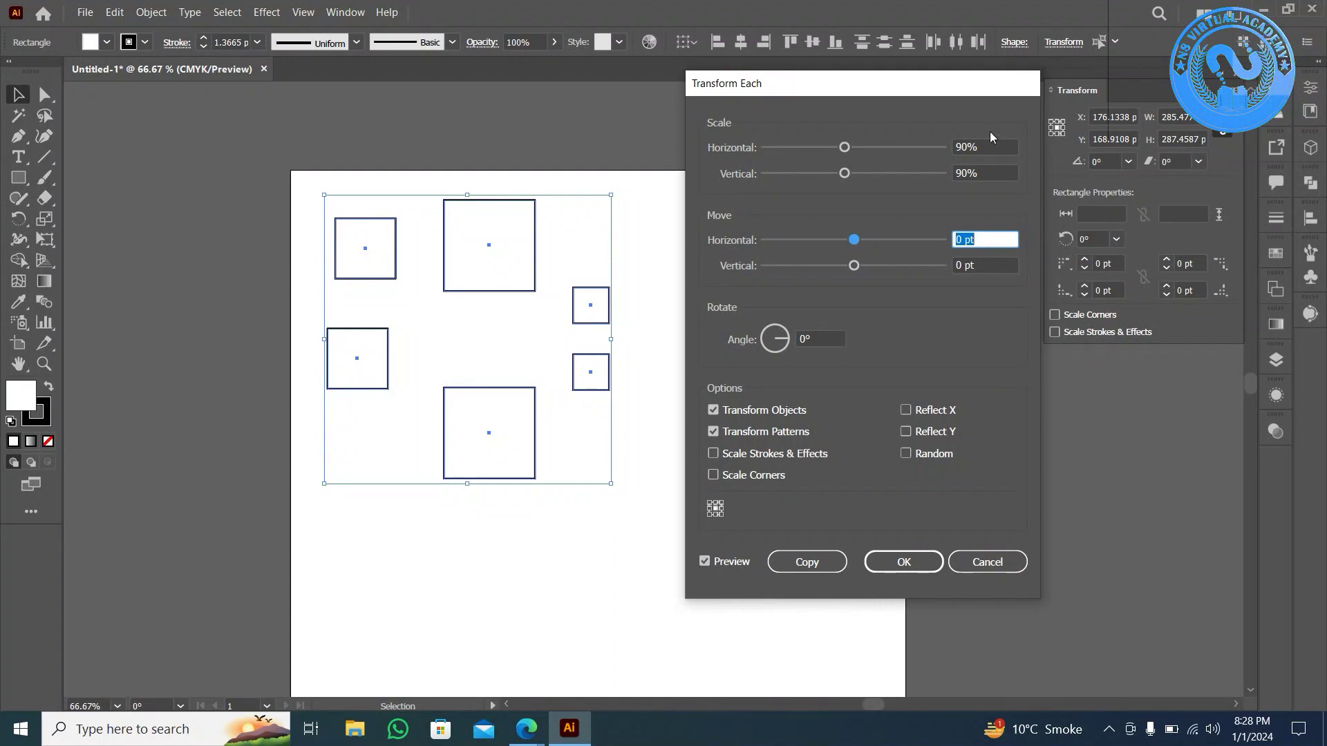
- Return each square's horizontal scale to 100%
{"action": "left_click", "coordinate": [991, 144]}
{"action": "key", "text": "Up"}
{"action": "key", "text": "Up"}
{"action": "key", "text": "Up"}
{"action": "key", "text": "Up"}
{"action": "key", "text": "Up"}
{"action": "key", "text": "Up"}
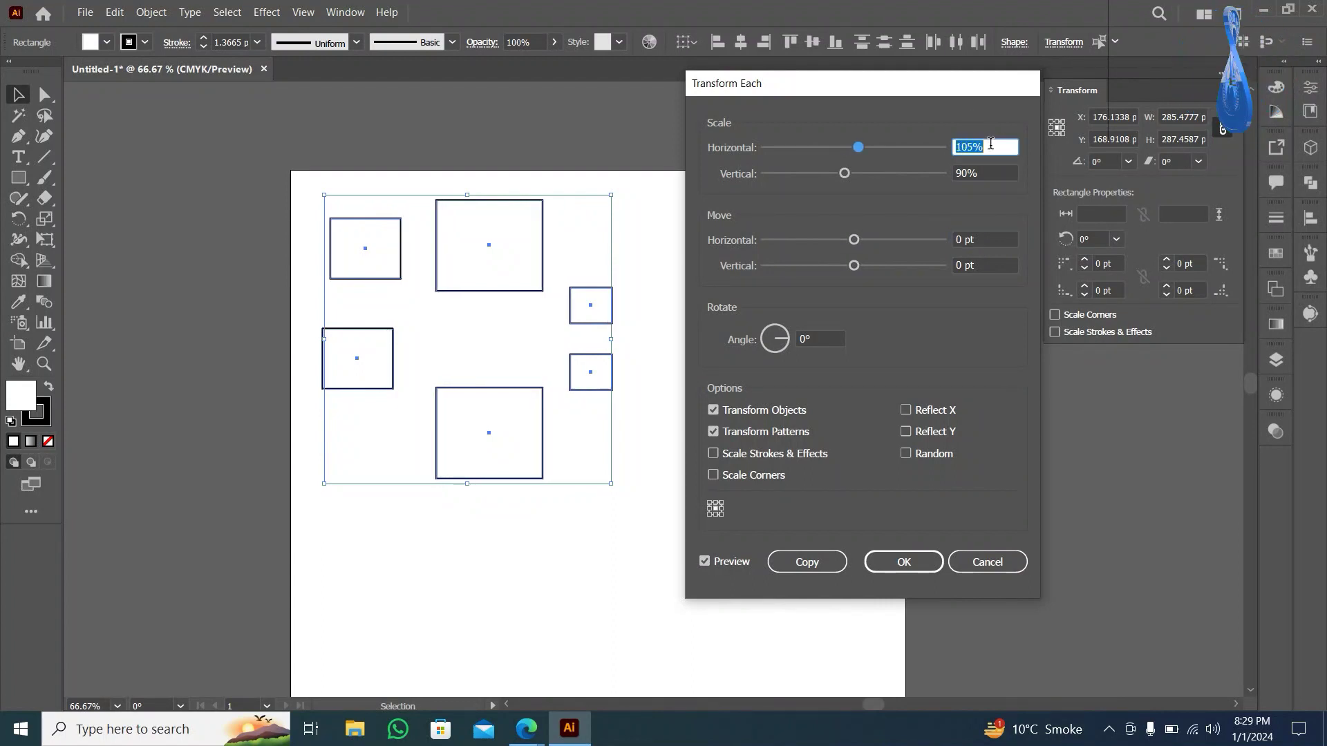
{"action": "key", "text": "Up"}
{"action": "key", "text": "Up"}
{"action": "key", "text": "Up"}
{"action": "key", "text": "Up"}
{"action": "key", "text": "Up"}
{"action": "key", "text": "Up"}
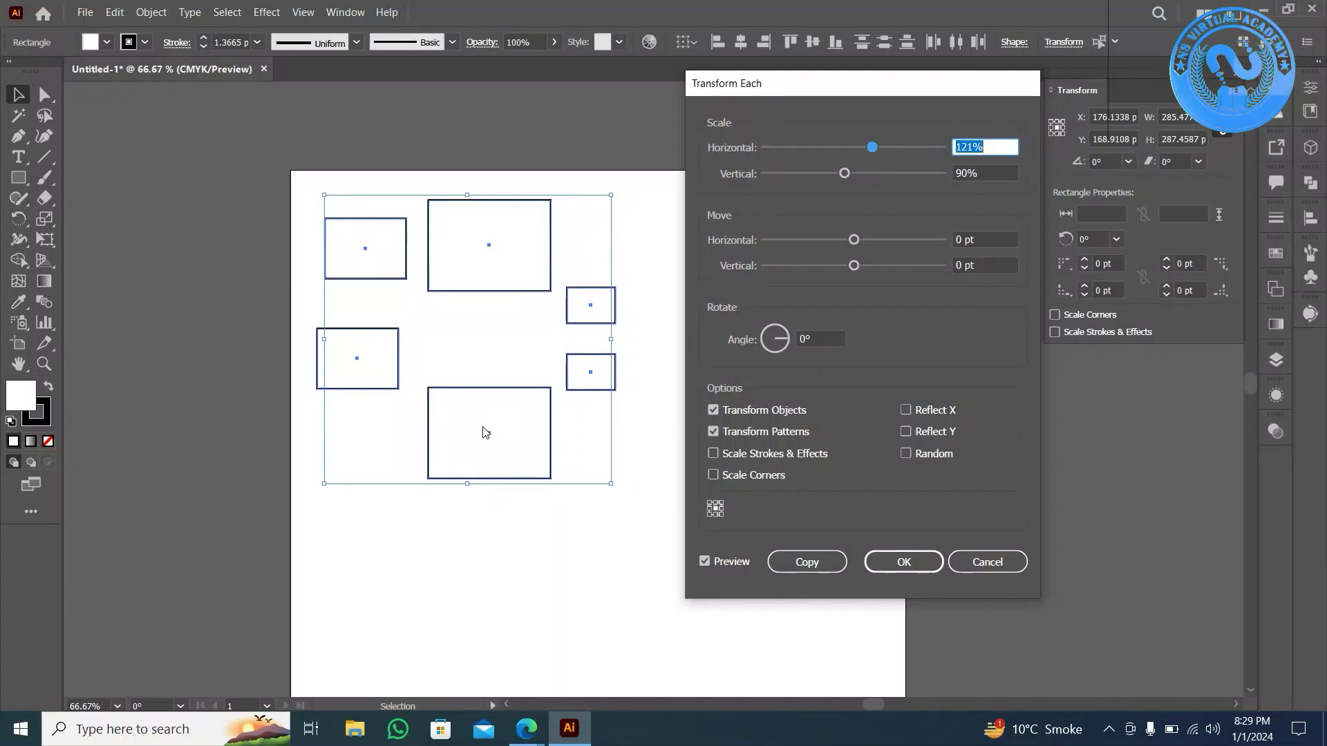
{"action": "key", "text": "Down"}
{"action": "key", "text": "Down"}
{"action": "key", "text": "Down"}
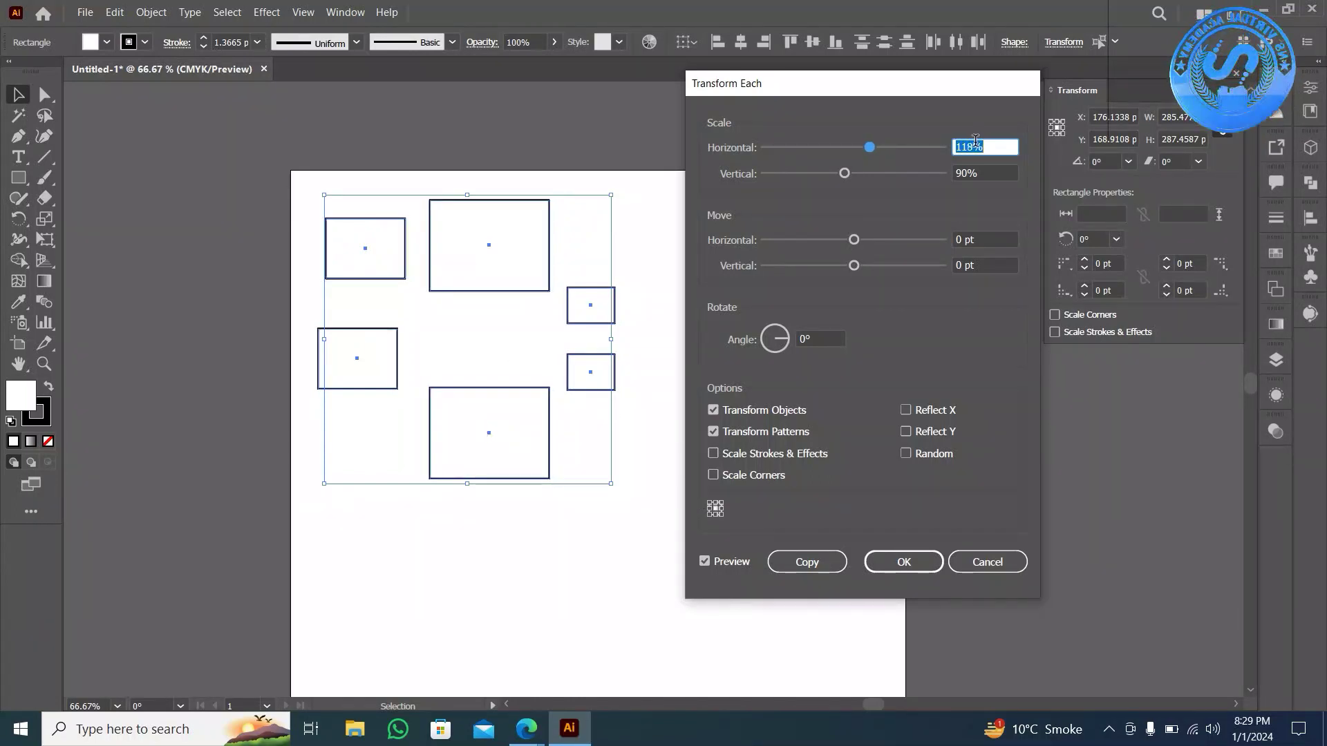
{"action": "key", "text": "Down"}
{"action": "key", "text": "Down"}
{"action": "key", "text": "Down"}
{"action": "key", "text": "Down"}
{"action": "key", "text": "Down"}
{"action": "key", "text": "Down"}
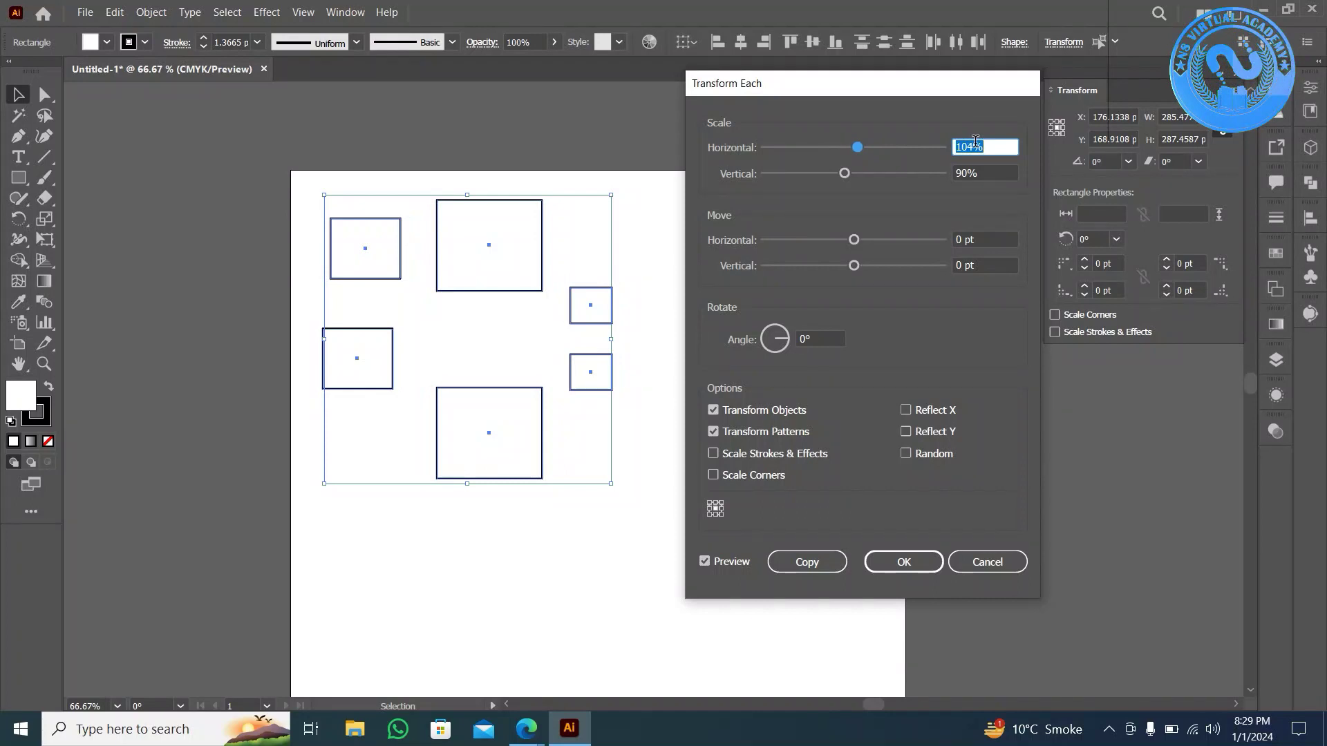
{"action": "key", "text": "Down"}
{"action": "key", "text": "Down"}
{"action": "key", "text": "Down"}
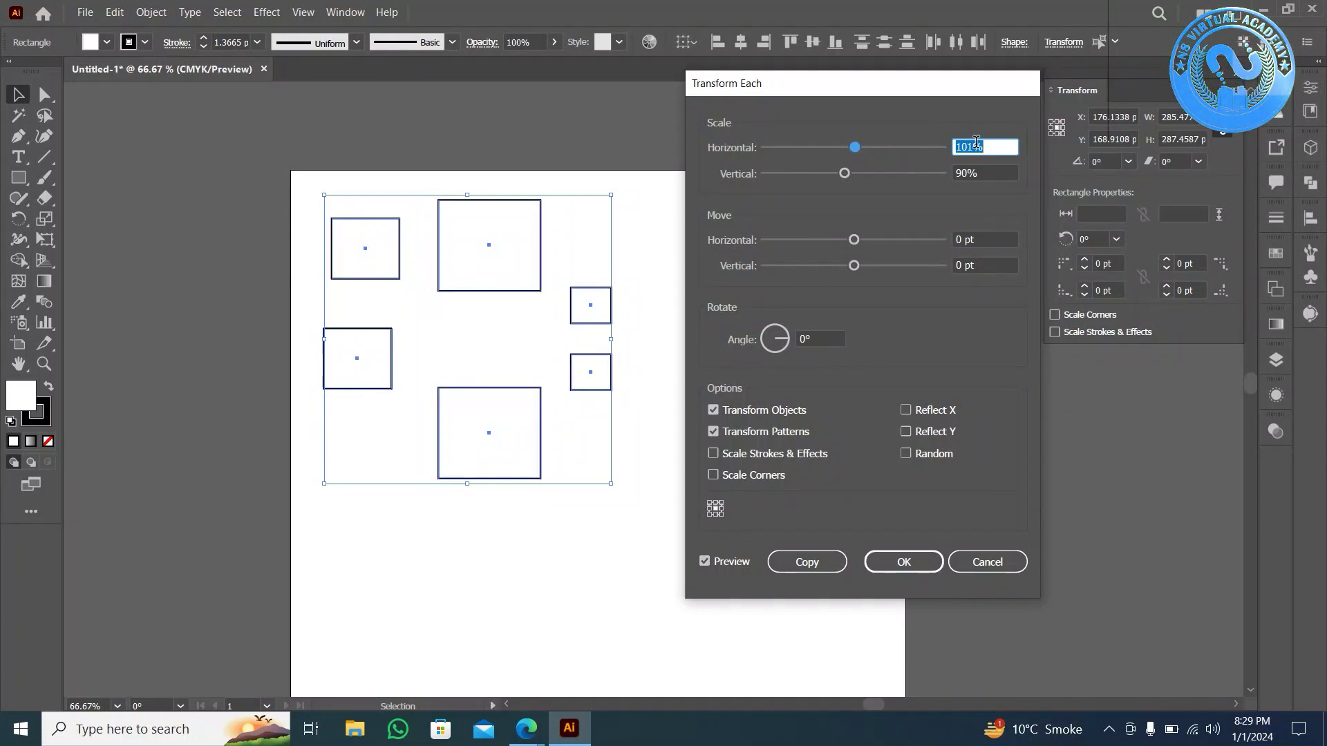
{"action": "key", "text": "Down"}
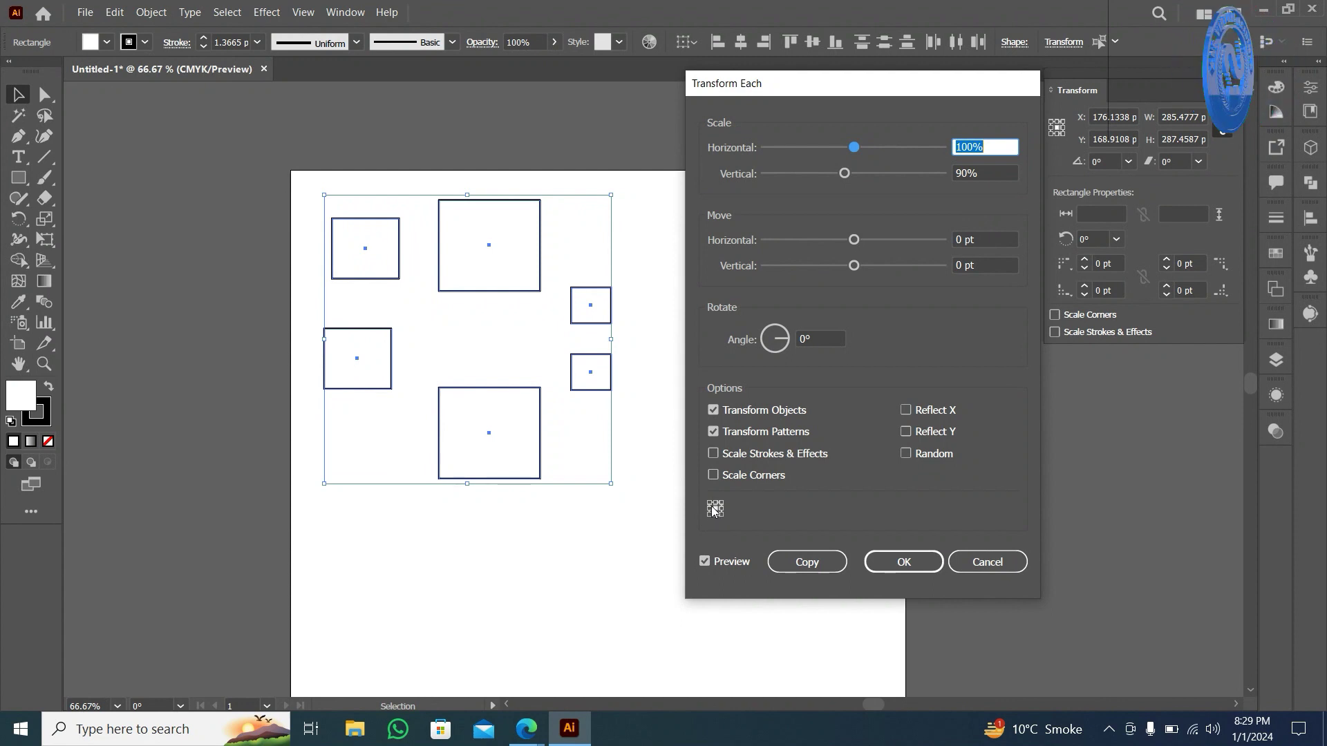
- Preview 106% horizontal scaling around the top reference point in Transform Each, then cancel it
{"action": "left_click", "coordinate": [710, 504]}
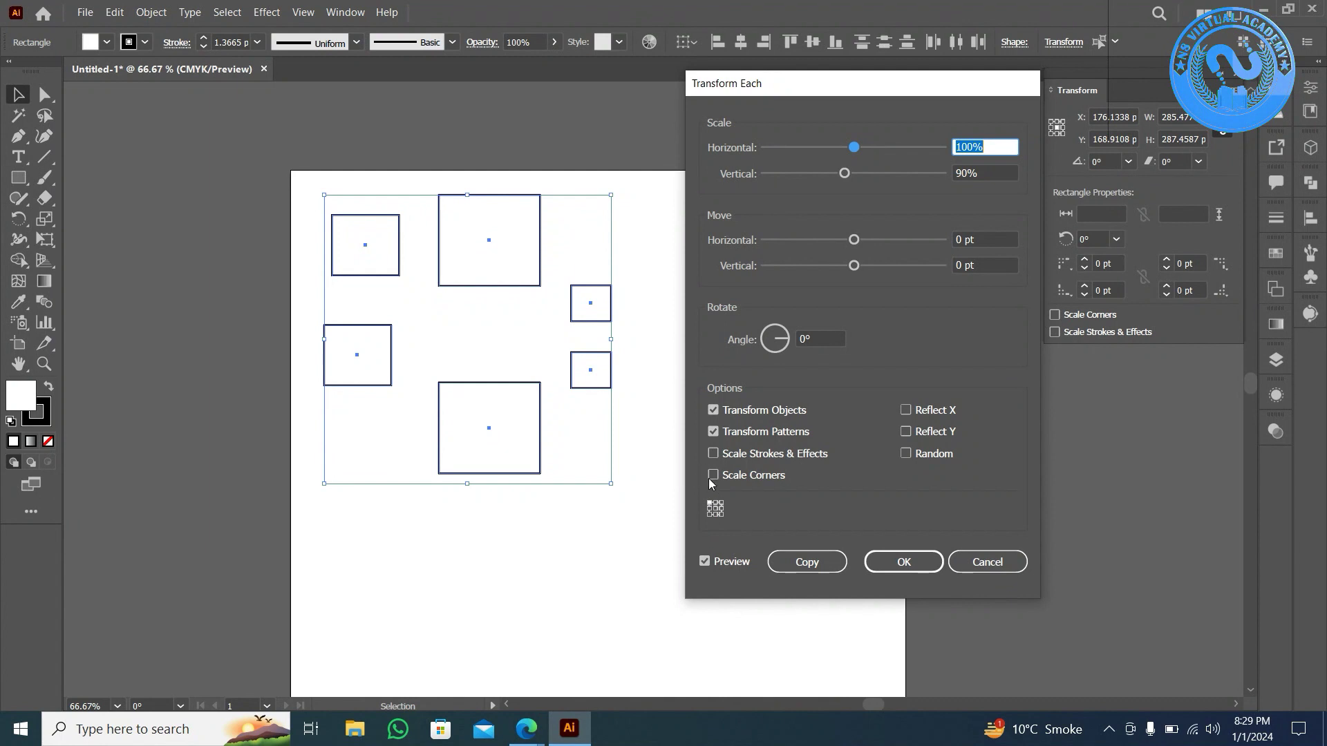
{"action": "left_click", "coordinate": [715, 509]}
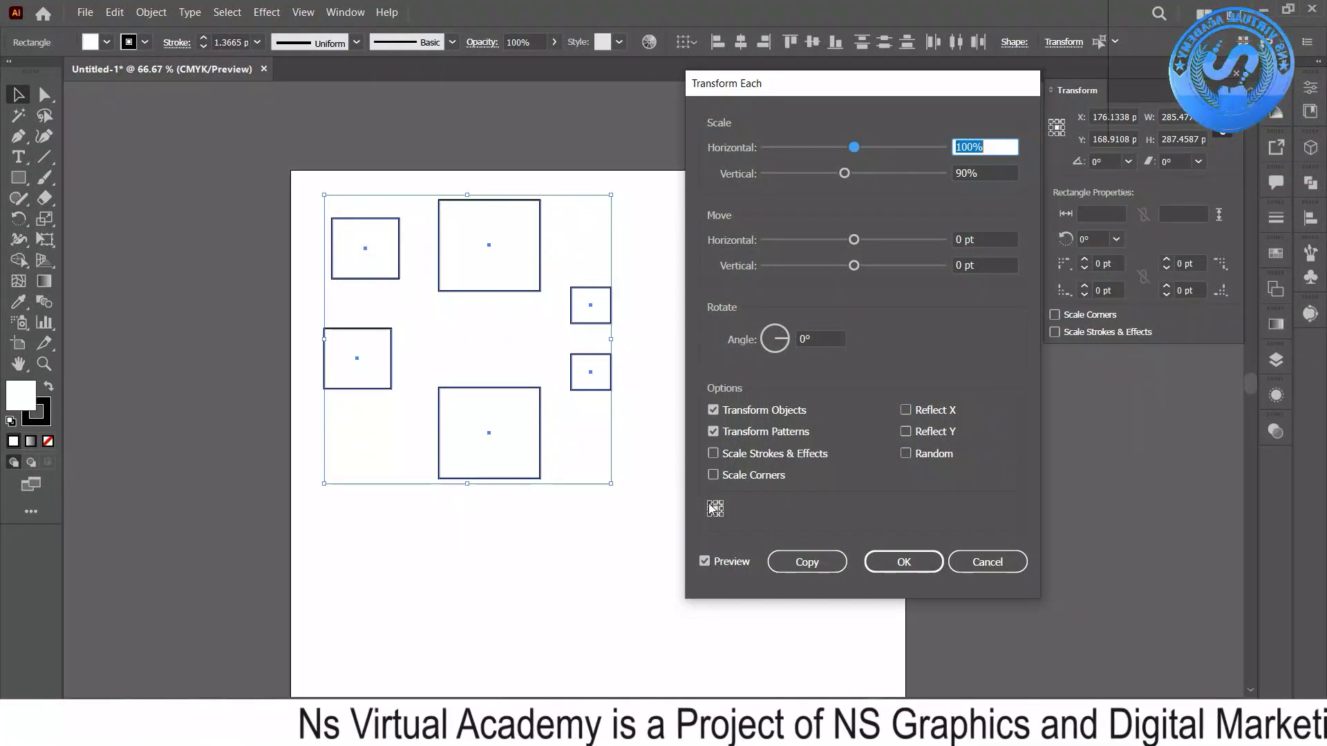
{"action": "left_click", "coordinate": [714, 503]}
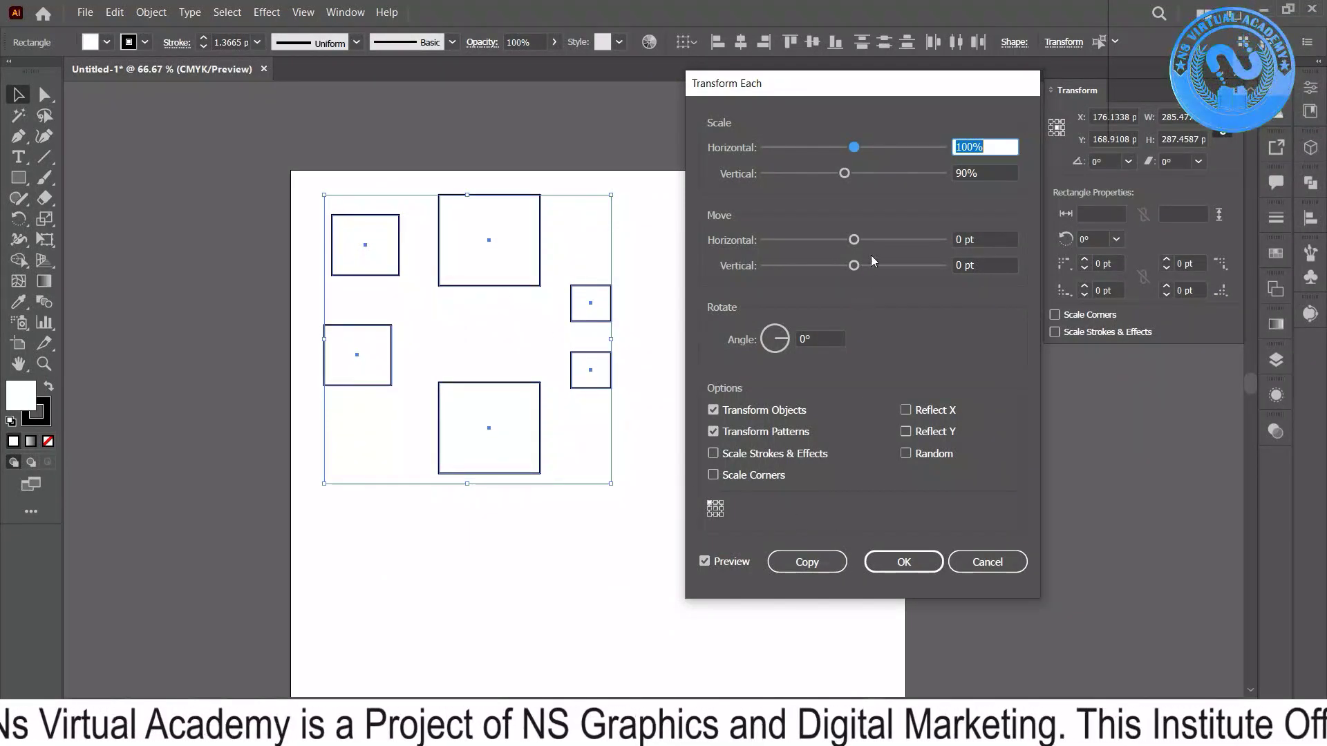
{"action": "key", "text": "shift+Up"}
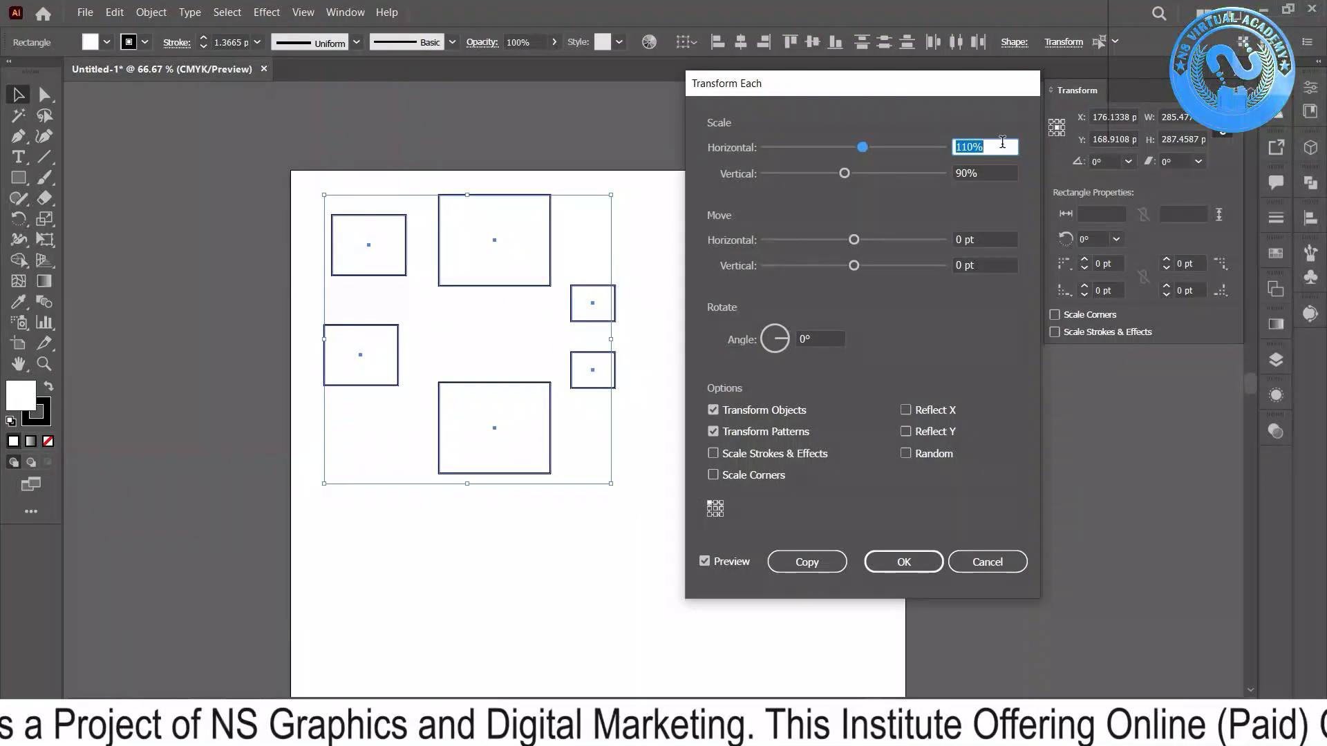
{"action": "key", "text": "Down"}
{"action": "key", "text": "Down"}
{"action": "key", "text": "Down"}
{"action": "key", "text": "Down"}
{"action": "left_click", "coordinate": [1003, 174]}
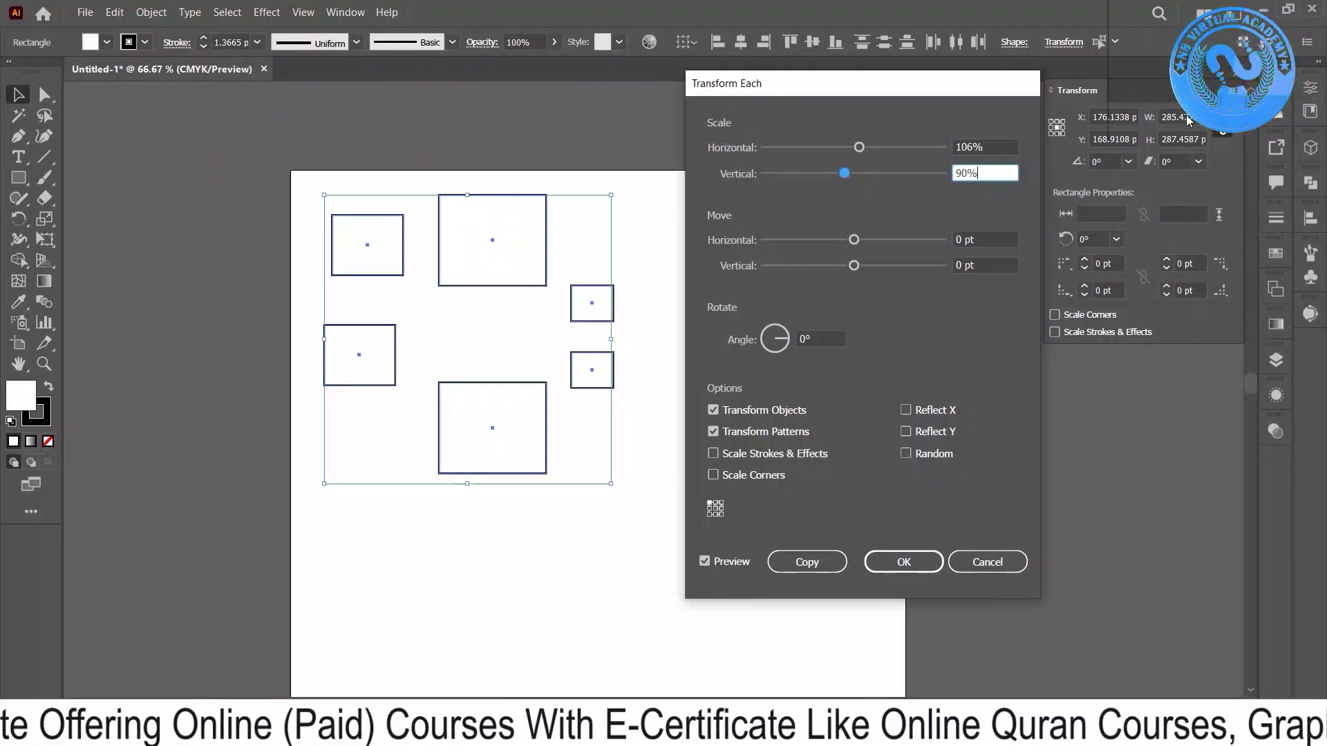
{"action": "left_click", "coordinate": [974, 561]}
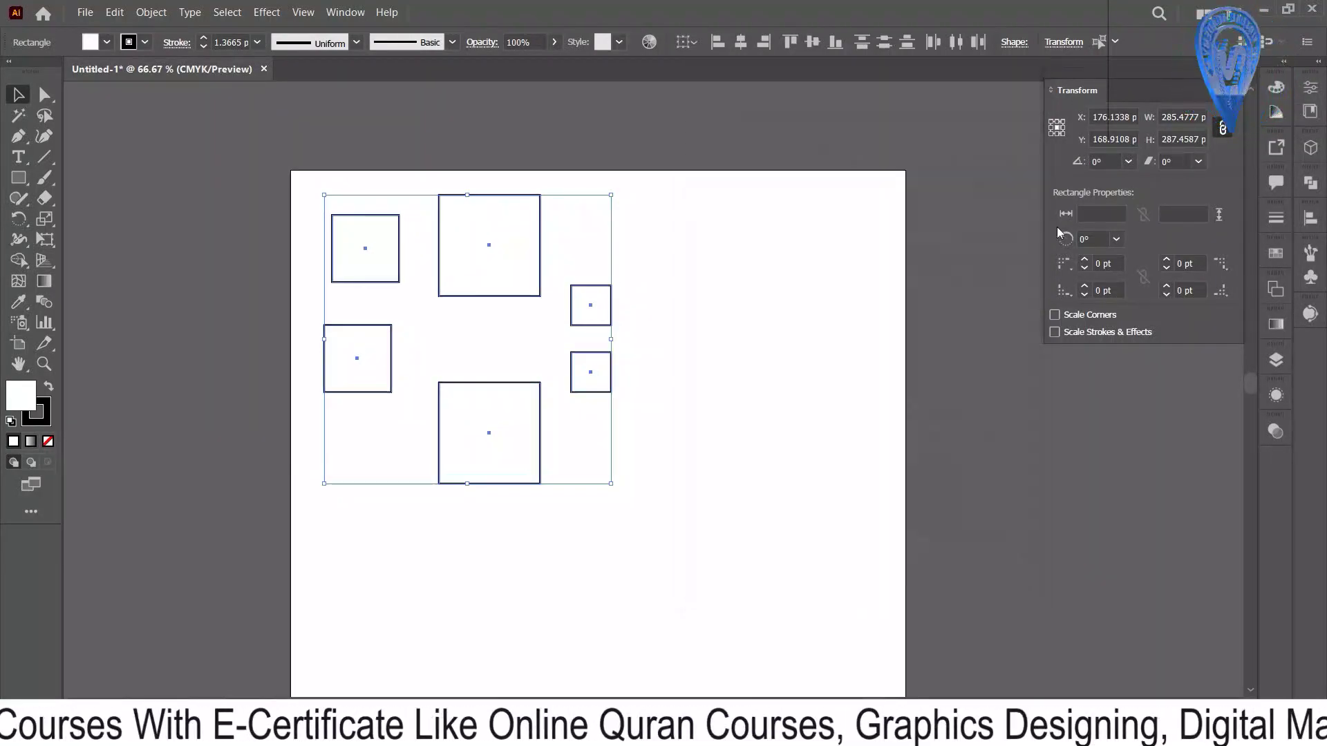
- Anchor at the bottom-left reference point and set the group's width to 250 pt
{"action": "left_click", "coordinate": [1051, 120]}
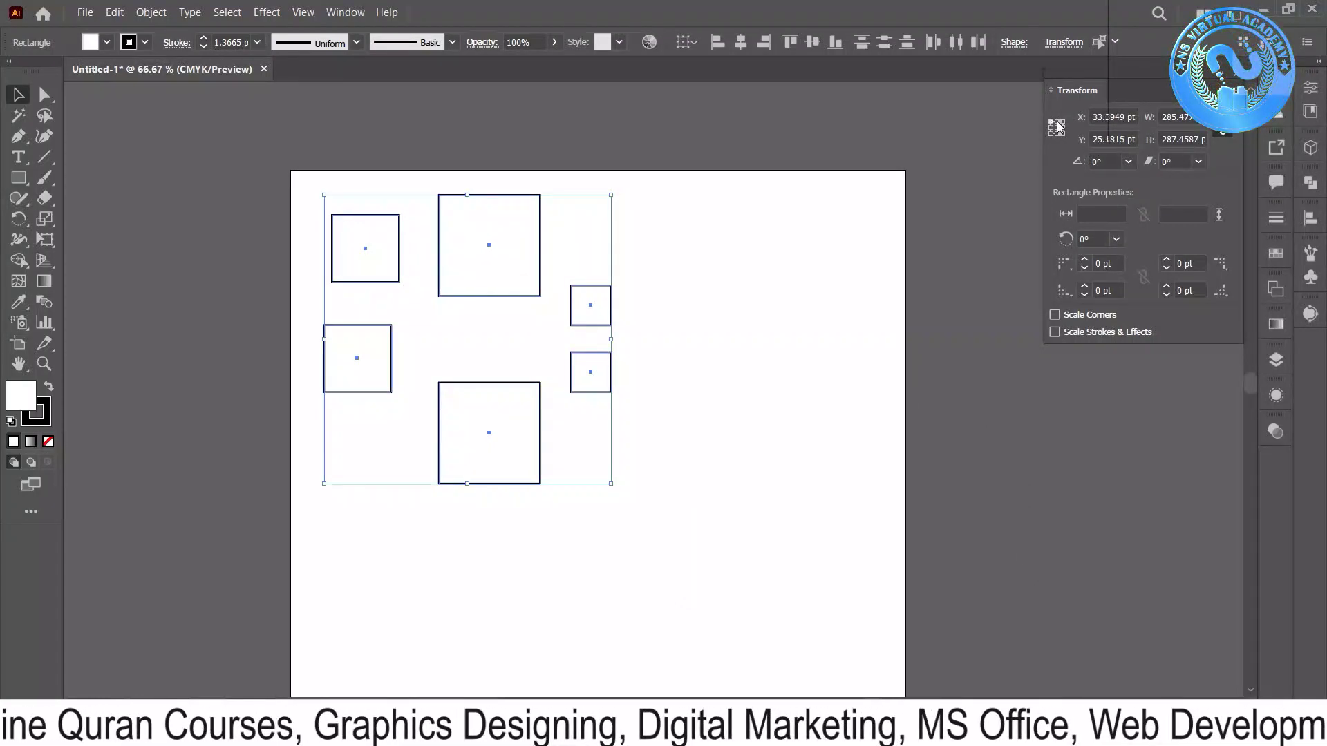
{"action": "left_click", "coordinate": [1175, 117]}
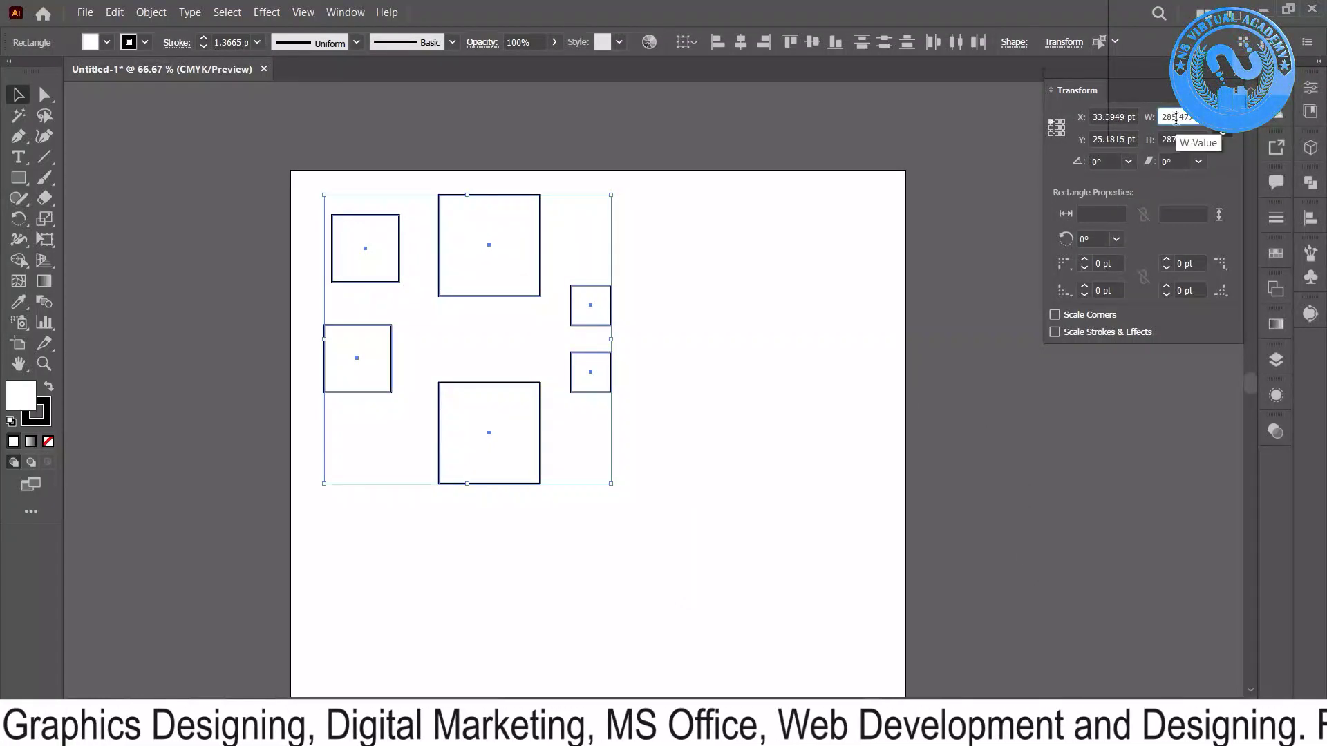
{"action": "scroll", "coordinate": [1175, 118], "scroll_direction": "up", "scroll_amount": 5}
{"action": "scroll", "coordinate": [1176, 118], "scroll_direction": "up", "scroll_amount": 12}
{"action": "scroll", "coordinate": [1176, 118], "scroll_direction": "up", "scroll_amount": 4}
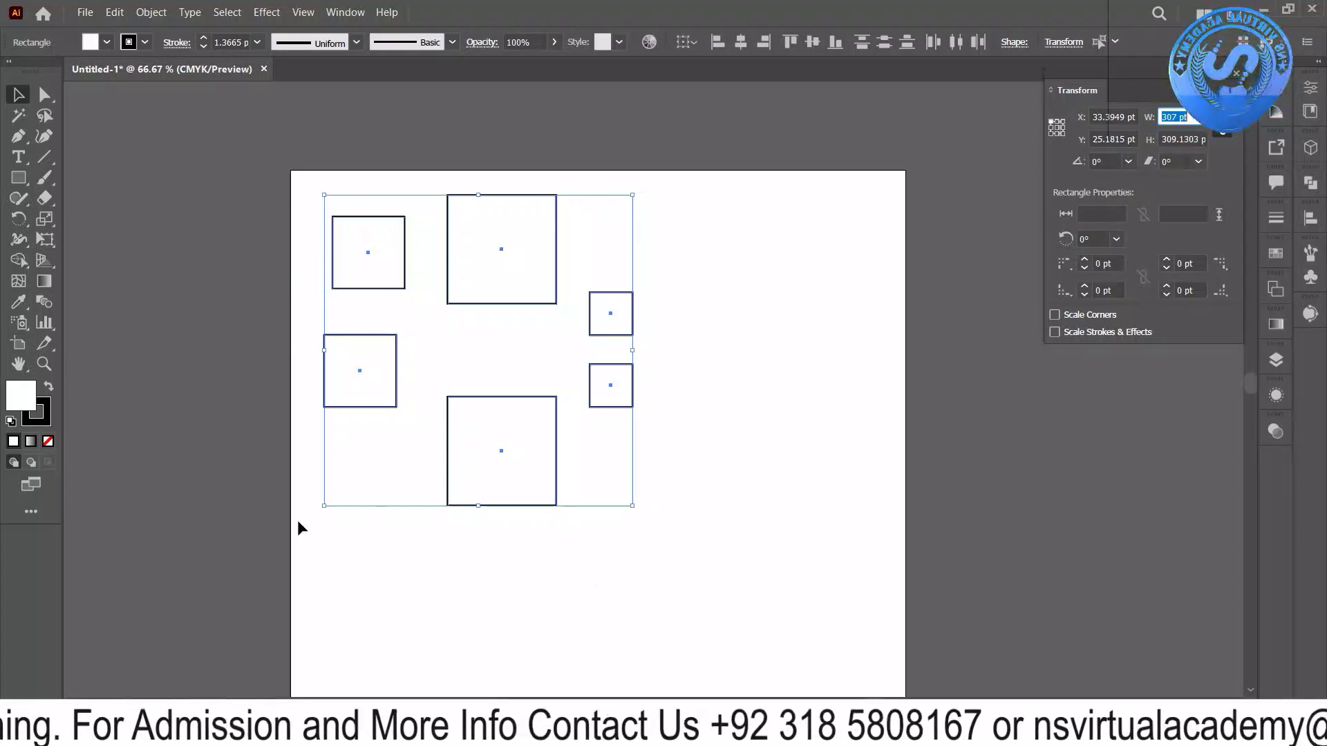
{"action": "scroll", "coordinate": [1180, 117], "scroll_direction": "up", "scroll_amount": 10}
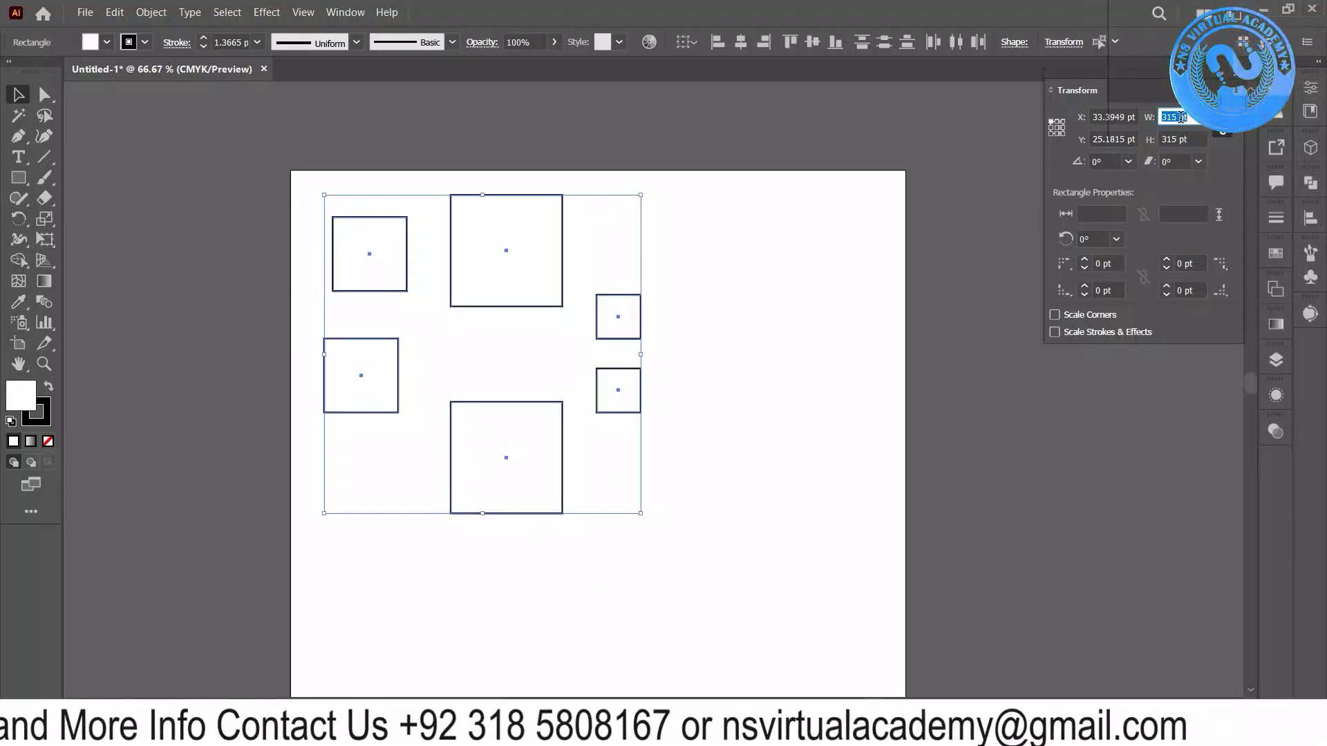
{"action": "scroll", "coordinate": [1181, 117], "scroll_direction": "up", "scroll_amount": 10}
{"action": "scroll", "coordinate": [1179, 119], "scroll_direction": "up", "scroll_amount": 10}
{"action": "scroll", "coordinate": [1177, 119], "scroll_direction": "up", "scroll_amount": 10}
{"action": "scroll", "coordinate": [1177, 119], "scroll_direction": "down", "scroll_amount": 10}
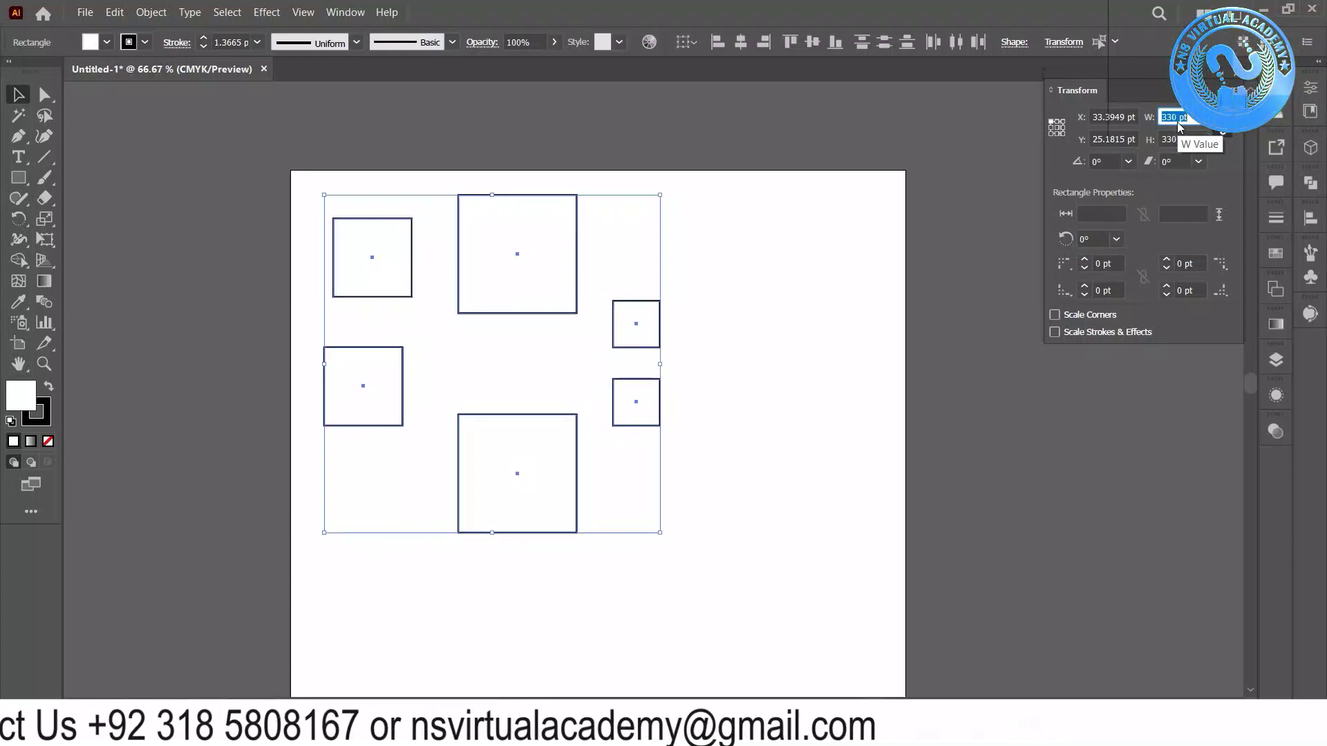
{"action": "scroll", "coordinate": [1178, 122], "scroll_direction": "down", "scroll_amount": 12}
{"action": "scroll", "coordinate": [1178, 126], "scroll_direction": "down", "scroll_amount": 17}
{"action": "scroll", "coordinate": [1179, 130], "scroll_direction": "down", "scroll_amount": 17}
{"action": "scroll", "coordinate": [1179, 128], "scroll_direction": "down", "scroll_amount": 10}
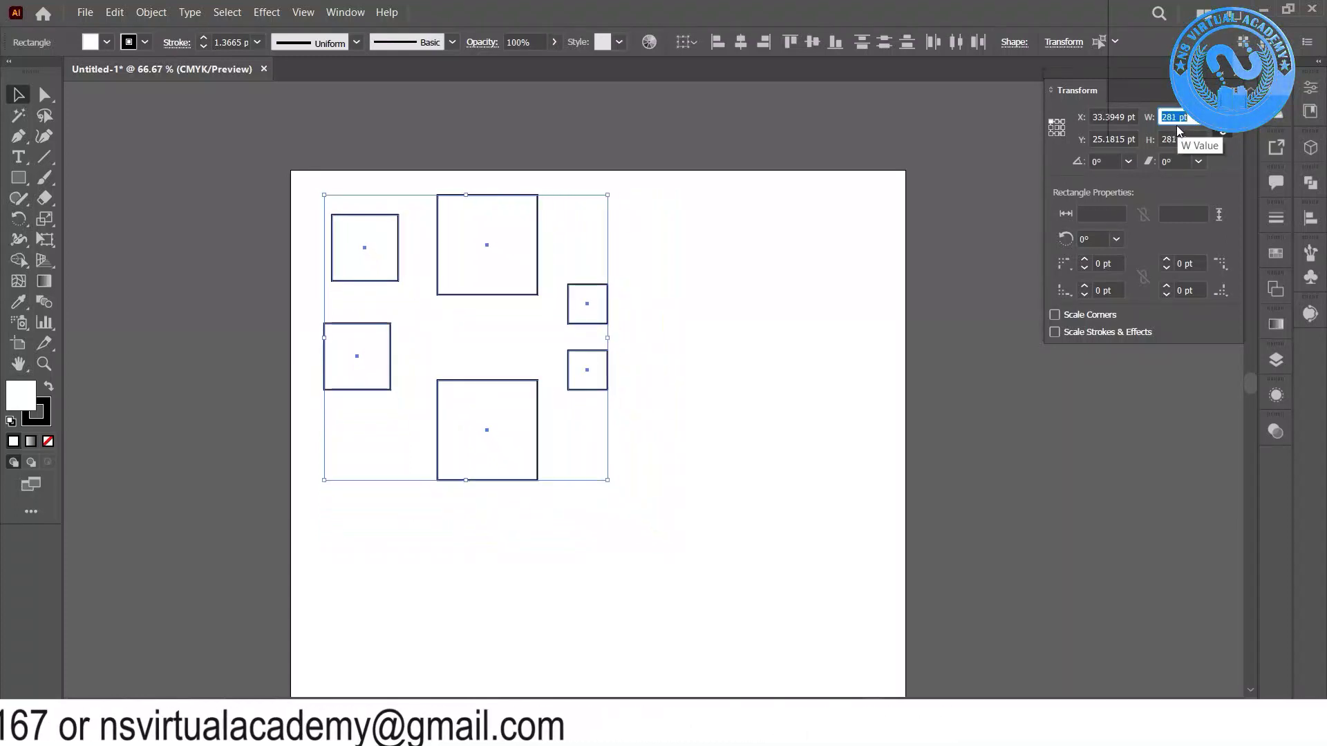
{"action": "scroll", "coordinate": [1175, 126], "scroll_direction": "down", "scroll_amount": 9}
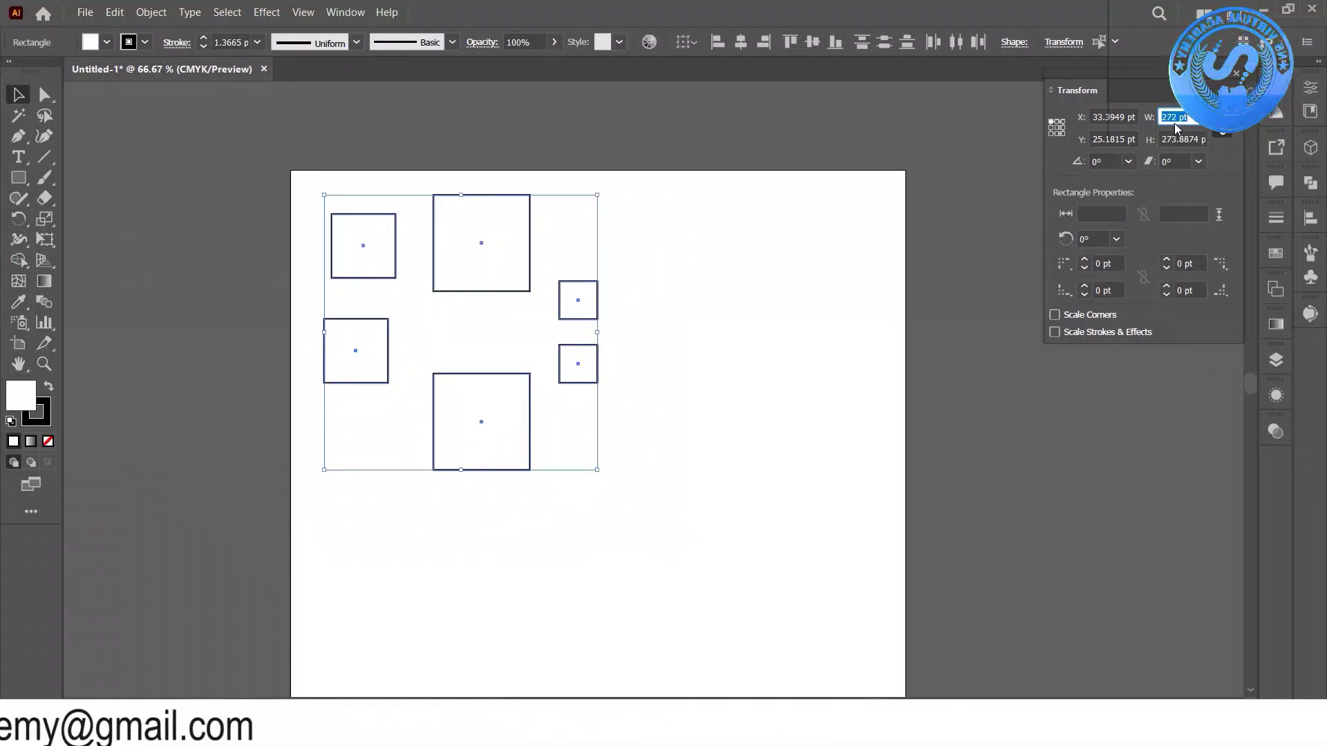
{"action": "scroll", "coordinate": [1174, 123], "scroll_direction": "down", "scroll_amount": 10}
{"action": "scroll", "coordinate": [1175, 121], "scroll_direction": "down", "scroll_amount": 10}
{"action": "scroll", "coordinate": [1174, 117], "scroll_direction": "down", "scroll_amount": 11}
{"action": "scroll", "coordinate": [1175, 117], "scroll_direction": "down", "scroll_amount": 4}
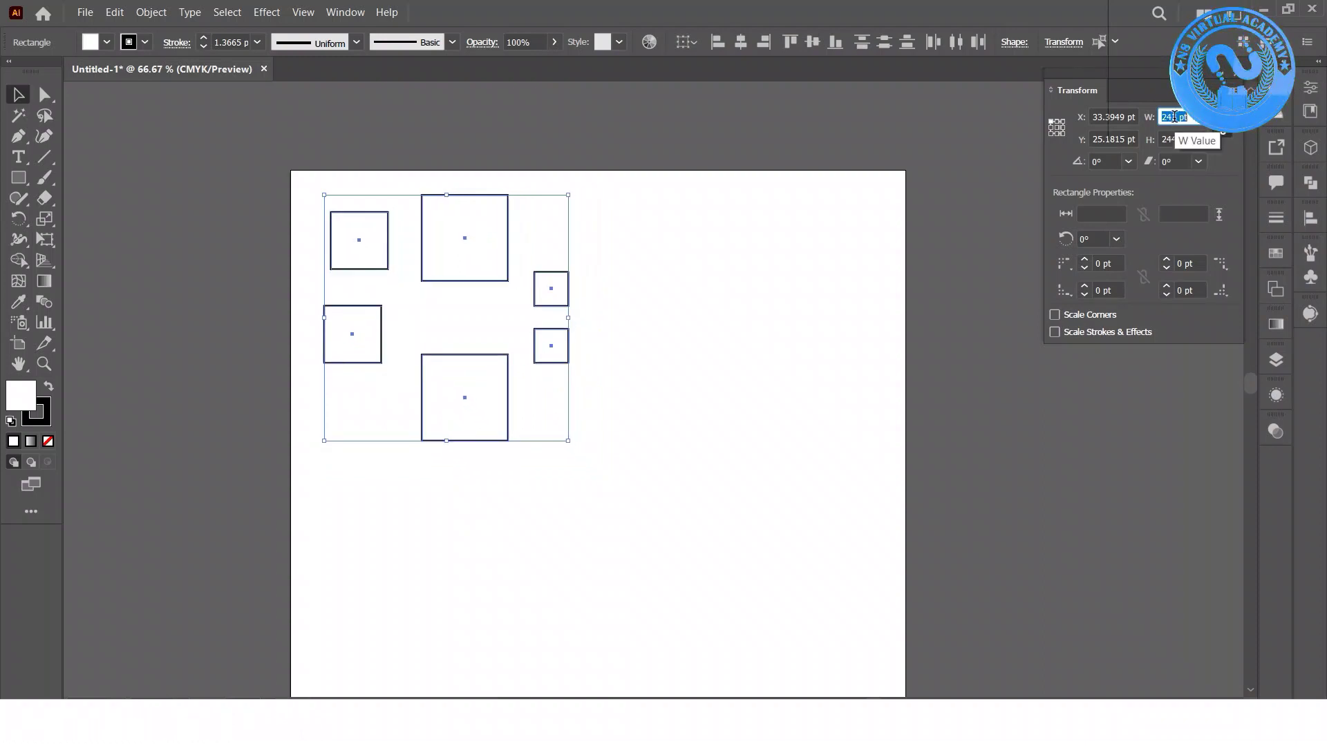
{"action": "scroll", "coordinate": [1174, 117], "scroll_direction": "down", "scroll_amount": 4}
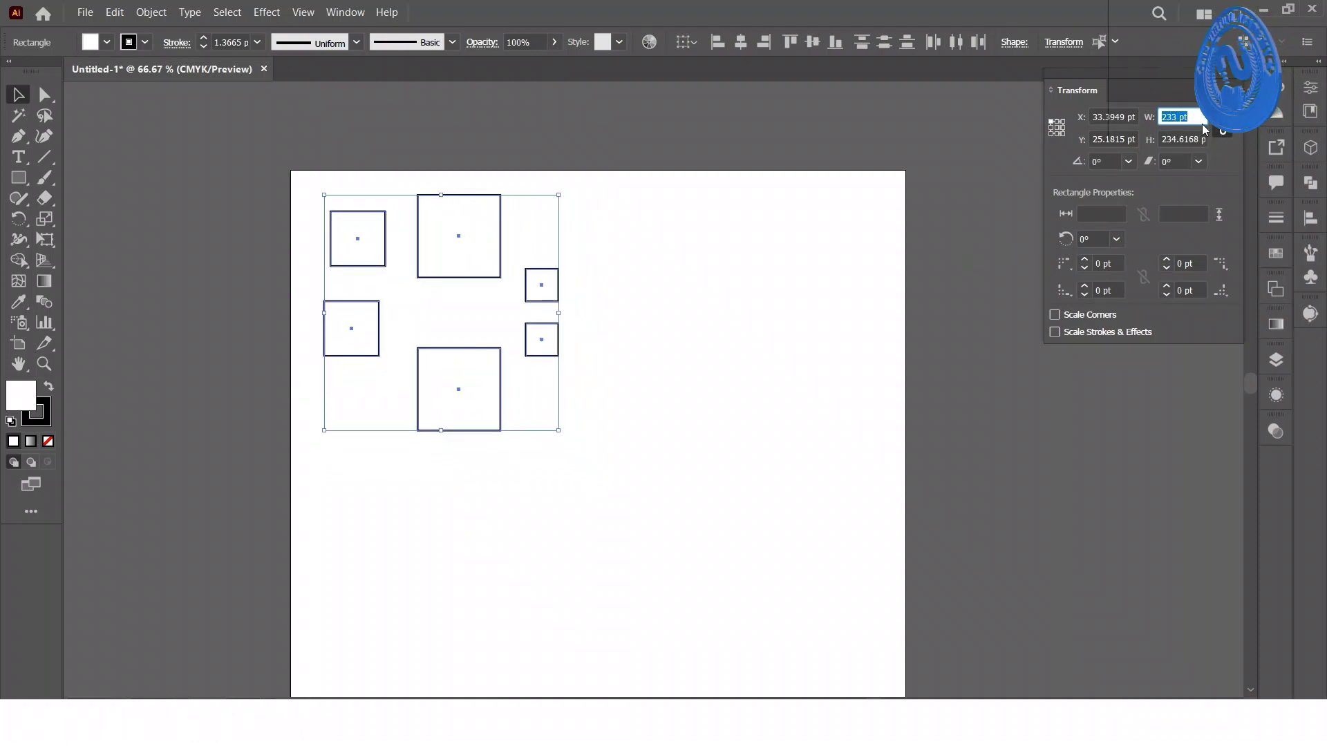
{"action": "scroll", "coordinate": [1197, 122], "scroll_direction": "up", "scroll_amount": 4}
{"action": "scroll", "coordinate": [1197, 120], "scroll_direction": "up", "scroll_amount": 6}
{"action": "scroll", "coordinate": [1197, 121], "scroll_direction": "up", "scroll_amount": 6}
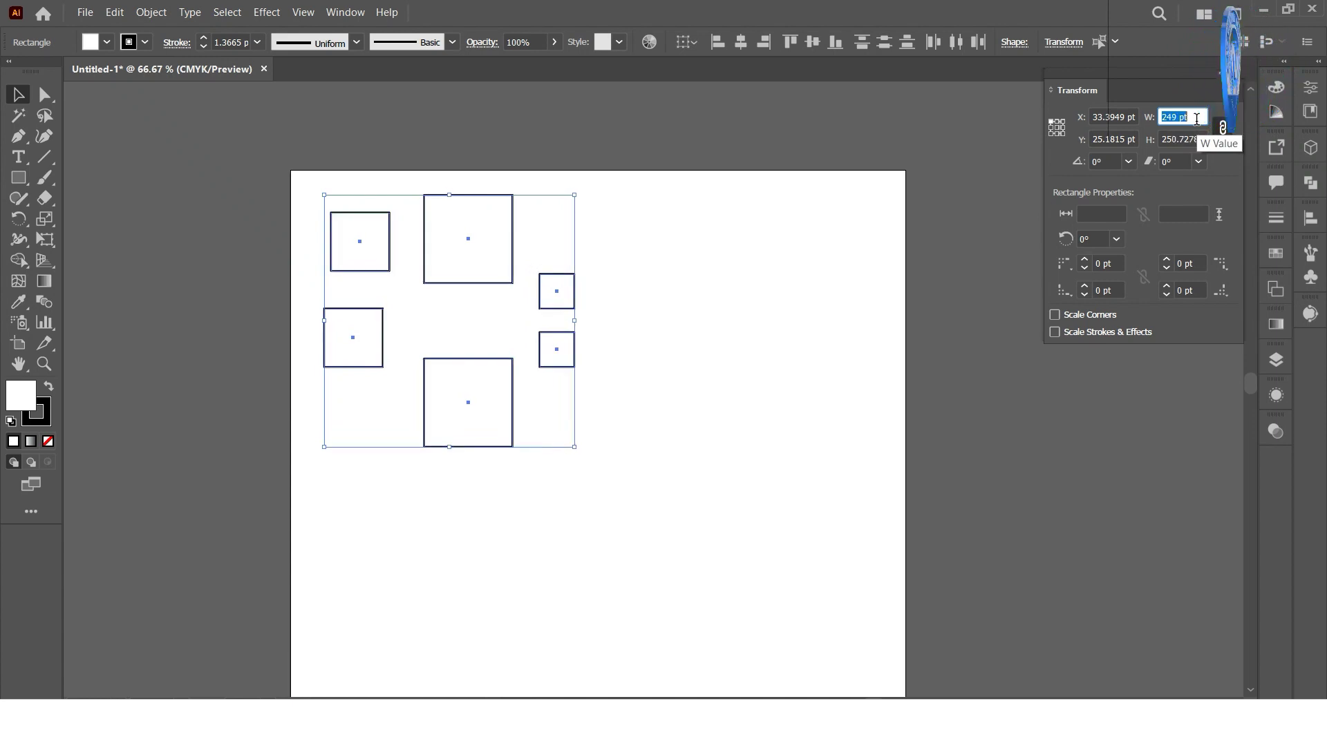
{"action": "left_click", "coordinate": [1052, 134]}
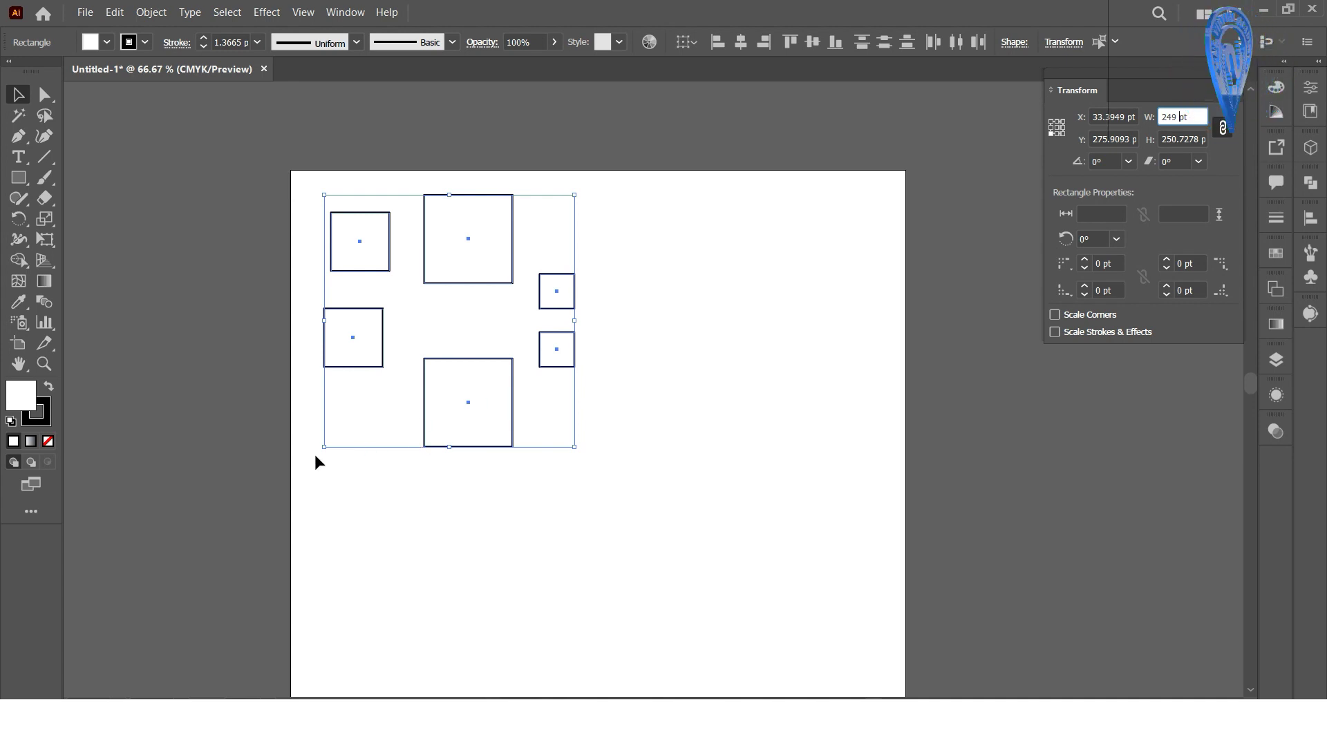
{"action": "type", "text": "250"}
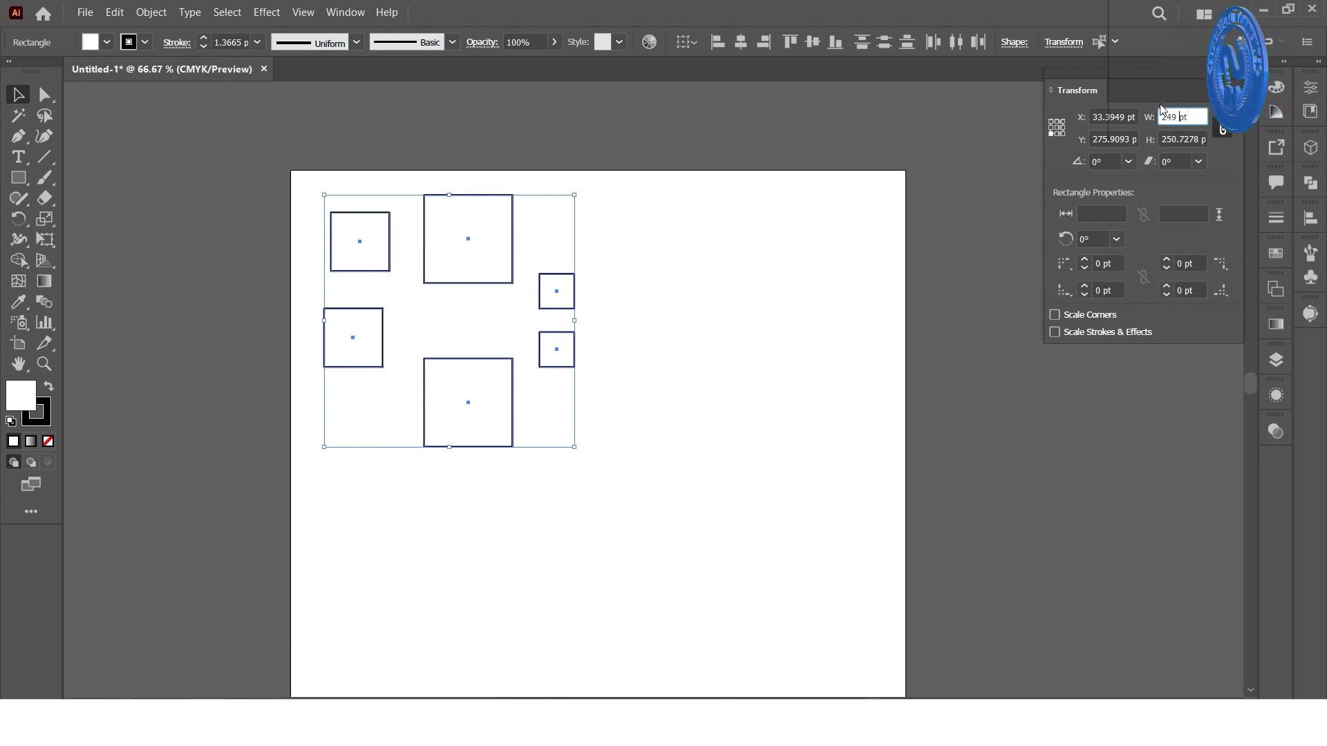
{"action": "key", "text": "Return"}
- From the middle-left anchor, resize the group to 314 pt wide, then nudge it smaller
{"action": "scroll", "coordinate": [1177, 116], "scroll_direction": "up", "scroll_amount": 10}
{"action": "scroll", "coordinate": [1177, 116], "scroll_direction": "up", "scroll_amount": 10}
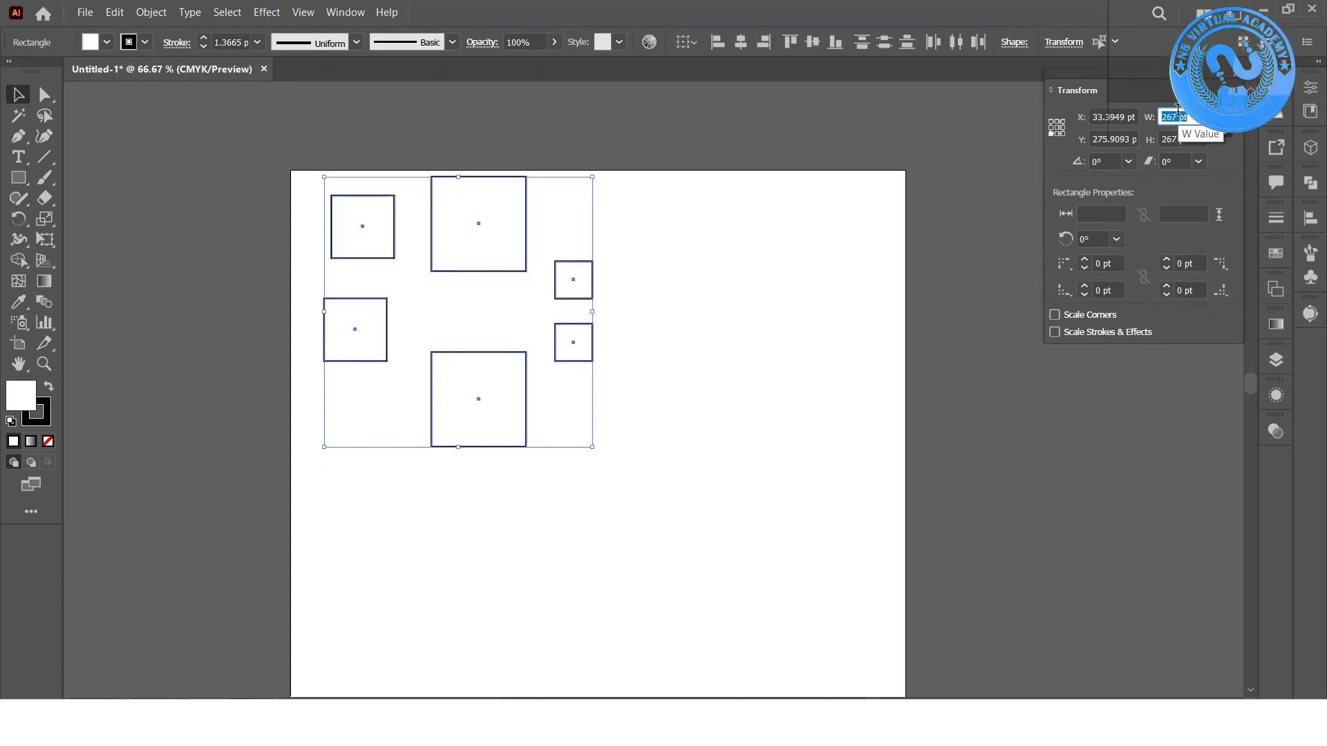
{"action": "scroll", "coordinate": [1177, 116], "scroll_direction": "up", "scroll_amount": 11}
{"action": "scroll", "coordinate": [1177, 116], "scroll_direction": "up", "scroll_amount": 12}
{"action": "scroll", "coordinate": [1177, 116], "scroll_direction": "up", "scroll_amount": 10}
{"action": "scroll", "coordinate": [1177, 116], "scroll_direction": "down", "scroll_amount": 5}
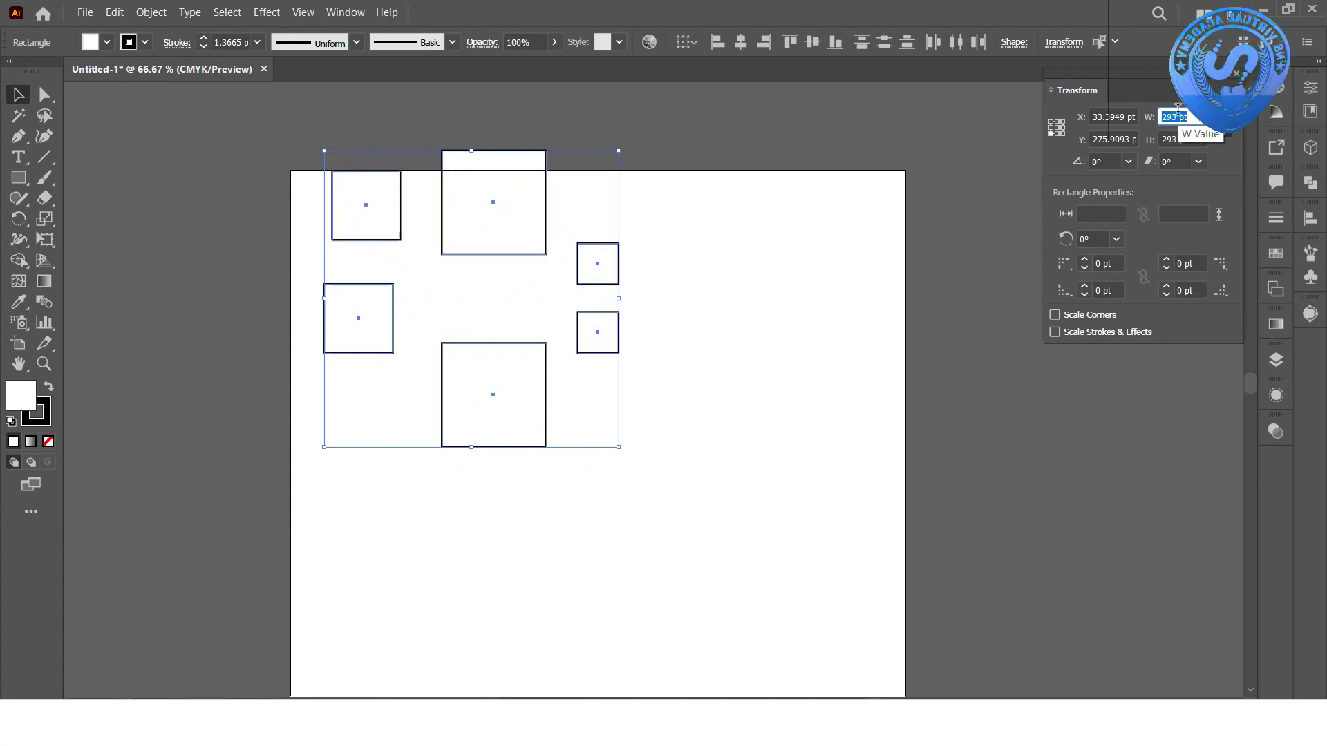
{"action": "scroll", "coordinate": [1177, 116], "scroll_direction": "down", "scroll_amount": 10}
{"action": "scroll", "coordinate": [1177, 116], "scroll_direction": "down", "scroll_amount": 16}
{"action": "scroll", "coordinate": [1177, 116], "scroll_direction": "down", "scroll_amount": 13}
{"action": "scroll", "coordinate": [1176, 116], "scroll_direction": "down", "scroll_amount": 7}
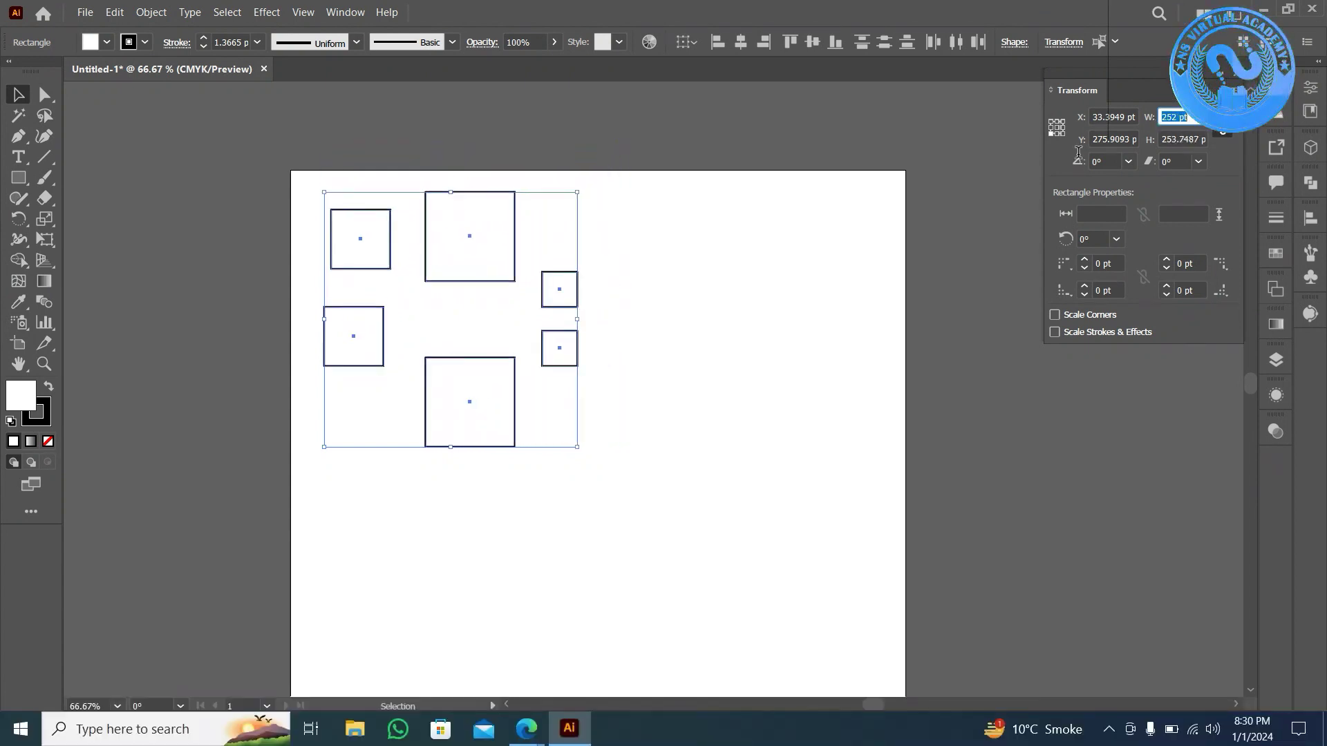
{"action": "left_click", "coordinate": [1051, 126]}
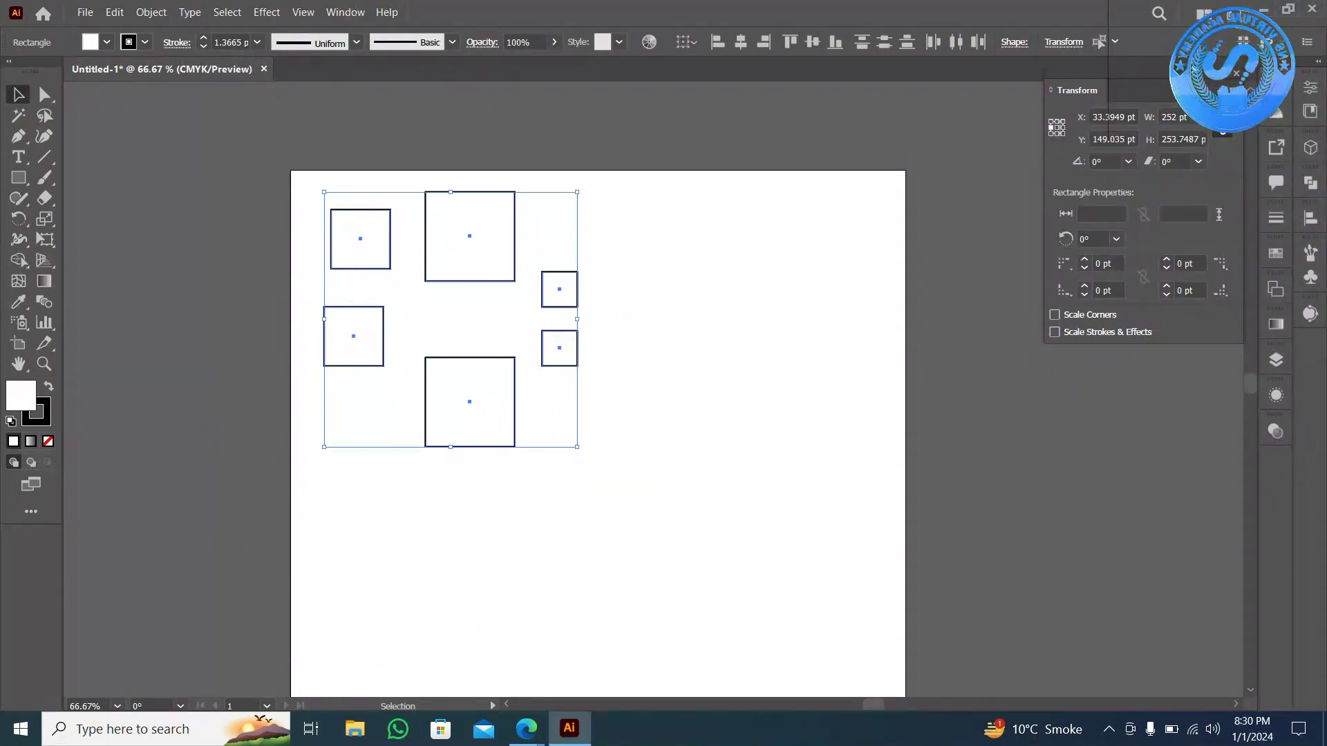
{"action": "left_click", "coordinate": [1196, 117]}
{"action": "key", "text": "Up"}
{"action": "key", "text": "Up"}
{"action": "key", "text": "Up"}
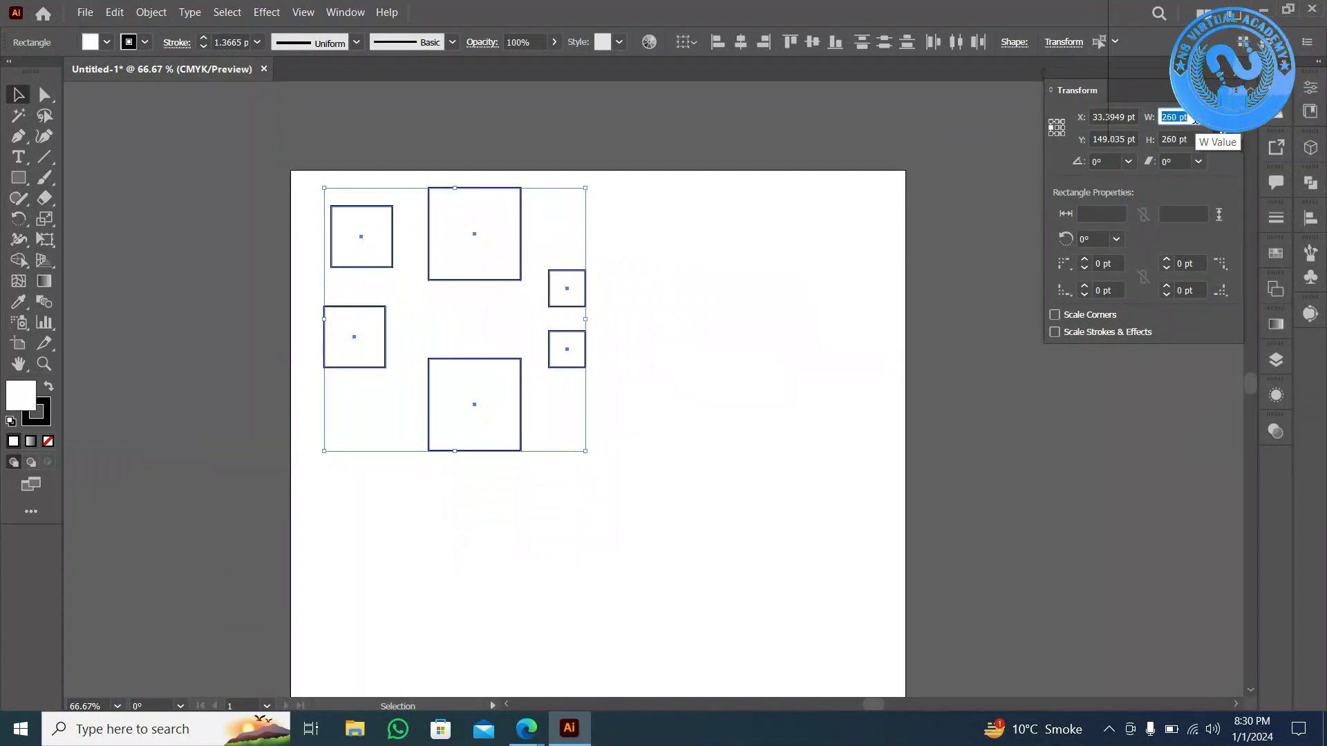
{"action": "key", "text": "Up"}
{"action": "key", "text": "Up"}
{"action": "key", "text": "Up"}
{"action": "key", "text": "Up"}
{"action": "key", "text": "Up"}
{"action": "key", "text": "Up"}
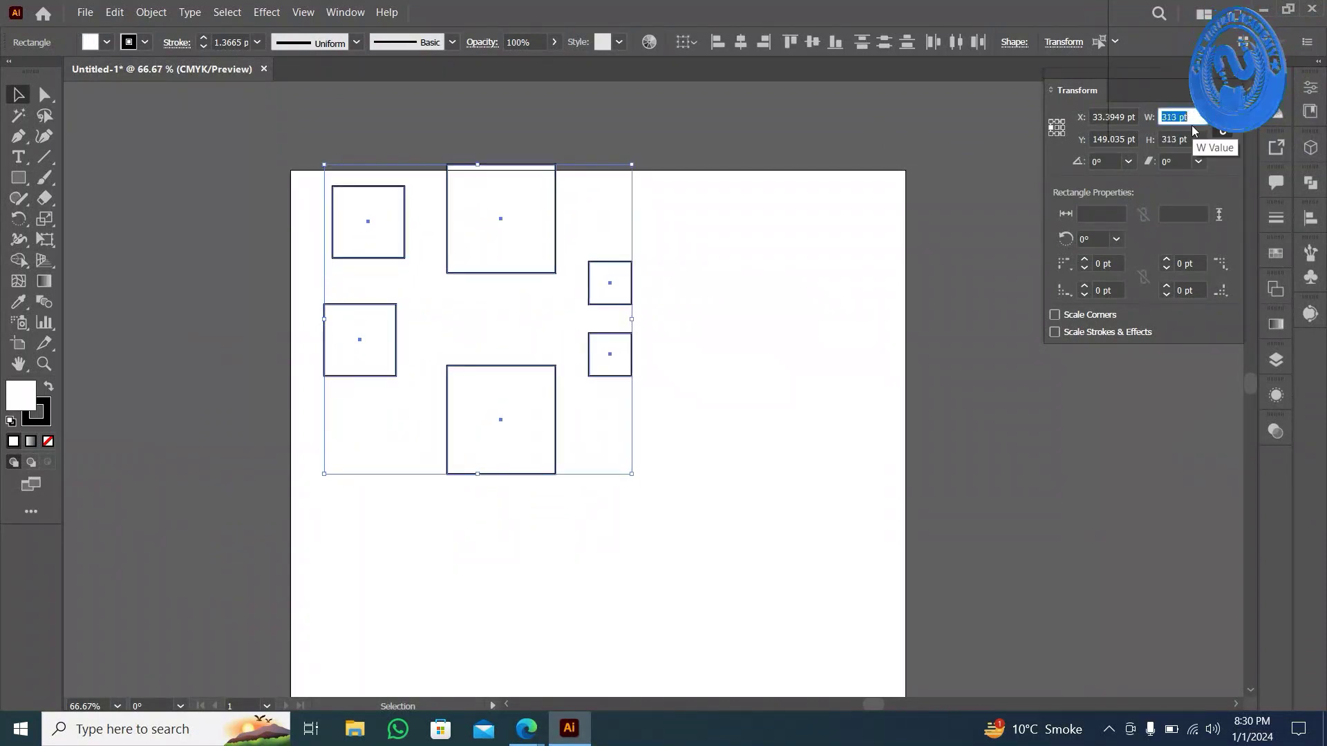
{"action": "key", "text": "Up"}
{"action": "key", "text": "Up"}
{"action": "key", "text": "Up"}
{"action": "key", "text": "Up"}
{"action": "key", "text": "Up"}
{"action": "key", "text": "Up"}
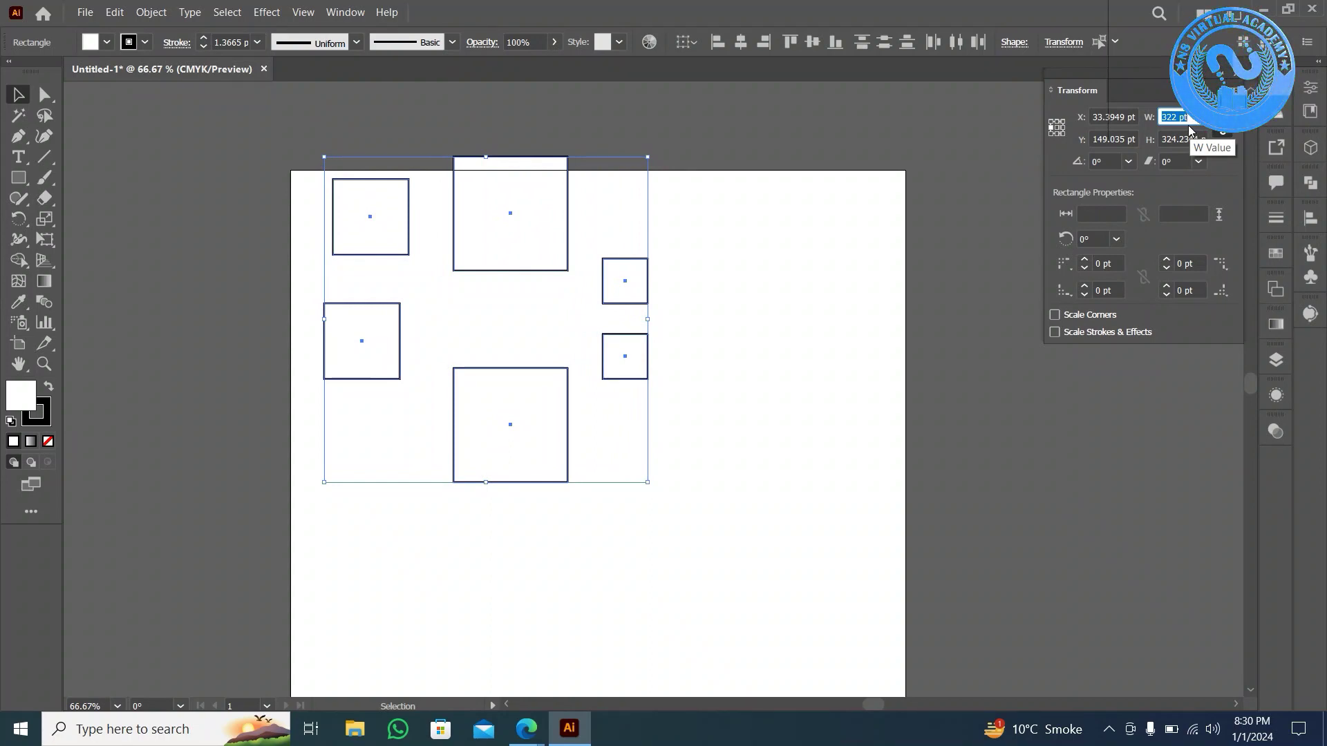
{"action": "type", "text": "314"}
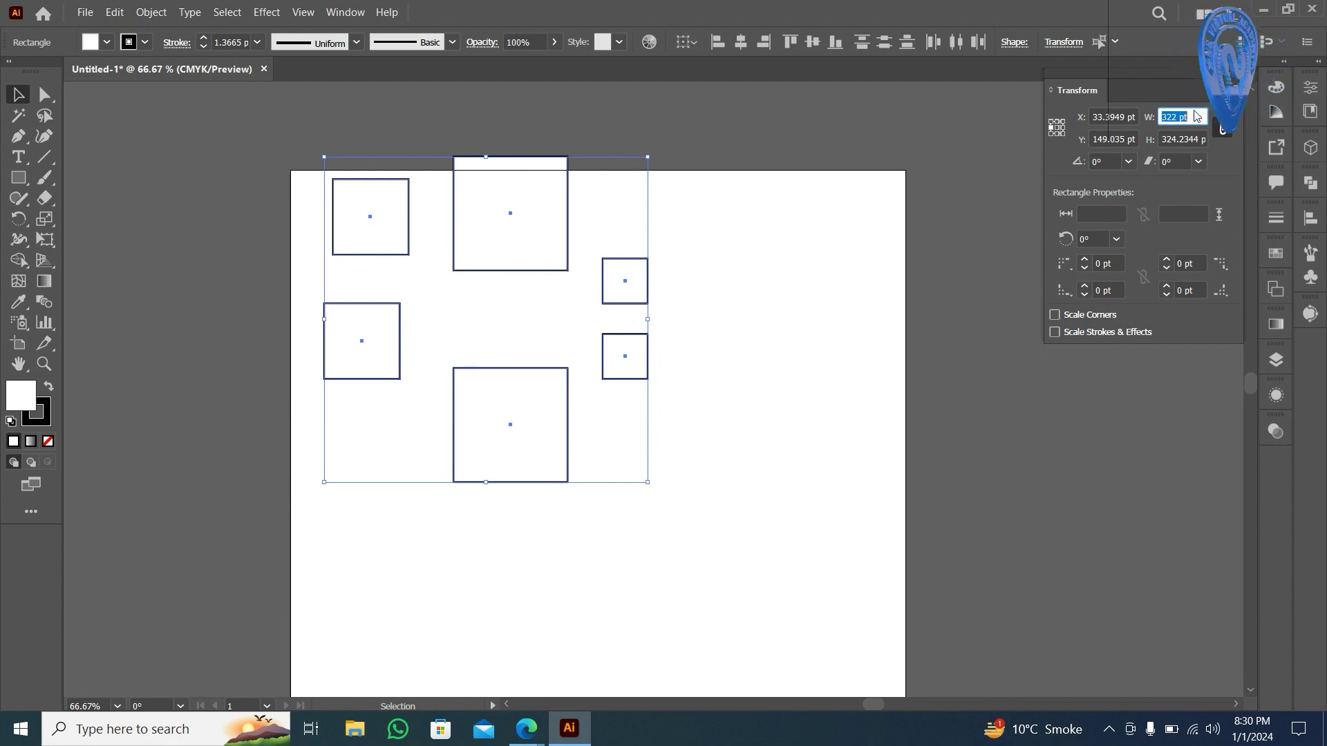
{"action": "key", "text": "Return"}
{"action": "key", "text": "Down"}
{"action": "key", "text": "Down"}
{"action": "key", "text": "Down"}
{"action": "key", "text": "Down"}
{"action": "key", "text": "Down"}
{"action": "key", "text": "Down"}
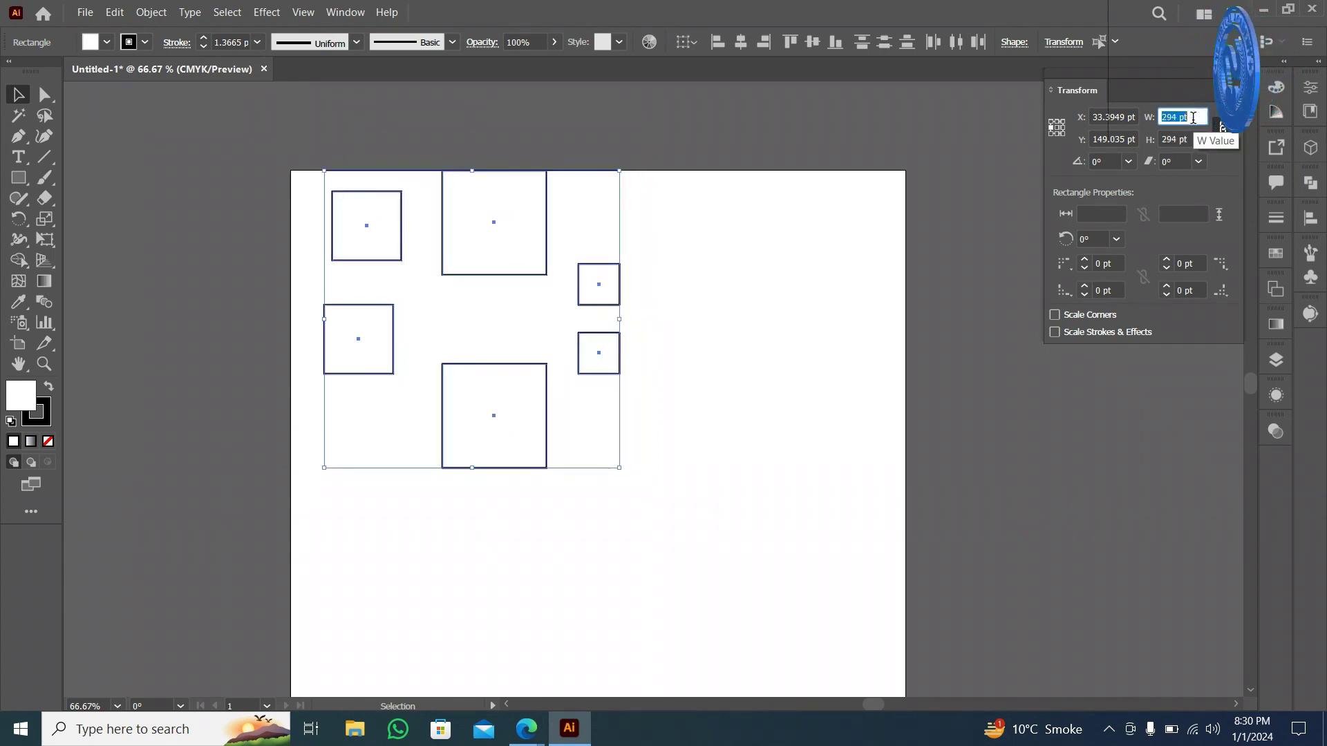
{"action": "key", "text": "Down"}
{"action": "key", "text": "Down"}
{"action": "key", "text": "Down"}
{"action": "key", "text": "Down"}
{"action": "key", "text": "Down"}
{"action": "key", "text": "Down"}
{"action": "key", "text": "Down"}
{"action": "key", "text": "Down"}
{"action": "key", "text": "Down"}
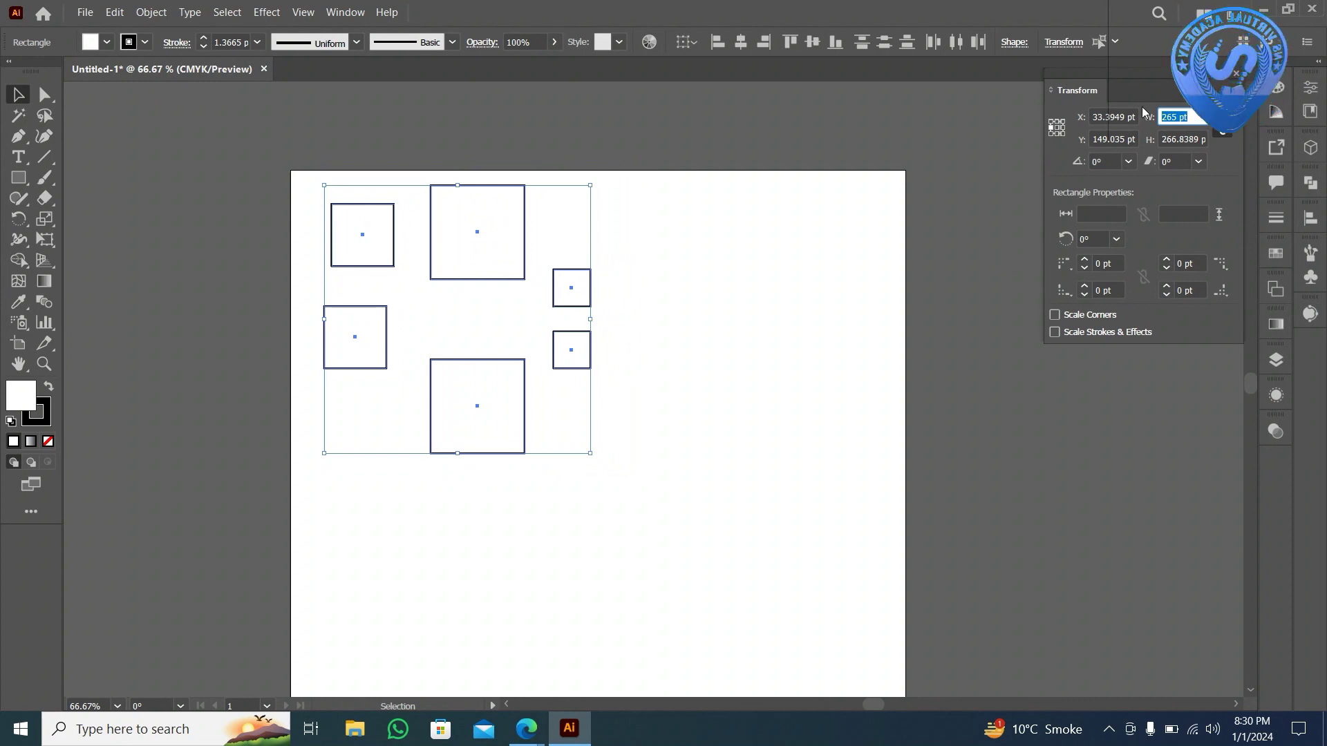
- Rotate each of the six squares 25° with Transform Each
{"action": "left_click", "coordinate": [1237, 74]}
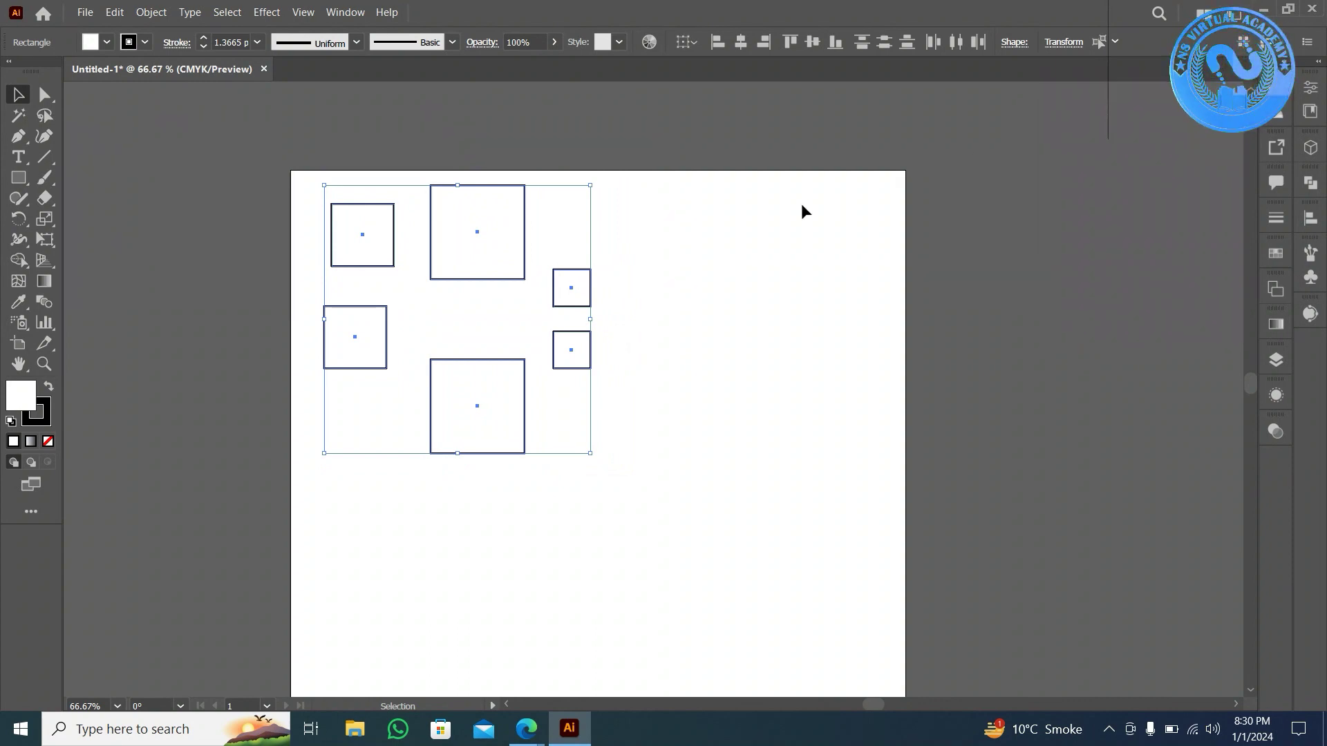
{"action": "right_click", "coordinate": [471, 237]}
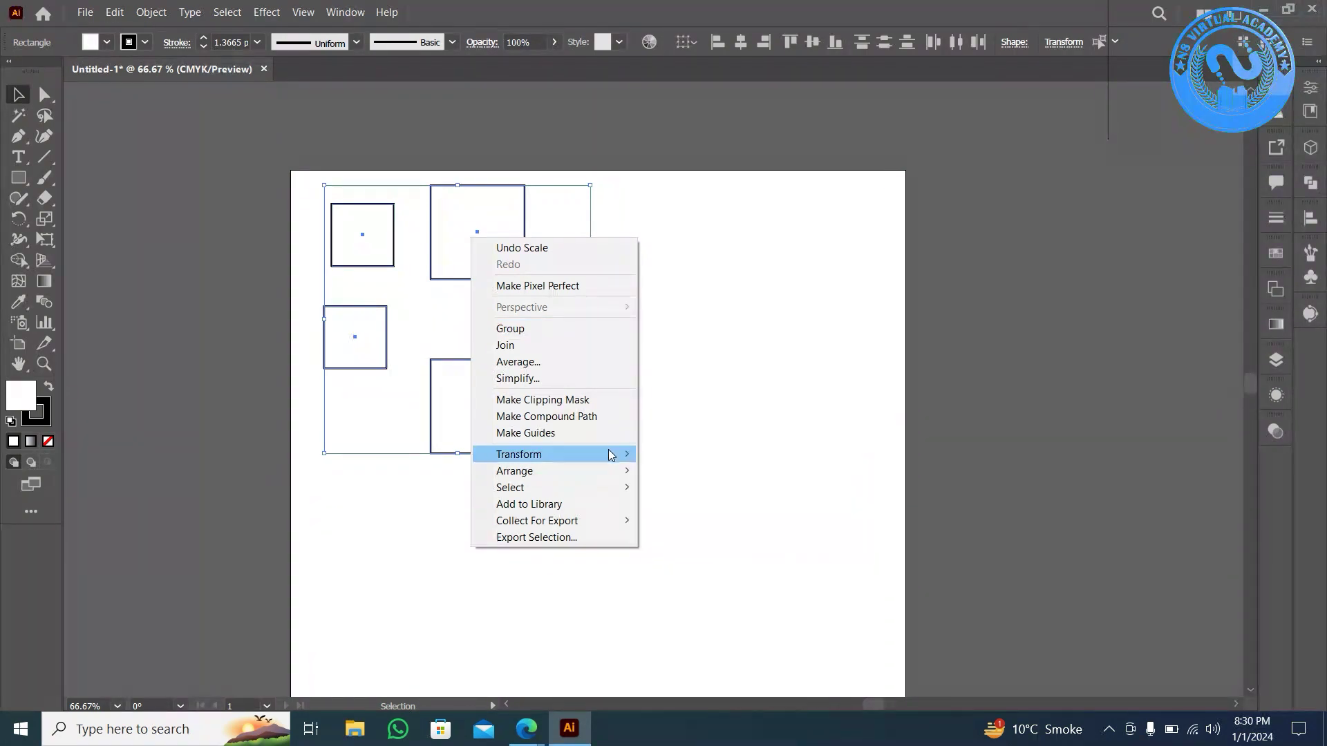
{"action": "mouse_move", "coordinate": [518, 454]}
{"action": "left_click", "coordinate": [650, 565]}
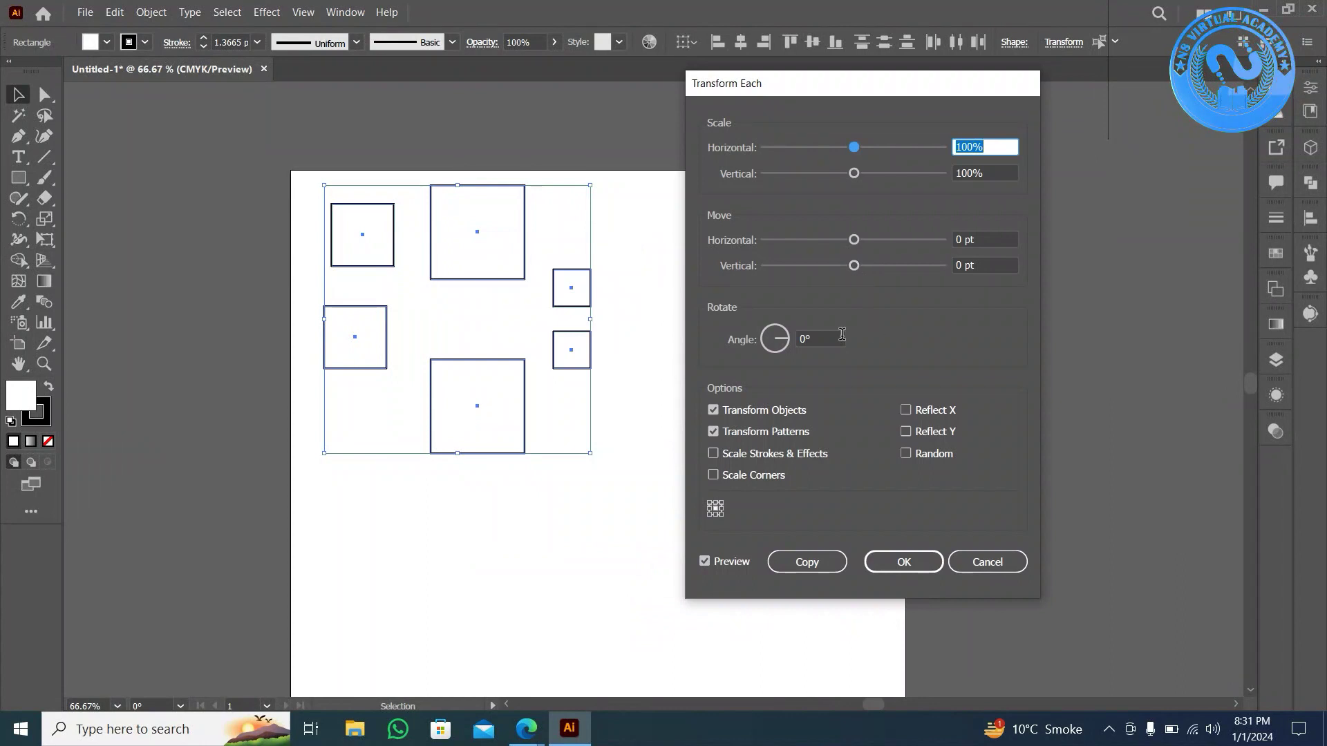
{"action": "left_click", "coordinate": [819, 338]}
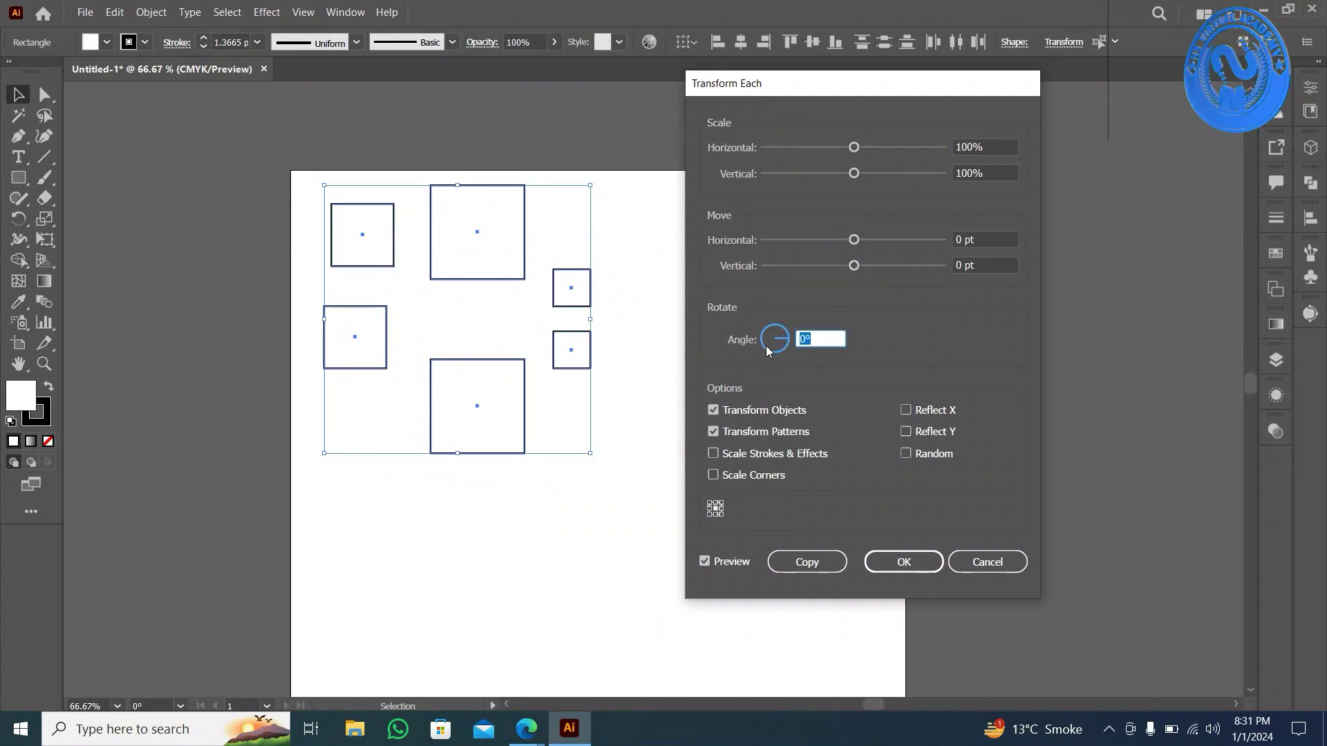
{"action": "key", "text": "Up"}
{"action": "key", "text": "Up"}
{"action": "key", "text": "Up"}
{"action": "key", "text": "Up"}
{"action": "key", "text": "Up"}
{"action": "key", "text": "Up"}
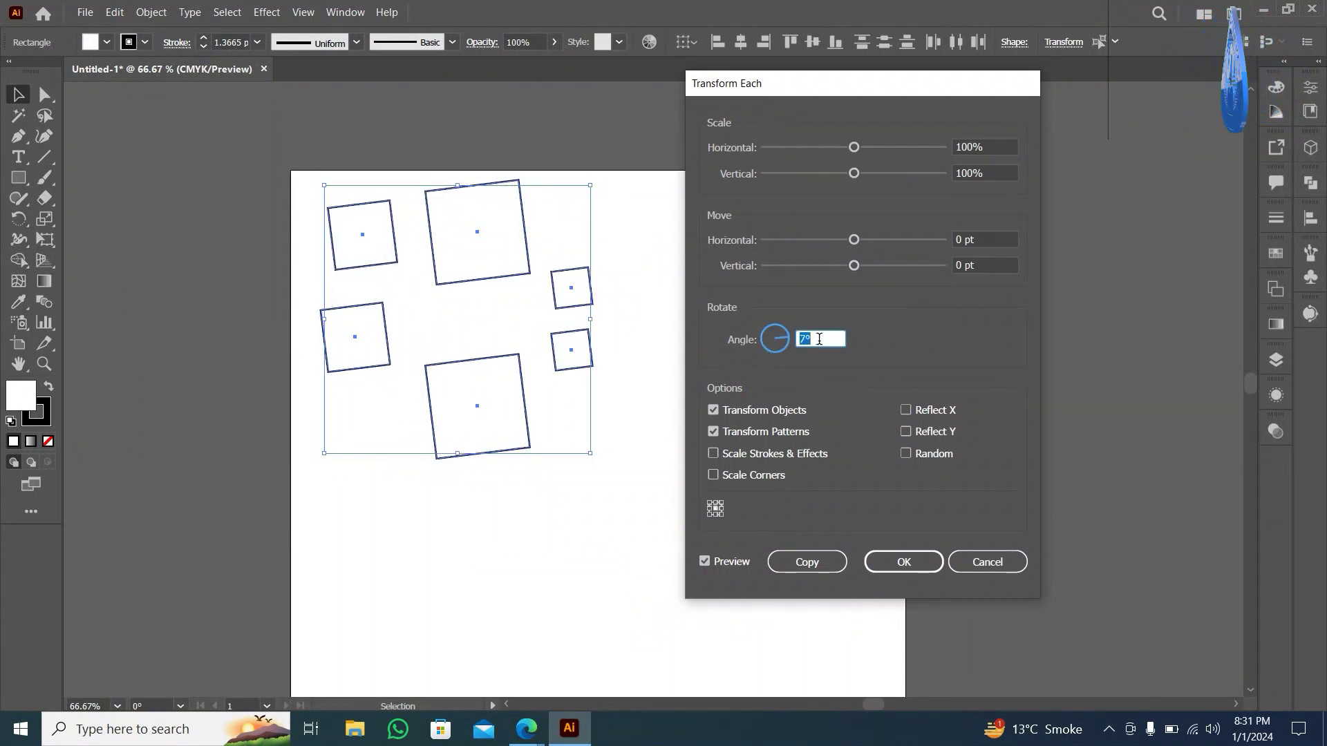
{"action": "key", "text": "Up"}
{"action": "key", "text": "Up"}
{"action": "key", "text": "Up"}
{"action": "key", "text": "Up"}
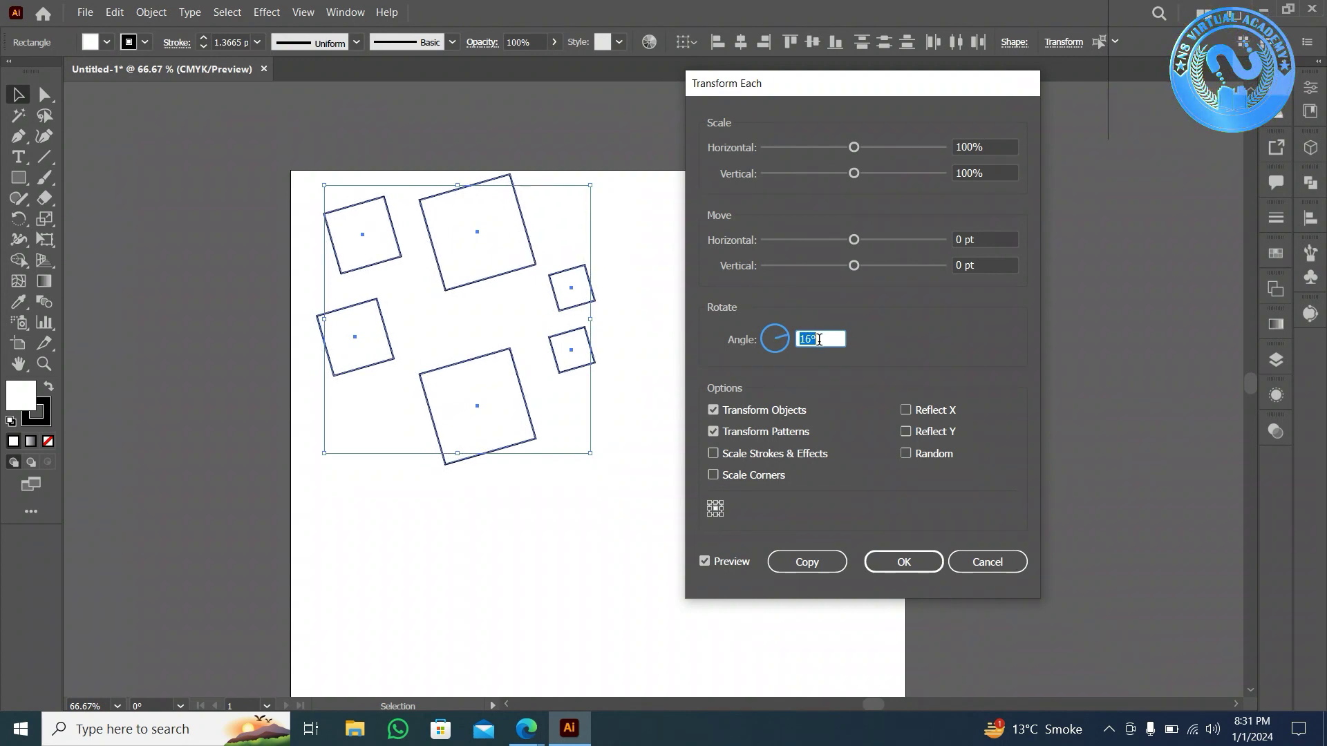
{"action": "key", "text": "Up"}
{"action": "key", "text": "Up"}
{"action": "key", "text": "Up"}
{"action": "key", "text": "Up"}
{"action": "key", "text": "Up"}
{"action": "key", "text": "Up"}
{"action": "key", "text": "Up"}
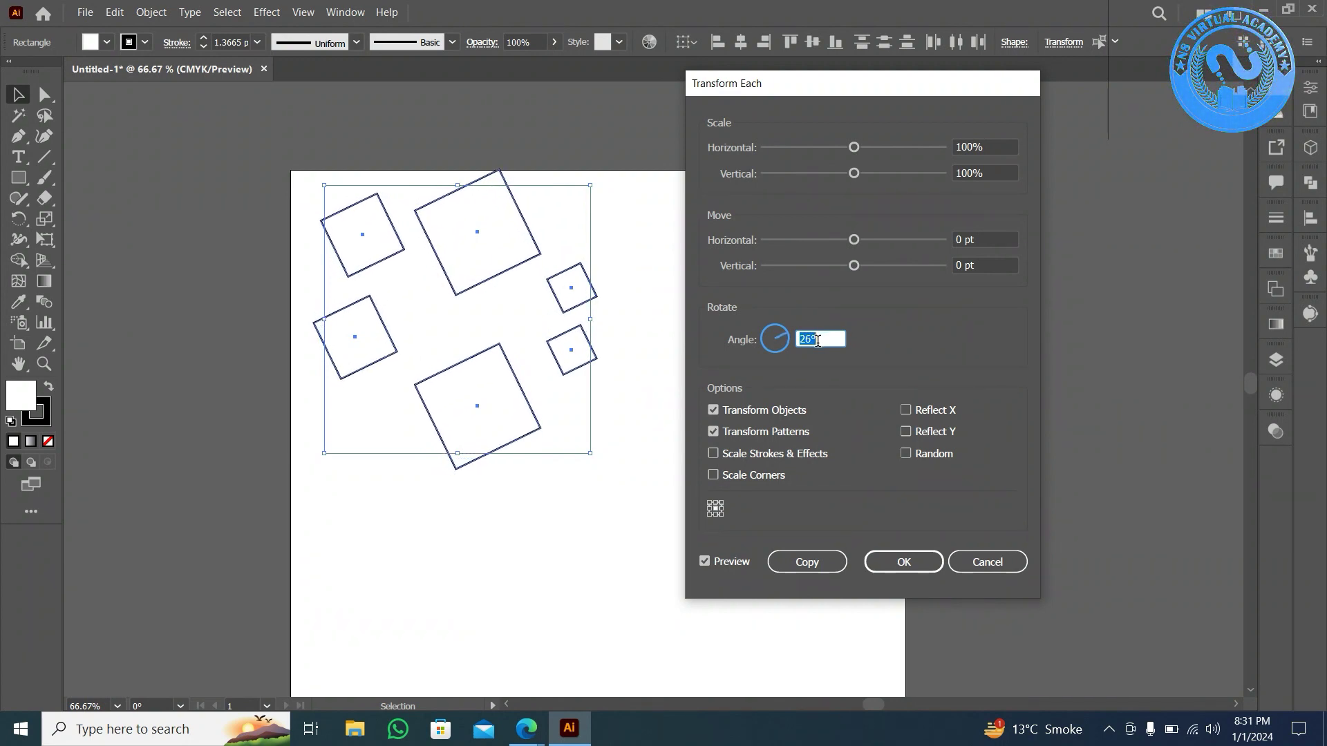
{"action": "key", "text": "Up"}
{"action": "key", "text": "Up"}
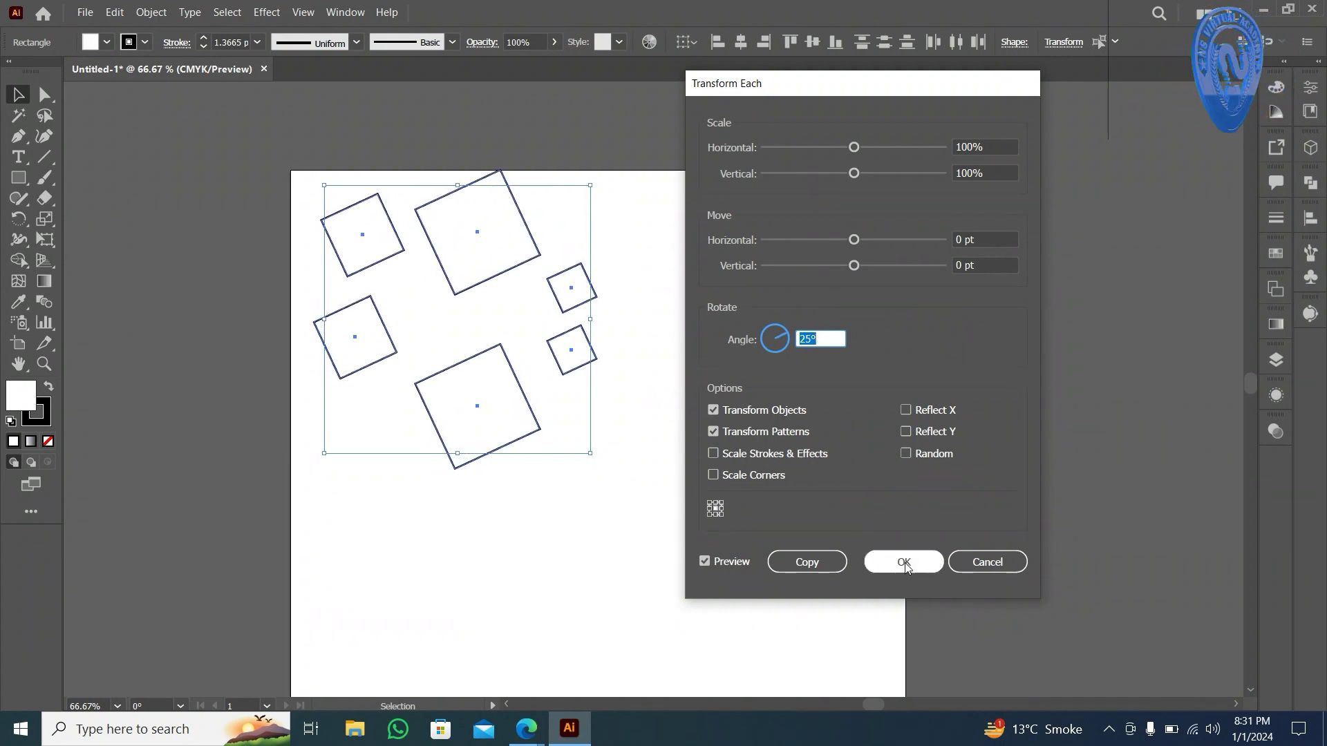
{"action": "left_click", "coordinate": [906, 562]}
- Deselect, then marquee-select all six rotated squares
{"action": "left_click", "coordinate": [525, 528]}
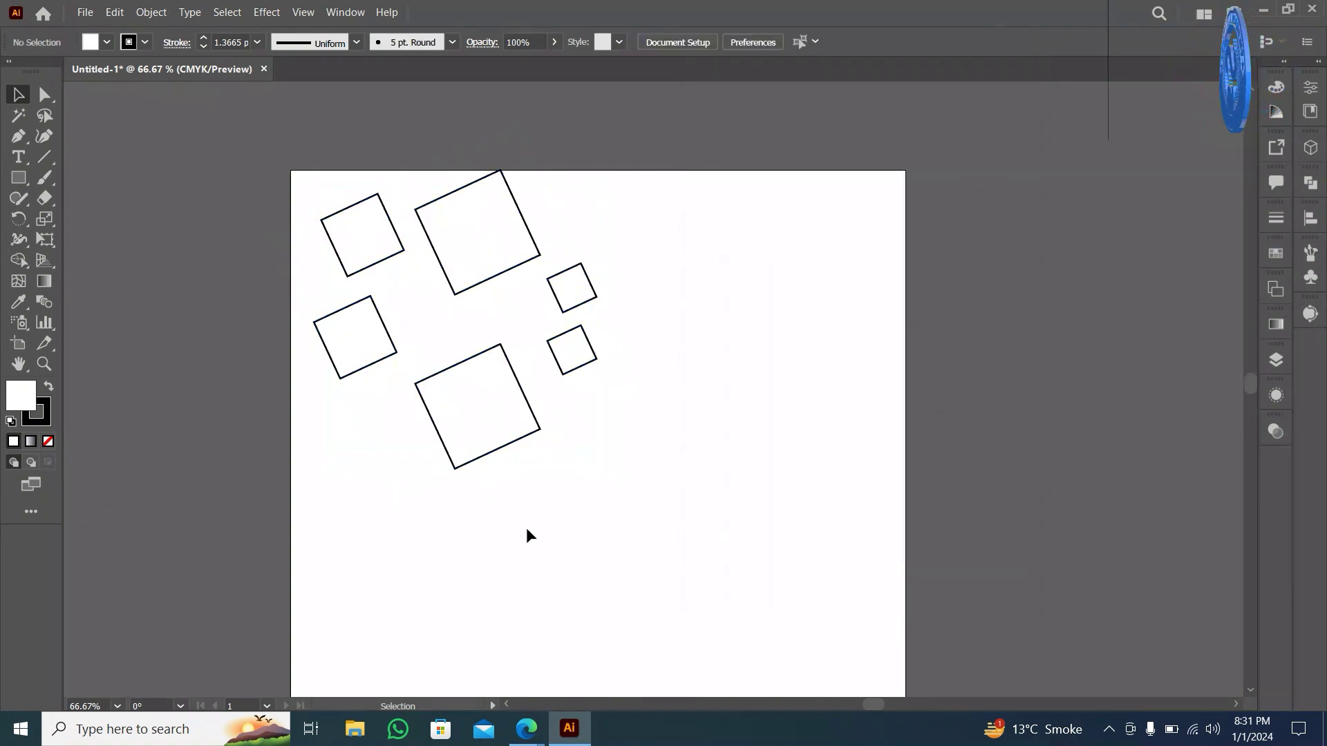
{"action": "left_click_drag", "start_coordinate": [675, 469], "coordinate": [325, 173]}
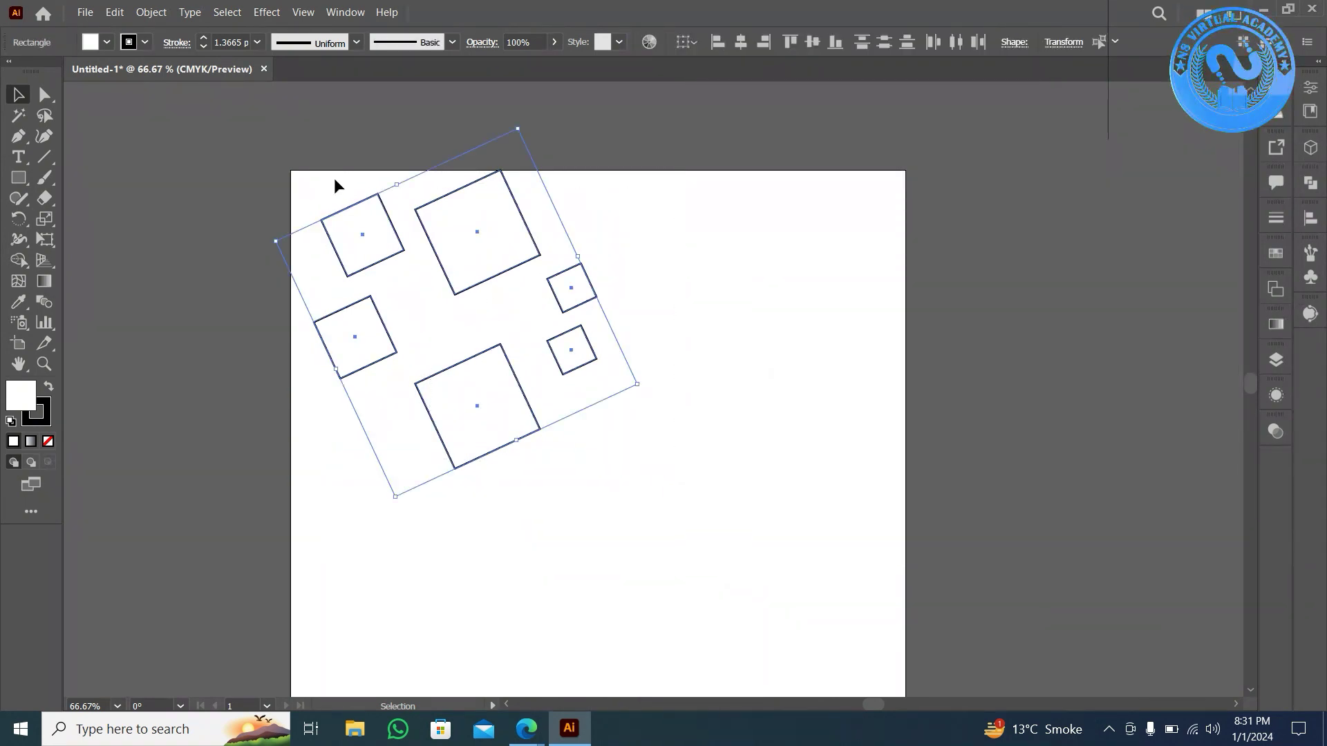
{"action": "left_click_drag", "start_coordinate": [397, 247], "coordinate": [579, 280]}
- Delete the six squares and draw a small square near the artboard's top-left
{"action": "key", "text": "Delete"}
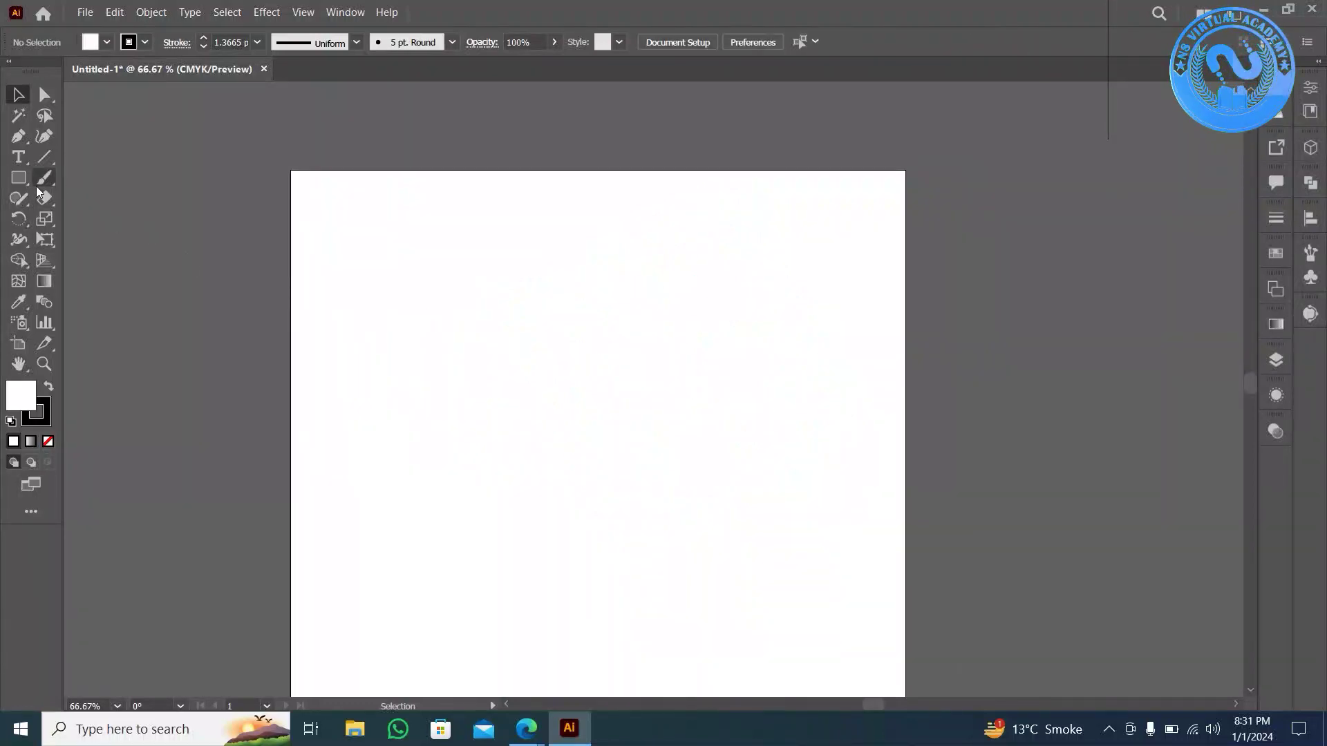
{"action": "left_click", "coordinate": [16, 181]}
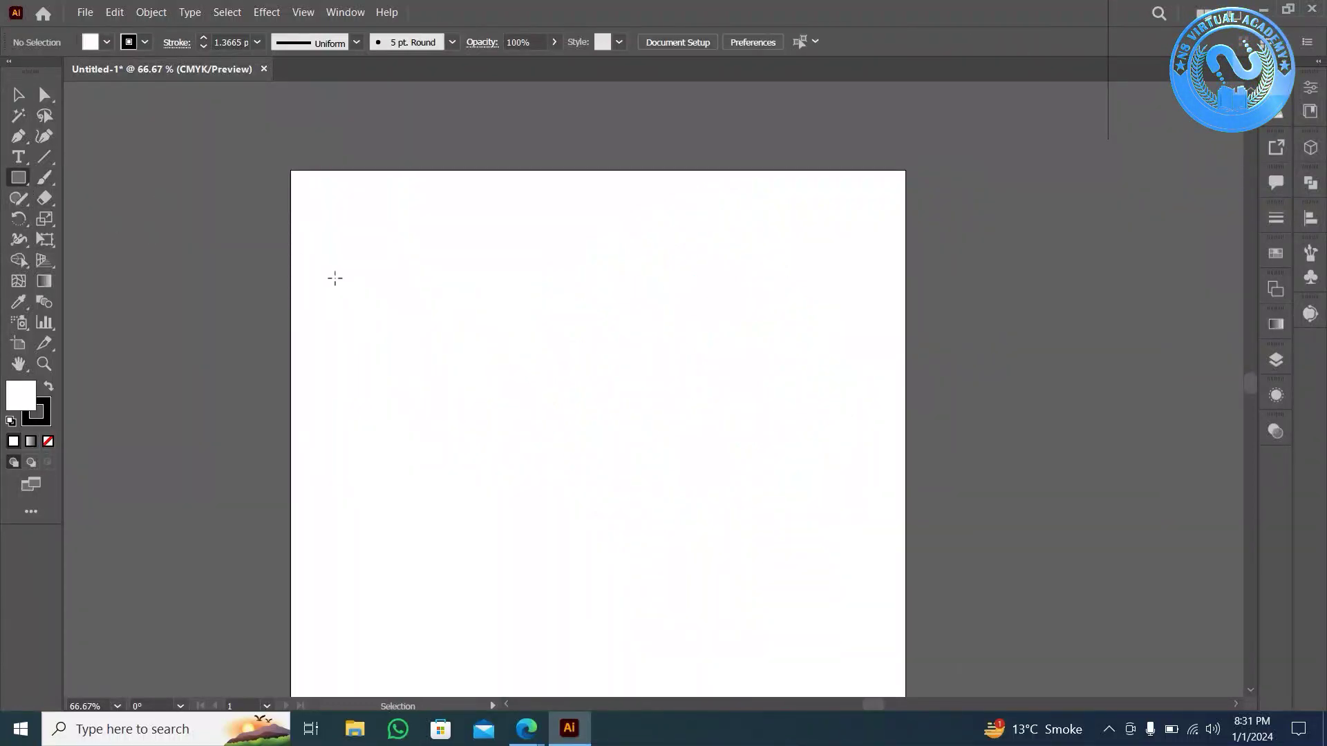
{"action": "left_click_drag", "start_coordinate": [314, 200], "coordinate": [360, 259]}
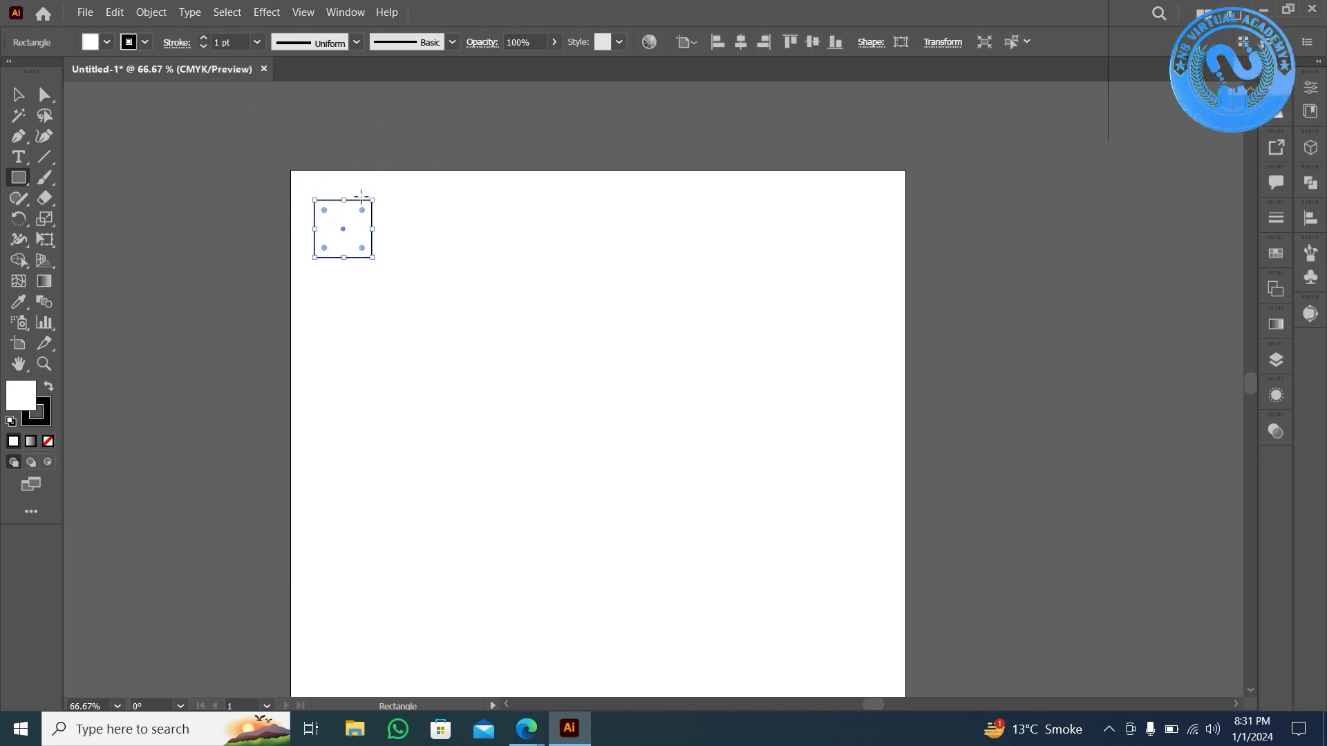
- Try moving the square, undo the move, and zoom in
{"action": "left_click", "coordinate": [18, 94]}
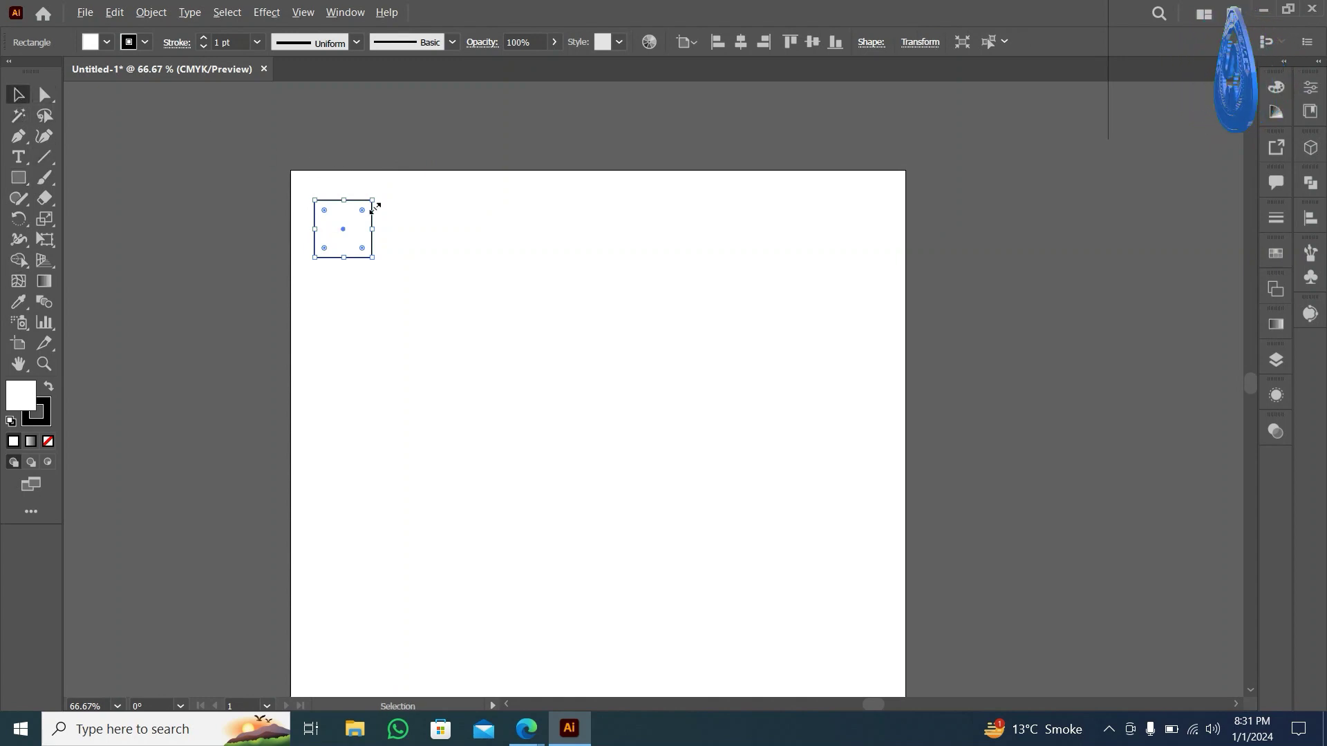
{"action": "left_click_drag", "start_coordinate": [376, 213], "coordinate": [443, 214]}
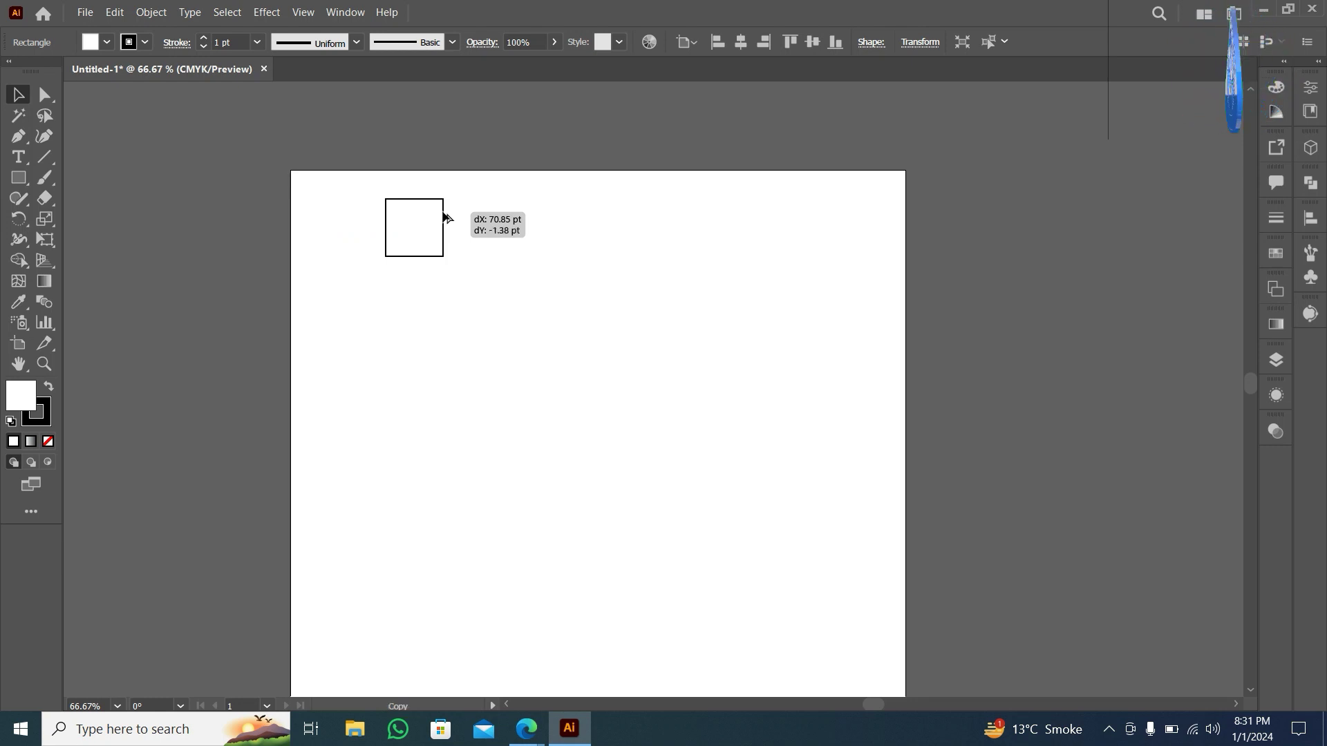
{"action": "left_click_drag", "start_coordinate": [443, 215], "coordinate": [443, 213]}
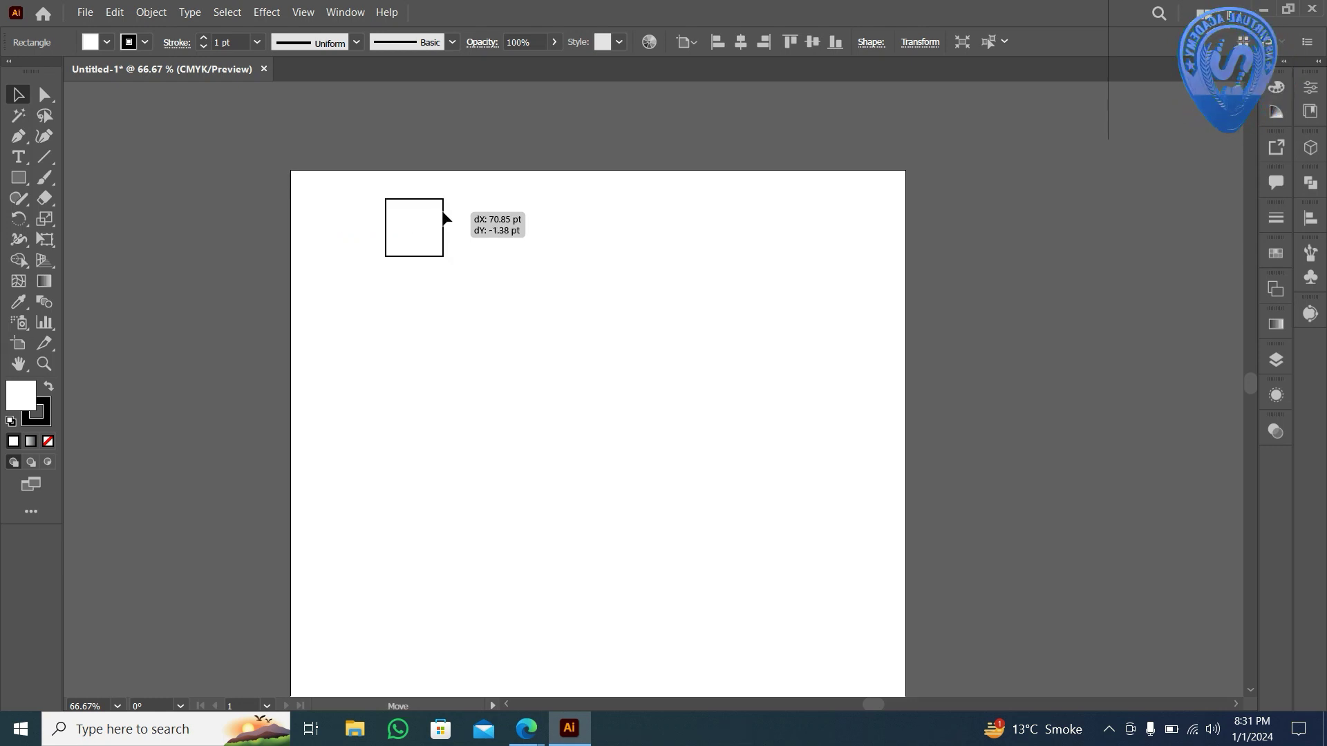
{"action": "left_click_drag", "start_coordinate": [443, 212], "coordinate": [444, 215]}
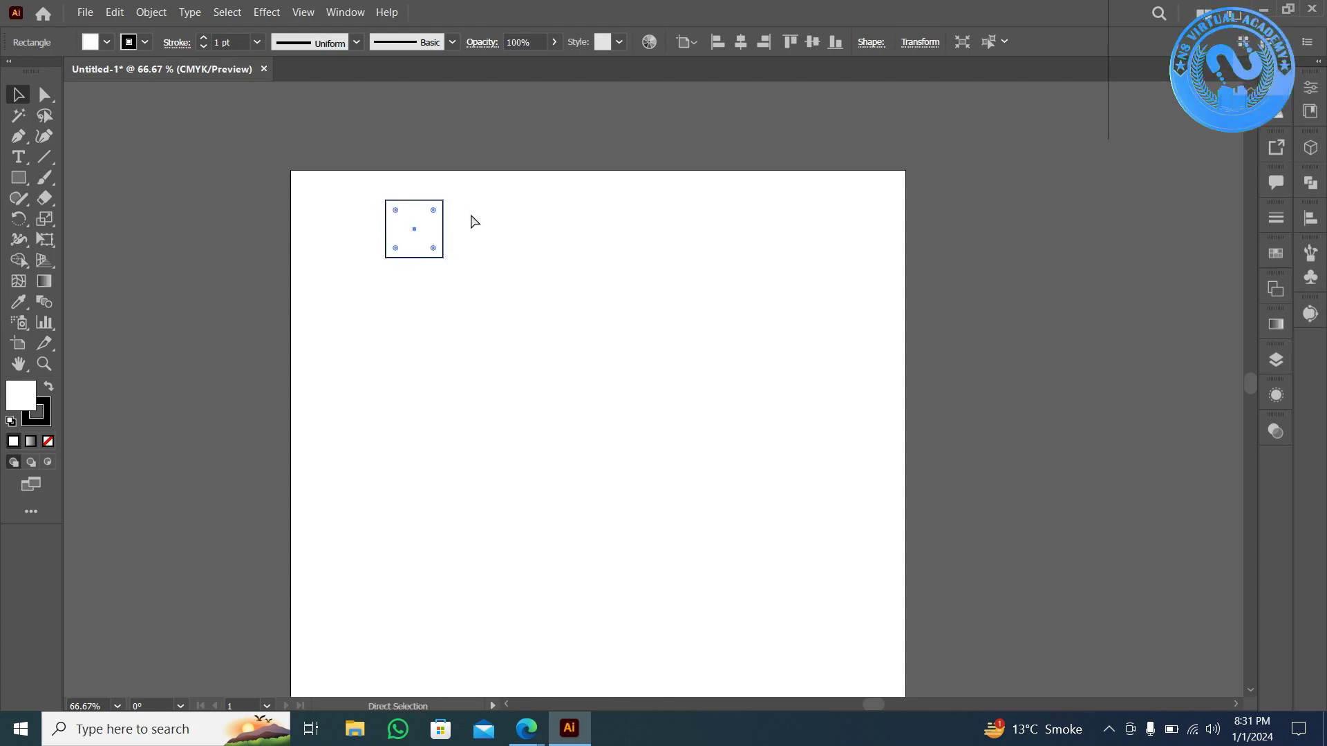
{"action": "key", "text": "ctrl+z"}
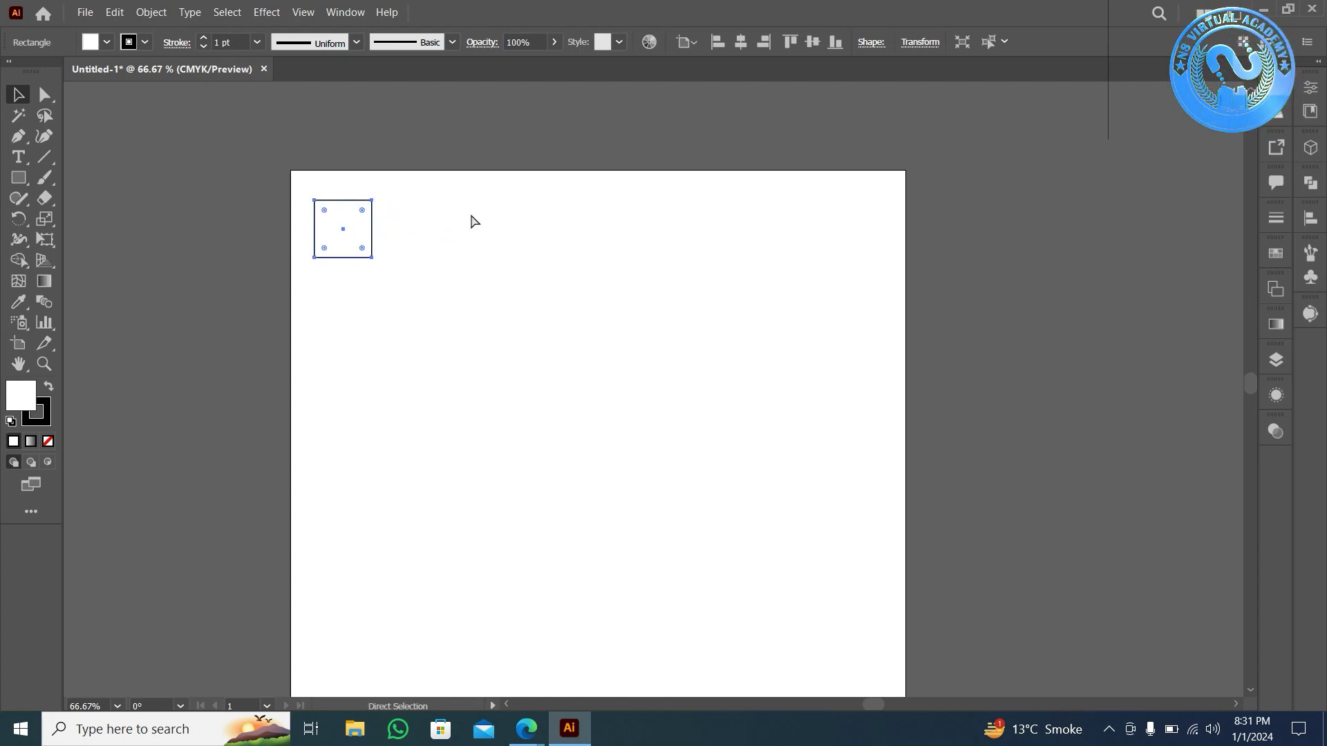
{"action": "scroll", "coordinate": [470, 213], "scroll_direction": "up", "scroll_amount": 1}
{"action": "scroll", "coordinate": [467, 213], "scroll_direction": "up", "scroll_amount": 1}
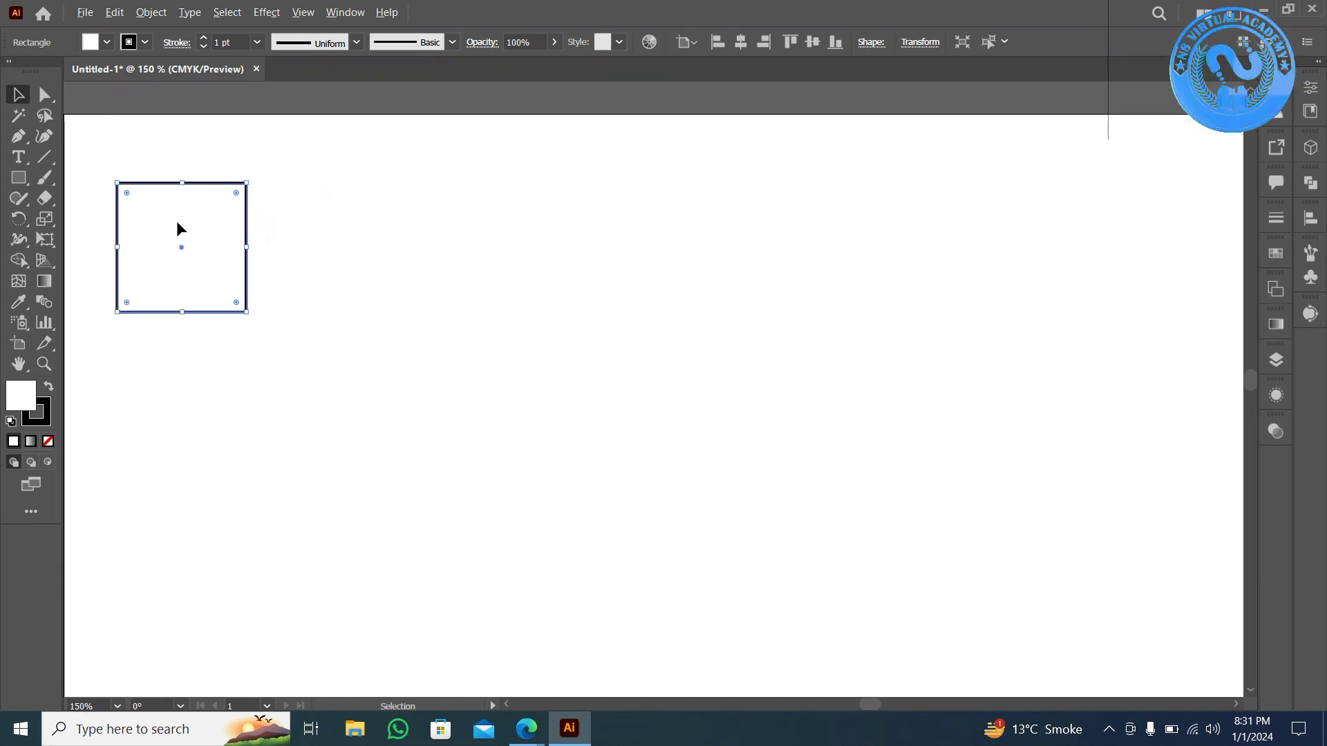
- Duplicate the square to the right, repeating to build a row of eight
{"action": "mouse_move", "coordinate": [177, 228]}
{"action": "left_mouse_down"}
{"action": "mouse_move", "coordinate": [245, 228]}
{"action": "mouse_move", "coordinate": [321, 199]}
{"action": "left_mouse_up"}
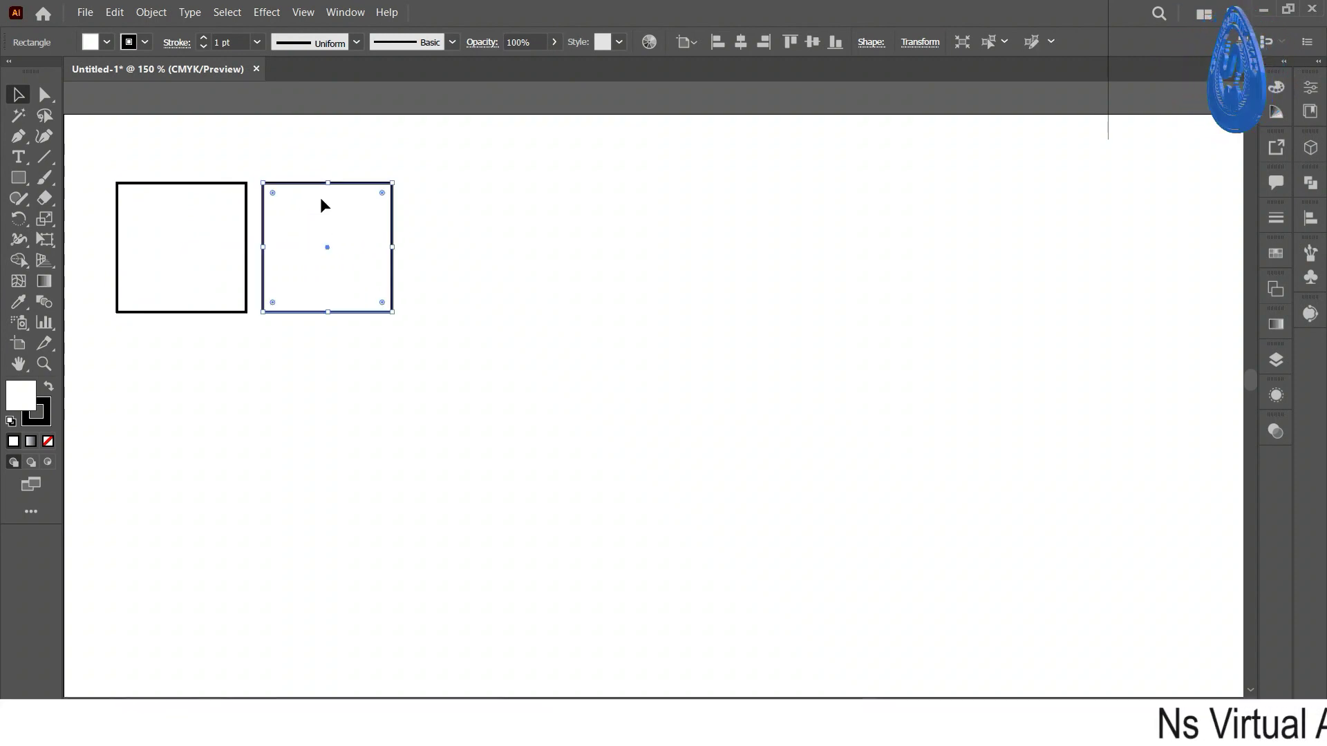
{"action": "key", "text": "ctrl+d"}
{"action": "key", "text": "ctrl+d"}
{"action": "key", "text": "ctrl+d"}
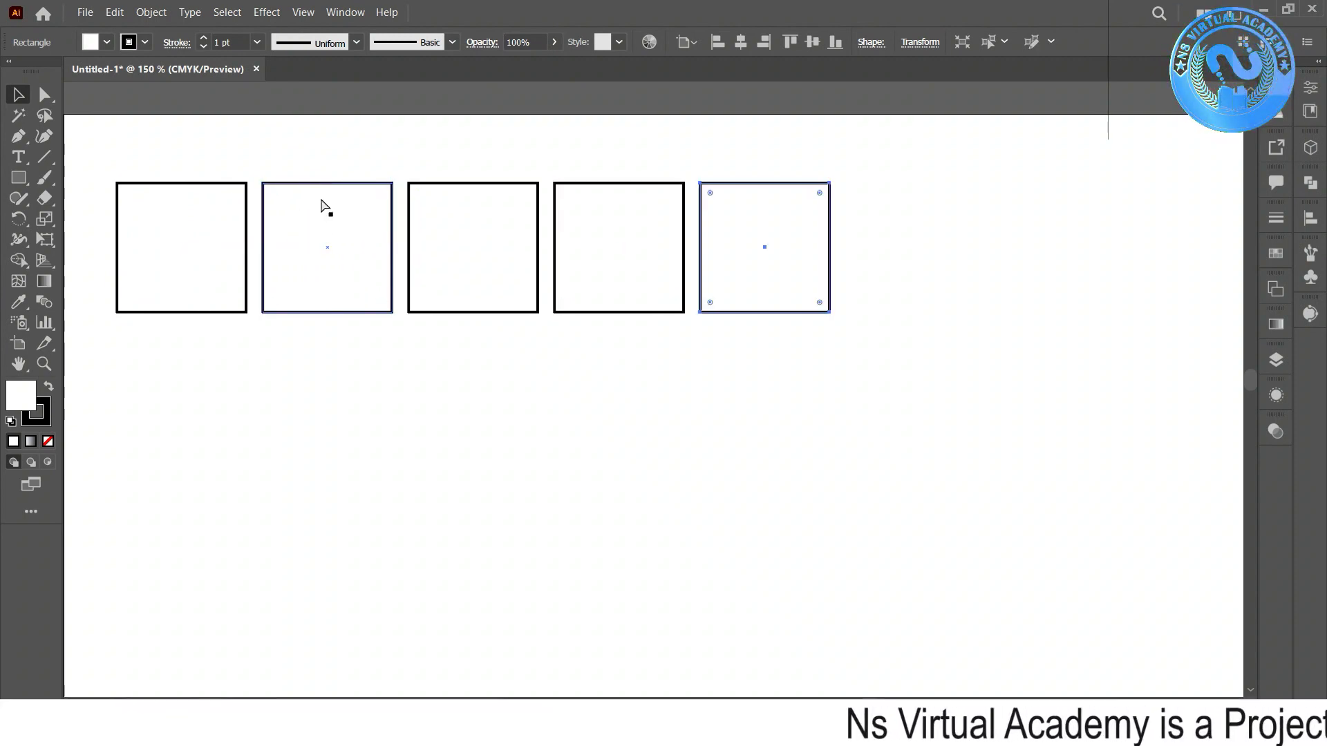
{"action": "scroll", "coordinate": [321, 206], "scroll_direction": "down", "scroll_amount": 2}
{"action": "key", "text": "ctrl+d"}
{"action": "key", "text": "ctrl+d"}
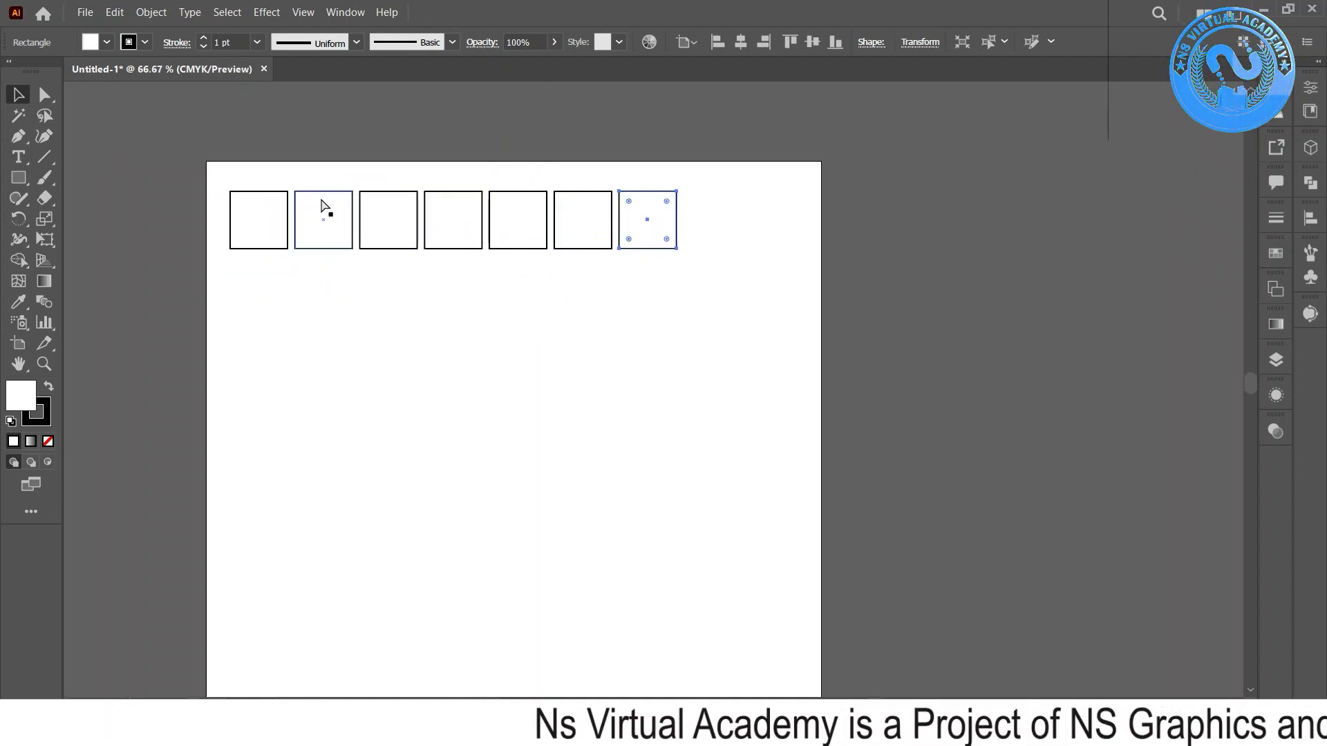
{"action": "key", "text": "ctrl+d"}
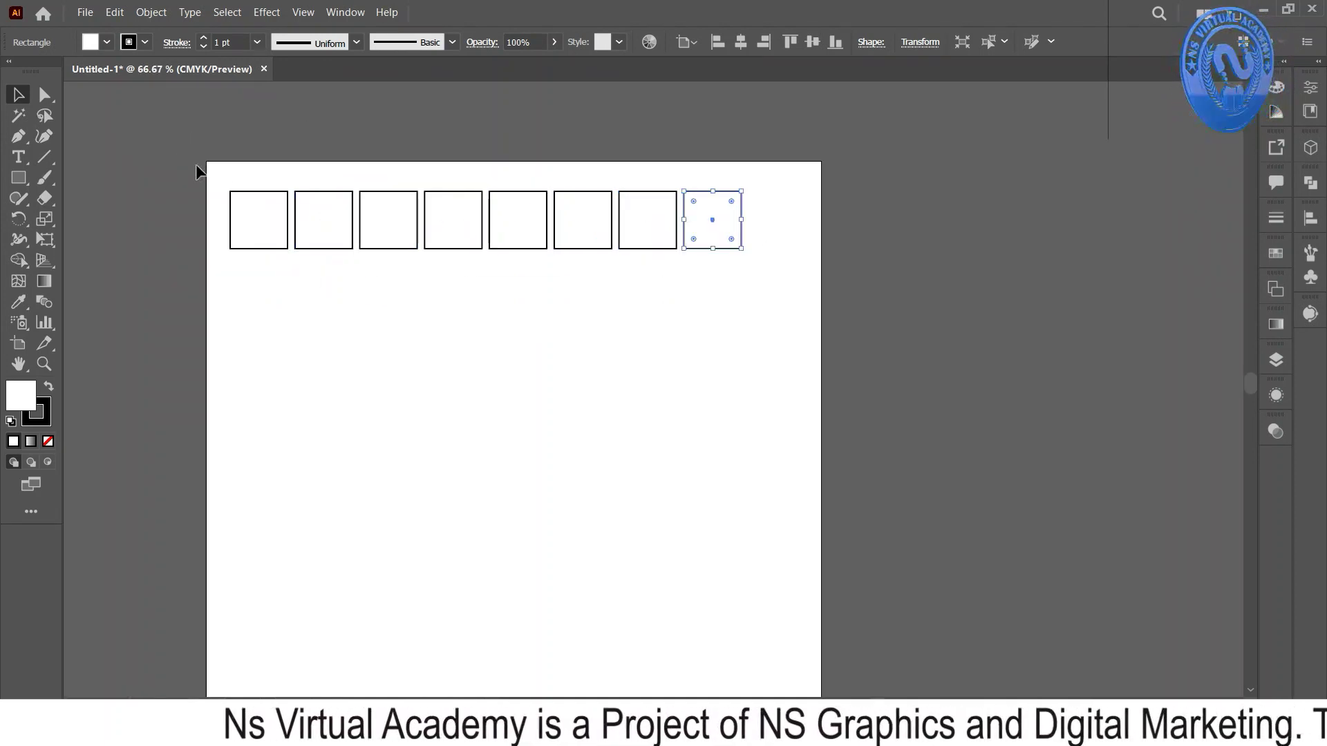
- Copy the row downward into six rows, then nudge the whole grid into place
{"action": "left_click_drag", "start_coordinate": [197, 163], "coordinate": [893, 270]}
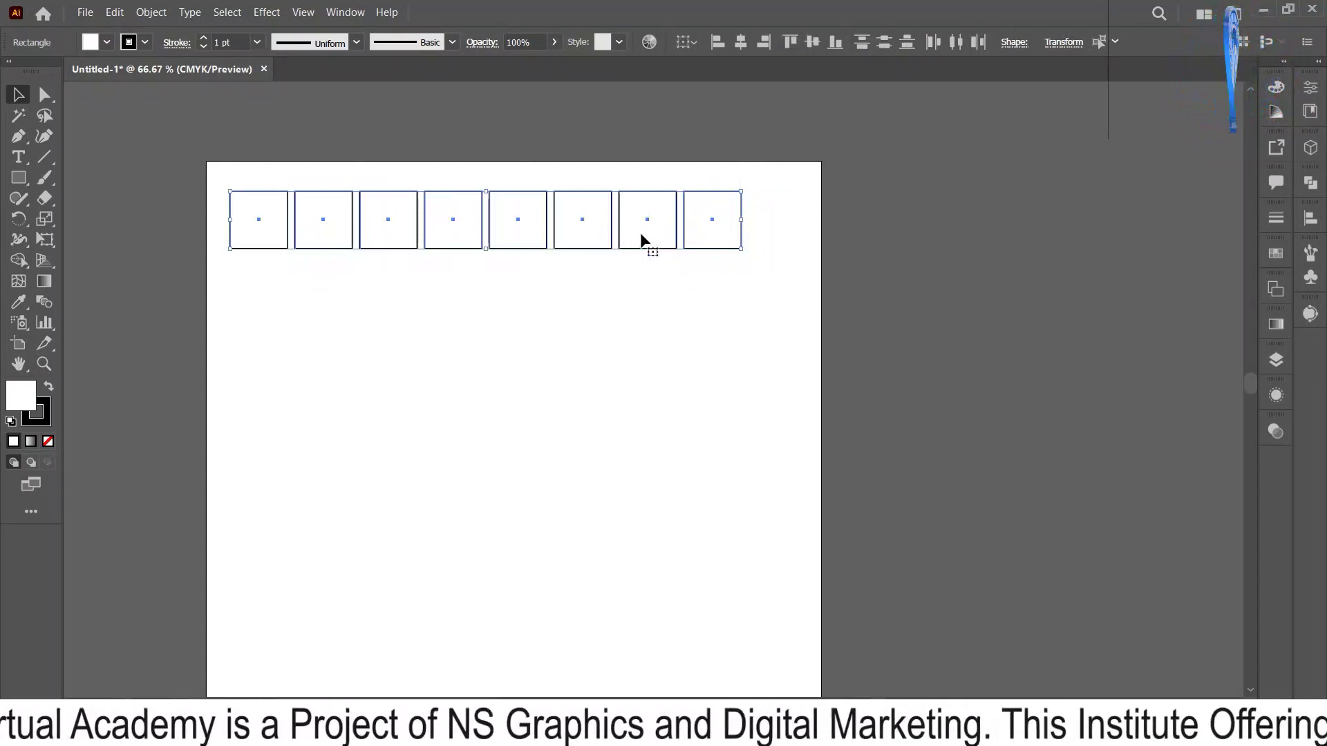
{"action": "left_click_drag", "start_coordinate": [641, 239], "coordinate": [645, 307]}
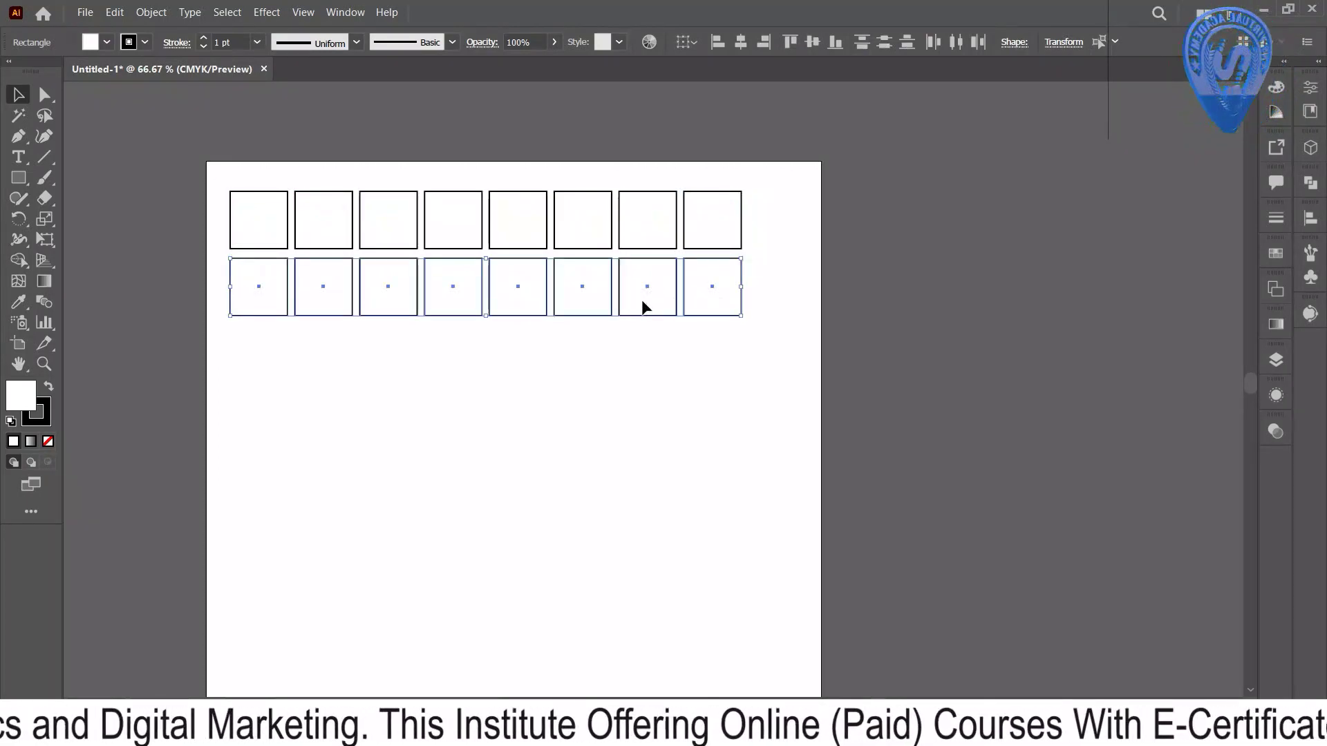
{"action": "key", "text": "ctrl+d"}
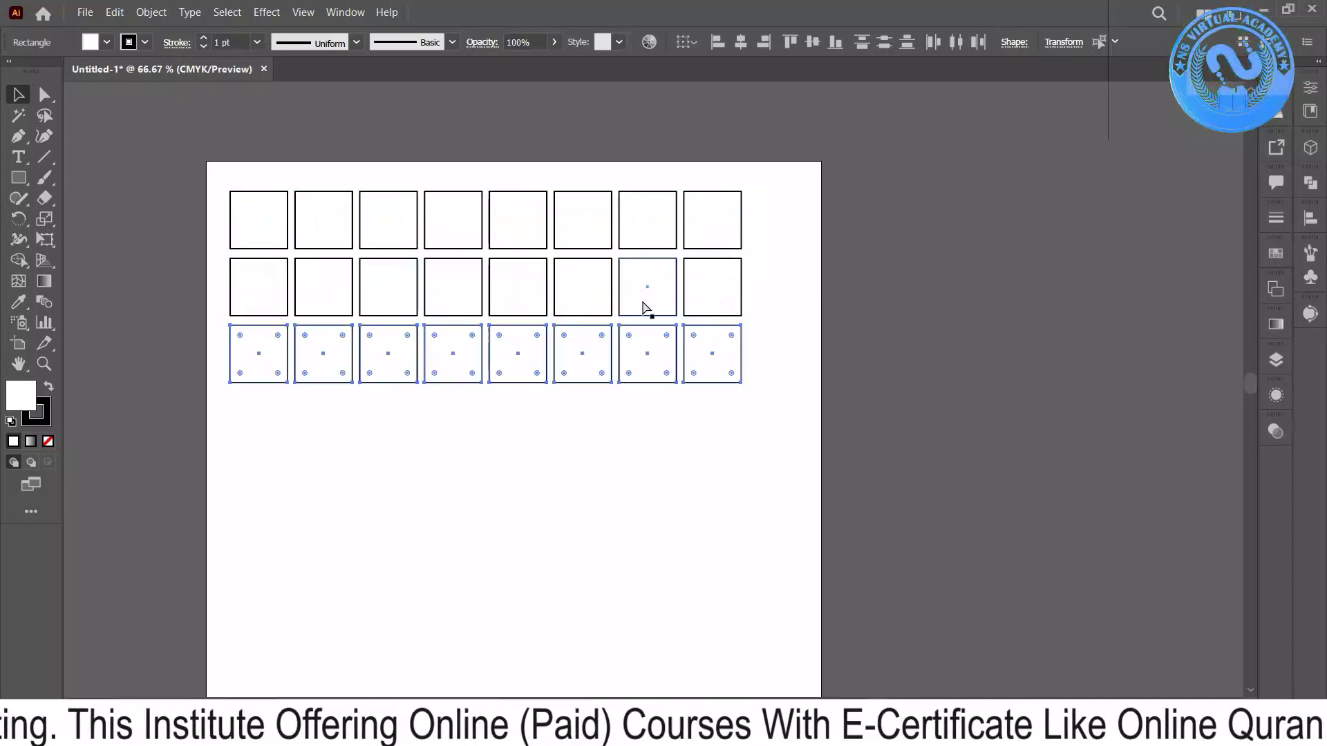
{"action": "key", "text": "ctrl+d"}
{"action": "key", "text": "ctrl+d"}
{"action": "key", "text": "ctrl+d"}
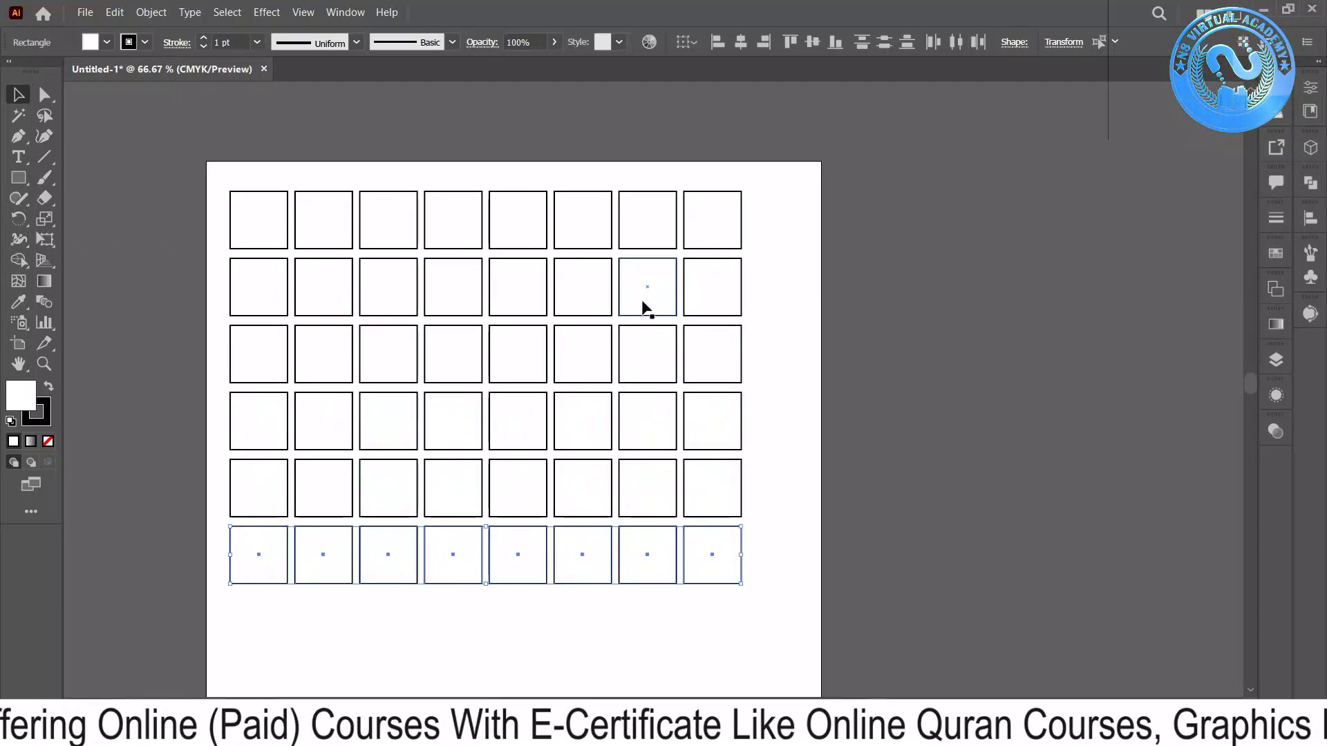
{"action": "left_click_drag", "start_coordinate": [208, 202], "coordinate": [789, 587]}
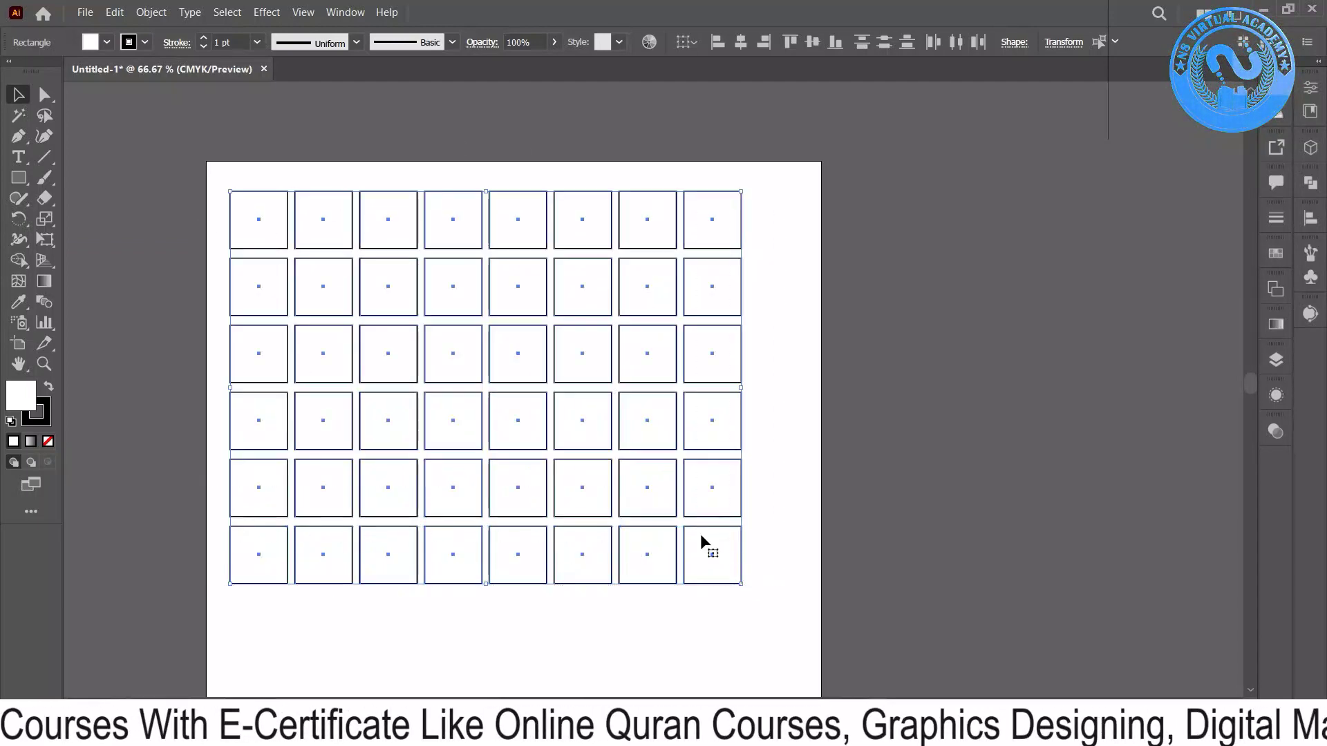
{"action": "left_click_drag", "start_coordinate": [694, 508], "coordinate": [728, 523]}
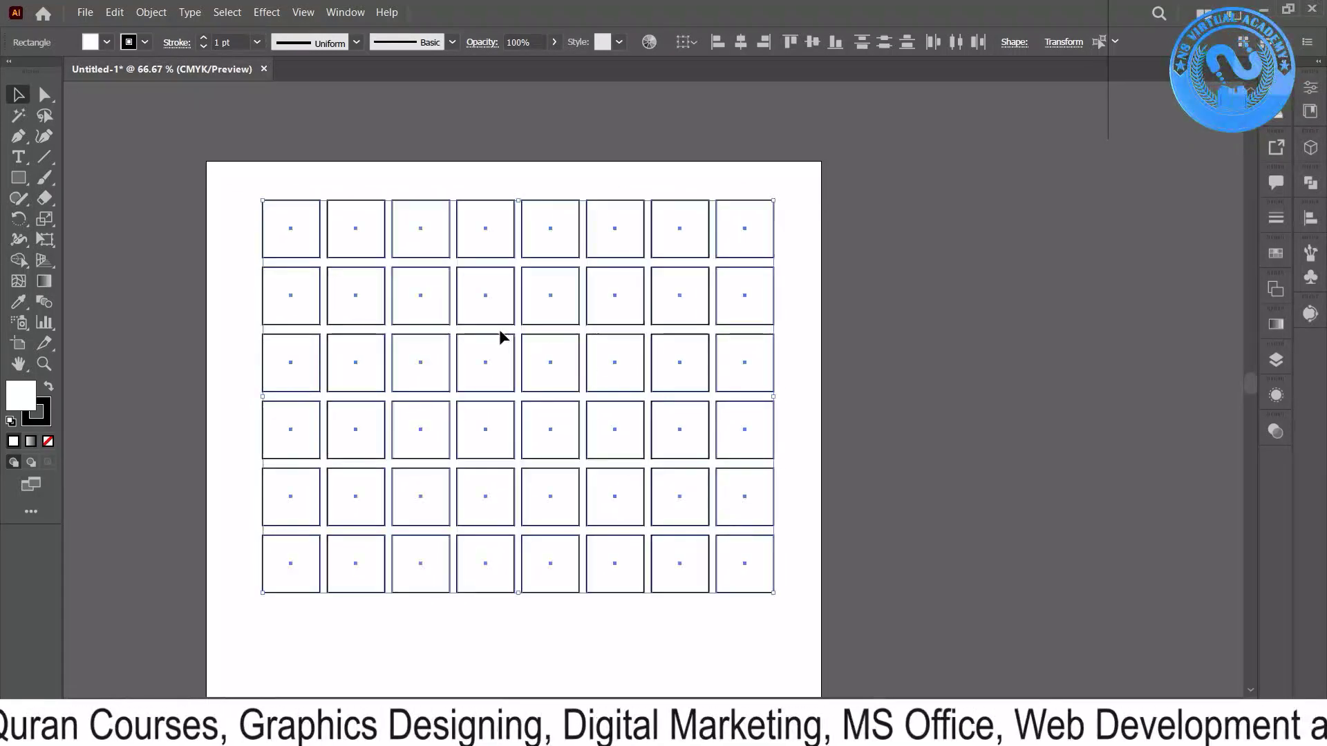
{"action": "scroll", "coordinate": [403, 260], "scroll_direction": "down", "scroll_amount": 2}
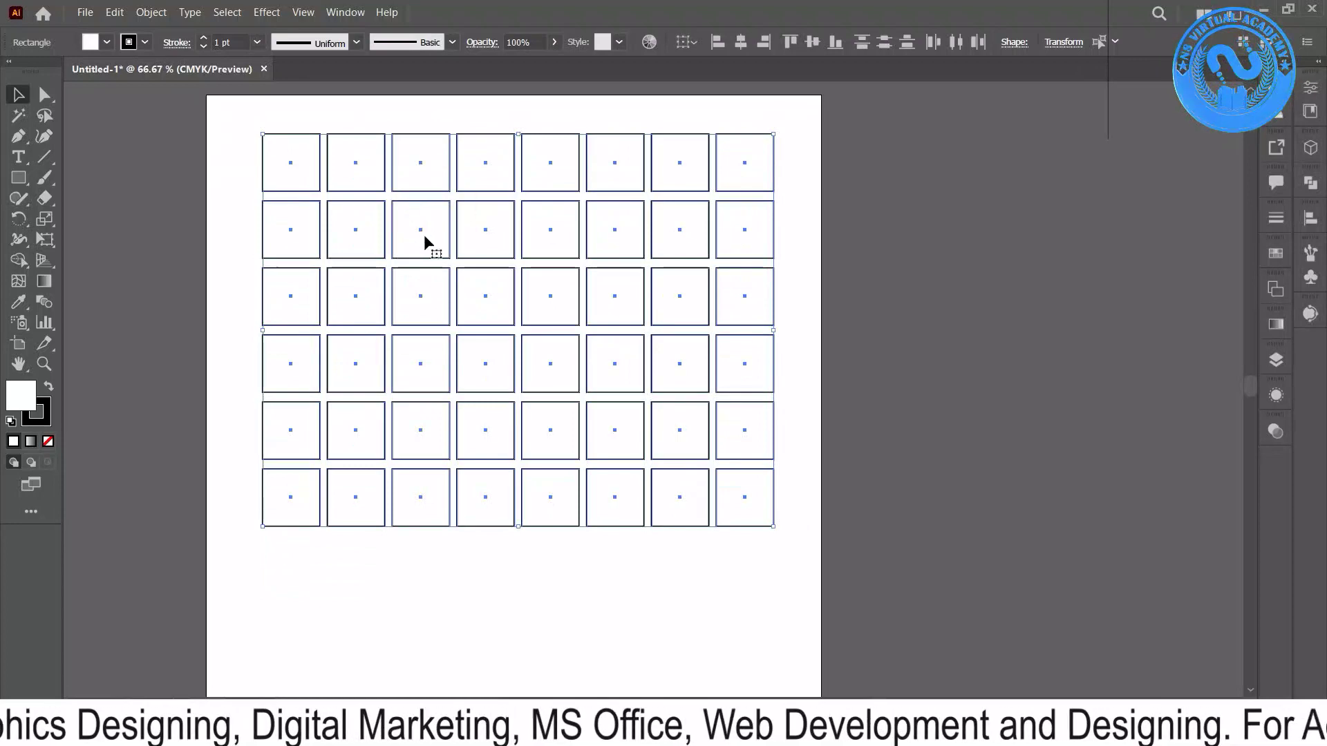
- Open Transform Each on the 48-square grid and move the dialog aside to see the 25° preview
{"action": "right_click", "coordinate": [424, 236]}
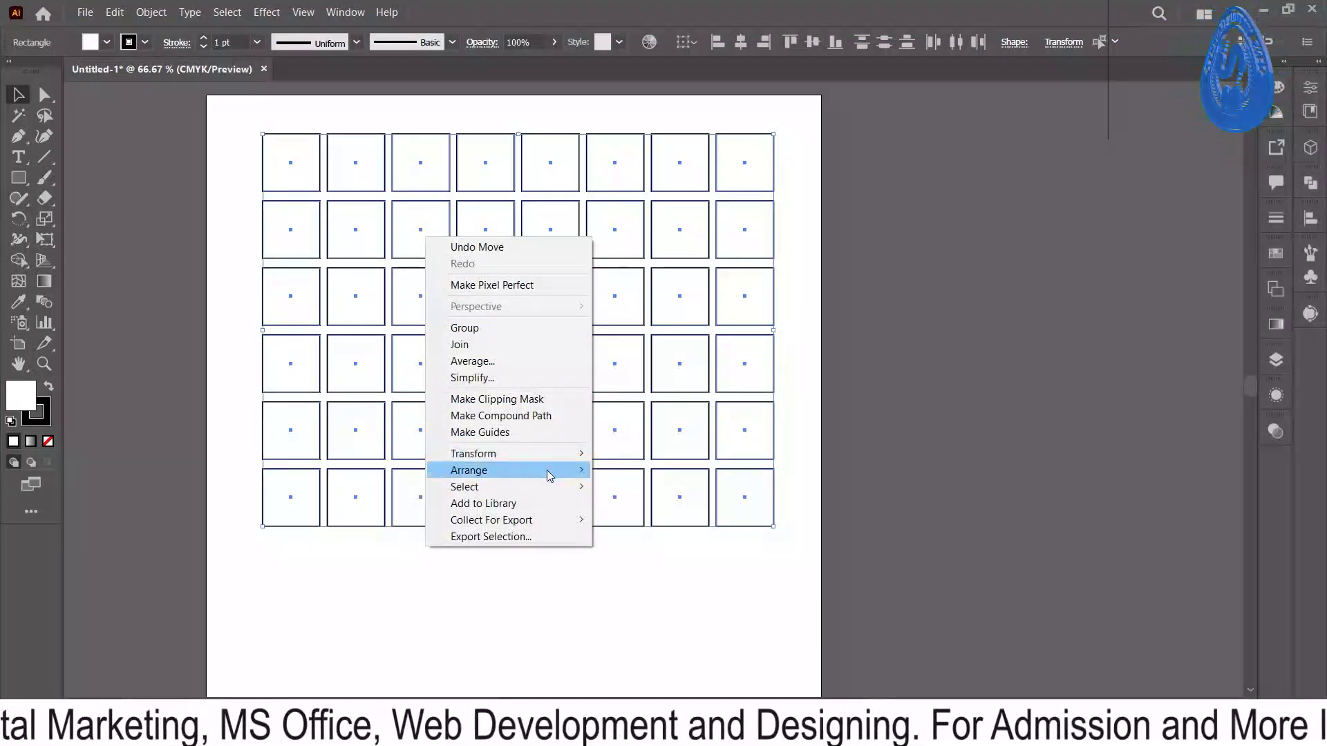
{"action": "mouse_move", "coordinate": [472, 453]}
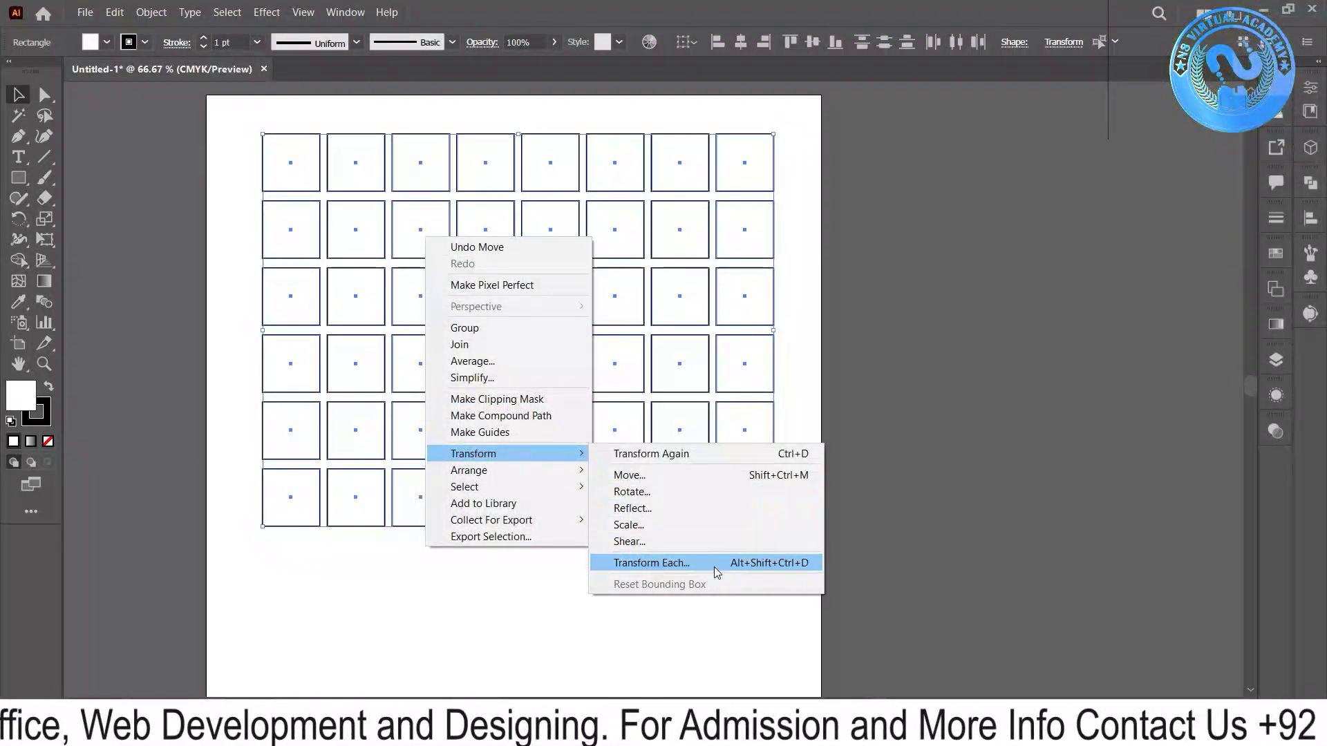
{"action": "left_click", "coordinate": [652, 563]}
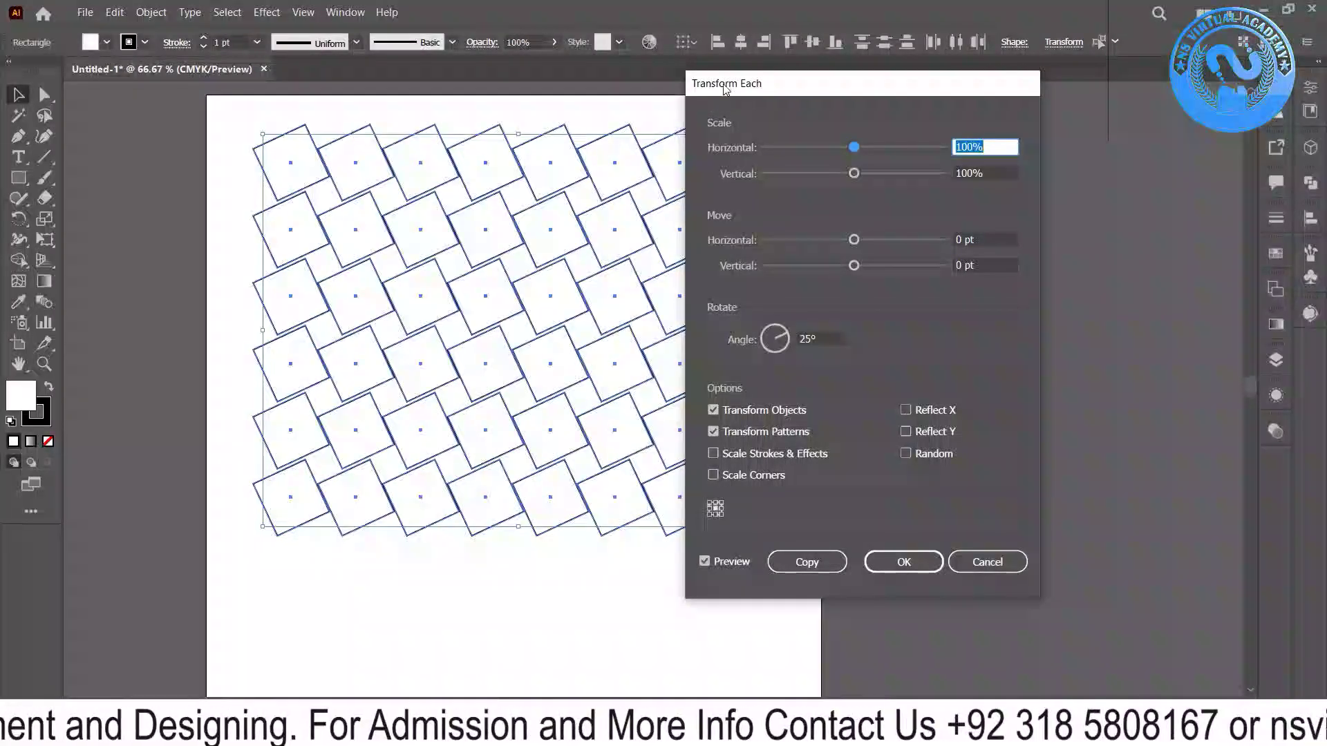
{"action": "left_click_drag", "start_coordinate": [724, 89], "coordinate": [869, 85]}
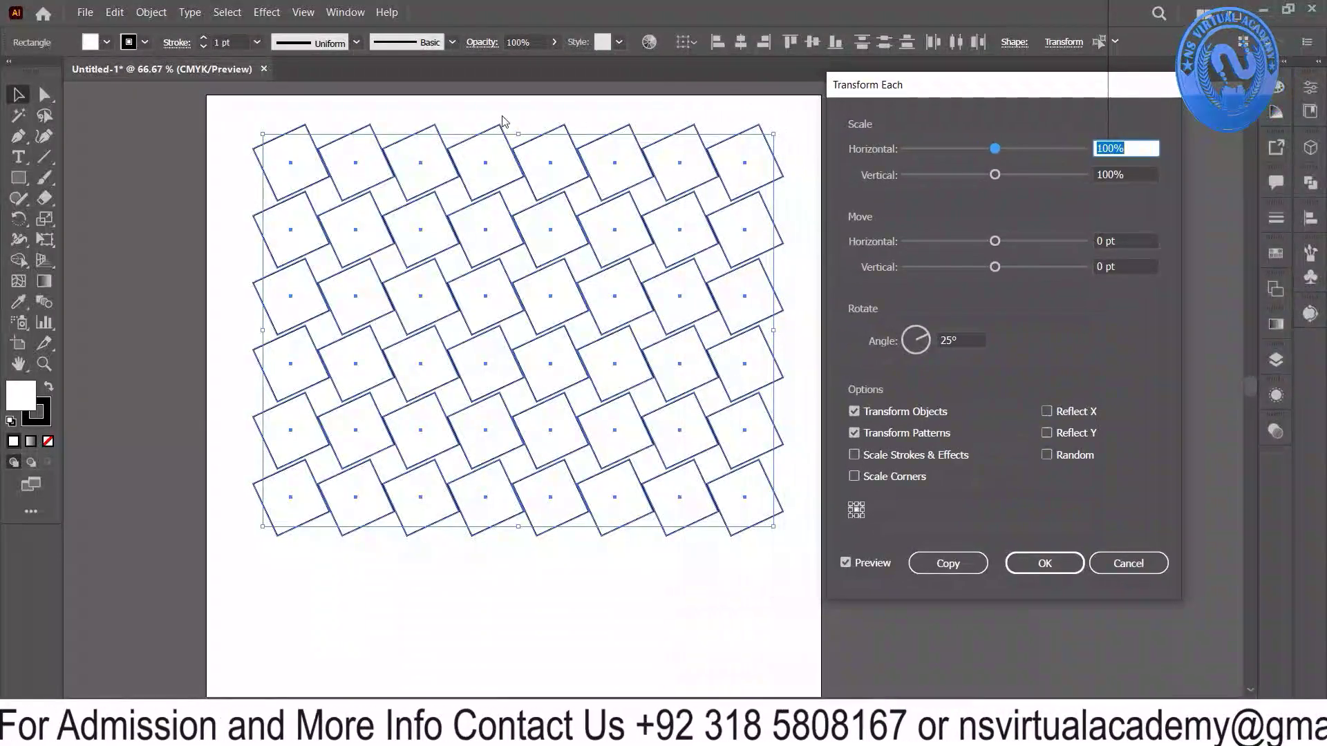
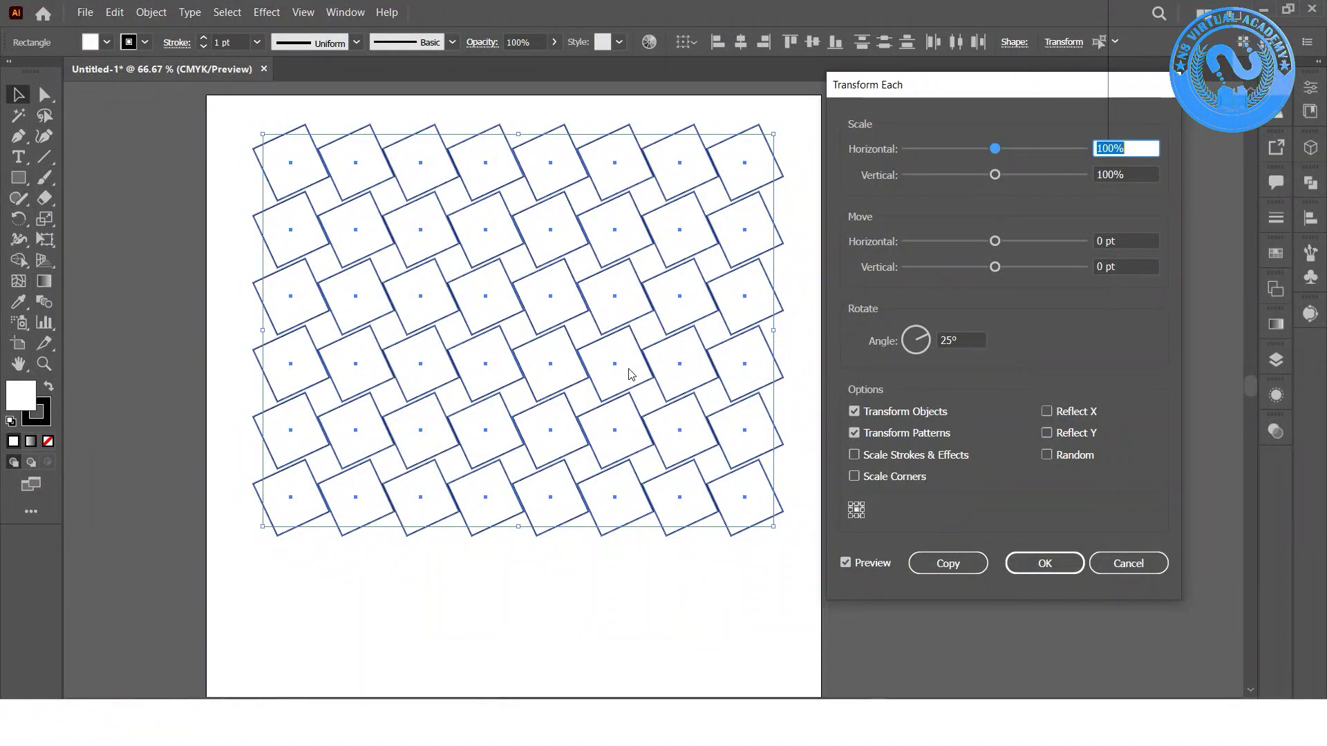
- Apply Transform Each with Random checked so each square gets its own tilt up to 25°, then deselect
{"action": "left_click", "coordinate": [1047, 455]}
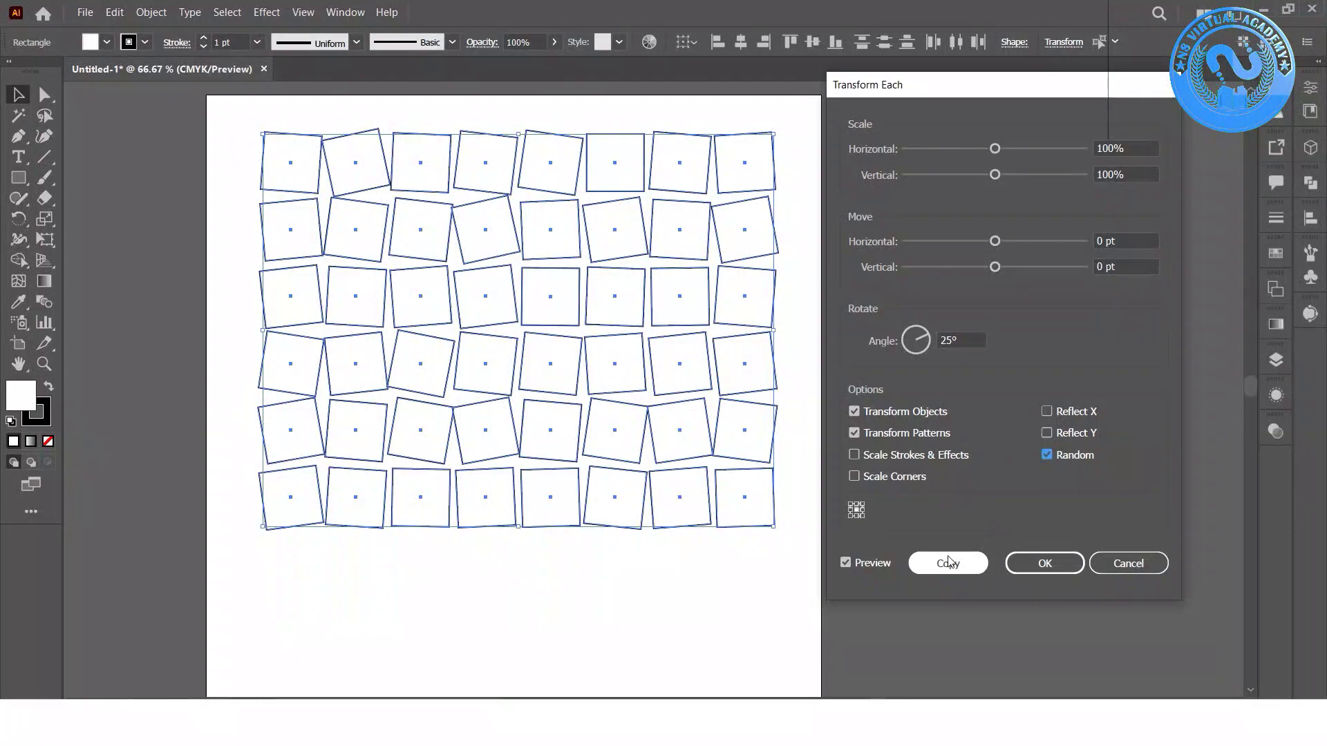
{"action": "left_click", "coordinate": [1033, 561]}
{"action": "left_click", "coordinate": [919, 342]}
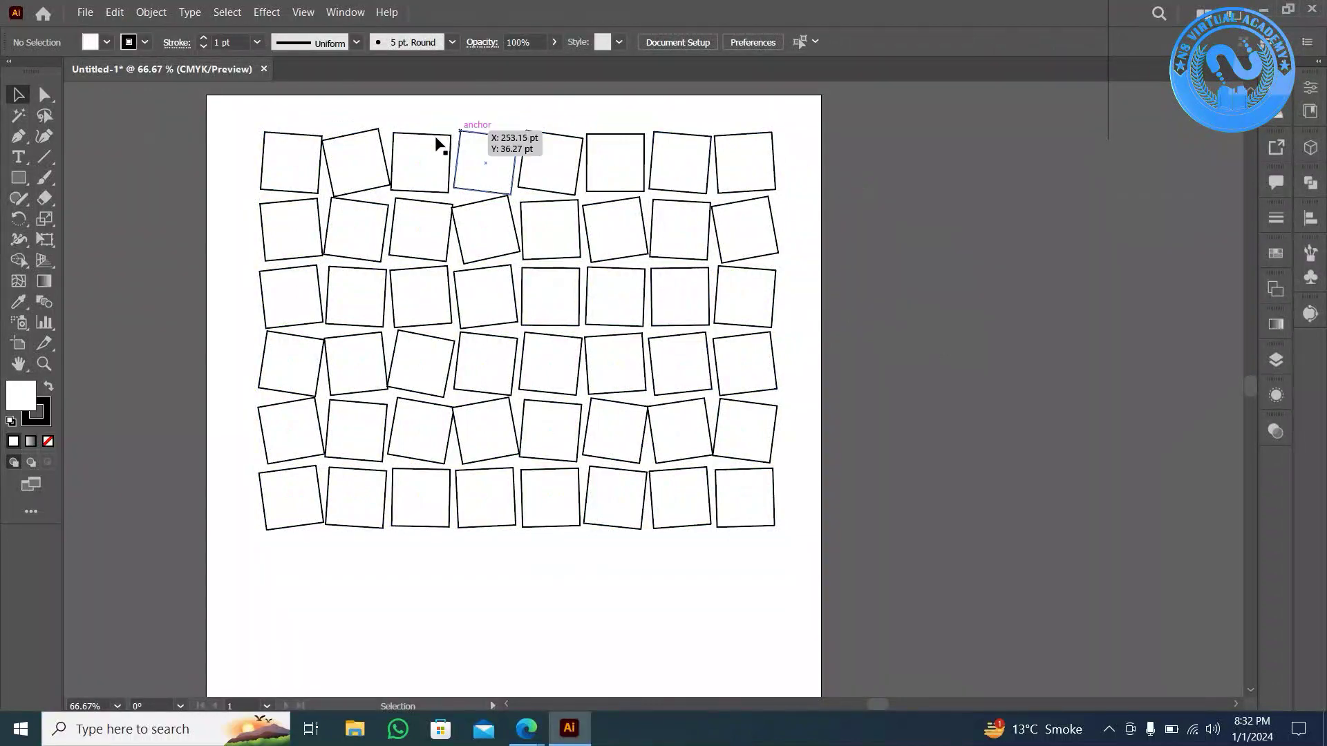
- Marquee-select the jittered square grid and drag it onto the pasteboard right of the artboard
{"action": "key", "text": "a"}
{"action": "scroll", "coordinate": [323, 187], "scroll_direction": "up", "scroll_amount": 3}
{"action": "scroll", "coordinate": [323, 187], "scroll_direction": "up", "scroll_amount": 2}
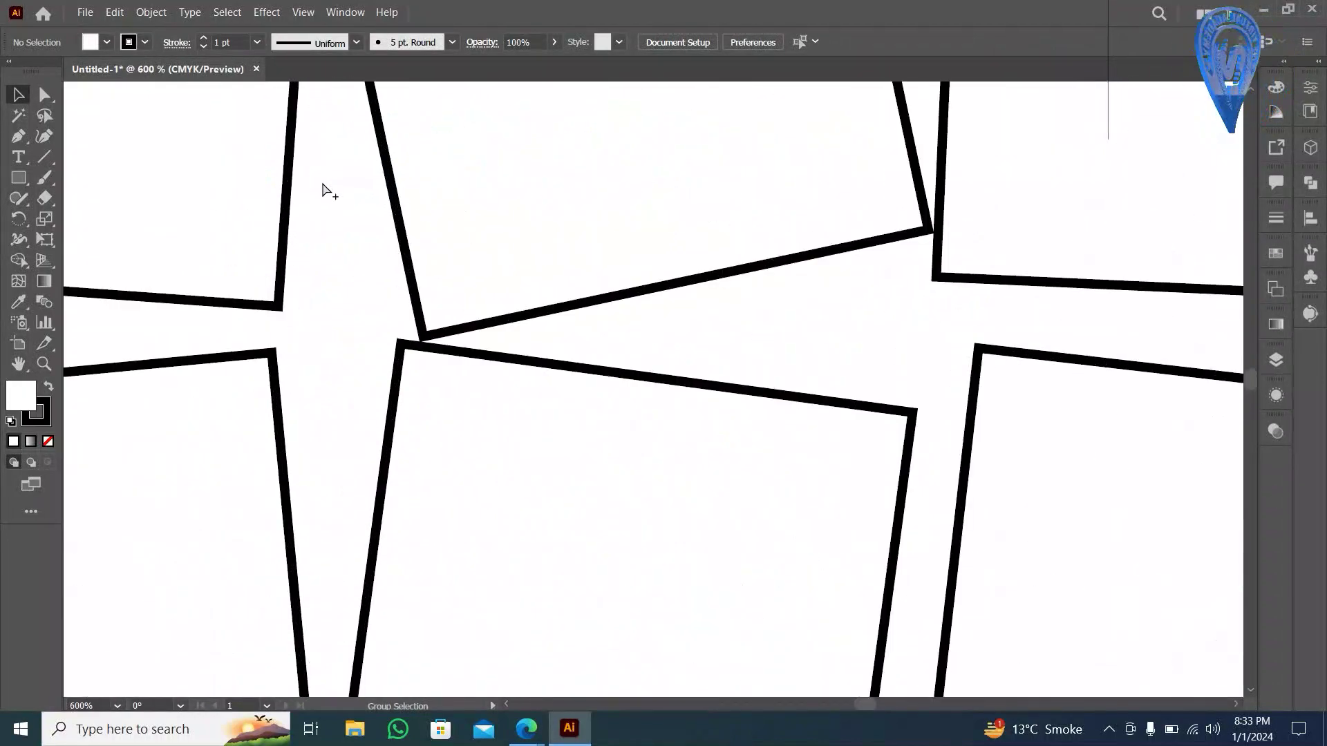
{"action": "scroll", "coordinate": [325, 190], "scroll_direction": "down", "scroll_amount": 4}
{"action": "scroll", "coordinate": [328, 200], "scroll_direction": "down", "scroll_amount": 2}
{"action": "key", "text": "v"}
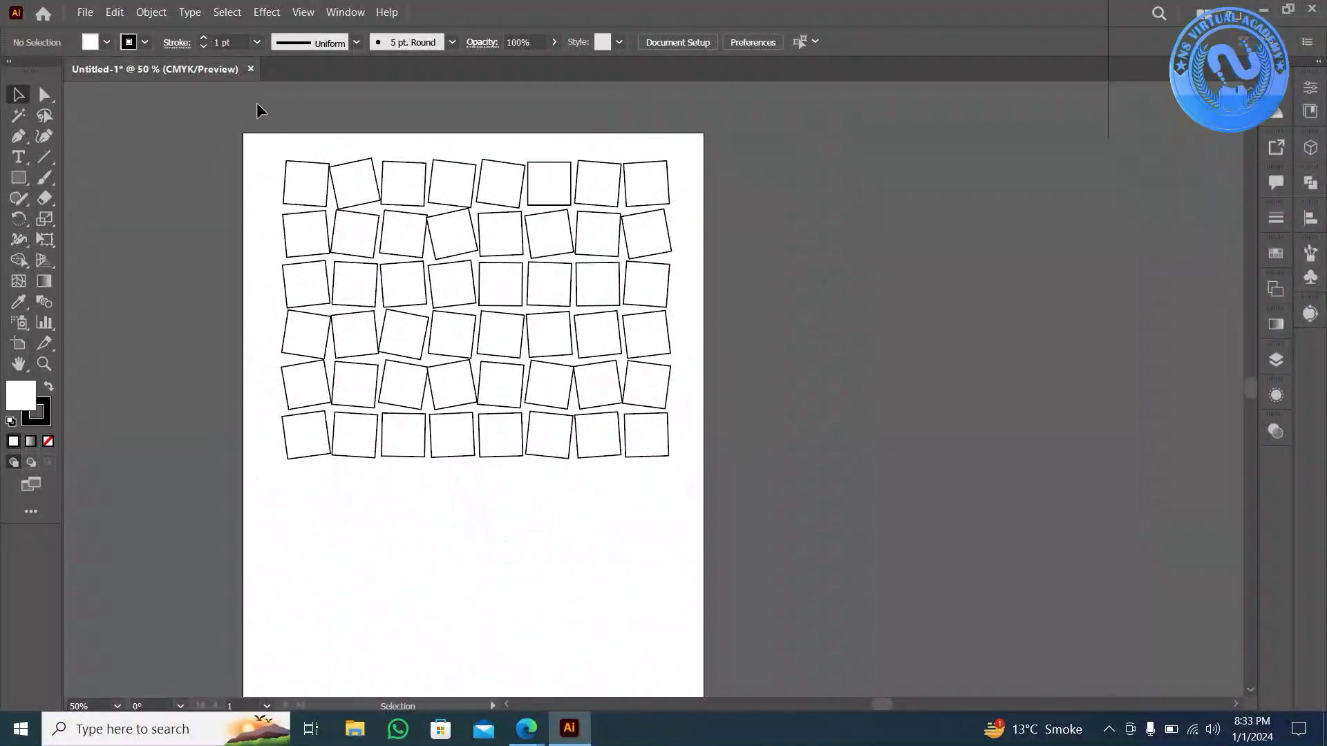
{"action": "left_click_drag", "start_coordinate": [259, 110], "coordinate": [667, 472]}
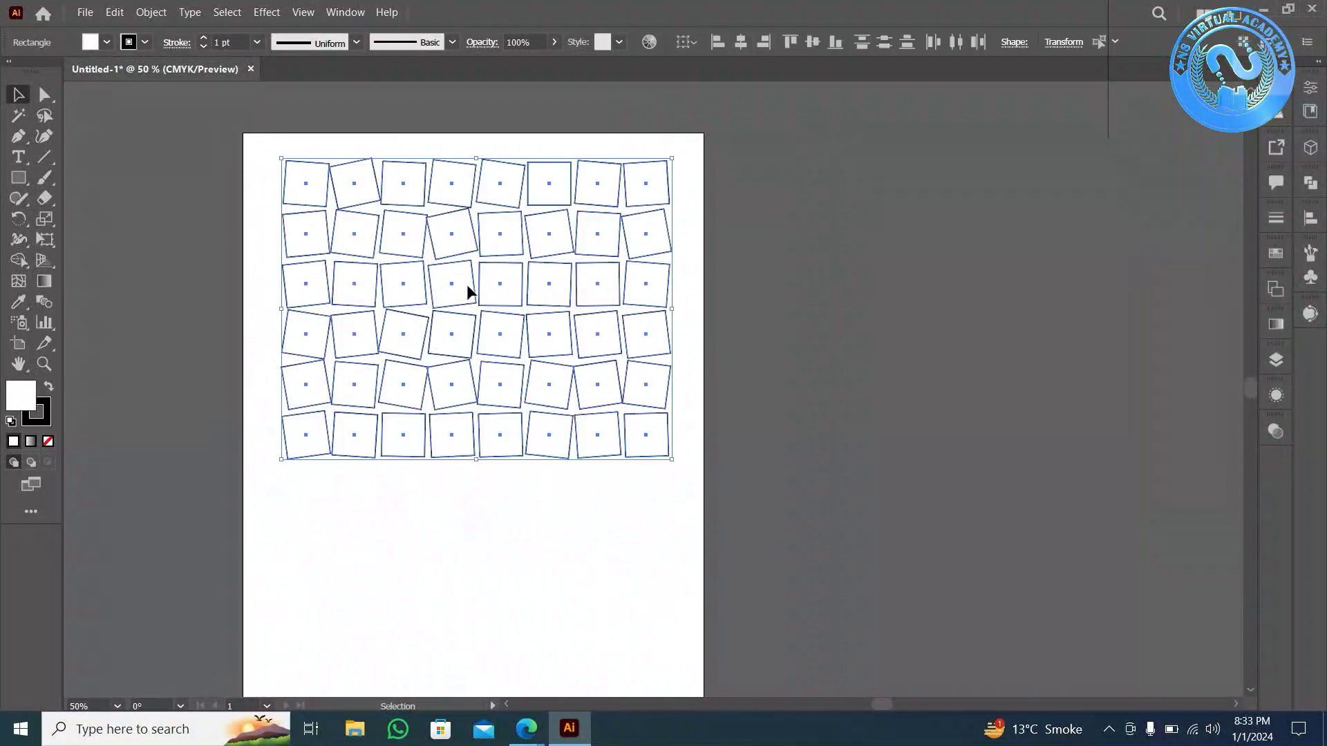
{"action": "mouse_move", "coordinate": [467, 292]}
{"action": "left_mouse_down"}
{"action": "mouse_move", "coordinate": [1126, 371]}
{"action": "mouse_move", "coordinate": [1103, 366]}
{"action": "left_mouse_up"}
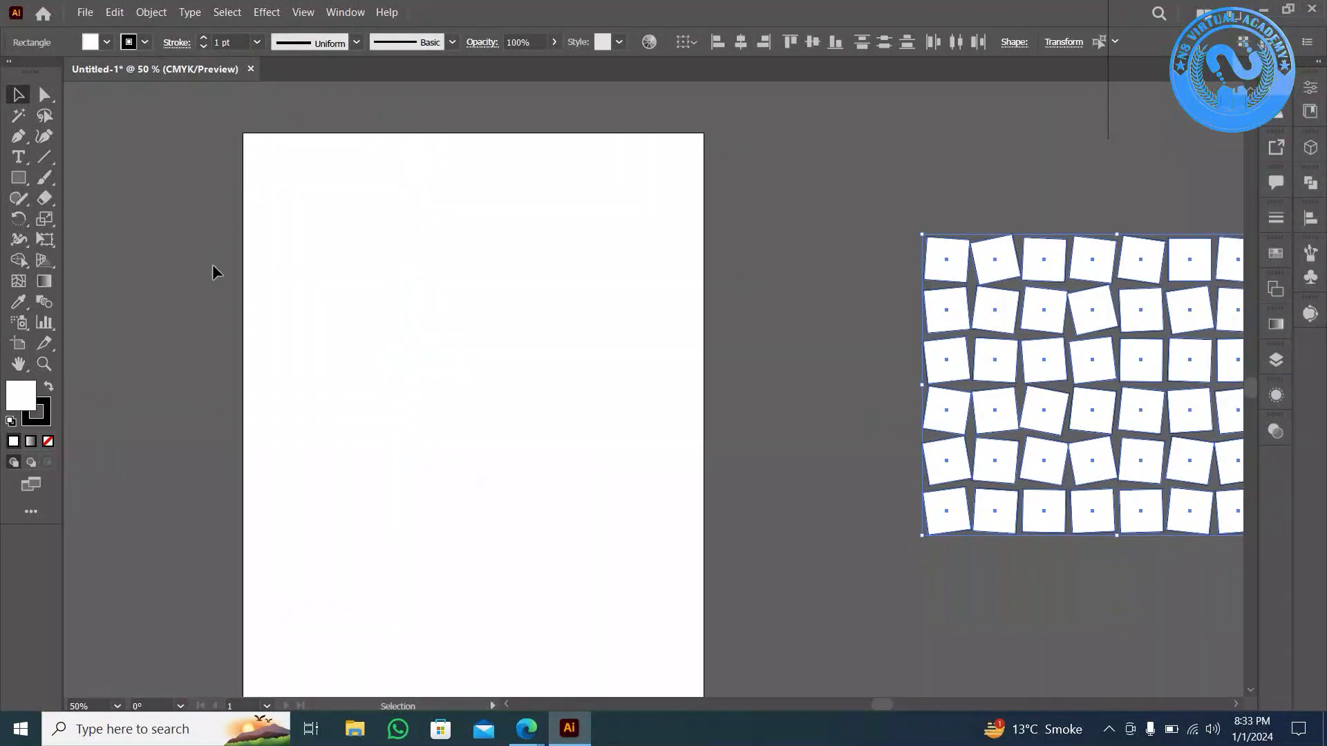
{"action": "left_click", "coordinate": [19, 177]}
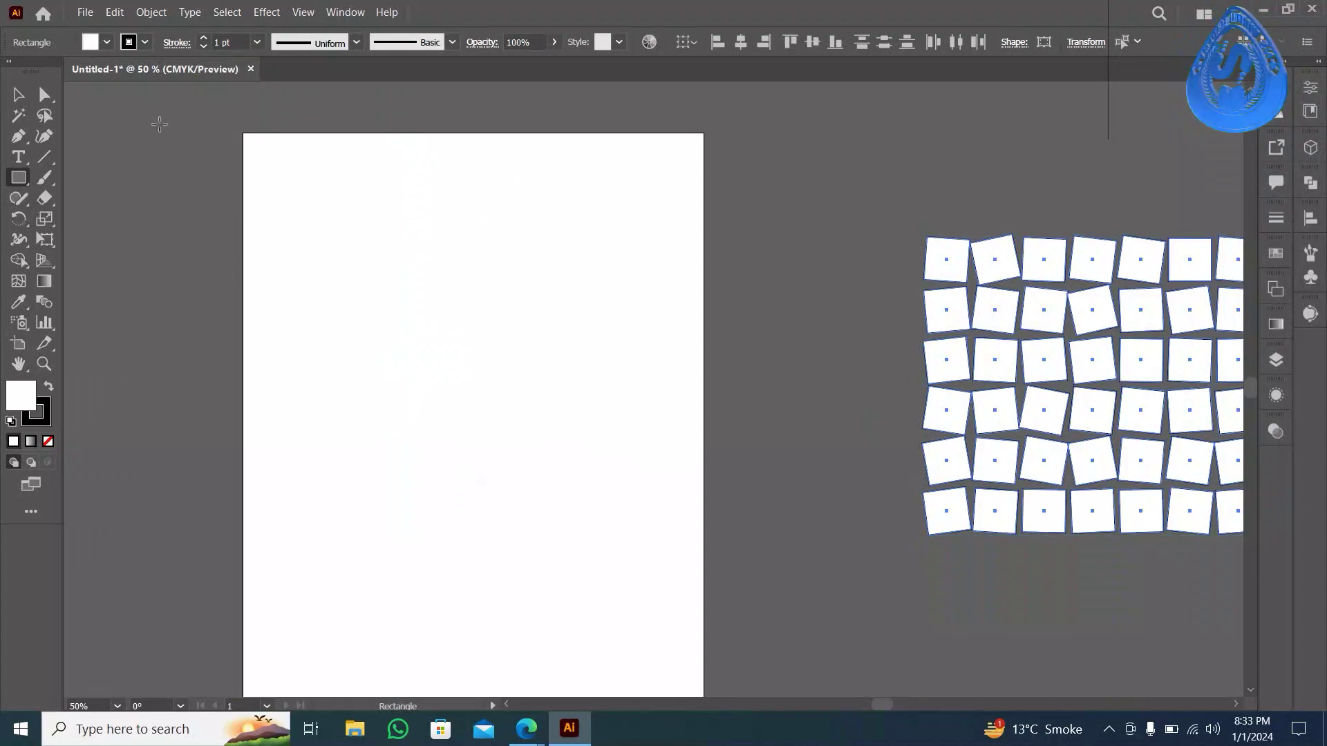
- Draw a small square near the artboard's top-left and select it
{"action": "left_click_drag", "start_coordinate": [274, 170], "coordinate": [330, 224]}
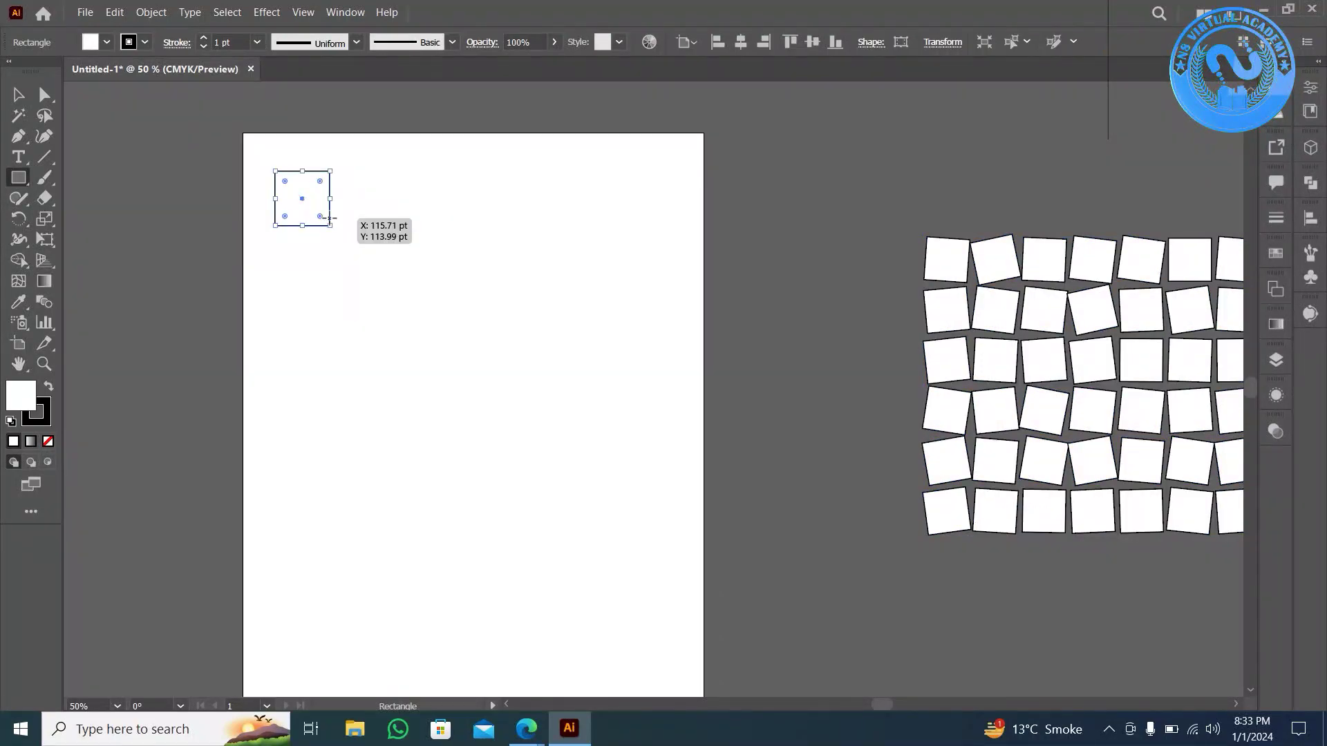
{"action": "left_click", "coordinate": [20, 94]}
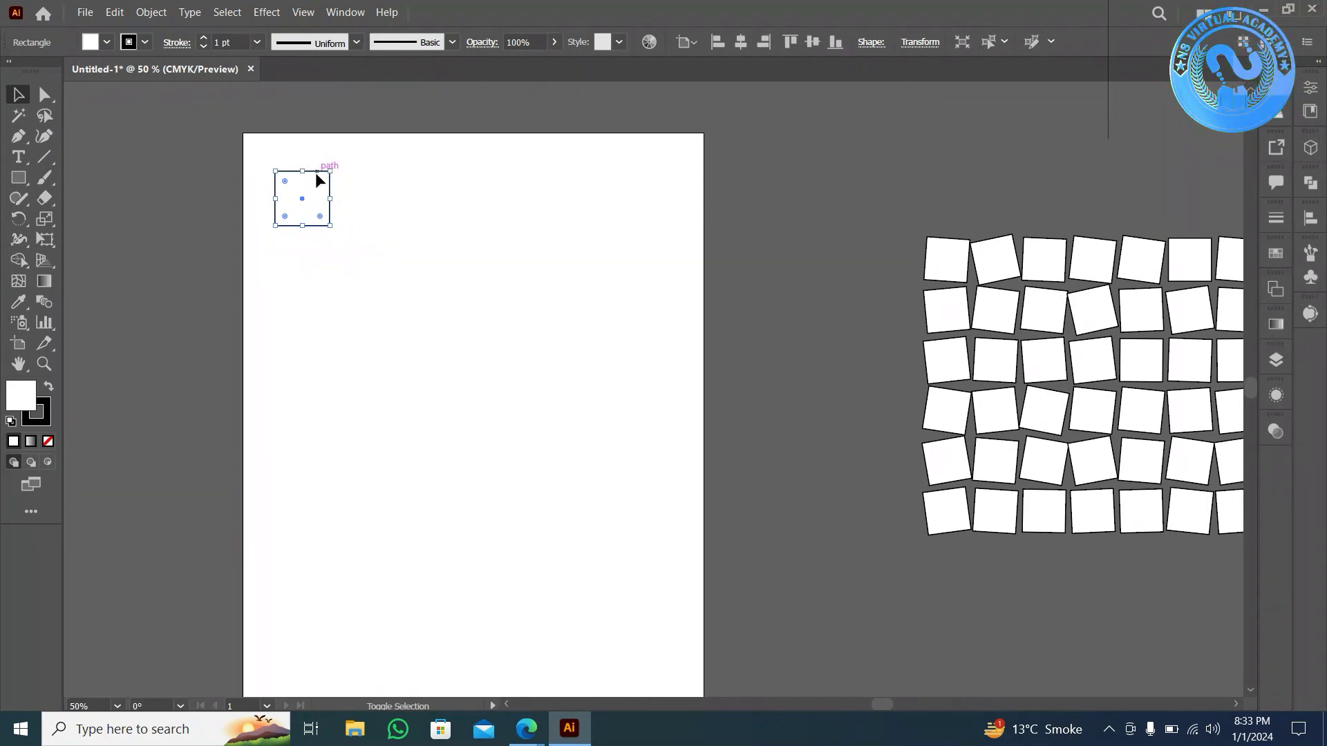
{"action": "left_click", "coordinate": [301, 195]}
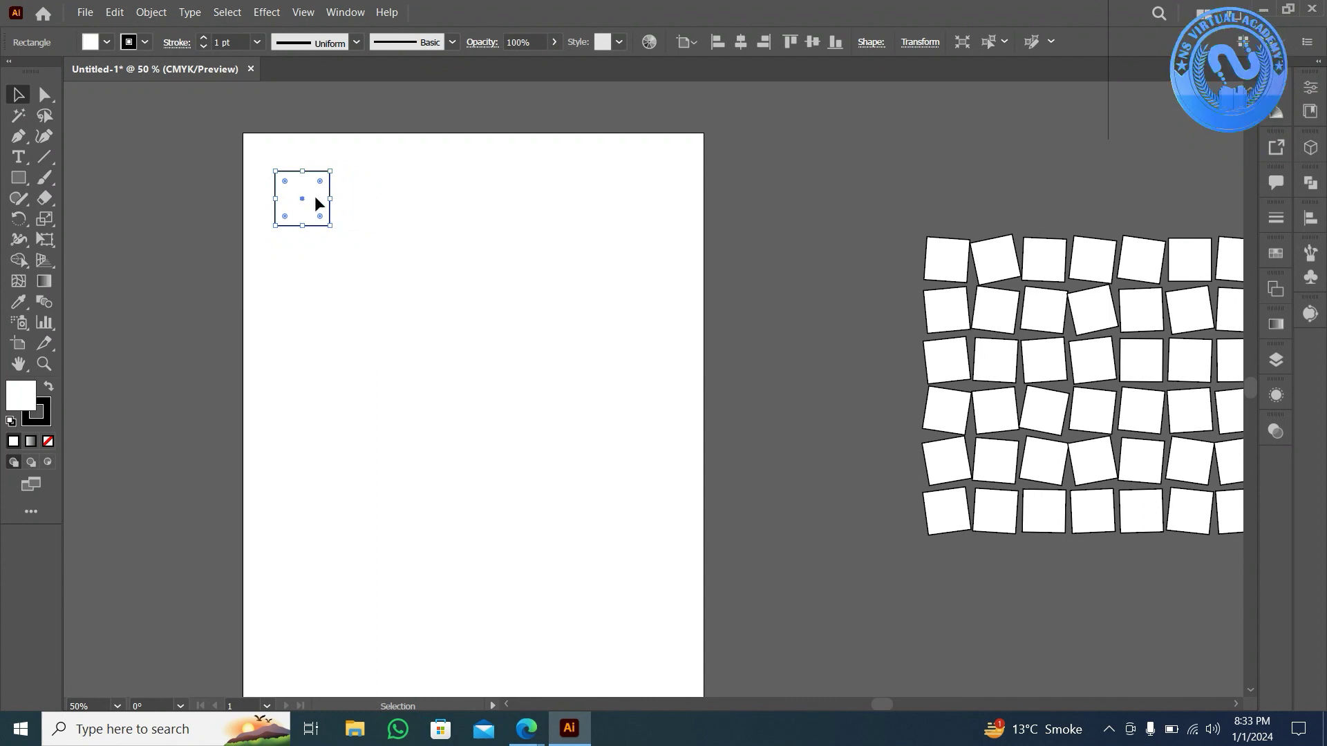
- Alt-drag a copy to the right, repeat with Ctrl+D into a row of six, and select them all
{"action": "mouse_move", "coordinate": [316, 203]}
{"action": "left_mouse_down"}
{"action": "mouse_move", "coordinate": [356, 220]}
{"action": "mouse_move", "coordinate": [383, 205]}
{"action": "left_mouse_up"}
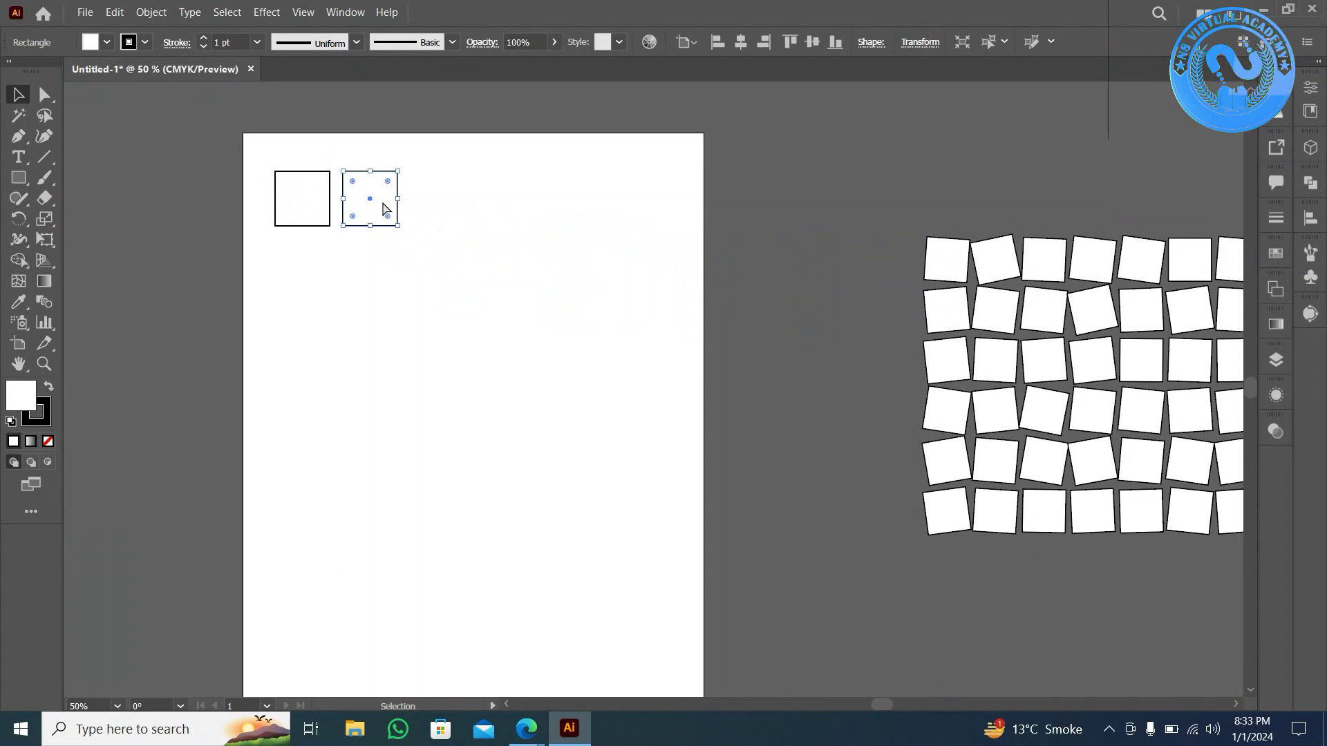
{"action": "key", "text": "ctrl+d"}
{"action": "key", "text": "ctrl+d"}
{"action": "key", "text": "ctrl+d"}
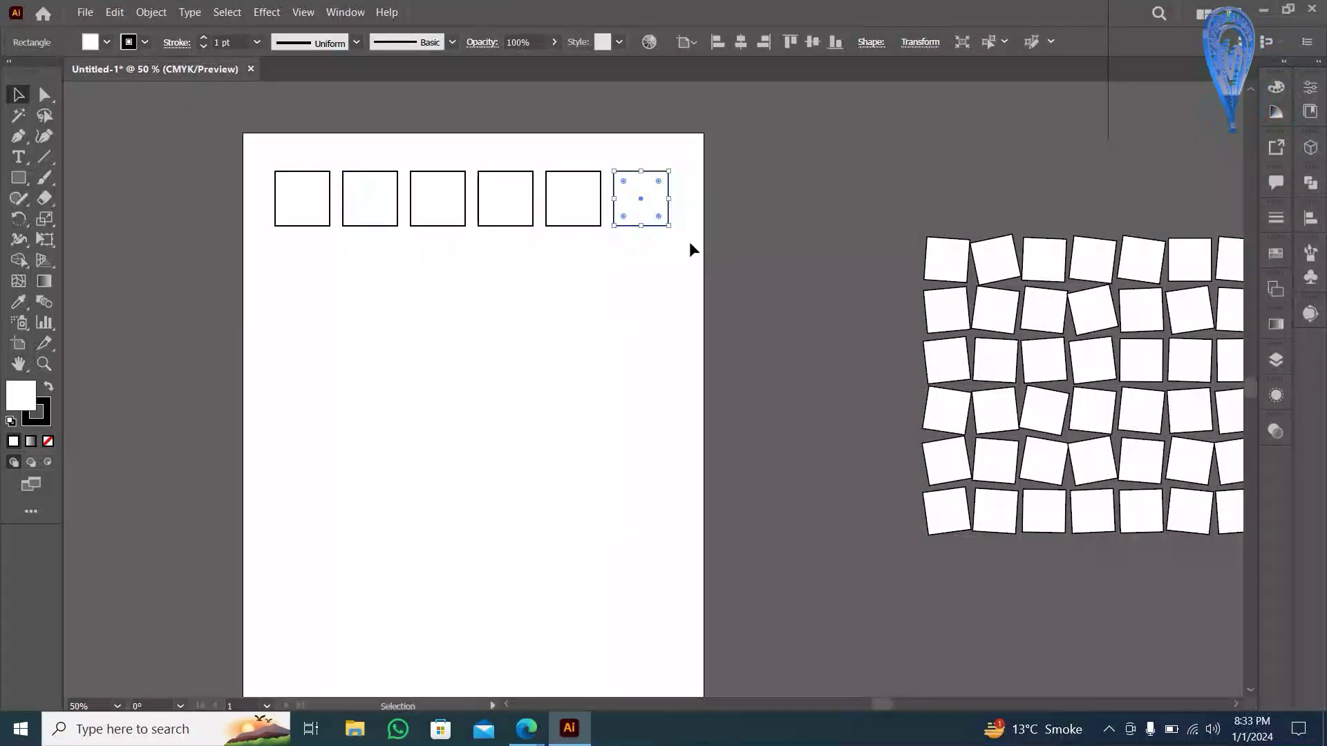
{"action": "mouse_move", "coordinate": [693, 248]}
{"action": "left_mouse_down"}
{"action": "mouse_move", "coordinate": [319, 137]}
{"action": "mouse_move", "coordinate": [293, 145]}
{"action": "left_mouse_up"}
{"action": "scroll", "coordinate": [293, 145], "scroll_direction": "up", "scroll_amount": 2}
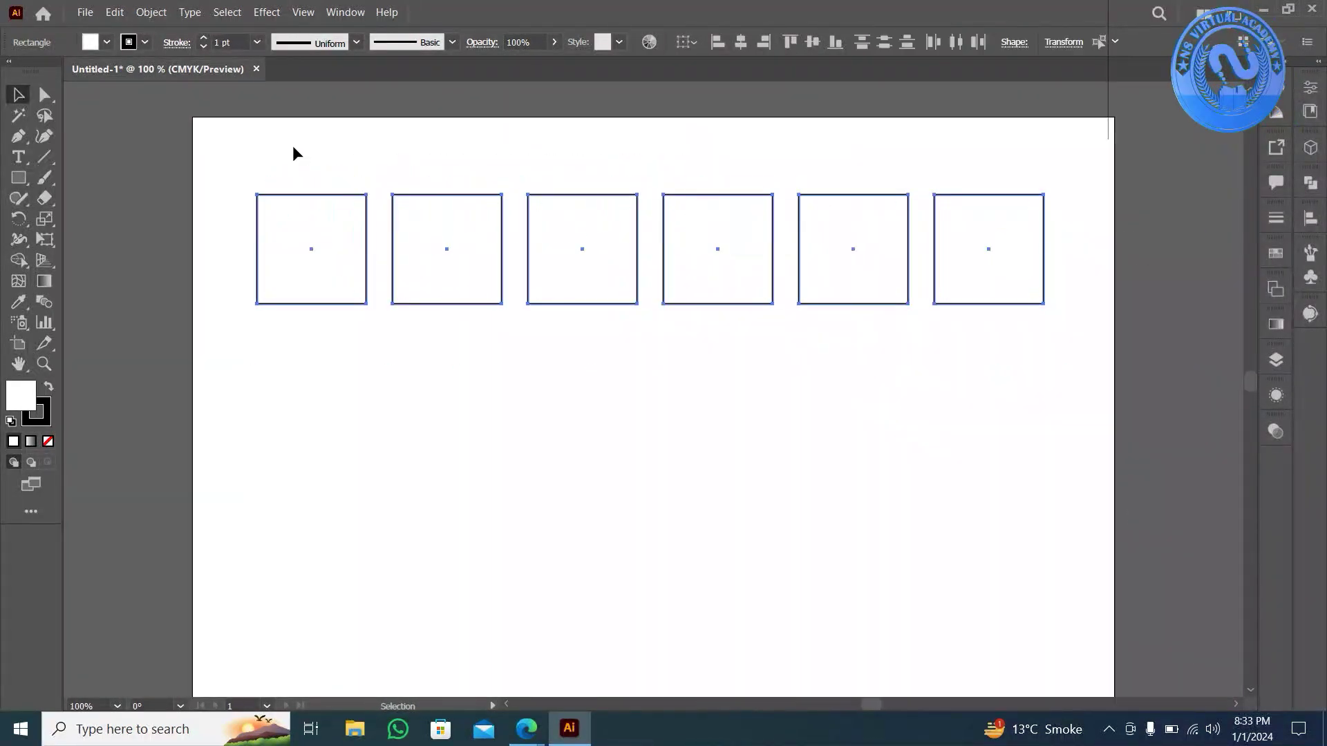
{"action": "scroll", "coordinate": [430, 190], "scroll_direction": "right", "scroll_amount": 2}
{"action": "scroll", "coordinate": [430, 190], "scroll_direction": "left", "scroll_amount": 3}
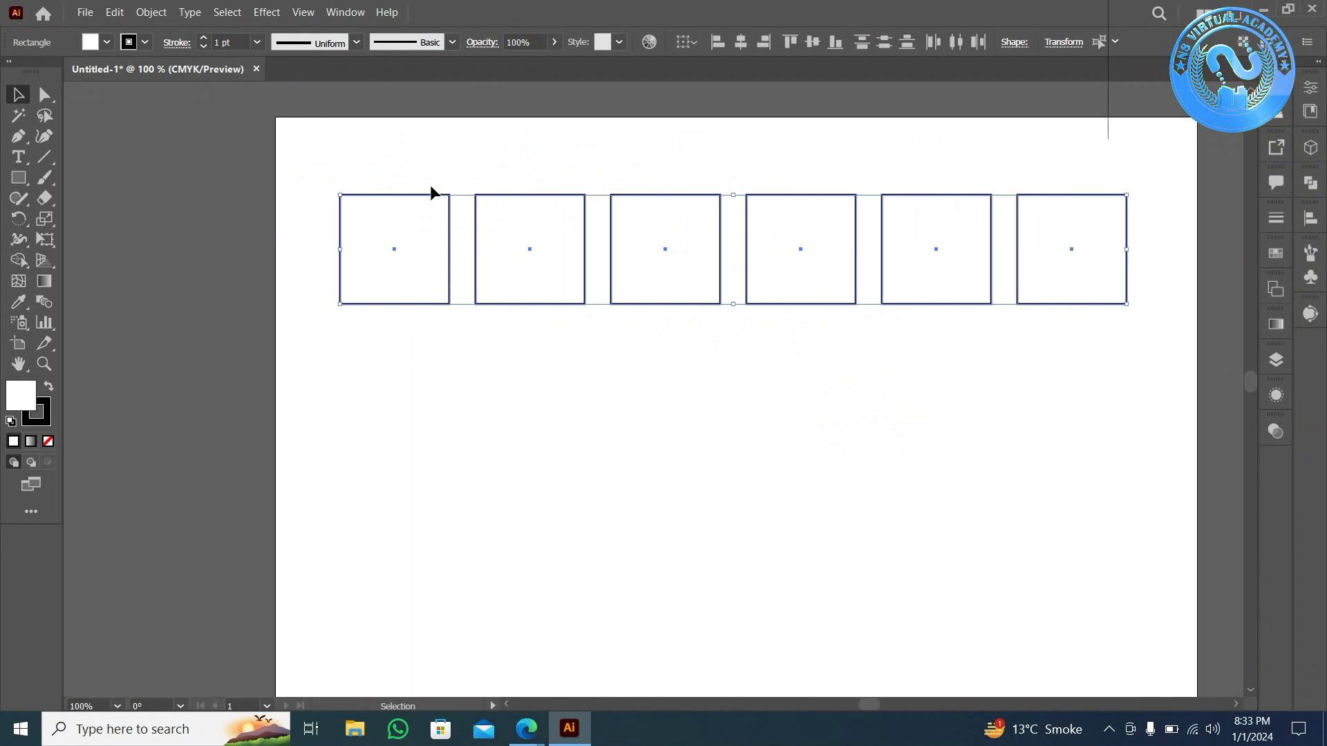
{"action": "scroll", "coordinate": [430, 184], "scroll_direction": "right", "scroll_amount": 2}
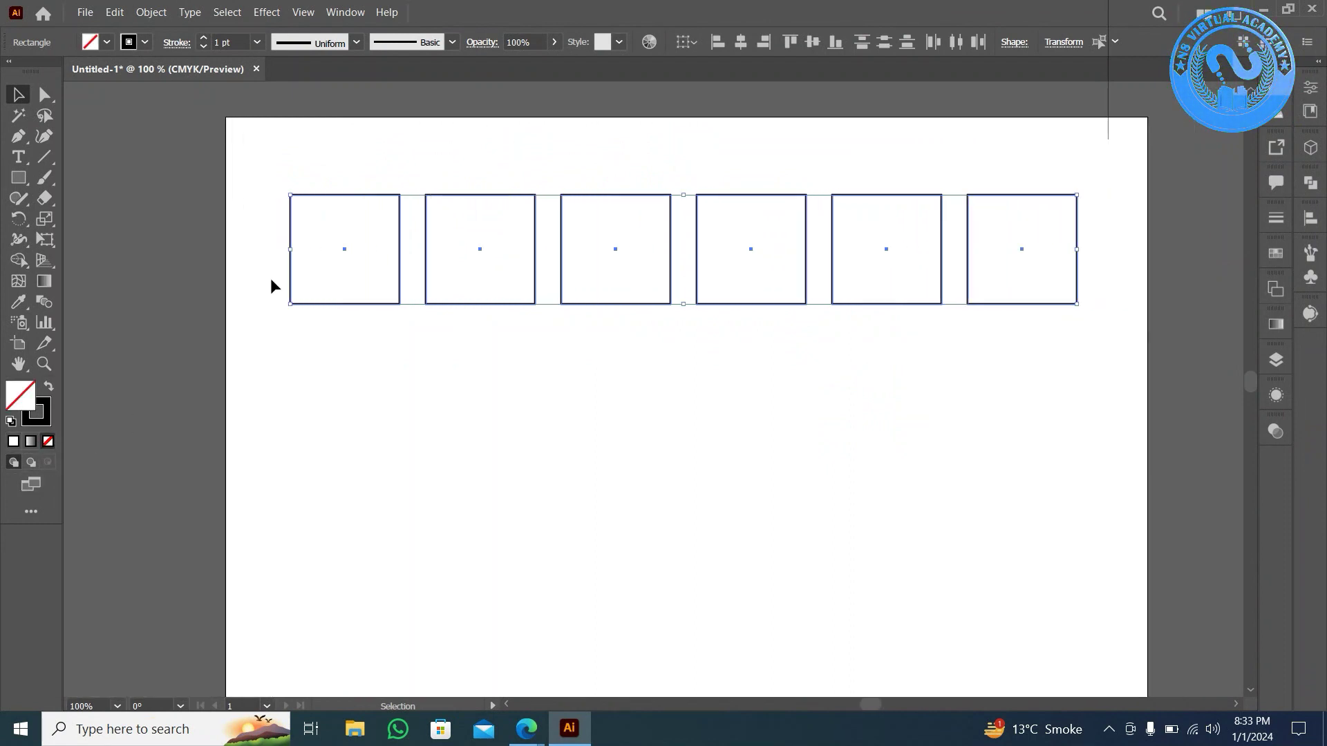
{"action": "right_click", "coordinate": [462, 219]}
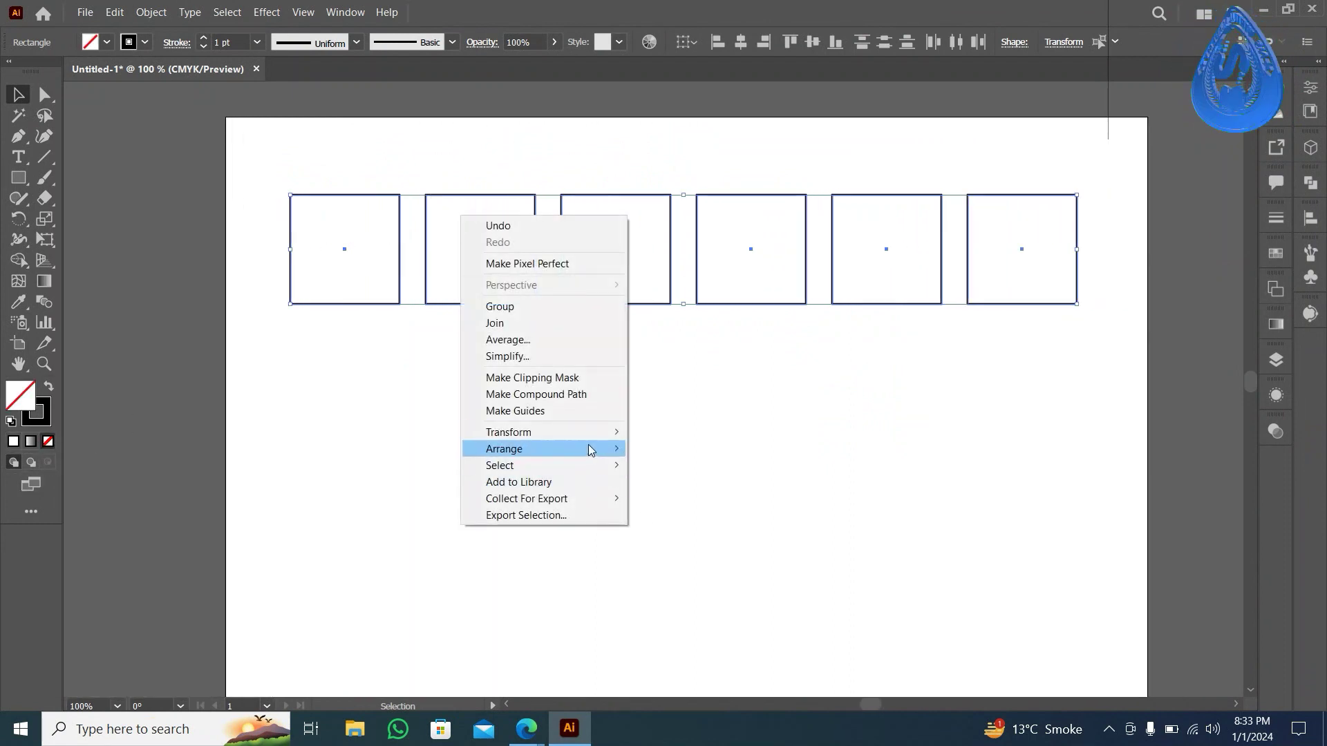
{"action": "mouse_move", "coordinate": [544, 433]}
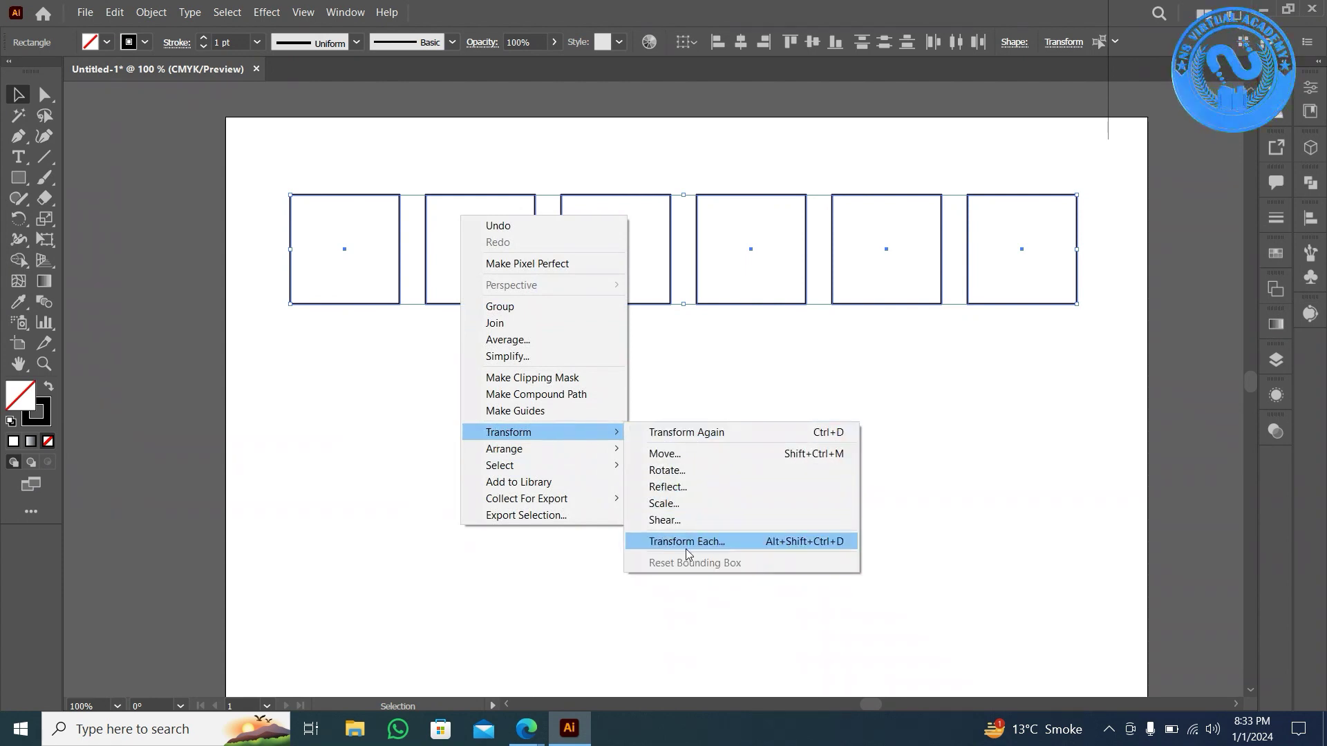
{"action": "left_click", "coordinate": [687, 542]}
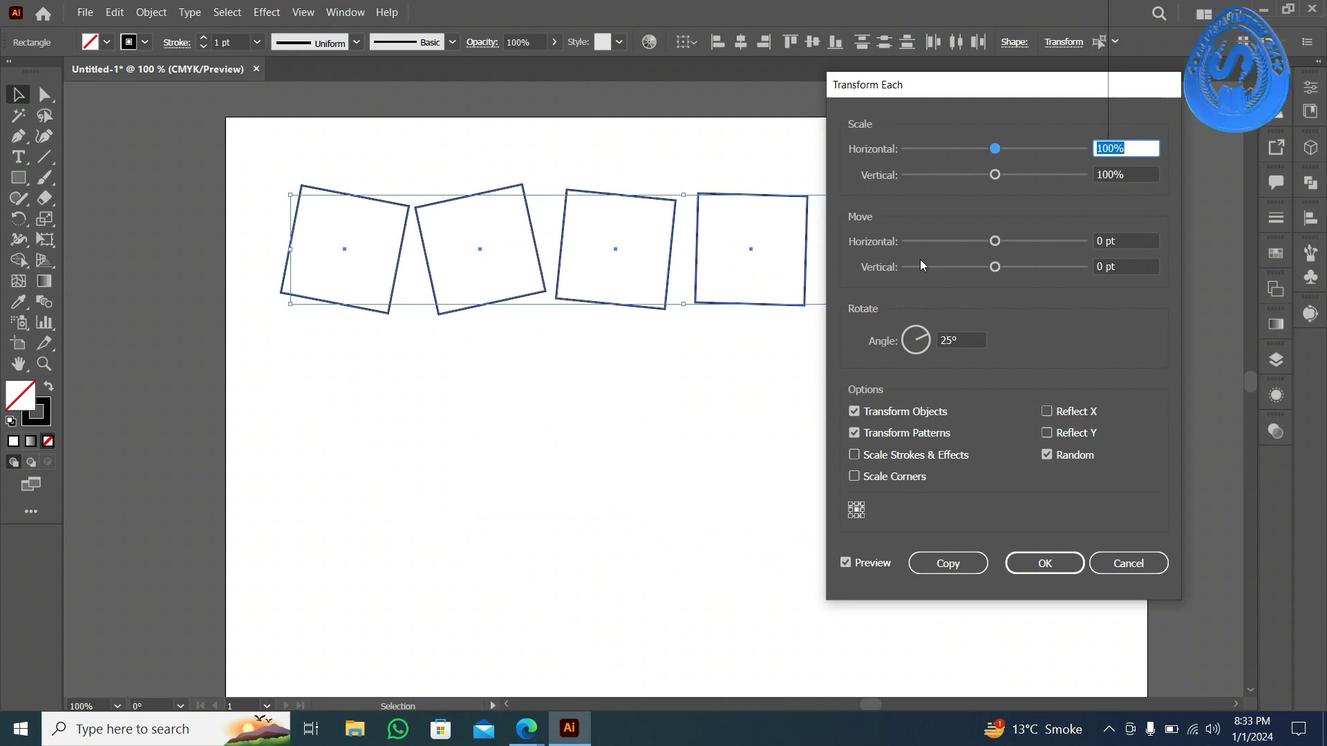
{"action": "left_click", "coordinate": [1048, 457]}
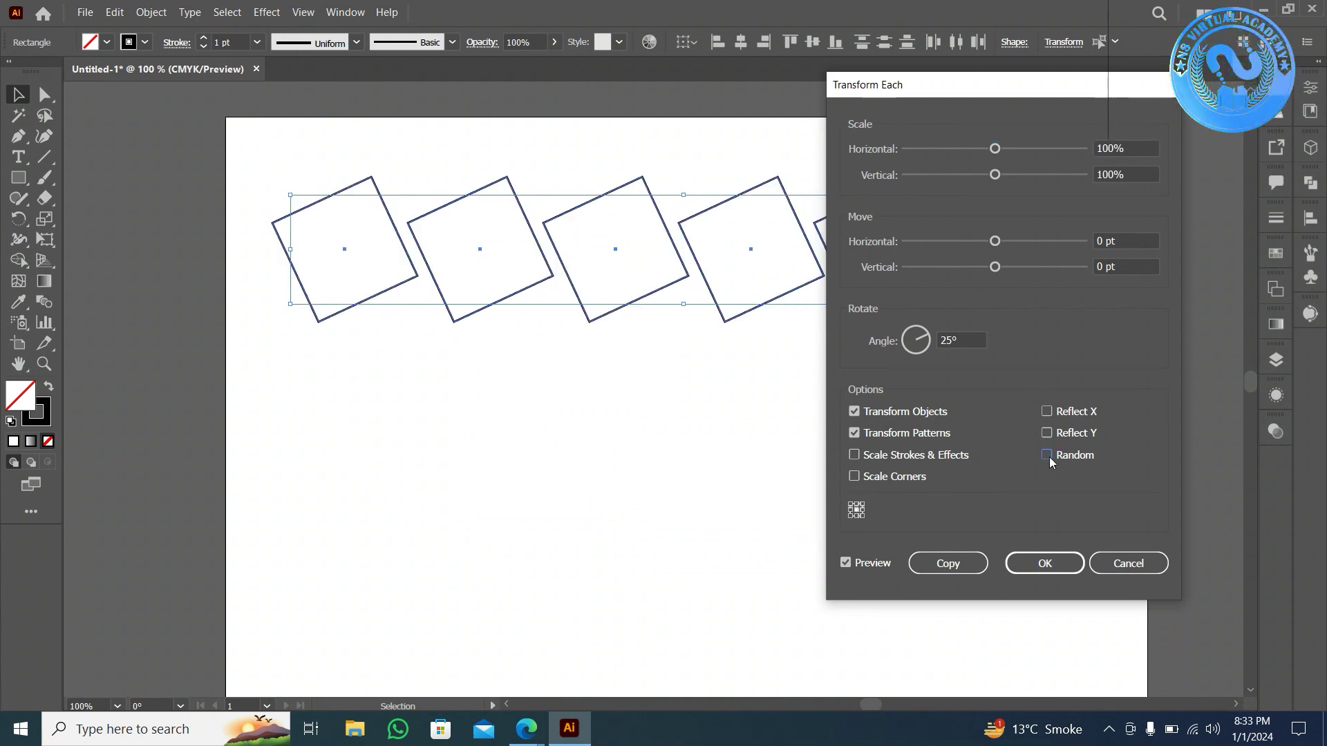
{"action": "left_click", "coordinate": [934, 344]}
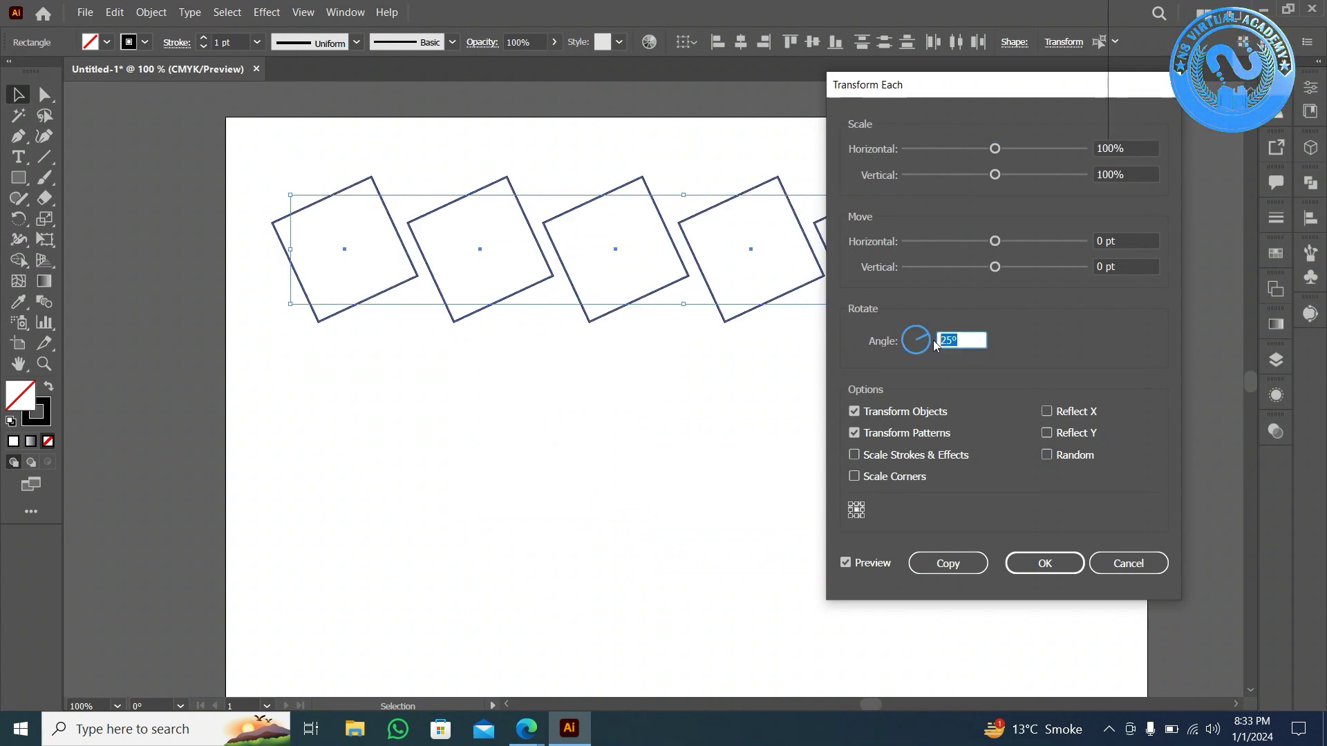
{"action": "key", "text": "Up"}
{"action": "key", "text": "Up"}
{"action": "key", "text": "Up"}
{"action": "key", "text": "Up"}
{"action": "key", "text": "Up"}
{"action": "key", "text": "Up"}
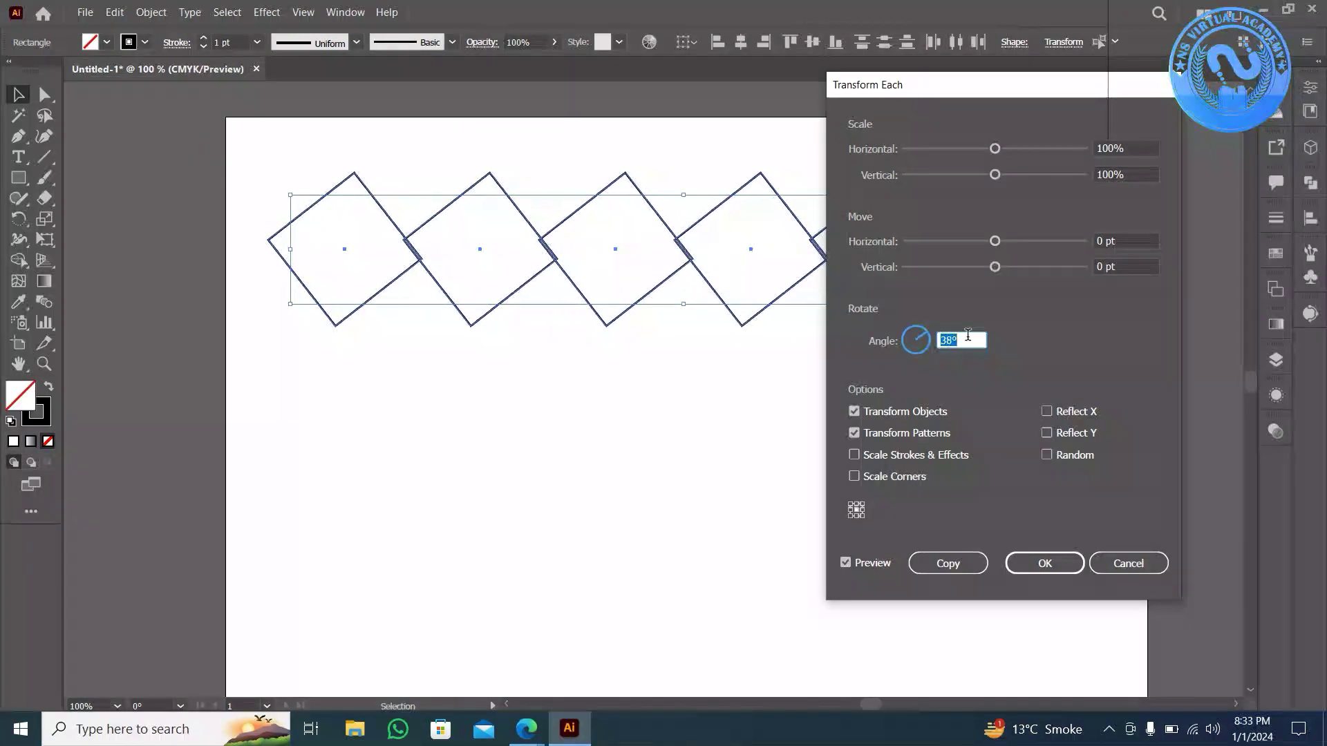
{"action": "key", "text": "Up"}
{"action": "key", "text": "Up"}
{"action": "key", "text": "Up"}
{"action": "key", "text": "Up"}
{"action": "key", "text": "Up"}
{"action": "key", "text": "Up"}
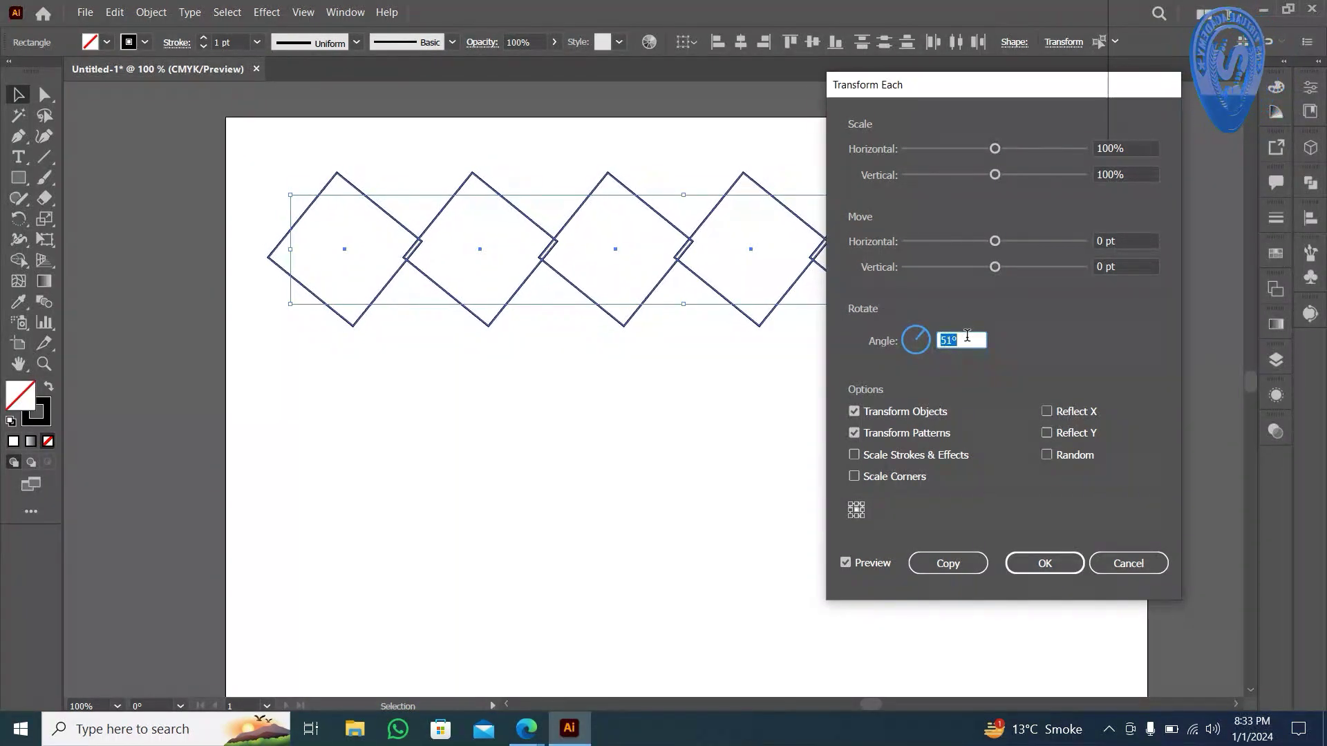
{"action": "key", "text": "Up"}
{"action": "key", "text": "Up"}
{"action": "key", "text": "Down"}
{"action": "key", "text": "Down"}
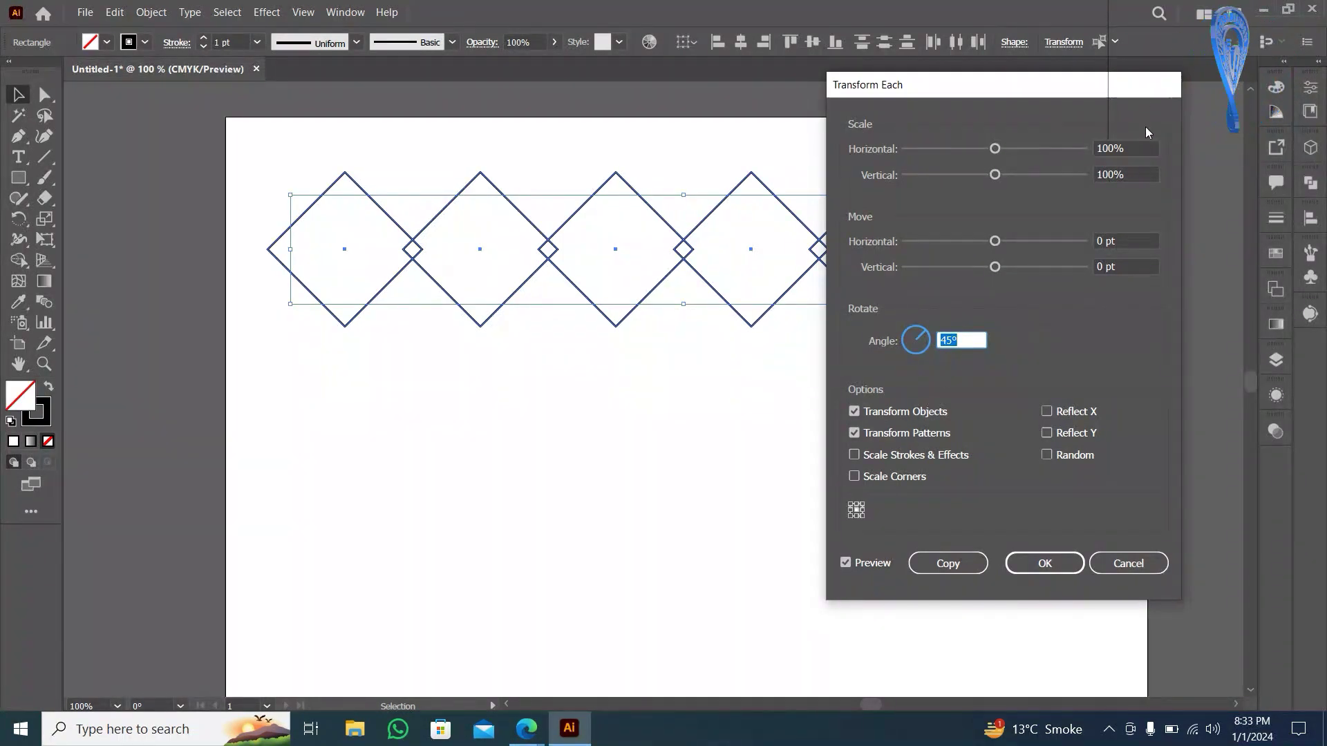
{"action": "left_click", "coordinate": [1143, 148]}
{"action": "key", "text": "Down"}
{"action": "key", "text": "Down"}
{"action": "key", "text": "Down"}
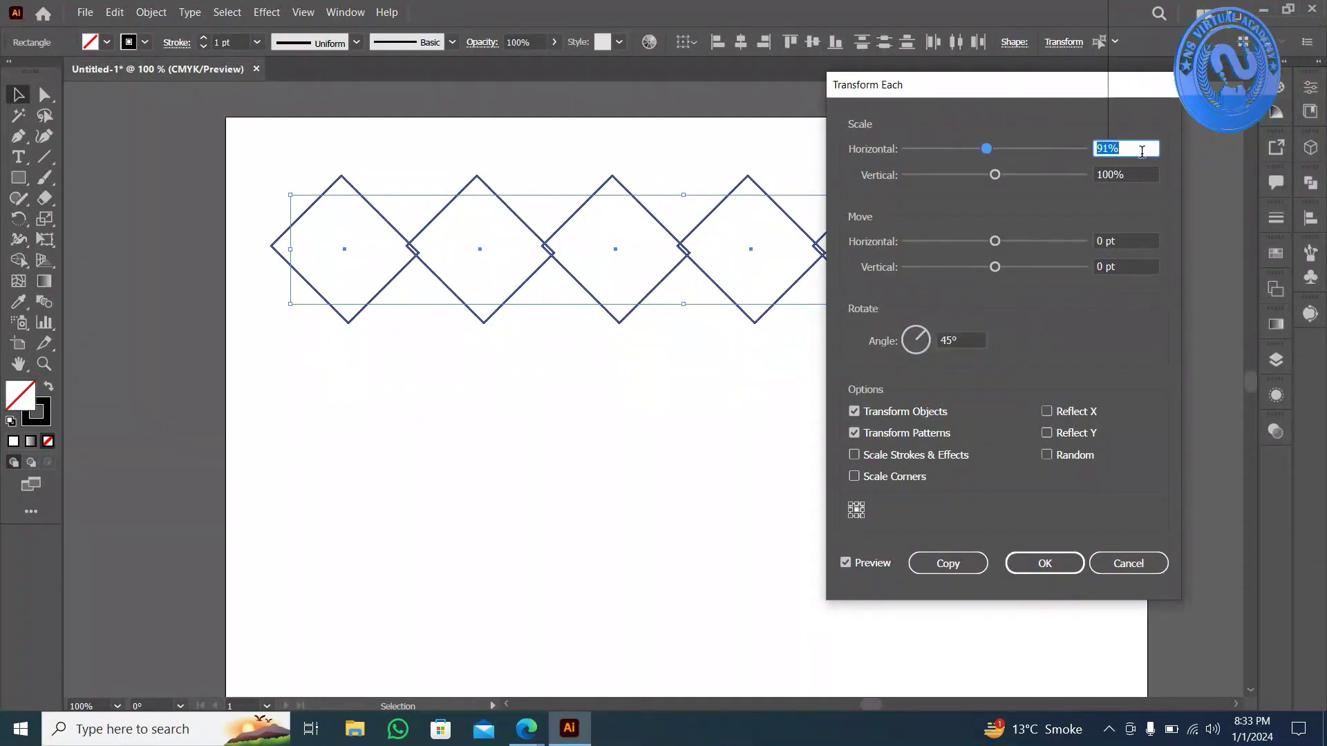
{"action": "type", "text": "81"}
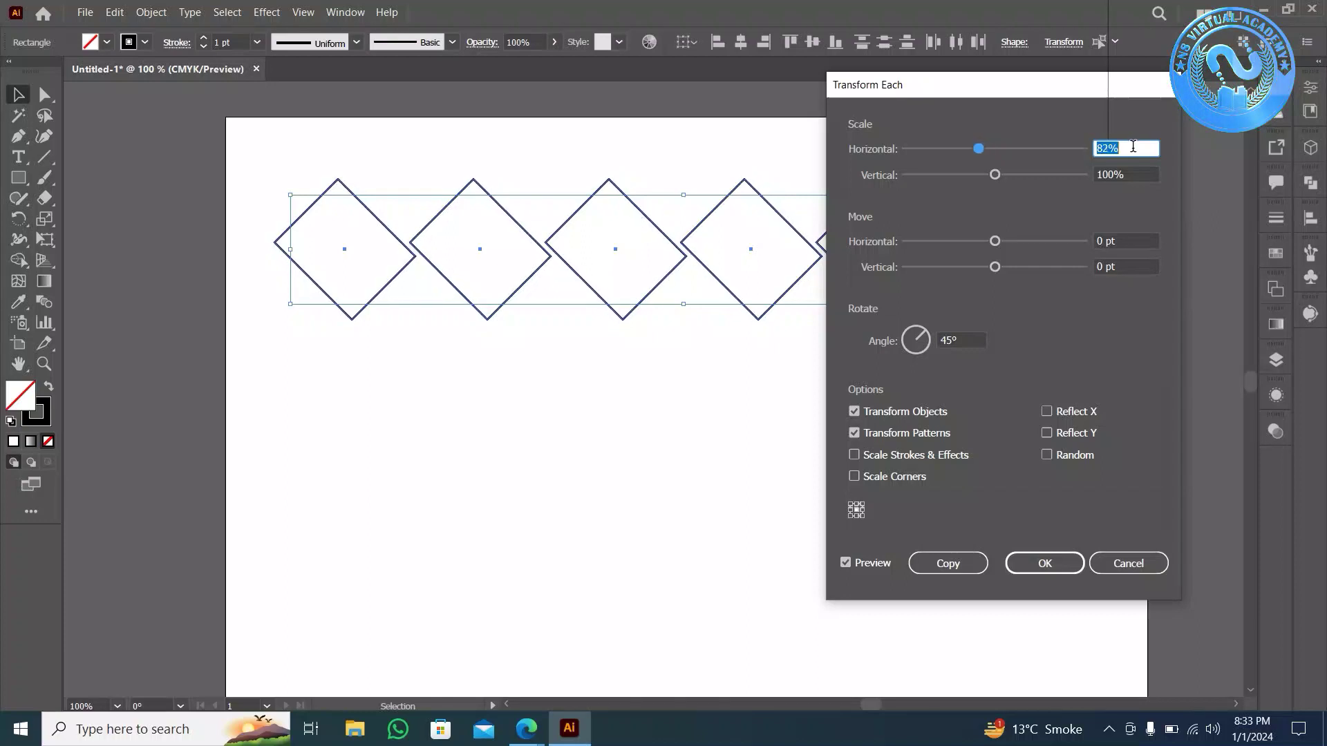
{"action": "key", "text": "Down"}
{"action": "key", "text": "Down"}
{"action": "key", "text": "Down"}
{"action": "key", "text": "Down"}
{"action": "key", "text": "Down"}
{"action": "key", "text": "Down"}
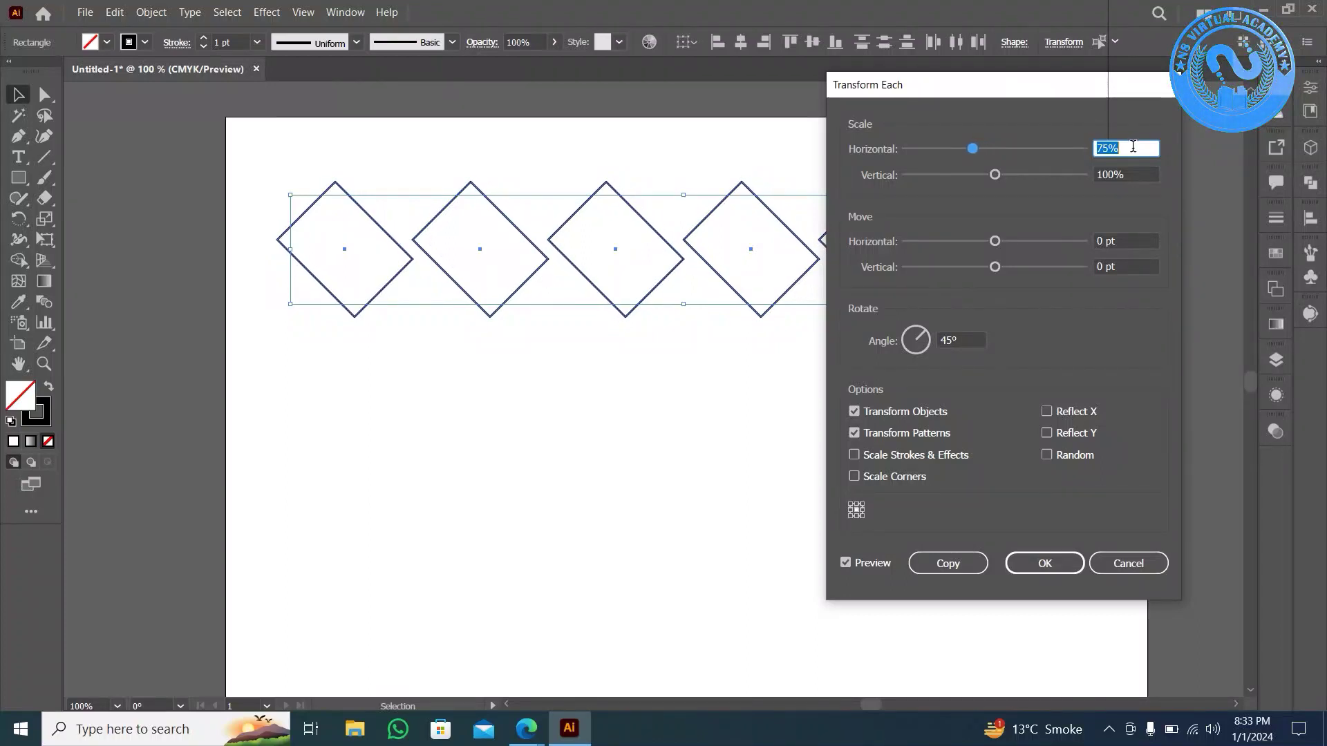
{"action": "left_click", "coordinate": [1137, 174]}
{"action": "key", "text": "Down"}
{"action": "key", "text": "Down"}
{"action": "key", "text": "Down"}
{"action": "key", "text": "Down"}
{"action": "key", "text": "Down"}
{"action": "key", "text": "Down"}
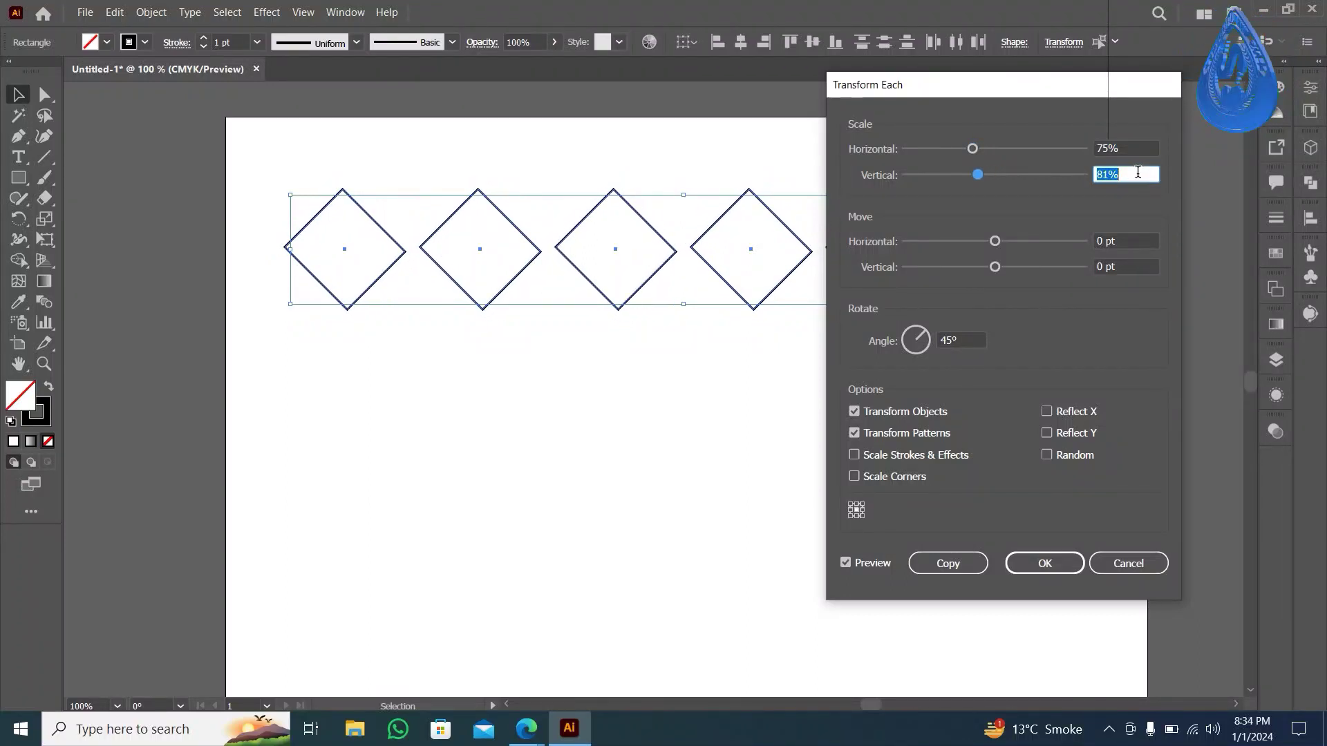
{"action": "key", "text": "Down"}
{"action": "key", "text": "Down"}
{"action": "key", "text": "Down"}
{"action": "key", "text": "Down"}
{"action": "key", "text": "Down"}
{"action": "key", "text": "Down"}
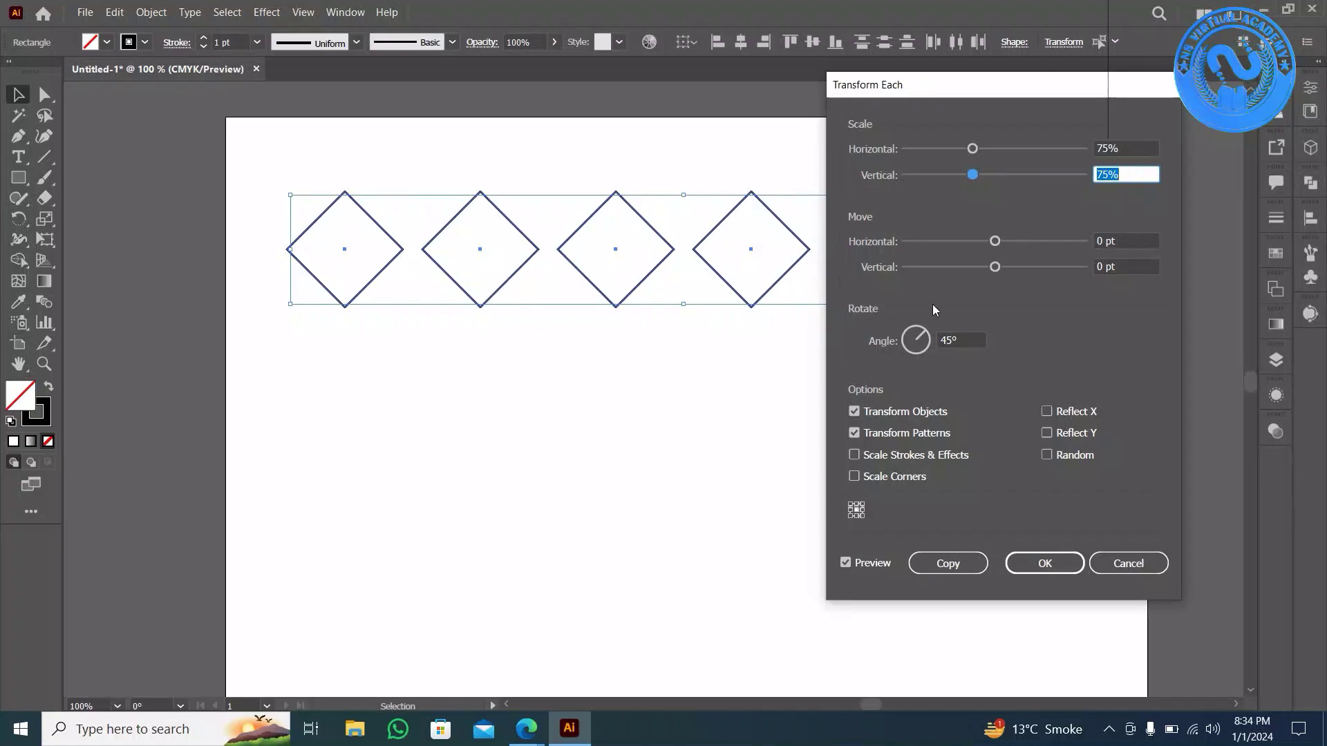
{"action": "left_click", "coordinate": [922, 565]}
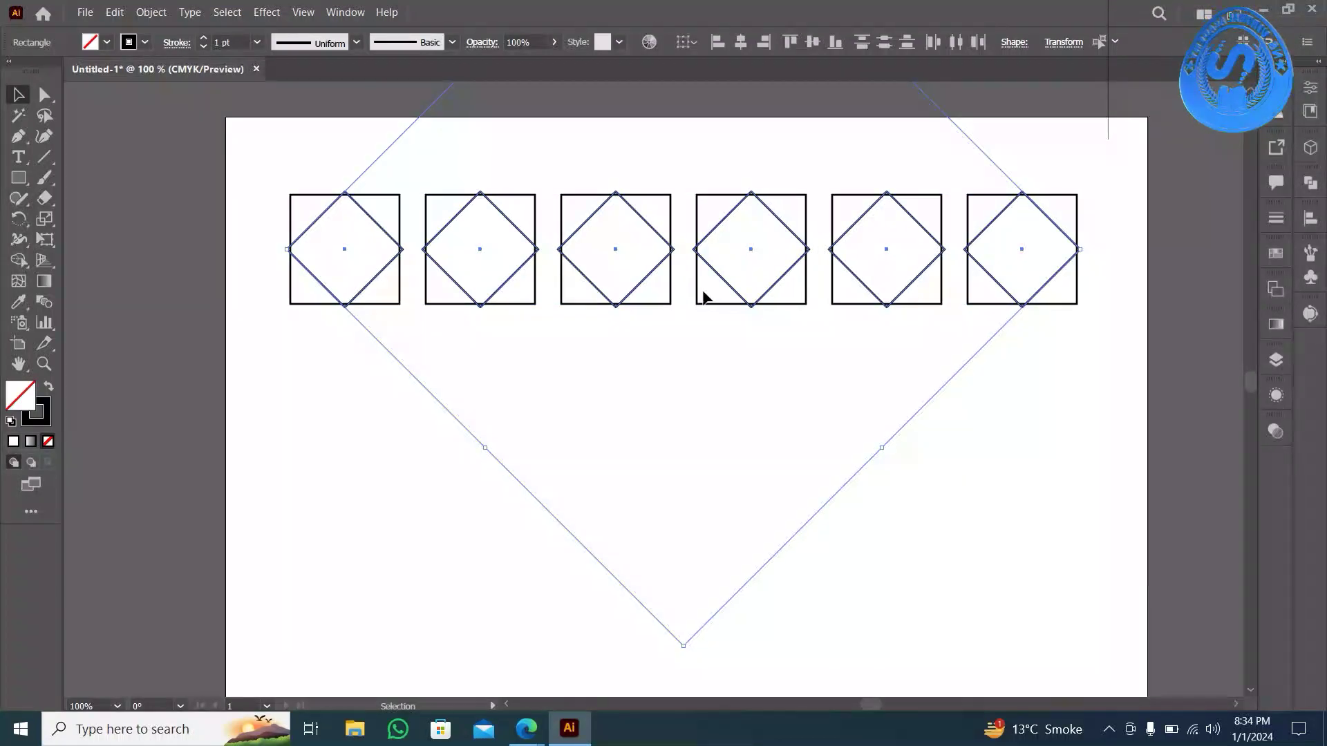
{"action": "key", "text": "ctrl+z"}
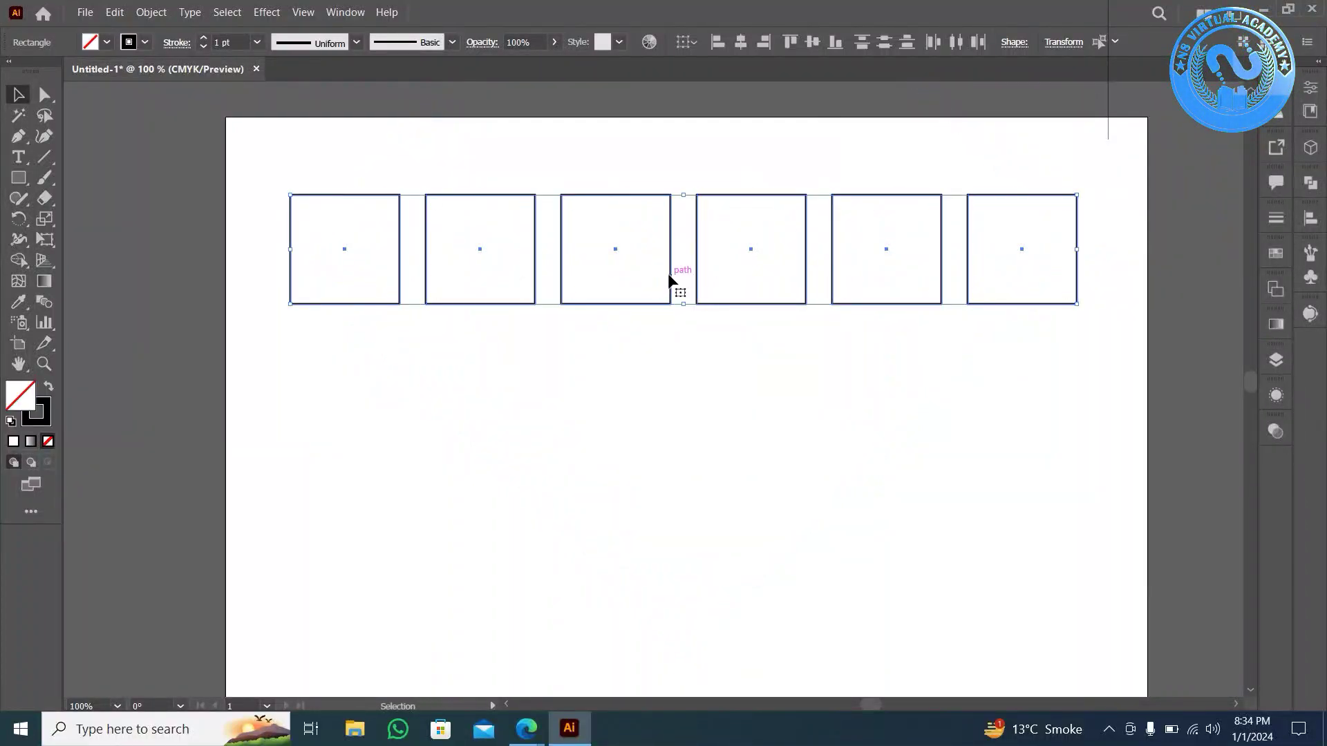
- Use Transform Each to add a 70% scaled, 45° rotated copy inside each square
{"action": "right_click", "coordinate": [671, 275]}
{"action": "mouse_move", "coordinate": [721, 495]}
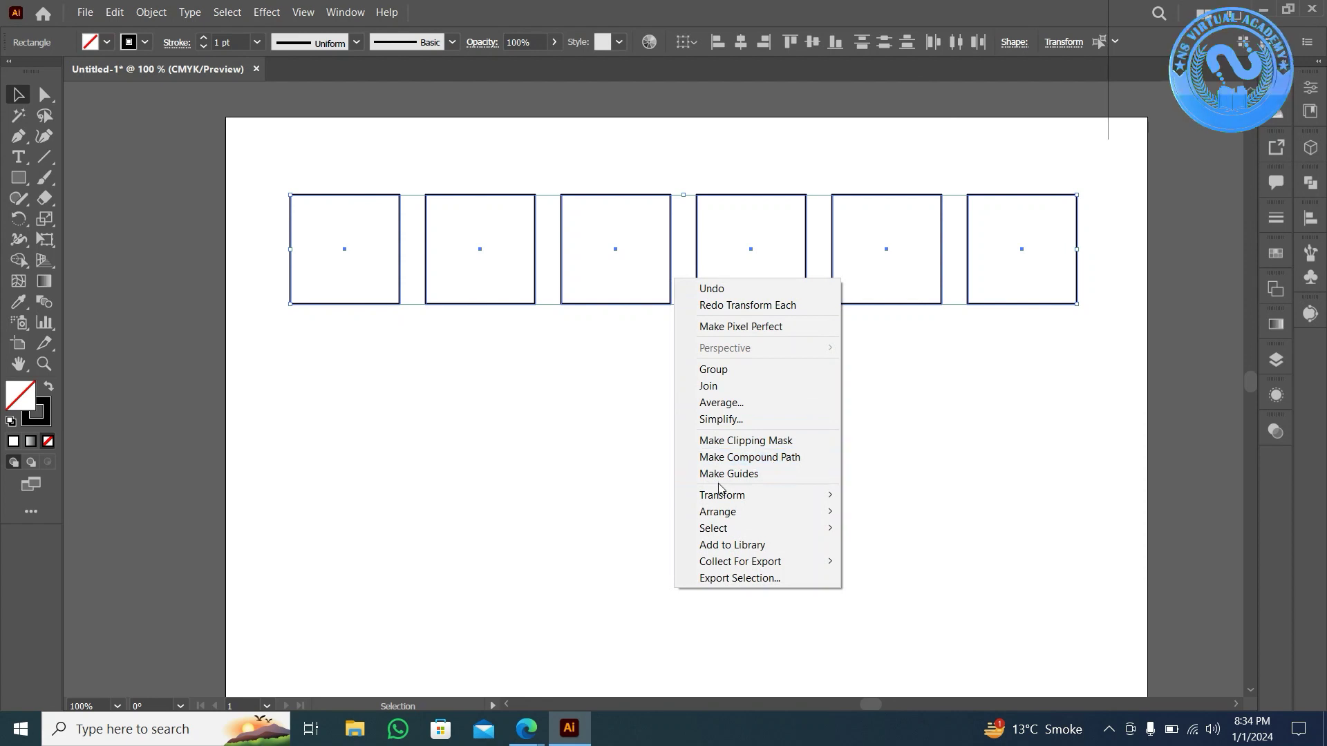
{"action": "left_click", "coordinate": [919, 605]}
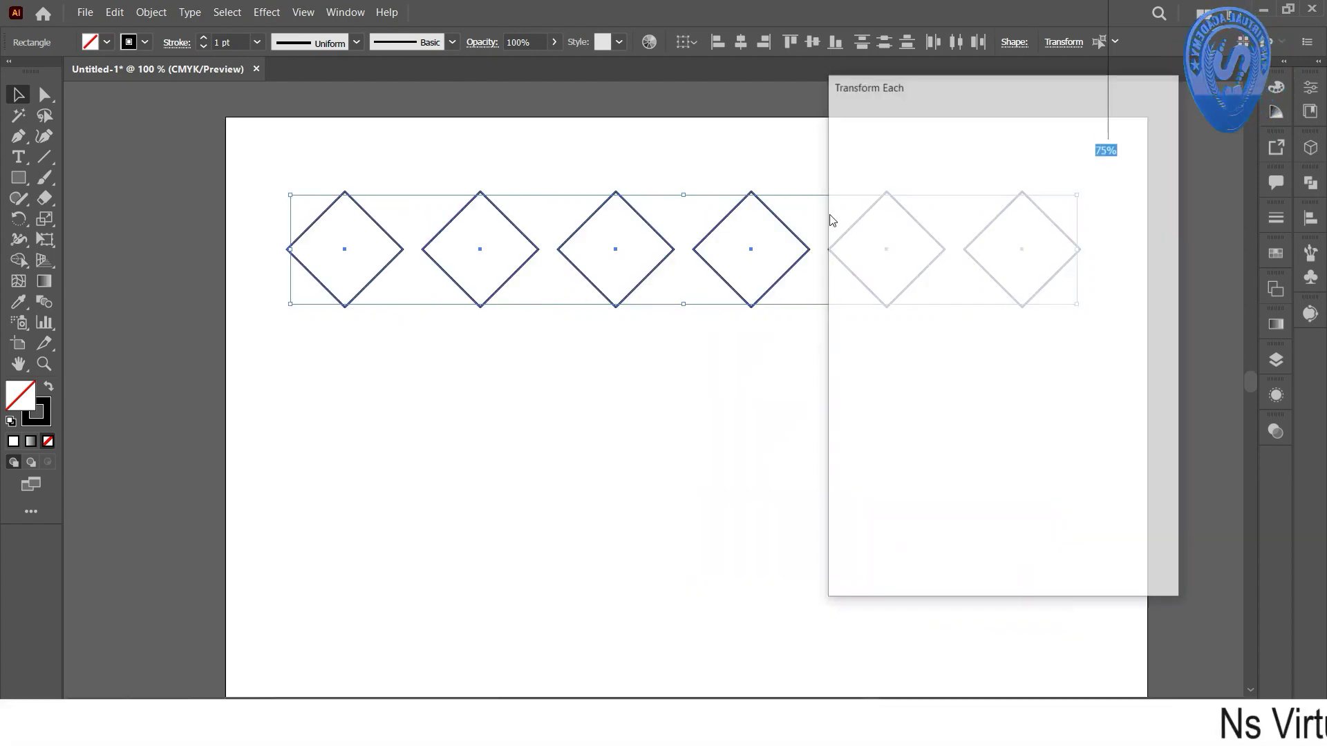
{"action": "key", "text": "Down"}
{"action": "key", "text": "Down"}
{"action": "key", "text": "Down"}
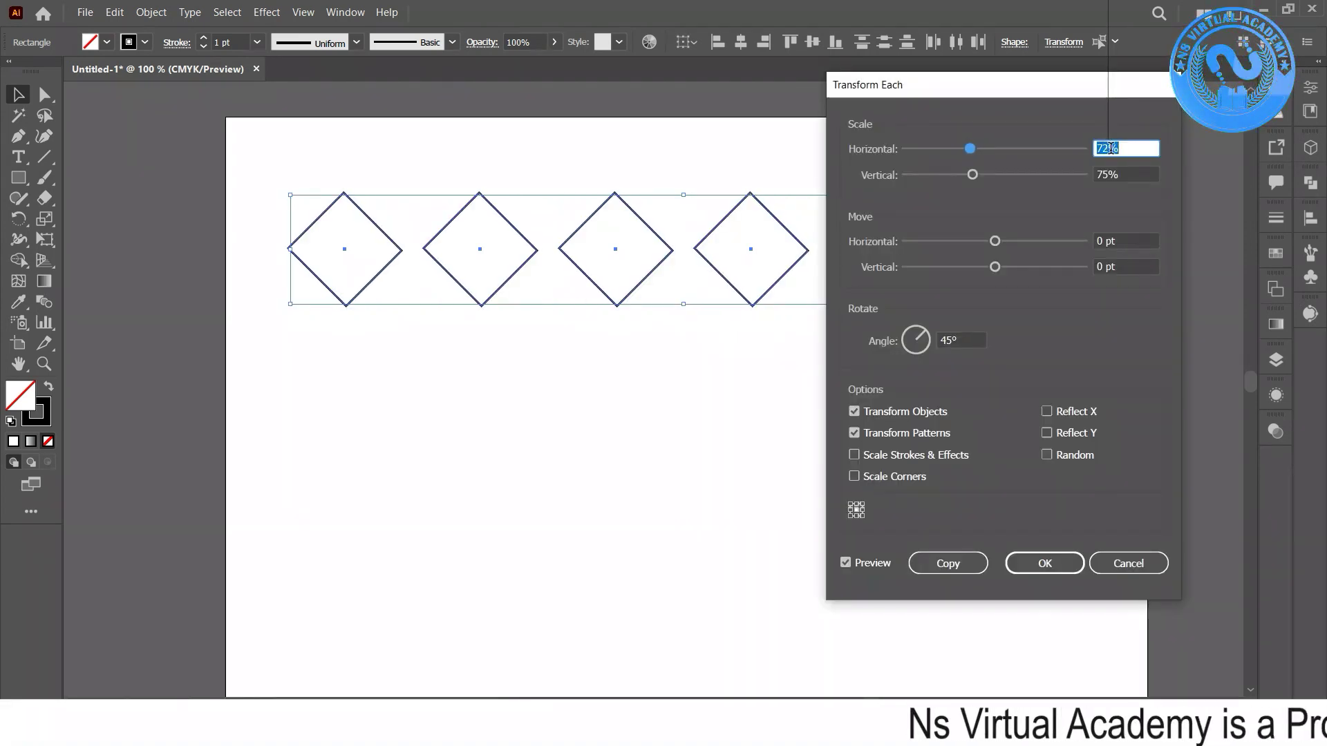
{"action": "key", "text": "Down"}
{"action": "key", "text": "Down"}
{"action": "left_click", "coordinate": [1111, 174]}
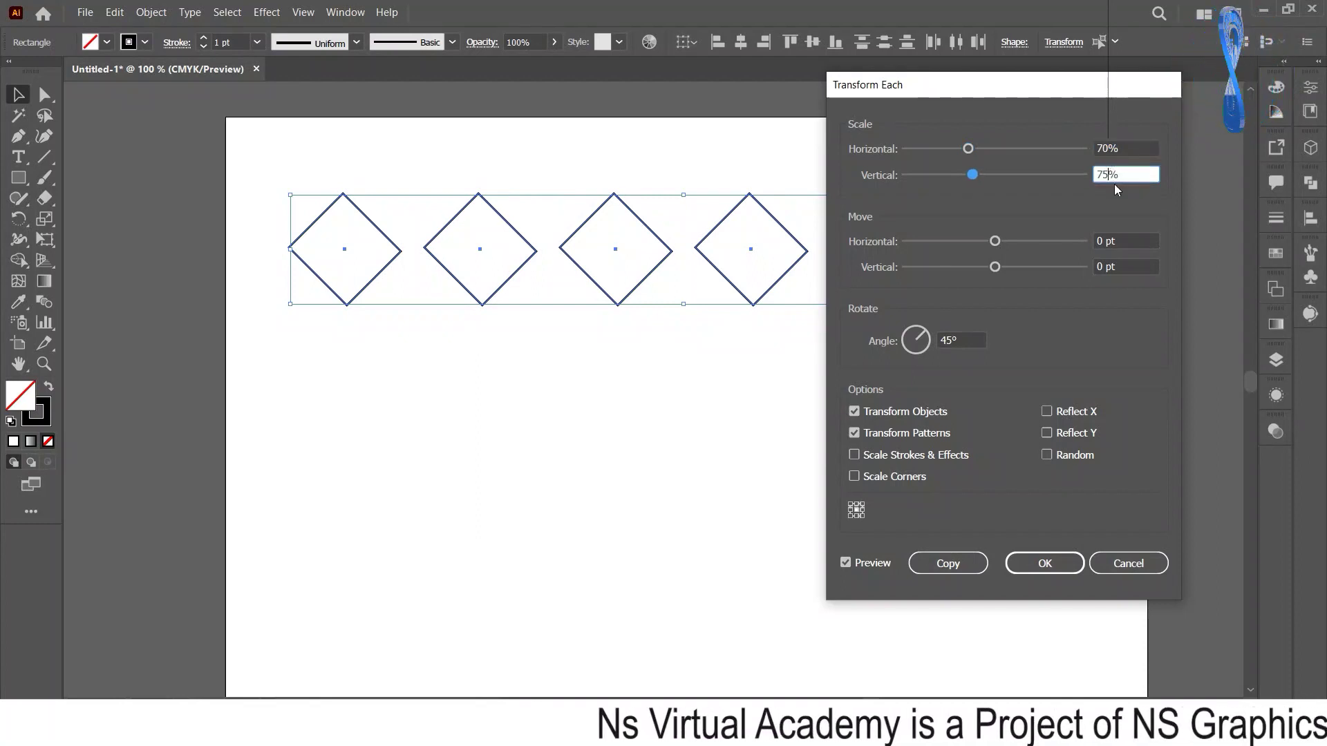
{"action": "key", "text": "Down"}
{"action": "key", "text": "Down"}
{"action": "key", "text": "Down"}
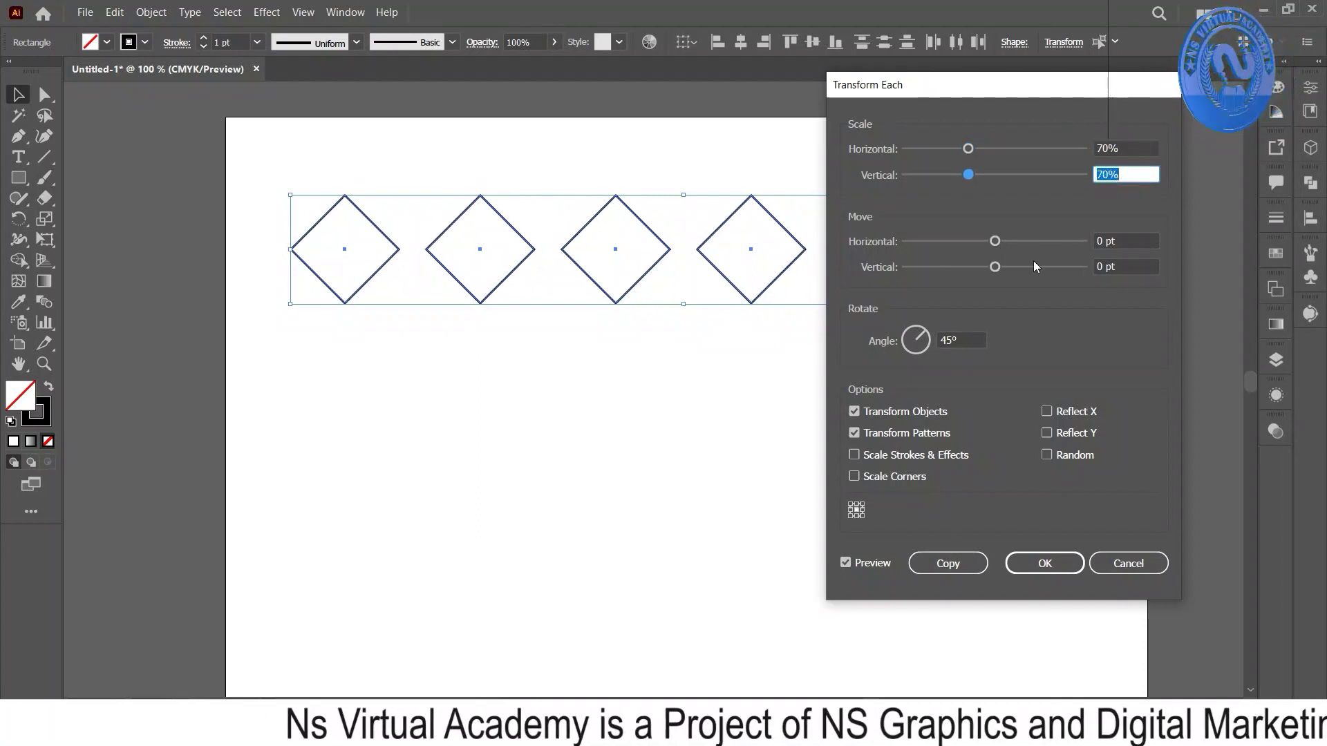
{"action": "left_click", "coordinate": [944, 562]}
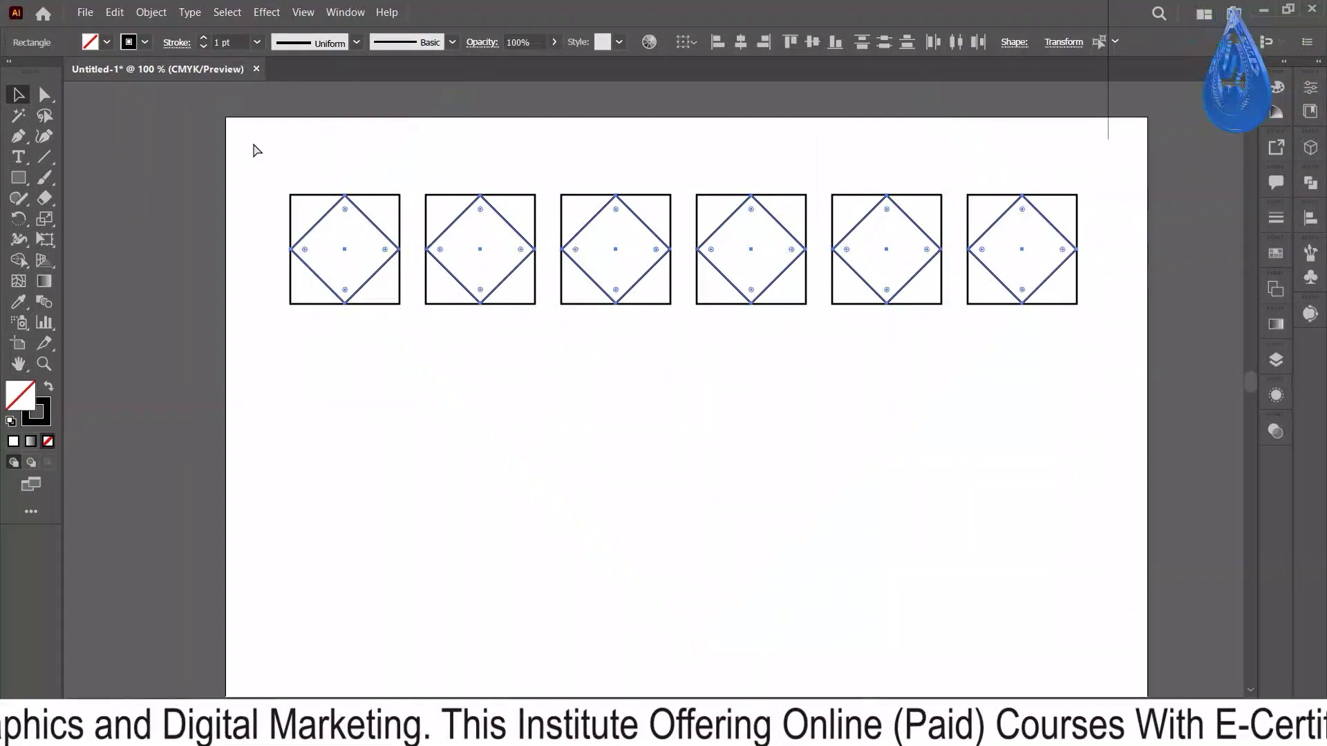
- Repeat the transform twice with Ctrl+D for more nested layers, then deselect
{"action": "key", "text": "ctrl+d"}
{"action": "key", "text": "ctrl+d"}
{"action": "key", "text": "ctrl+d"}
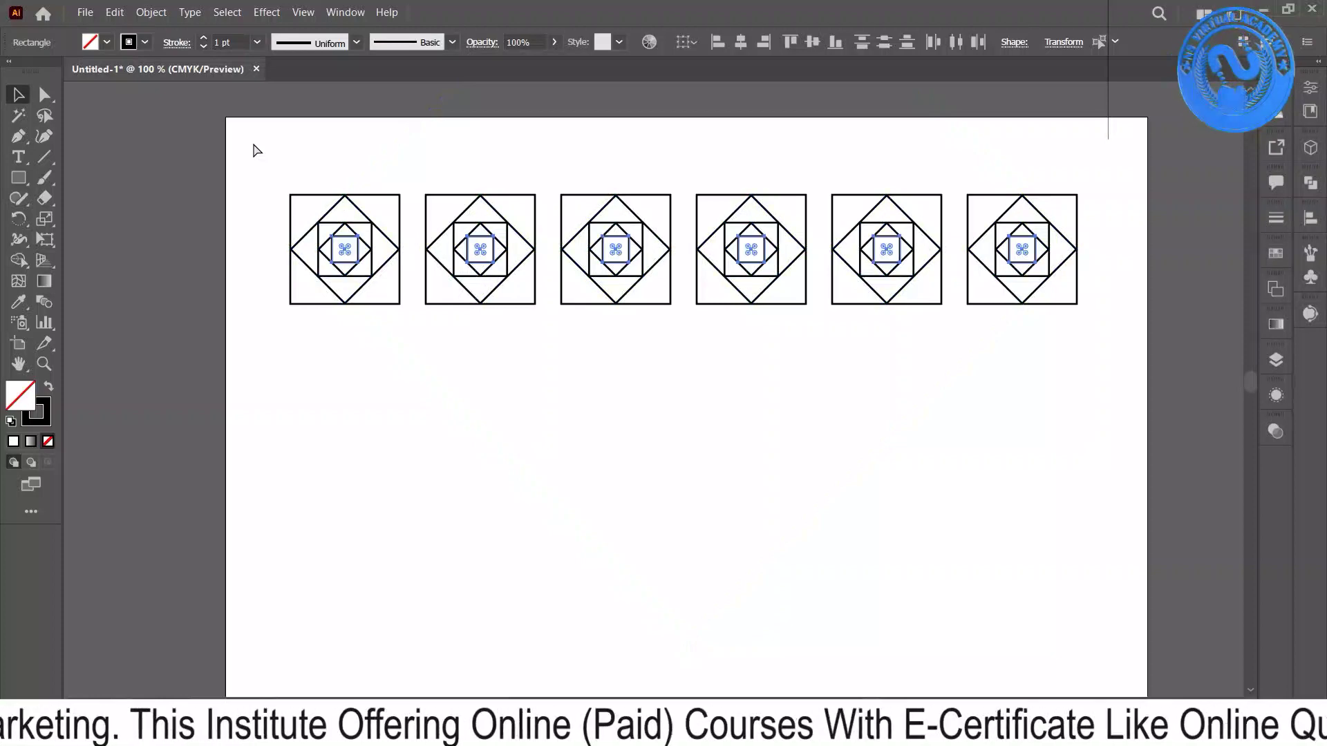
{"action": "key", "text": "ctrl+d"}
{"action": "key", "text": "ctrl+d"}
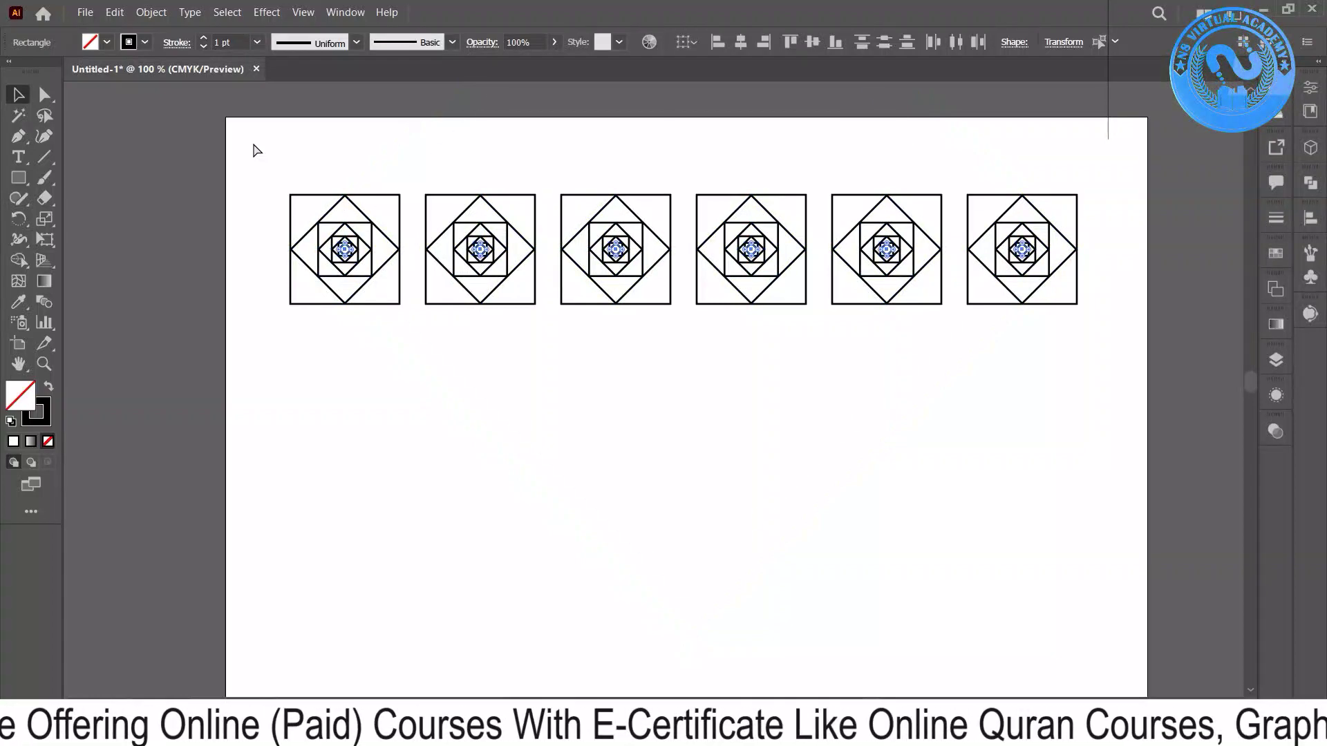
{"action": "left_click", "coordinate": [267, 196]}
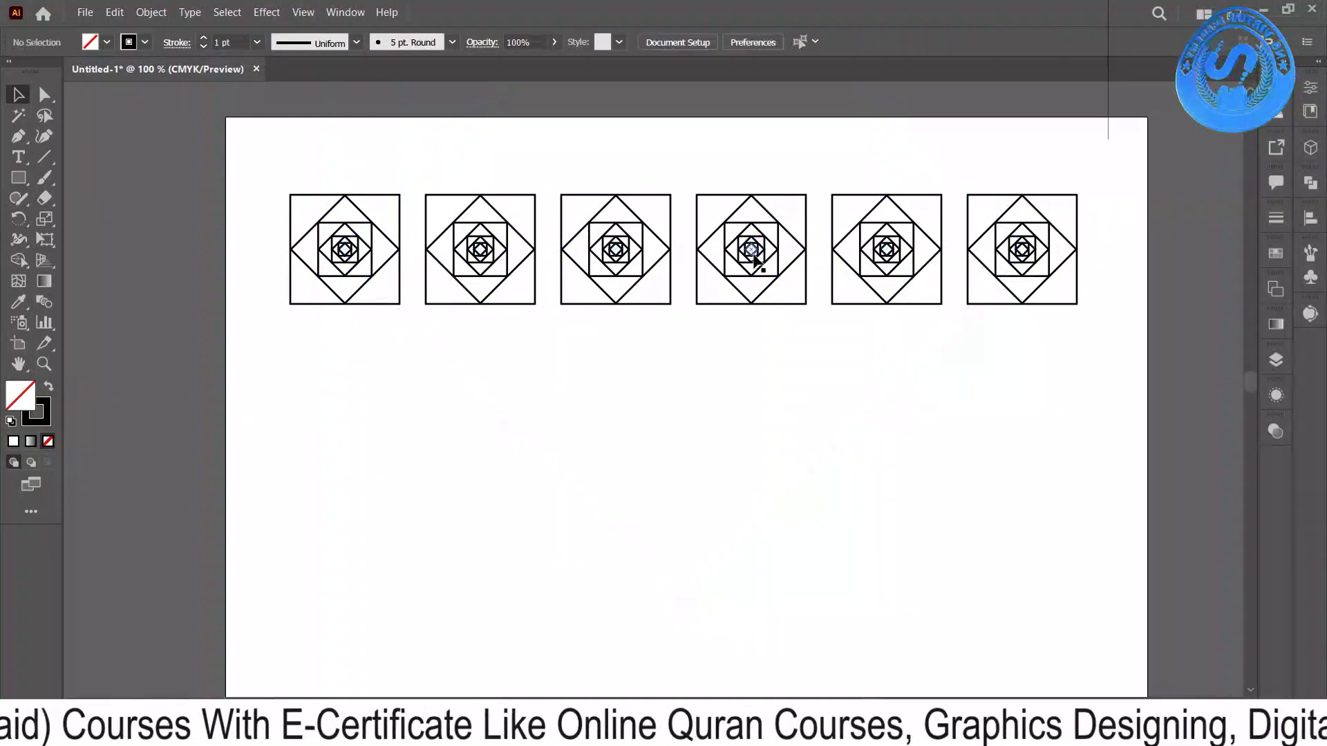
- Undo the nested copies to restore the row of six plain squares
{"action": "left_click_drag", "start_coordinate": [1144, 177], "coordinate": [199, 317]}
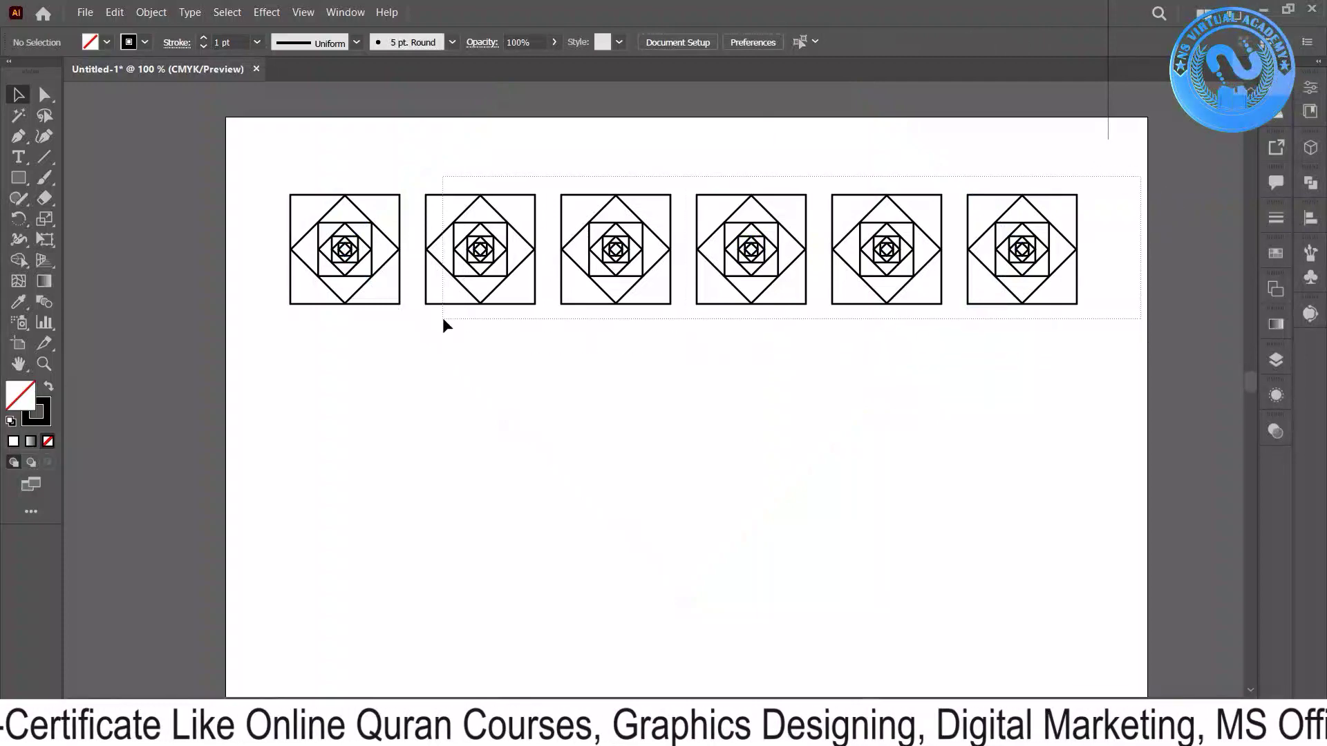
{"action": "scroll", "coordinate": [188, 296], "scroll_direction": "down", "scroll_amount": 1}
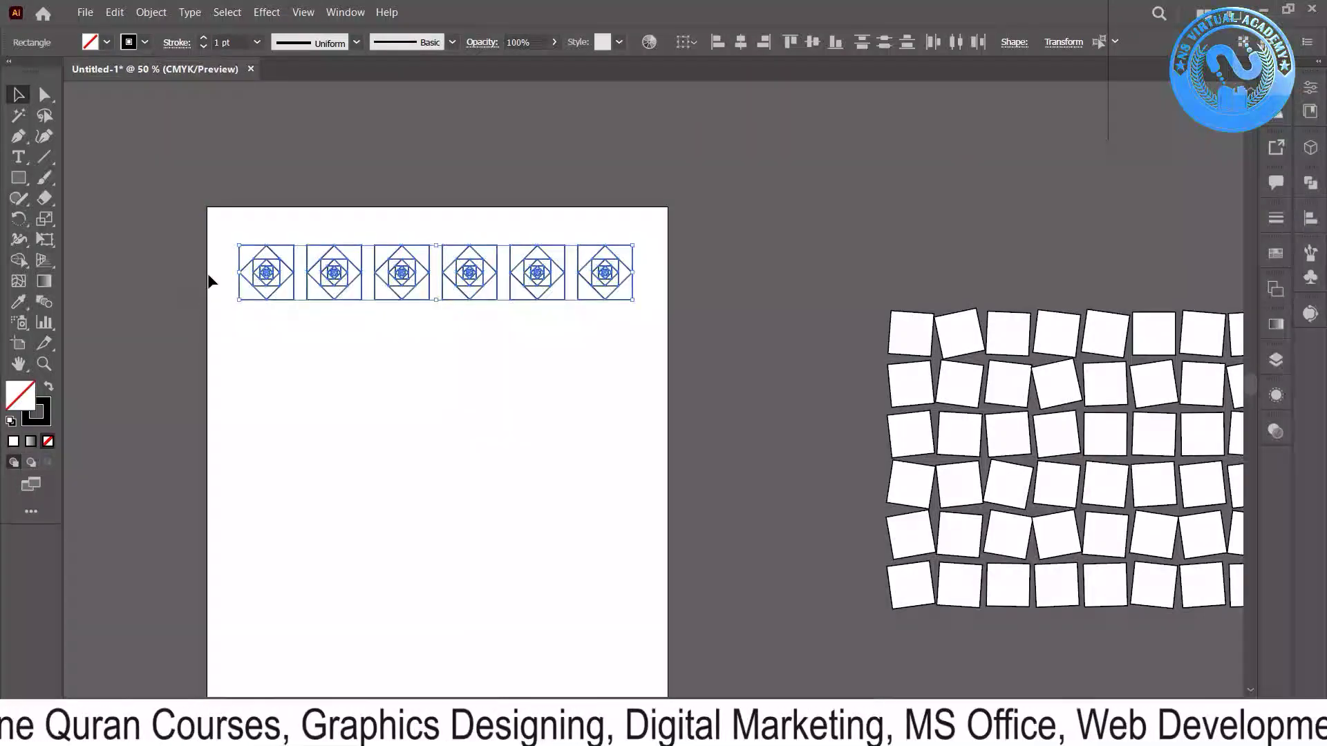
{"action": "left_click_drag", "start_coordinate": [279, 275], "coordinate": [803, 190]}
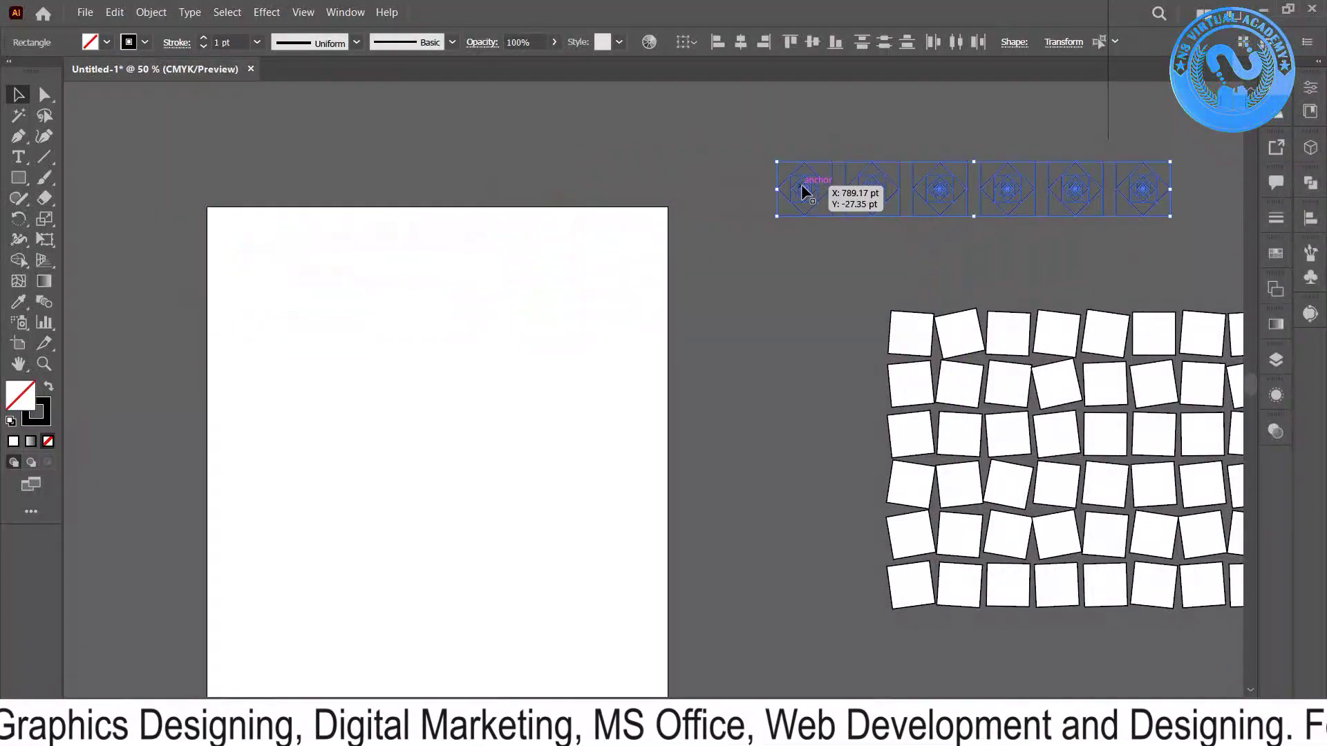
{"action": "key", "text": "ctrl+z"}
{"action": "key", "text": "ctrl+z"}
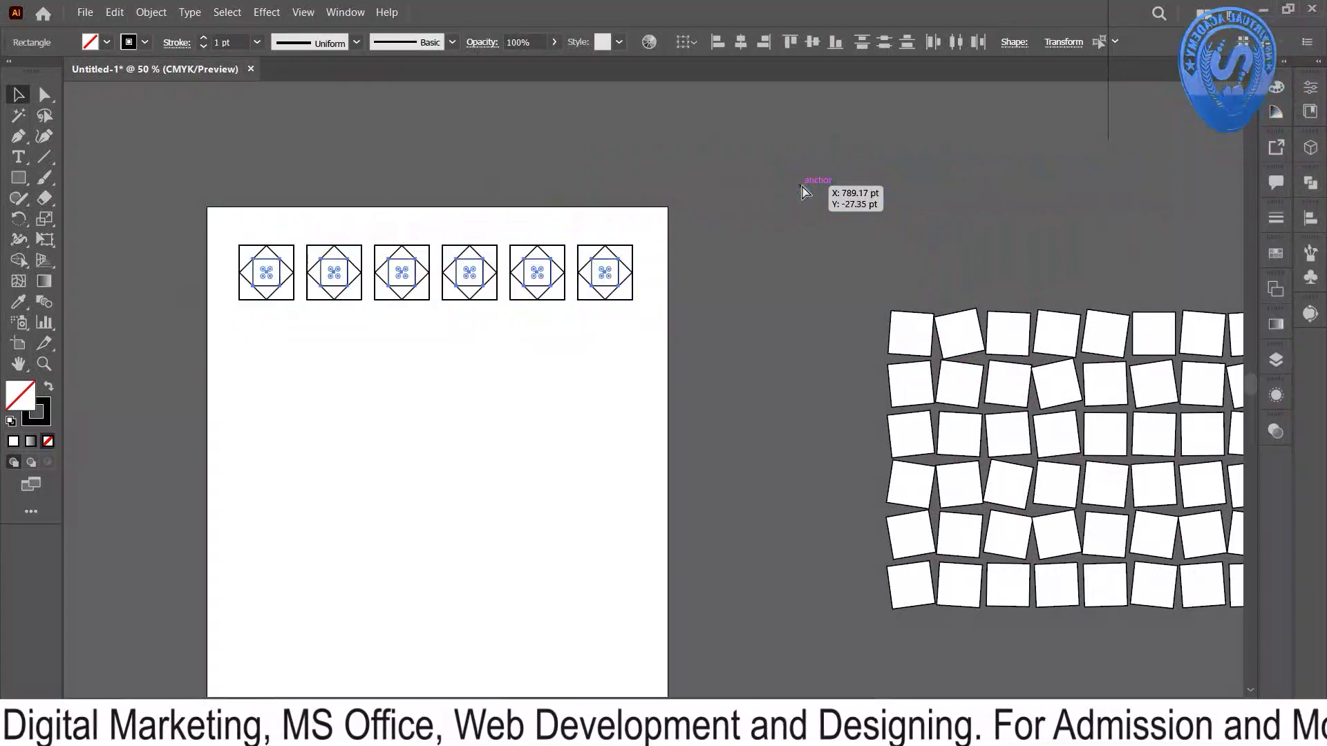
{"action": "key", "text": "ctrl+z"}
{"action": "key", "text": "ctrl+z"}
{"action": "key", "text": "ctrl+z"}
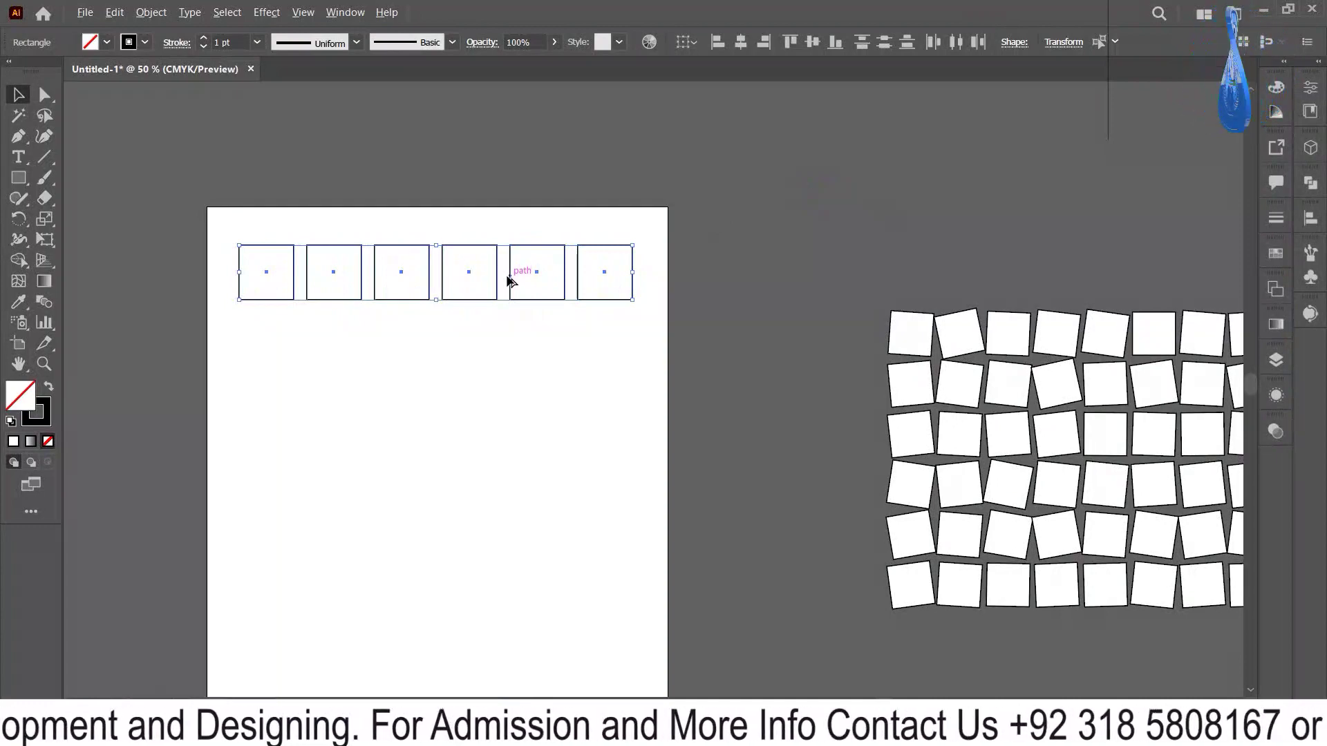
- Alt-drag the row downward and repeat with Ctrl+D to build five rows, then select all squares
{"action": "left_click_drag", "start_coordinate": [508, 280], "coordinate": [492, 341]}
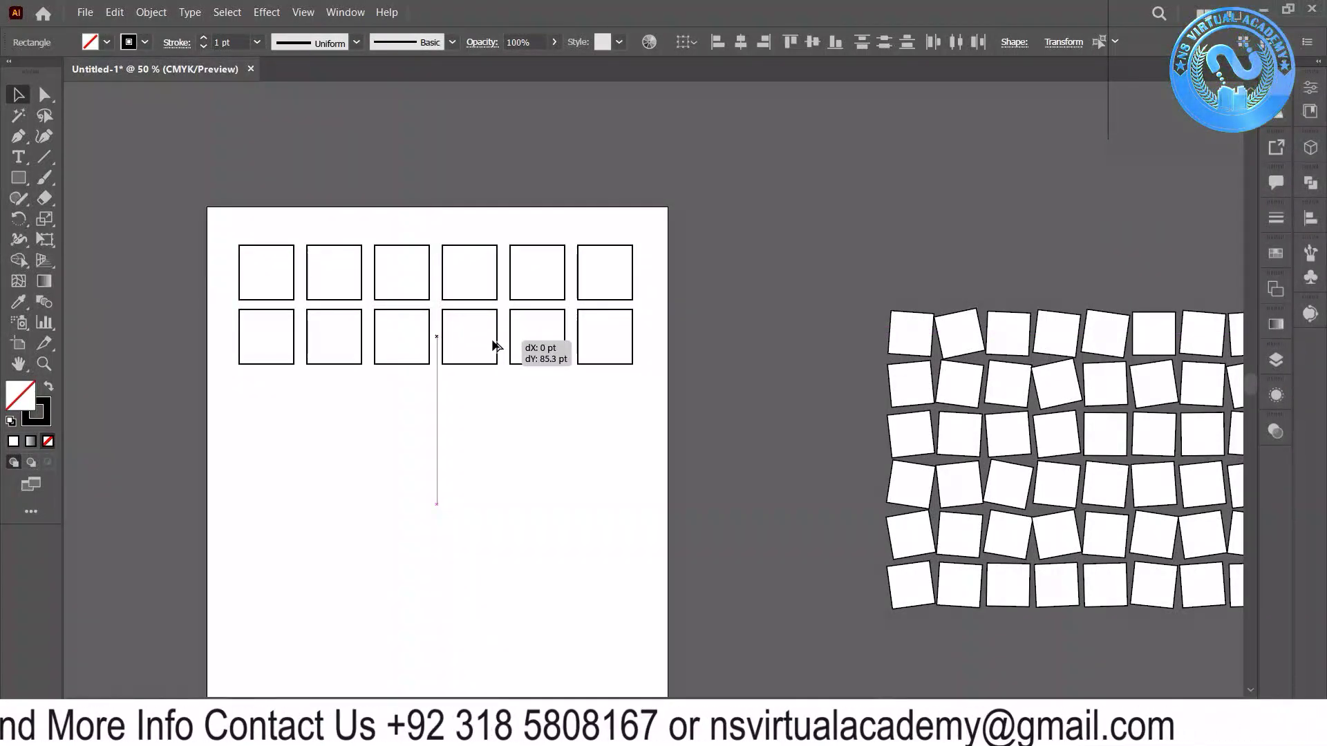
{"action": "left_click_drag", "start_coordinate": [493, 346], "coordinate": [492, 352]}
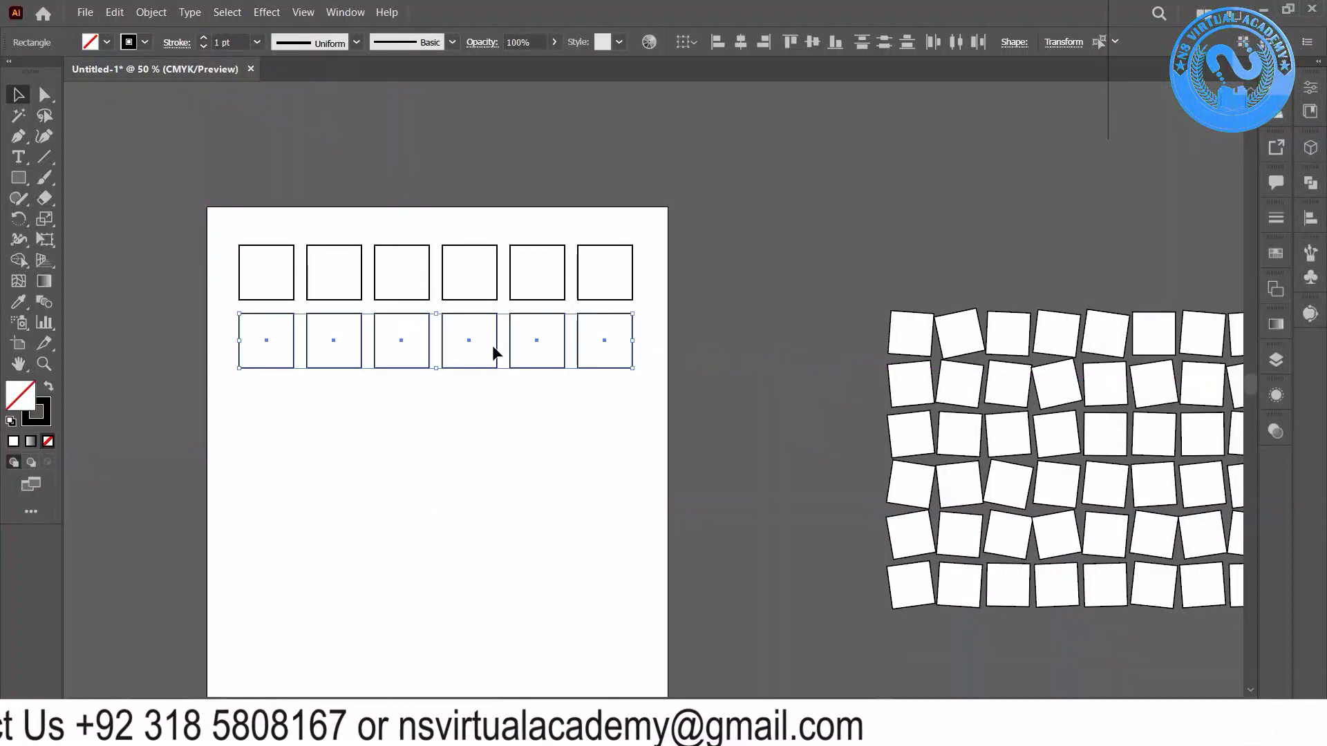
{"action": "key", "text": "ctrl+d"}
{"action": "key", "text": "ctrl+d"}
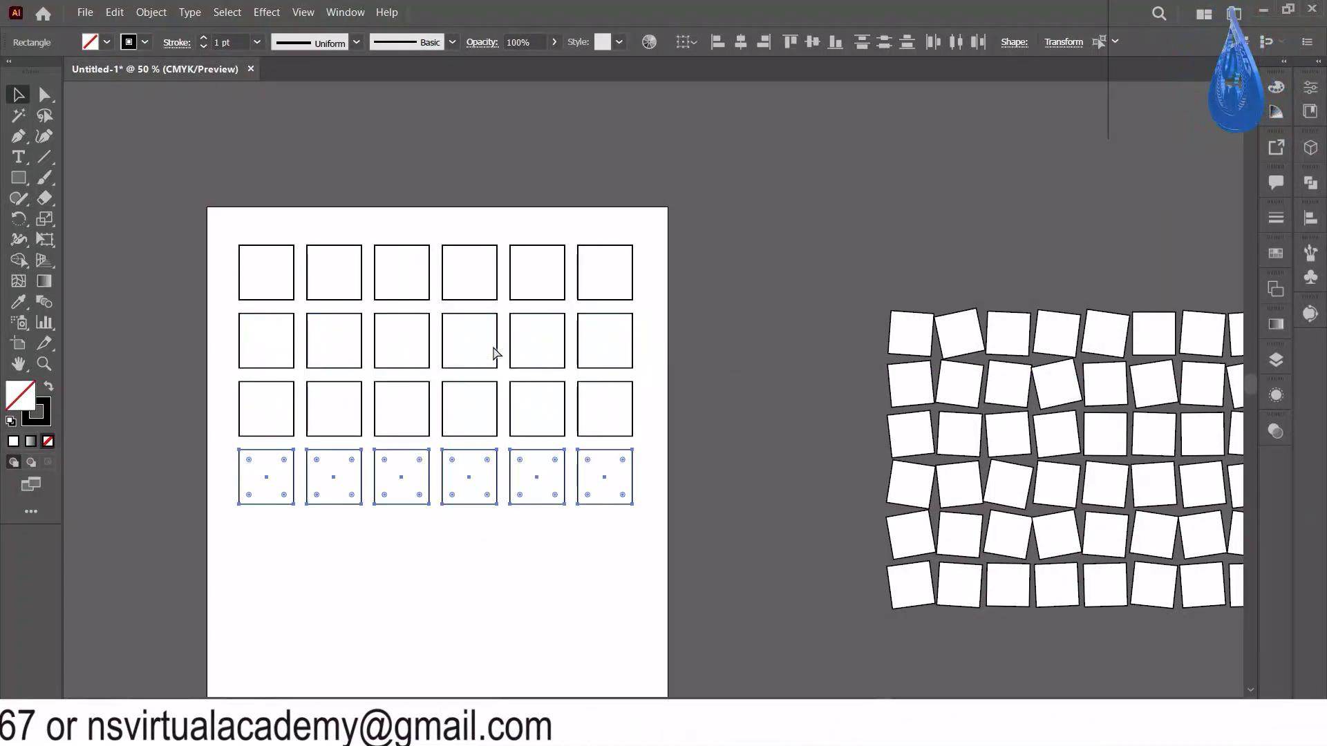
{"action": "key", "text": "ctrl+d"}
{"action": "scroll", "coordinate": [493, 353], "scroll_direction": "down", "scroll_amount": 3}
{"action": "left_click_drag", "start_coordinate": [664, 116], "coordinate": [239, 457]}
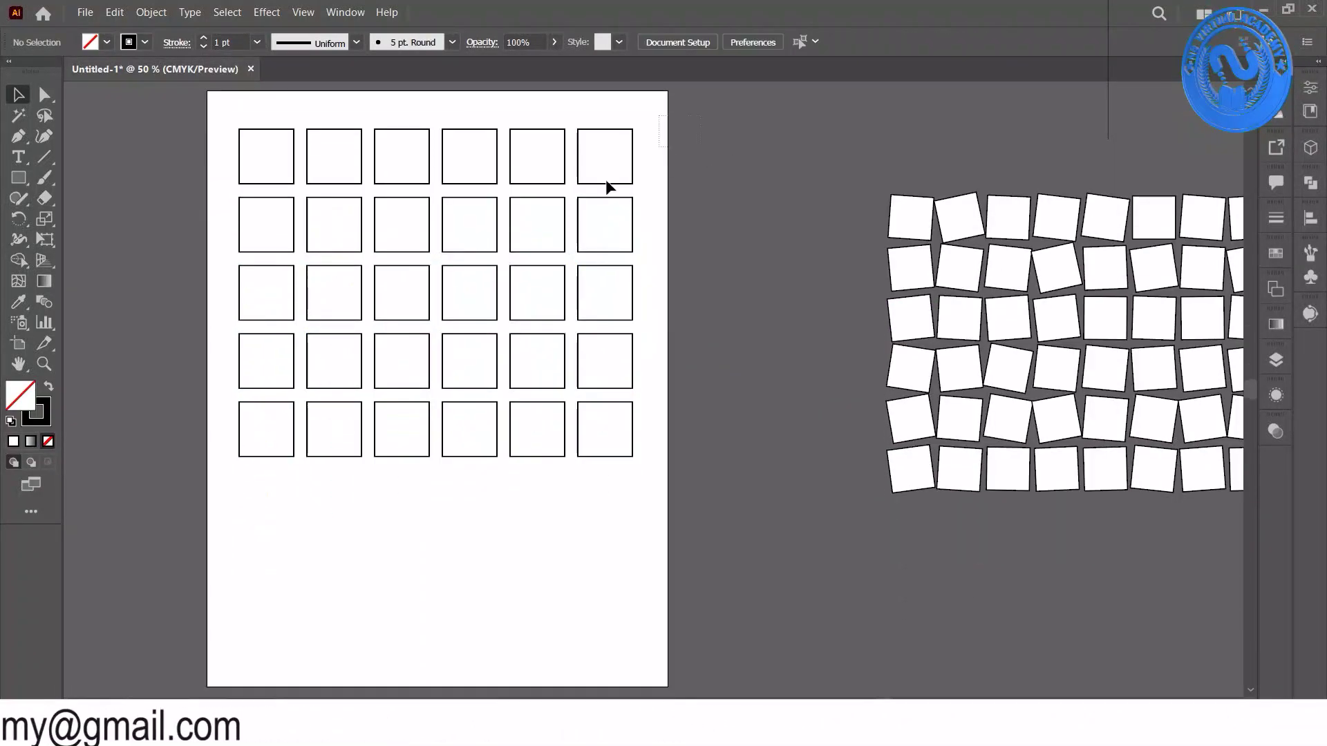
- Apply the 70%, 45° Transform Each copy to all 30 squares and repeat it once with Ctrl+D
{"action": "right_click", "coordinate": [415, 227]}
{"action": "mouse_move", "coordinate": [461, 452]}
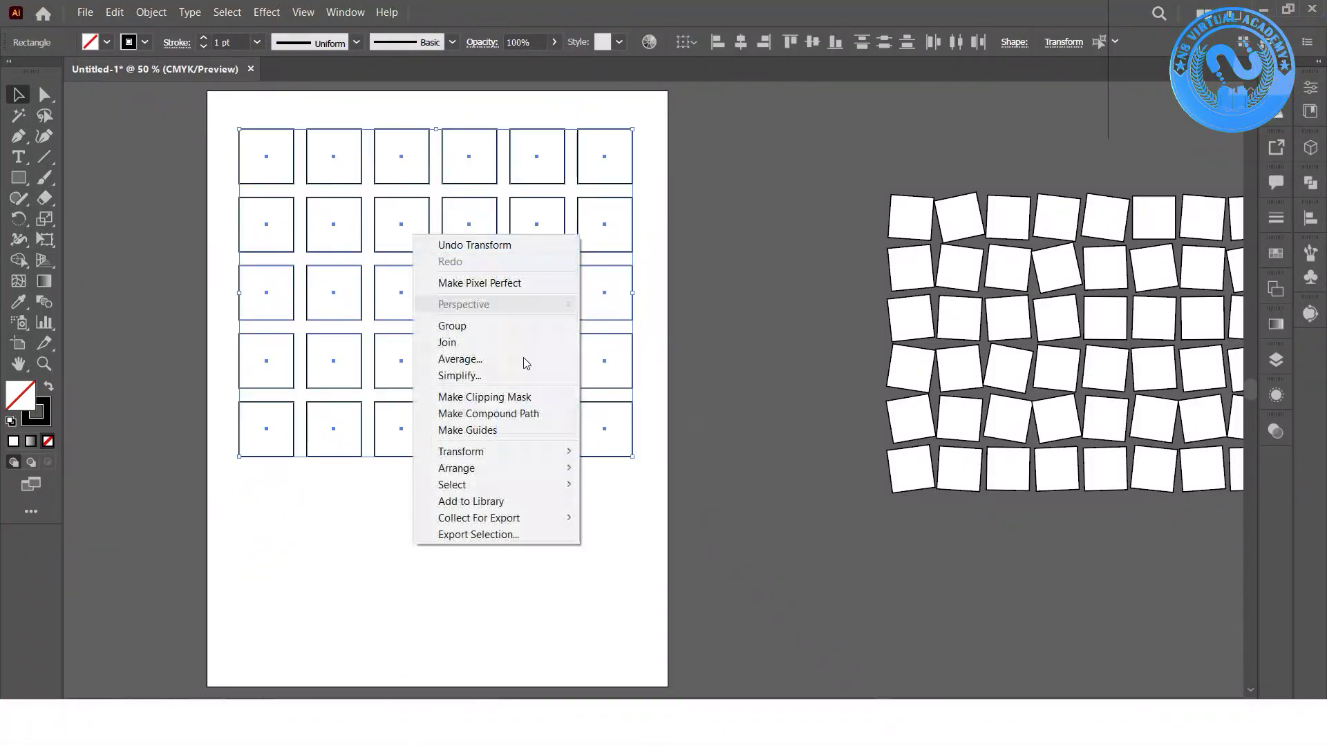
{"action": "left_click", "coordinate": [632, 561]}
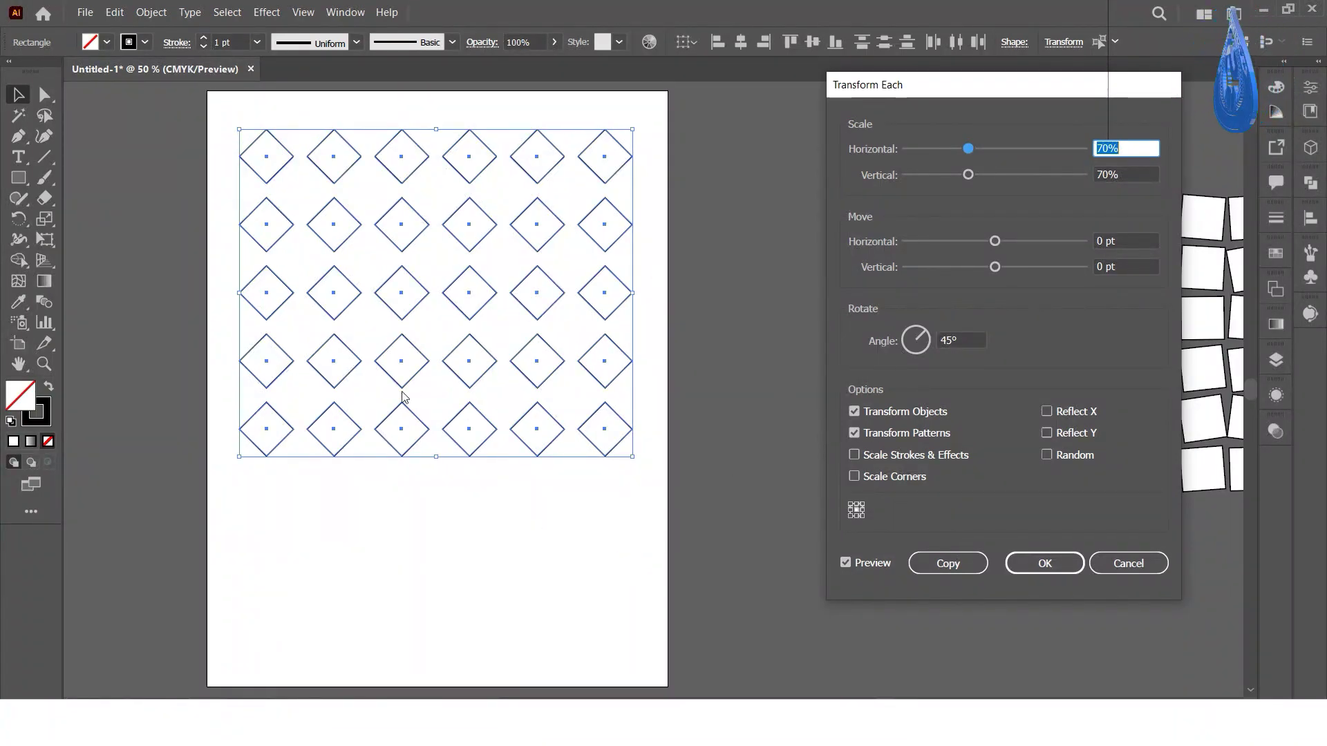
{"action": "left_click", "coordinate": [947, 563]}
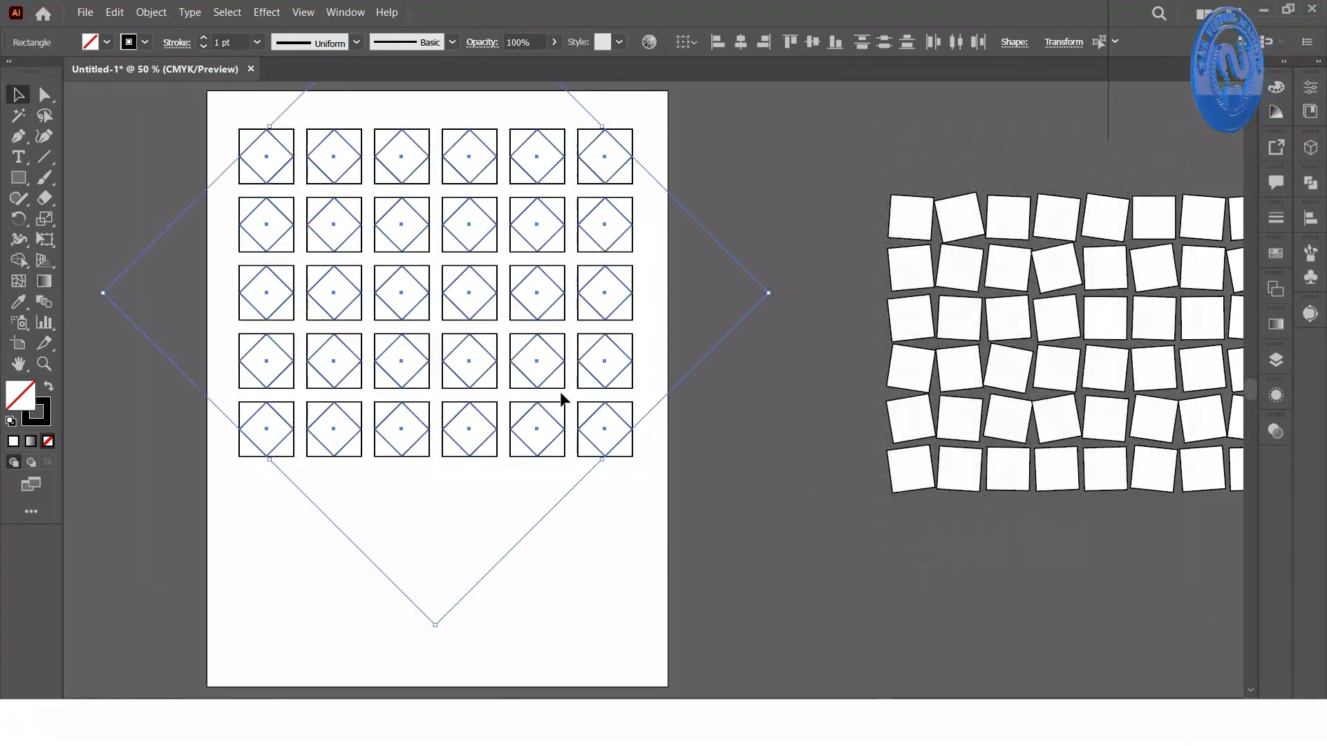
{"action": "key", "text": "ctrl+d"}
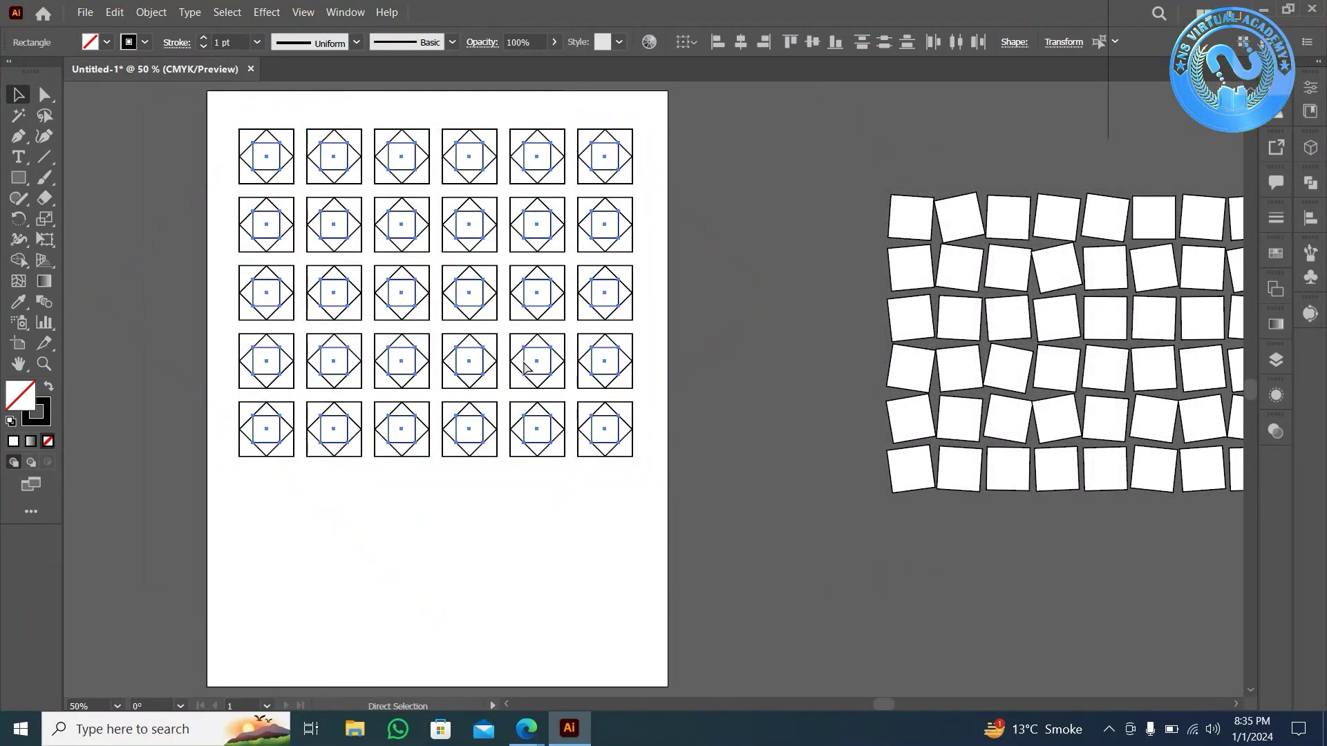
- Marquee-select the finished pattern grid and drag it off the artboard
{"action": "left_click", "coordinate": [717, 386]}
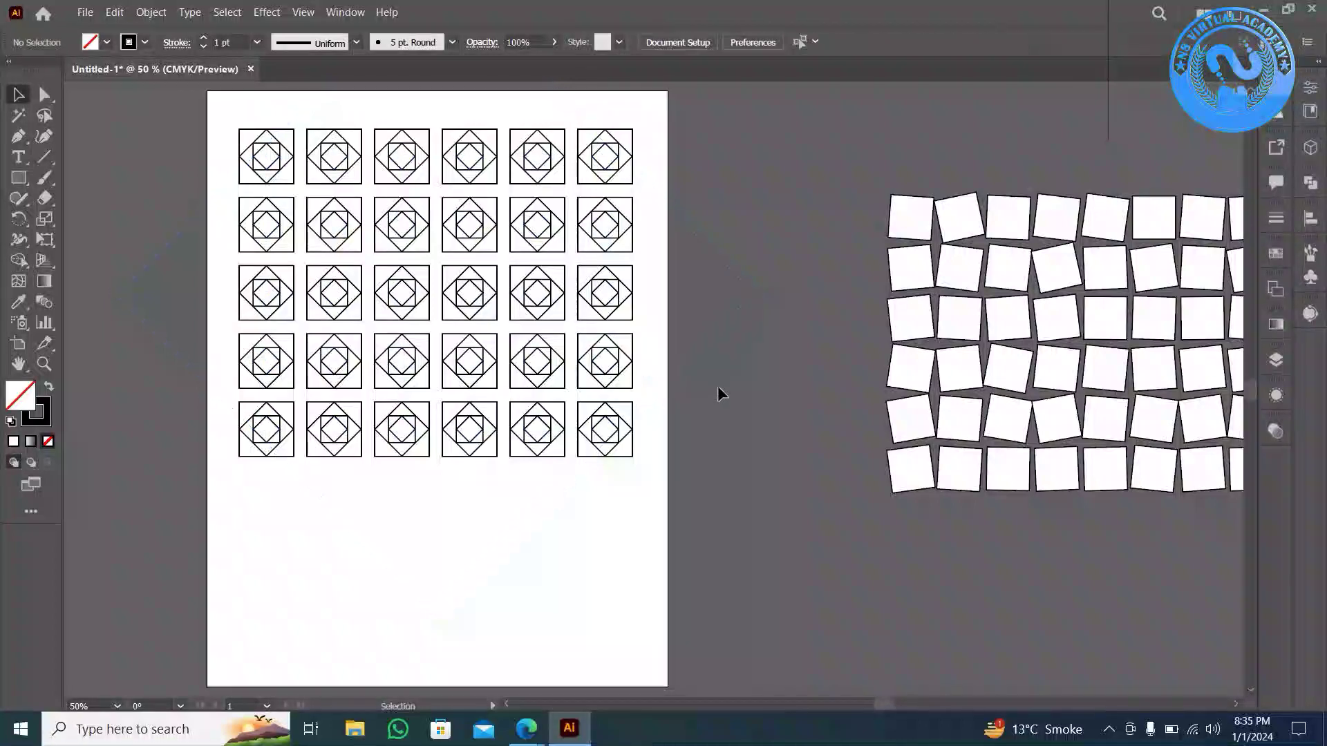
{"action": "scroll", "coordinate": [686, 297], "scroll_direction": "up", "scroll_amount": 1}
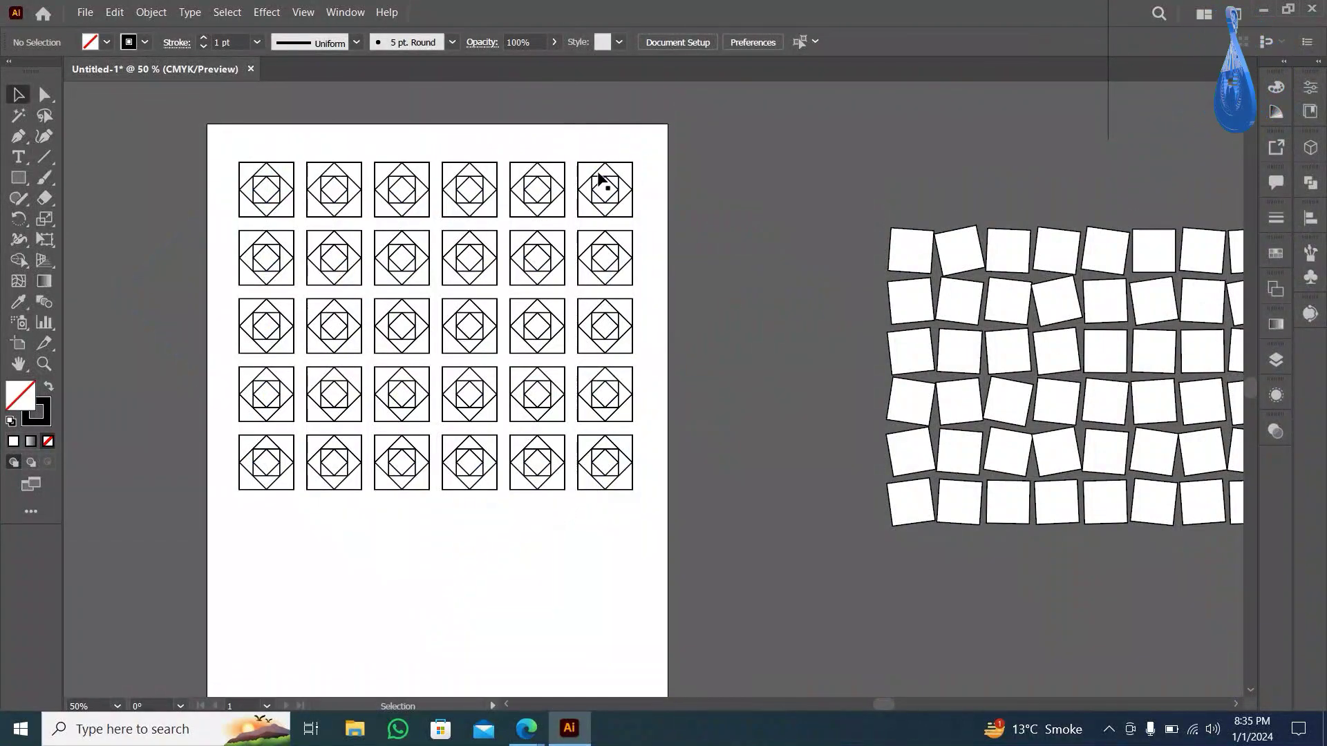
{"action": "left_click_drag", "start_coordinate": [653, 135], "coordinate": [185, 566]}
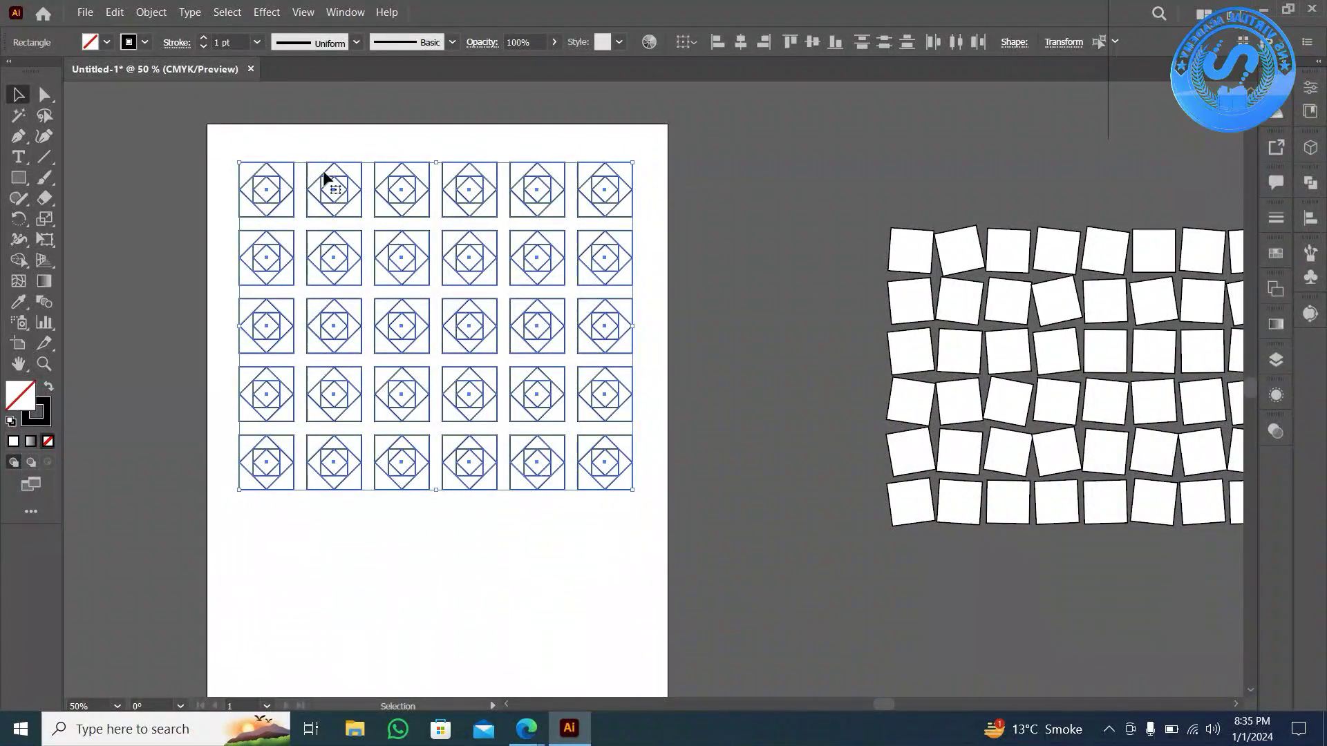
{"action": "left_click_drag", "start_coordinate": [281, 191], "coordinate": [978, 585]}
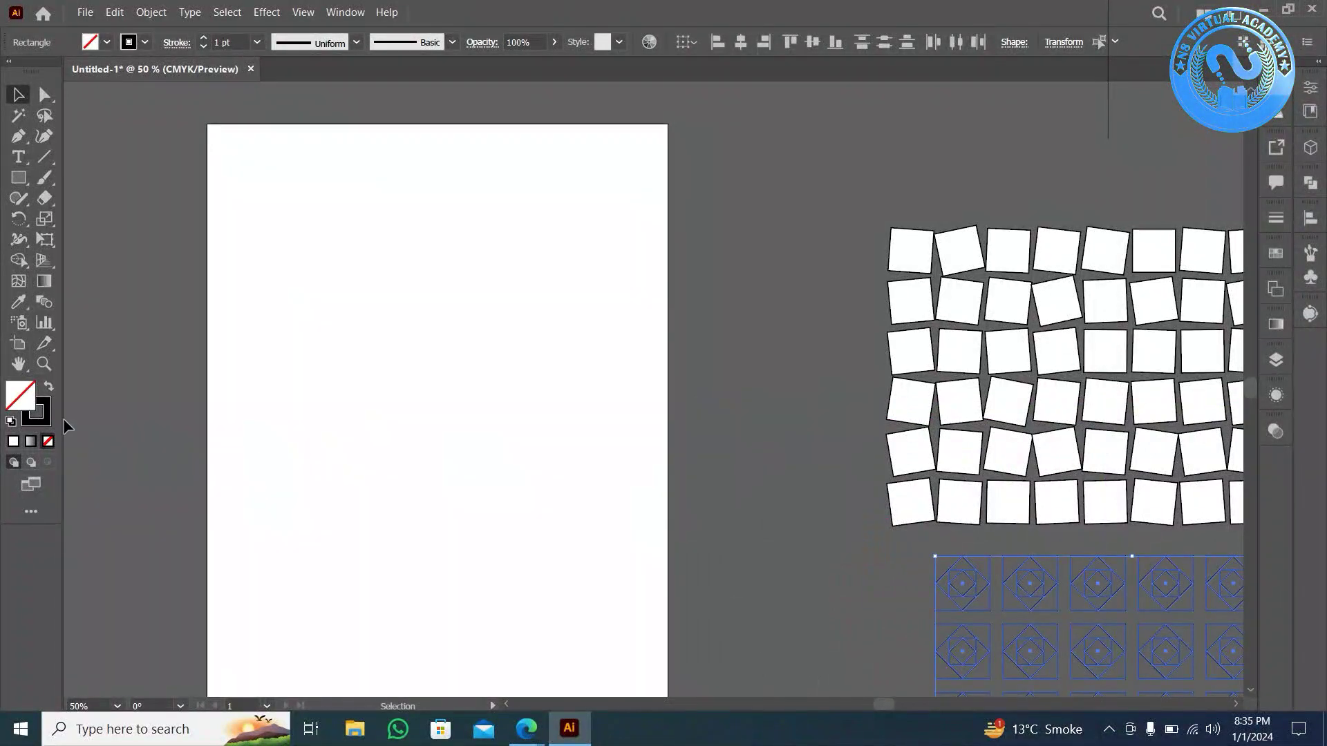
- Deselect the grid, draw a single square on the empty artboard, zoom in, and select it
{"action": "left_click", "coordinate": [112, 280]}
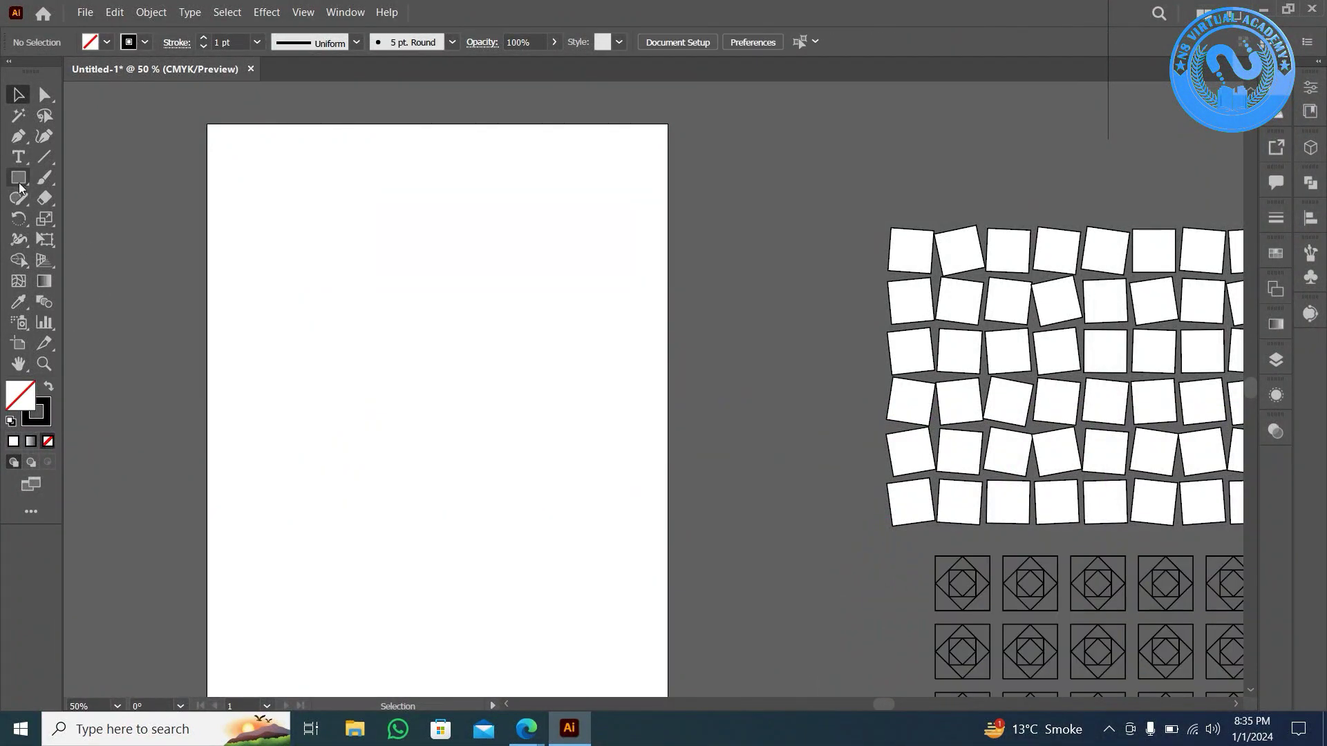
{"action": "key", "text": "m"}
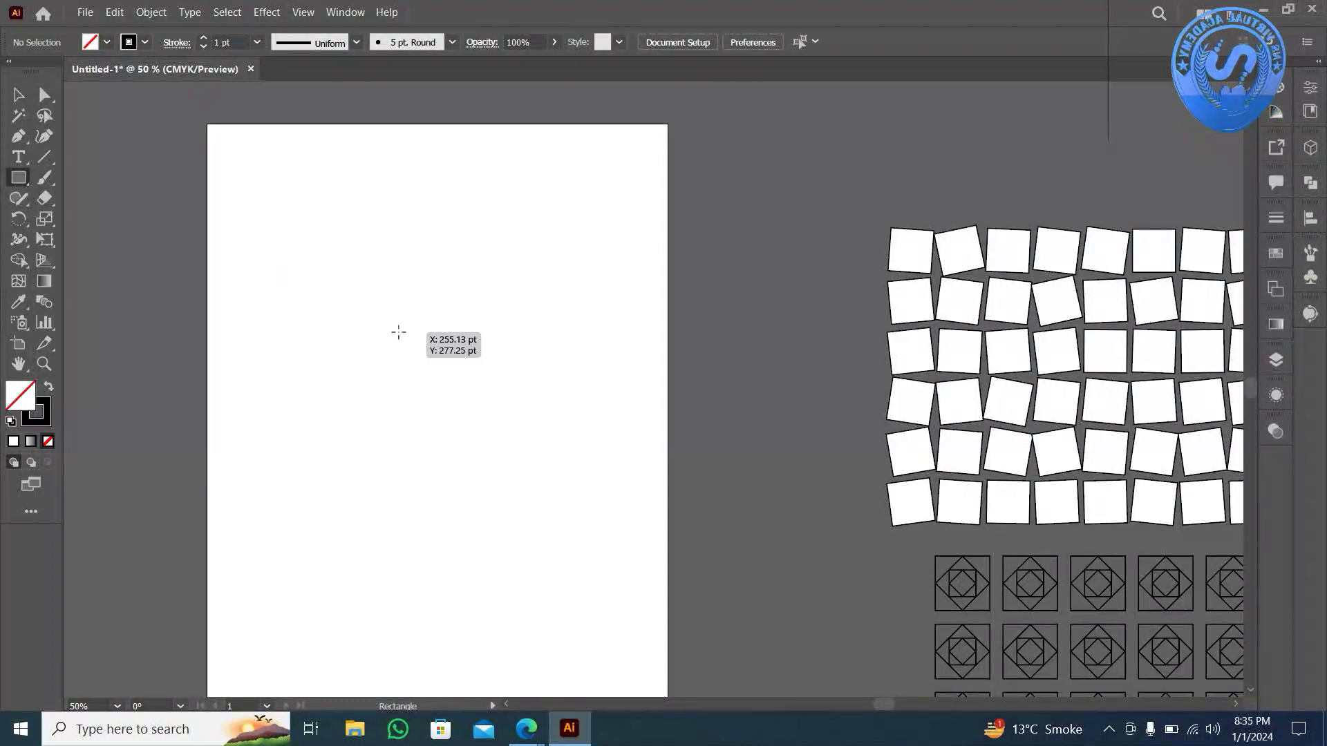
{"action": "left_click_drag", "start_coordinate": [334, 312], "coordinate": [422, 400]}
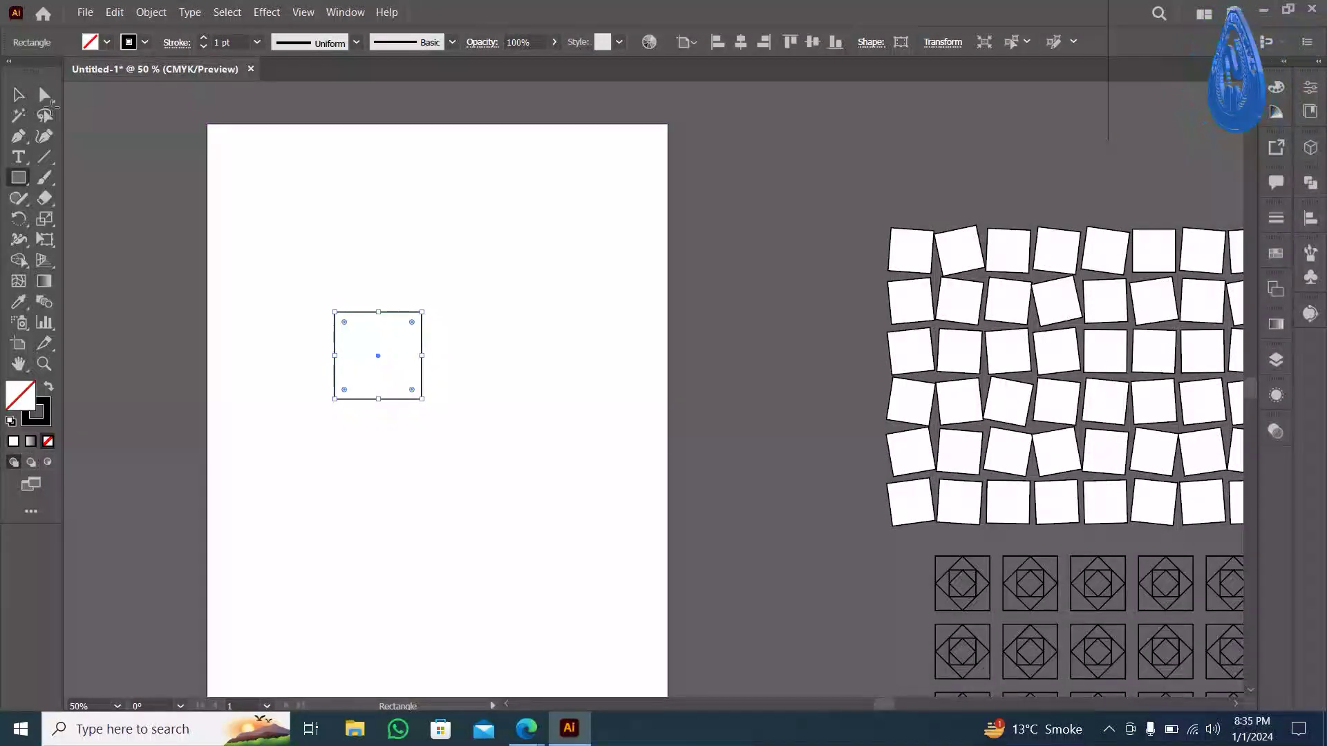
{"action": "left_click", "coordinate": [698, 412]}
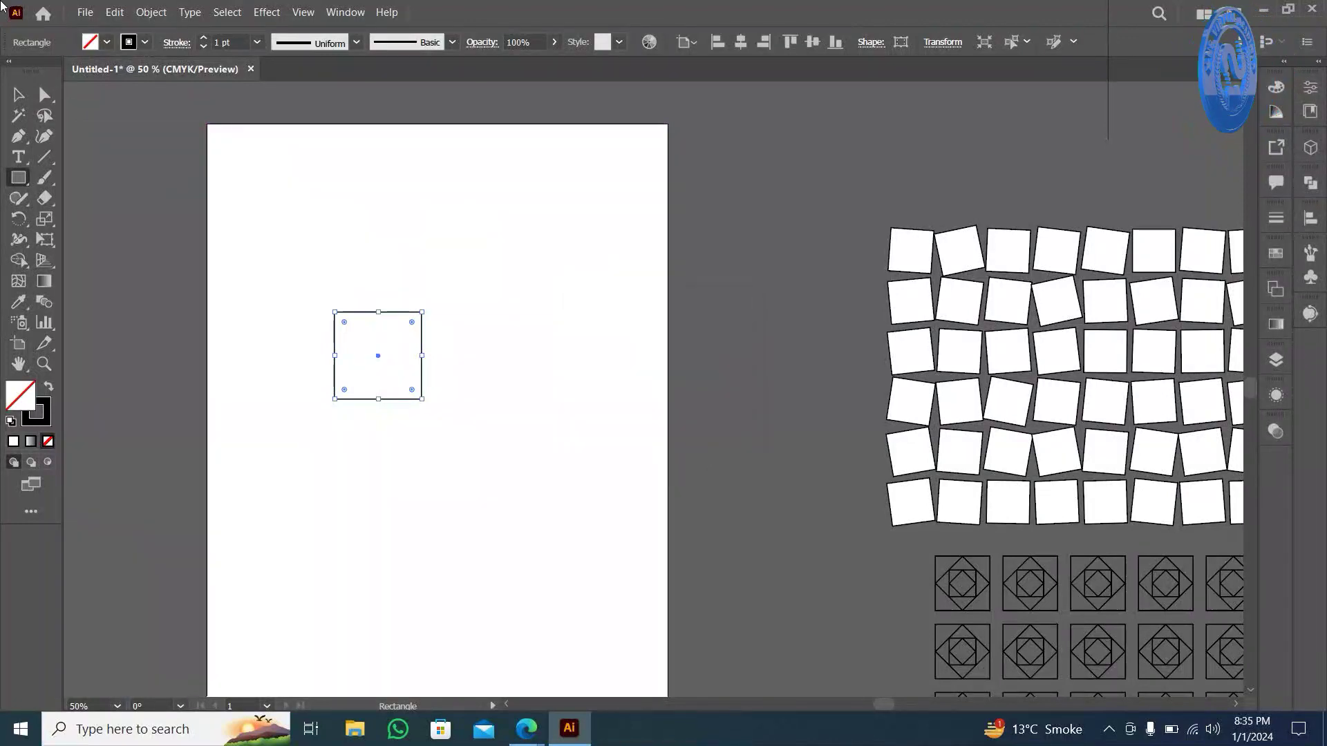
{"action": "left_click", "coordinate": [19, 94]}
{"action": "scroll", "coordinate": [358, 385], "scroll_direction": "up", "scroll_amount": 2, "text": "alt"}
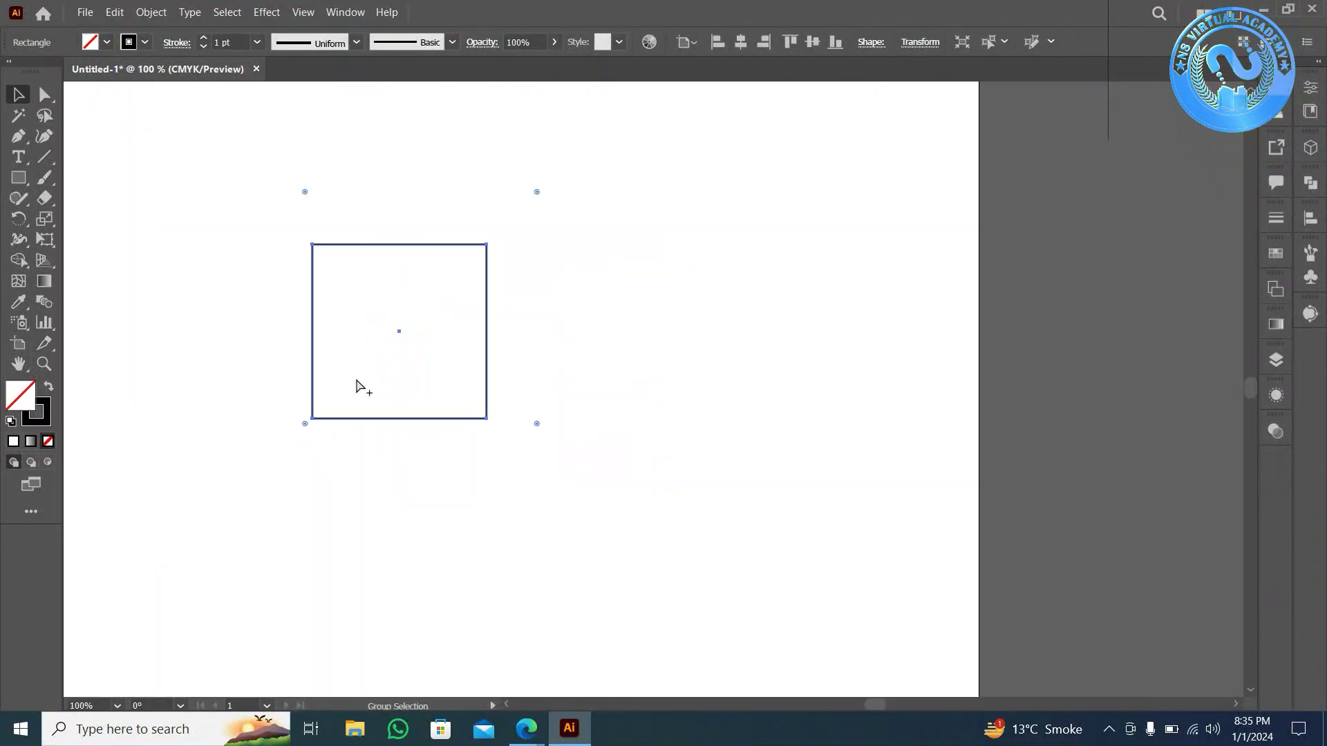
{"action": "scroll", "coordinate": [357, 385], "scroll_direction": "up", "scroll_amount": 1, "text": "alt"}
{"action": "scroll", "coordinate": [358, 385], "scroll_direction": "up", "scroll_amount": 1}
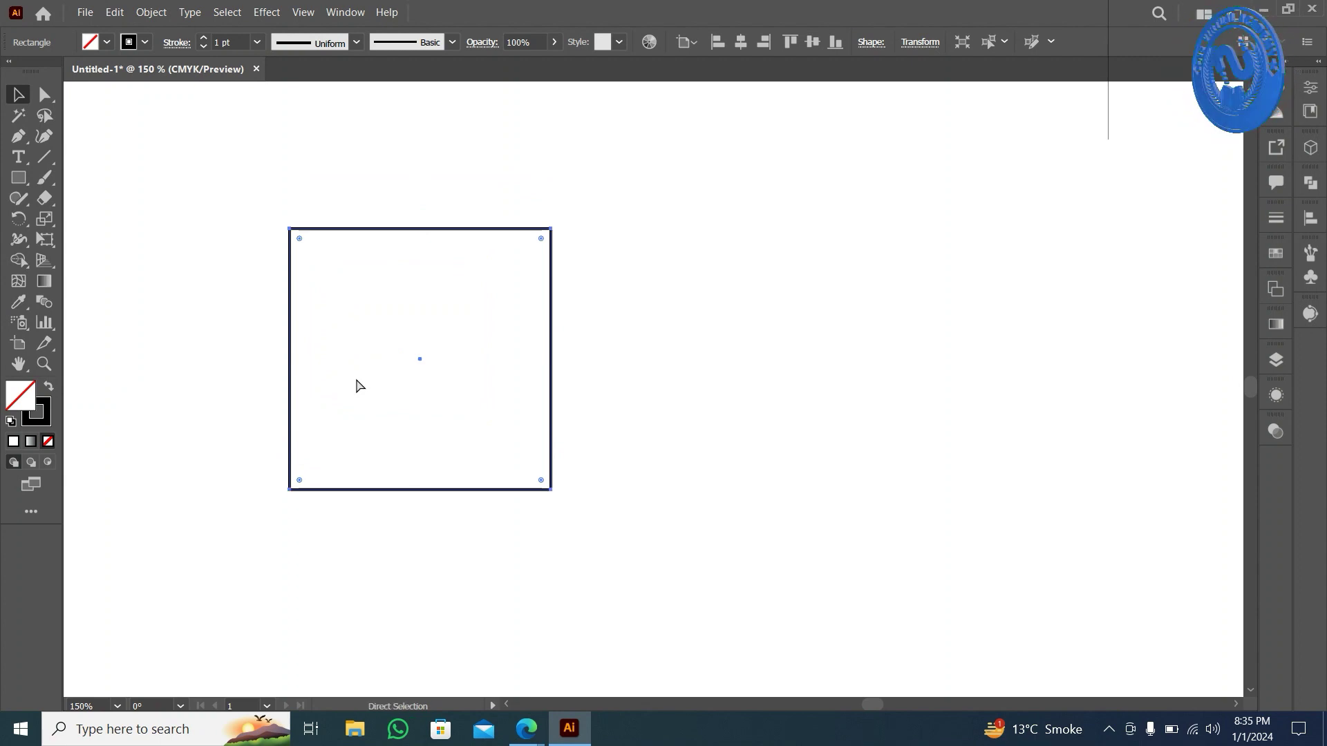
{"action": "key", "text": "ctrl"}
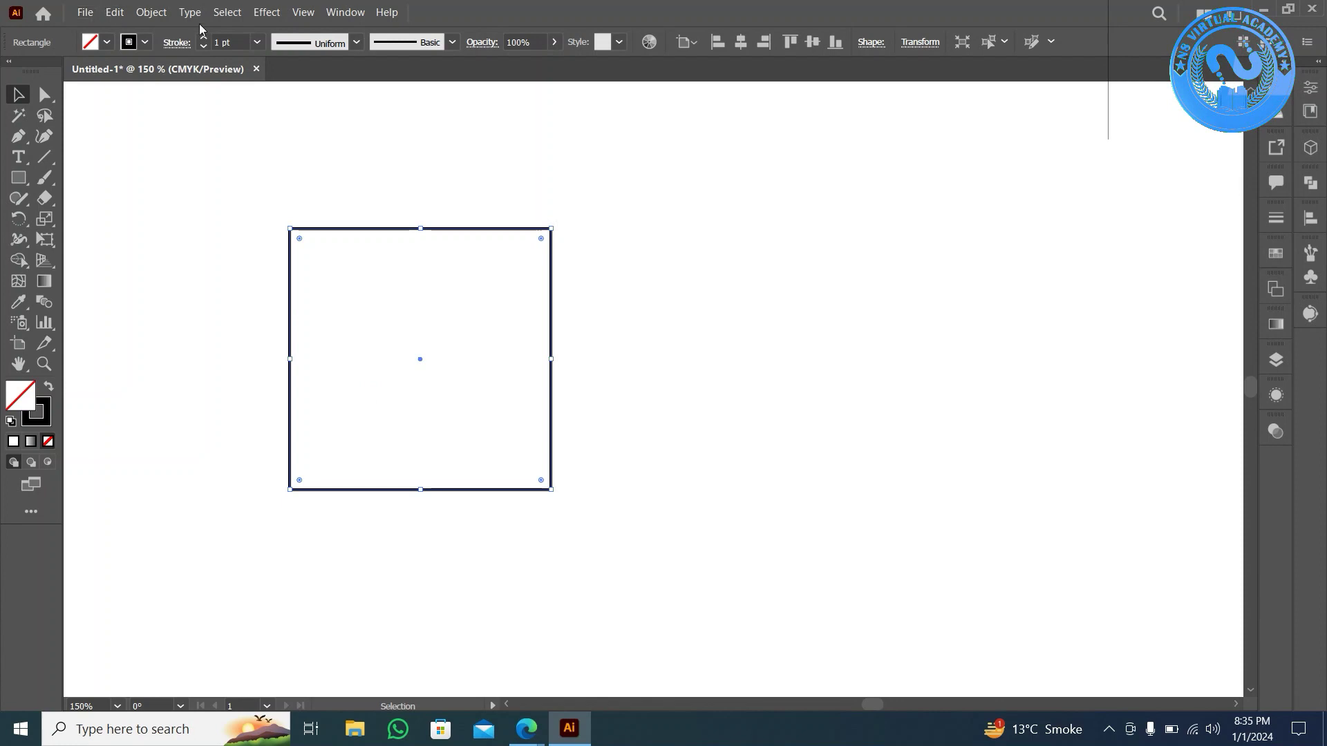
{"action": "right_click", "coordinate": [374, 307]}
{"action": "mouse_move", "coordinate": [425, 557]}
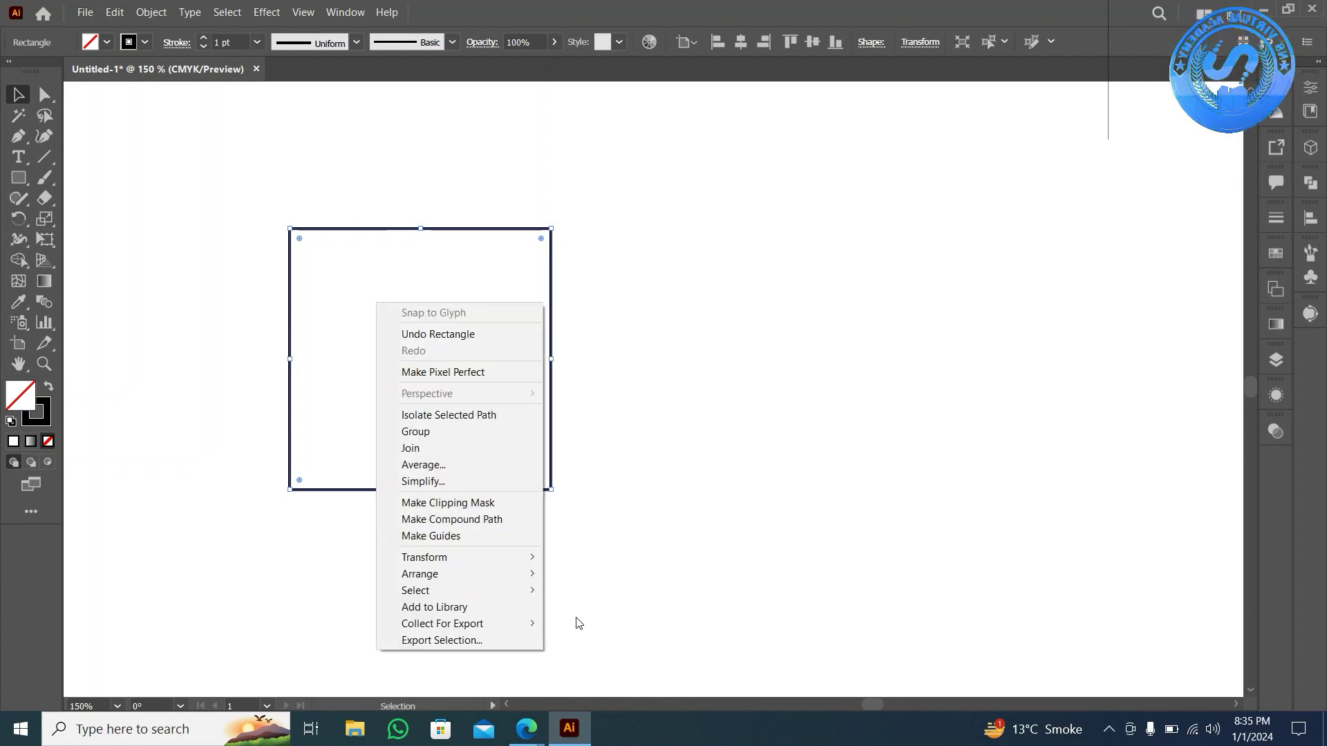
- In Transform Each, reset the angle to 0° and set horizontal and vertical scale to 110%
{"action": "left_click", "coordinate": [667, 666]}
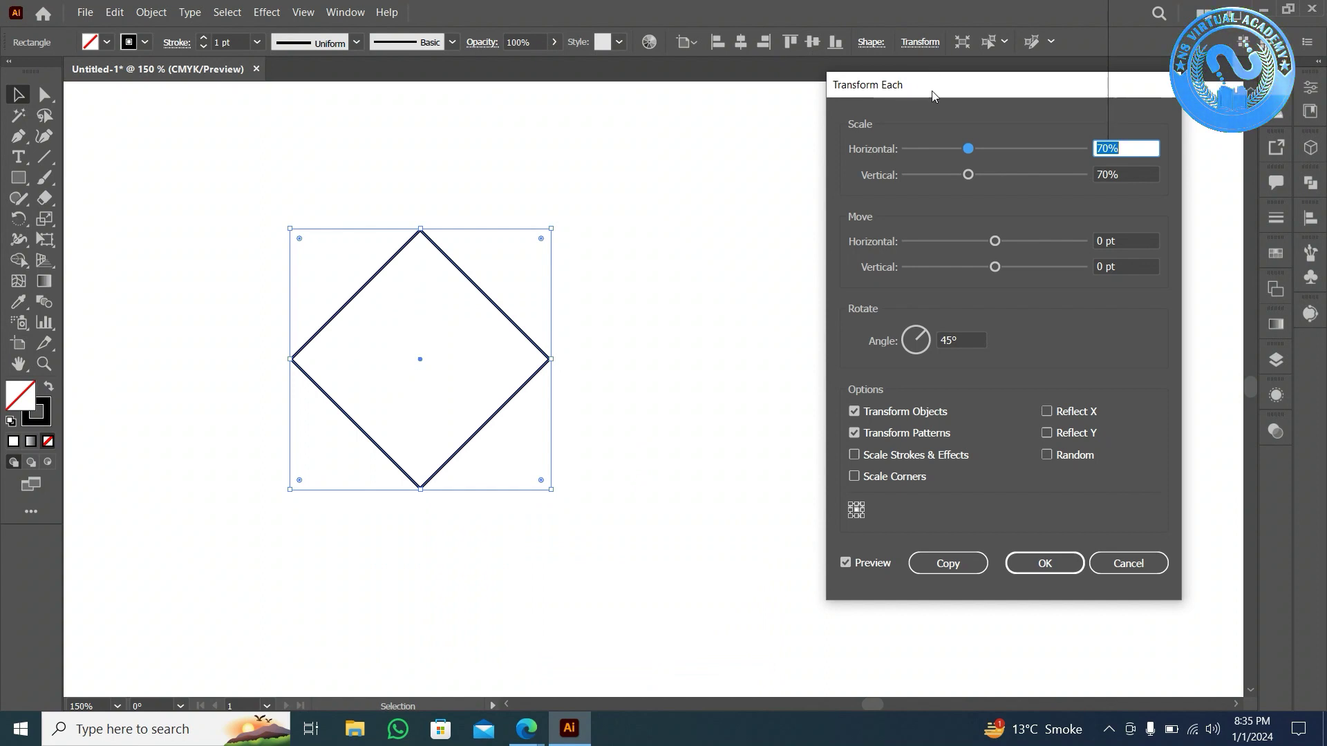
{"action": "left_click_drag", "start_coordinate": [933, 96], "coordinate": [999, 87]}
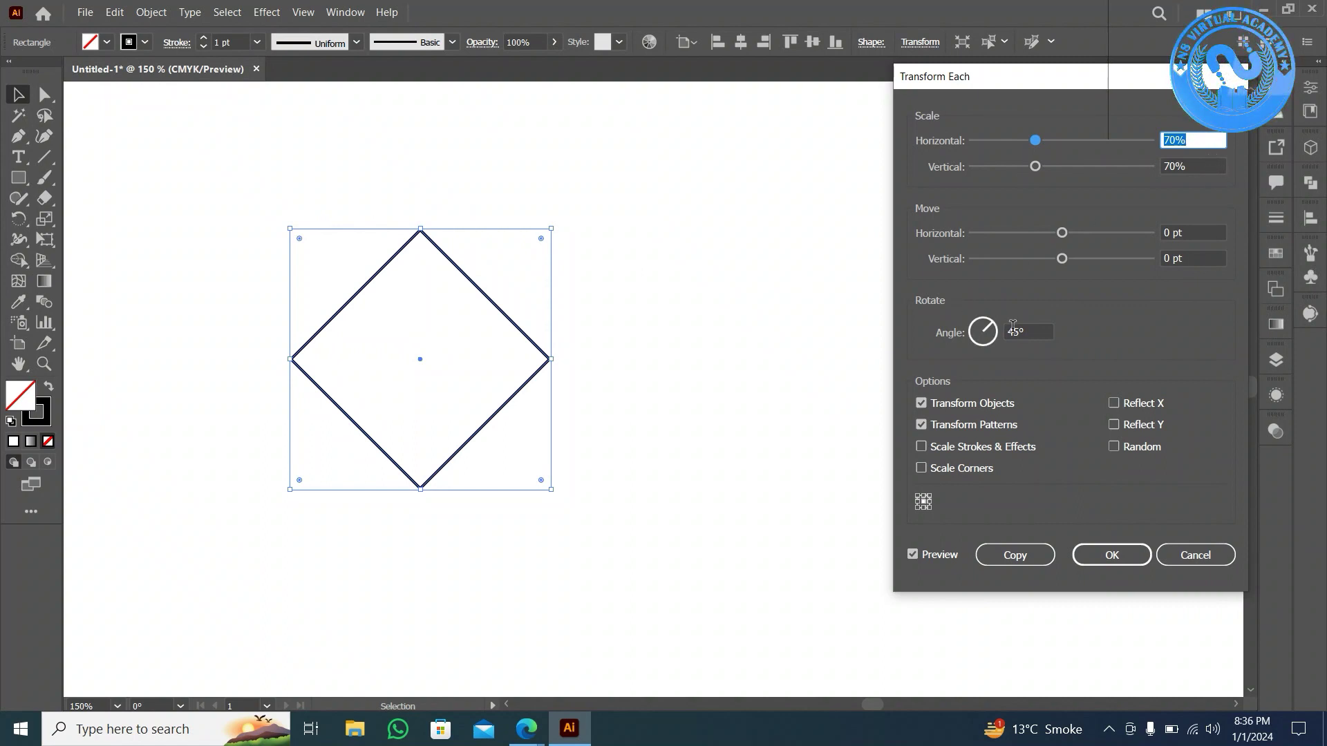
{"action": "left_click", "coordinate": [1029, 330]}
{"action": "type", "text": "0"}
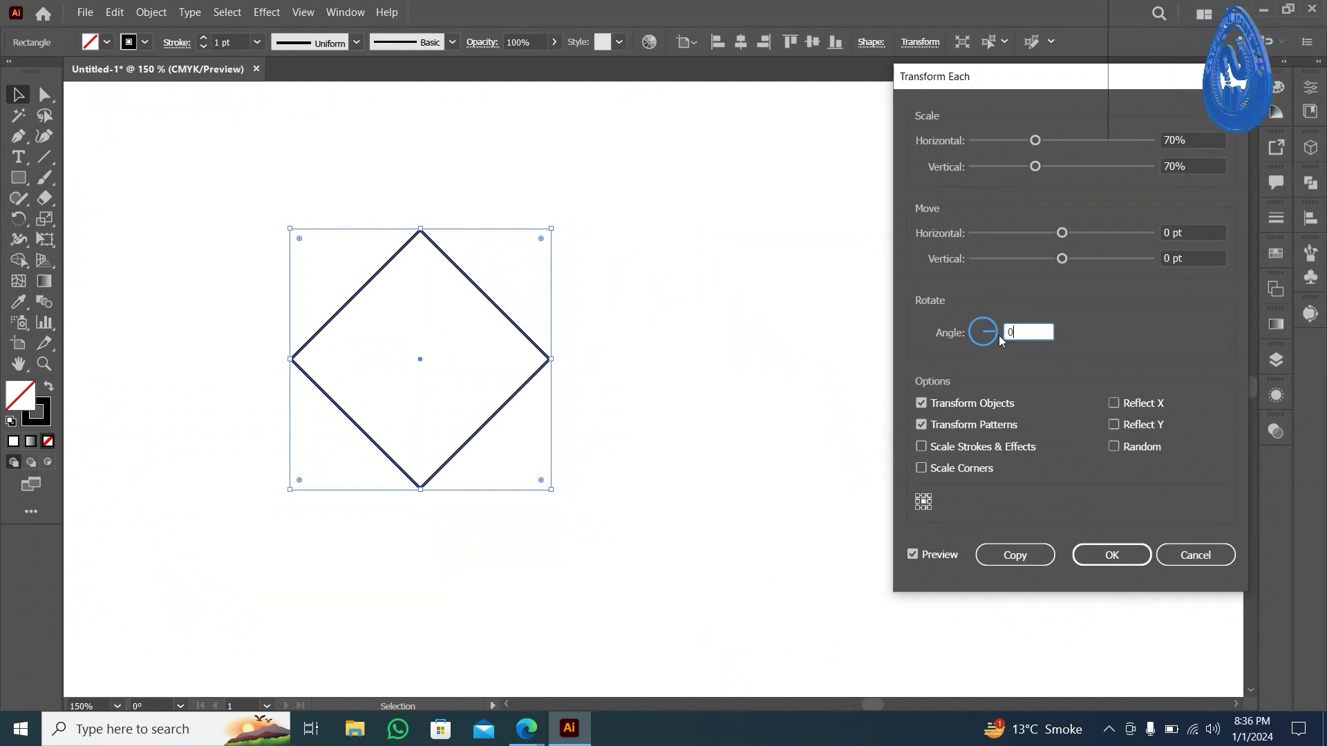
{"action": "left_click", "coordinate": [1206, 140]}
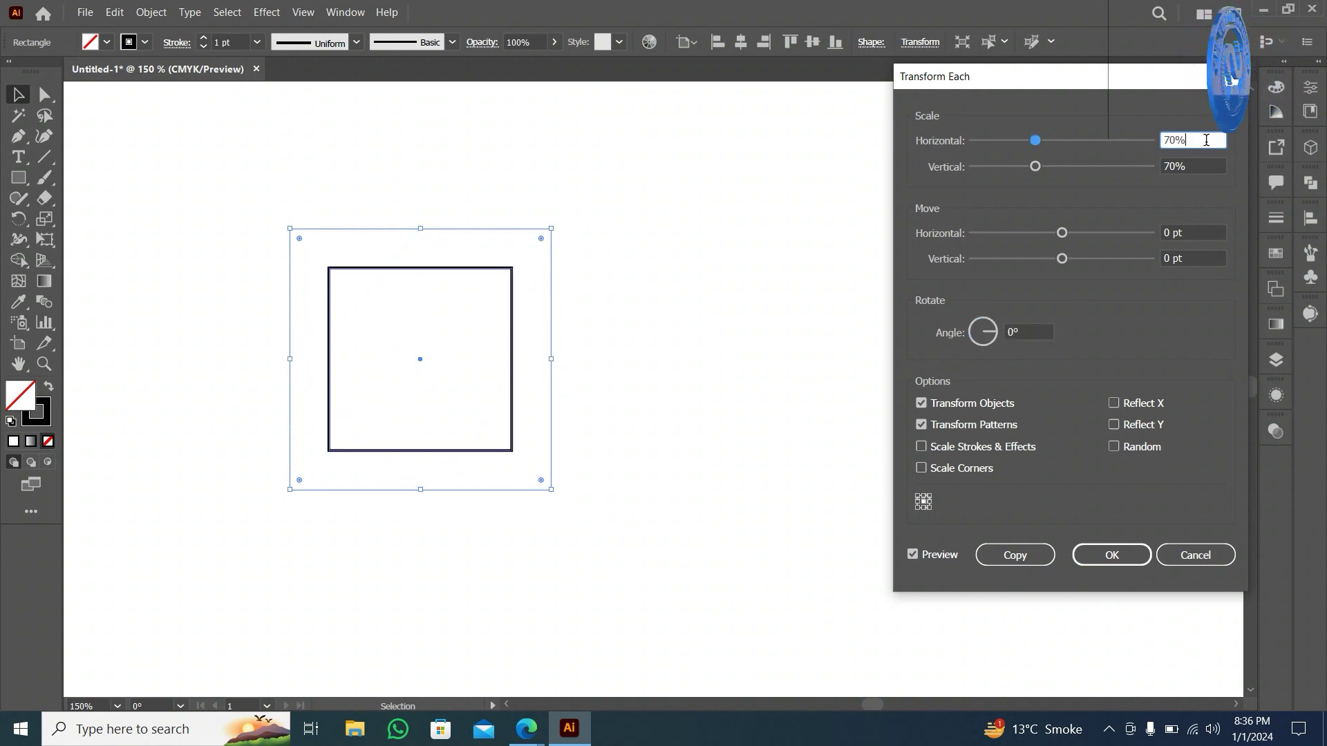
{"action": "key", "text": "Down"}
{"action": "key", "text": "Down"}
{"action": "key", "text": "Down"}
{"action": "key", "text": "Down"}
{"action": "key", "text": "Down"}
{"action": "key", "text": "Down"}
{"action": "key", "text": "Up"}
{"action": "key", "text": "Up"}
{"action": "key", "text": "Up"}
{"action": "key", "text": "Up"}
{"action": "key", "text": "Up"}
{"action": "key", "text": "Up"}
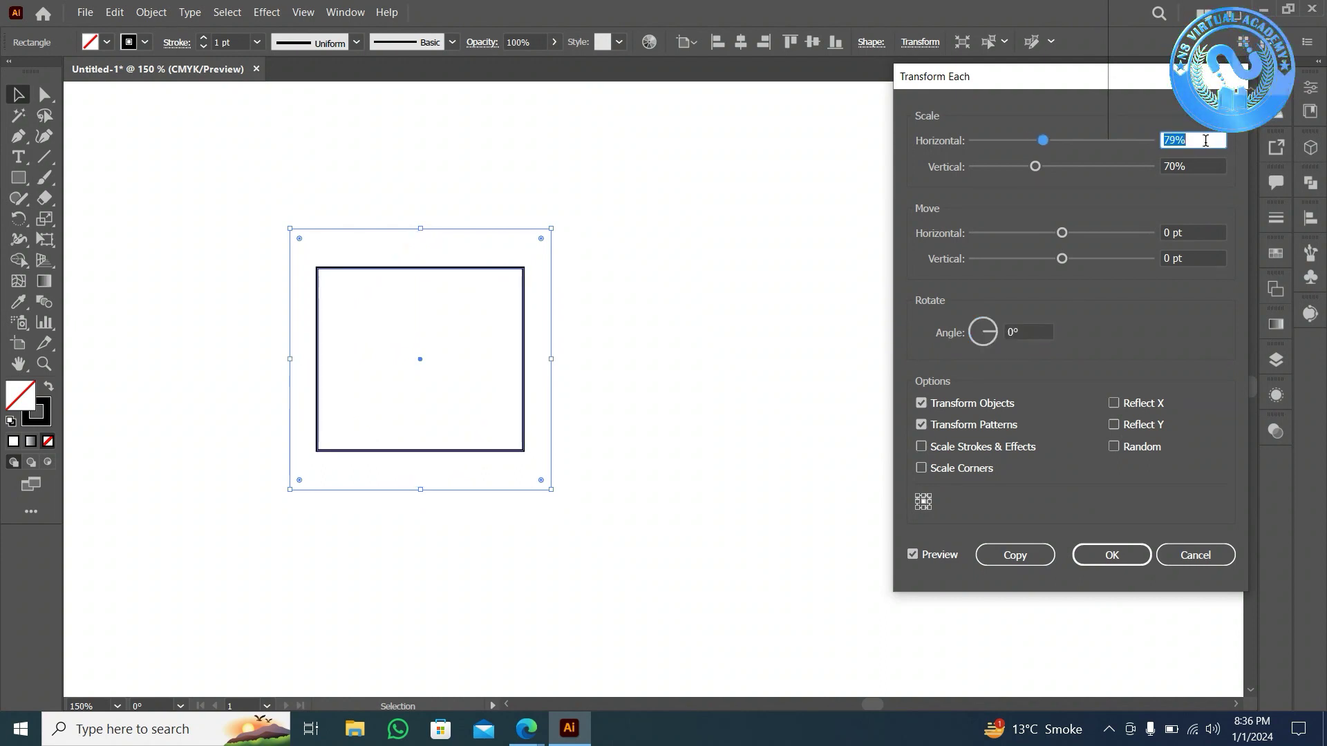
{"action": "key", "text": "Up"}
{"action": "key", "text": "Up"}
{"action": "key", "text": "Up"}
{"action": "key", "text": "Up"}
{"action": "key", "text": "Up"}
{"action": "key", "text": "Up"}
{"action": "key", "text": "Up"}
{"action": "key", "text": "Up"}
{"action": "key", "text": "Up"}
{"action": "key", "text": "Up"}
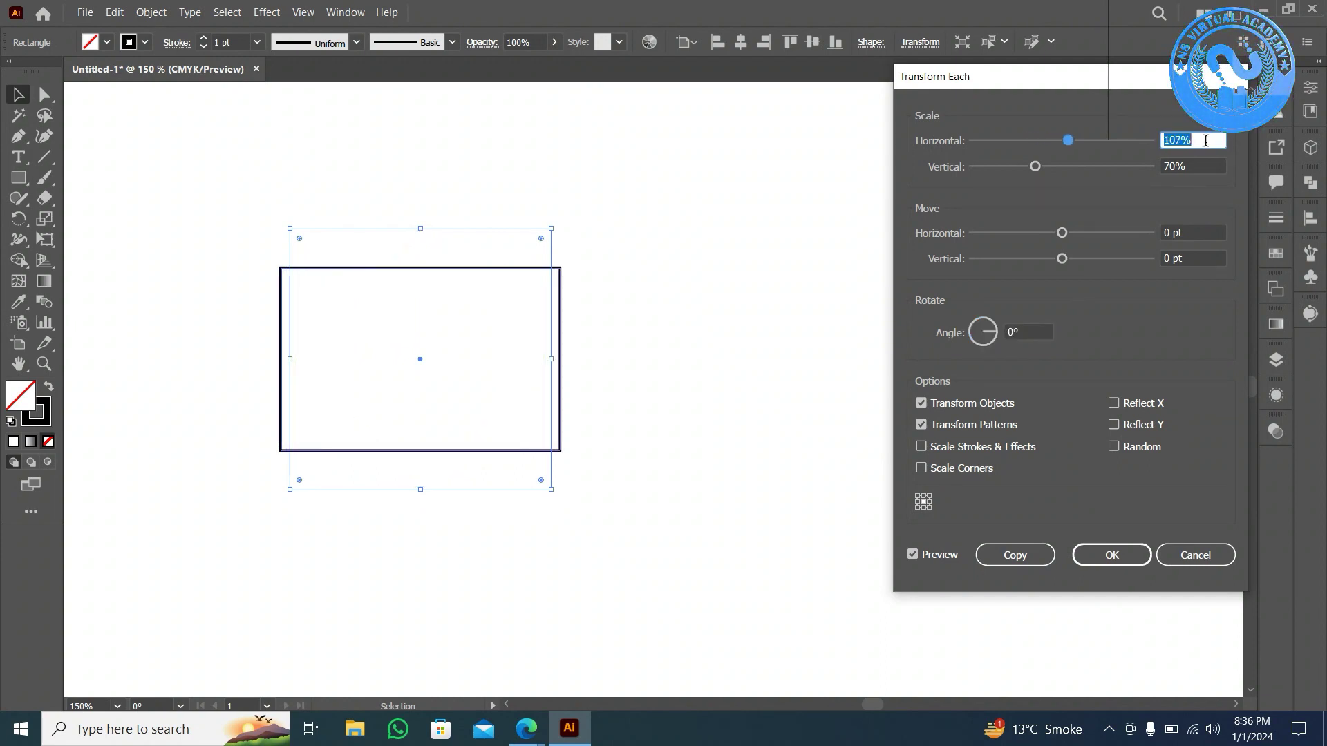
{"action": "key", "text": "Up"}
{"action": "key", "text": "Up"}
{"action": "key", "text": "Up"}
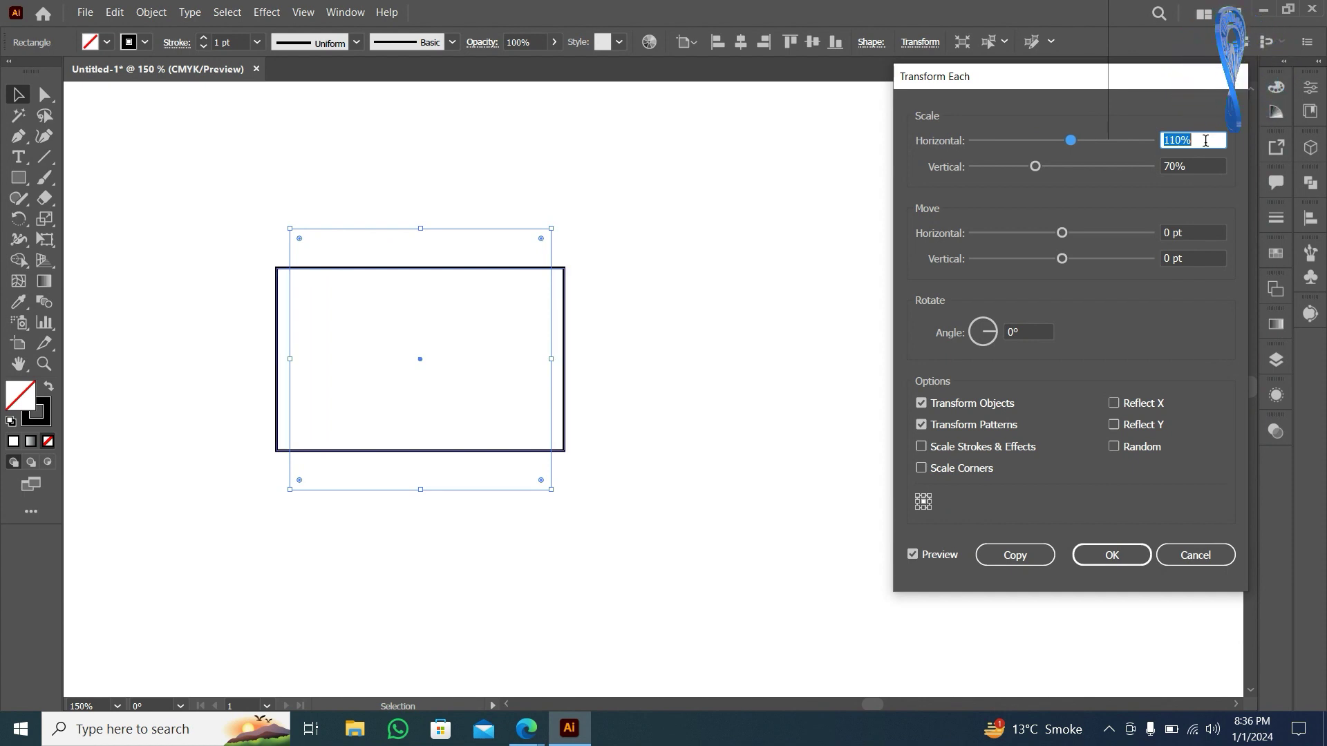
{"action": "key", "text": "Tab"}
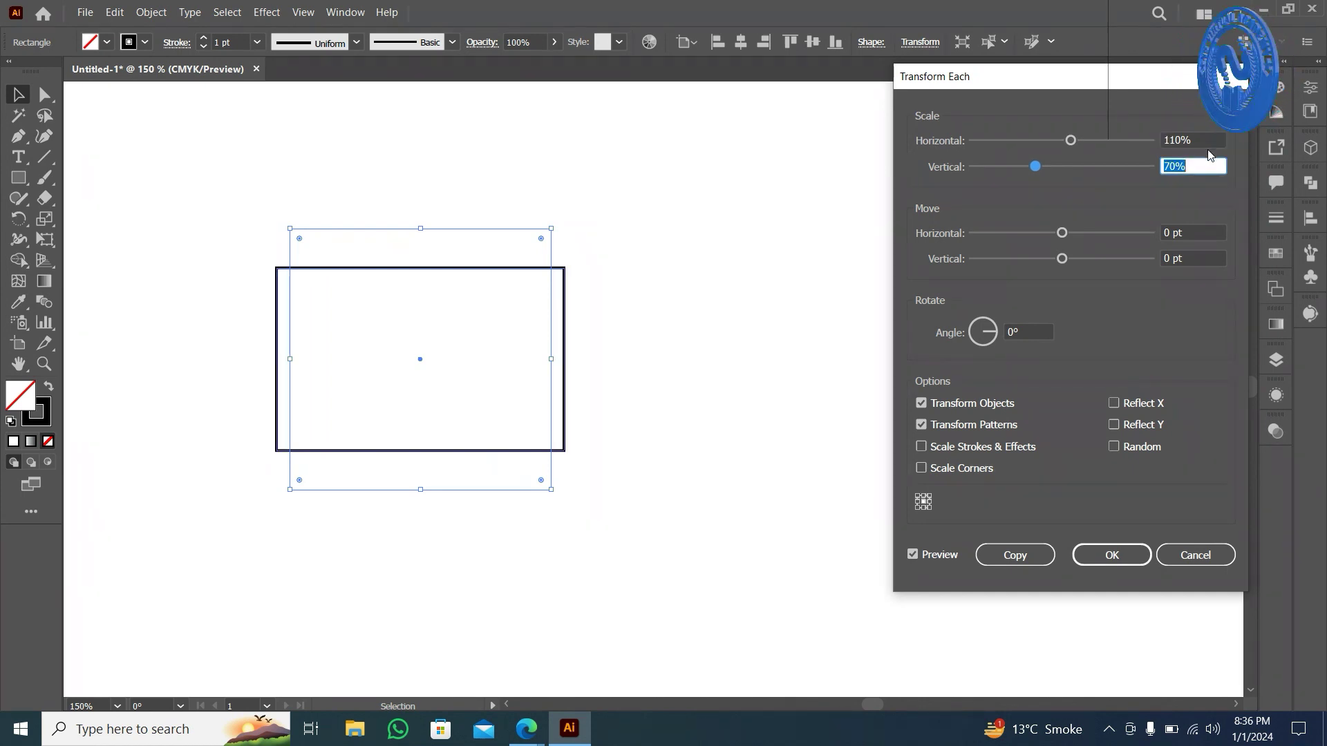
{"action": "type", "text": "110"}
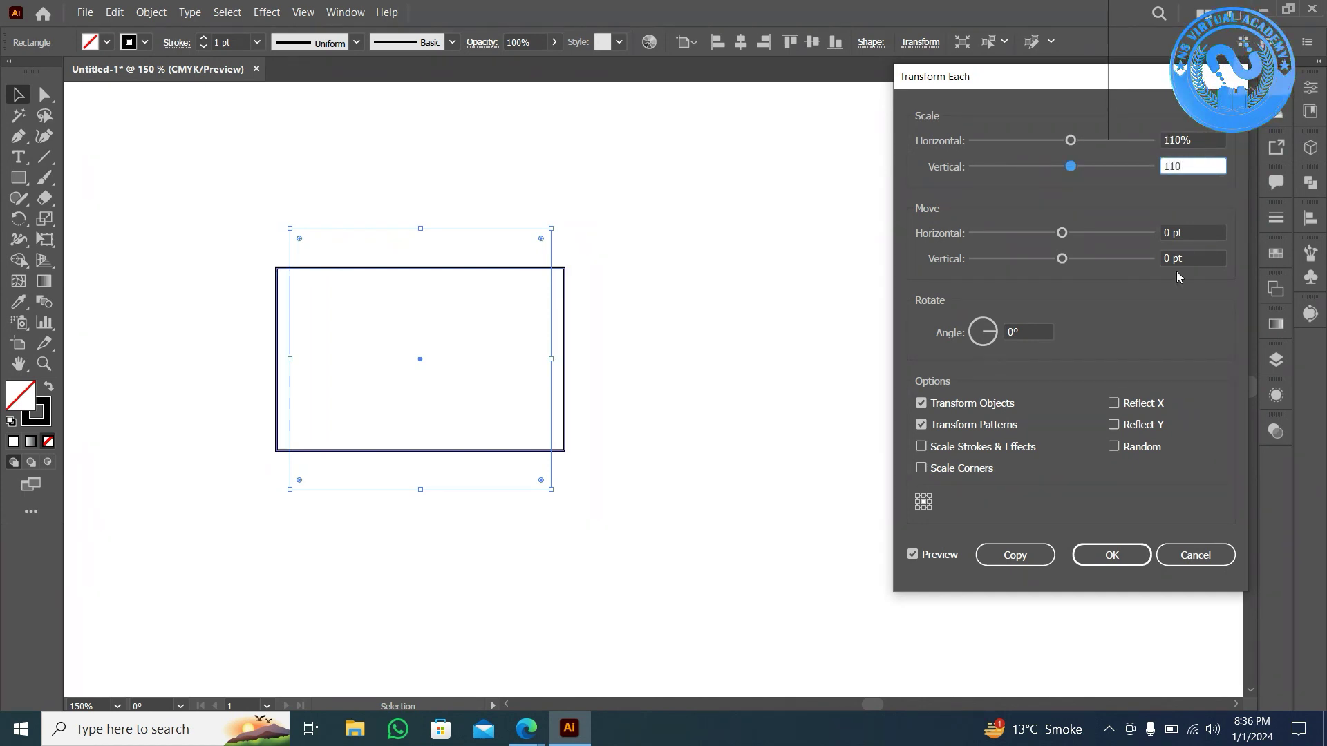
- Set the angle to 10° and make the enlarged, rotated copy of the square
{"action": "left_click", "coordinate": [1020, 331]}
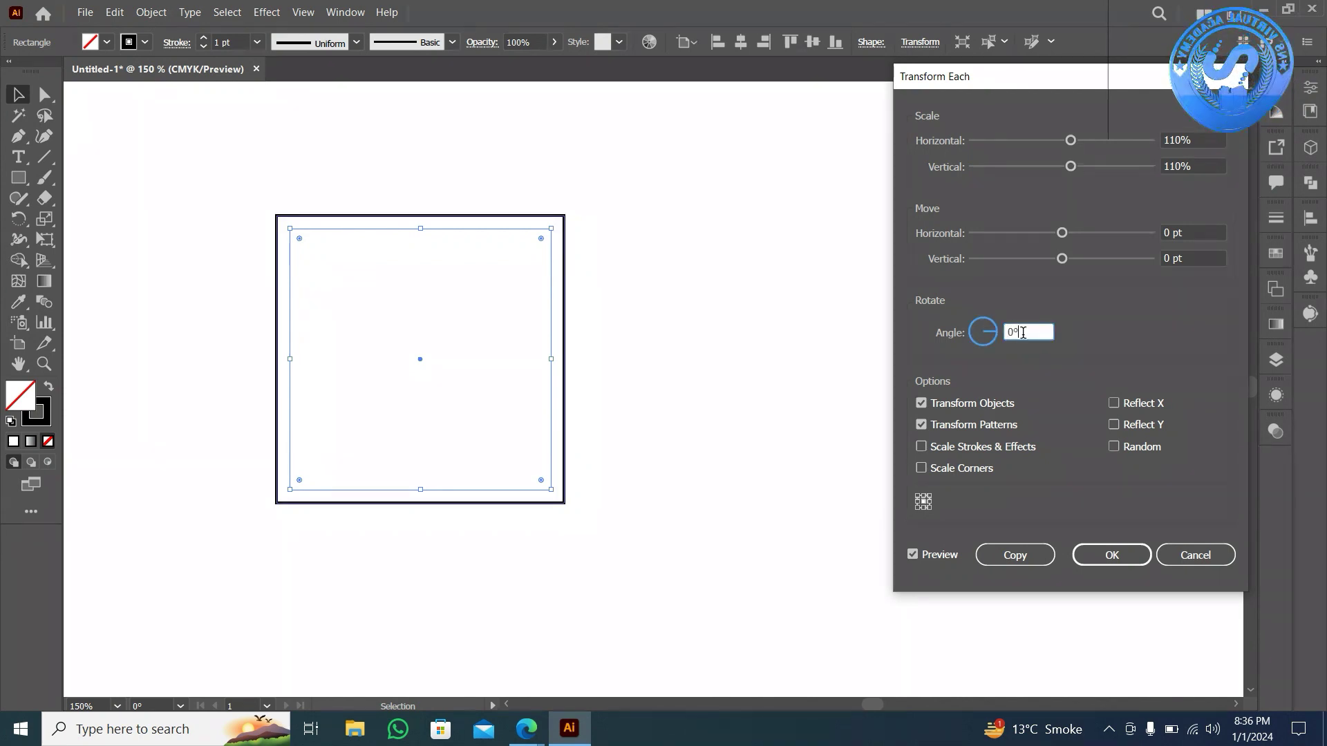
{"action": "key", "text": "Up"}
{"action": "key", "text": "Up"}
{"action": "key", "text": "Up"}
{"action": "key", "text": "Up"}
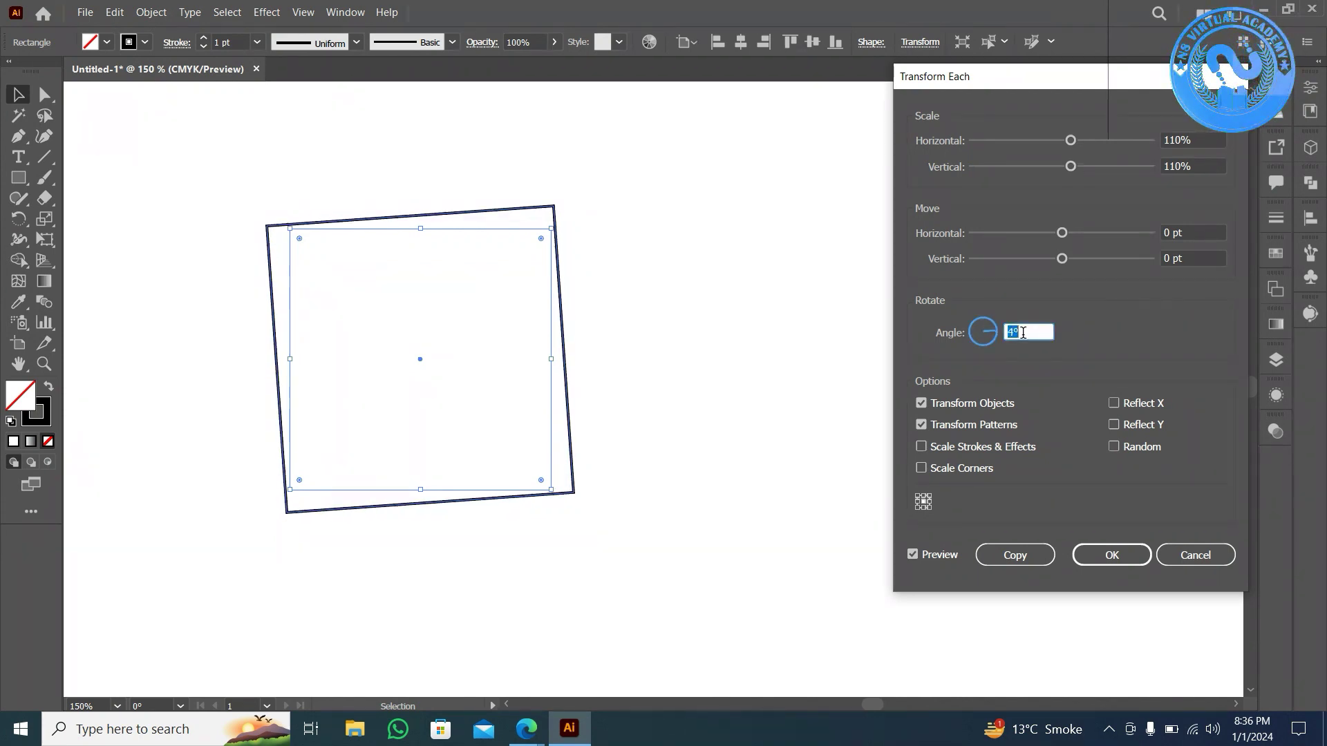
{"action": "key", "text": "Up"}
{"action": "key", "text": "Up"}
{"action": "key", "text": "Up"}
{"action": "key", "text": "Up"}
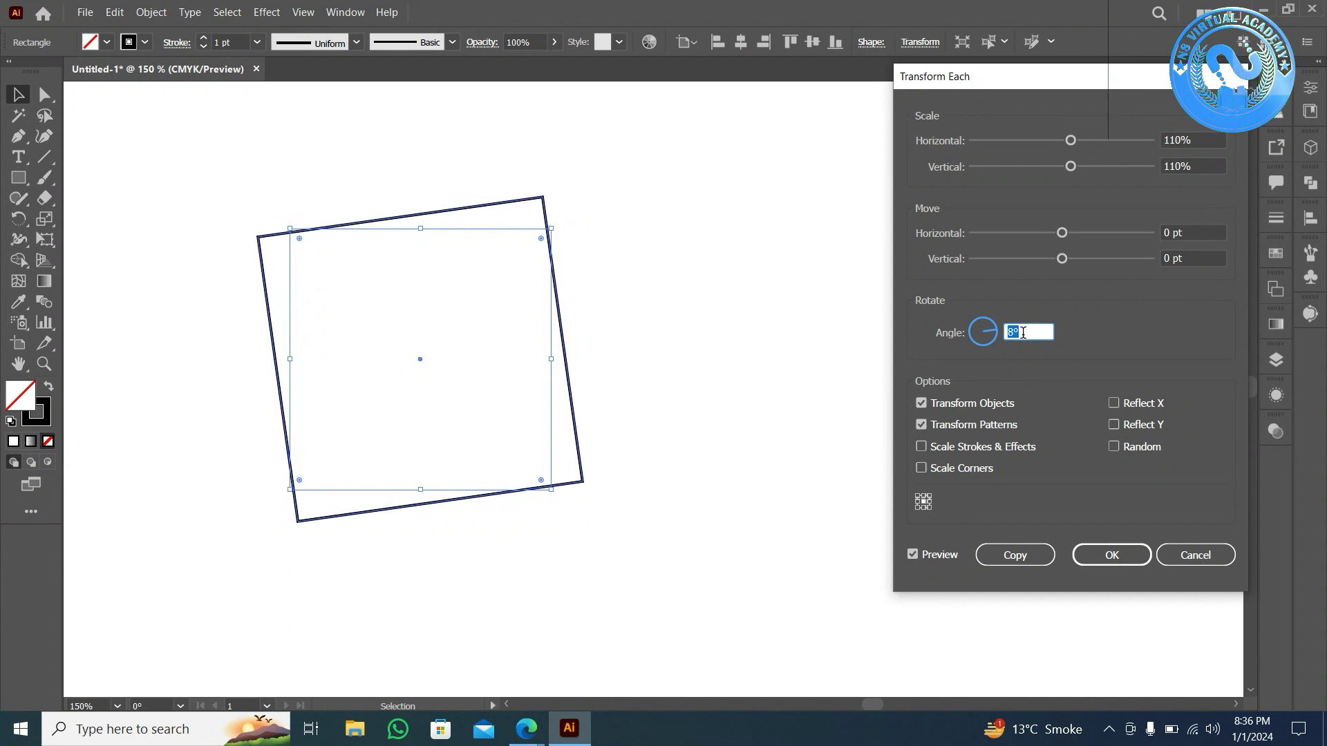
{"action": "key", "text": "Up"}
{"action": "key", "text": "Up"}
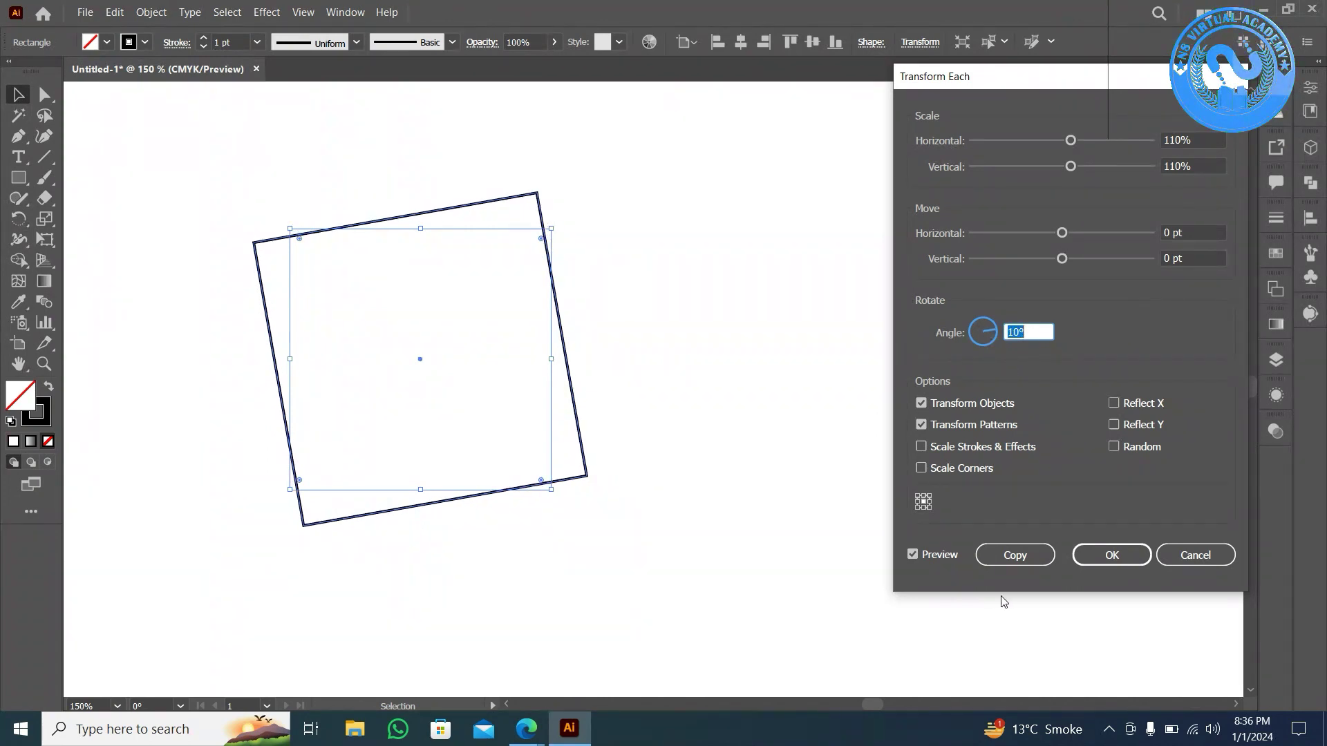
{"action": "left_click", "coordinate": [991, 555]}
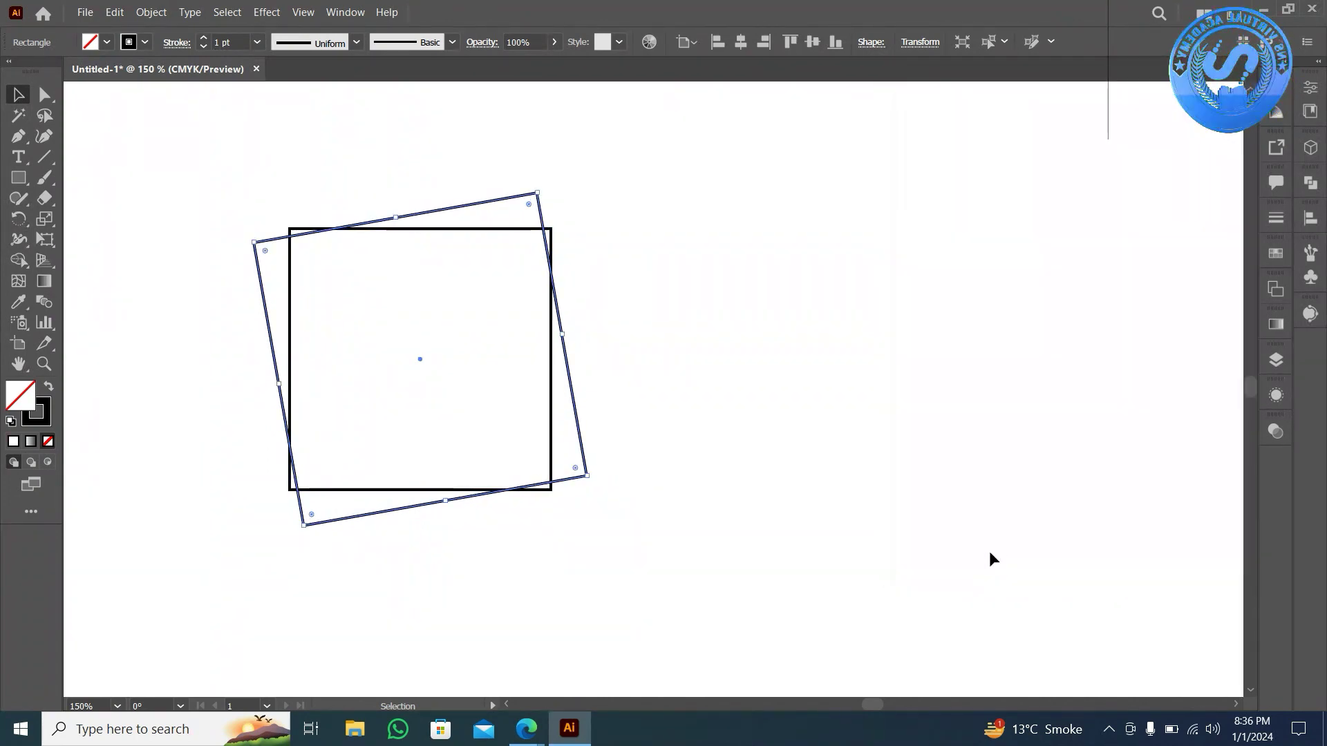
- Repeat the 110%, 10° transform with Ctrl+D to grow an expanding square spiral
{"action": "scroll", "coordinate": [989, 552], "scroll_direction": "down", "scroll_amount": 1}
{"action": "scroll", "coordinate": [989, 552], "scroll_direction": "down", "scroll_amount": 1}
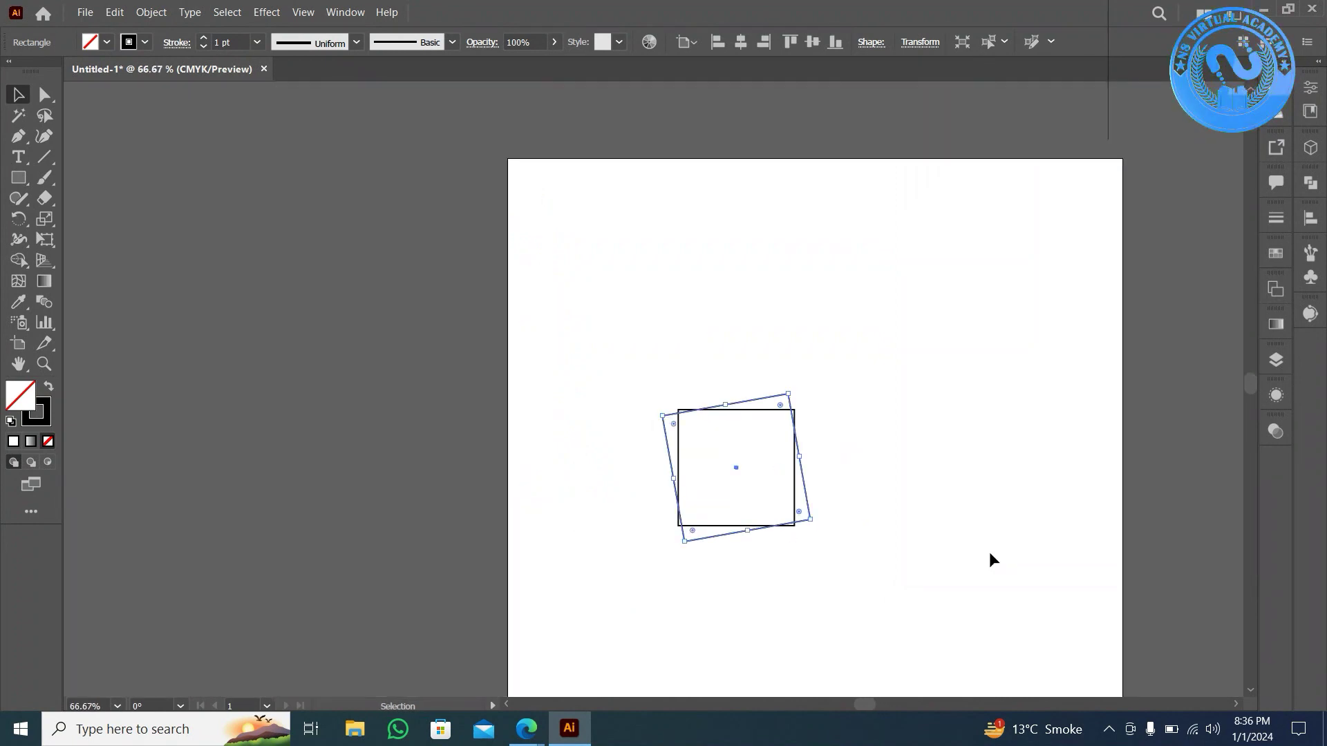
{"action": "scroll", "coordinate": [989, 552], "scroll_direction": "right", "scroll_amount": 5}
{"action": "scroll", "coordinate": [989, 552], "scroll_direction": "down", "scroll_amount": 3}
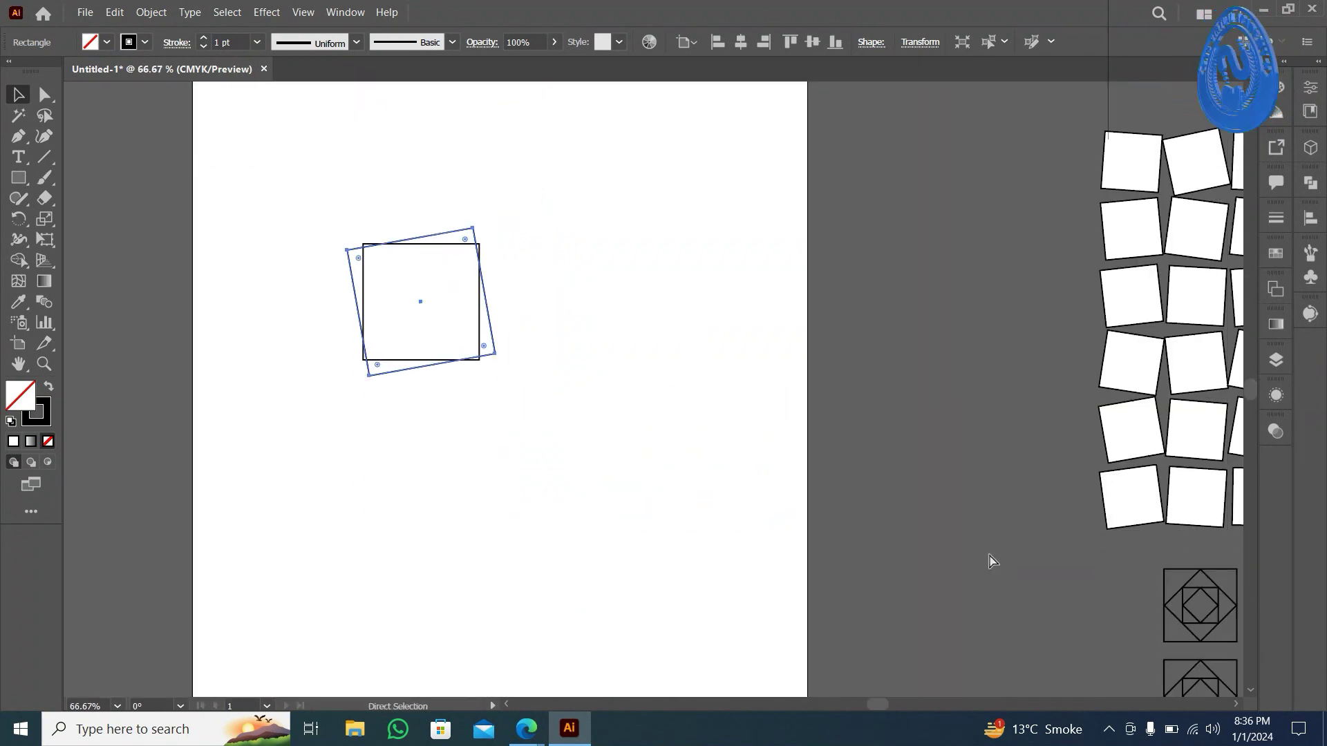
{"action": "key", "text": "ctrl+d"}
{"action": "key", "text": "ctrl+d"}
{"action": "key", "text": "ctrl+d"}
{"action": "key", "text": "ctrl+d"}
{"action": "key", "text": "ctrl+d"}
{"action": "key", "text": "ctrl+d"}
{"action": "key", "text": "ctrl+d"}
{"action": "key", "text": "ctrl+d"}
{"action": "key", "text": "ctrl+d"}
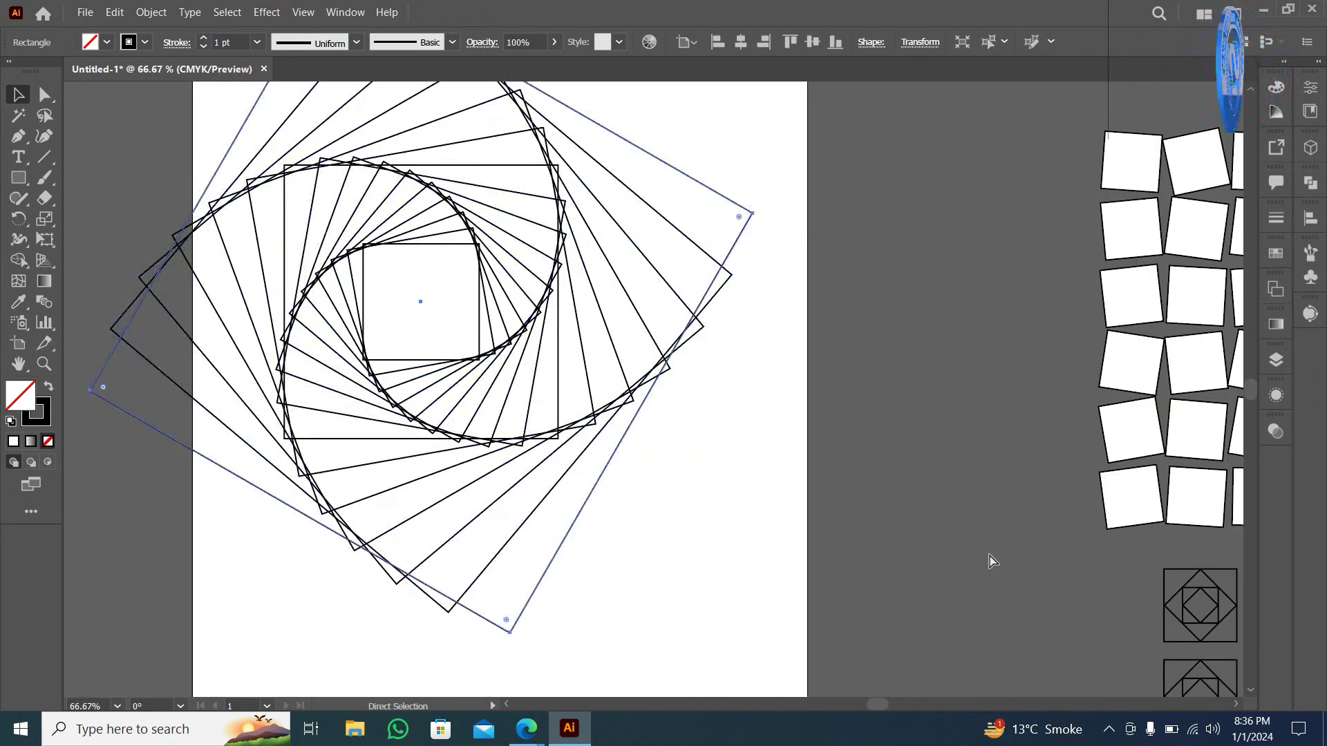
{"action": "key", "text": "ctrl+d"}
{"action": "key", "text": "ctrl+d"}
{"action": "key", "text": "ctrl+d"}
{"action": "key", "text": "ctrl+d"}
{"action": "key", "text": "ctrl+d"}
{"action": "scroll", "coordinate": [989, 561], "scroll_direction": "down", "scroll_amount": 2}
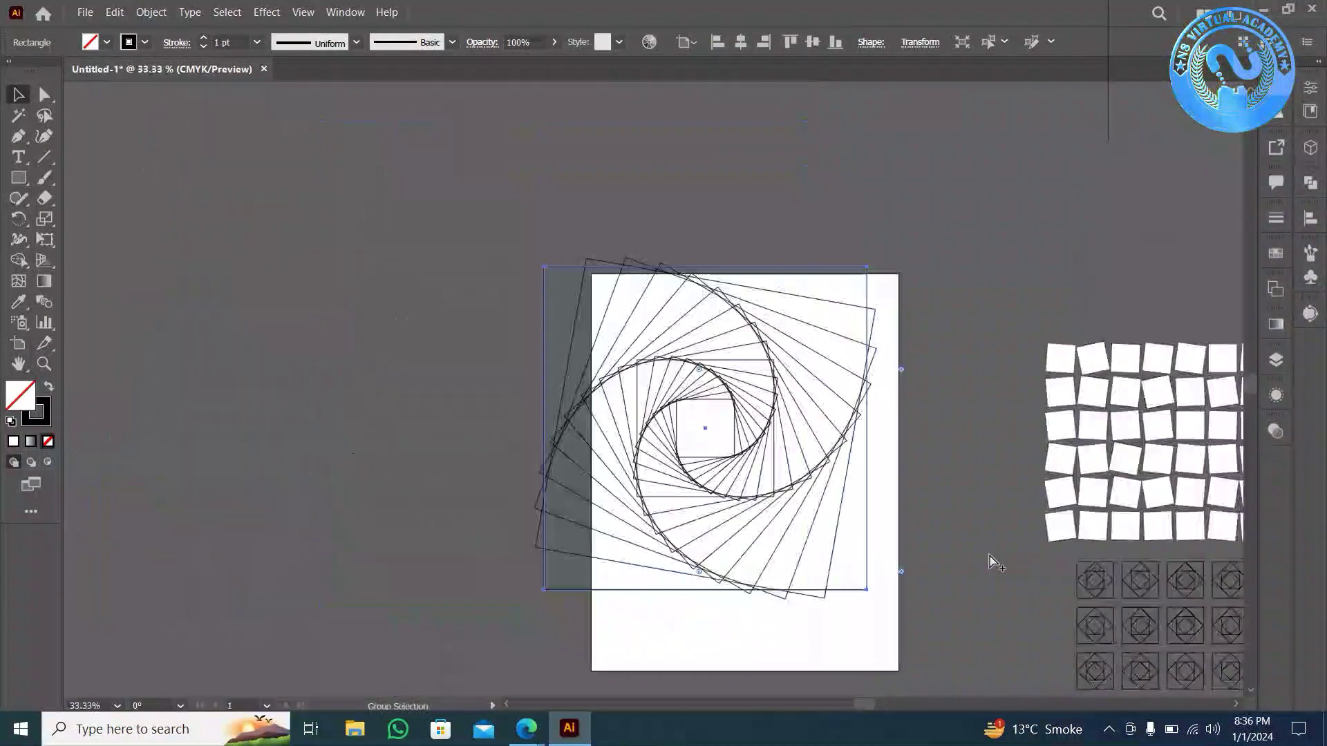
- Select the spiral group and drag it off the artboard to the right
{"action": "left_click", "coordinate": [978, 429]}
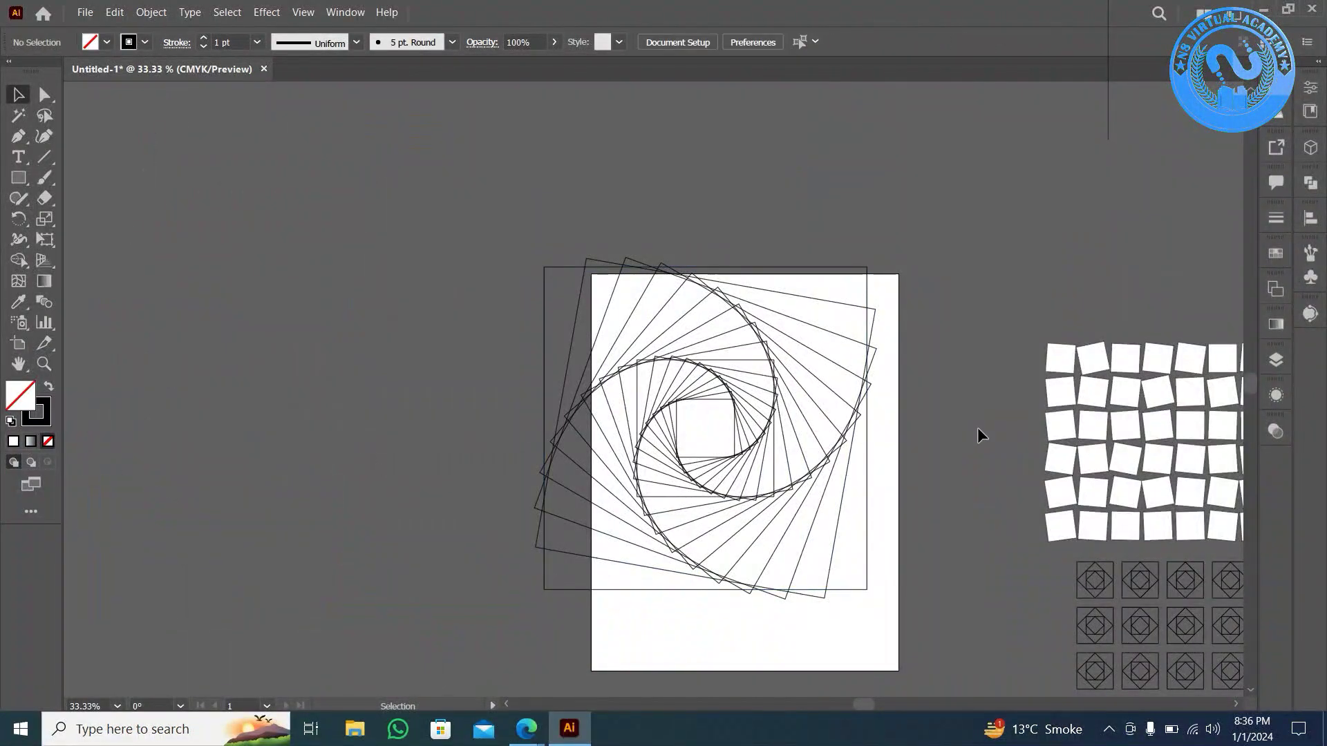
{"action": "scroll", "coordinate": [977, 427], "scroll_direction": "right", "scroll_amount": 3}
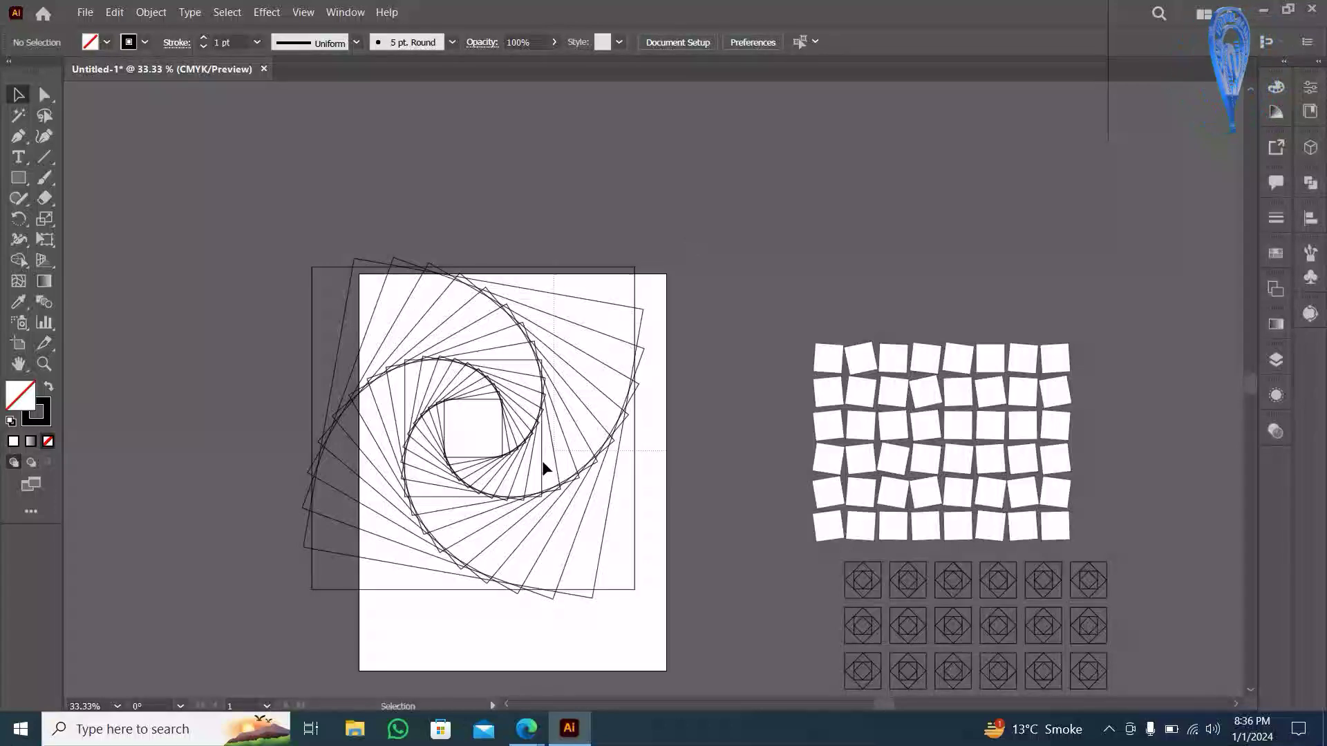
{"action": "left_click", "coordinate": [318, 440]}
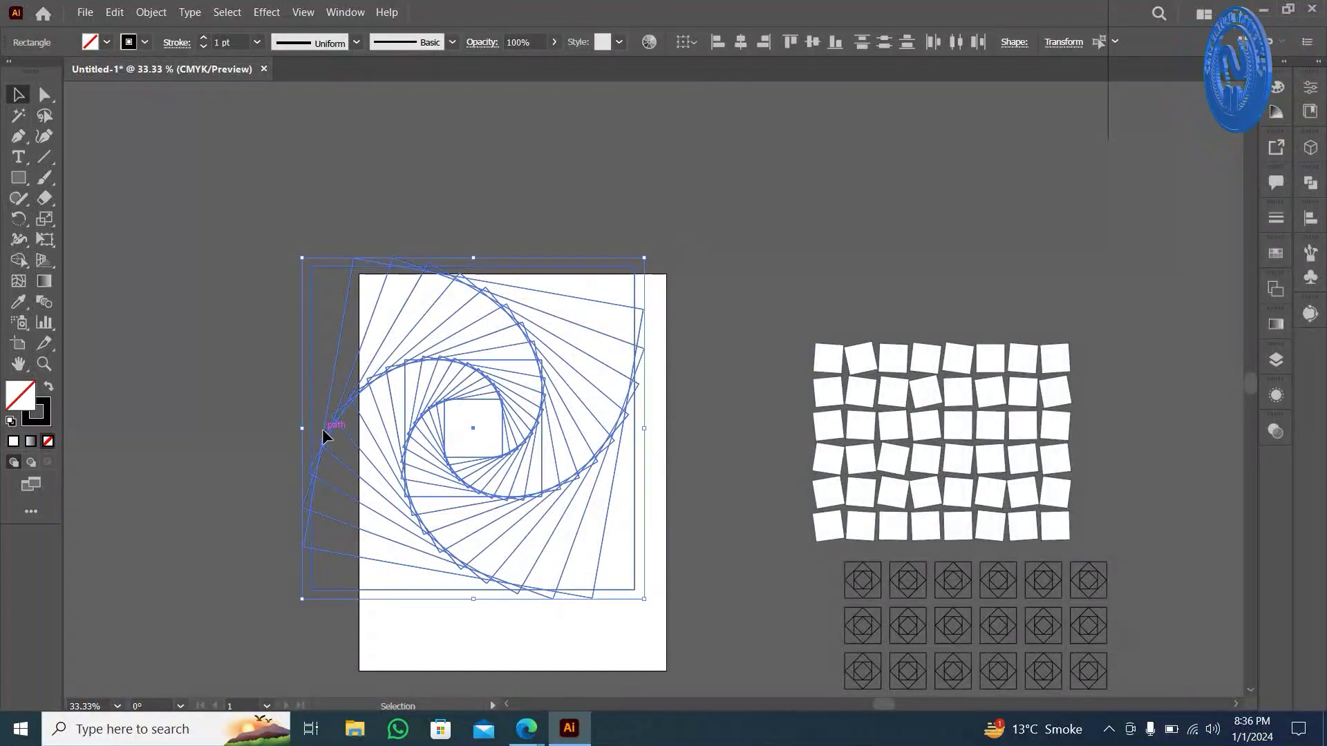
{"action": "mouse_move", "coordinate": [319, 429]}
{"action": "left_mouse_down"}
{"action": "mouse_move", "coordinate": [1047, 181]}
{"action": "mouse_move", "coordinate": [1103, 212]}
{"action": "left_mouse_up"}
- Choose the Ellipse tool from the Rectangle flyout and draw a circle about 221 pt across
{"action": "scroll", "coordinate": [410, 362], "scroll_direction": "up", "scroll_amount": 2}
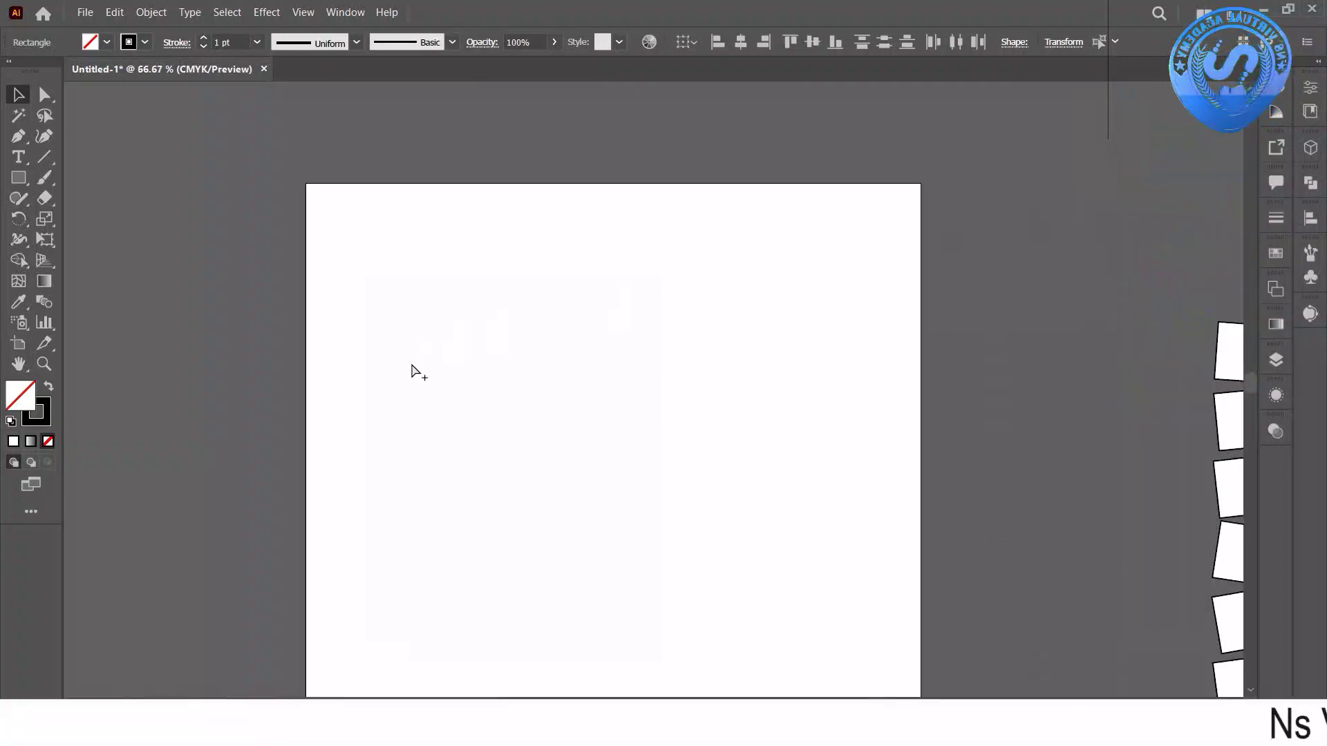
{"action": "scroll", "coordinate": [411, 362], "scroll_direction": "up", "scroll_amount": 1}
{"action": "scroll", "coordinate": [410, 363], "scroll_direction": "right", "scroll_amount": 3}
{"action": "scroll", "coordinate": [409, 362], "scroll_direction": "left", "scroll_amount": 3}
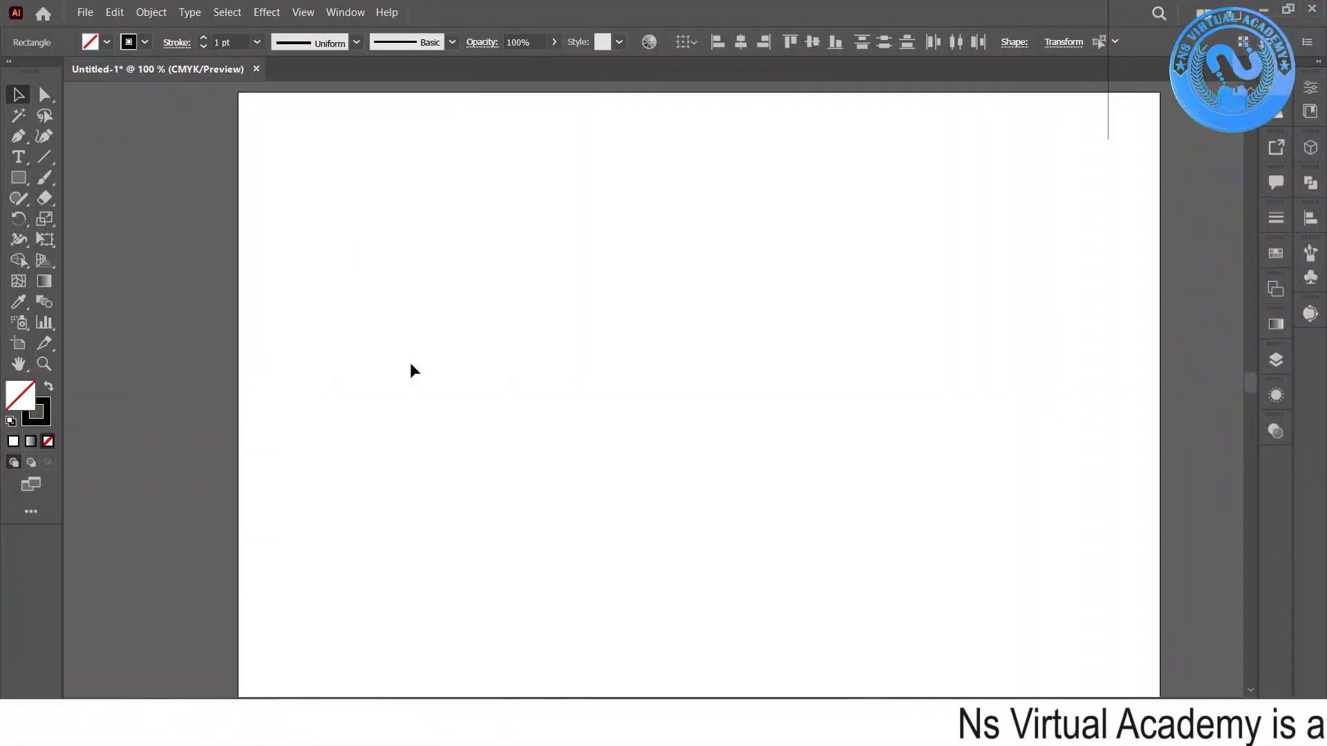
{"action": "scroll", "coordinate": [409, 362], "scroll_direction": "right", "scroll_amount": 1}
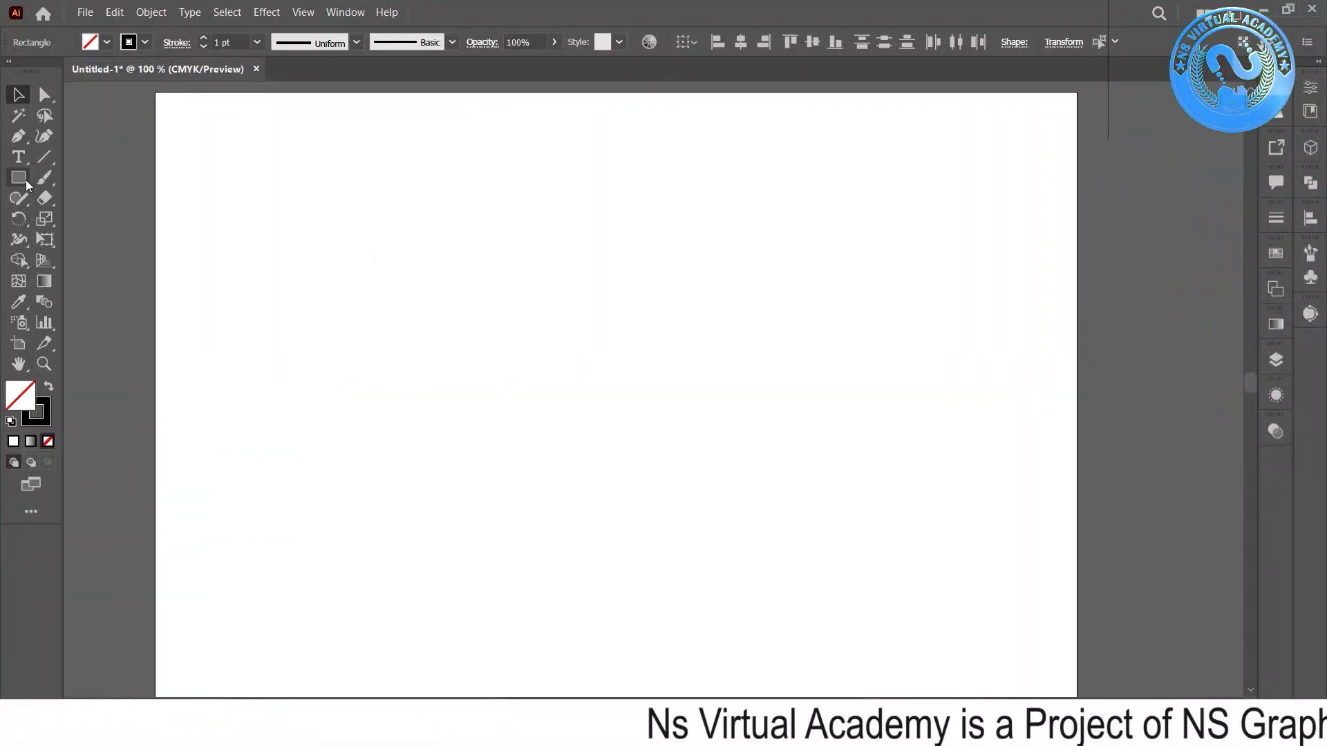
{"action": "left_click_drag", "start_coordinate": [26, 179], "coordinate": [79, 218]}
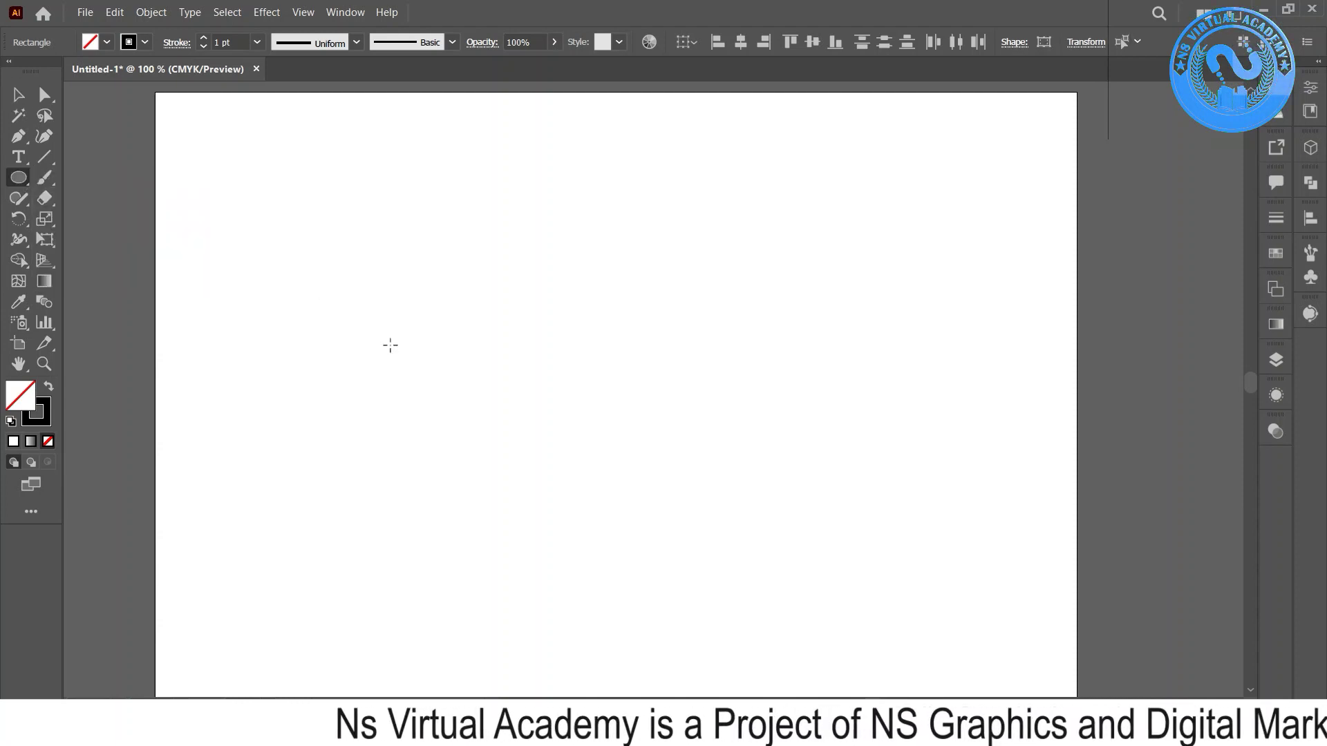
{"action": "left_click_drag", "start_coordinate": [359, 273], "coordinate": [680, 607]}
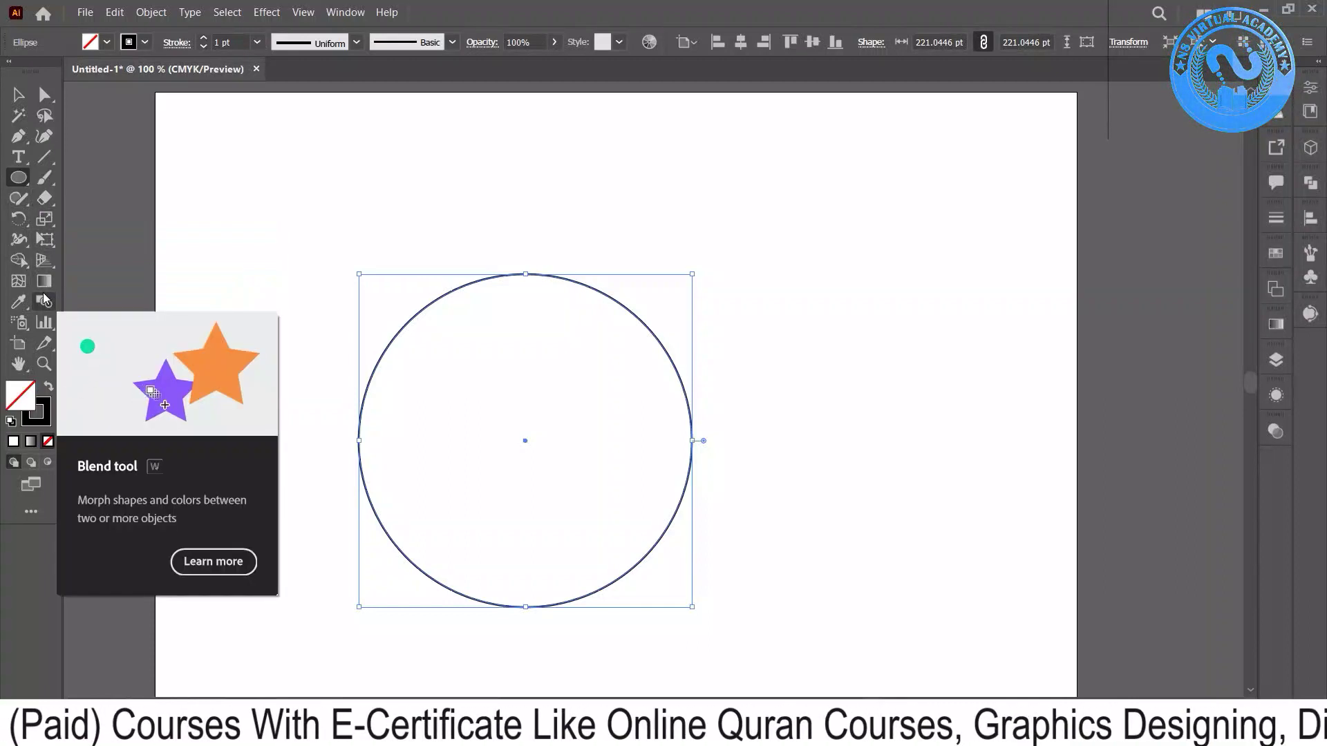
- Cut the circle with the Scissors tool at its top, bottom, left and right anchor points
{"action": "left_click", "coordinate": [44, 199]}
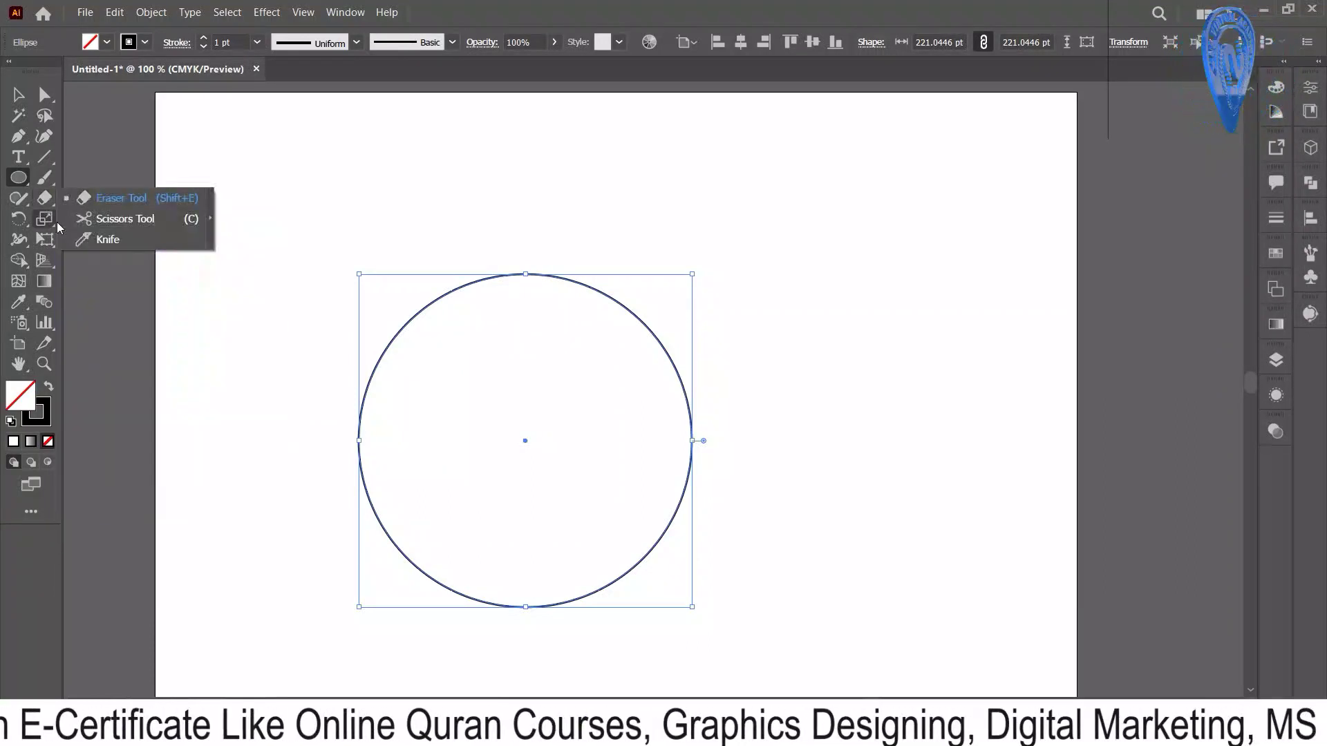
{"action": "left_click", "coordinate": [84, 220]}
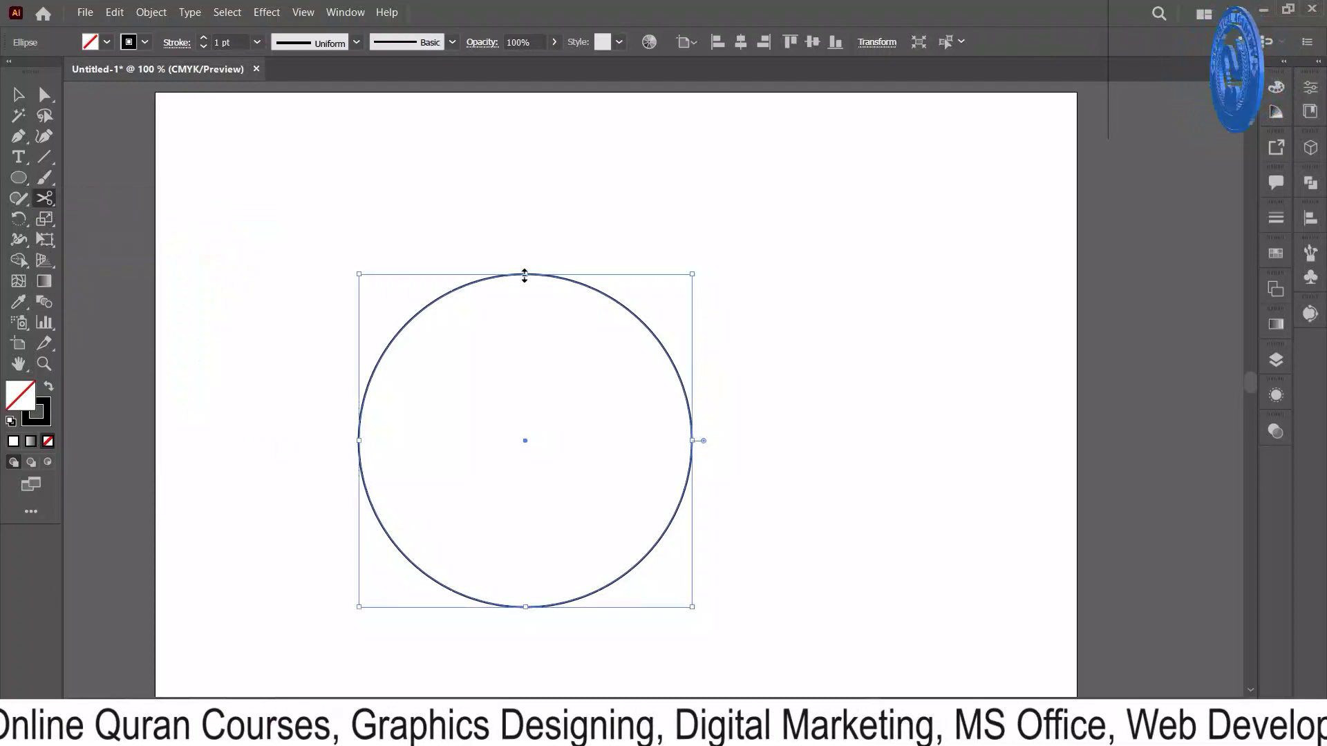
{"action": "scroll", "coordinate": [524, 275], "scroll_direction": "up", "scroll_amount": 7}
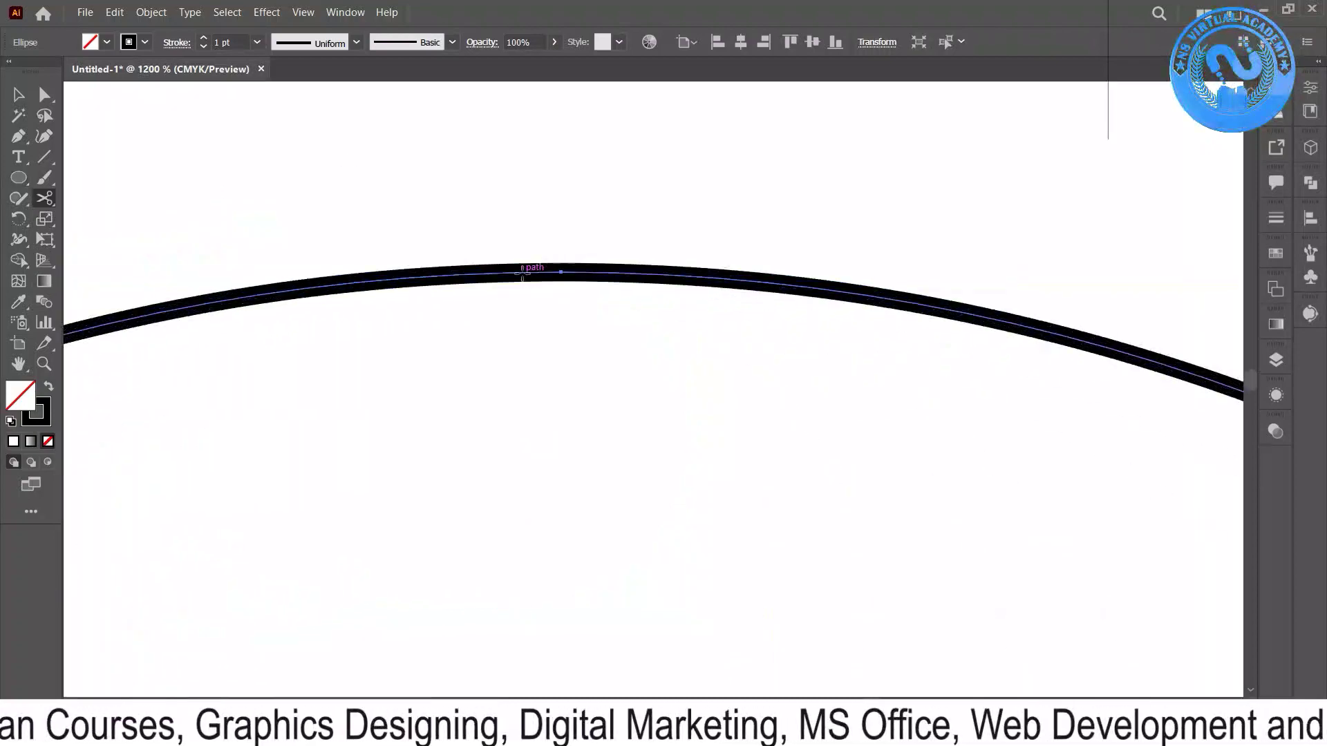
{"action": "left_click", "coordinate": [563, 272]}
{"action": "scroll", "coordinate": [563, 271], "scroll_direction": "down", "scroll_amount": 5}
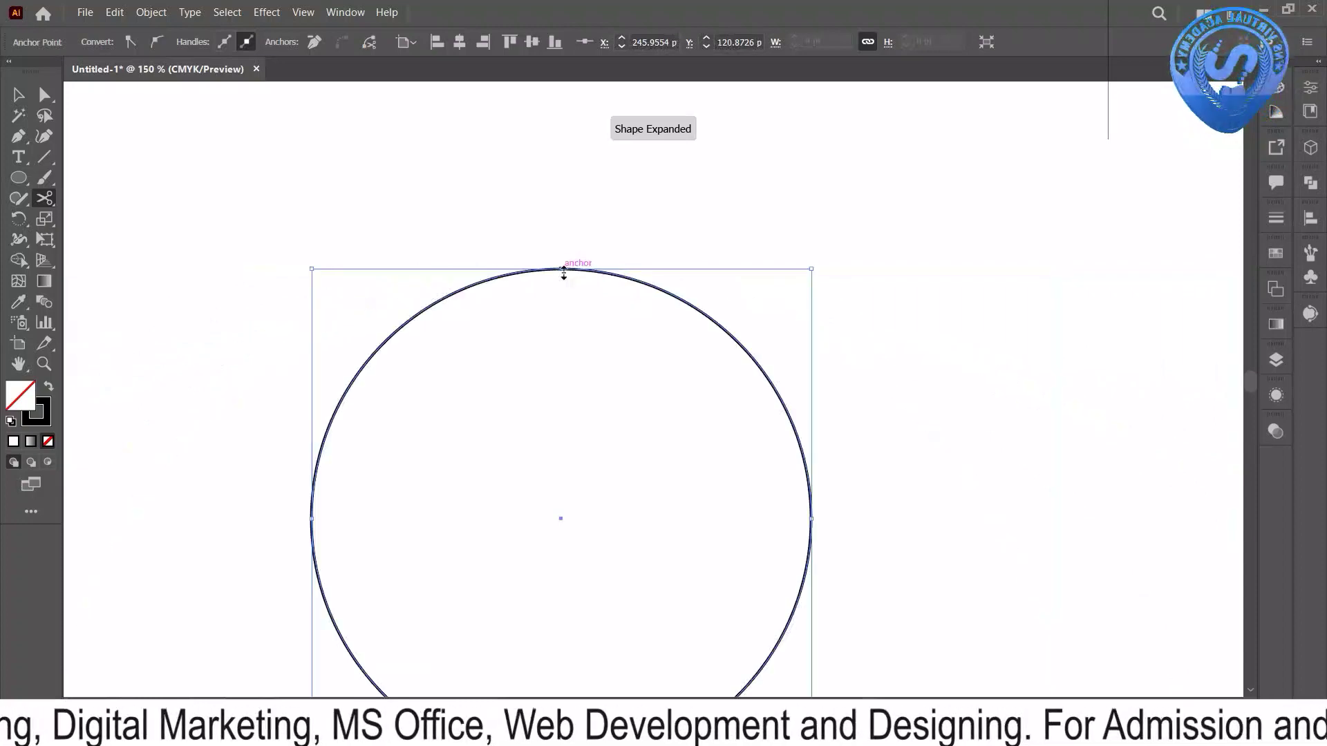
{"action": "scroll", "coordinate": [561, 269], "scroll_direction": "down", "scroll_amount": 2}
{"action": "scroll", "coordinate": [562, 269], "scroll_direction": "down", "scroll_amount": 3}
{"action": "scroll", "coordinate": [561, 269], "scroll_direction": "down", "scroll_amount": 3}
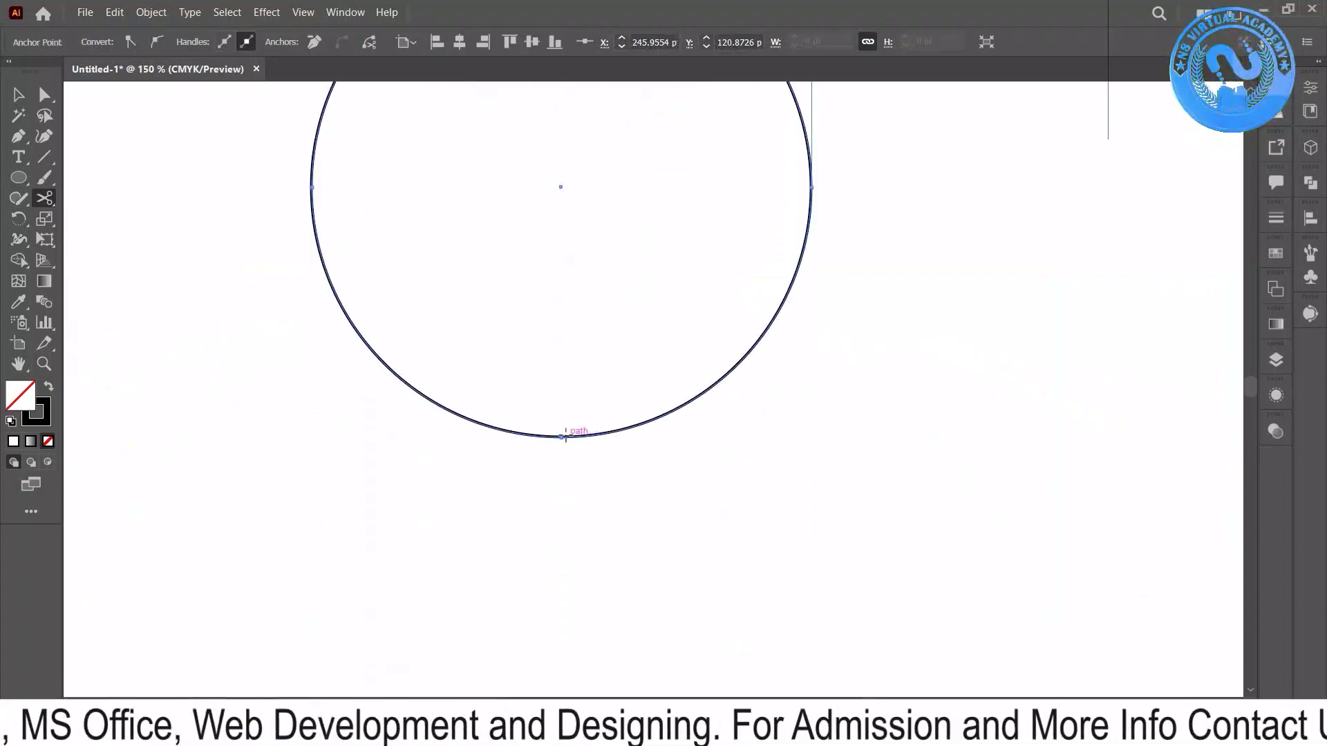
{"action": "left_click", "coordinate": [561, 437]}
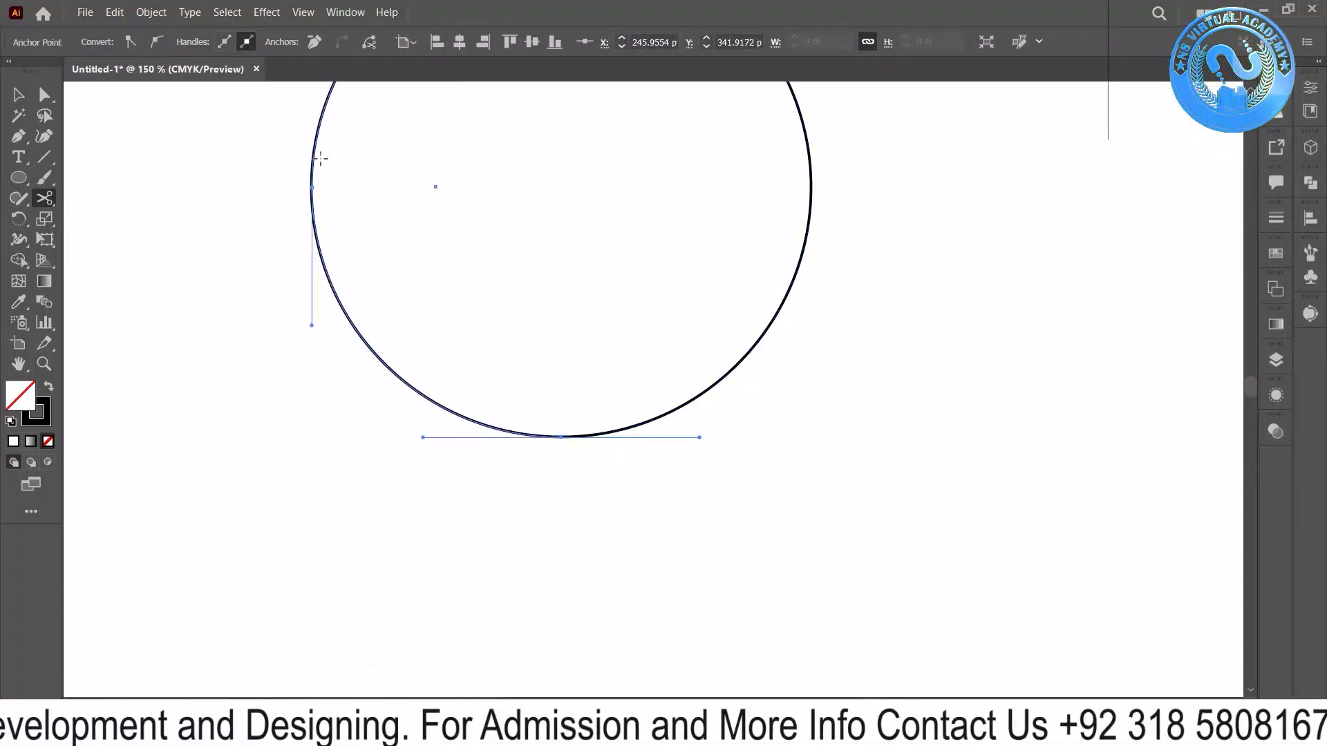
{"action": "left_click", "coordinate": [312, 186]}
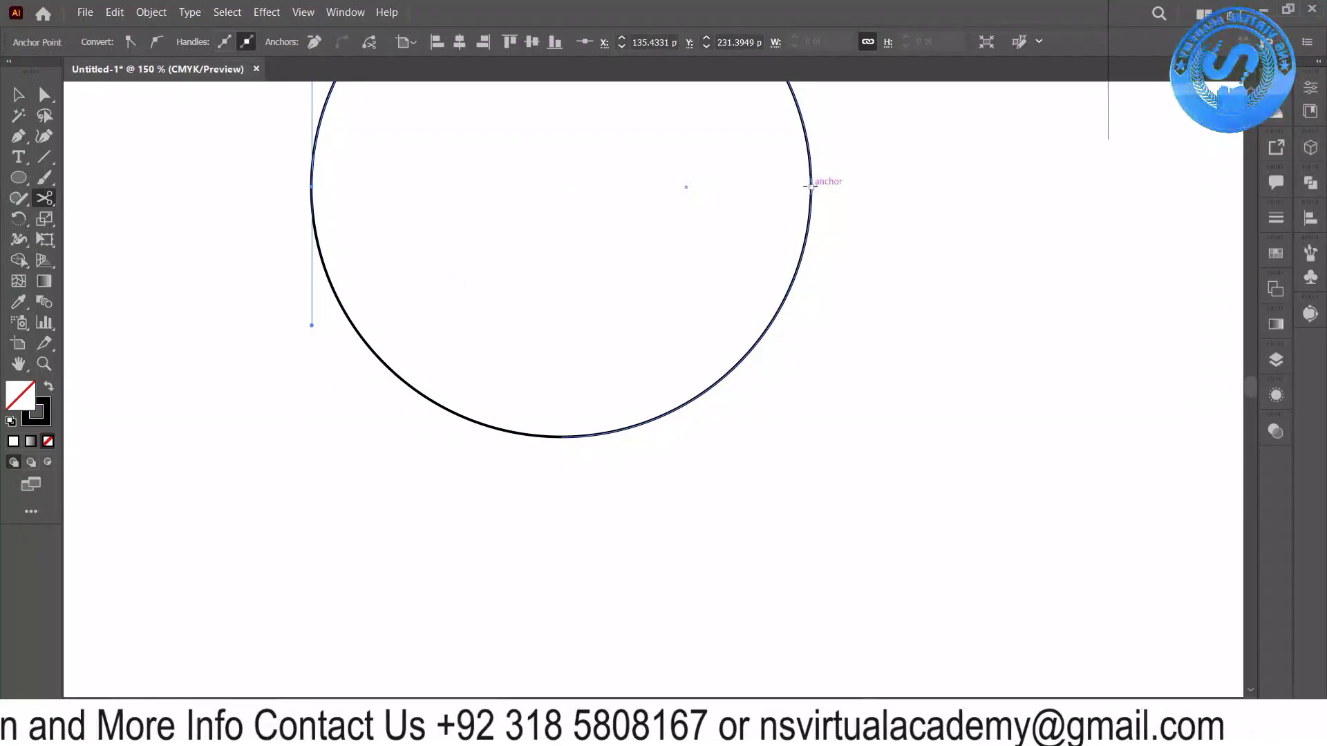
{"action": "left_click", "coordinate": [810, 186]}
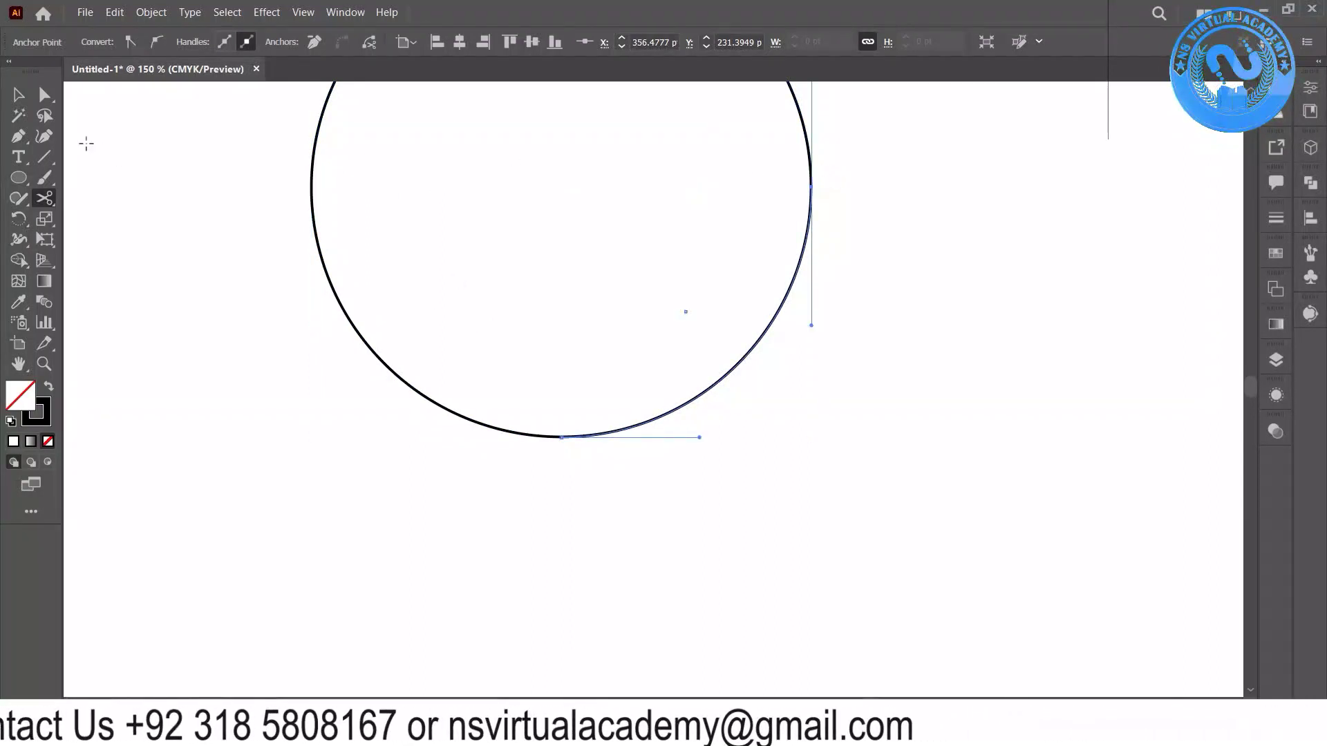
- Select the upper-left quarter arc on its own
{"action": "left_click", "coordinate": [18, 94]}
{"action": "left_click", "coordinate": [179, 228]}
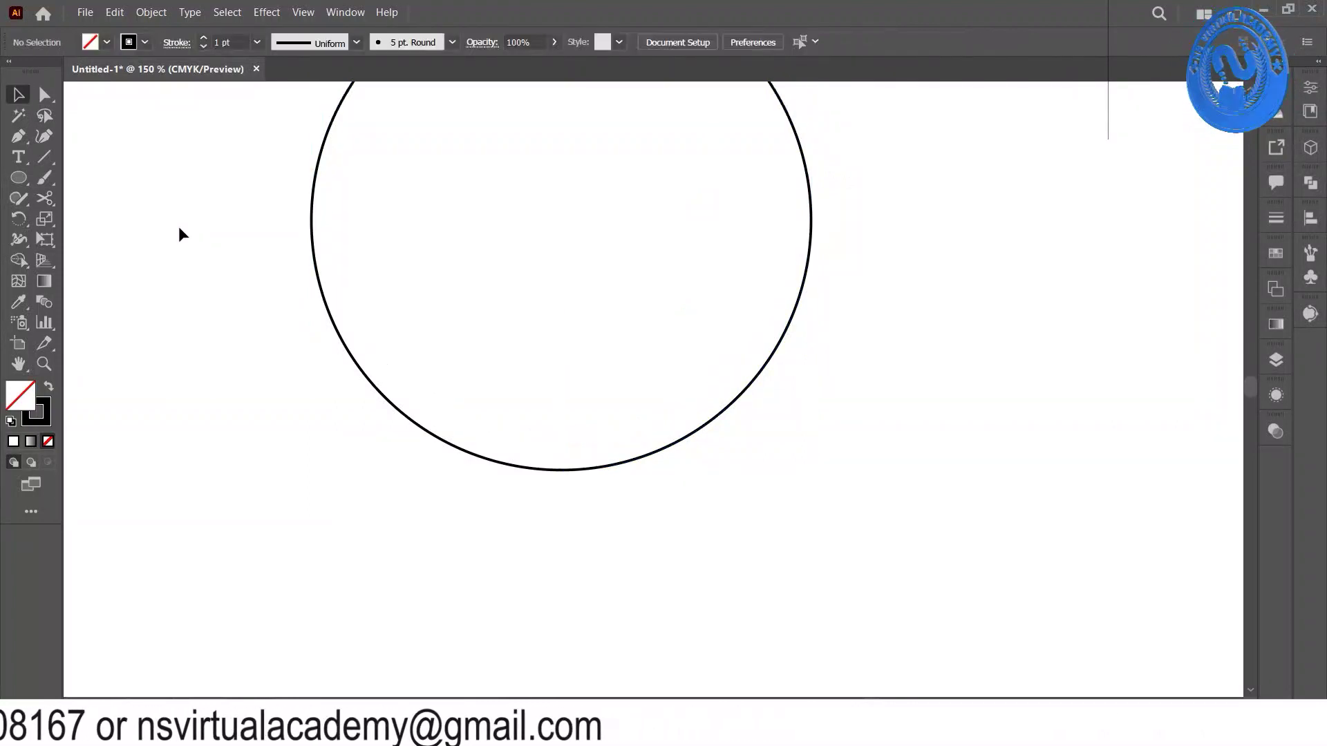
{"action": "scroll", "coordinate": [178, 227], "scroll_direction": "up", "scroll_amount": 3}
{"action": "left_click", "coordinate": [369, 181]}
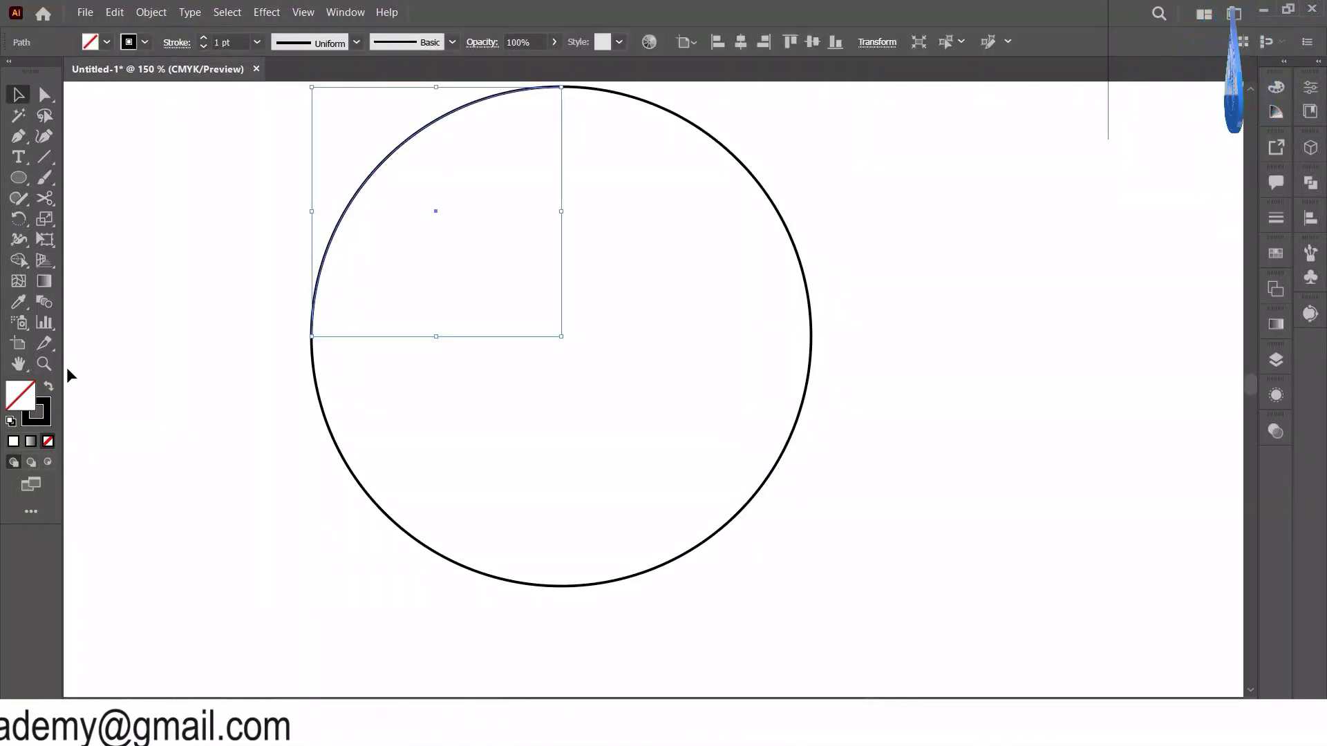
- Type 'NS VIRTUAL ACADEMY' along the upper-left quarter arc with Type on a Path
{"action": "left_click", "coordinate": [20, 156]}
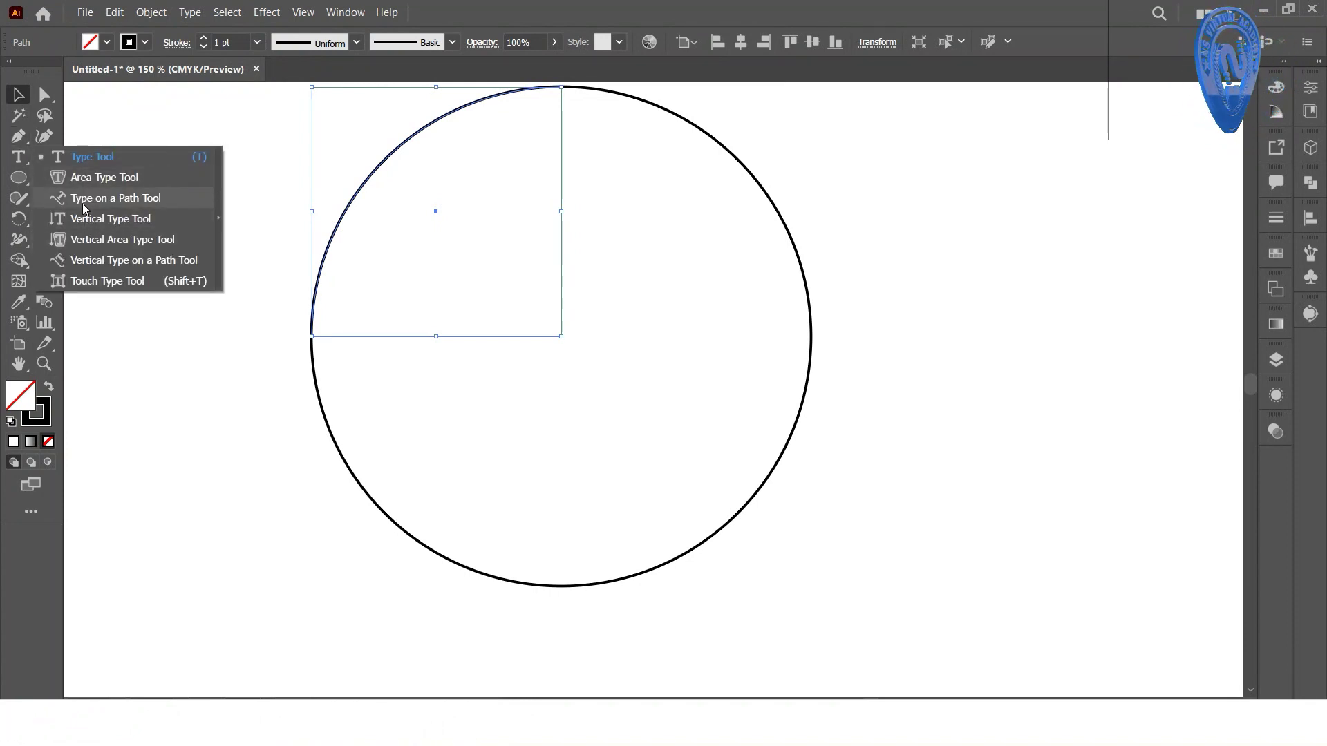
{"action": "left_click", "coordinate": [83, 199]}
{"action": "left_click", "coordinate": [337, 209]}
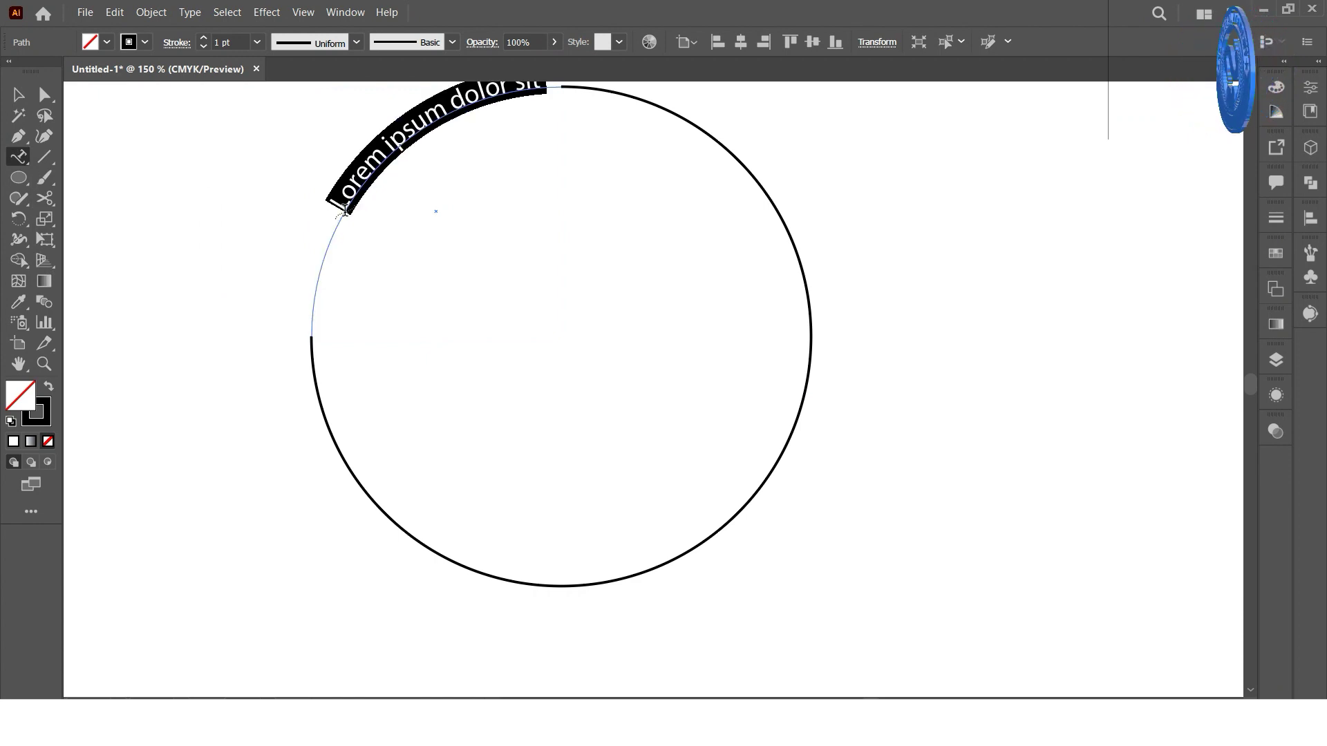
{"action": "scroll", "coordinate": [588, 226], "scroll_direction": "up", "scroll_amount": 5}
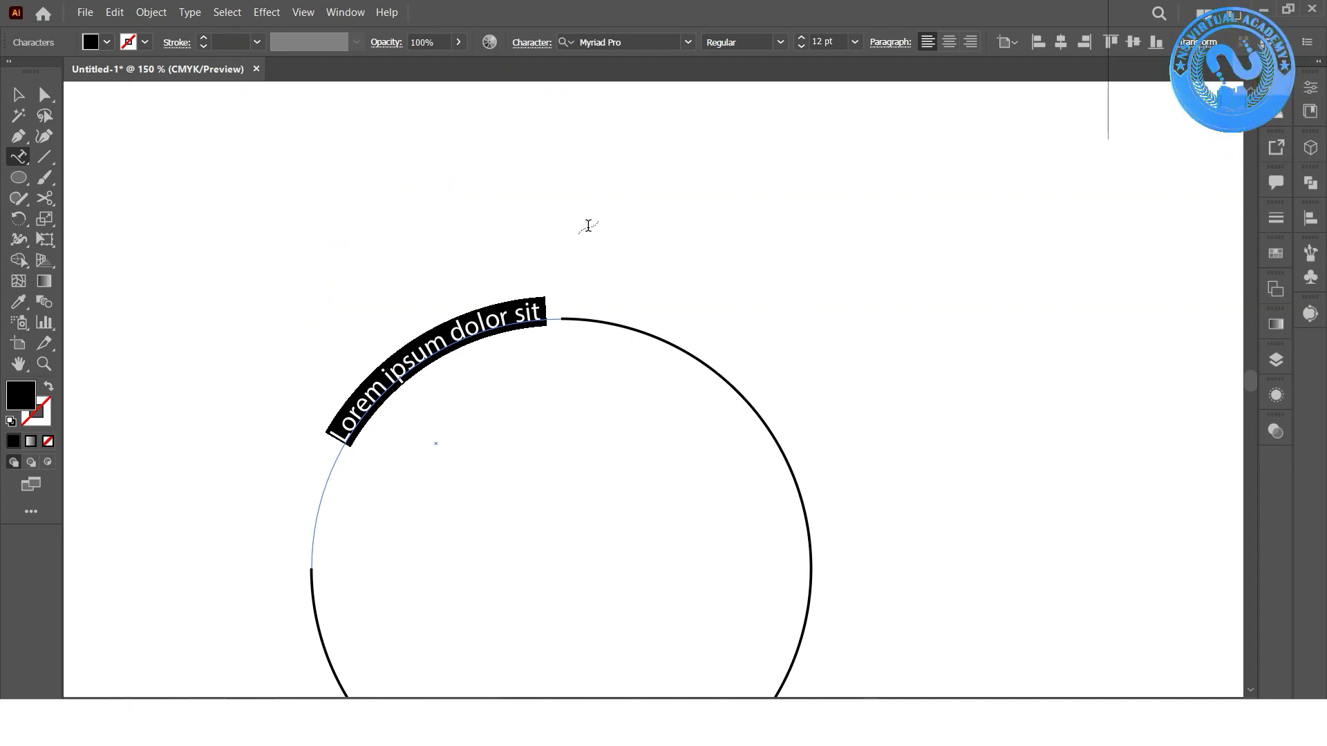
{"action": "type", "text": "NS VIR"}
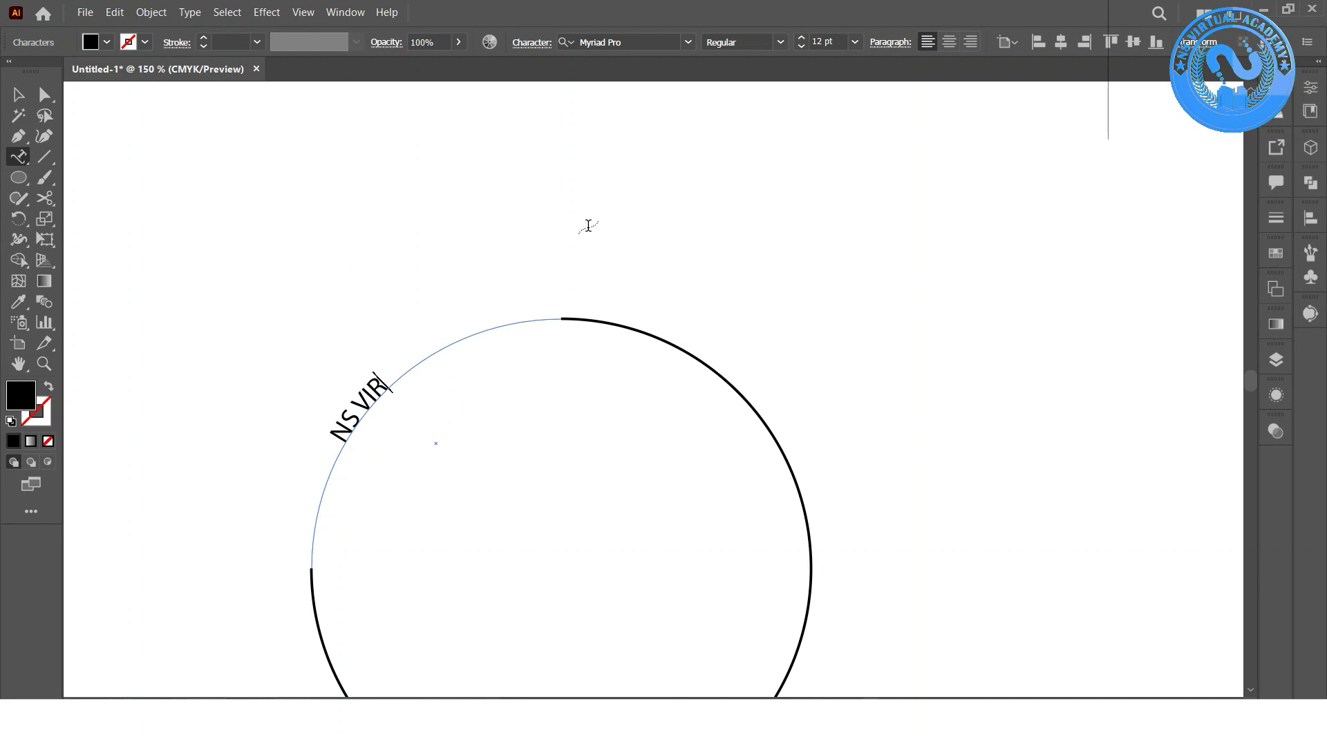
{"action": "type", "text": "TUAL ACA"}
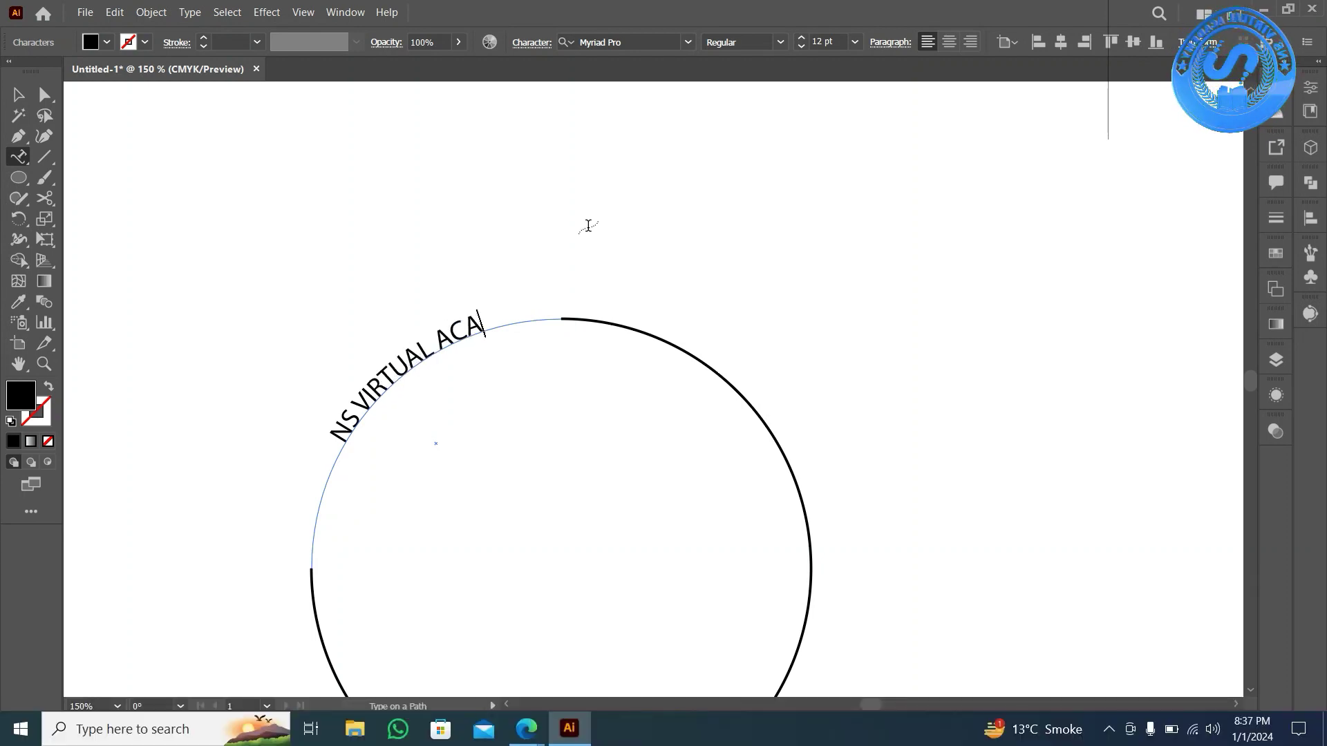
{"action": "type", "text": "DEMY"}
{"action": "key", "text": "Escape"}
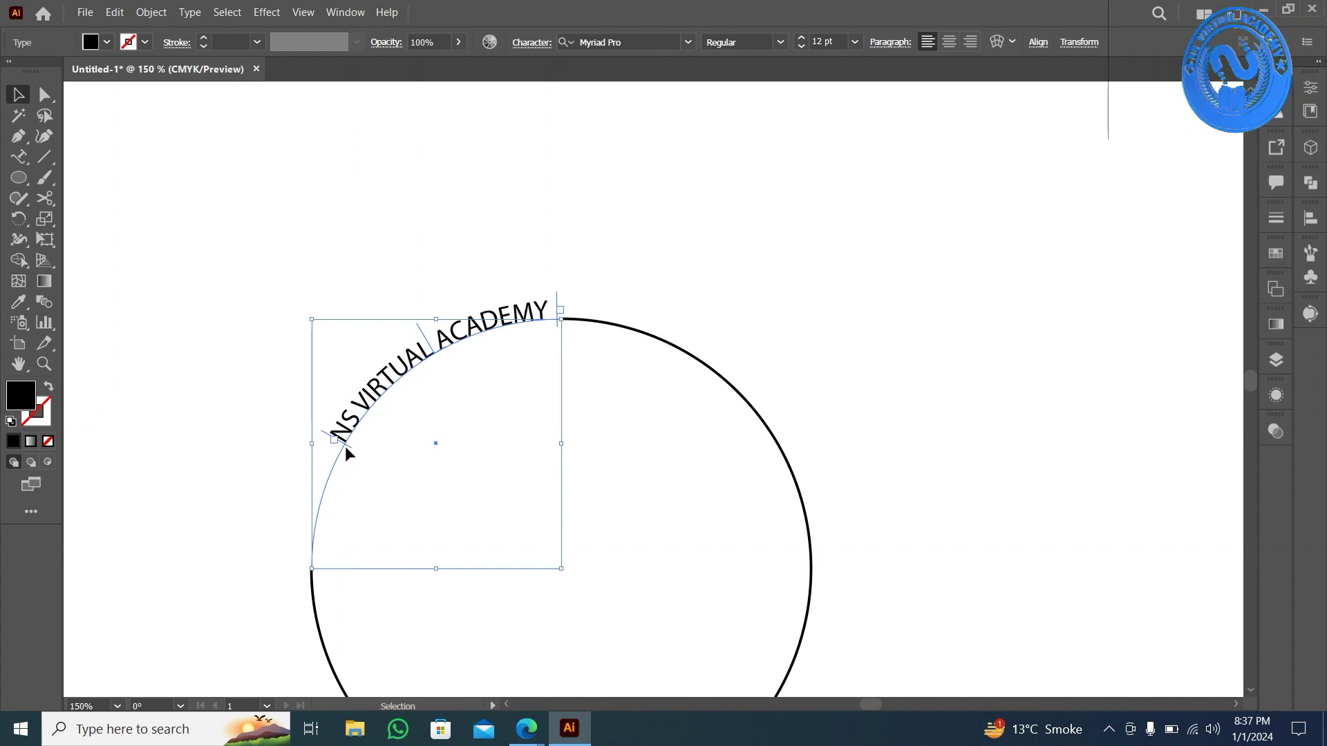
- Center the arc text along its path and set it in Impact at 14 pt
{"action": "left_click_drag", "start_coordinate": [346, 445], "coordinate": [281, 591]}
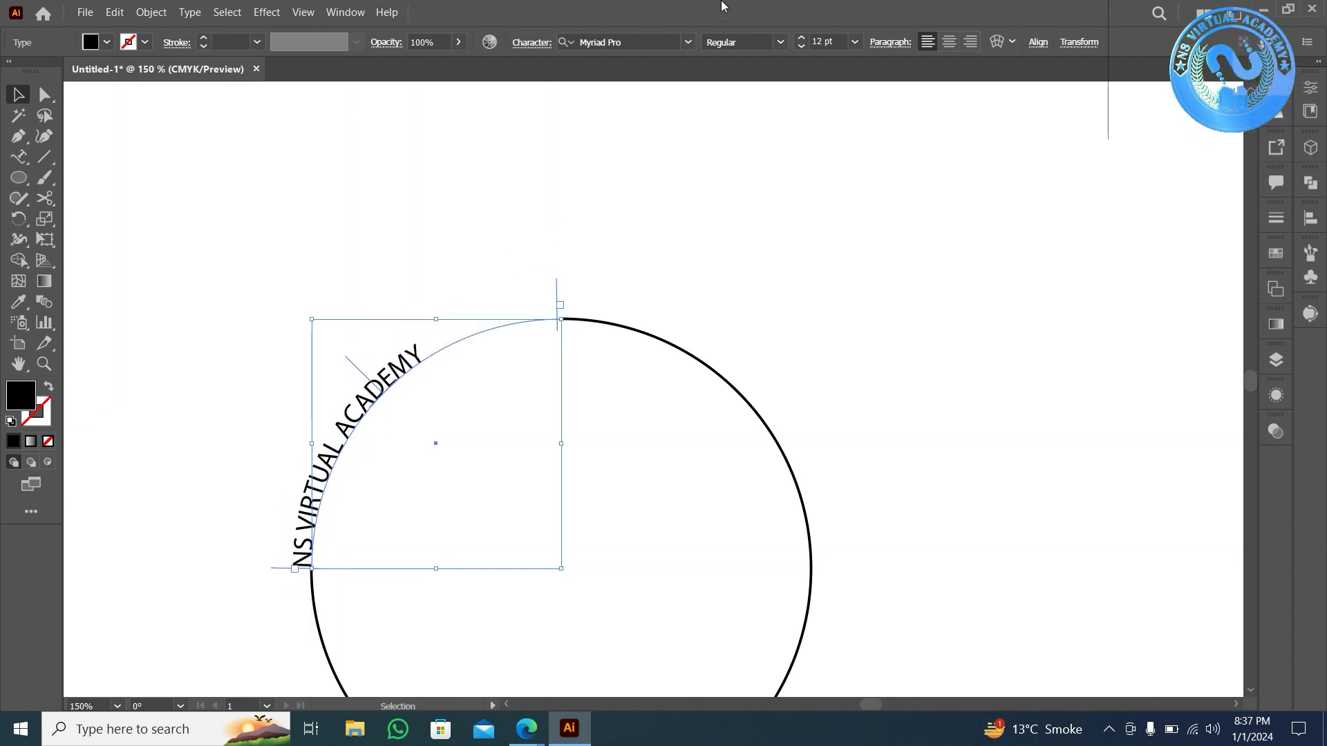
{"action": "left_click", "coordinate": [950, 42]}
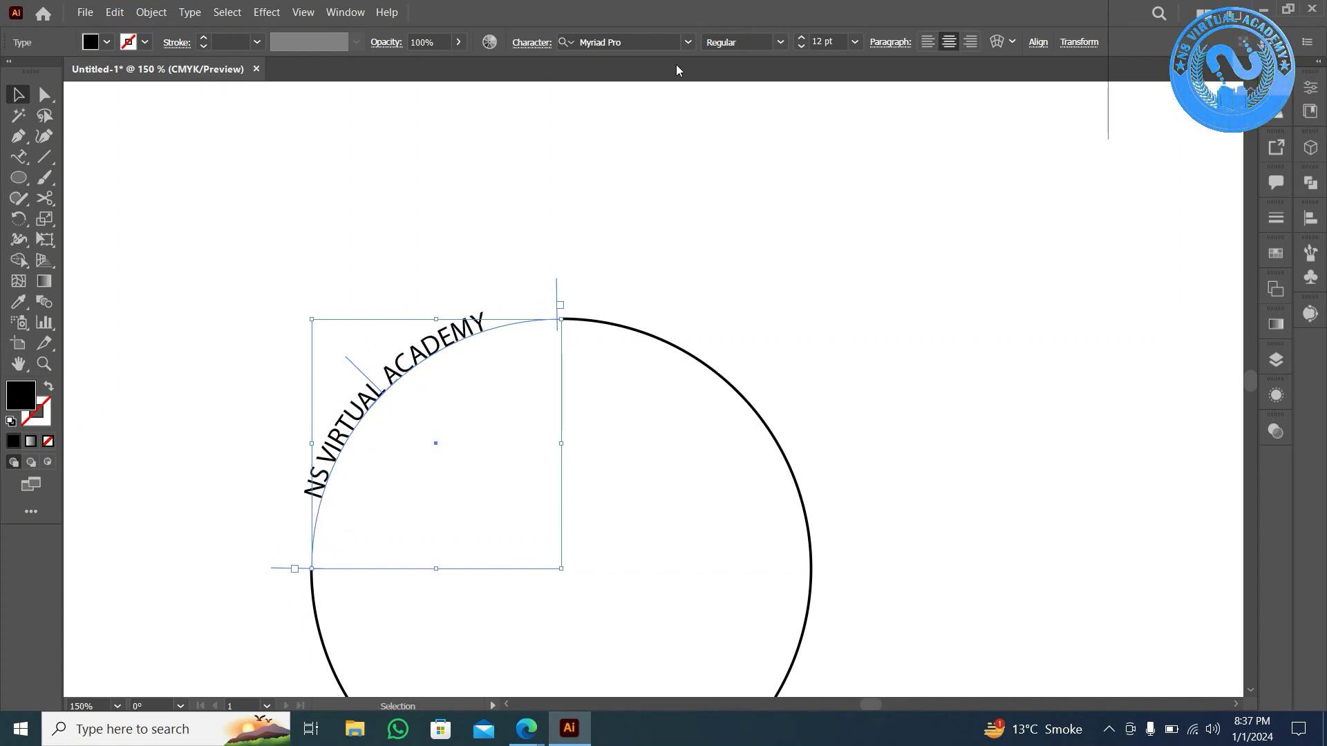
{"action": "left_click", "coordinate": [684, 44]}
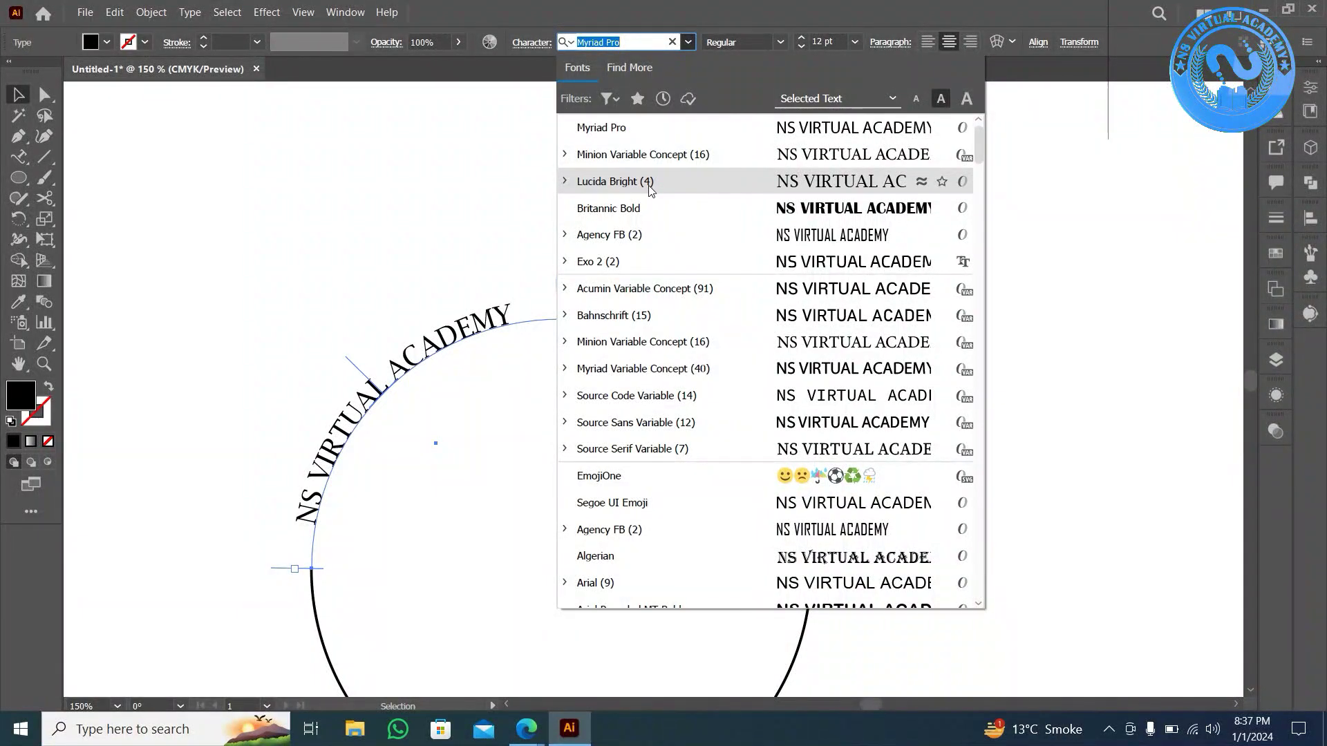
{"action": "type", "text": "IMP"}
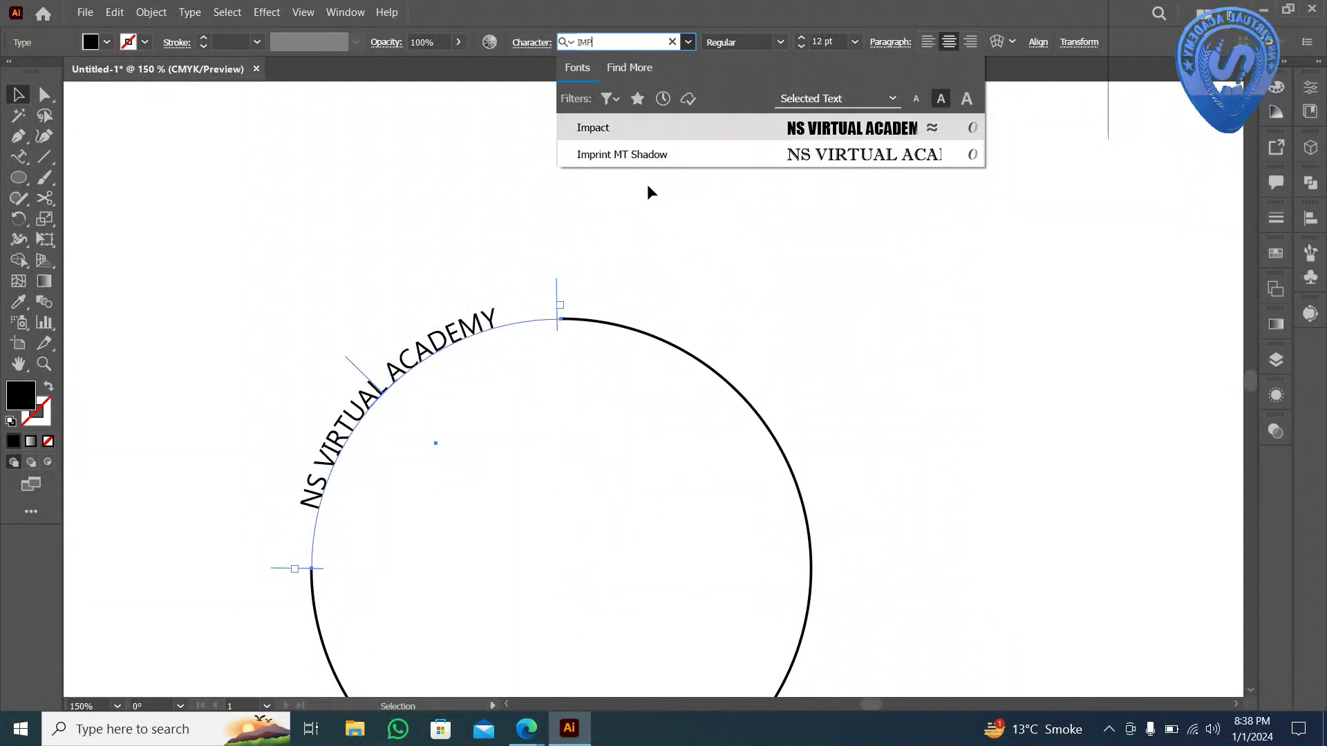
{"action": "left_click", "coordinate": [657, 125]}
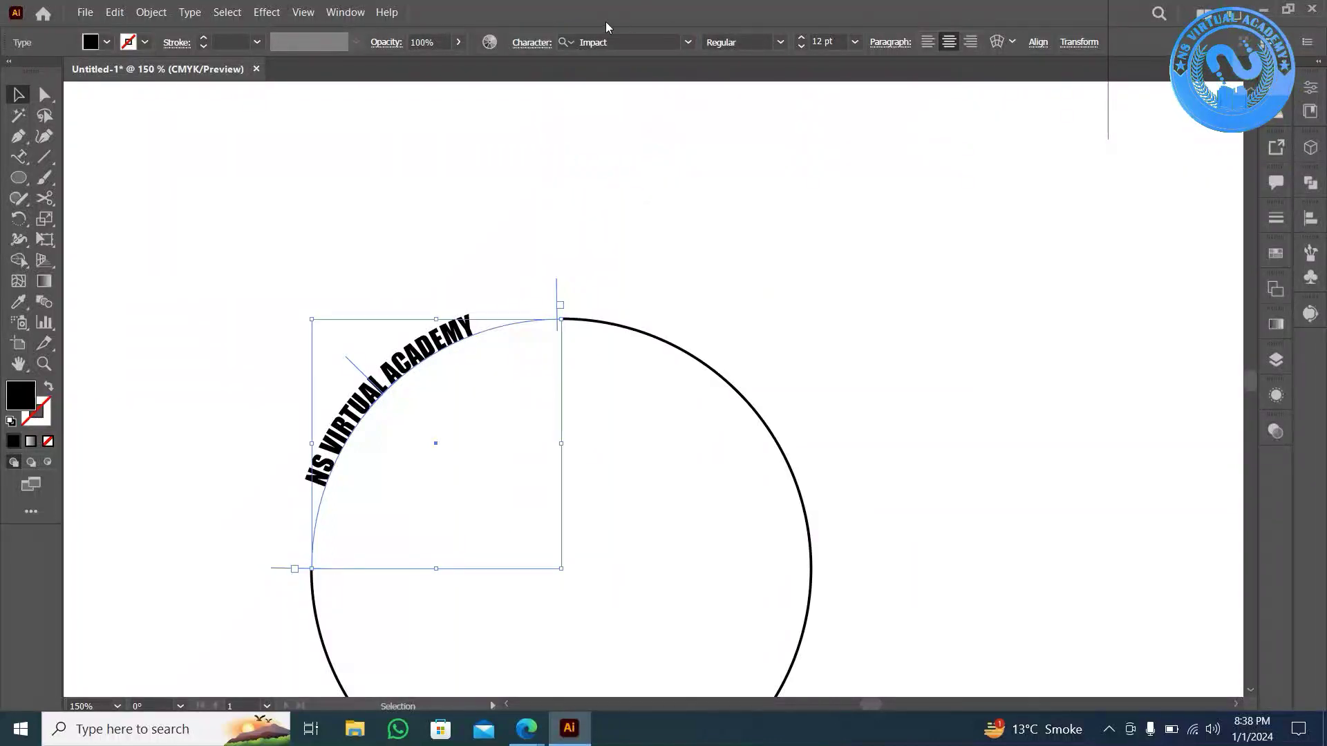
{"action": "left_click", "coordinate": [800, 39]}
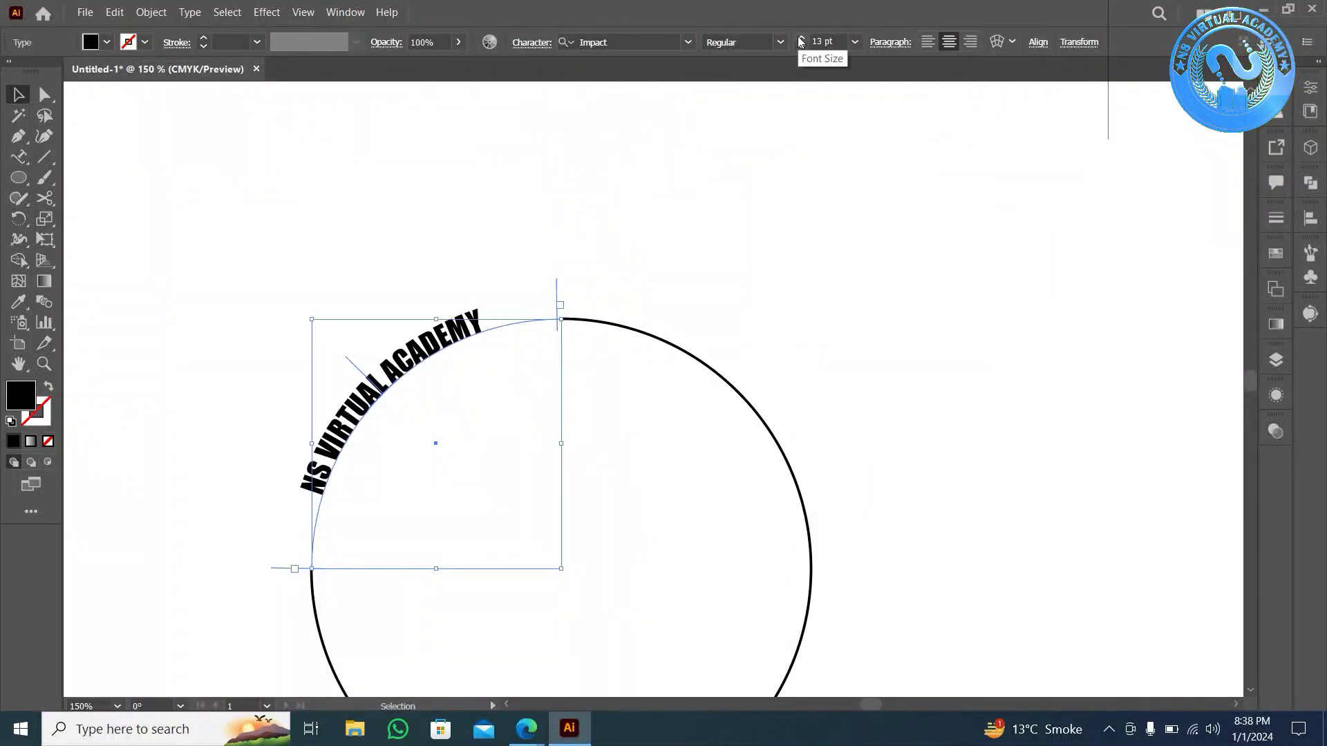
{"action": "left_click", "coordinate": [774, 239]}
- Select the top-right arc and turn its accidental black fill back into an unfilled black stroke
{"action": "scroll", "coordinate": [774, 238], "scroll_direction": "down", "scroll_amount": 2}
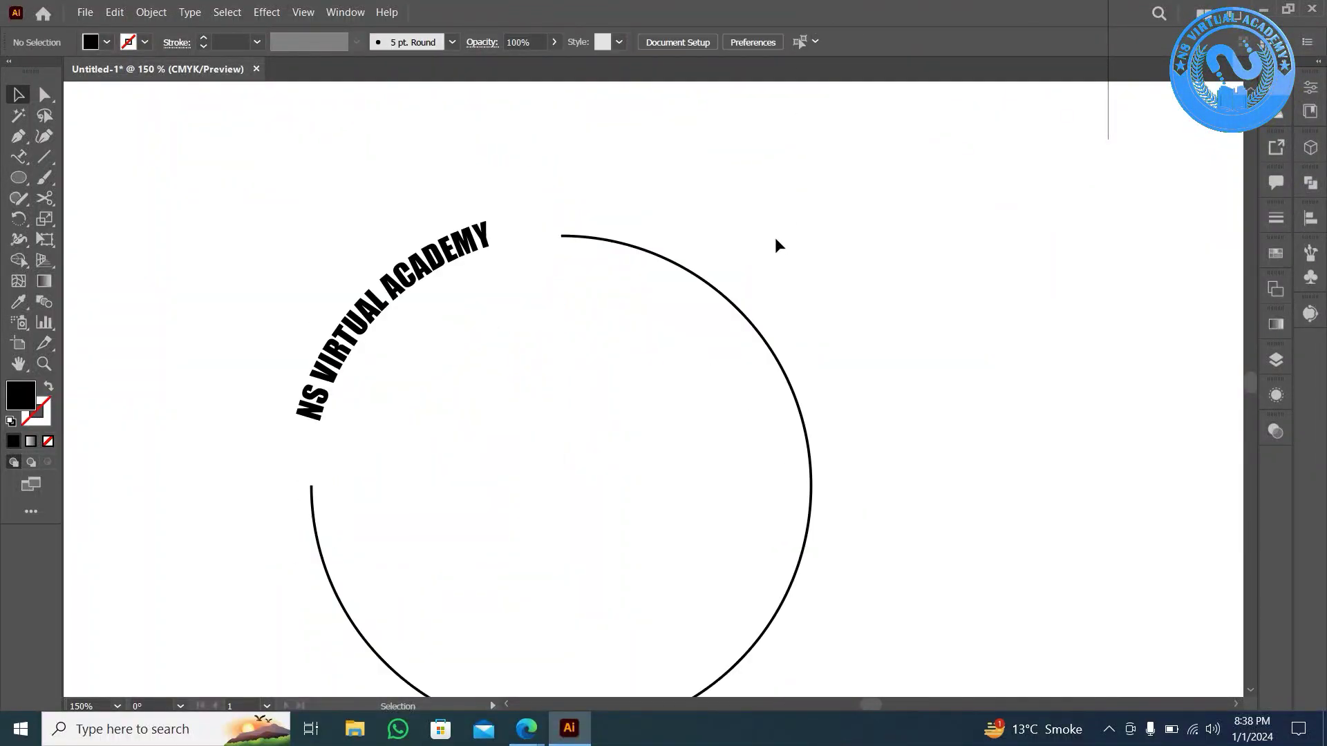
{"action": "scroll", "coordinate": [757, 233], "scroll_direction": "down", "scroll_amount": 1}
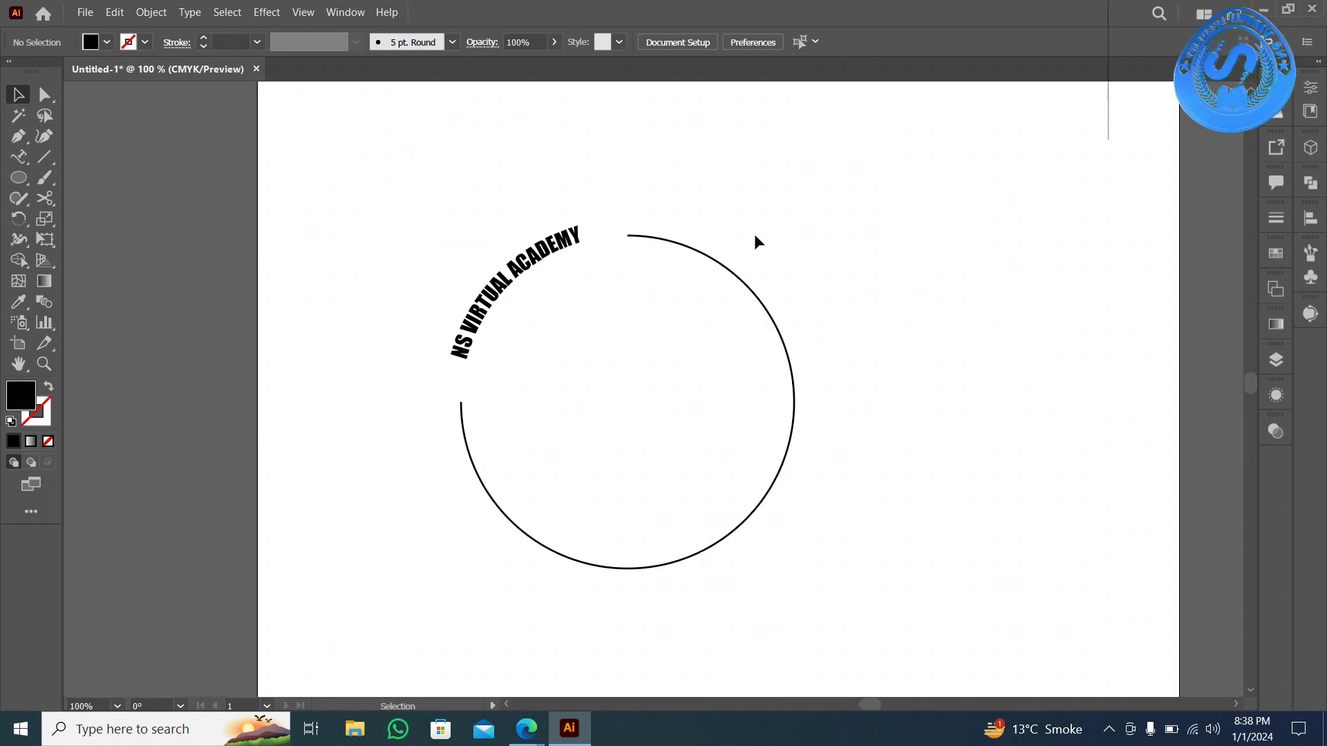
{"action": "left_click", "coordinate": [763, 256]}
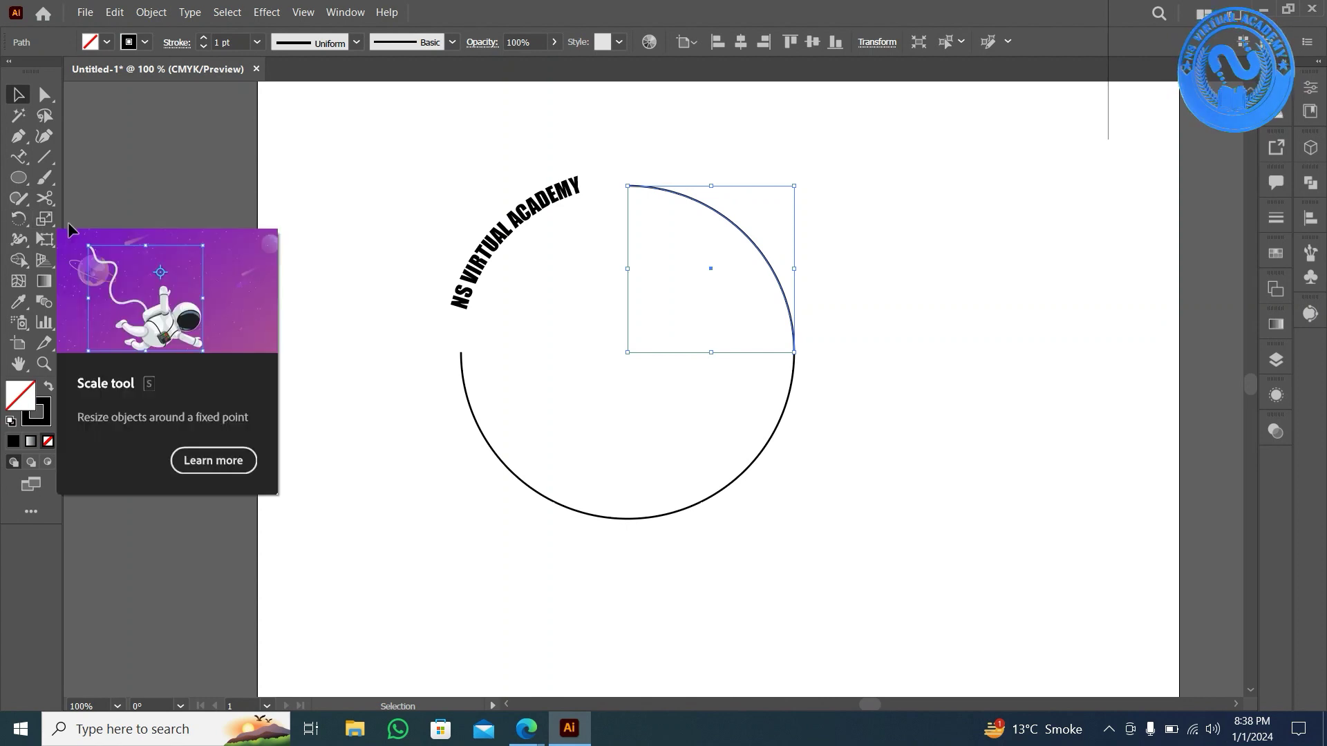
{"action": "left_click", "coordinate": [19, 302]}
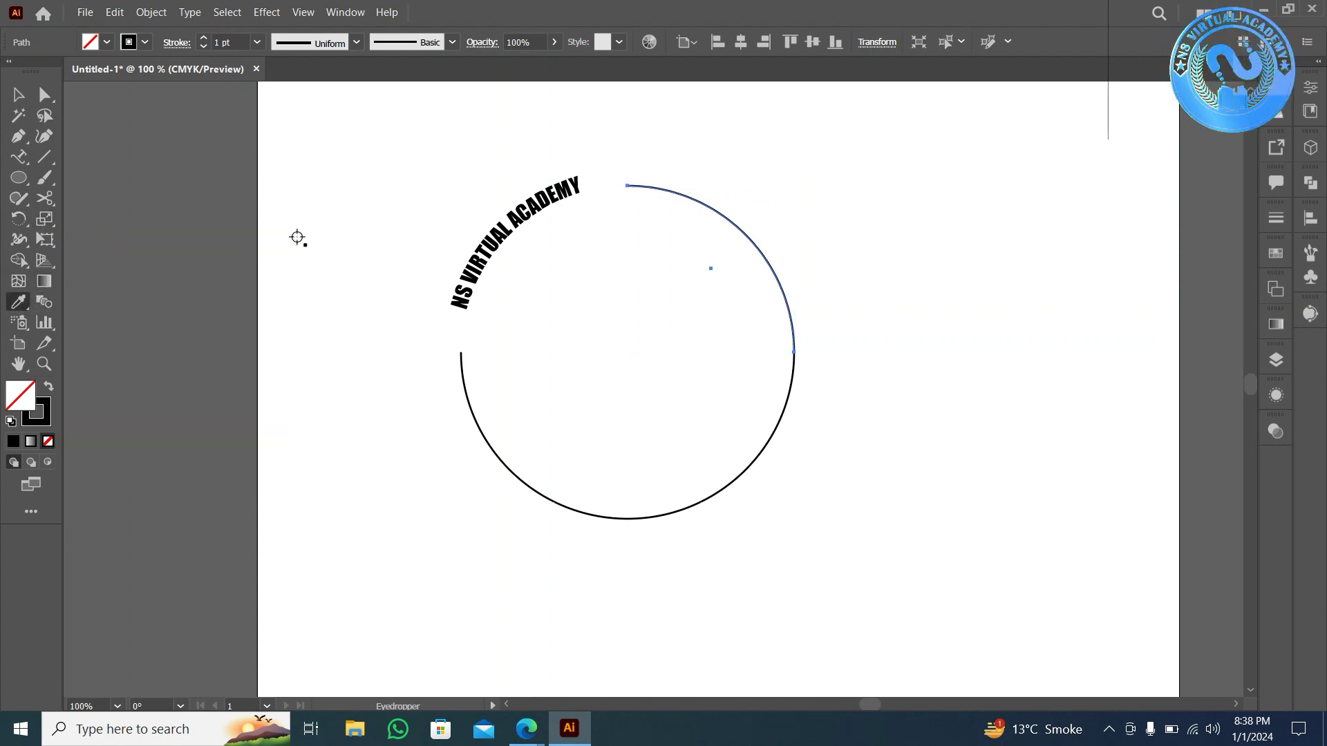
{"action": "left_click", "coordinate": [492, 249]}
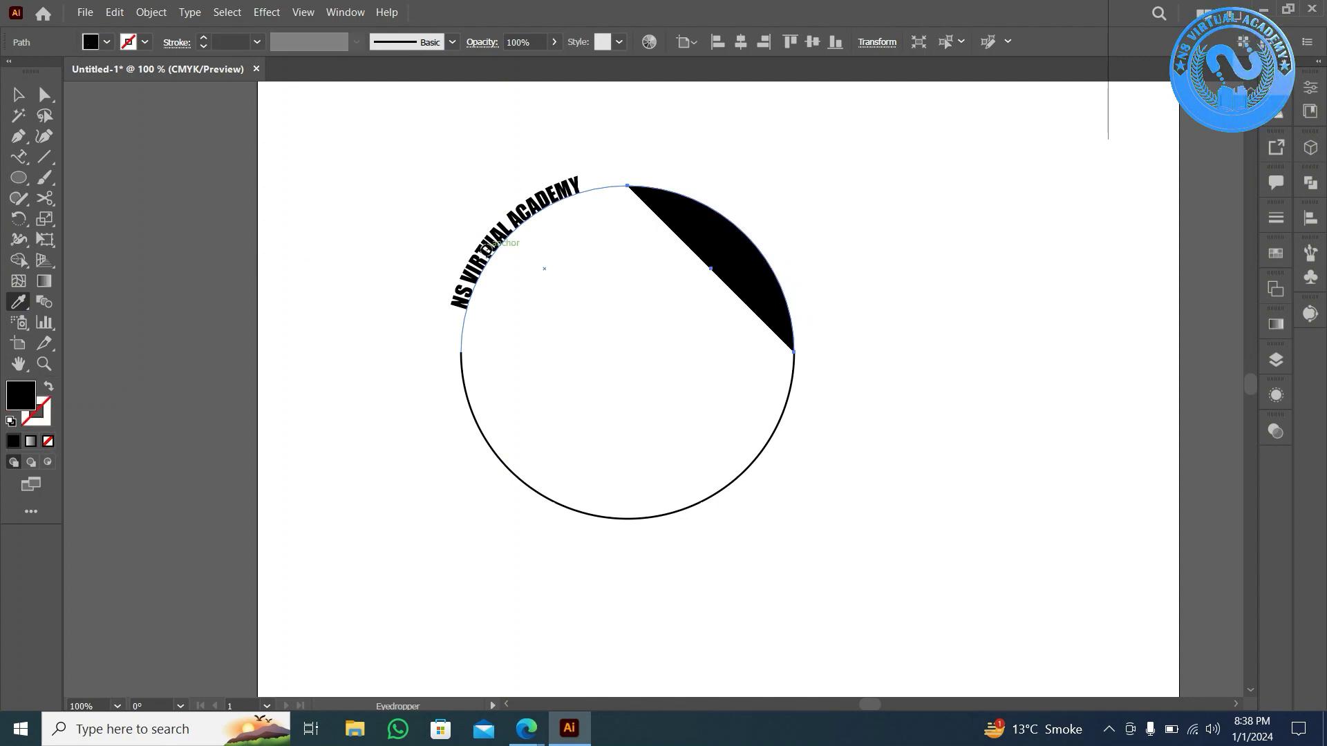
{"action": "left_click", "coordinate": [19, 96]}
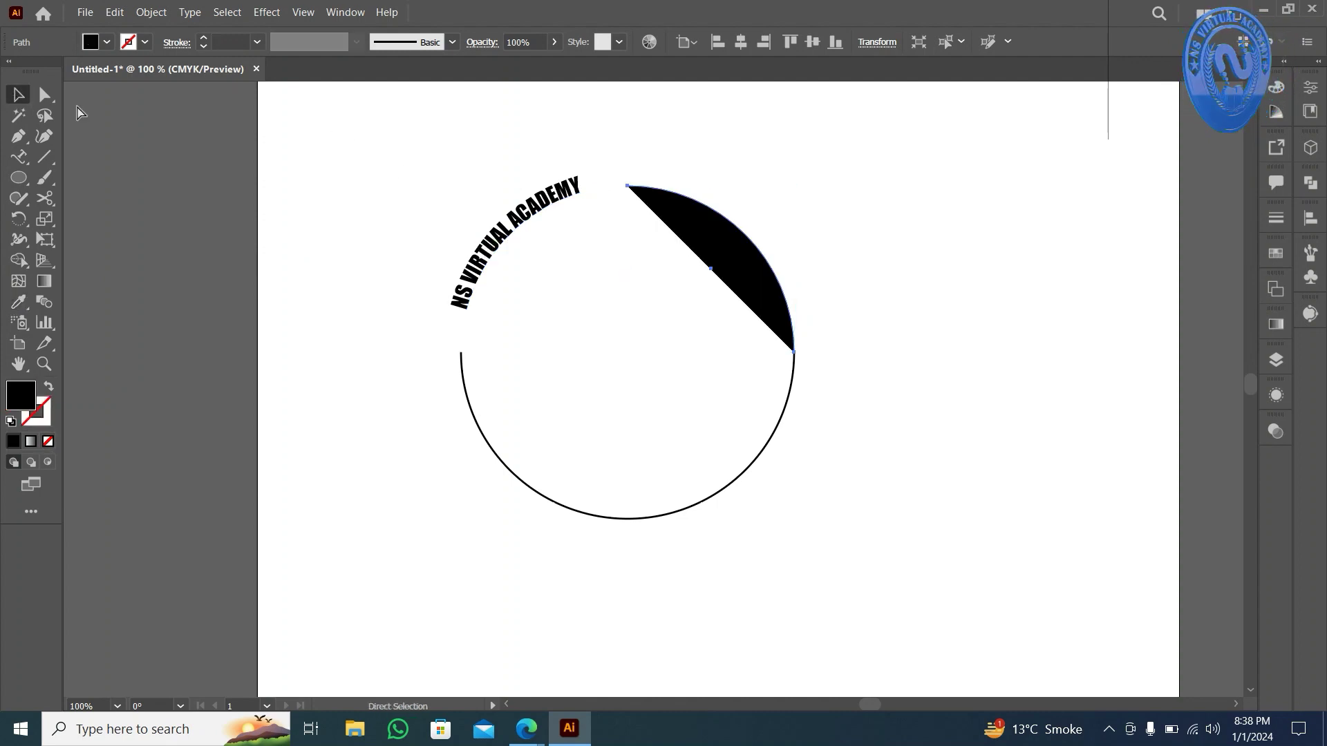
{"action": "key", "text": "shift+x"}
{"action": "left_click", "coordinate": [20, 160]}
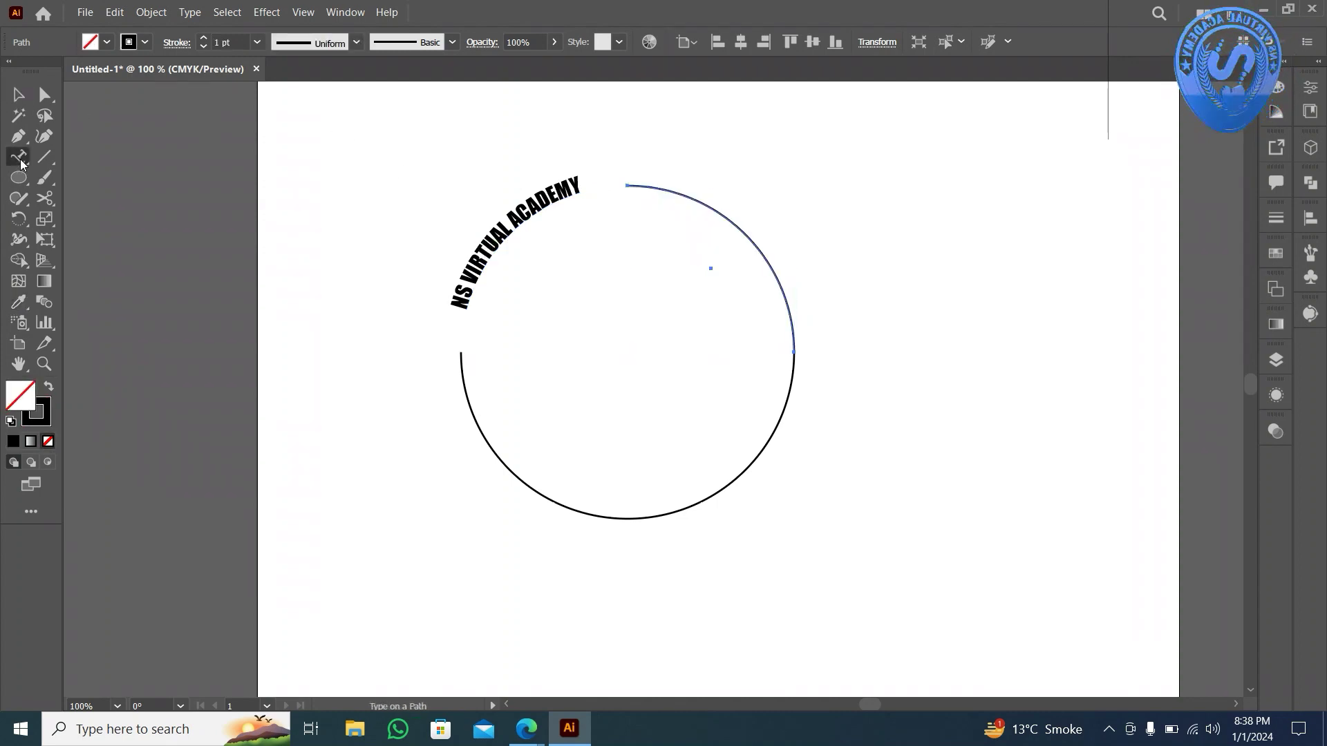
- Type 'NS VIRTUAL ACADEMY' along the top-right quarter arc, fixing a typo
{"action": "left_click", "coordinate": [660, 184]}
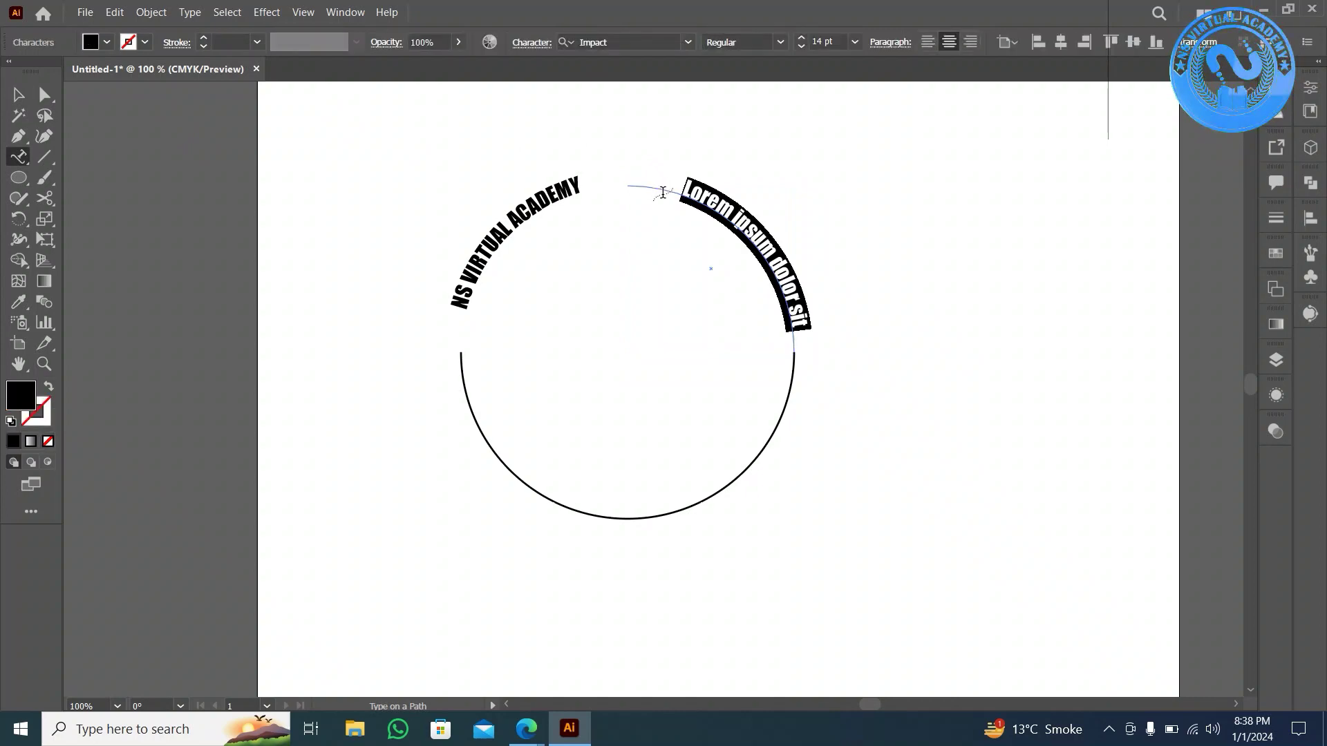
{"action": "type", "text": "NS VVIR"}
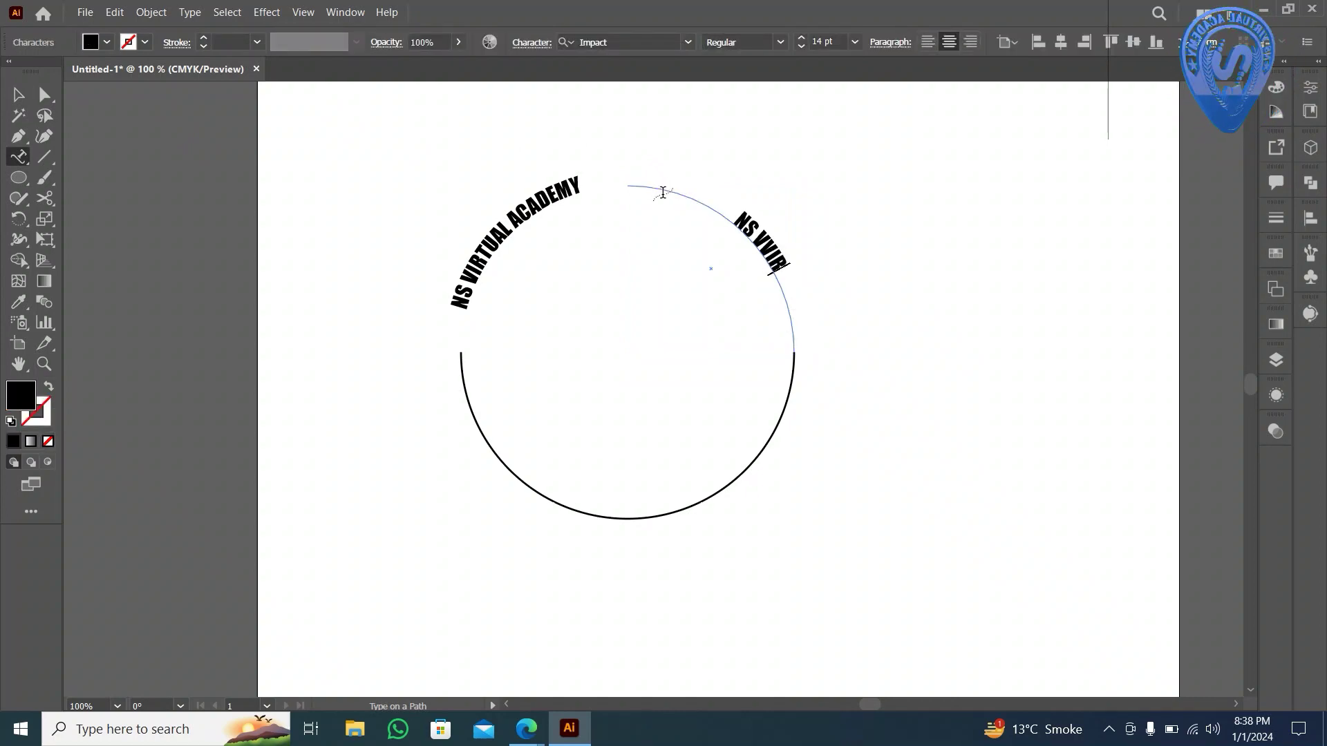
{"action": "key", "text": "BackSpace"}
{"action": "key", "text": "BackSpace"}
{"action": "key", "text": "BackSpace"}
{"action": "type", "text": "IR"}
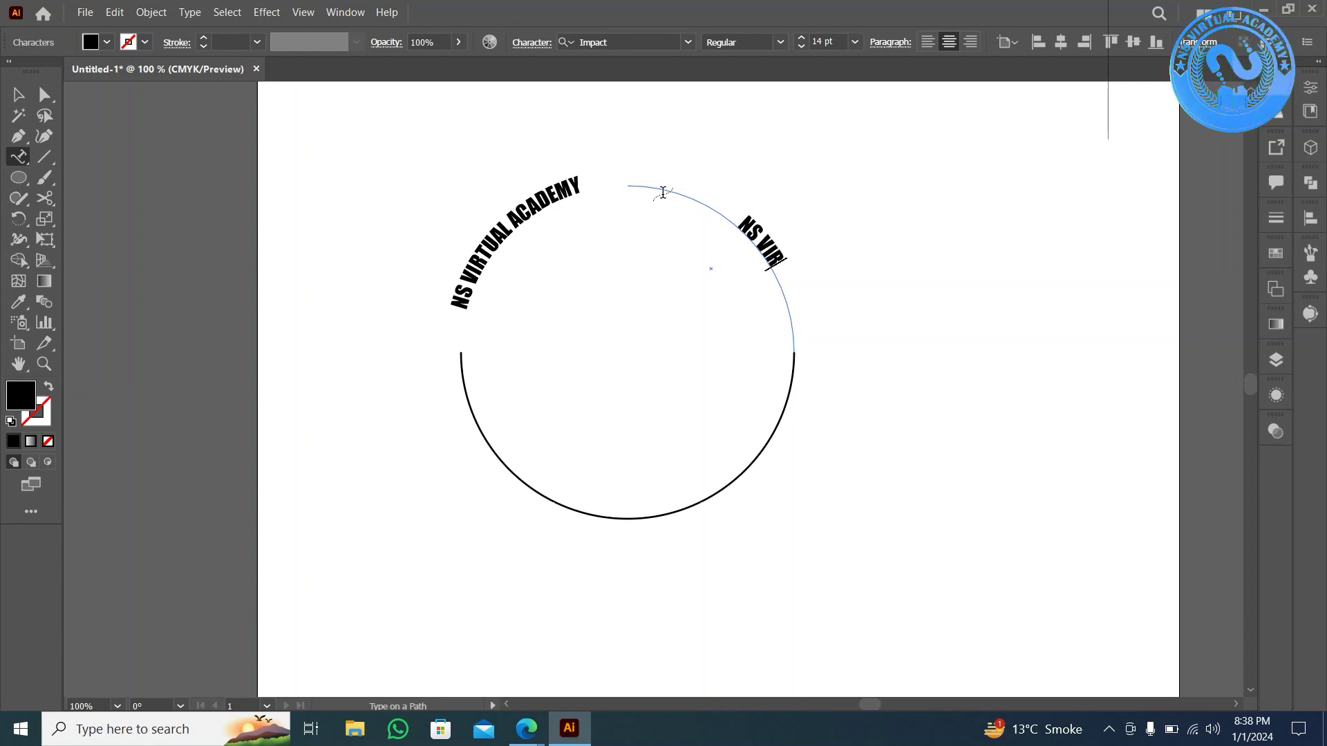
{"action": "type", "text": "TUAL A"}
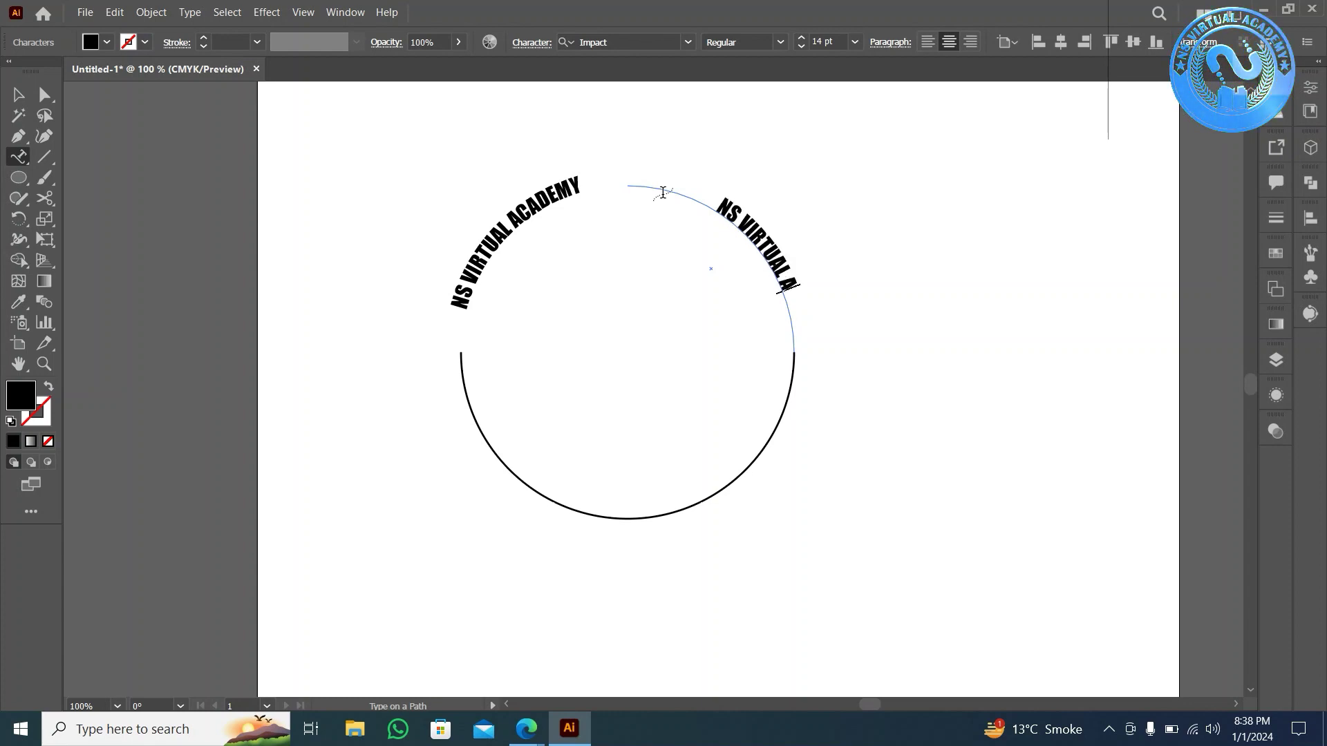
{"action": "type", "text": "CADEMY"}
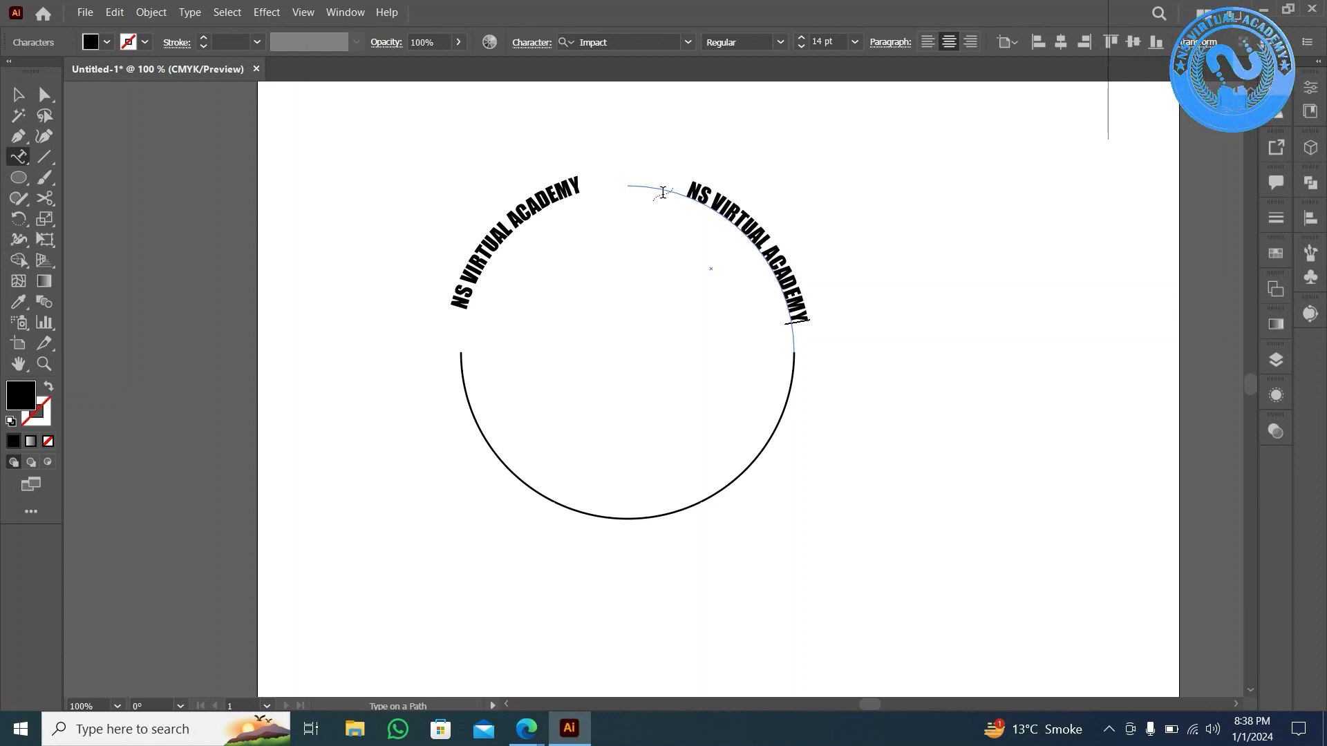
- Add the academy name as path text along the lower-right arc
{"action": "left_click", "coordinate": [771, 440]}
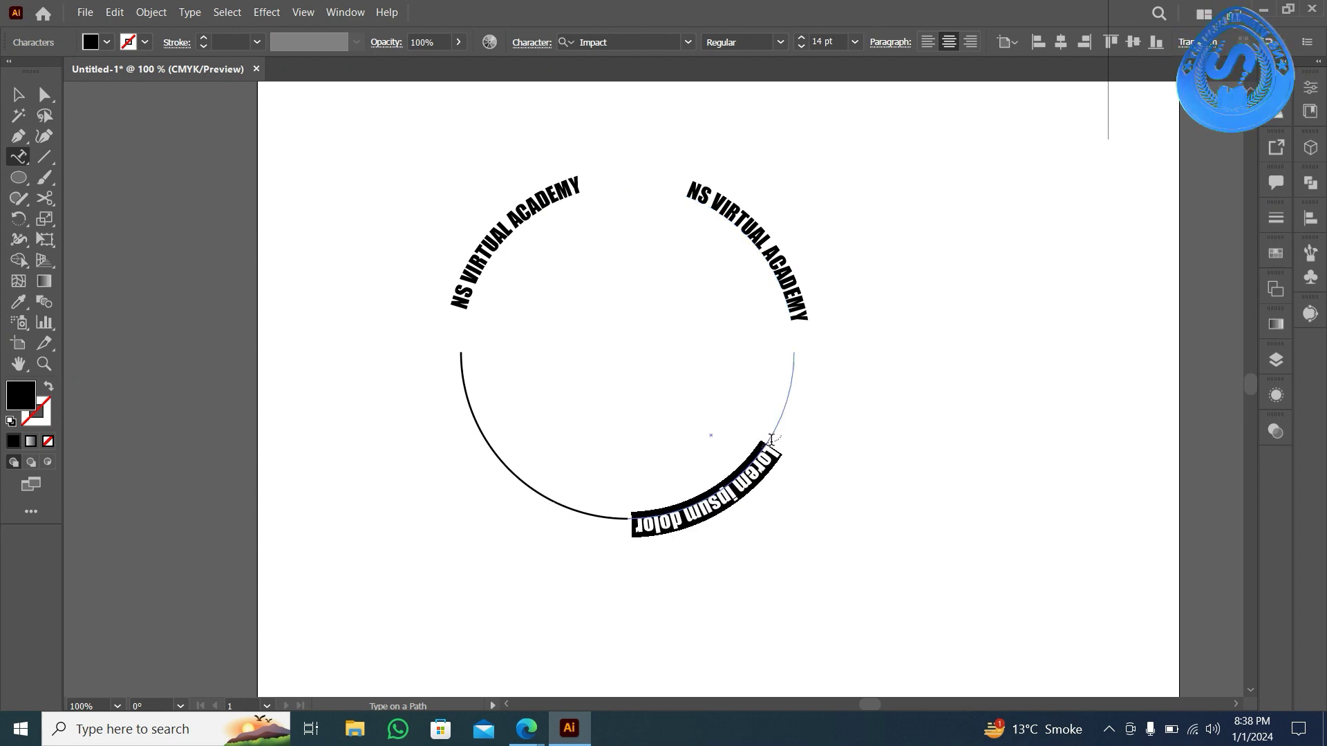
{"action": "type", "text": "NS VIR"}
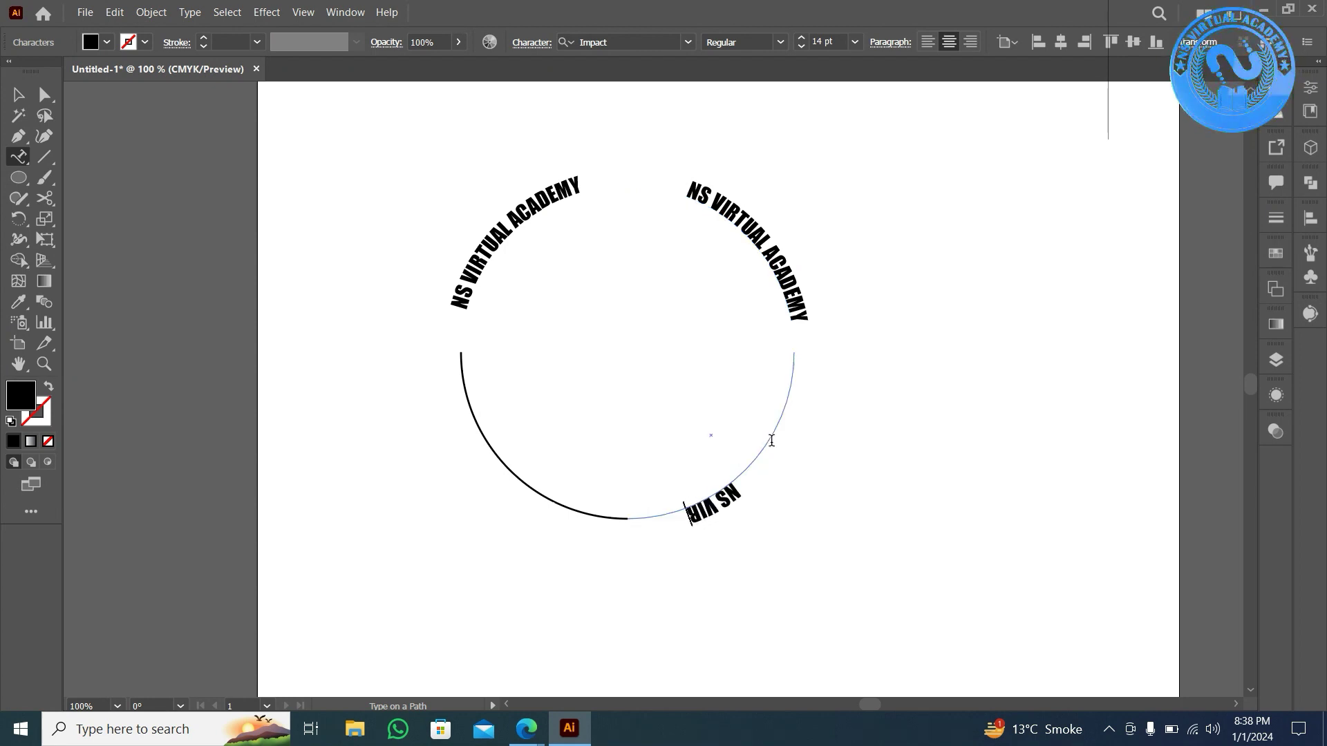
{"action": "type", "text": "TUAL AC"}
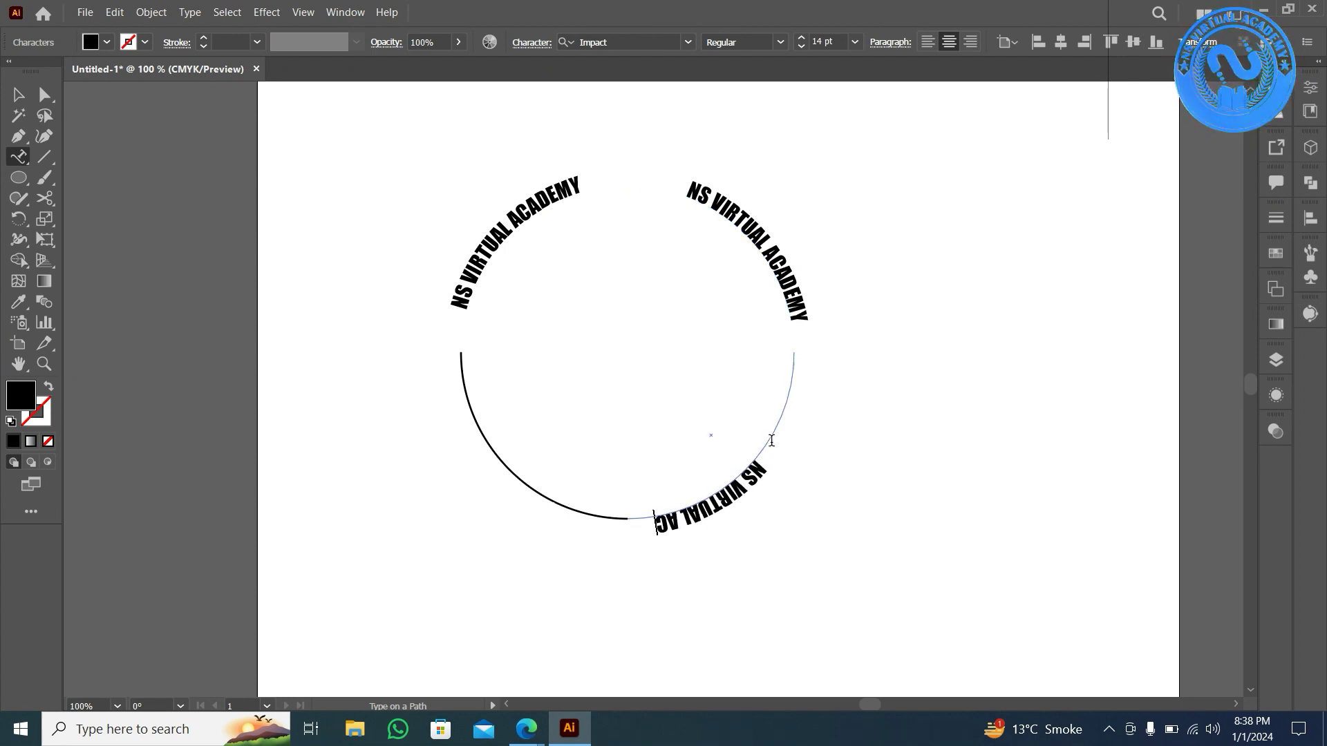
{"action": "type", "text": "ADEMY"}
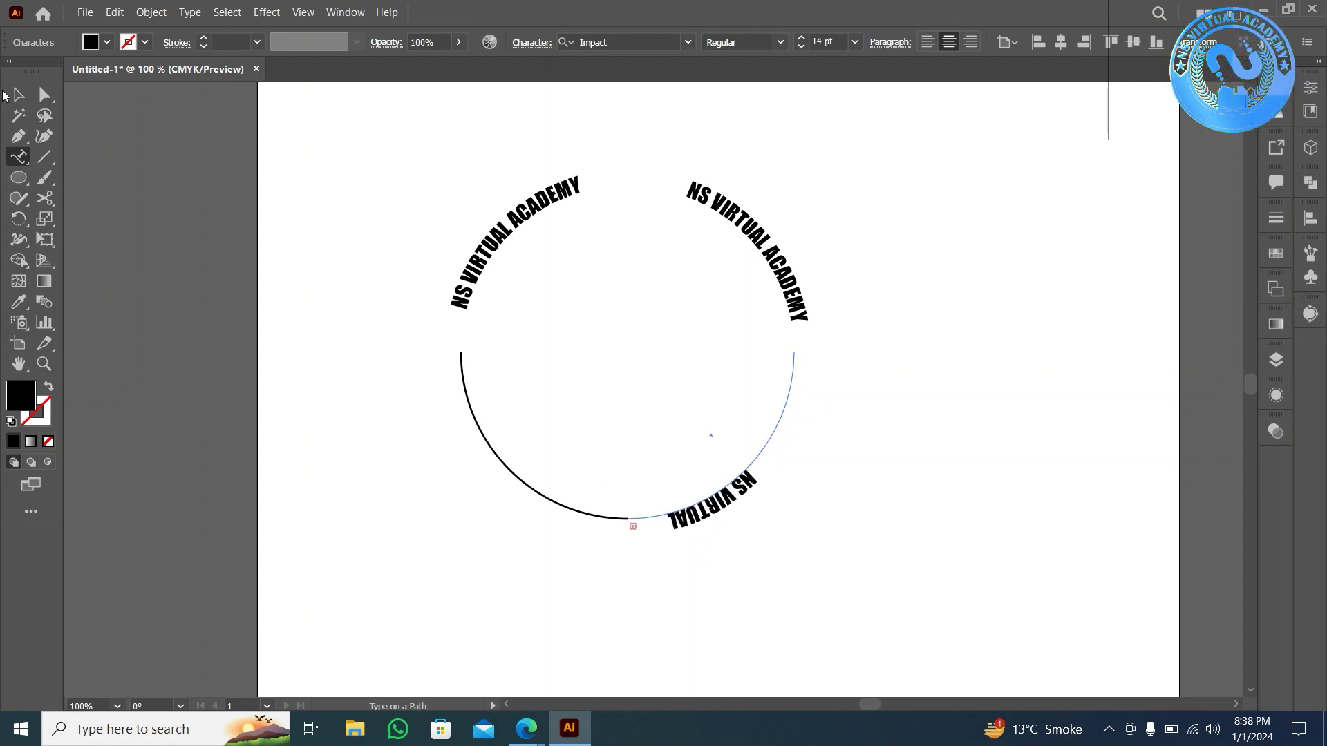
{"action": "left_click", "coordinate": [15, 95]}
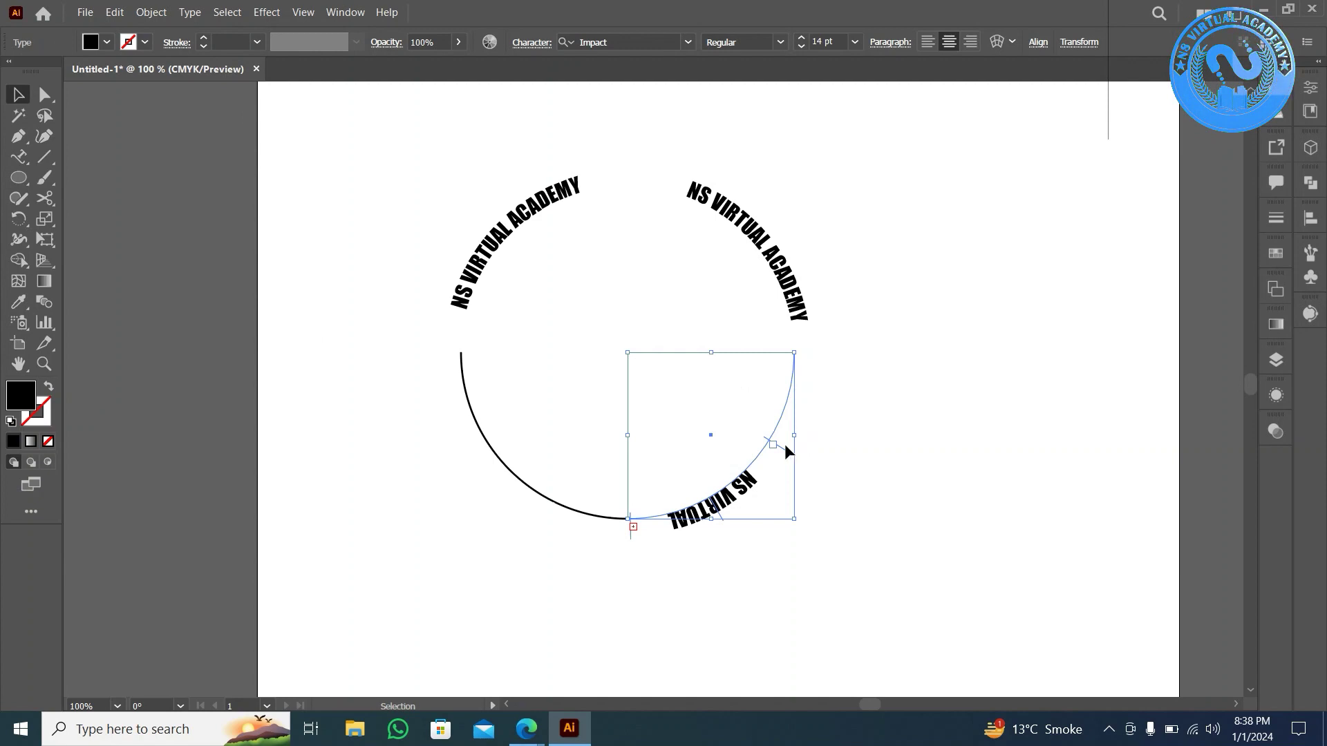
- Slide the lower-right text up the arc, then add 'NS VIRTUAL' along the lower-left arc and flip it
{"action": "left_click_drag", "start_coordinate": [781, 448], "coordinate": [826, 317]}
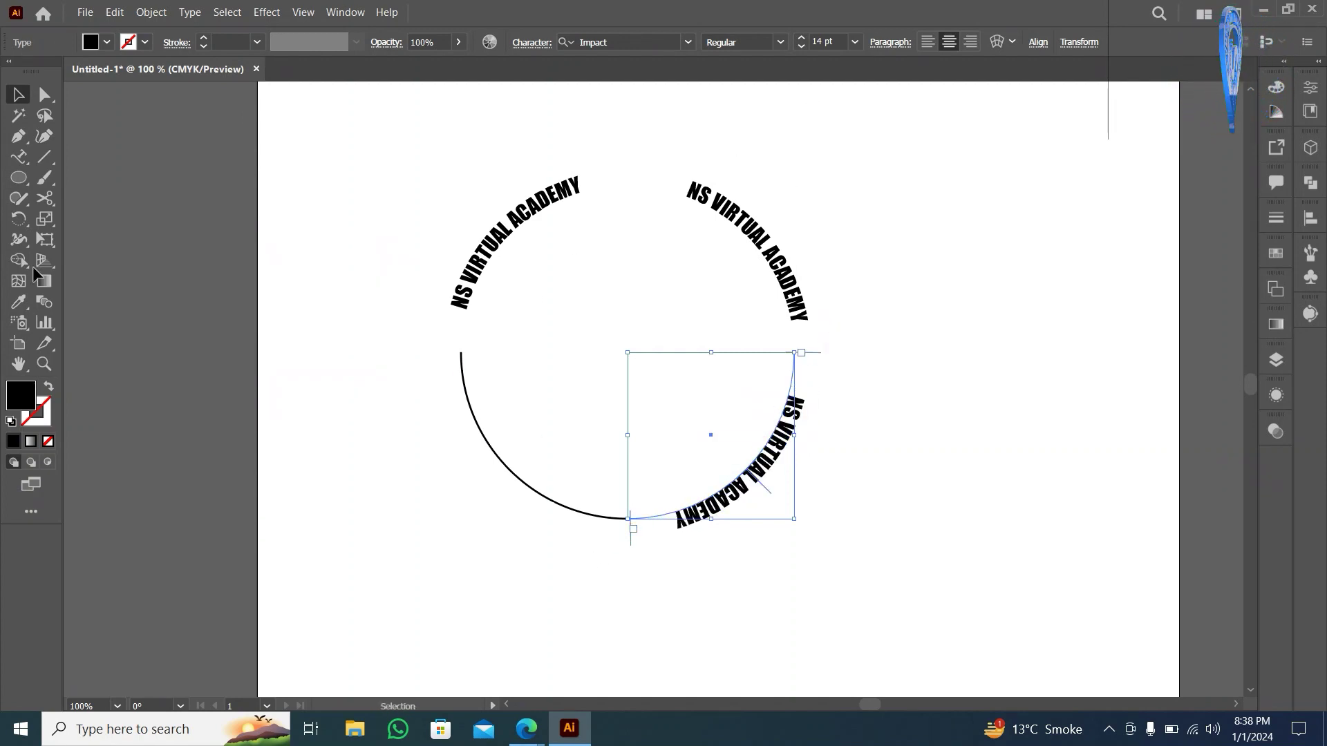
{"action": "left_click", "coordinate": [23, 159]}
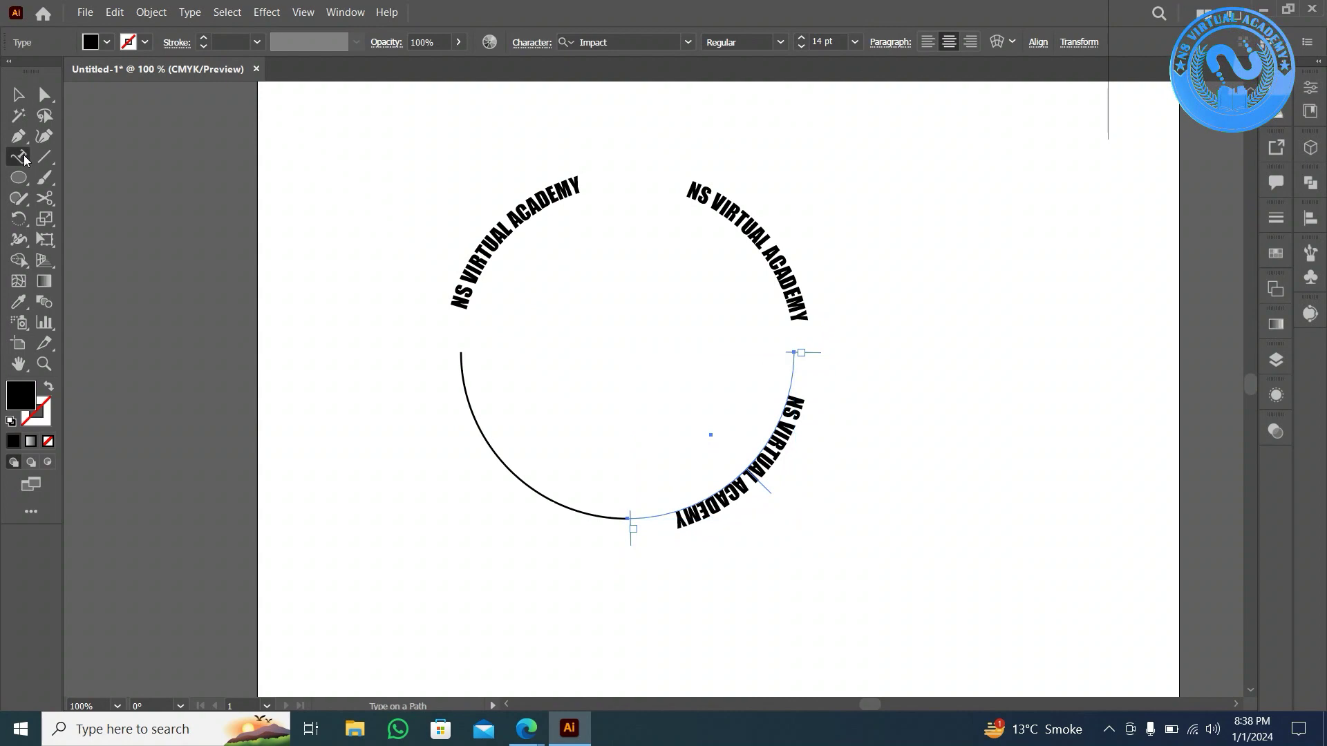
{"action": "left_click", "coordinate": [496, 462]}
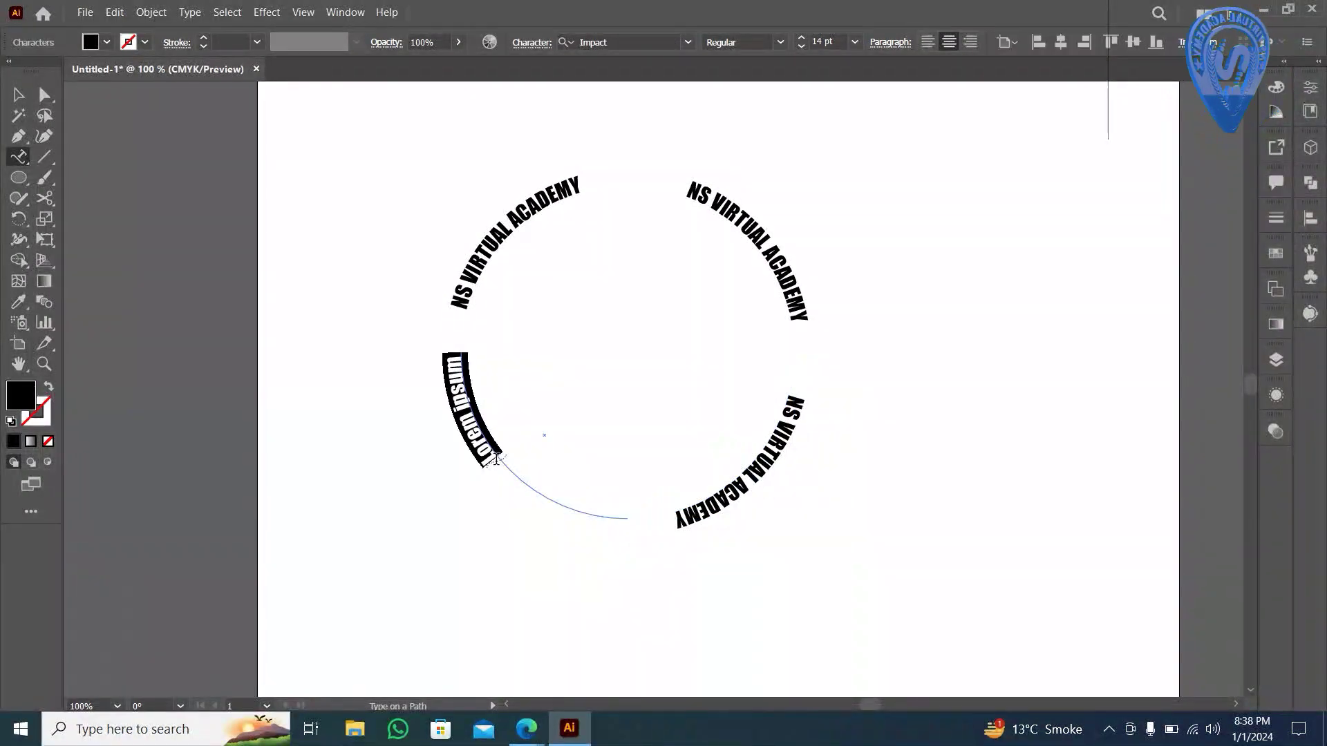
{"action": "type", "text": "NS VIRTUA"}
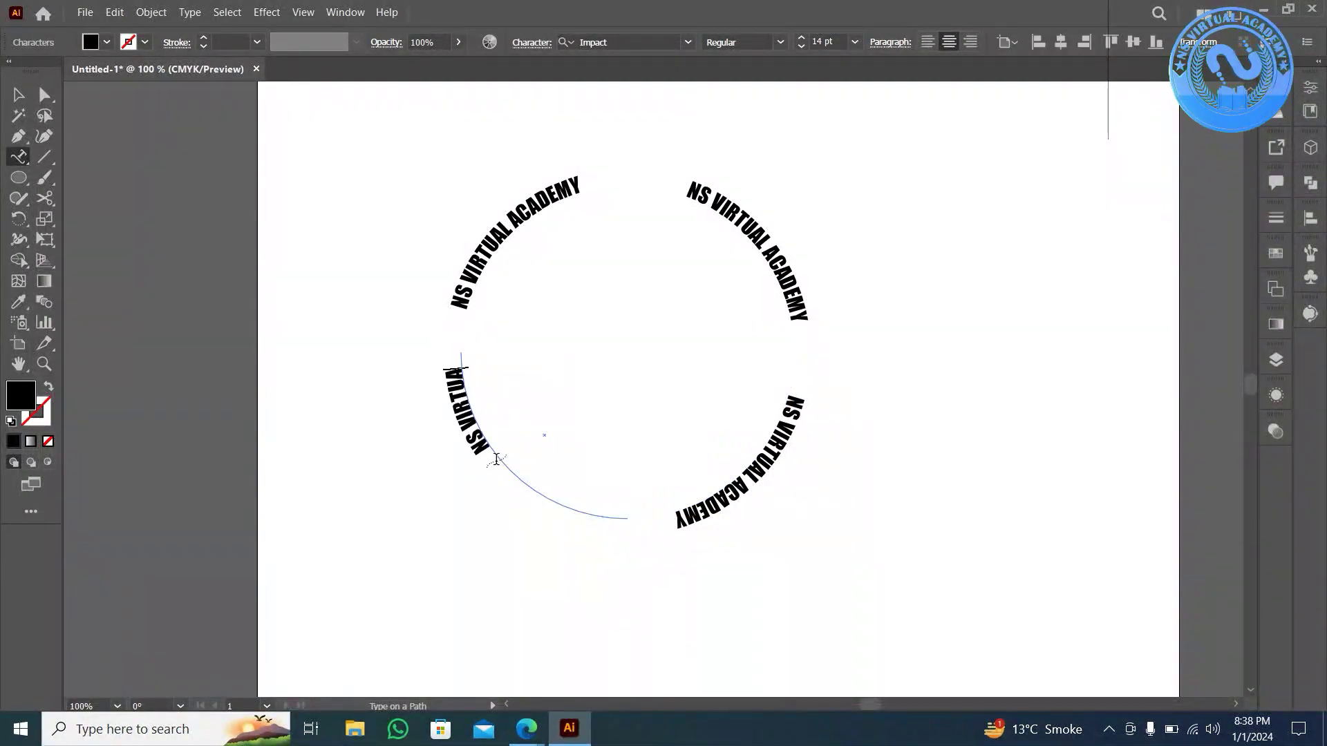
{"action": "type", "text": "L"}
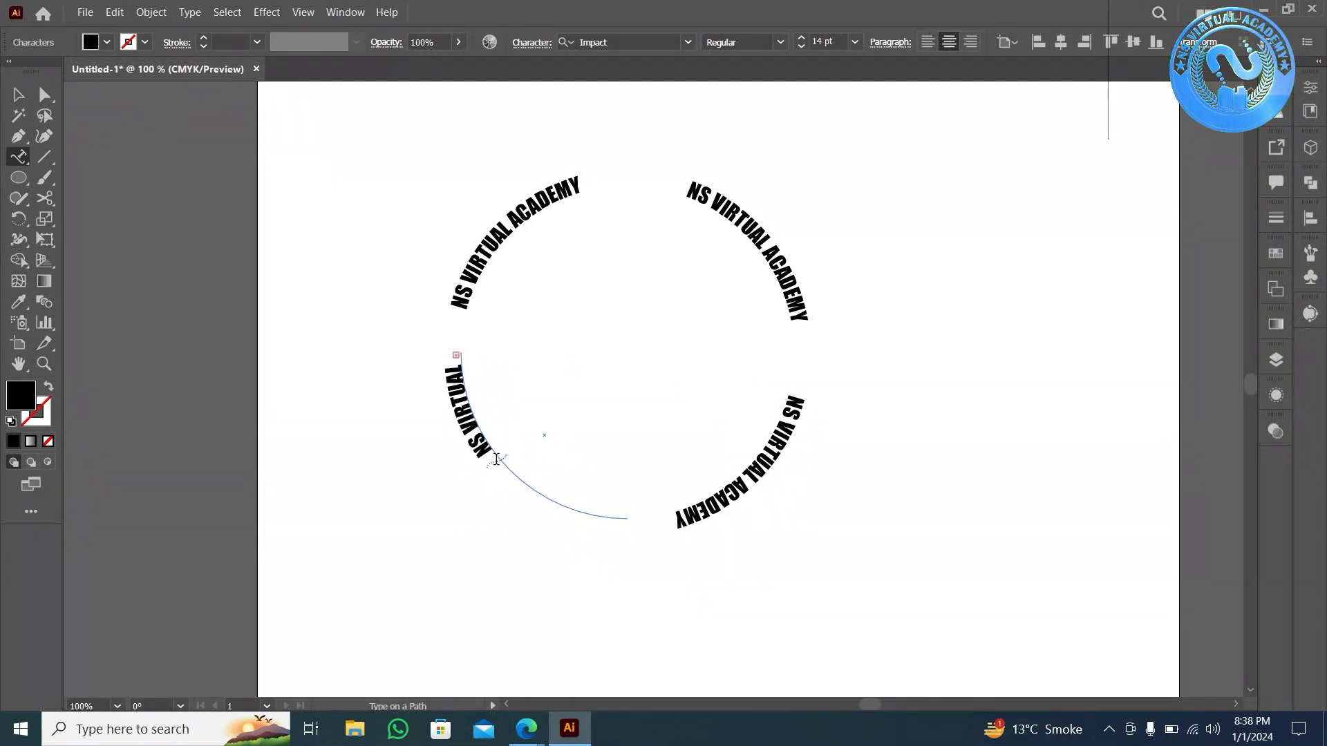
{"action": "key", "text": "Escape"}
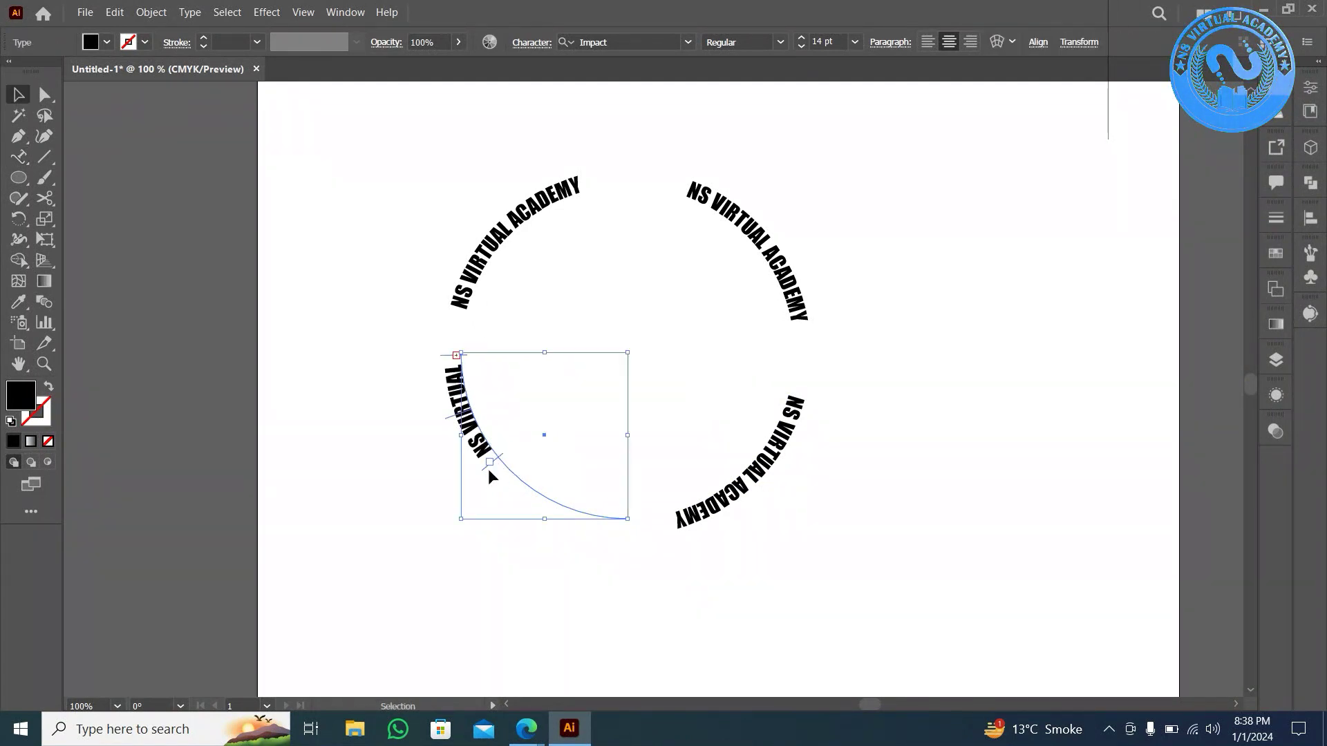
{"action": "left_click_drag", "start_coordinate": [498, 456], "coordinate": [731, 543]}
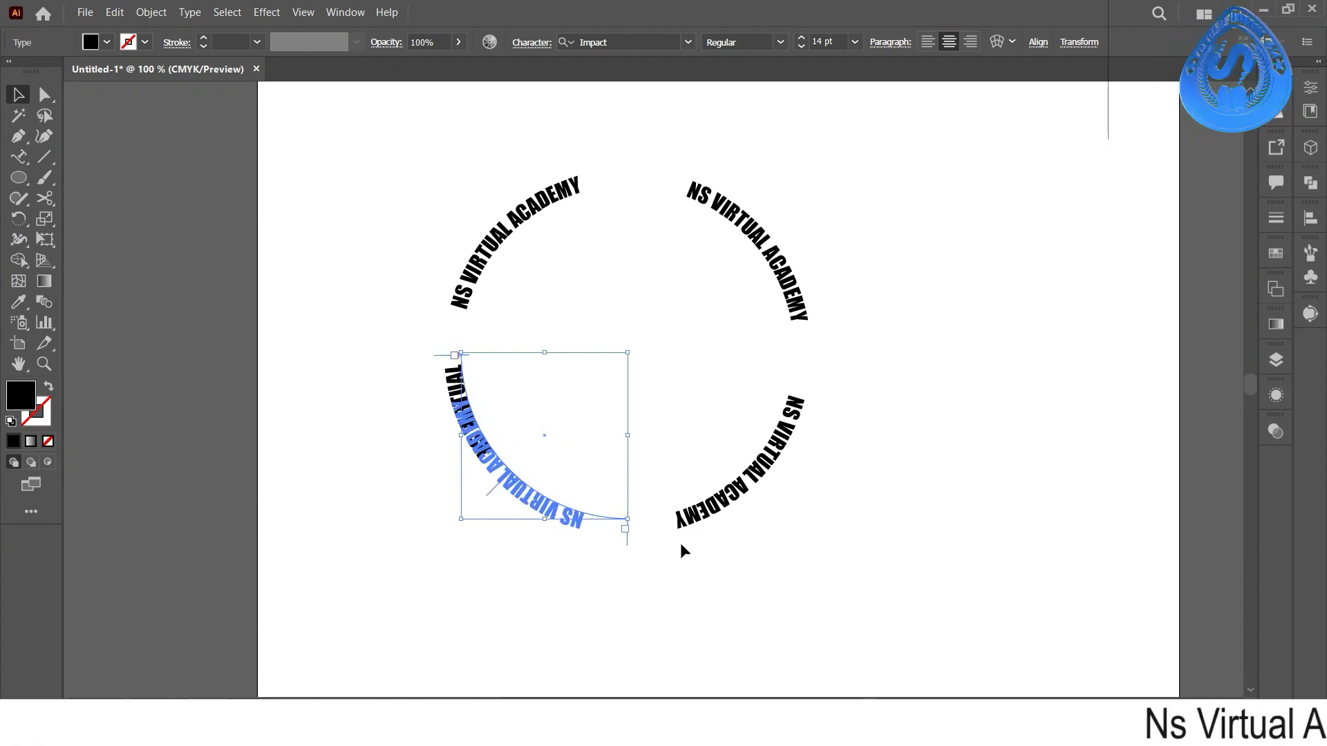
{"action": "left_click", "coordinate": [637, 560]}
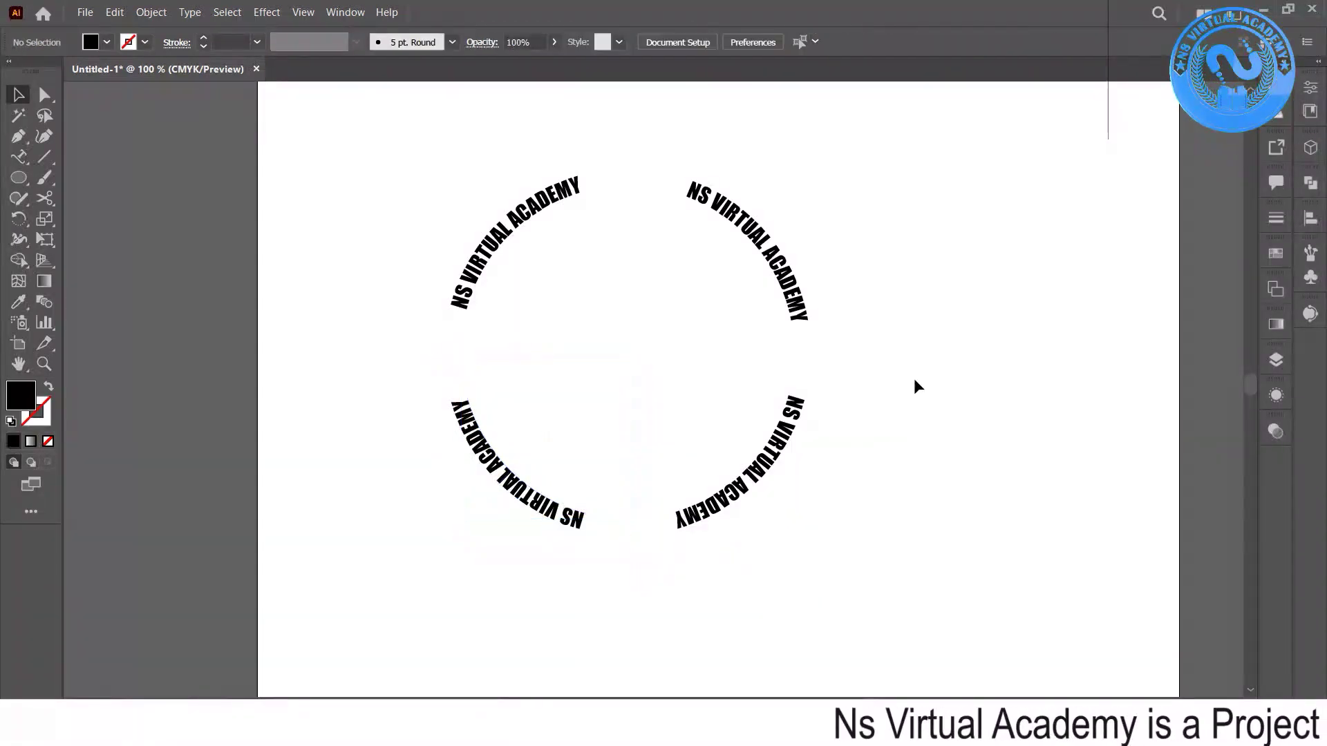
- Colour the top-right and bottom-left arc texts red
{"action": "left_click", "coordinate": [740, 282]}
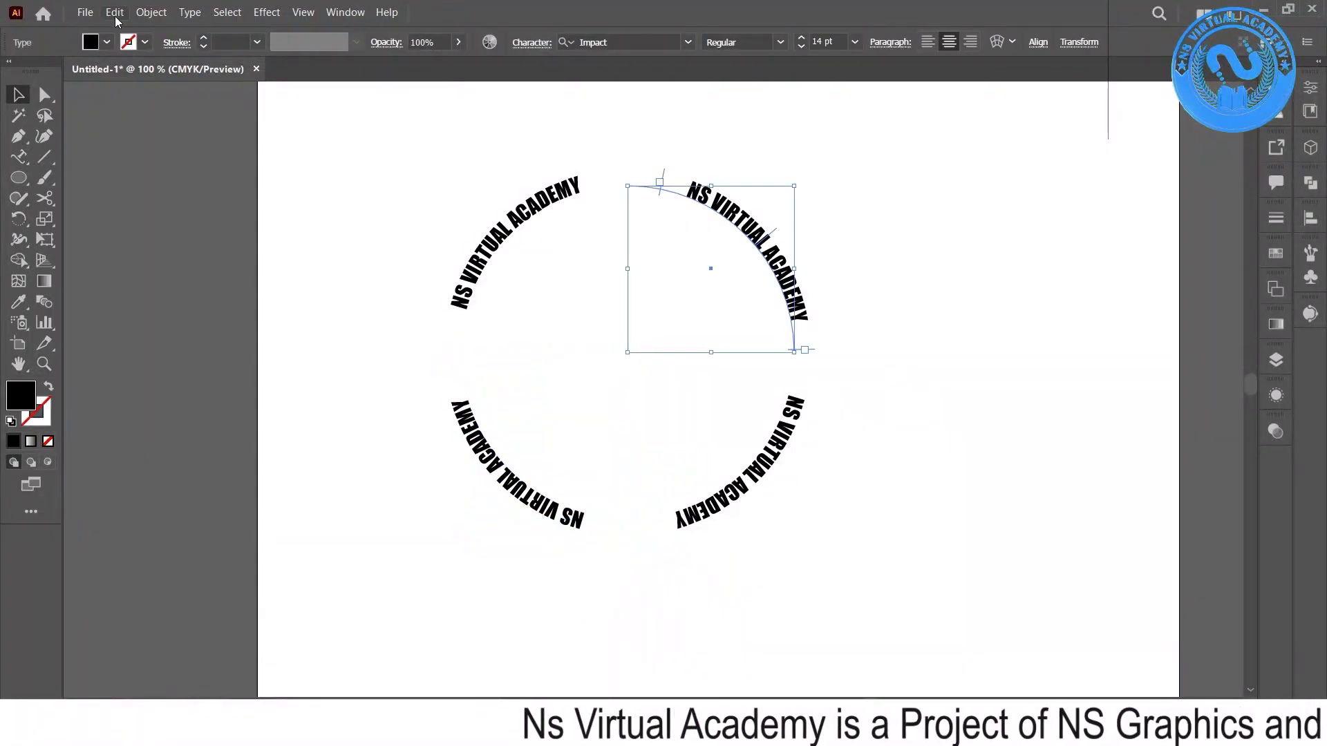
{"action": "left_click", "coordinate": [108, 42]}
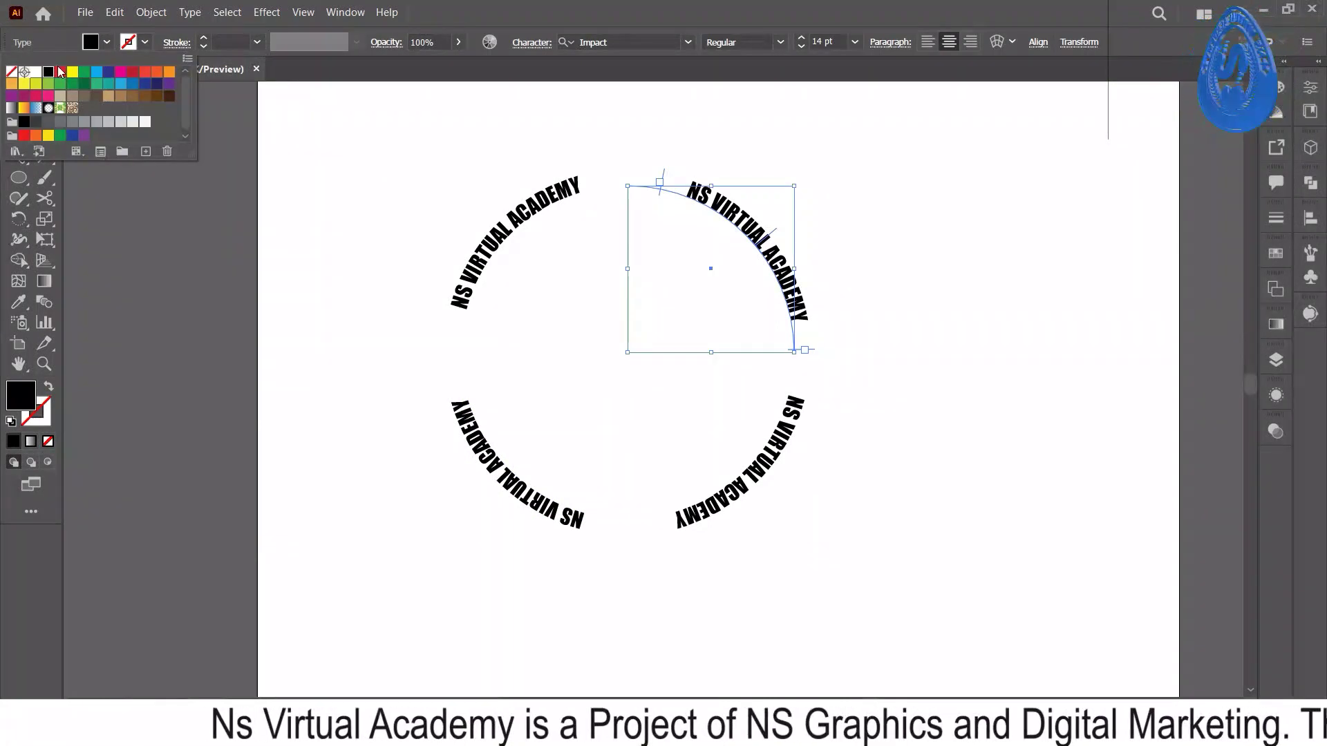
{"action": "left_click", "coordinate": [60, 72]}
{"action": "left_click", "coordinate": [462, 410]}
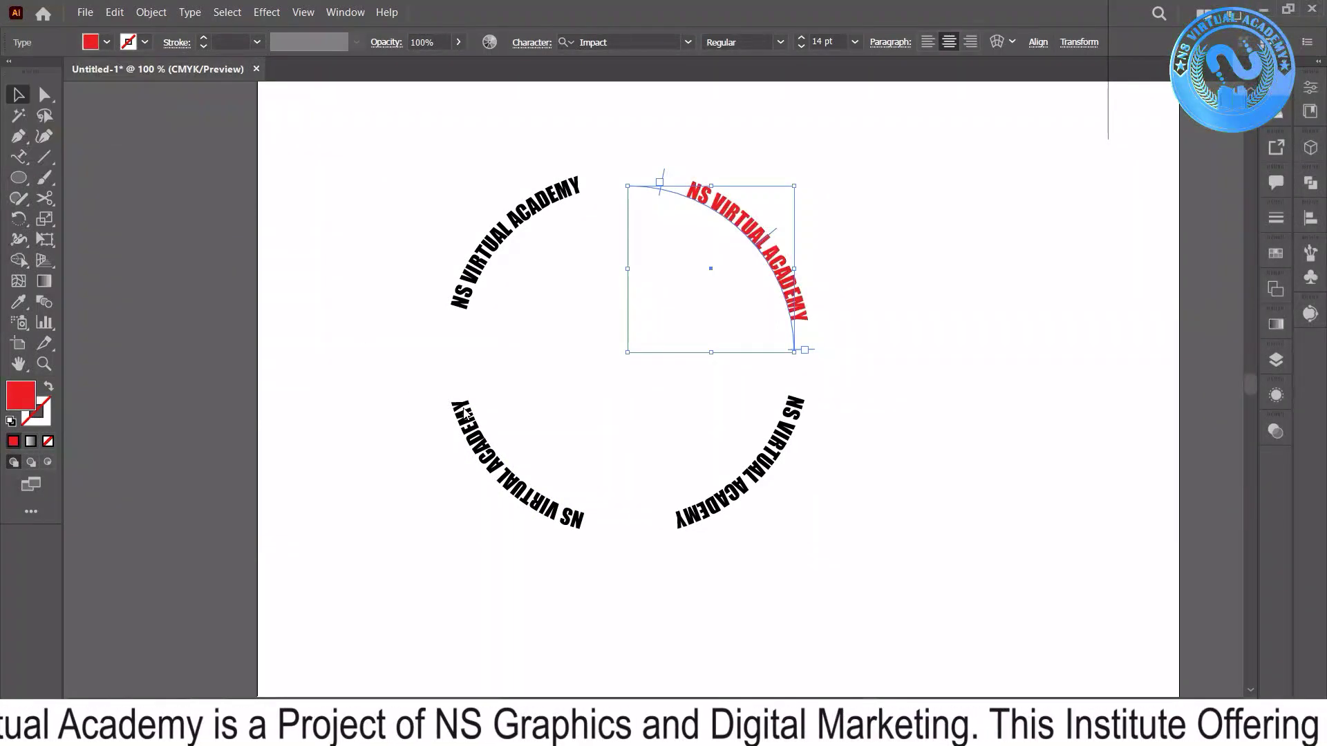
{"action": "left_click", "coordinate": [477, 442]}
{"action": "left_click", "coordinate": [87, 44]}
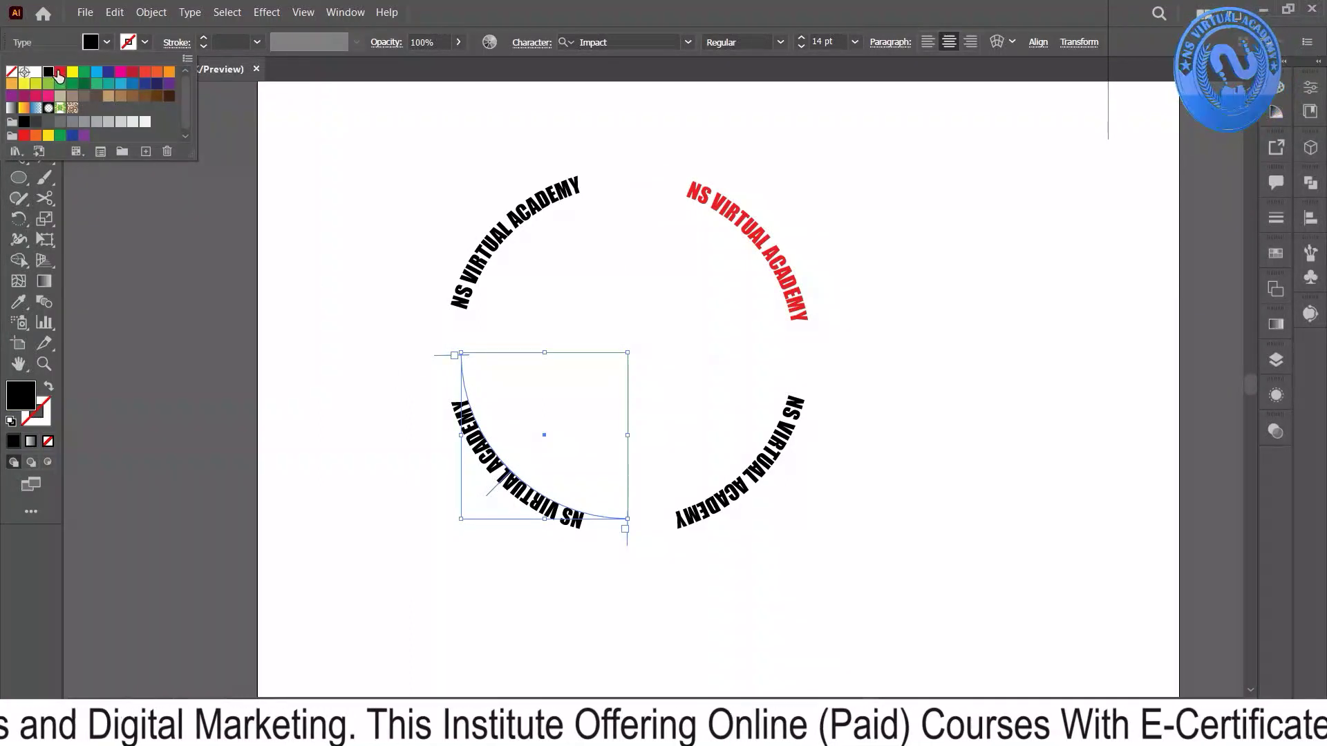
{"action": "left_click", "coordinate": [61, 71]}
{"action": "key", "text": "Escape"}
- Marquee-select all four arc texts and group them with Ctrl+G
{"action": "left_click", "coordinate": [425, 181]}
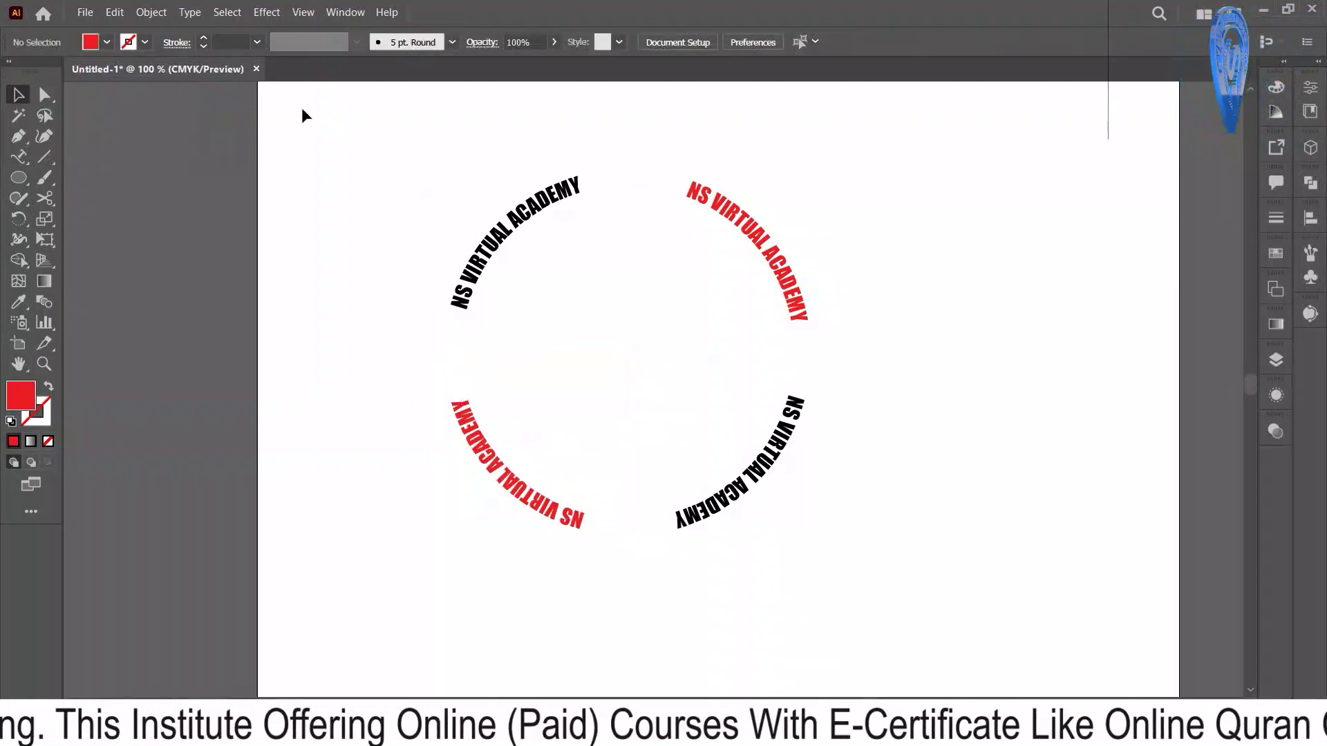
{"action": "left_click_drag", "start_coordinate": [381, 117], "coordinate": [910, 557]}
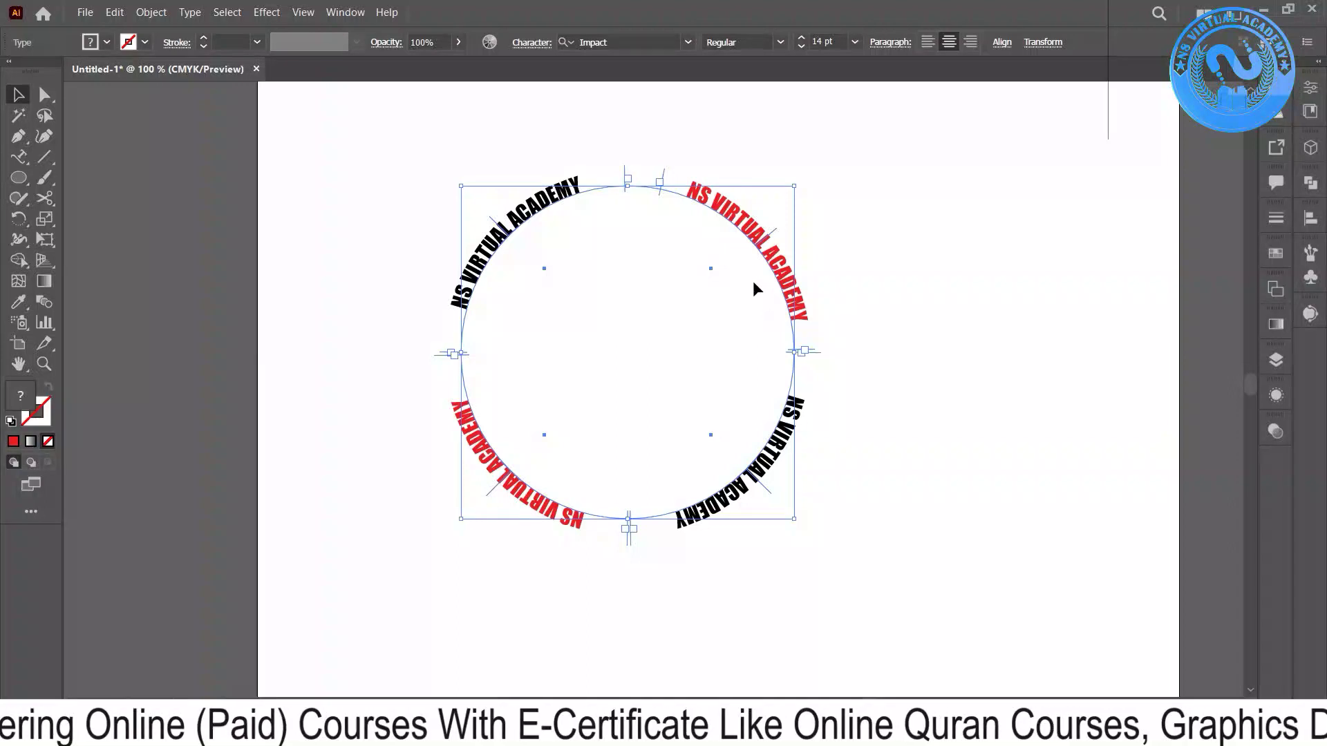
{"action": "key", "text": "ctrl+g"}
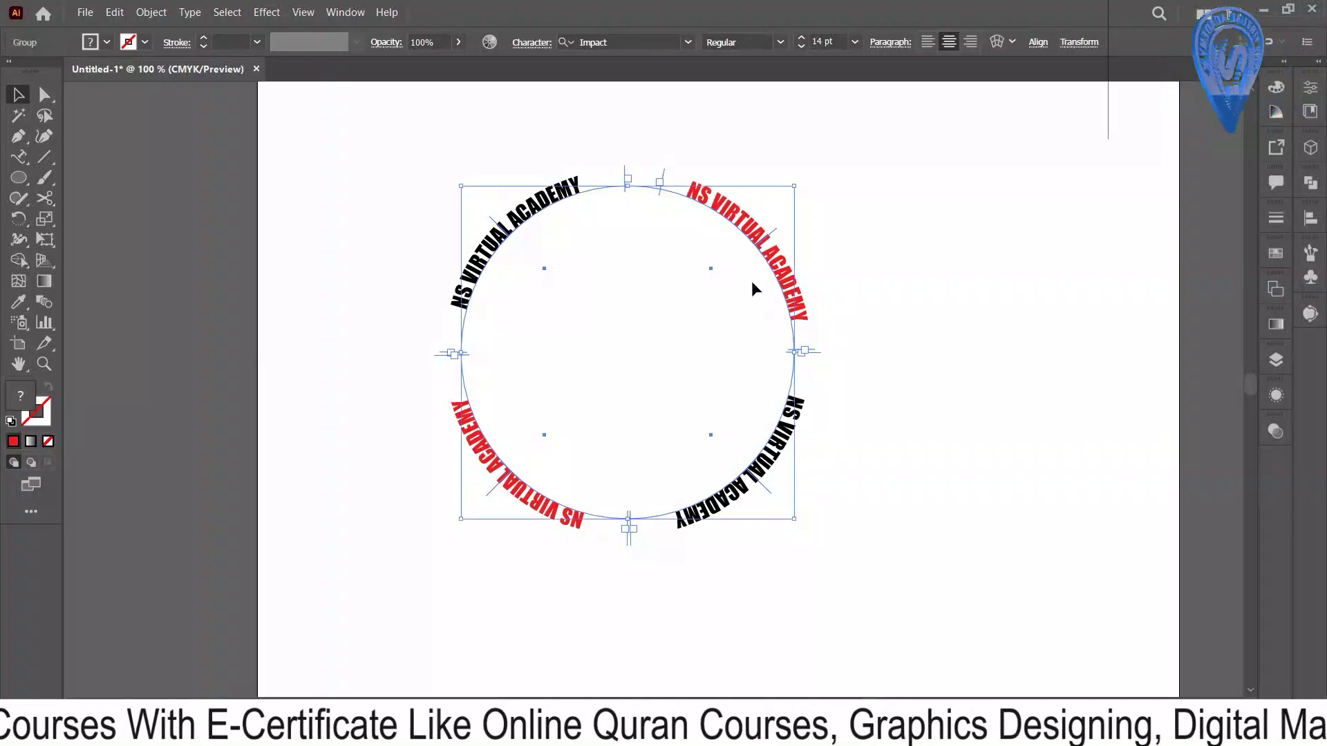
{"action": "right_click", "coordinate": [752, 281]}
{"action": "mouse_move", "coordinate": [796, 467]}
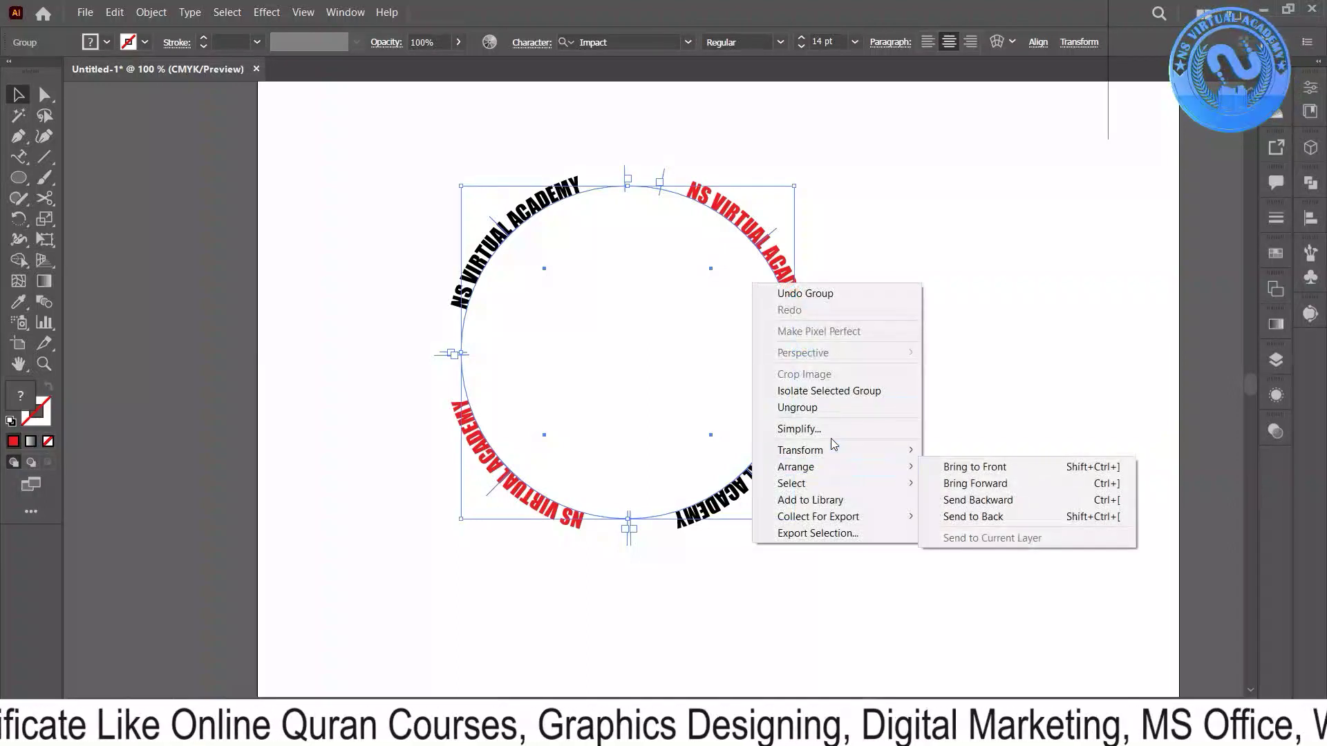
{"action": "left_click", "coordinate": [1003, 561]}
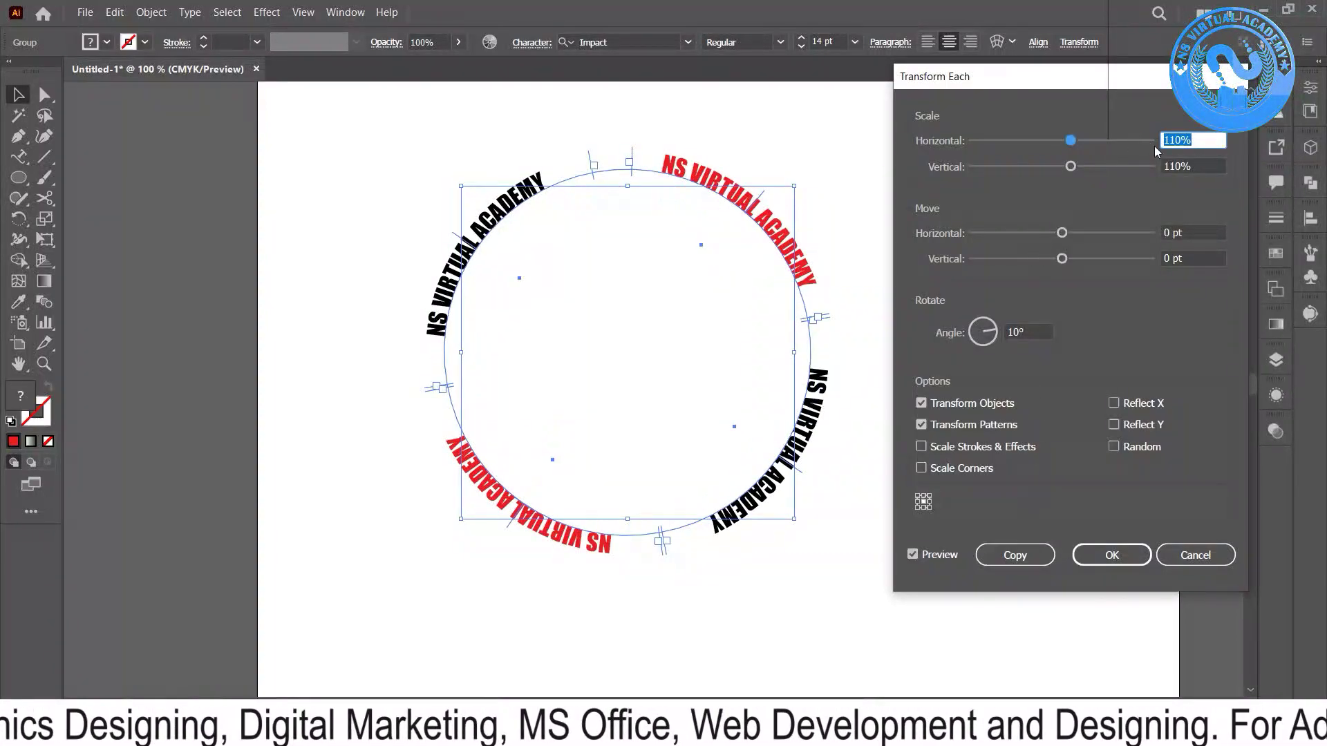
{"action": "key", "text": "Down"}
{"action": "key", "text": "Down"}
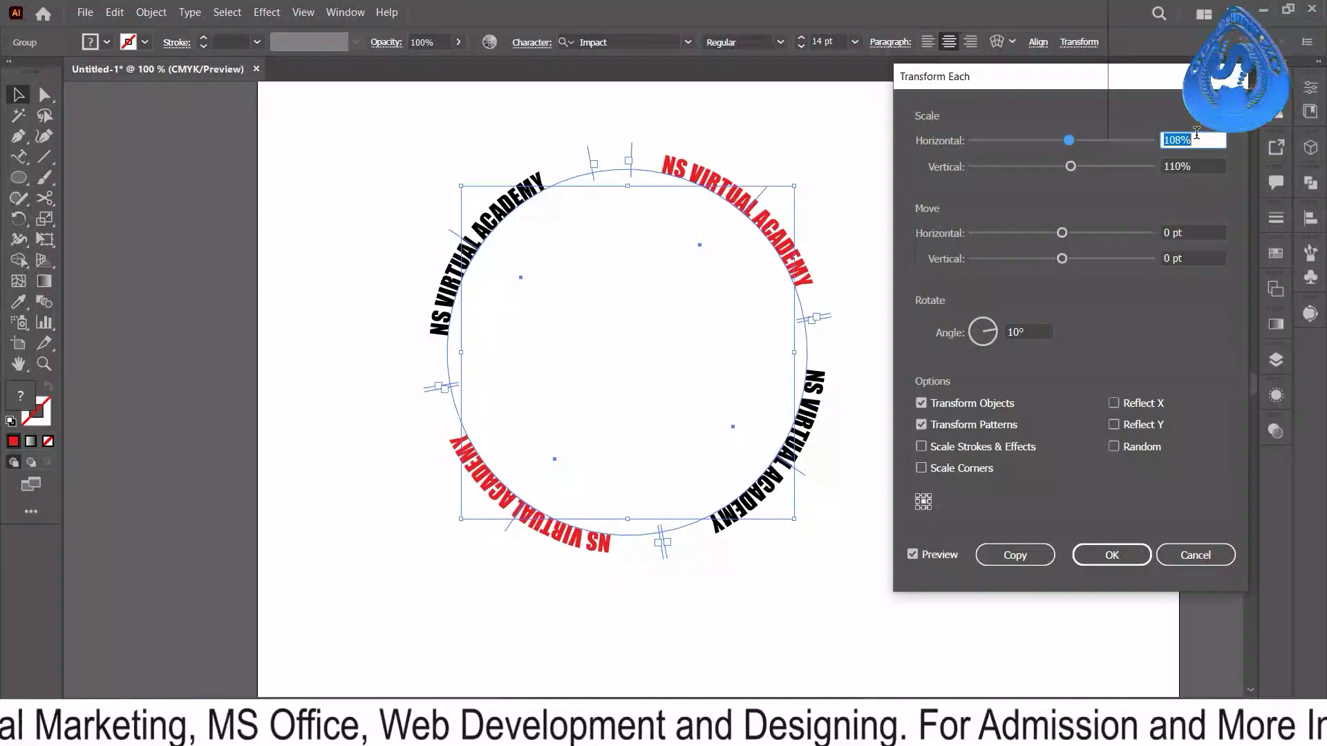
{"action": "key", "text": "Down"}
{"action": "key", "text": "Down"}
{"action": "key", "text": "Down"}
{"action": "key", "text": "Down"}
{"action": "key", "text": "Down"}
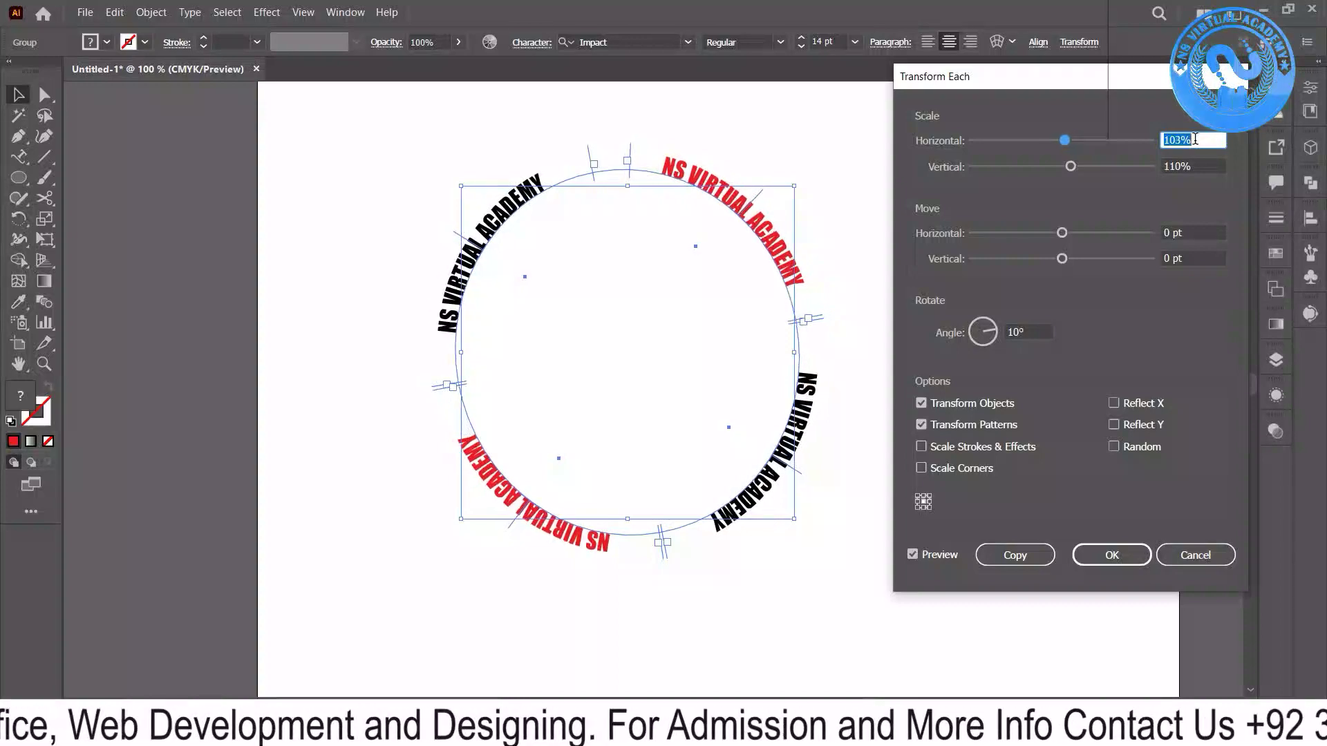
{"action": "key", "text": "Down"}
{"action": "key", "text": "Down"}
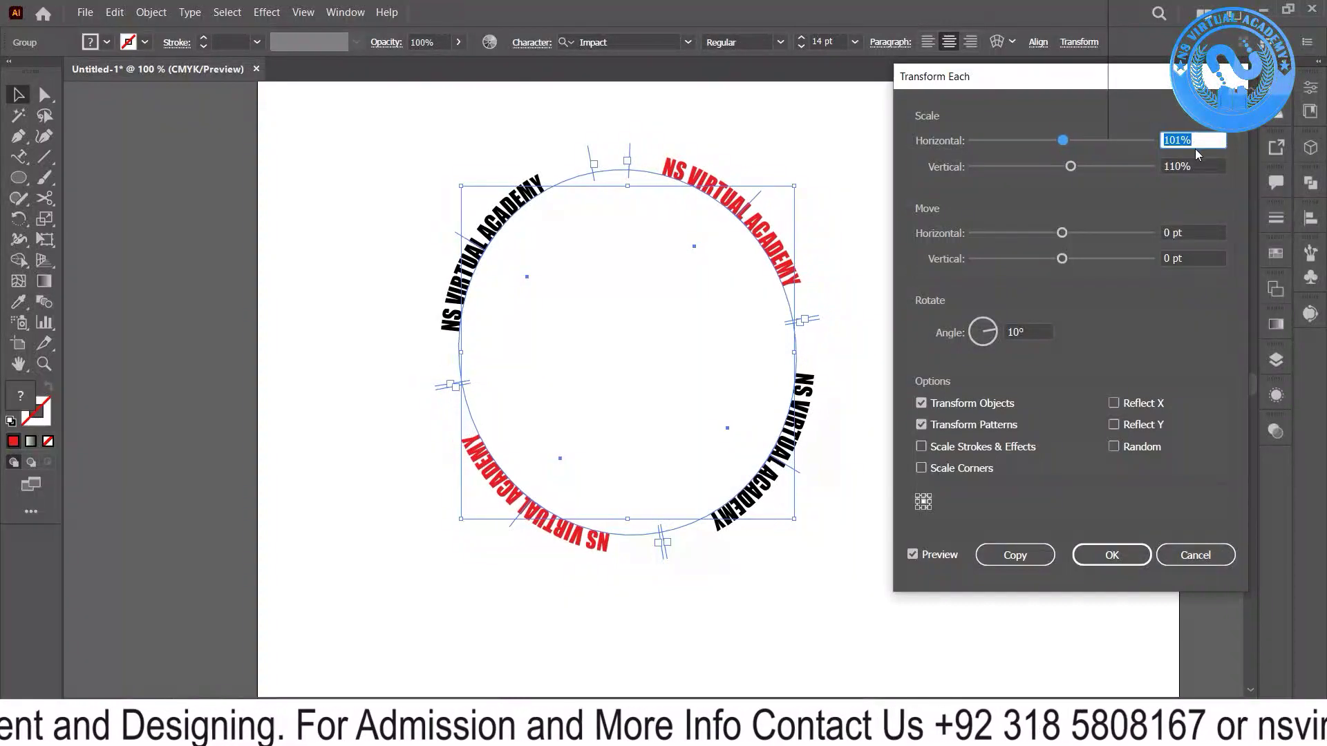
{"action": "key", "text": "Down"}
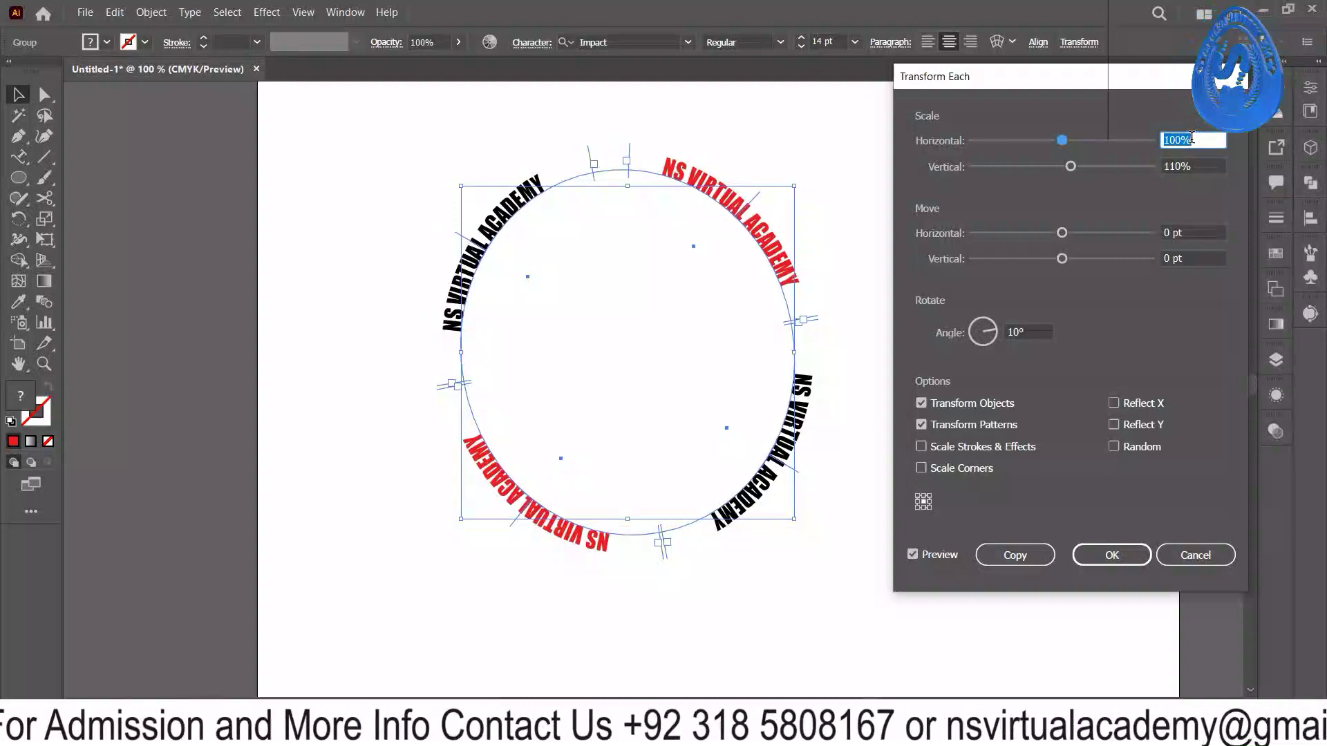
{"action": "left_click", "coordinate": [1193, 165]}
{"action": "key", "text": "Down"}
{"action": "key", "text": "Down"}
{"action": "key", "text": "Down"}
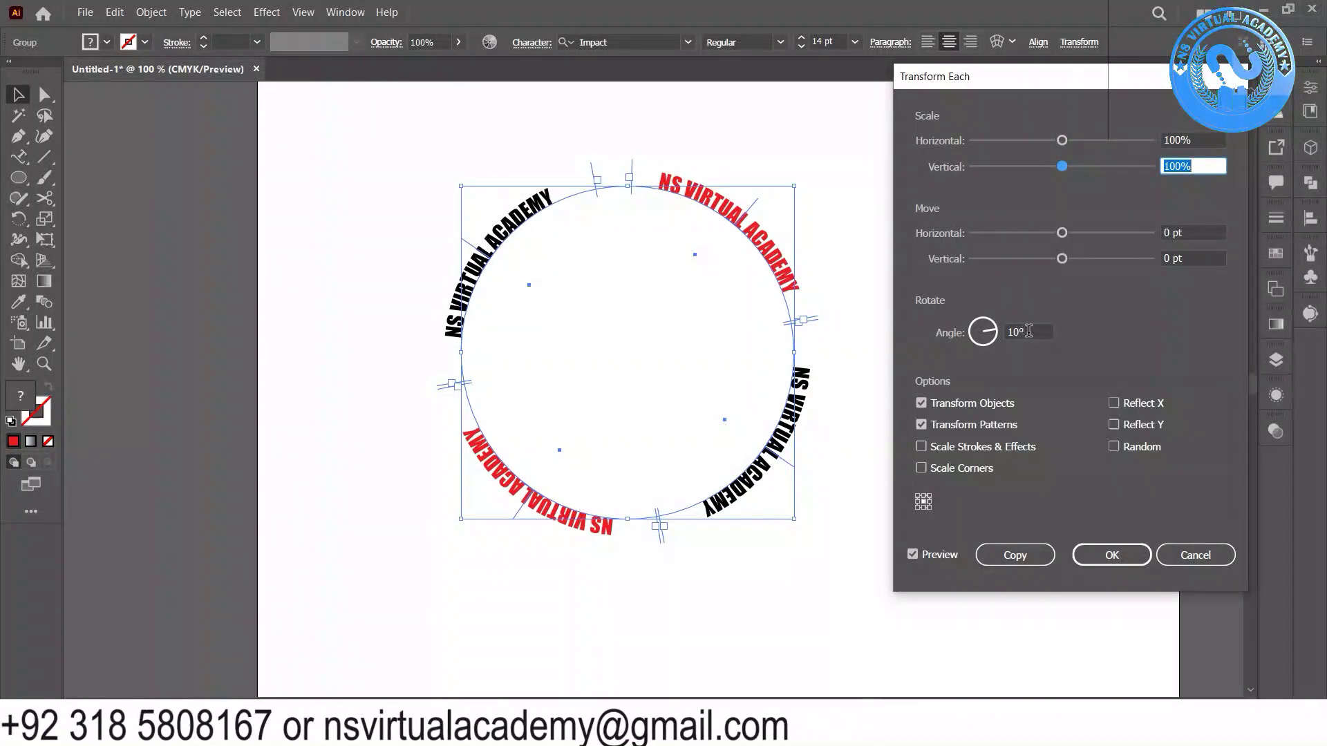
{"action": "left_click", "coordinate": [1028, 332]}
{"action": "key", "text": "Down"}
{"action": "key", "text": "Down"}
{"action": "key", "text": "Down"}
{"action": "key", "text": "Down"}
{"action": "key", "text": "Down"}
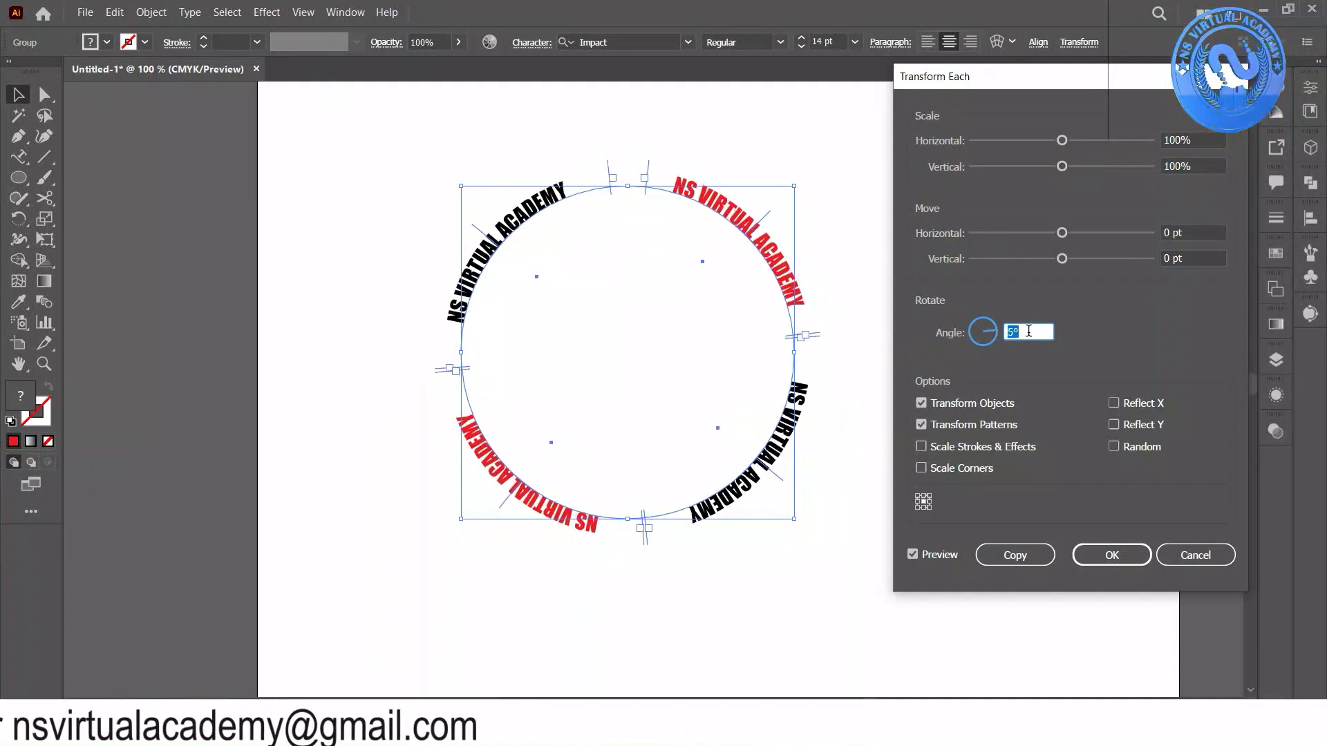
{"action": "key", "text": "Down"}
{"action": "key", "text": "Down"}
{"action": "key", "text": "Down"}
{"action": "key", "text": "Down"}
{"action": "key", "text": "Down"}
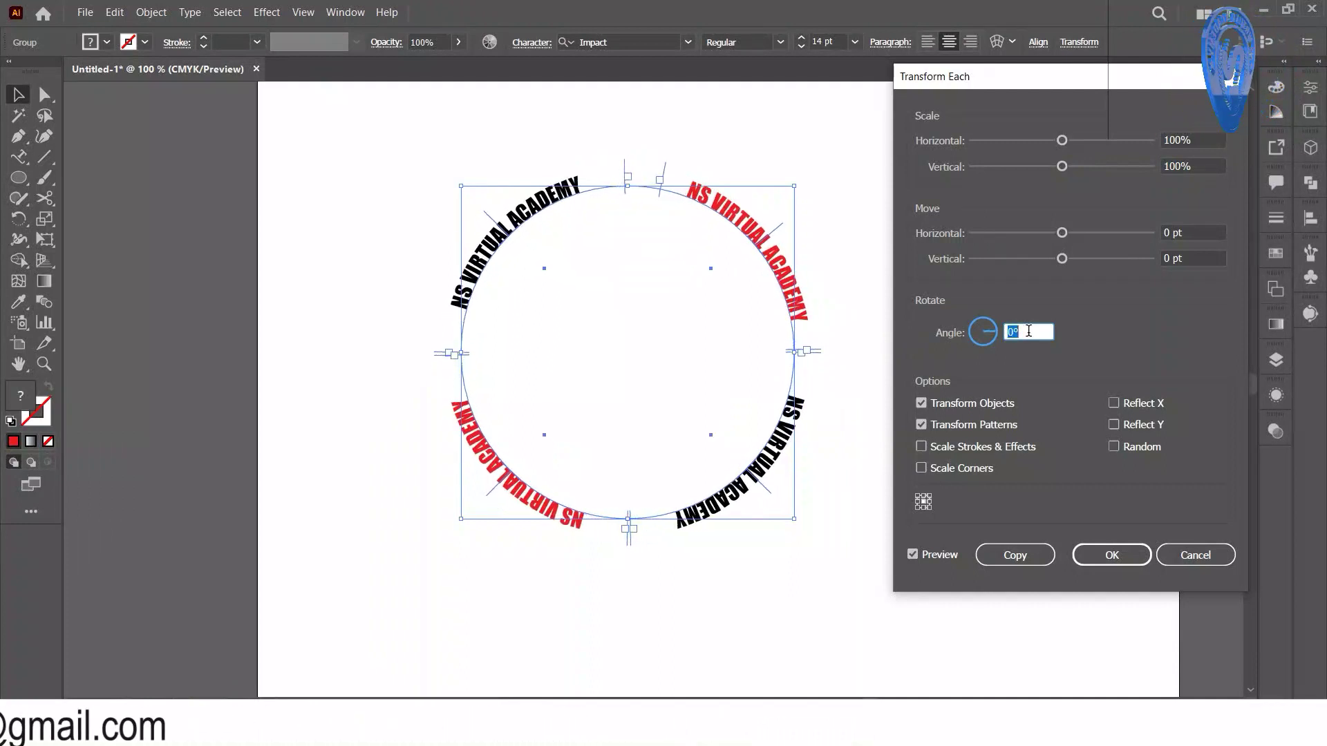
{"action": "left_click", "coordinate": [1005, 557]}
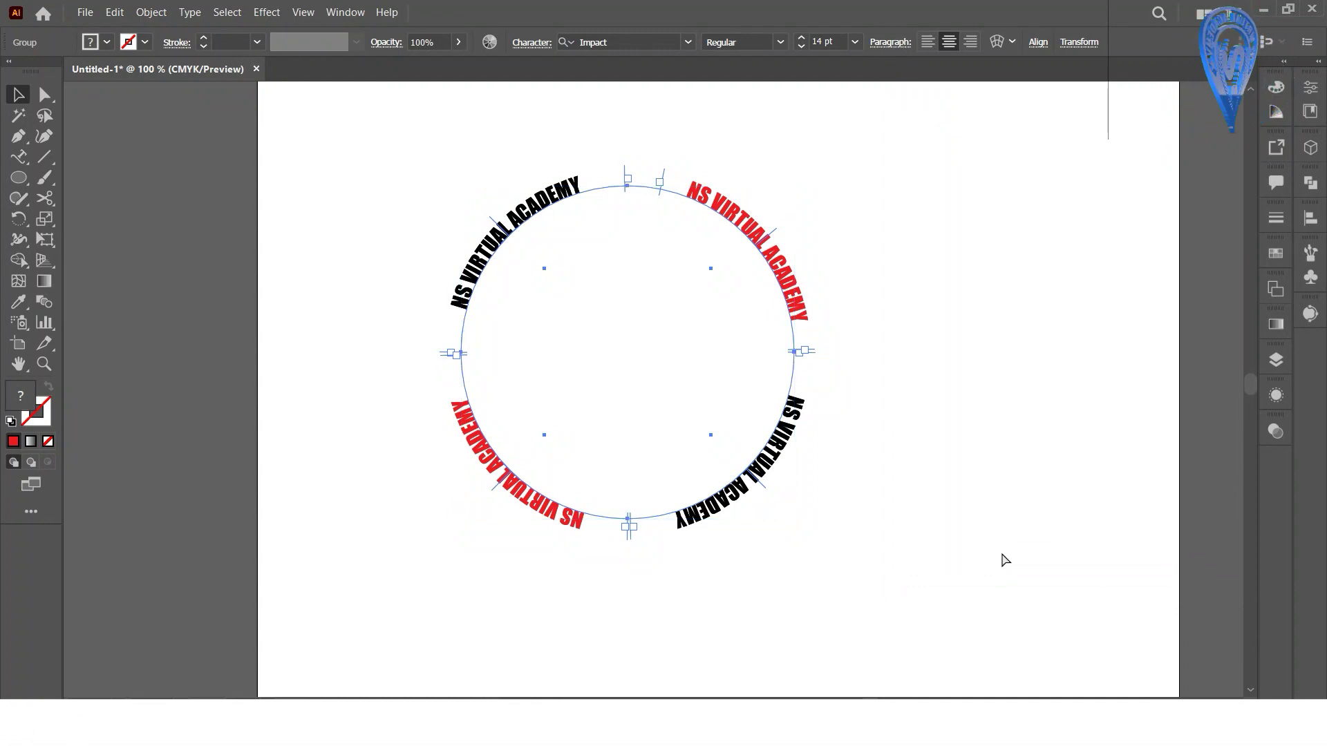
- Open Transform Each for the grouped ring text and set horizontal scale to 110%
{"action": "right_click", "coordinate": [728, 215]}
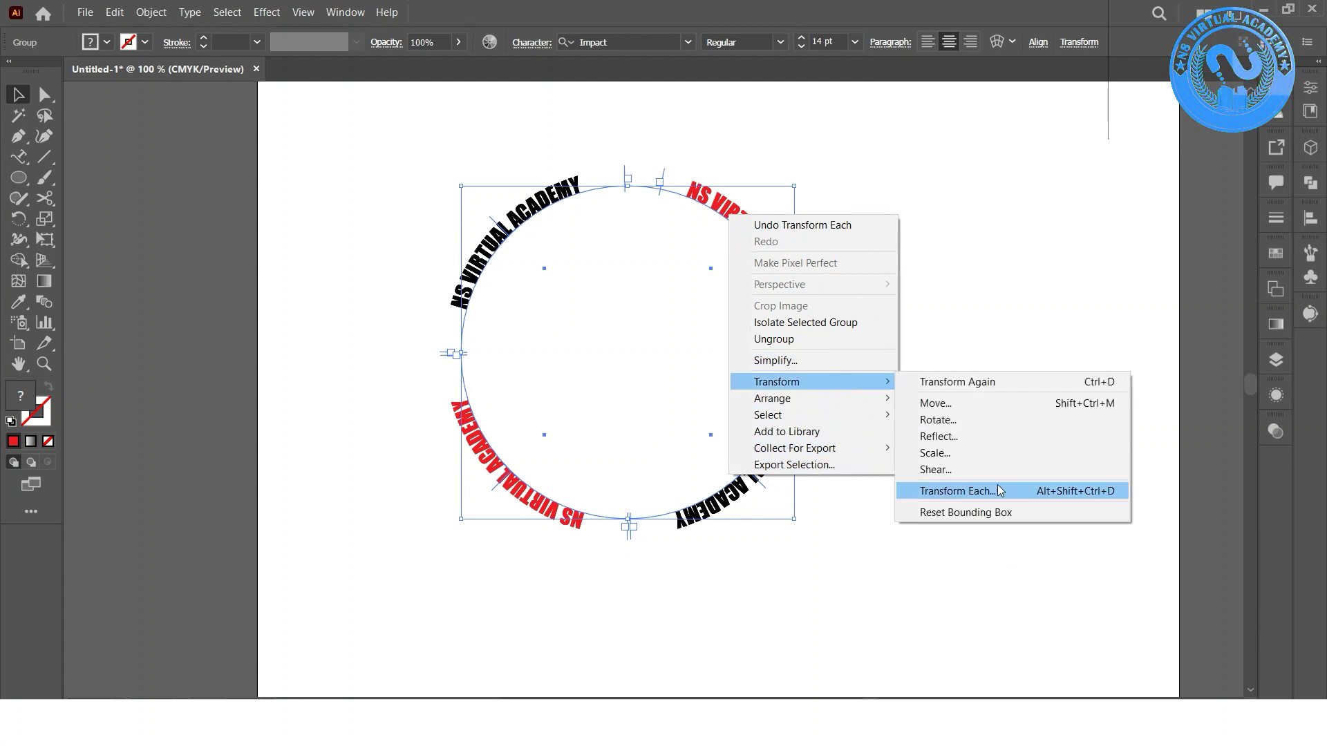
{"action": "mouse_move", "coordinate": [777, 382]}
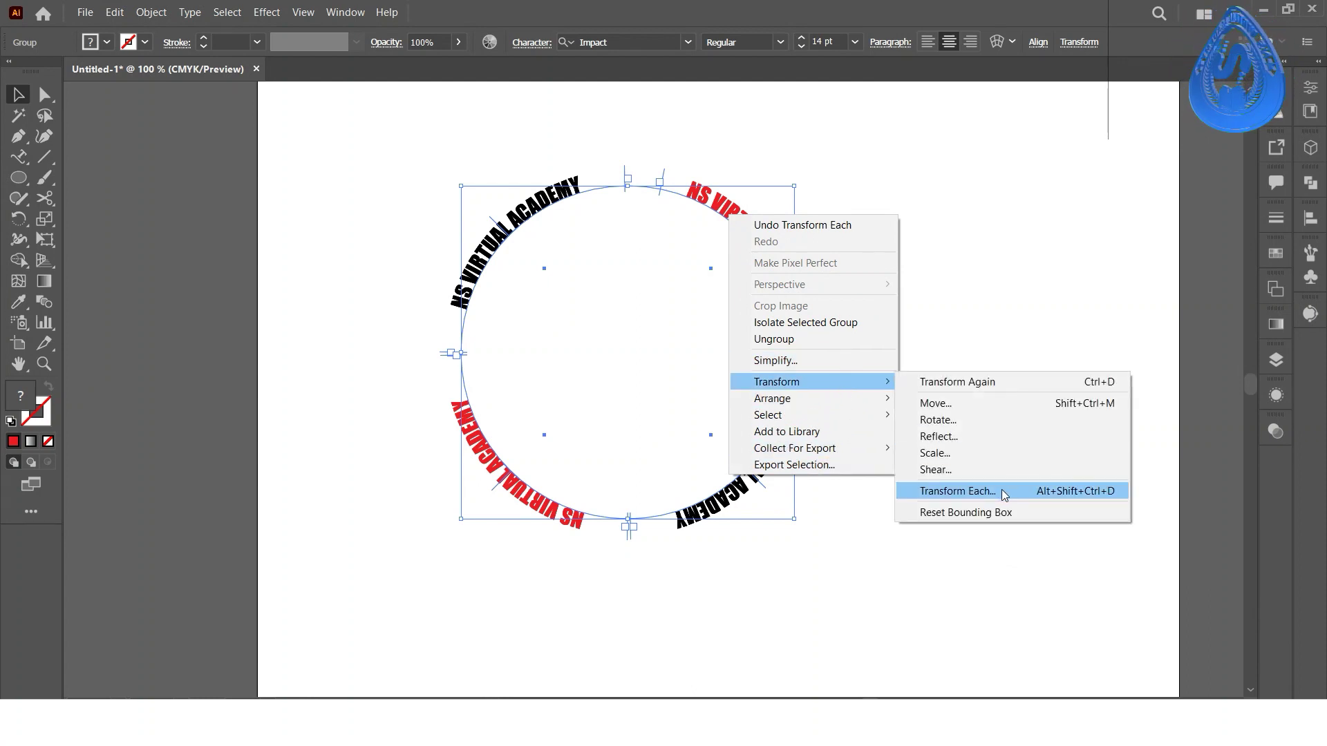
{"action": "left_click", "coordinate": [1004, 495]}
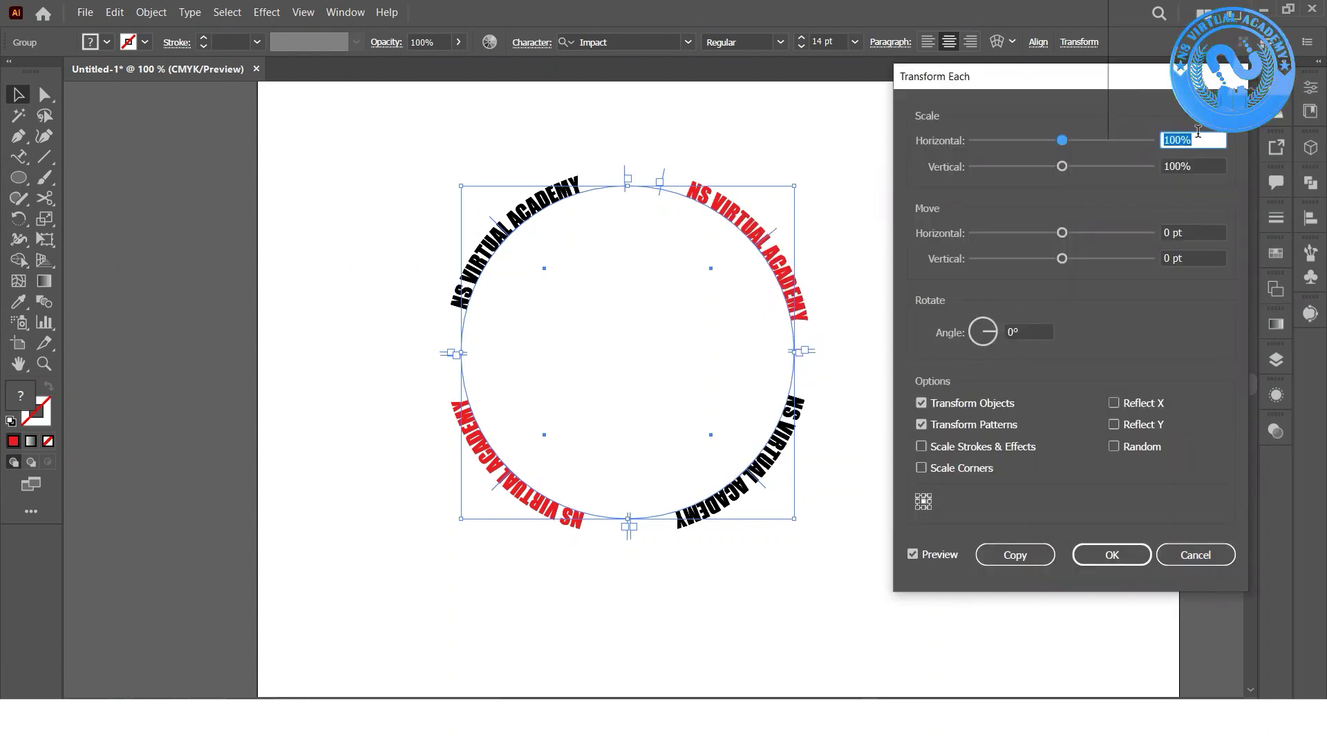
{"action": "key", "text": "Up"}
{"action": "key", "text": "Up"}
{"action": "key", "text": "Up"}
{"action": "key", "text": "Up"}
{"action": "key", "text": "Up"}
{"action": "key", "text": "Up"}
{"action": "key", "text": "Up"}
{"action": "key", "text": "Up"}
{"action": "key", "text": "Up"}
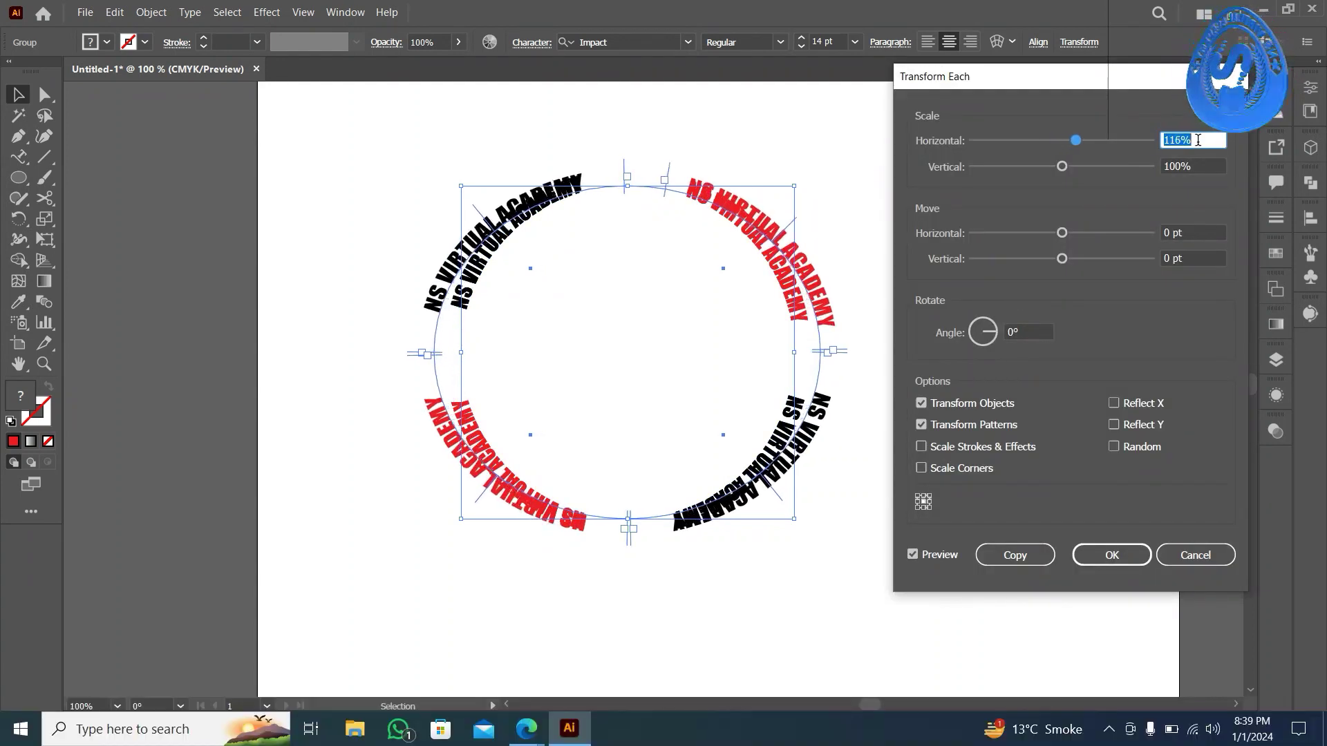
{"action": "key", "text": "Up"}
{"action": "key", "text": "Up"}
{"action": "key", "text": "Up"}
{"action": "key", "text": "Down"}
{"action": "key", "text": "Down"}
{"action": "key", "text": "Down"}
{"action": "key", "text": "Down"}
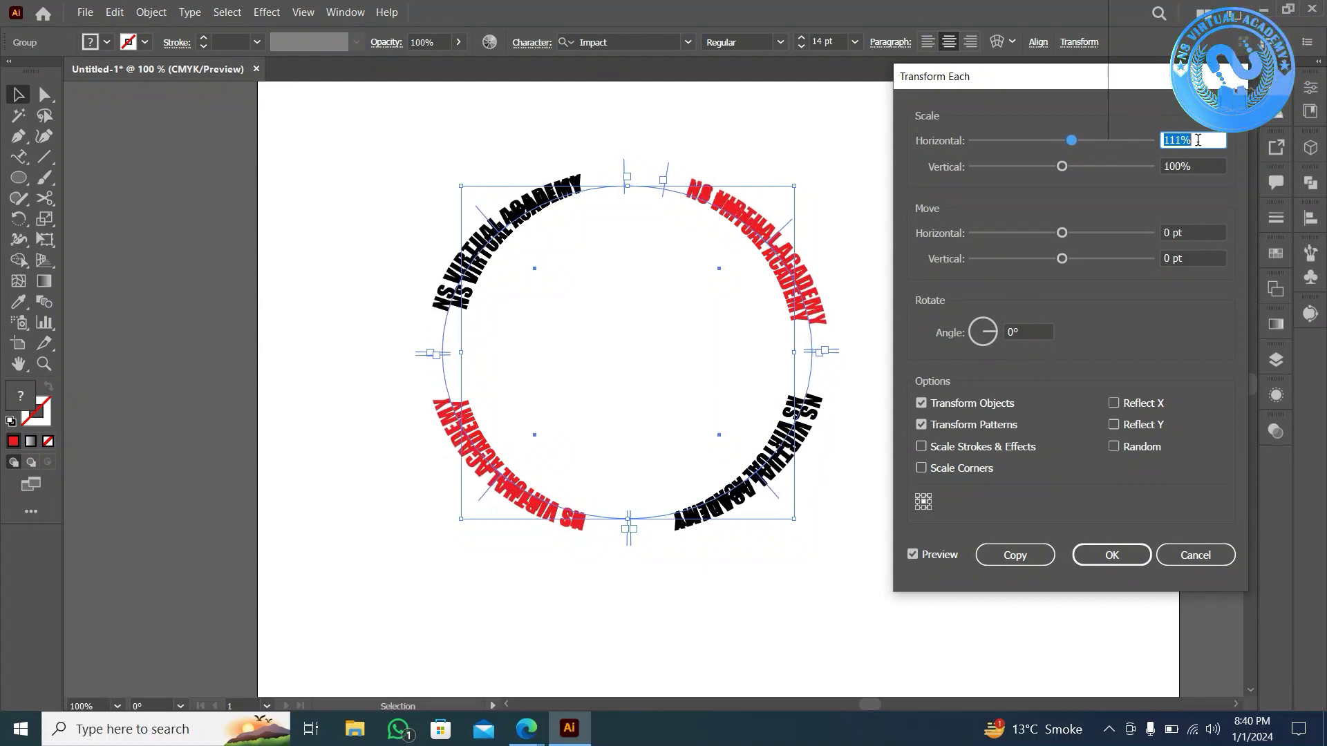
{"action": "key", "text": "Down"}
- Raise both the vertical and horizontal scale to 120%
{"action": "left_click", "coordinate": [1198, 168]}
{"action": "key", "text": "Up"}
{"action": "key", "text": "Up"}
{"action": "key", "text": "Up"}
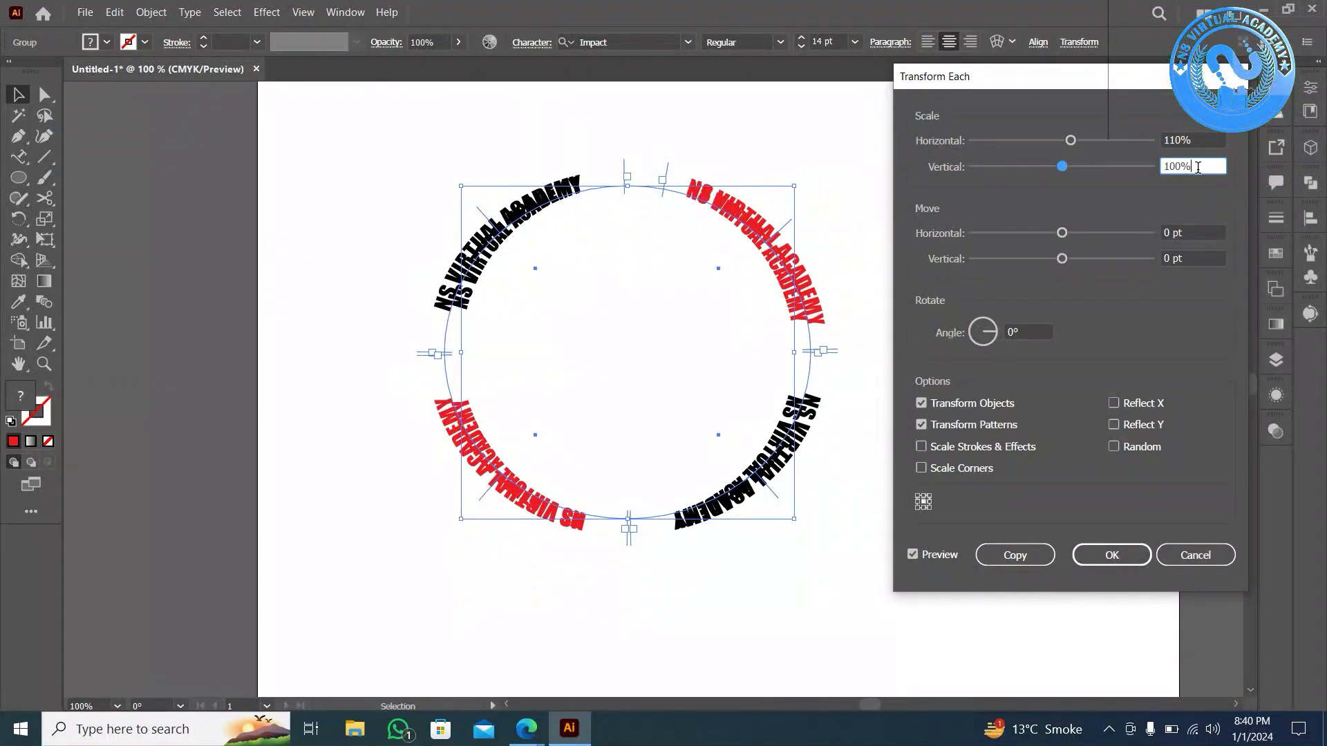
{"action": "key", "text": "Up"}
{"action": "key", "text": "Up"}
{"action": "key", "text": "Up"}
{"action": "key", "text": "Down"}
{"action": "key", "text": "Down"}
{"action": "key", "text": "Down"}
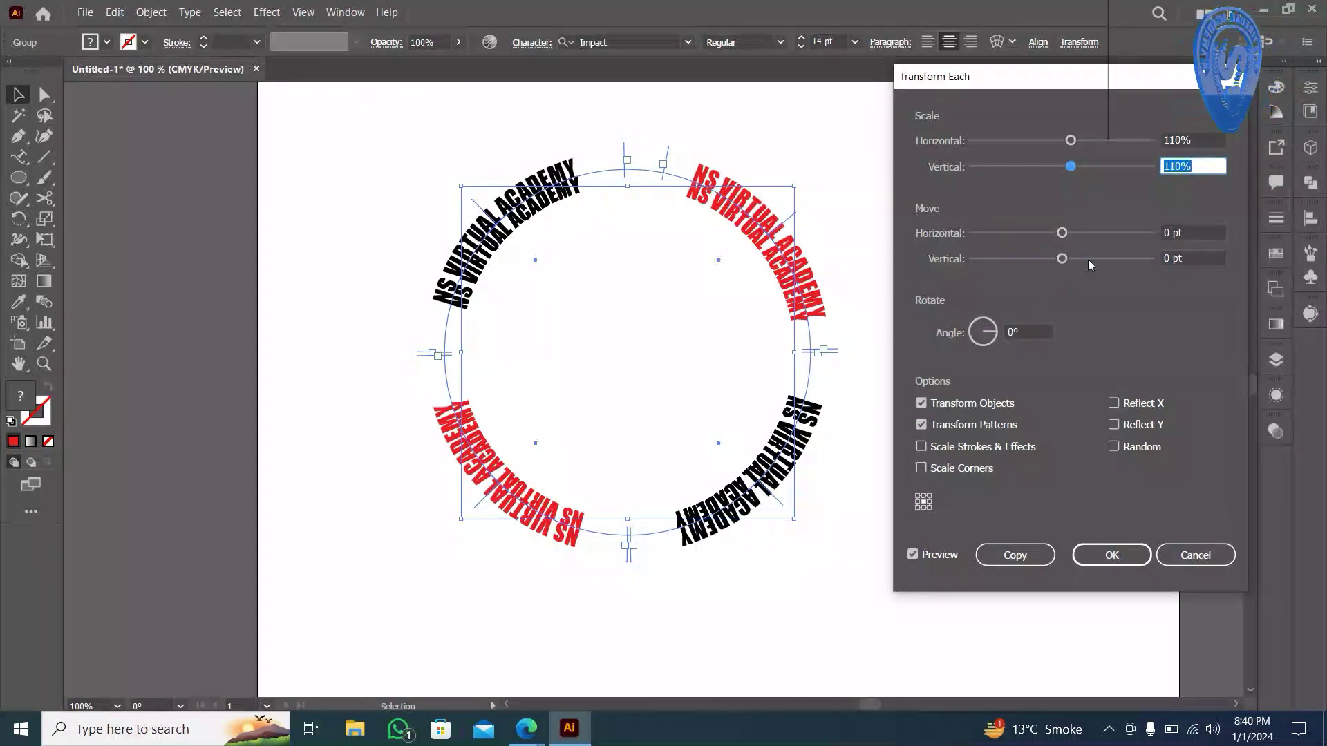
{"action": "key", "text": "Up"}
{"action": "key", "text": "Up"}
{"action": "key", "text": "Up"}
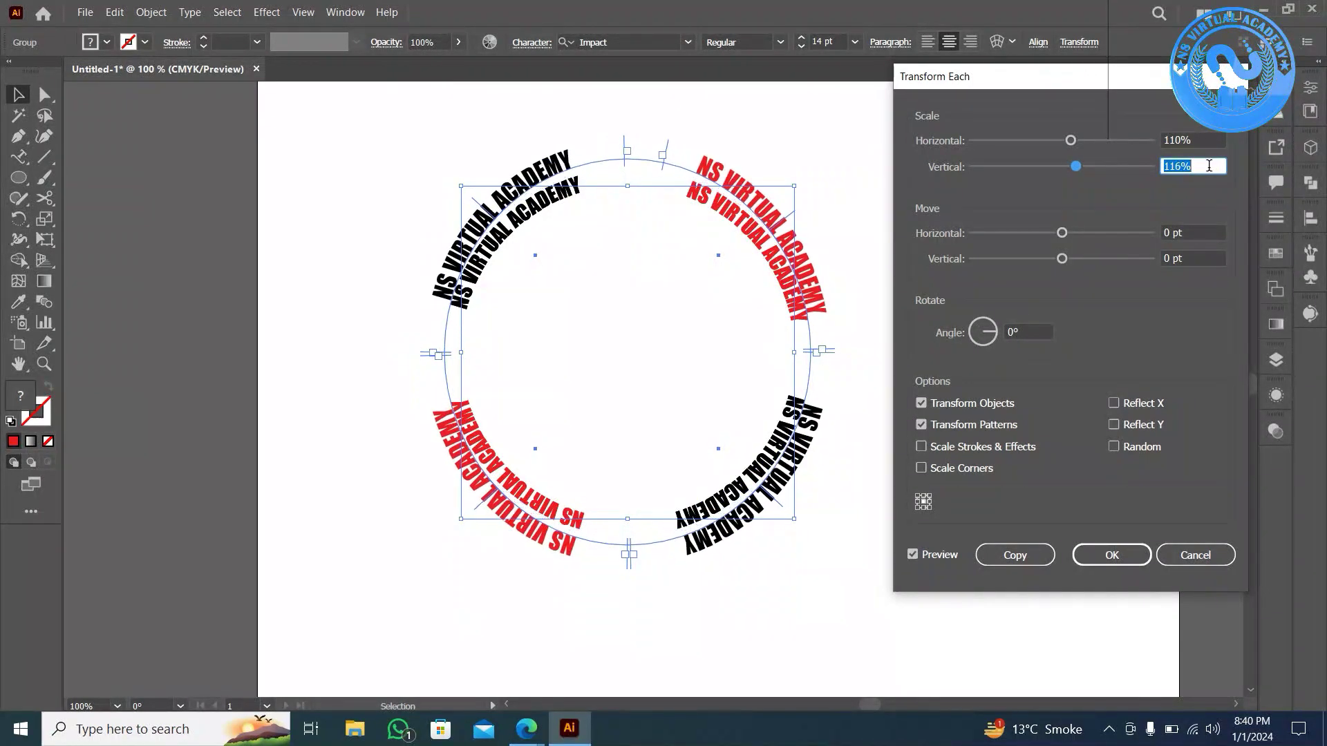
{"action": "key", "text": "Up"}
{"action": "key", "text": "Up"}
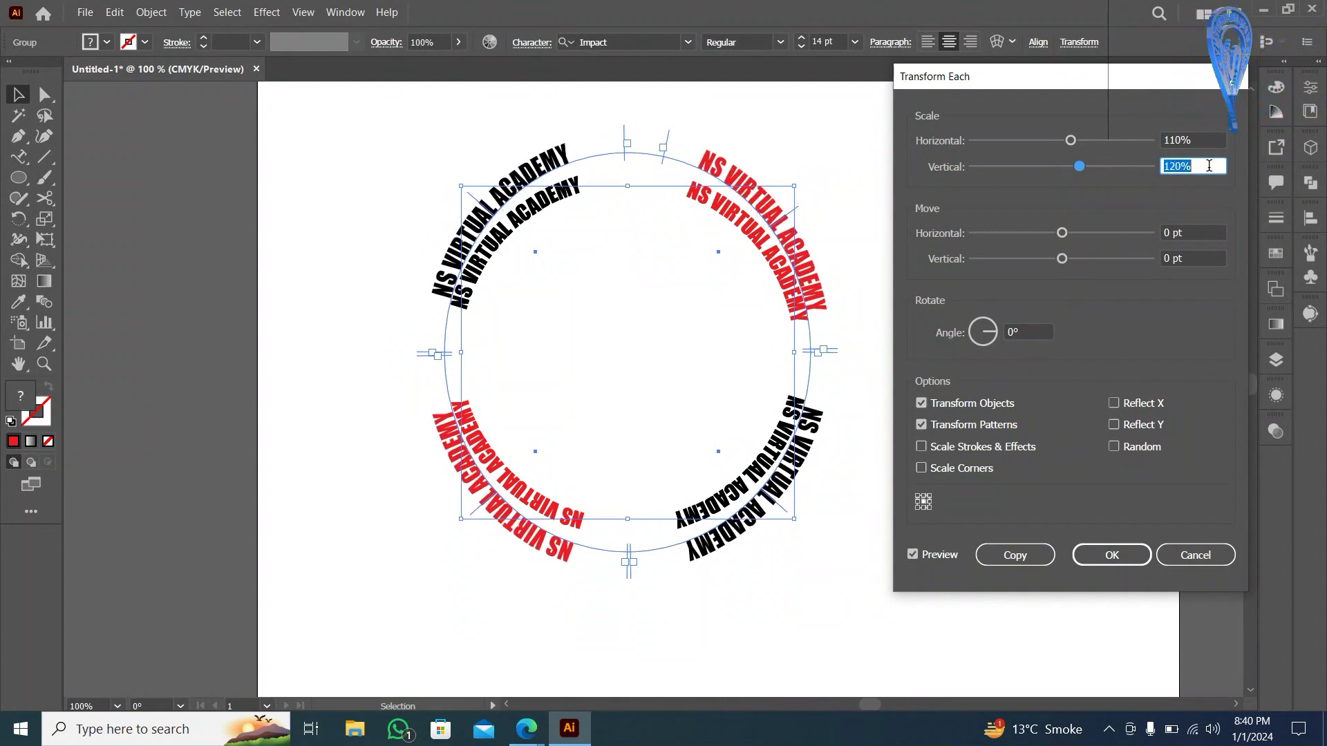
{"action": "key", "text": "Up"}
{"action": "key", "text": "Up"}
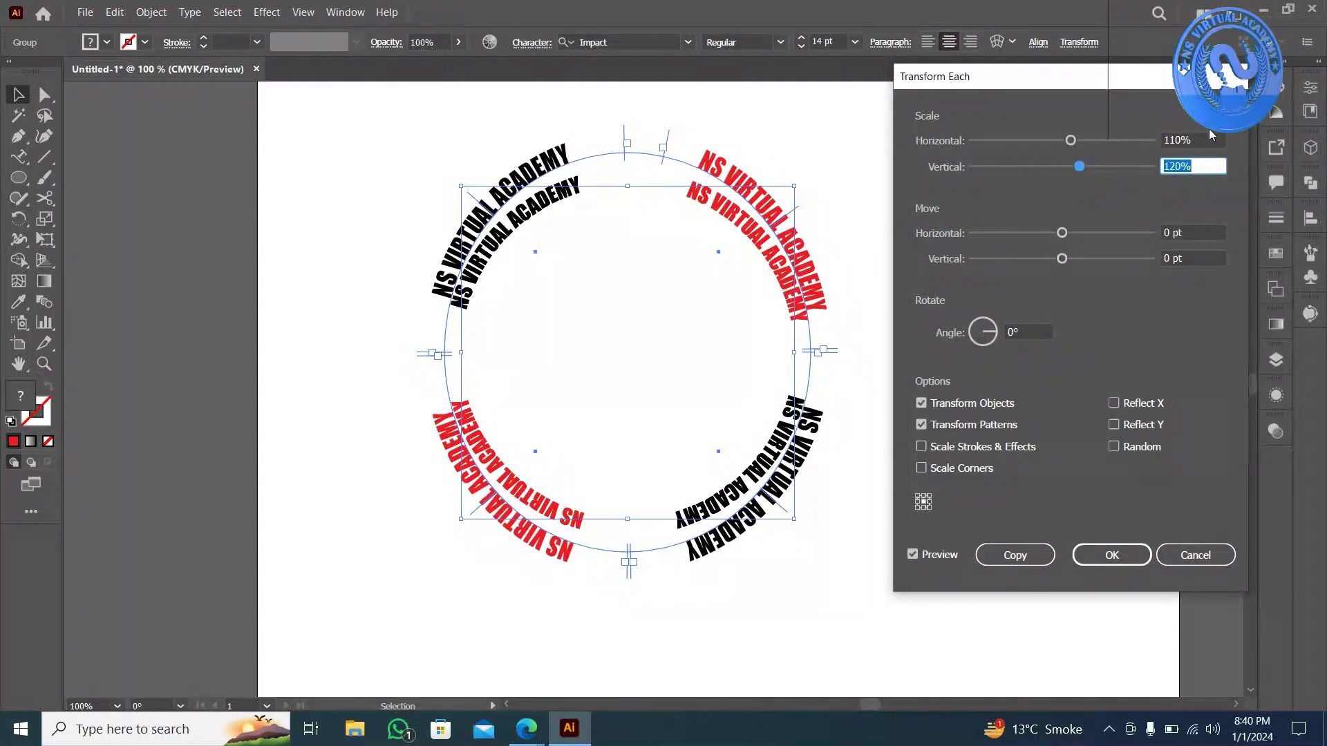
{"action": "left_click", "coordinate": [1207, 138]}
{"action": "key", "text": "Up"}
{"action": "key", "text": "Up"}
{"action": "key", "text": "Up"}
{"action": "key", "text": "Up"}
{"action": "key", "text": "Up"}
{"action": "key", "text": "Up"}
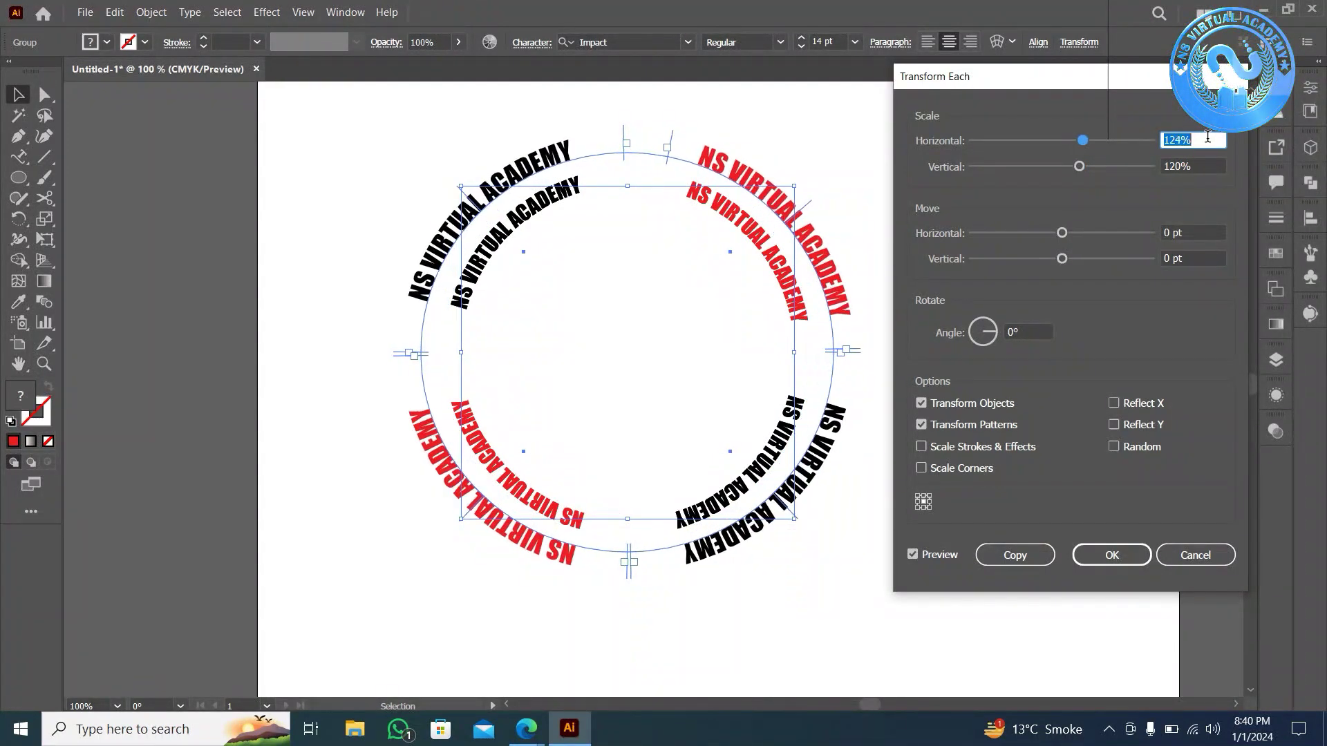
{"action": "key", "text": "Up"}
{"action": "key", "text": "Up"}
{"action": "key", "text": "Up"}
{"action": "key", "text": "Up"}
{"action": "key", "text": "Up"}
{"action": "key", "text": "Down"}
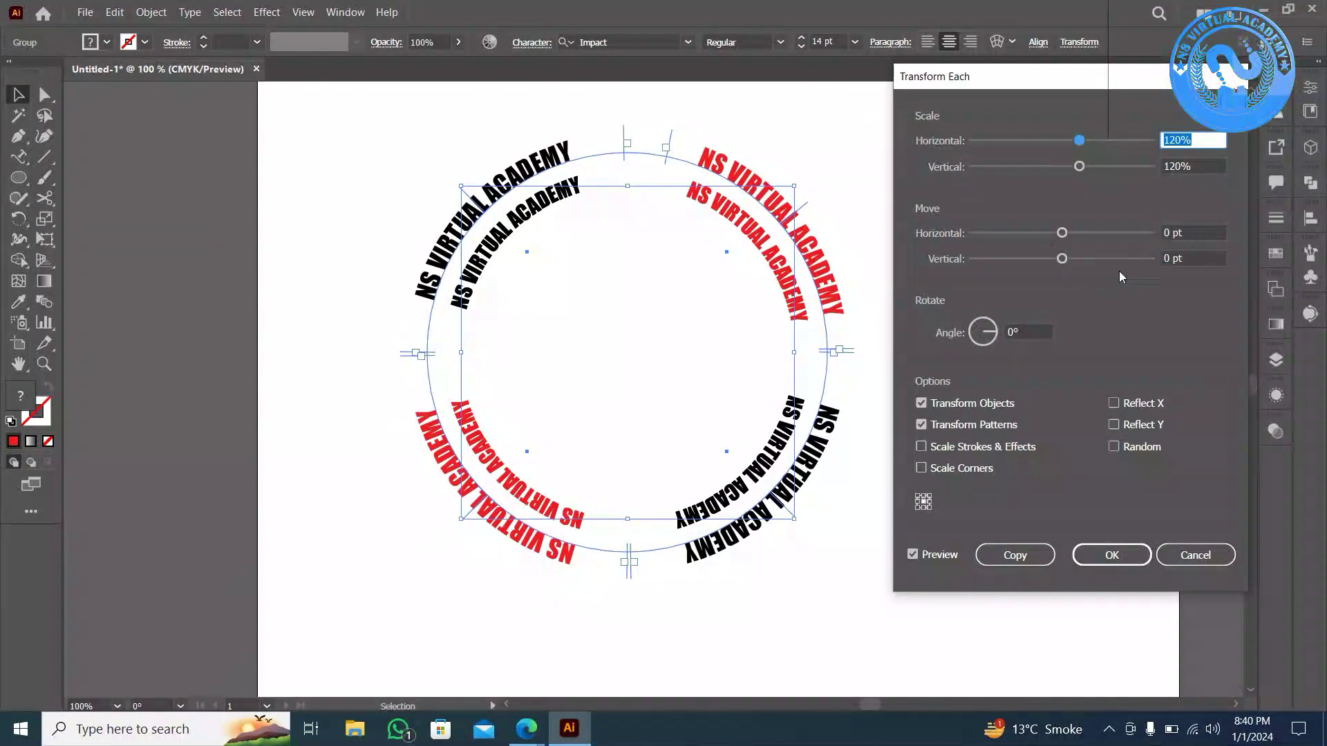
- Set a 10° rotation angle and lower horizontal and vertical scale to 85%
{"action": "left_click", "coordinate": [1023, 332]}
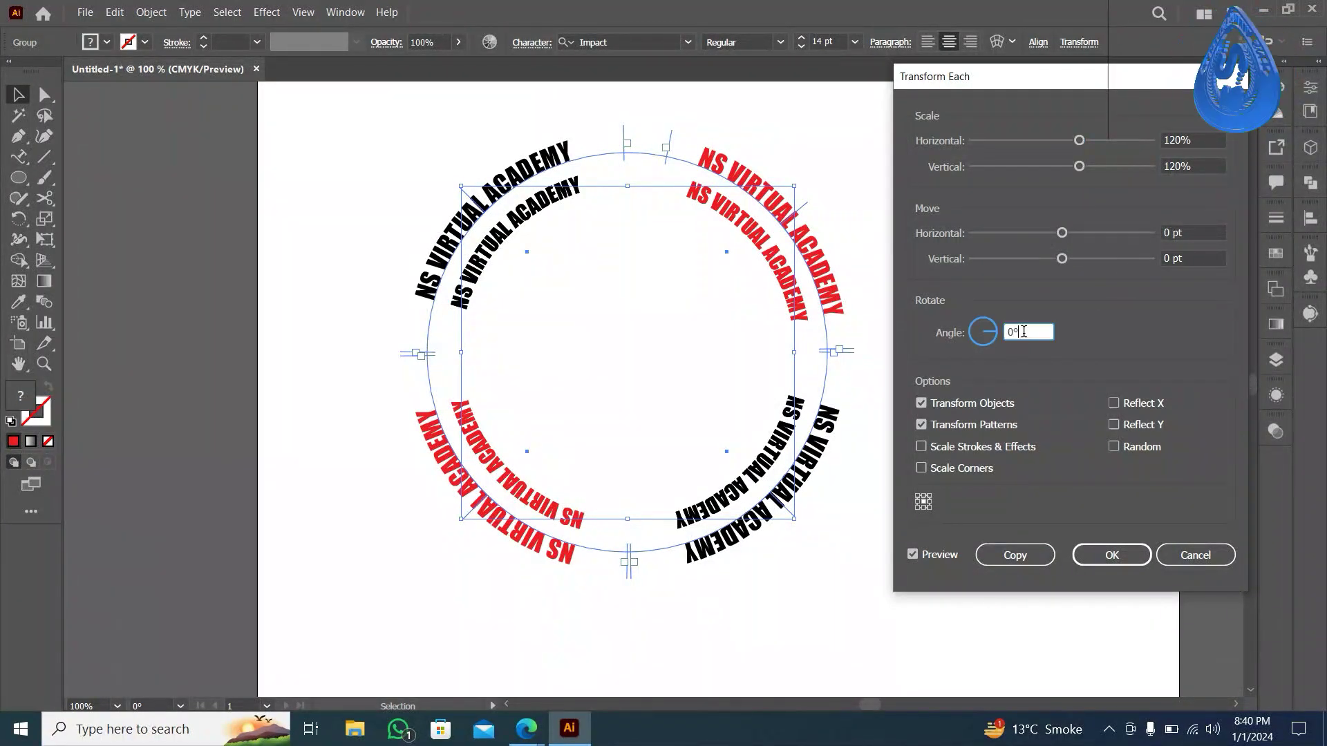
{"action": "key", "text": "Up"}
{"action": "key", "text": "Up"}
{"action": "key", "text": "Up"}
{"action": "key", "text": "Up"}
{"action": "key", "text": "Up"}
{"action": "key", "text": "Up"}
{"action": "key", "text": "Up"}
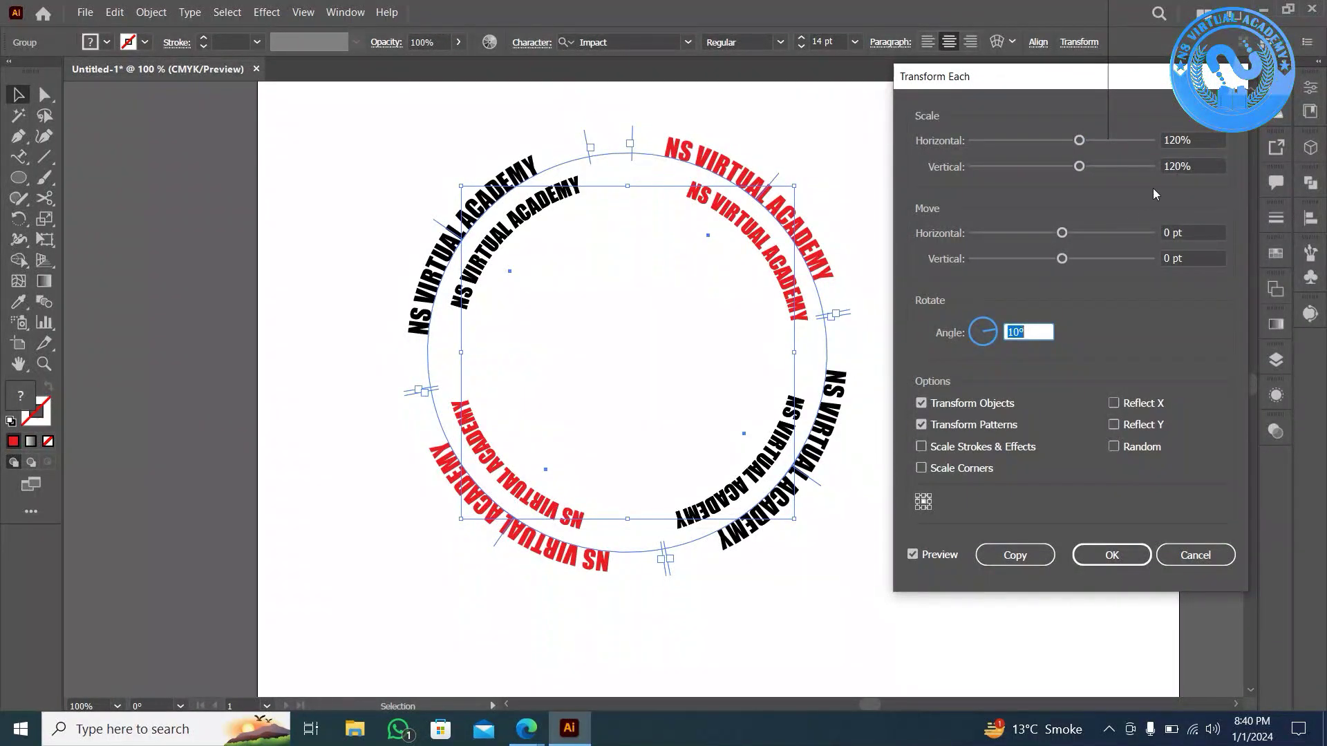
{"action": "left_click", "coordinate": [1175, 141]}
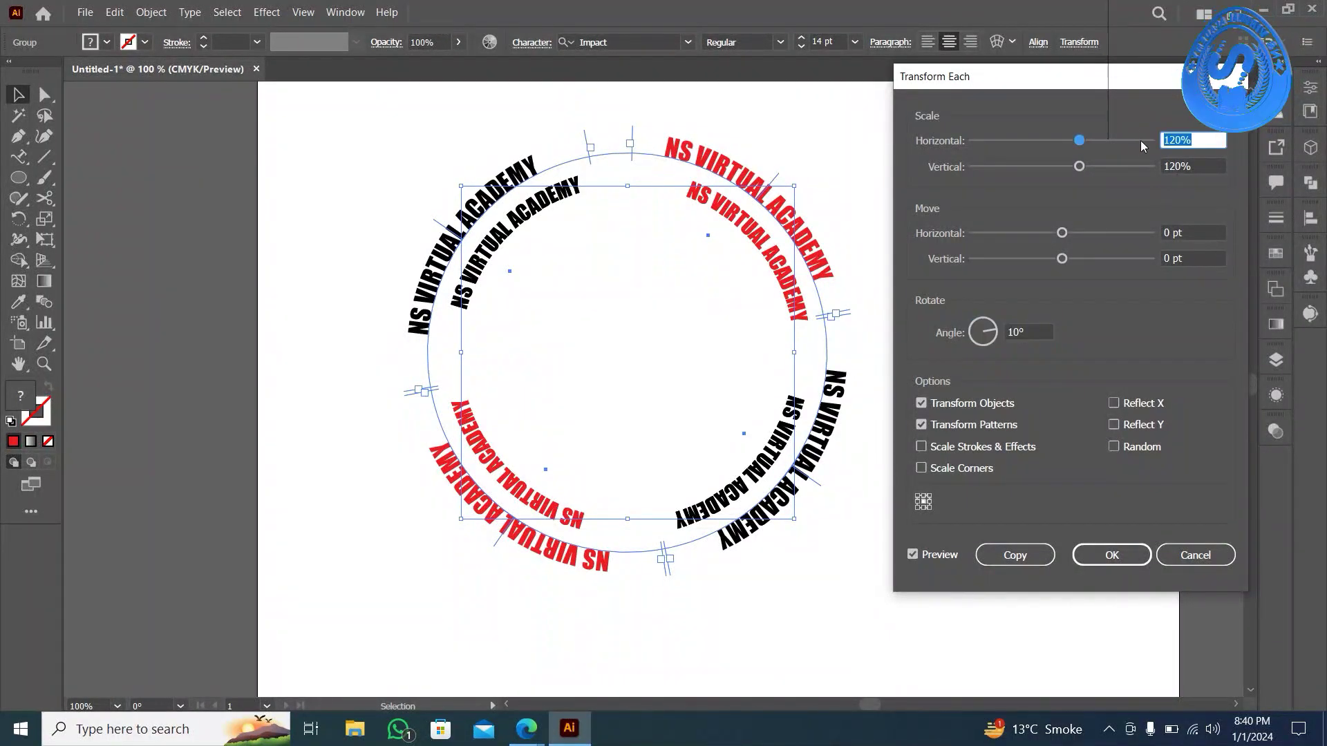
{"action": "key", "text": "Down"}
{"action": "key", "text": "Down"}
{"action": "key", "text": "Down"}
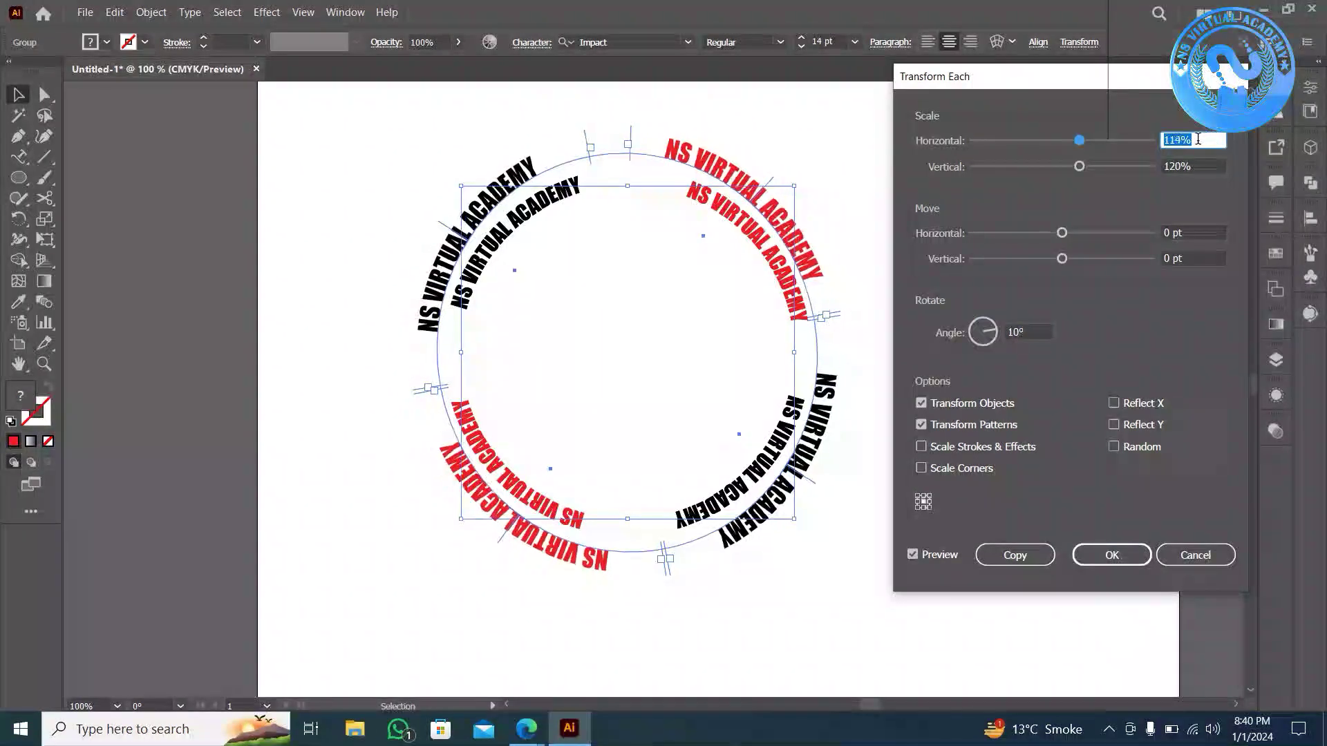
{"action": "key", "text": "Down"}
{"action": "key", "text": "Down"}
{"action": "key", "text": "Down"}
{"action": "key", "text": "Down"}
{"action": "key", "text": "Down"}
{"action": "key", "text": "Down"}
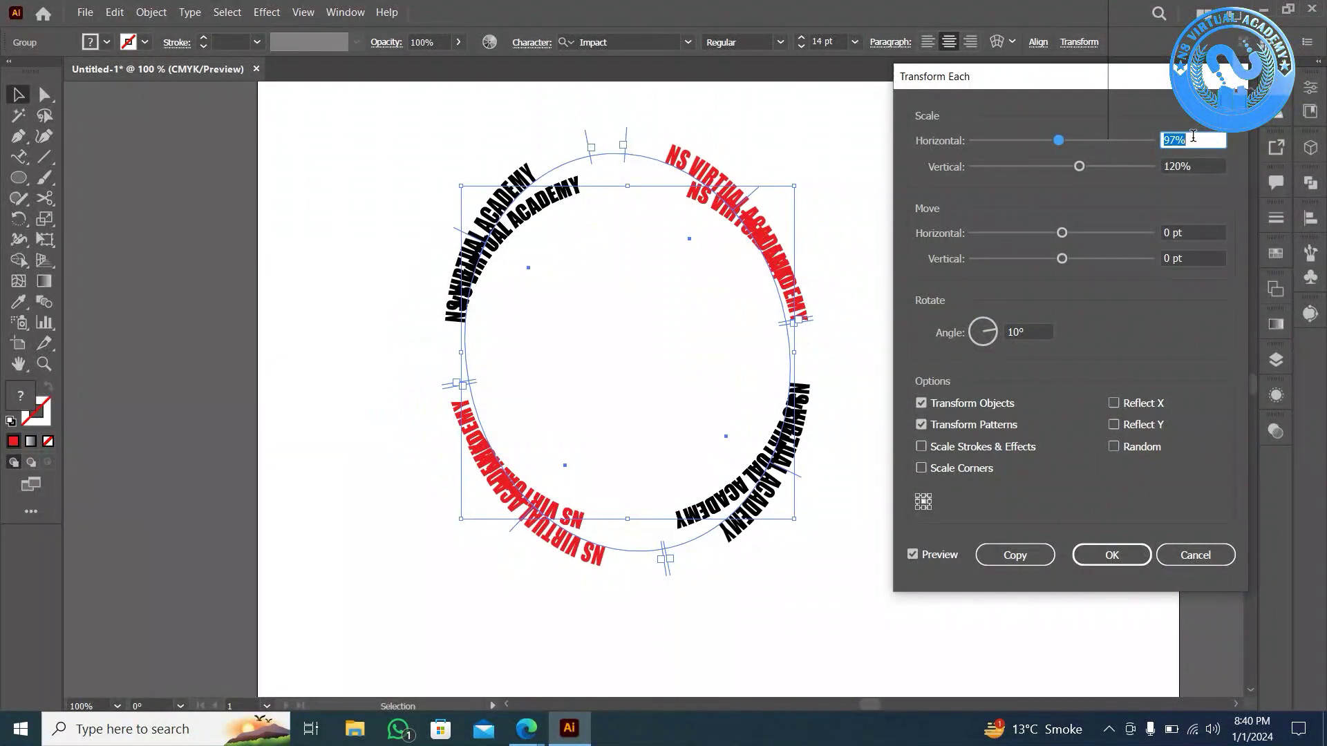
{"action": "key", "text": "Down"}
{"action": "key", "text": "Down"}
{"action": "key", "text": "Down"}
{"action": "key", "text": "Down"}
{"action": "key", "text": "Down"}
{"action": "key", "text": "Down"}
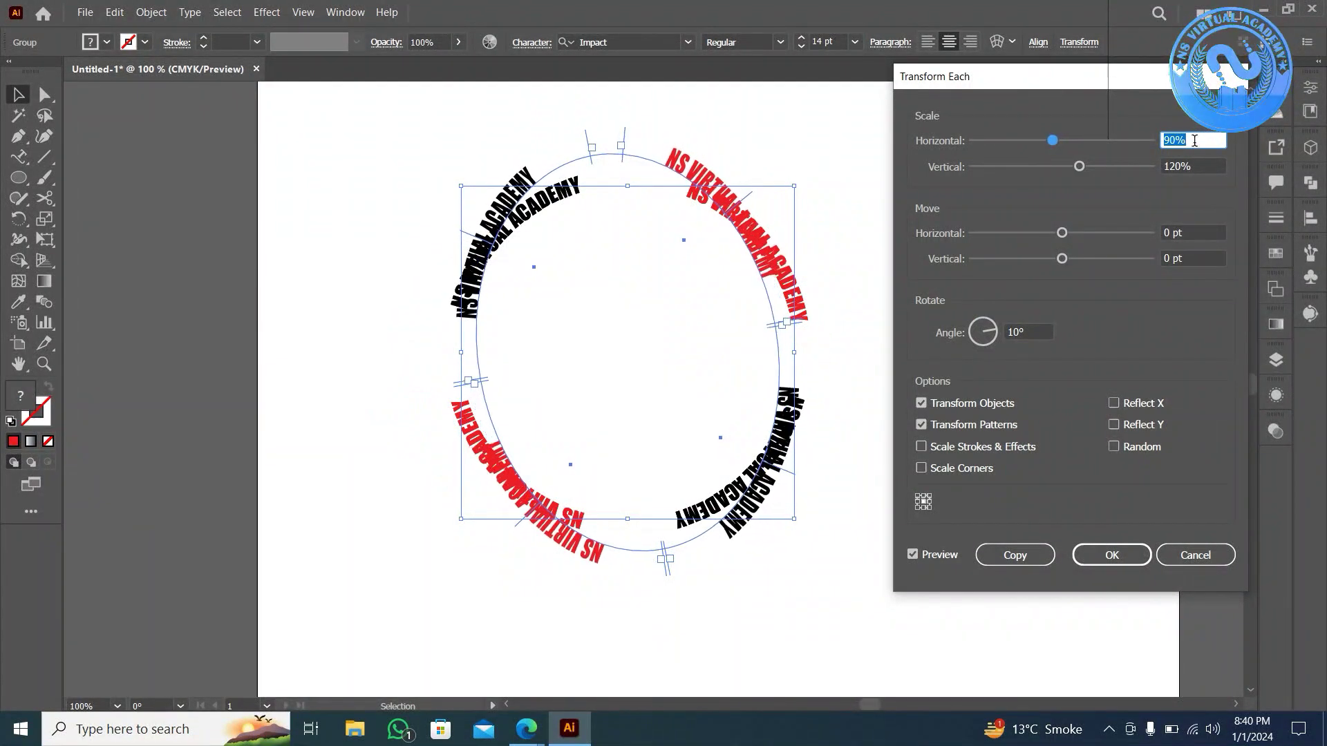
{"action": "left_click", "coordinate": [1193, 164]}
{"action": "key", "text": "Down"}
{"action": "key", "text": "Down"}
{"action": "key", "text": "Down"}
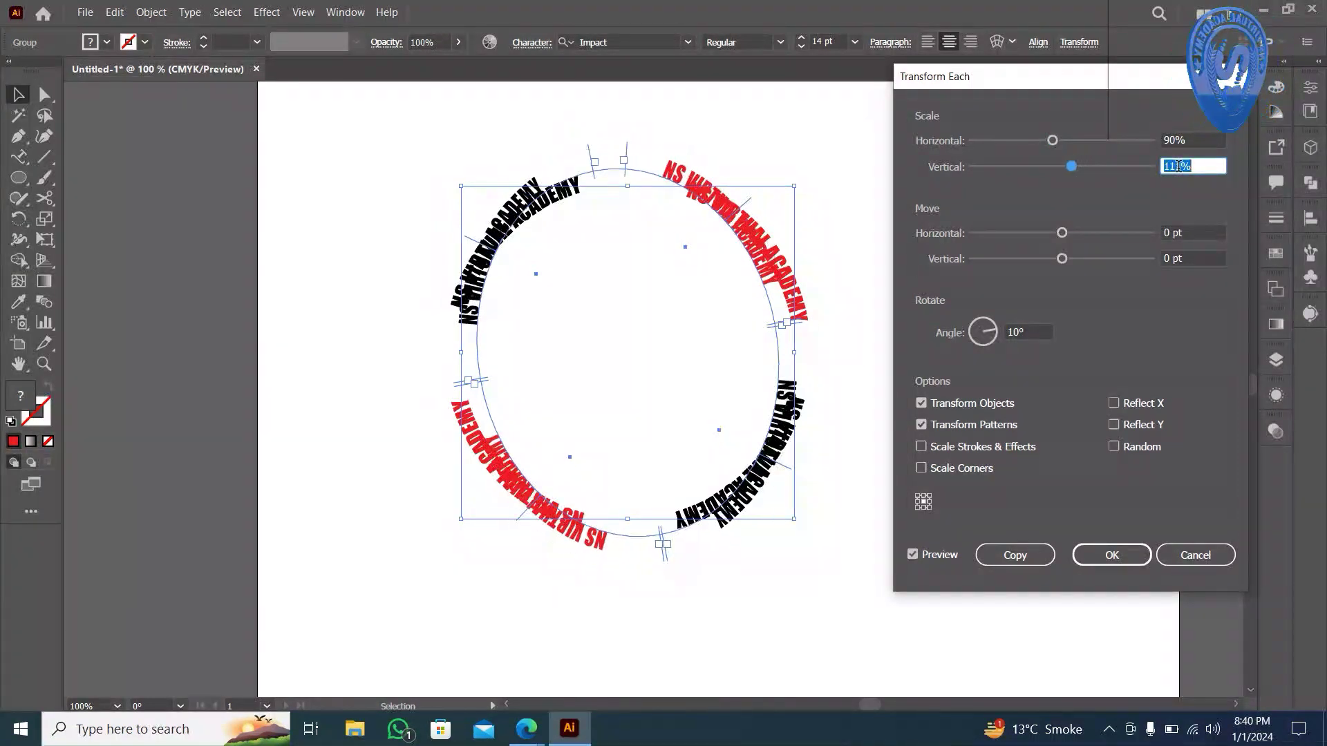
{"action": "key", "text": "Down"}
{"action": "key", "text": "Down"}
{"action": "key", "text": "Down"}
{"action": "key", "text": "Down"}
{"action": "key", "text": "Down"}
{"action": "key", "text": "Down"}
{"action": "key", "text": "Down"}
{"action": "key", "text": "Down"}
{"action": "key", "text": "Down"}
{"action": "key", "text": "Down"}
{"action": "key", "text": "Down"}
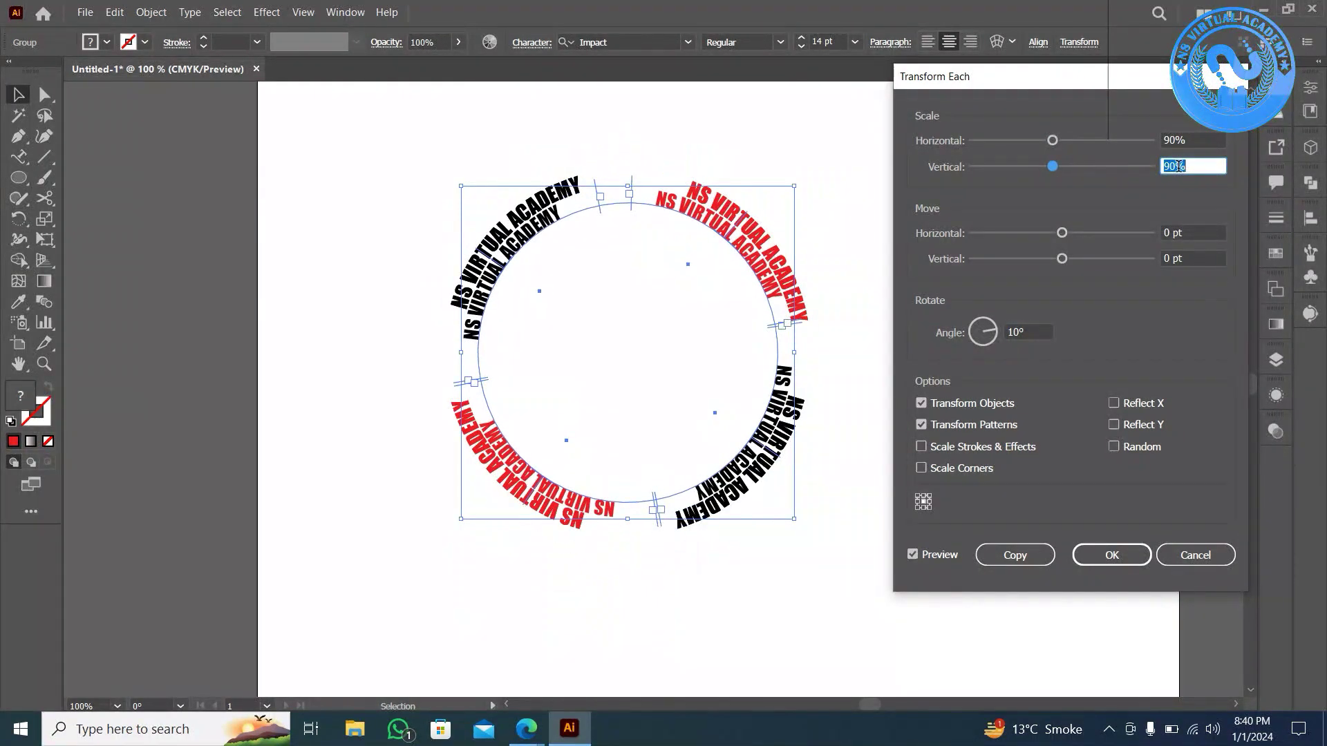
{"action": "key", "text": "Down"}
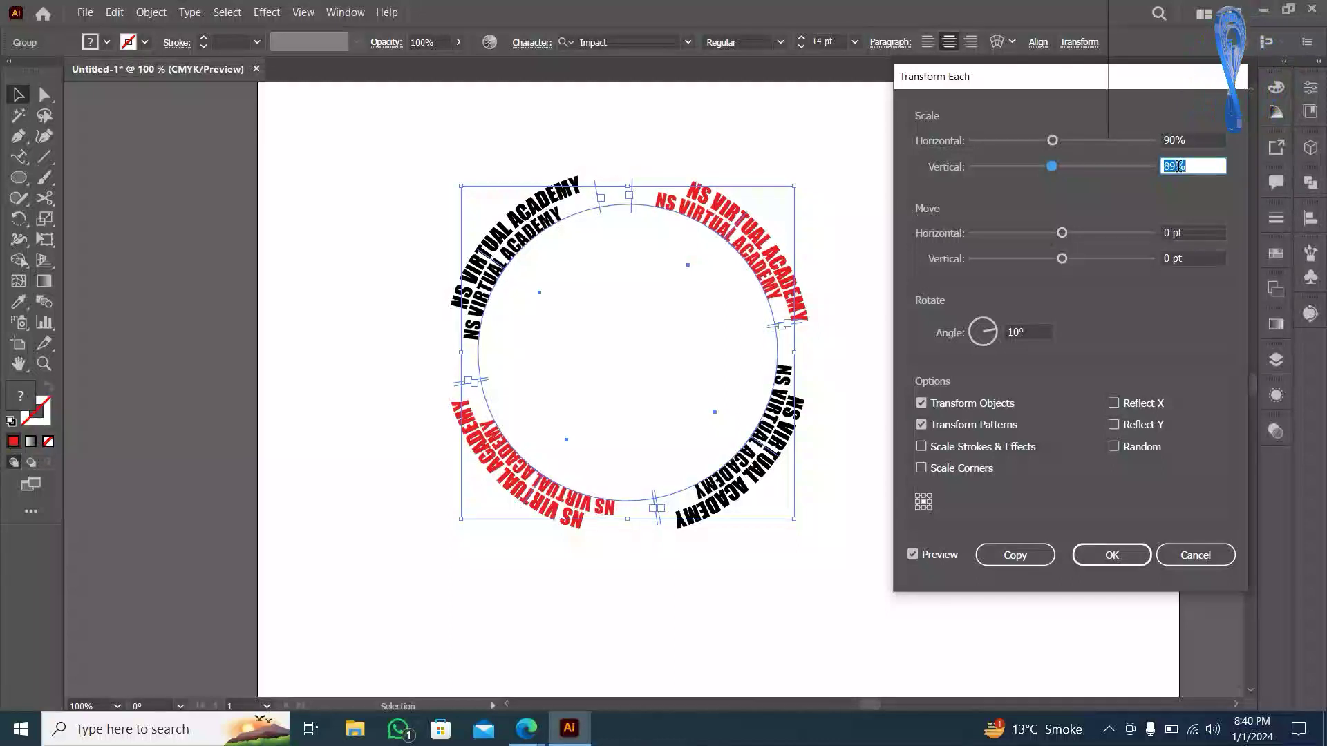
{"action": "key", "text": "Down"}
{"action": "key", "text": "Down"}
{"action": "key", "text": "Down"}
{"action": "key", "text": "Down"}
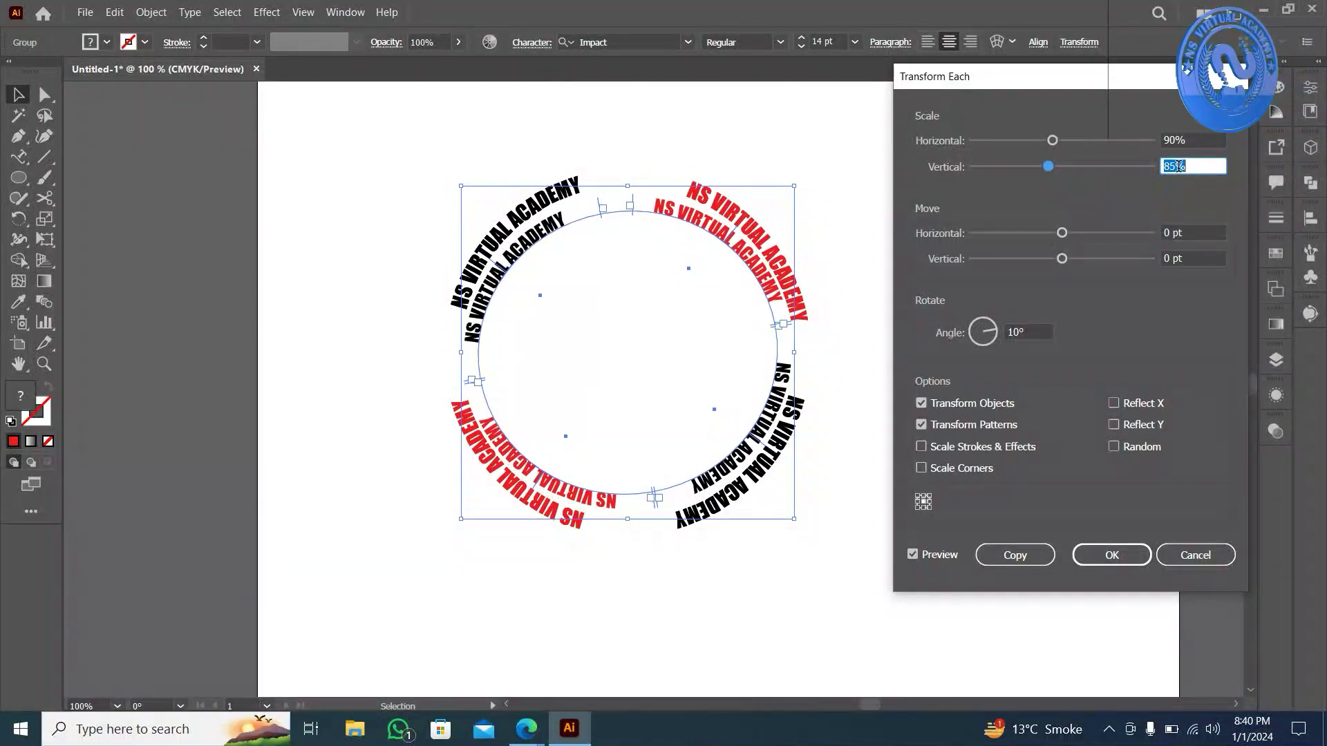
{"action": "left_click", "coordinate": [1186, 140]}
{"action": "key", "text": "Down"}
{"action": "key", "text": "Down"}
{"action": "key", "text": "Down"}
{"action": "key", "text": "Down"}
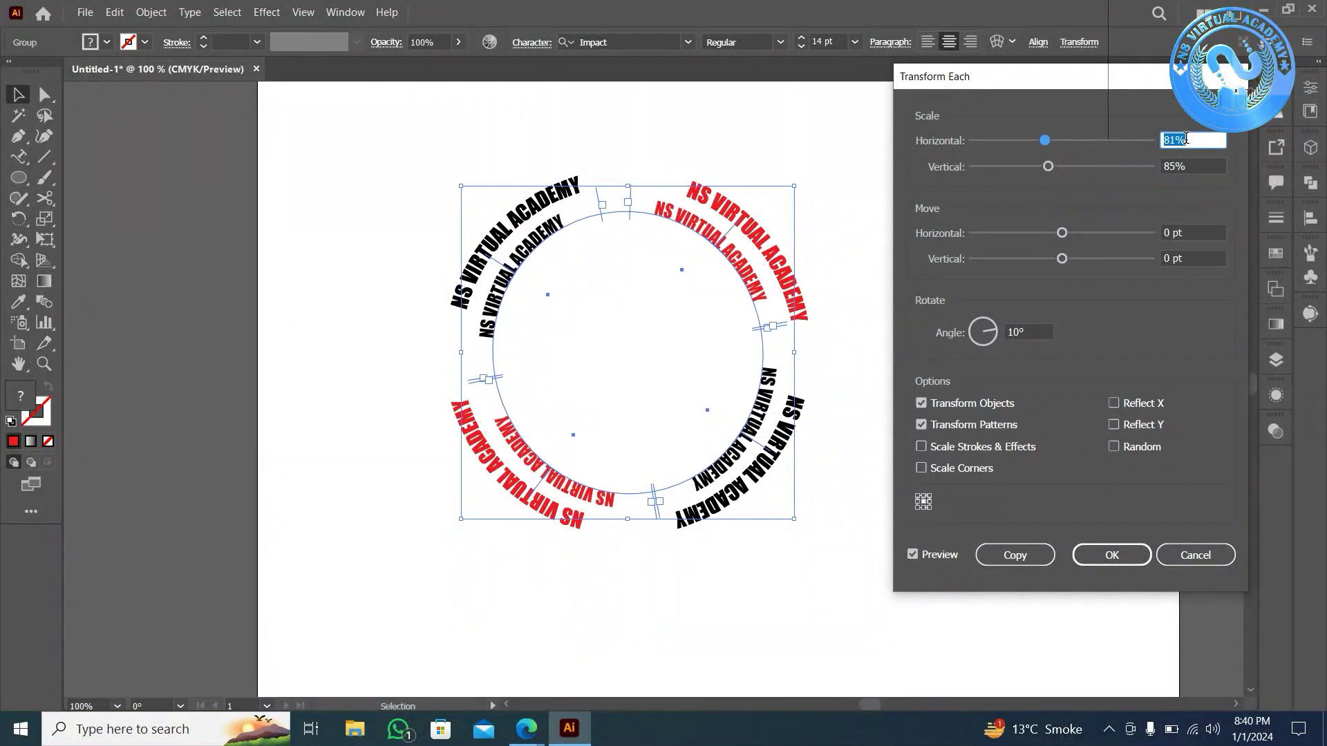
{"action": "key", "text": "Down"}
{"action": "key", "text": "Down"}
{"action": "key", "text": "Up"}
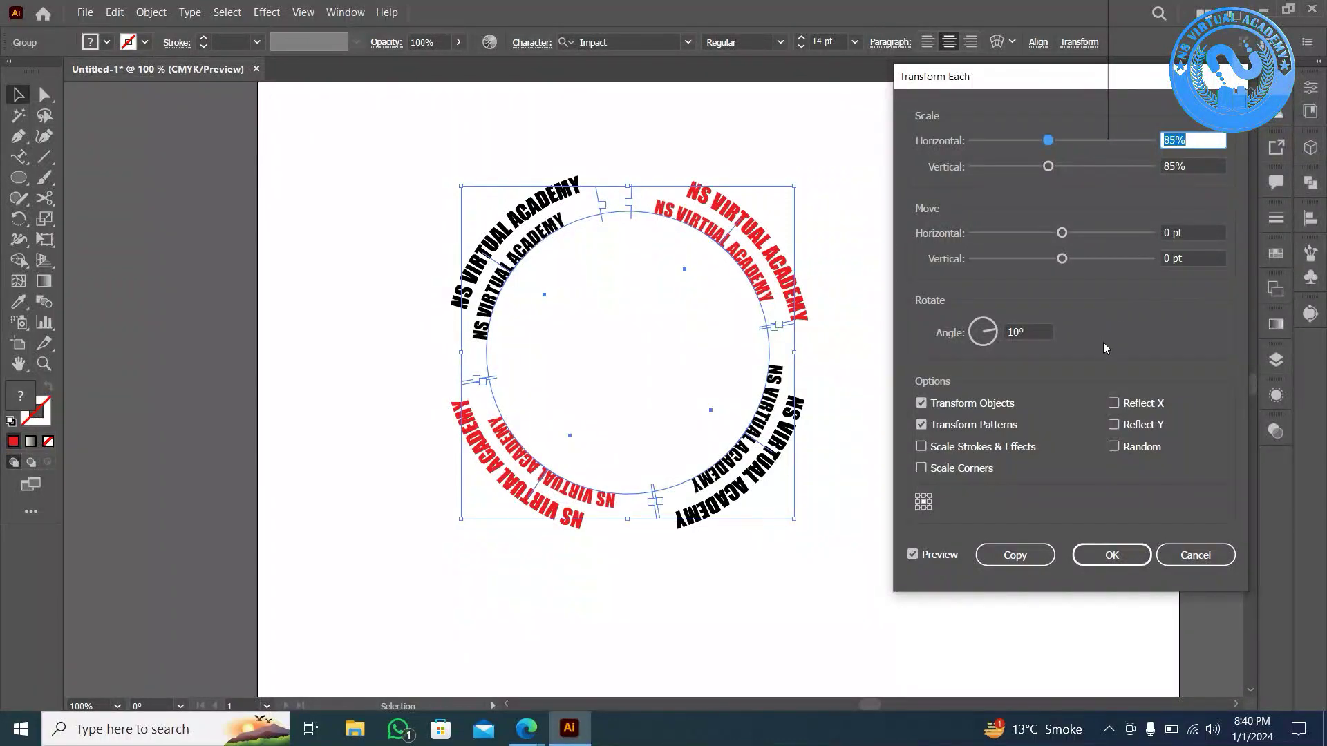
- Apply the 85%, 10° transform as a copy and repeat it three times with Ctrl+D
{"action": "left_click", "coordinate": [1016, 560]}
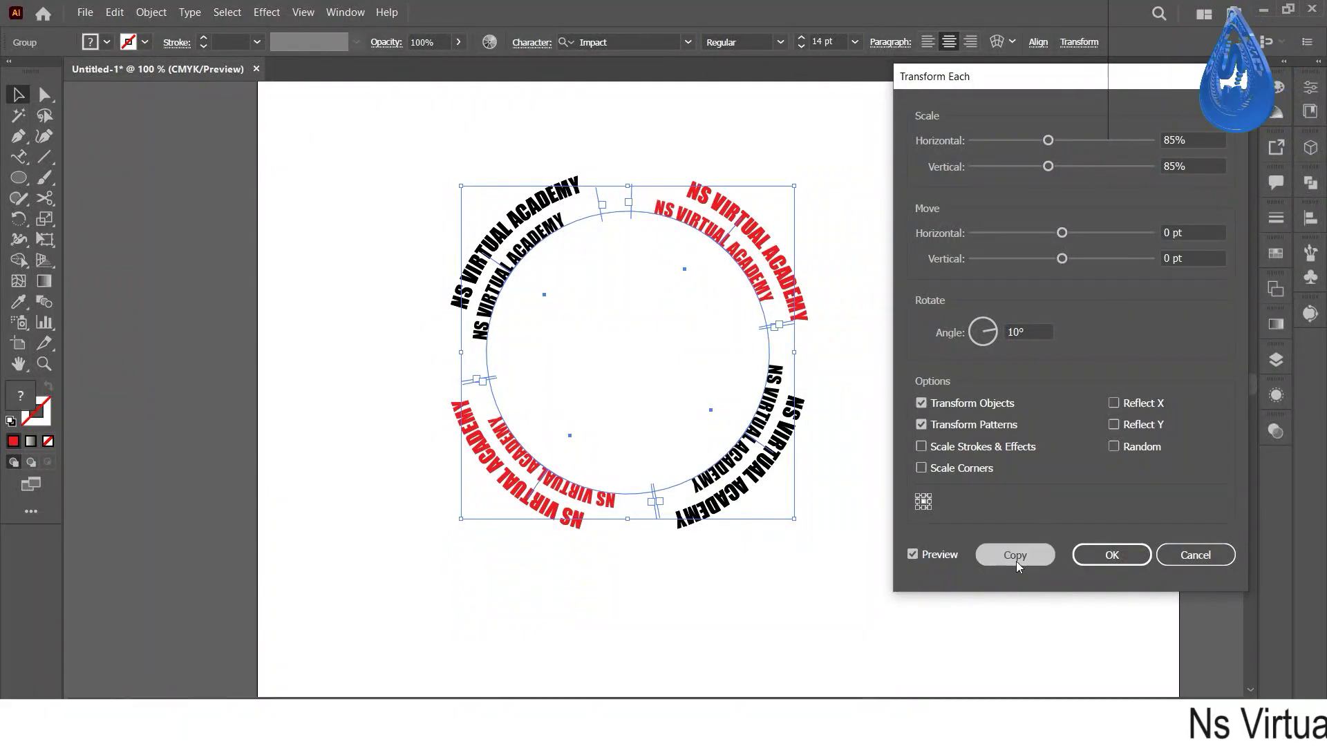
{"action": "key", "text": "ctrl+d"}
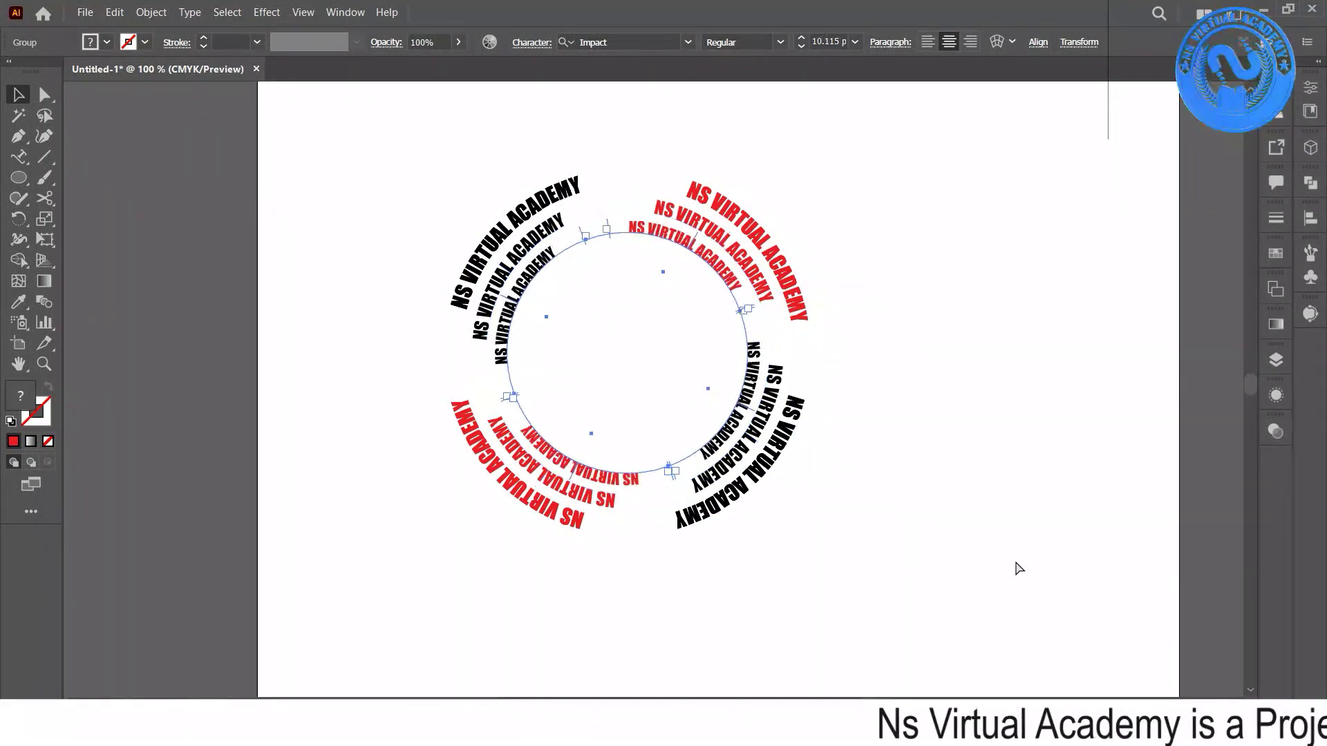
{"action": "key", "text": "ctrl+d"}
{"action": "key", "text": "ctrl+d"}
{"action": "key", "text": "ctrl+d"}
{"action": "key", "text": "ctrl+d"}
{"action": "key", "text": "ctrl+d"}
{"action": "key", "text": "ctrl+d"}
{"action": "key", "text": "ctrl+d"}
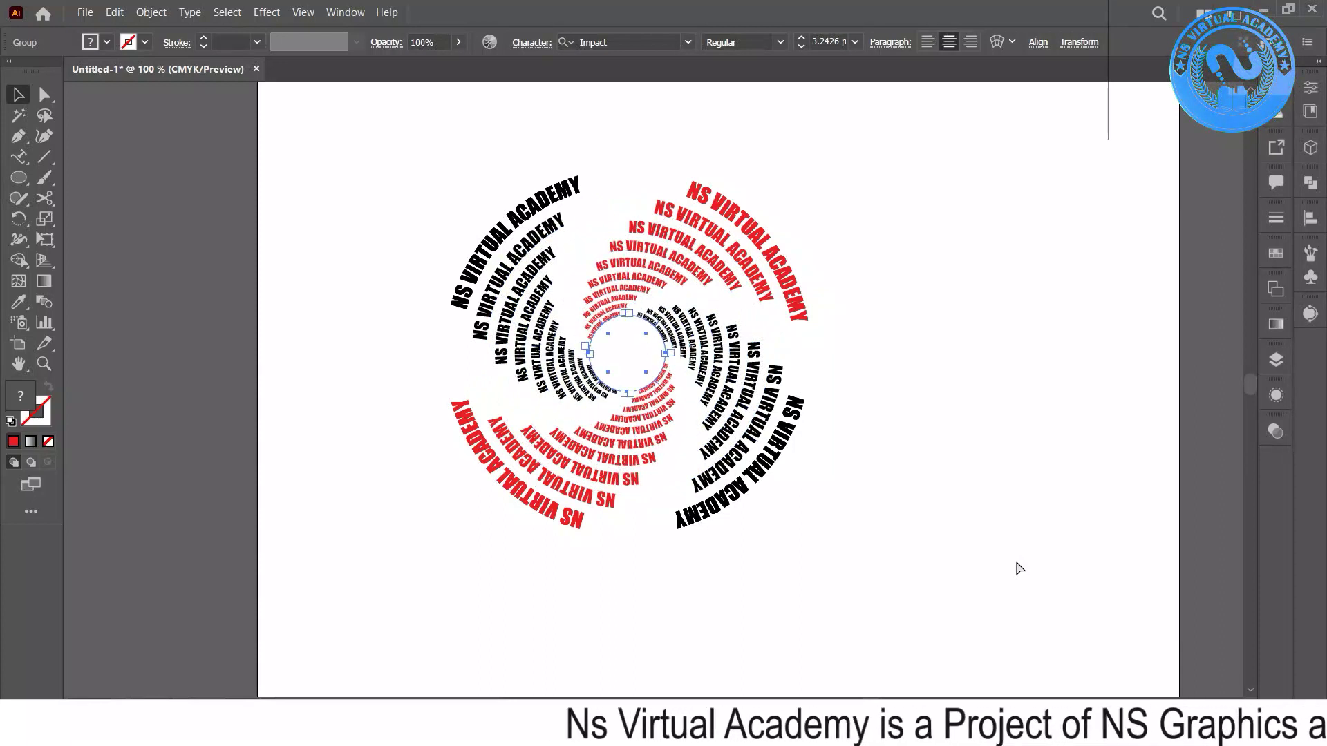
{"action": "key", "text": "ctrl+d"}
{"action": "key", "text": "ctrl+d"}
{"action": "key", "text": "ctrl+d"}
{"action": "key", "text": "ctrl+d"}
{"action": "key", "text": "ctrl+d"}
{"action": "key", "text": "ctrl+d"}
{"action": "left_click", "coordinate": [1018, 568]}
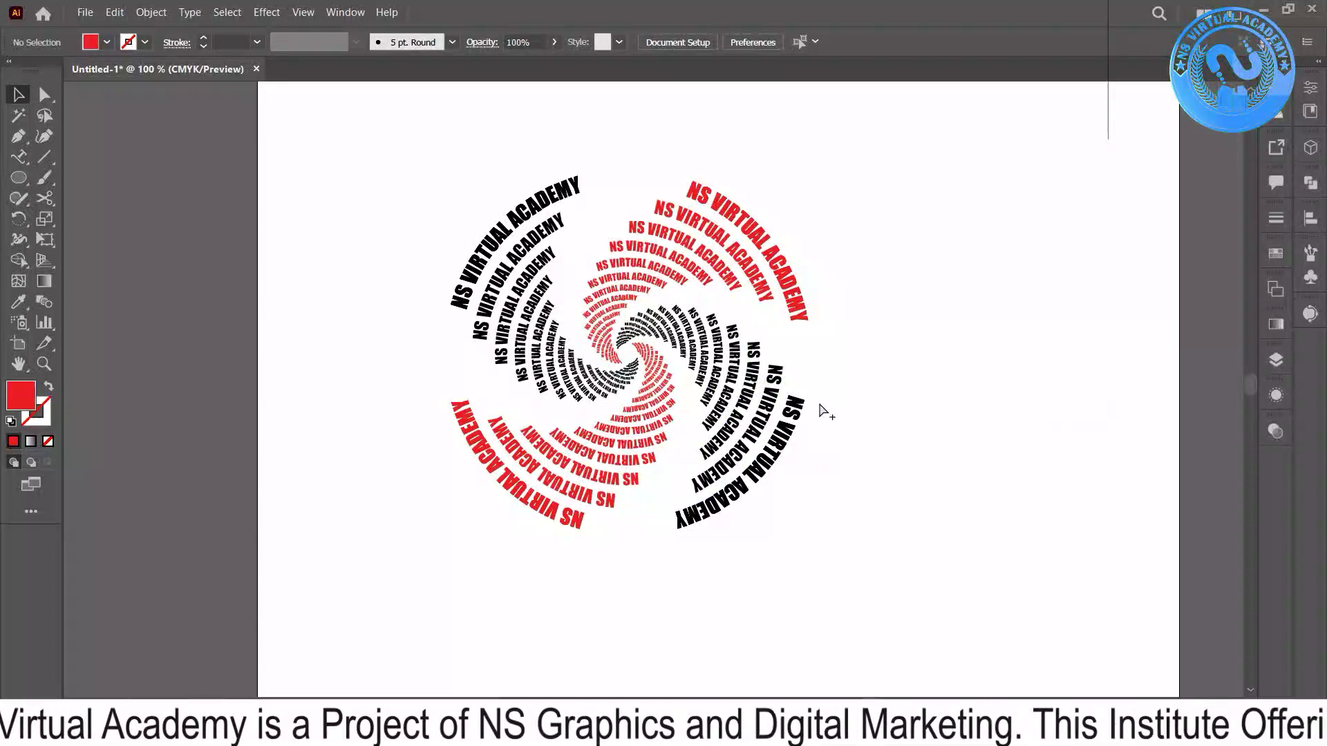
- Zoom out and try marquee-selecting the whole spiral text group
{"action": "scroll", "coordinate": [826, 411], "scroll_direction": "down", "scroll_amount": 1}
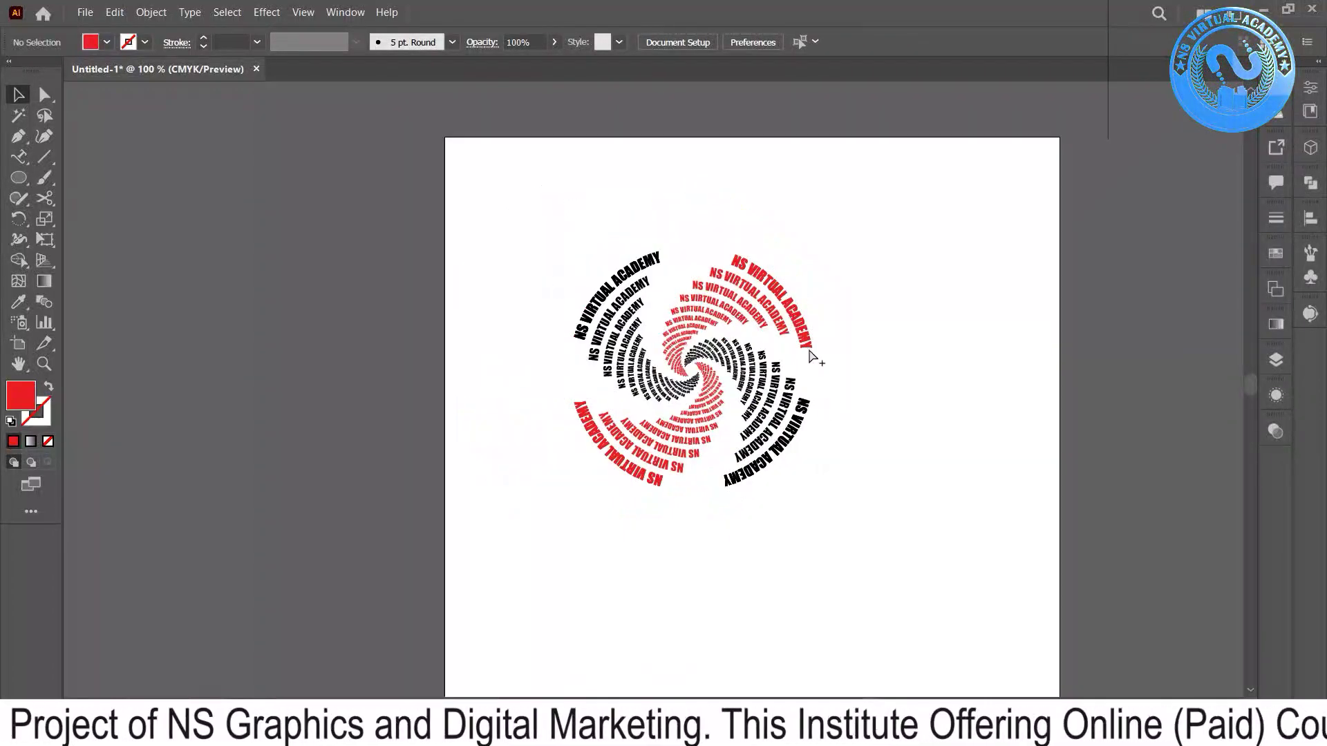
{"action": "scroll", "coordinate": [863, 384], "scroll_direction": "down", "scroll_amount": 1}
{"action": "left_click_drag", "start_coordinate": [868, 231], "coordinate": [601, 528]}
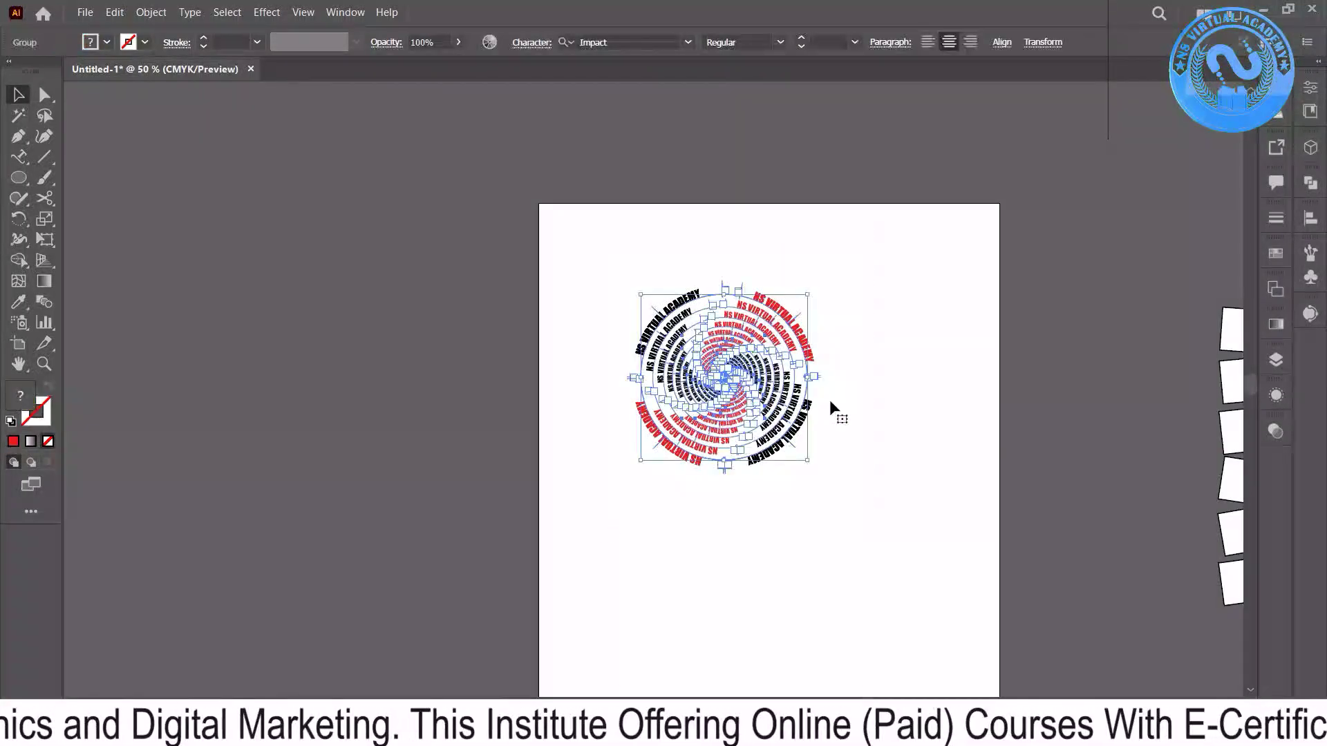
{"action": "scroll", "coordinate": [844, 408], "scroll_direction": "right", "scroll_amount": 2}
{"action": "left_click", "coordinate": [779, 308]}
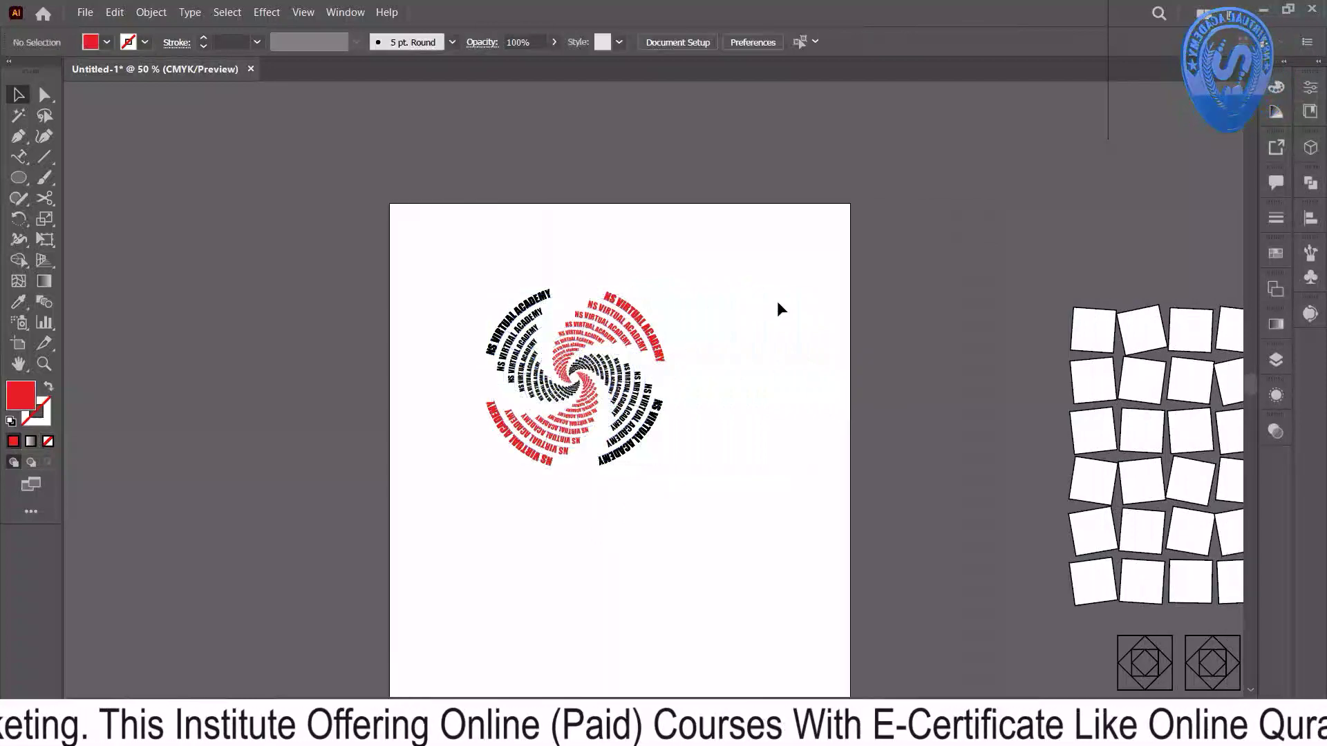
{"action": "scroll", "coordinate": [744, 341], "scroll_direction": "up", "scroll_amount": 2}
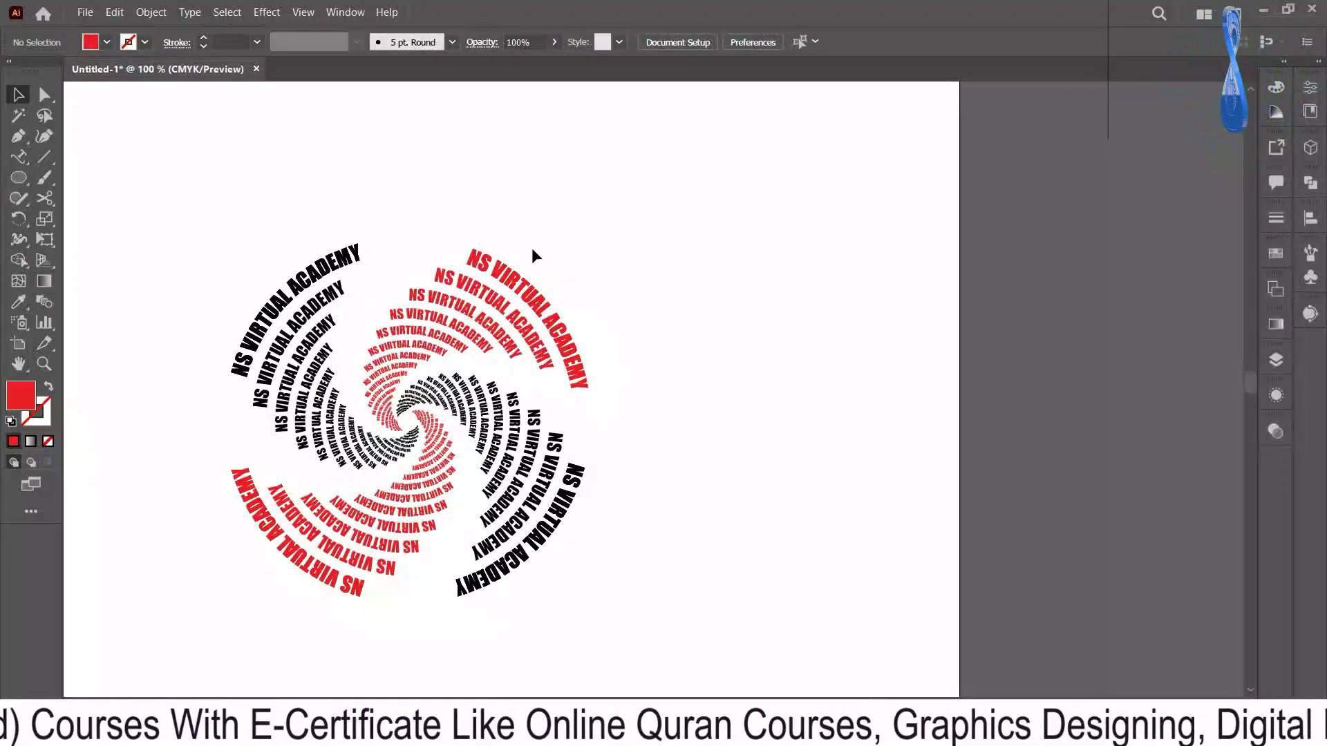
{"action": "left_click_drag", "start_coordinate": [532, 248], "coordinate": [425, 349]}
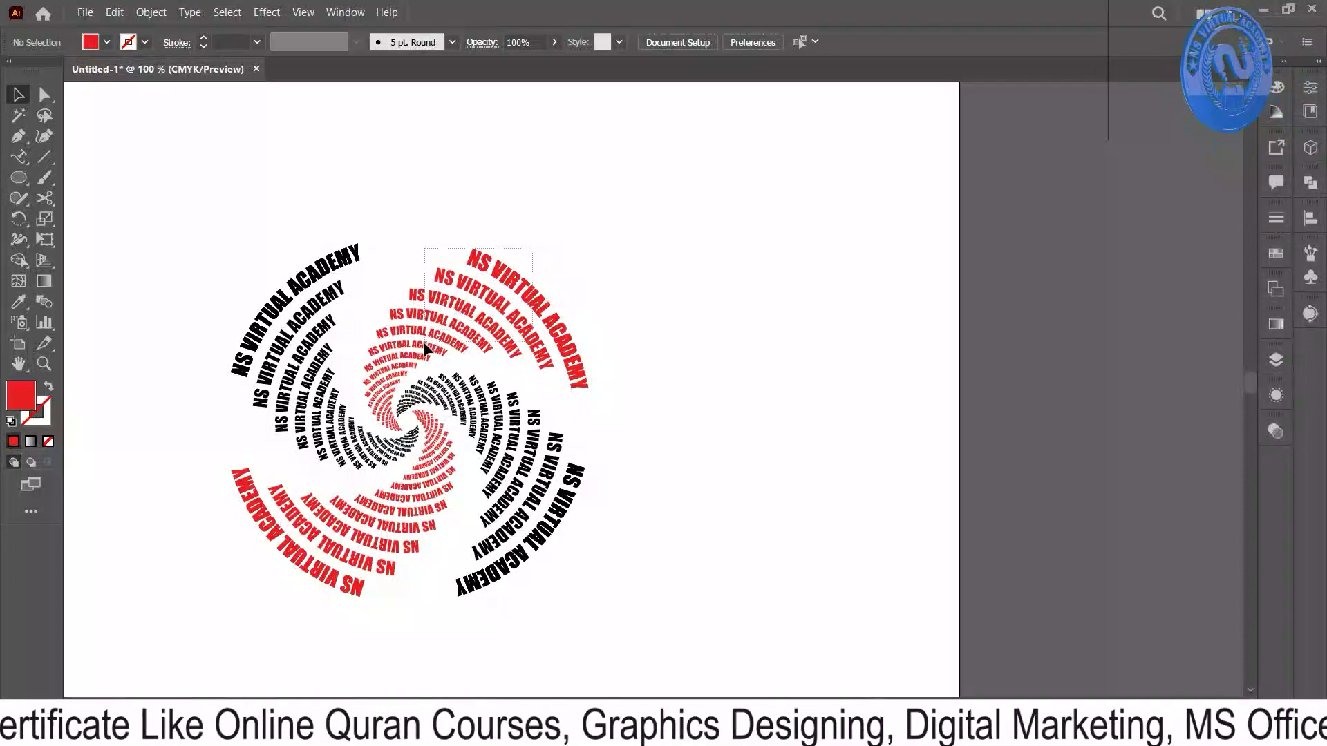
{"action": "mouse_move", "coordinate": [483, 306]}
{"action": "left_mouse_down"}
{"action": "mouse_move", "coordinate": [396, 387]}
{"action": "mouse_move", "coordinate": [403, 359]}
{"action": "left_mouse_up"}
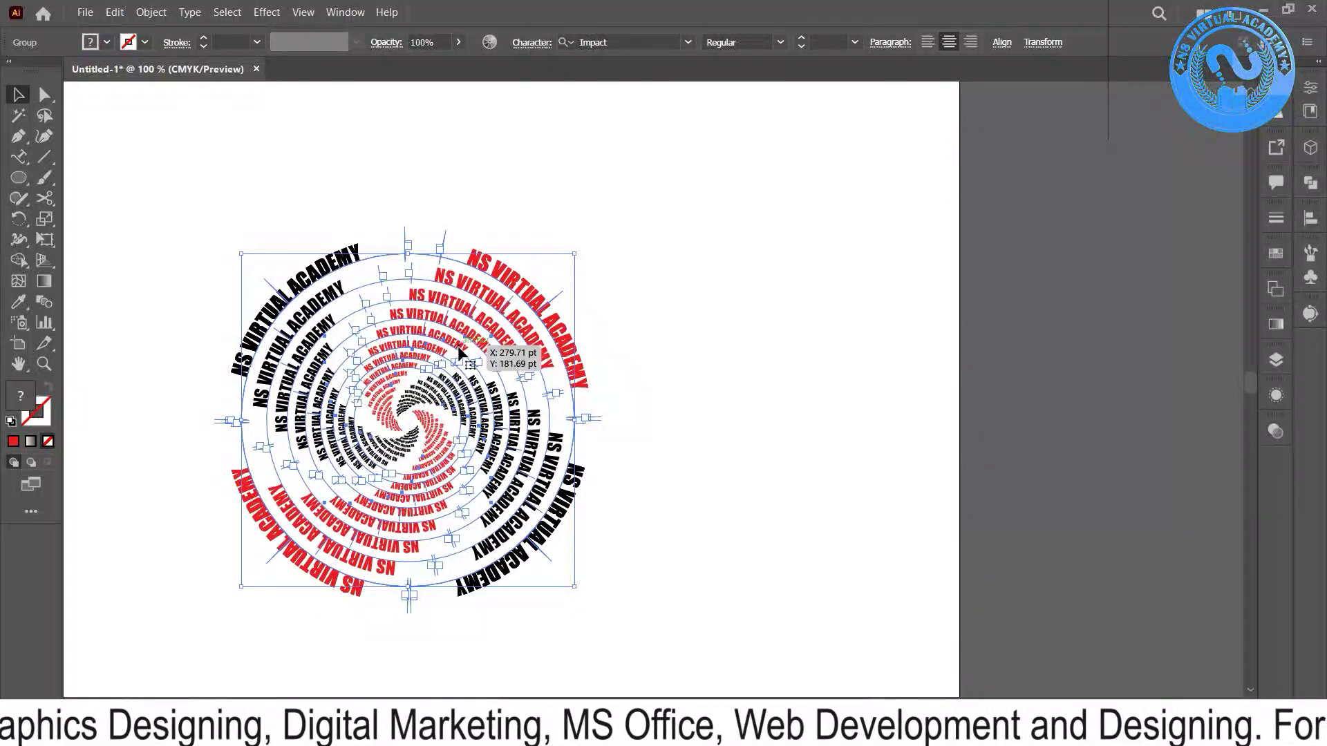
{"action": "left_click", "coordinate": [635, 302]}
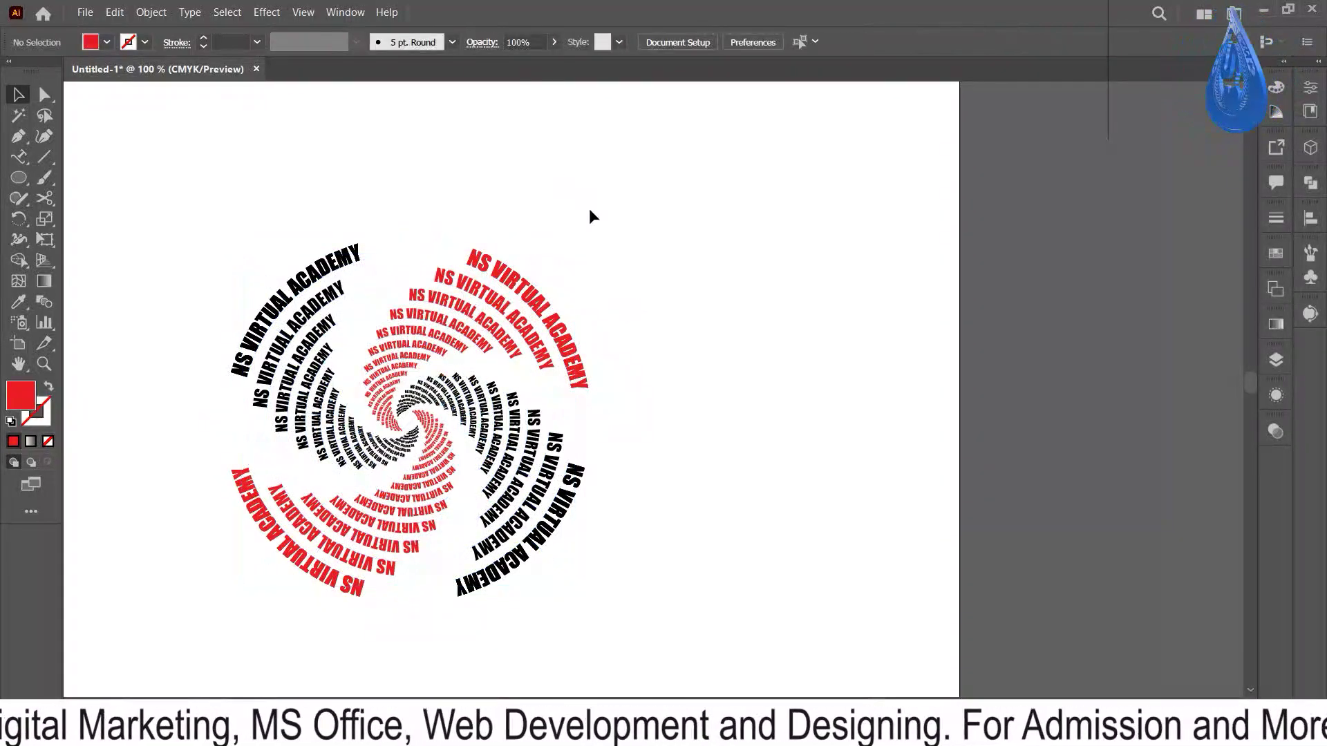
{"action": "scroll", "coordinate": [589, 216], "scroll_direction": "down", "scroll_amount": 1}
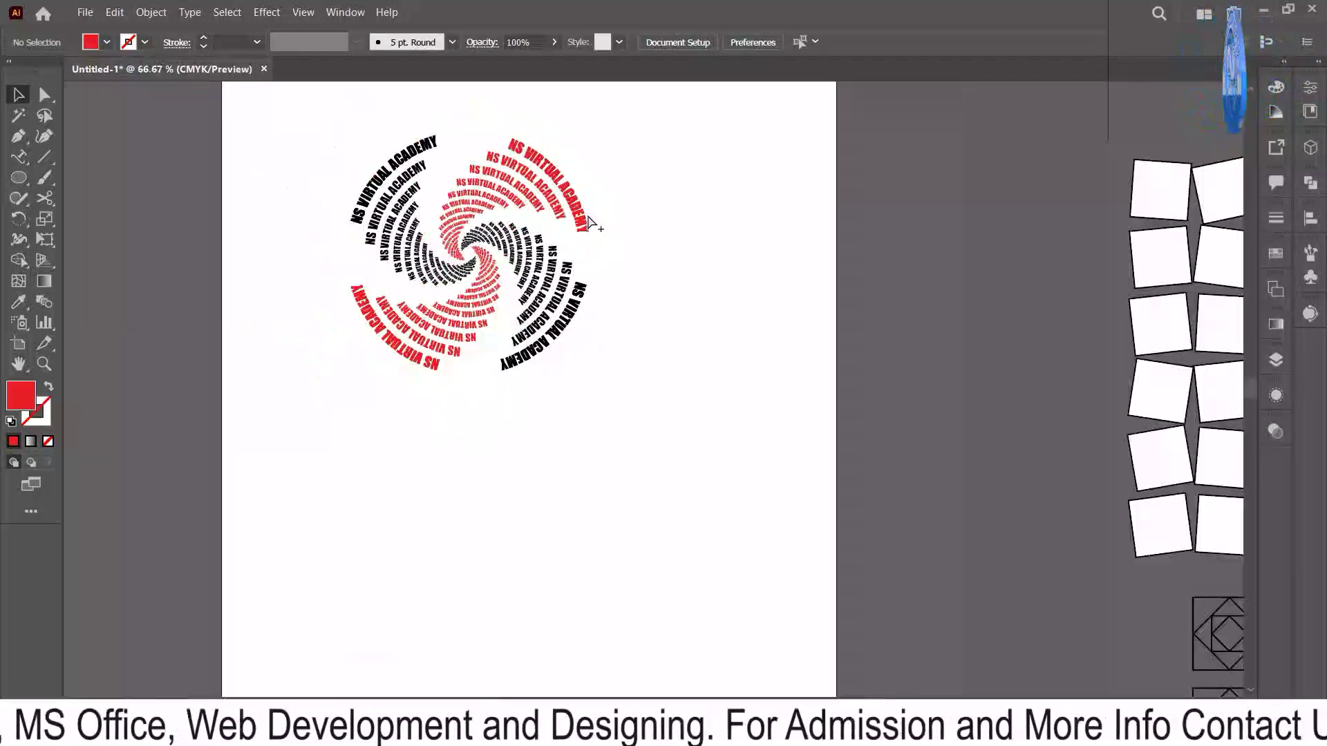
- Select the whole spiral group and drag it off the artboard to the right
{"action": "left_click_drag", "start_coordinate": [589, 220], "coordinate": [283, 416]}
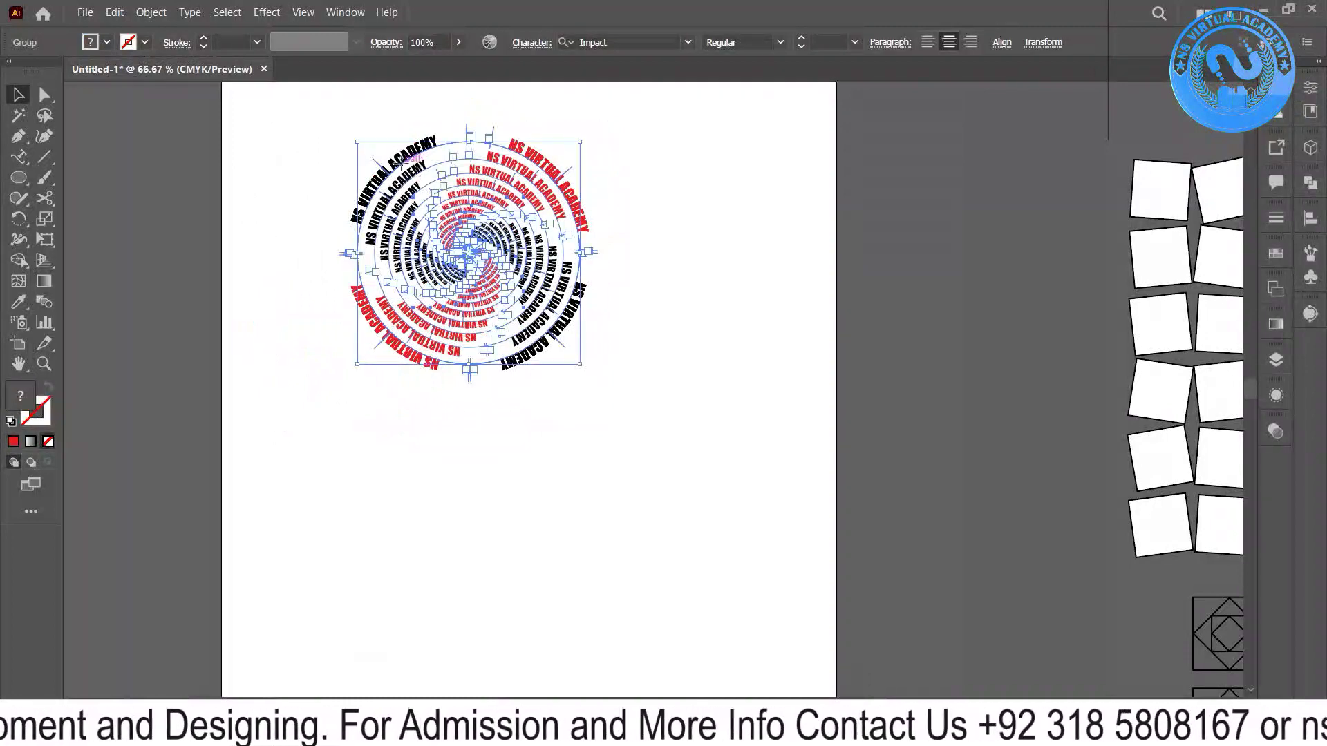
{"action": "left_click_drag", "start_coordinate": [407, 156], "coordinate": [929, 297]}
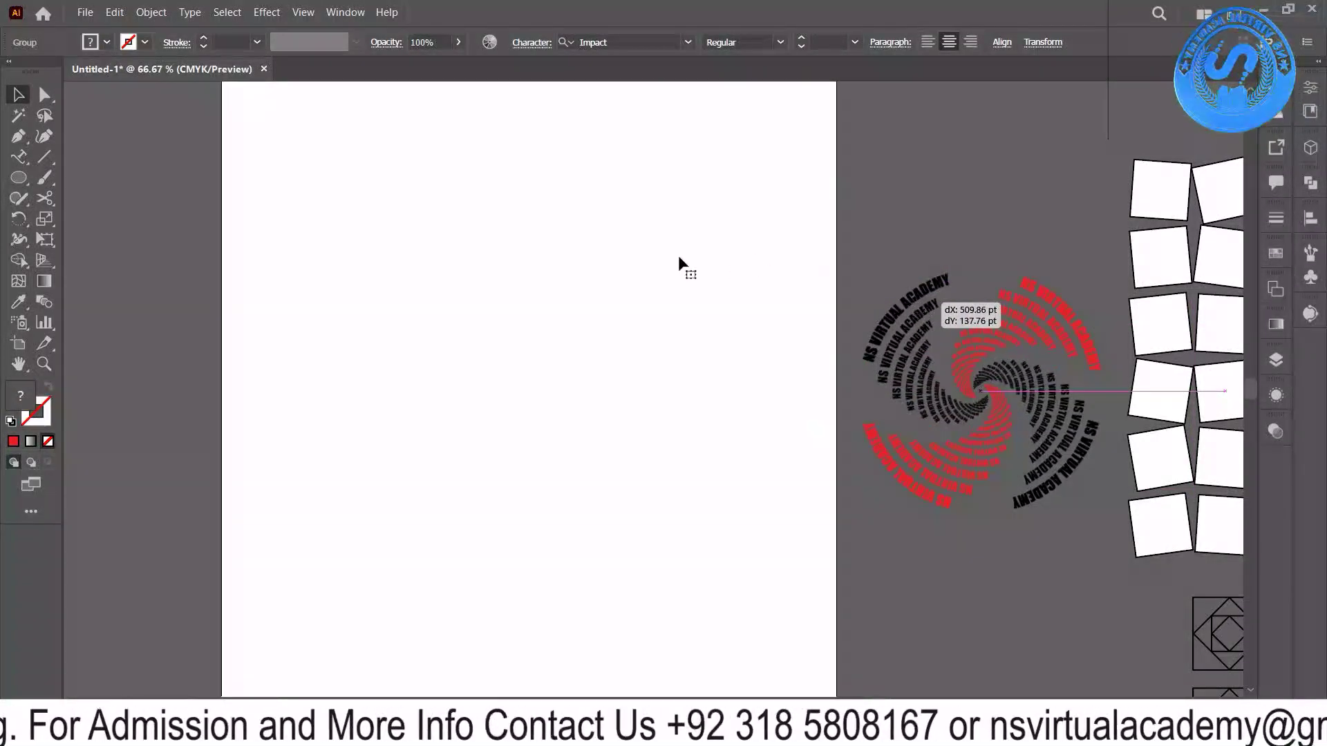
{"action": "left_click", "coordinate": [642, 261]}
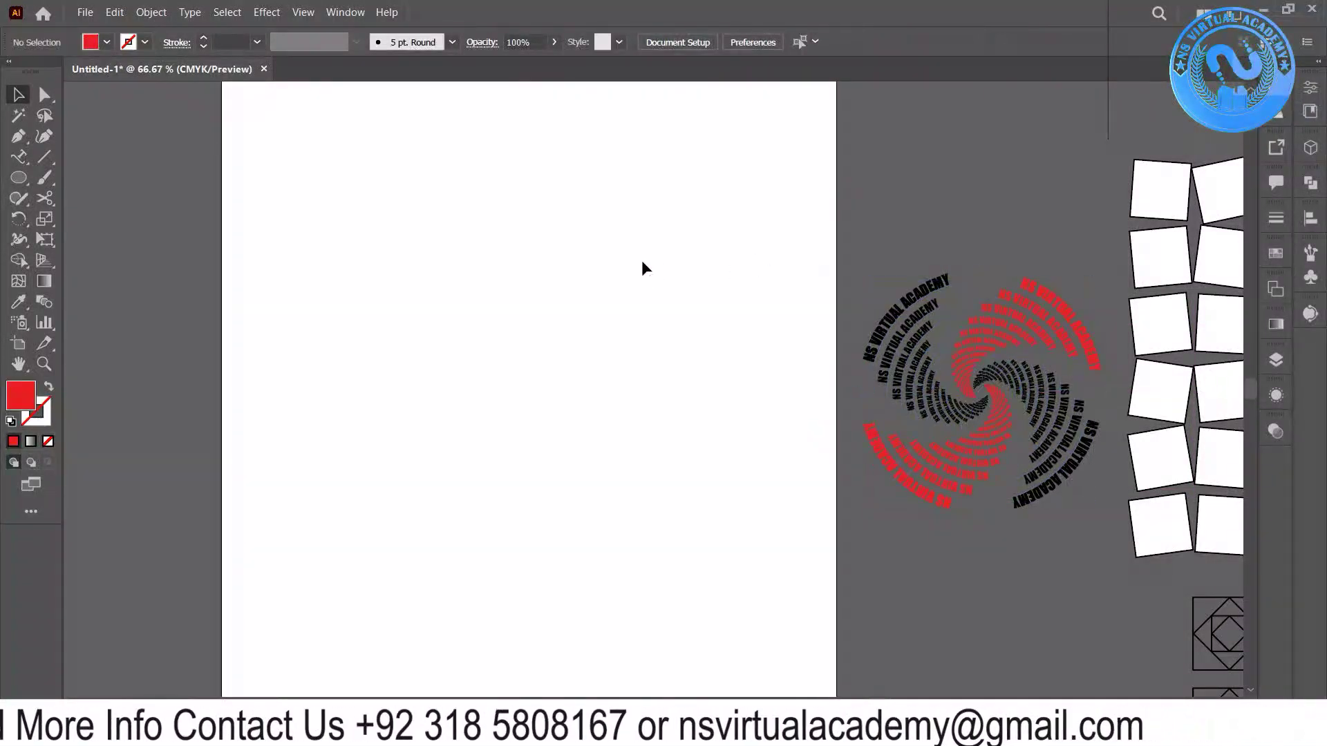
{"action": "scroll", "coordinate": [642, 260], "scroll_direction": "down", "scroll_amount": 3}
{"action": "scroll", "coordinate": [642, 260], "scroll_direction": "right", "scroll_amount": 3}
{"action": "scroll", "coordinate": [642, 260], "scroll_direction": "left", "scroll_amount": 5}
{"action": "scroll", "coordinate": [642, 259], "scroll_direction": "right", "scroll_amount": 2}
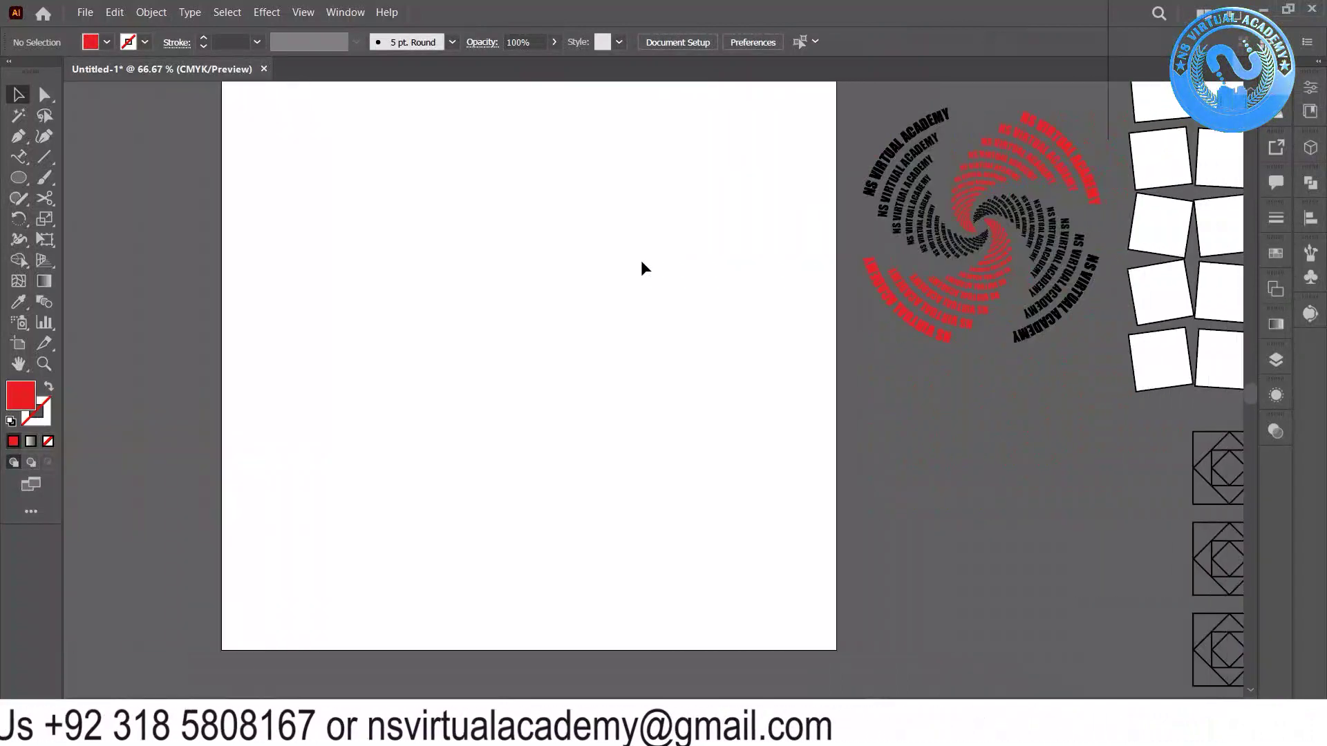
{"action": "scroll", "coordinate": [641, 261], "scroll_direction": "right", "scroll_amount": 1}
{"action": "scroll", "coordinate": [641, 261], "scroll_direction": "up", "scroll_amount": 2}
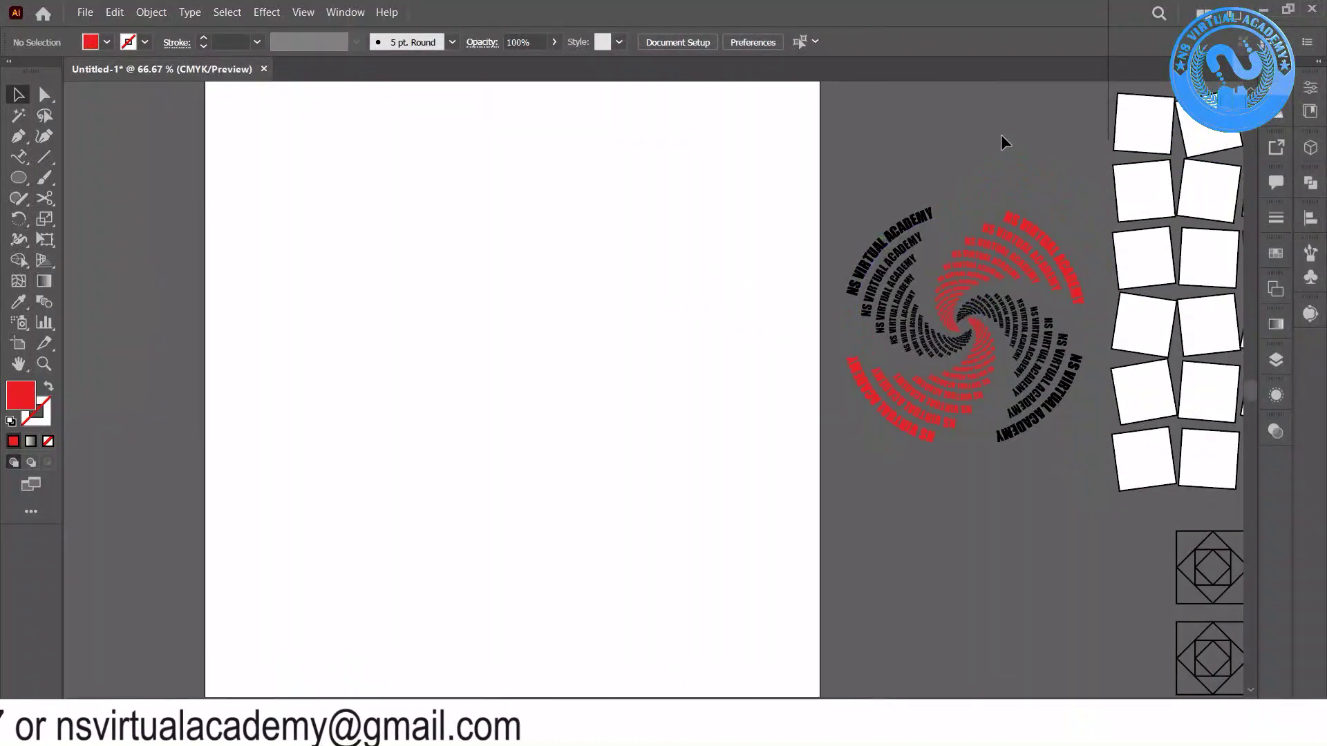
- Drag the red-and-black spiral text group from the pasteboard to the artboard's upper centre and reselect it
{"action": "left_click", "coordinate": [931, 411]}
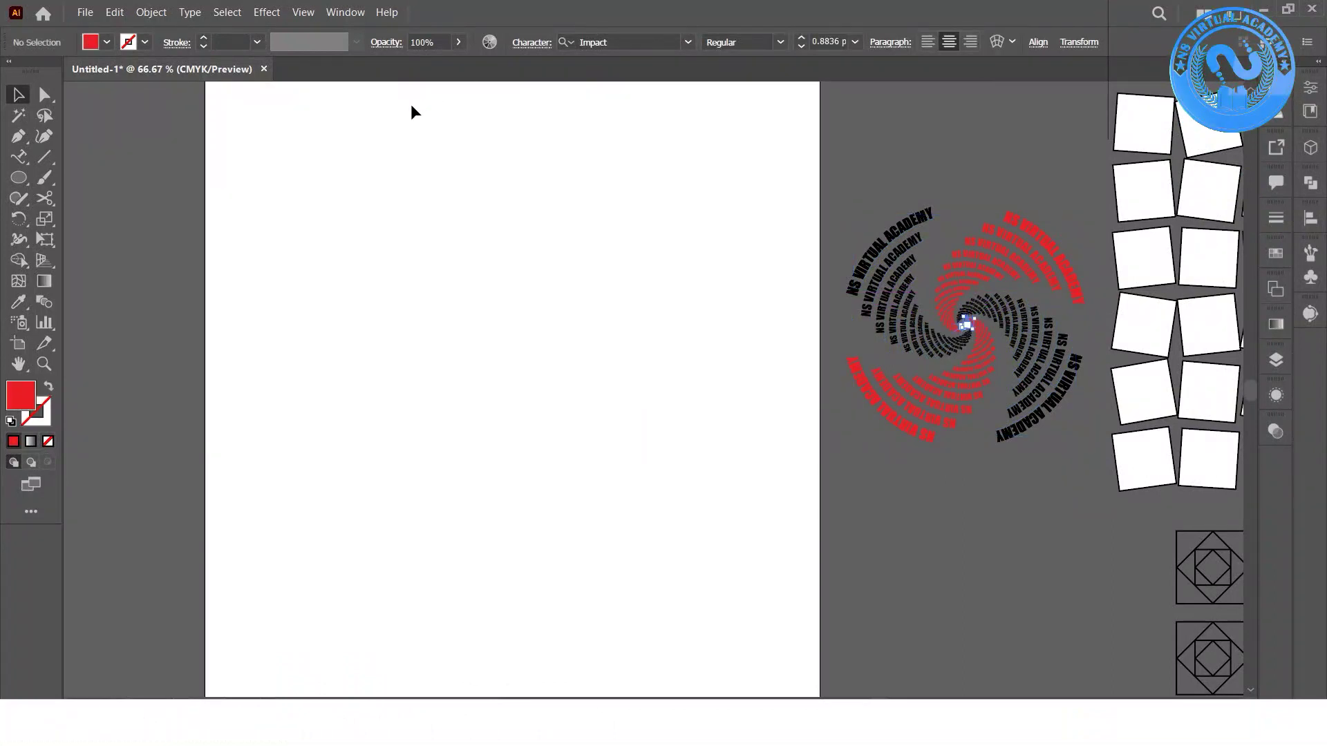
{"action": "left_click", "coordinate": [697, 185]}
{"action": "left_click", "coordinate": [987, 319]}
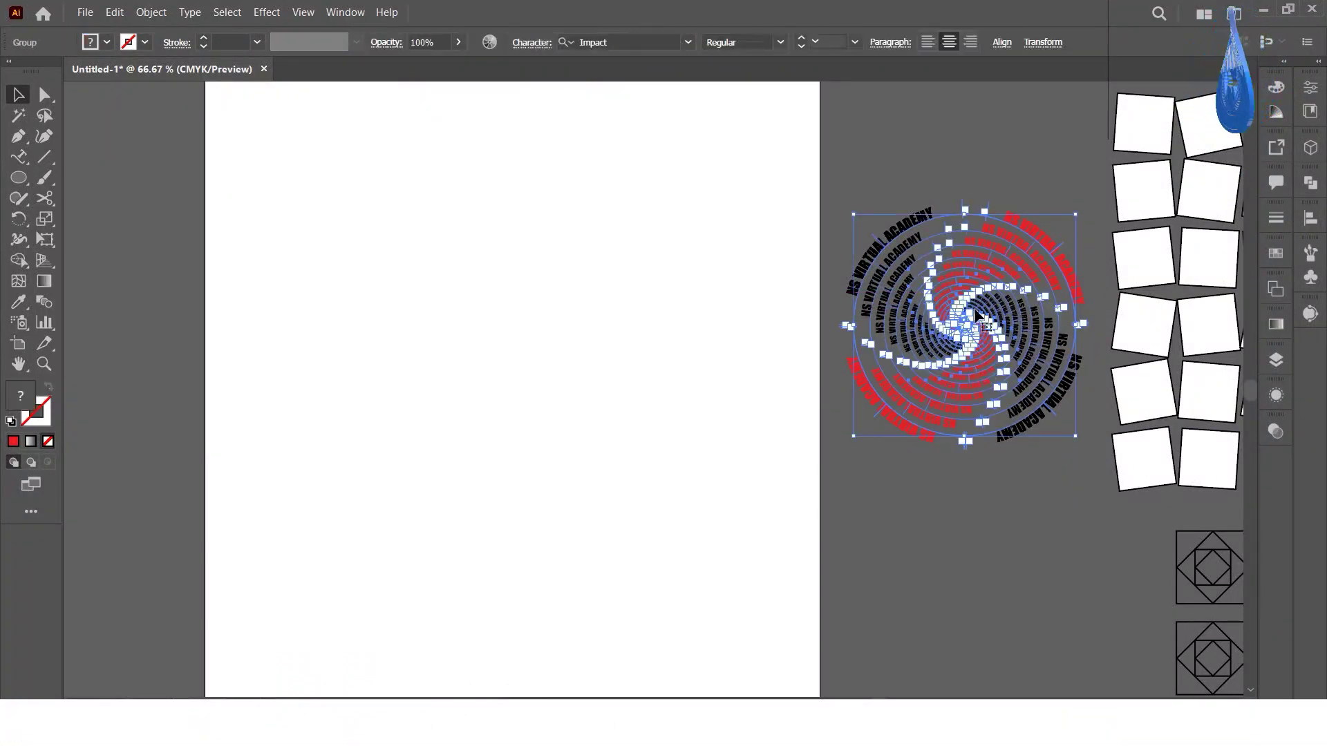
{"action": "mouse_move", "coordinate": [996, 309]}
{"action": "left_mouse_down"}
{"action": "mouse_move", "coordinate": [748, 316]}
{"action": "mouse_move", "coordinate": [571, 288]}
{"action": "left_mouse_up"}
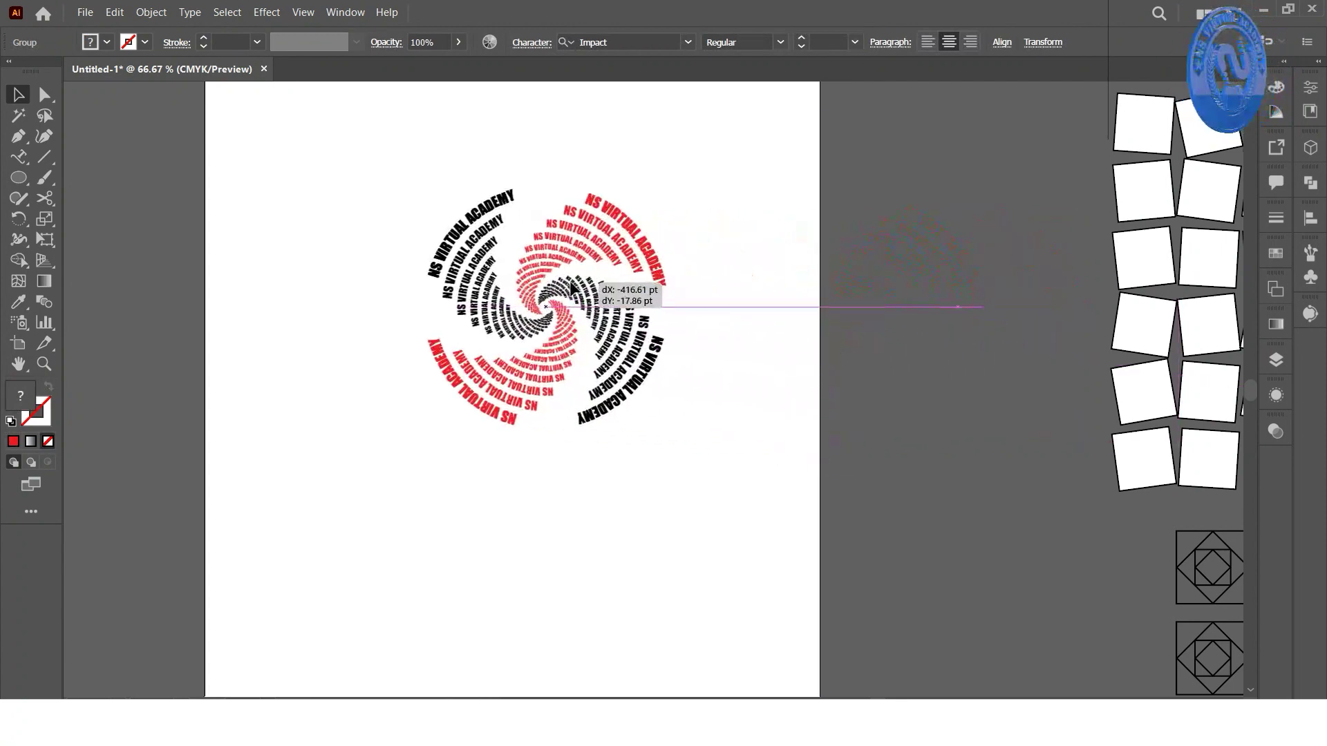
{"action": "left_click", "coordinate": [763, 213]}
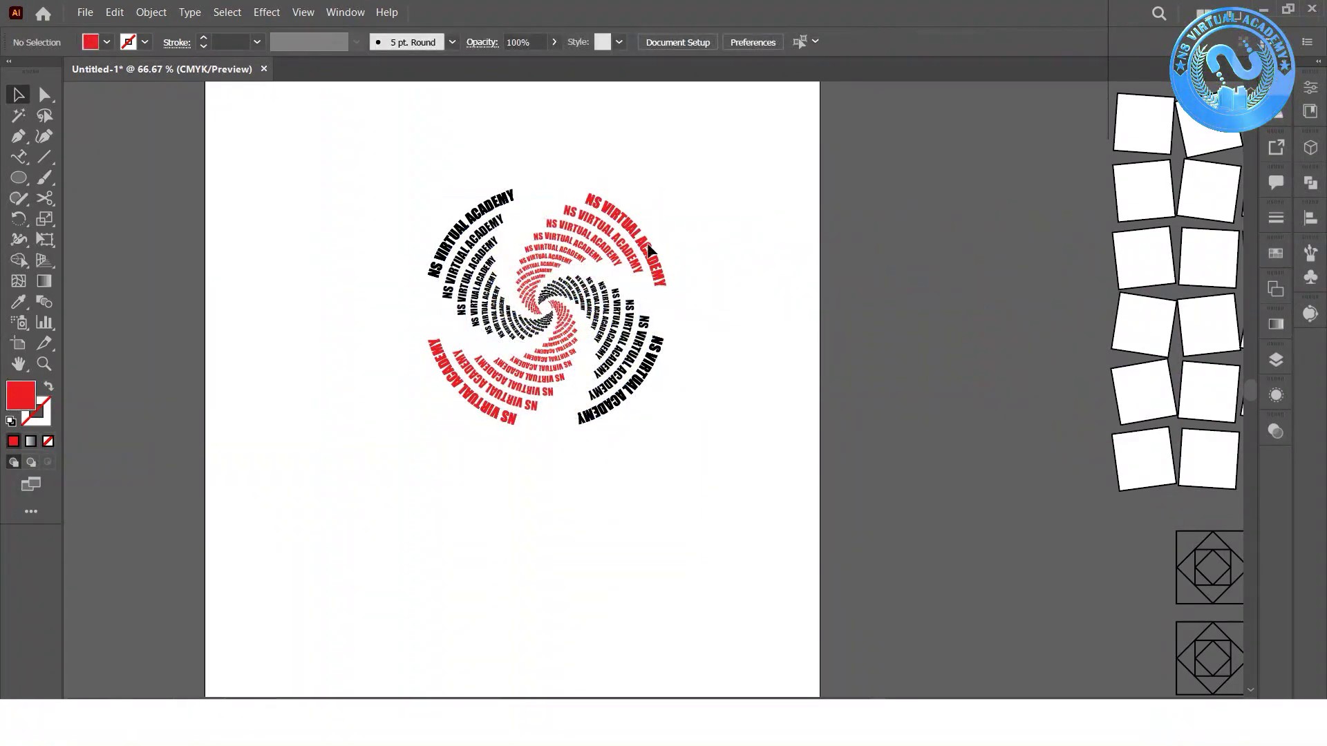
{"action": "key", "text": "ctrl+a"}
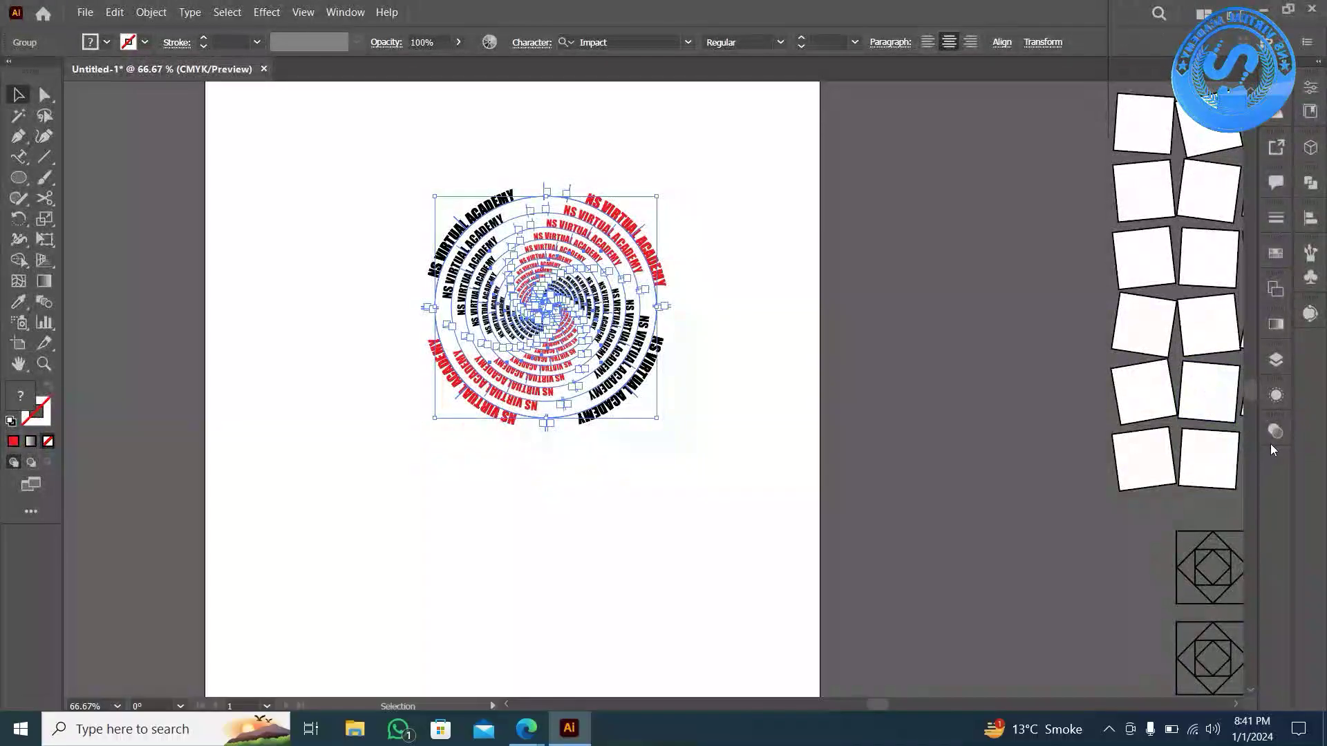
- Lower the spiral text group's opacity to 32% in the Transparency panel and reselect the whole group
{"action": "left_click", "coordinate": [1274, 432]}
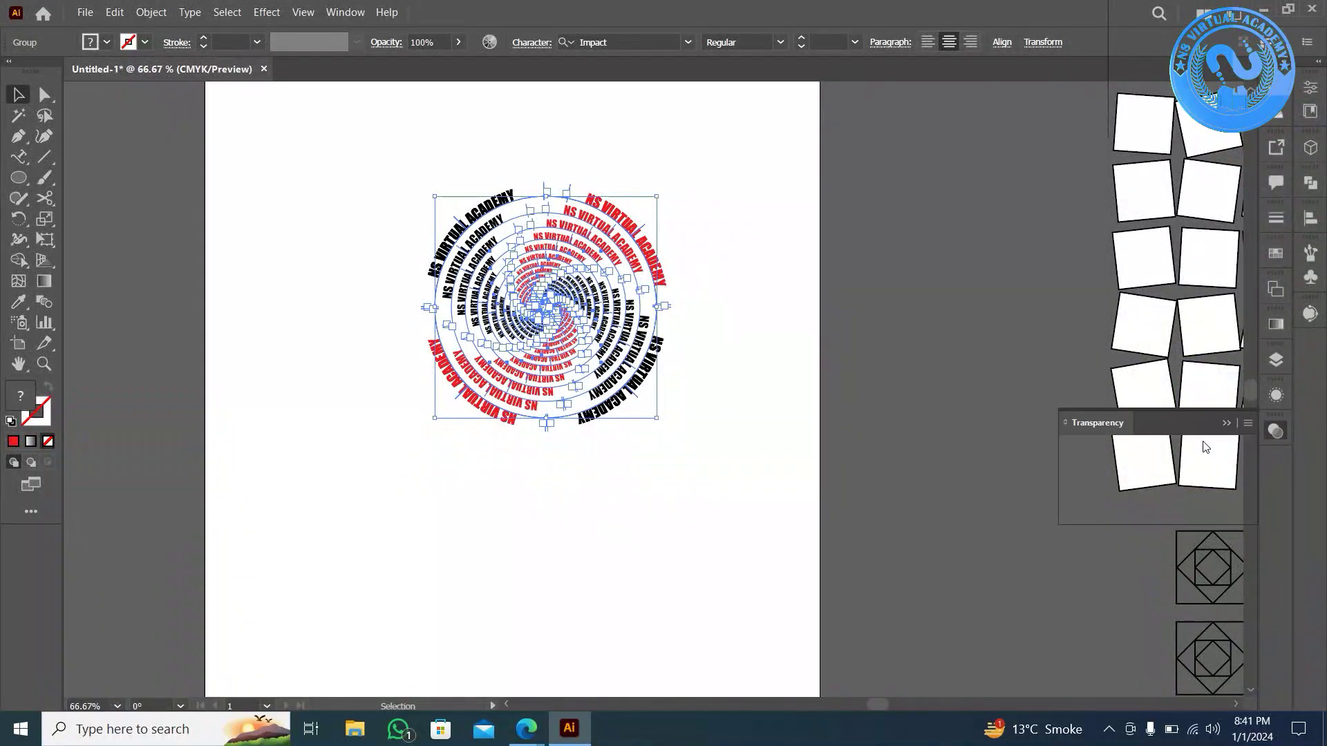
{"action": "left_click", "coordinate": [1234, 450]}
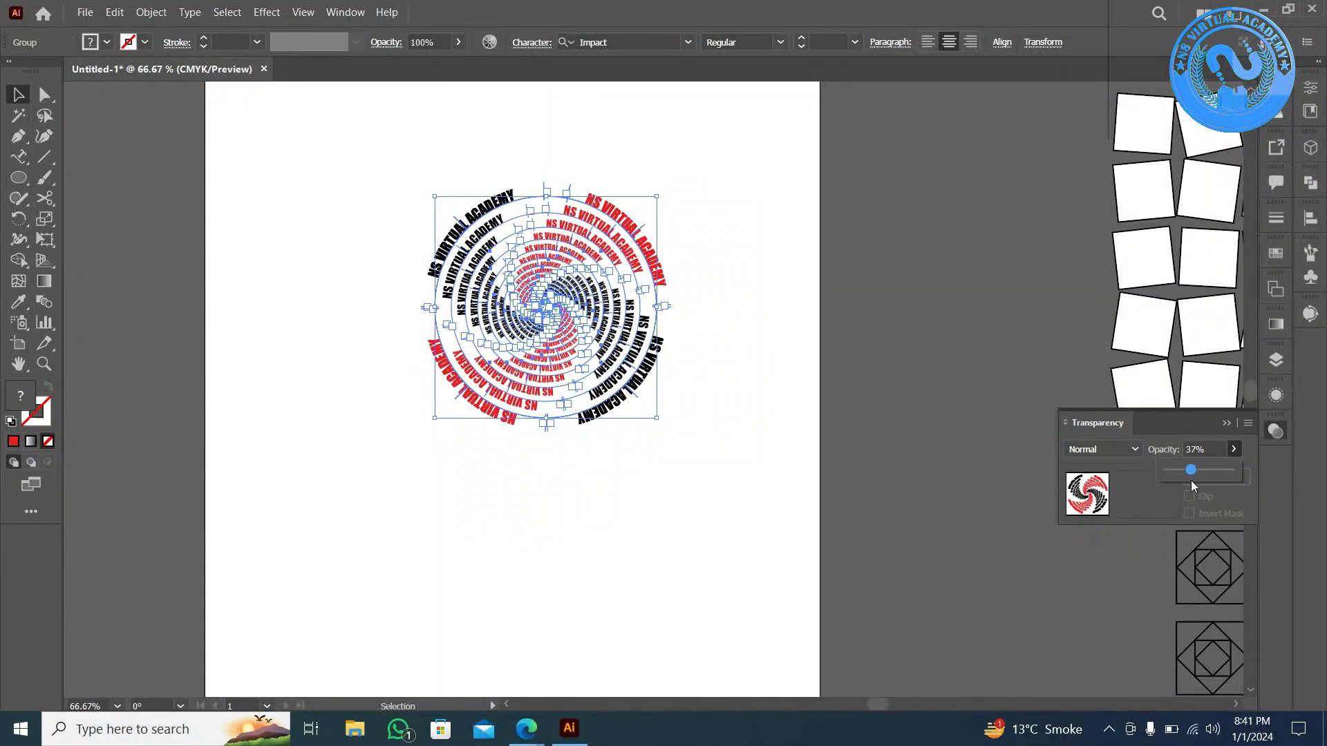
{"action": "left_click", "coordinate": [832, 356]}
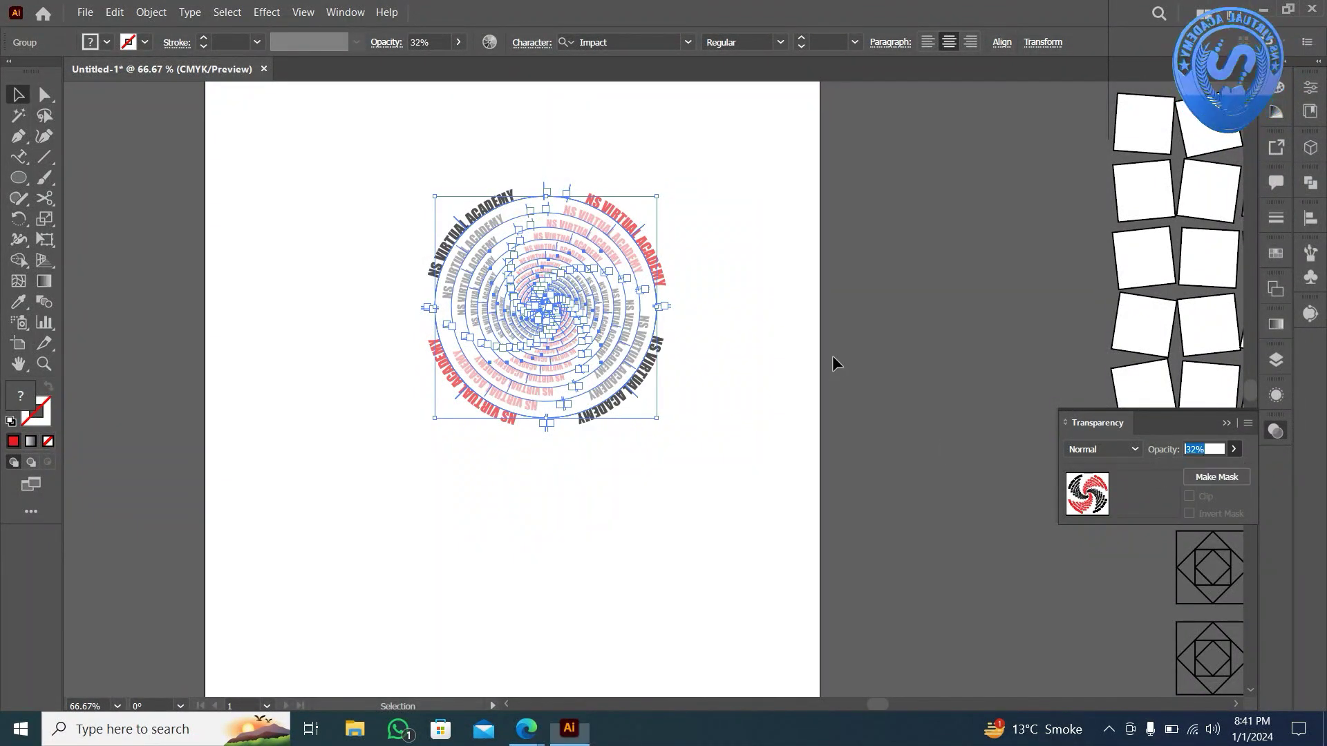
{"action": "left_click", "coordinate": [833, 355]}
{"action": "scroll", "coordinate": [832, 355], "scroll_direction": "up", "scroll_amount": 1}
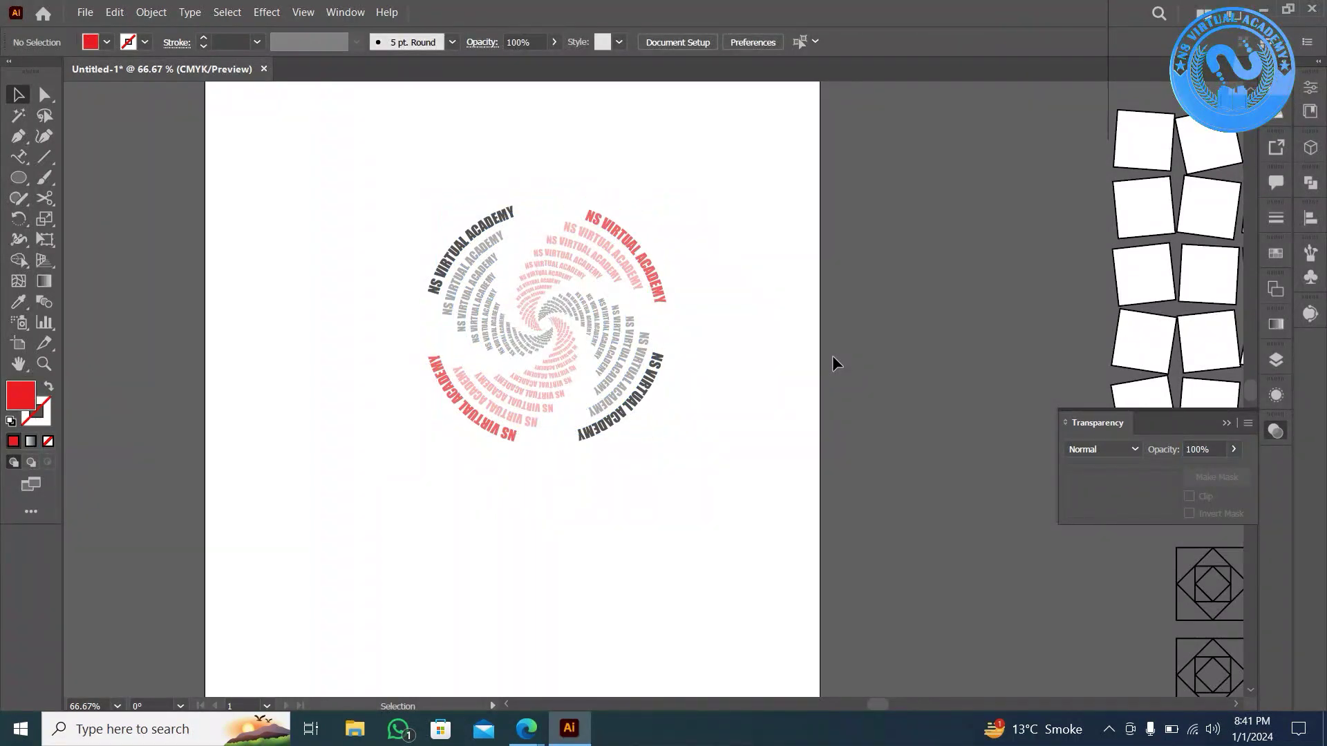
{"action": "left_click", "coordinate": [572, 266]}
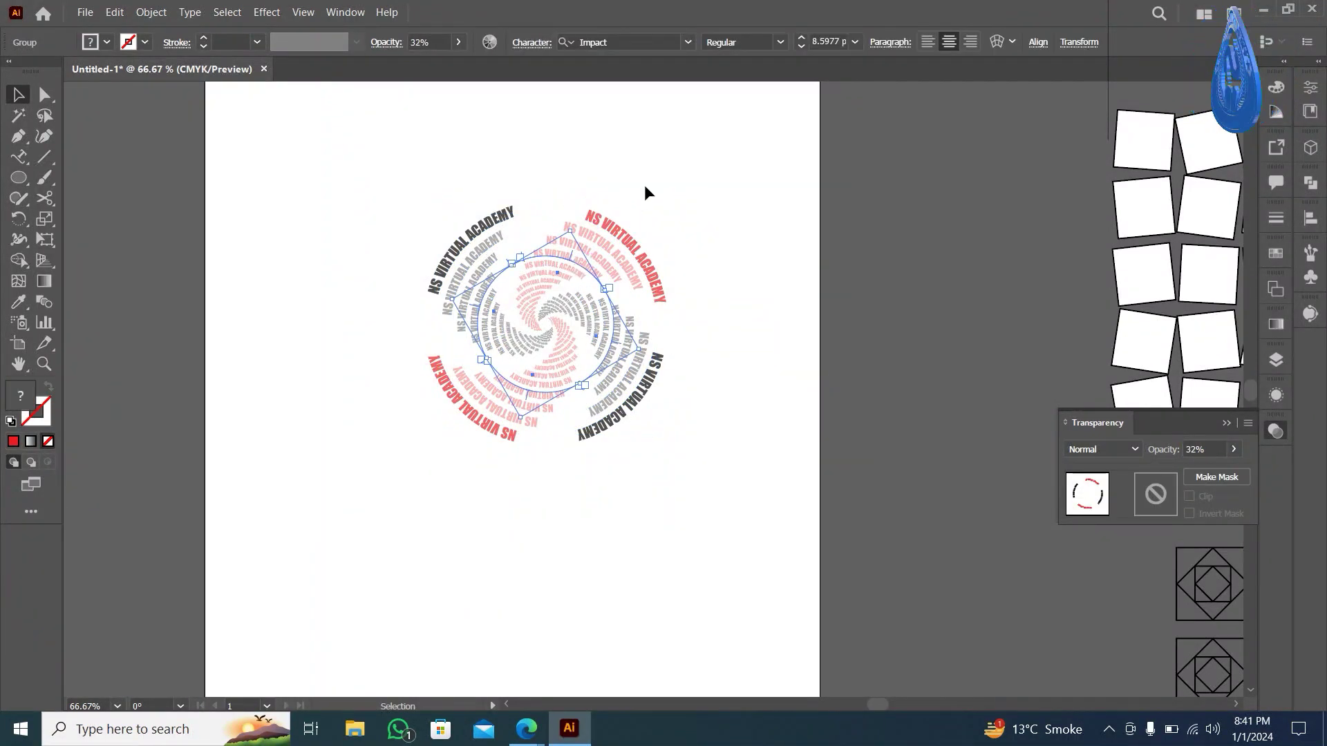
{"action": "left_click", "coordinate": [440, 437]}
{"action": "key", "text": "ctrl+a"}
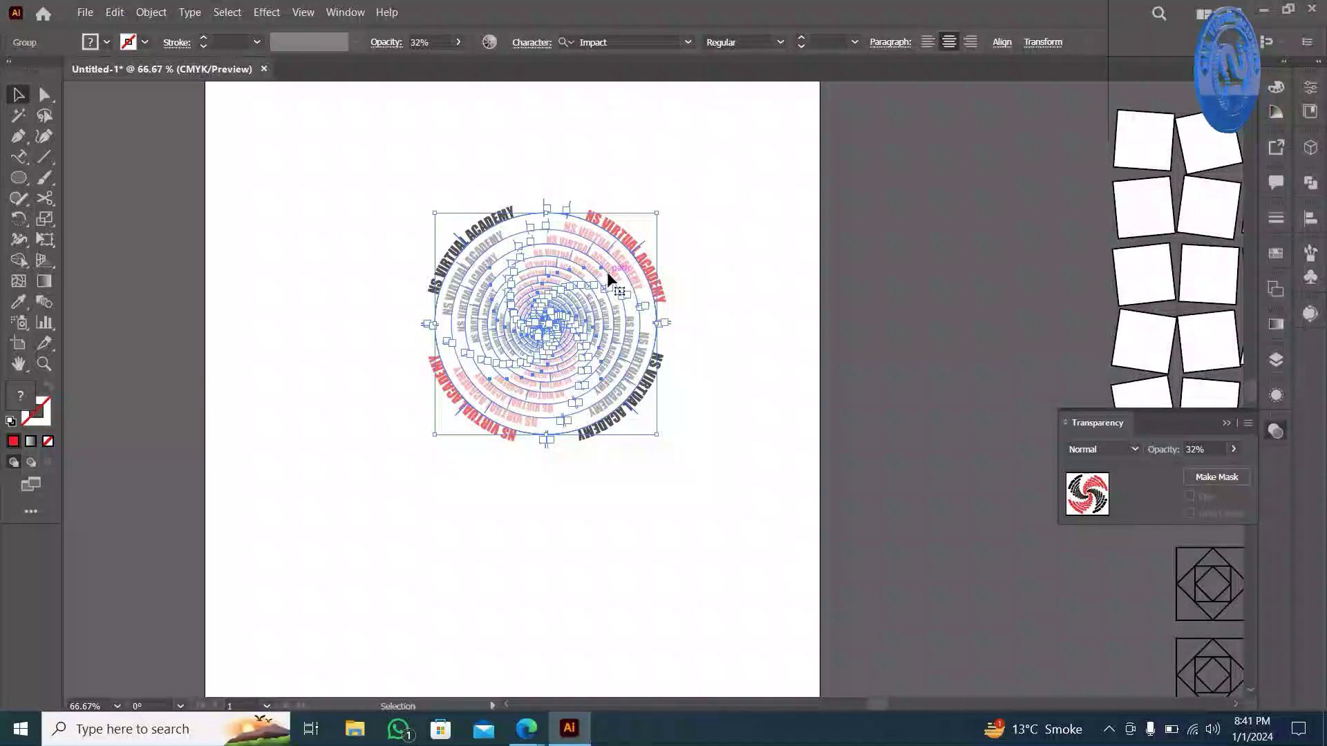
{"action": "left_click", "coordinate": [13, 183]}
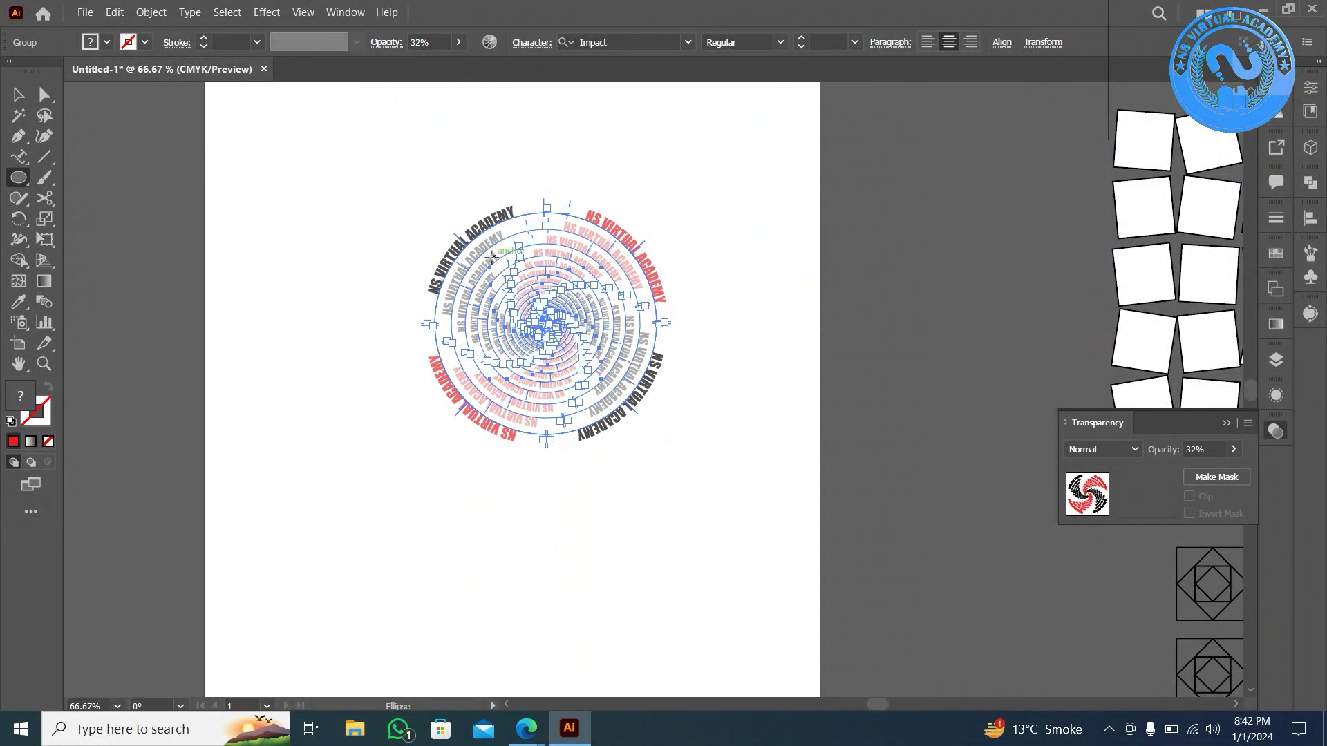
- Draw a circle from the spiral's centre large enough to cover the spiral
{"action": "left_click", "coordinate": [548, 322]}
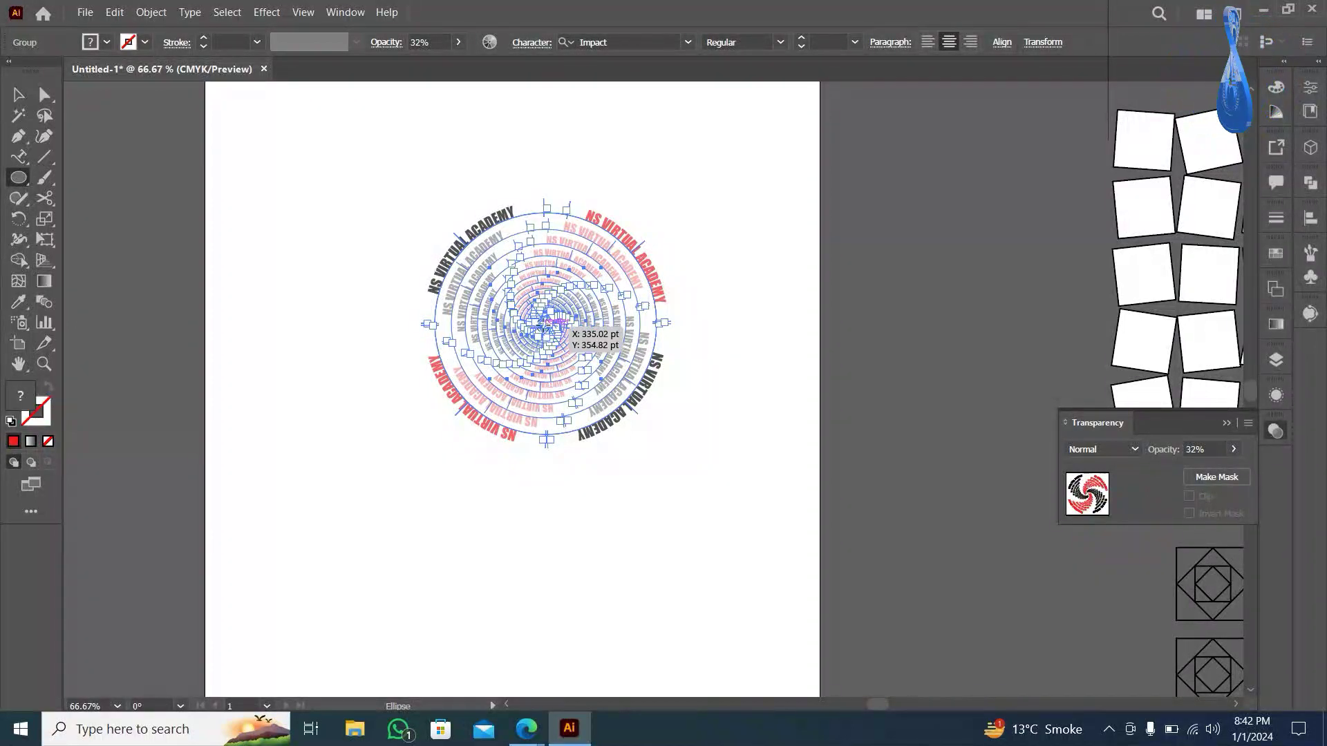
{"action": "left_click_drag", "start_coordinate": [547, 323], "coordinate": [668, 420]}
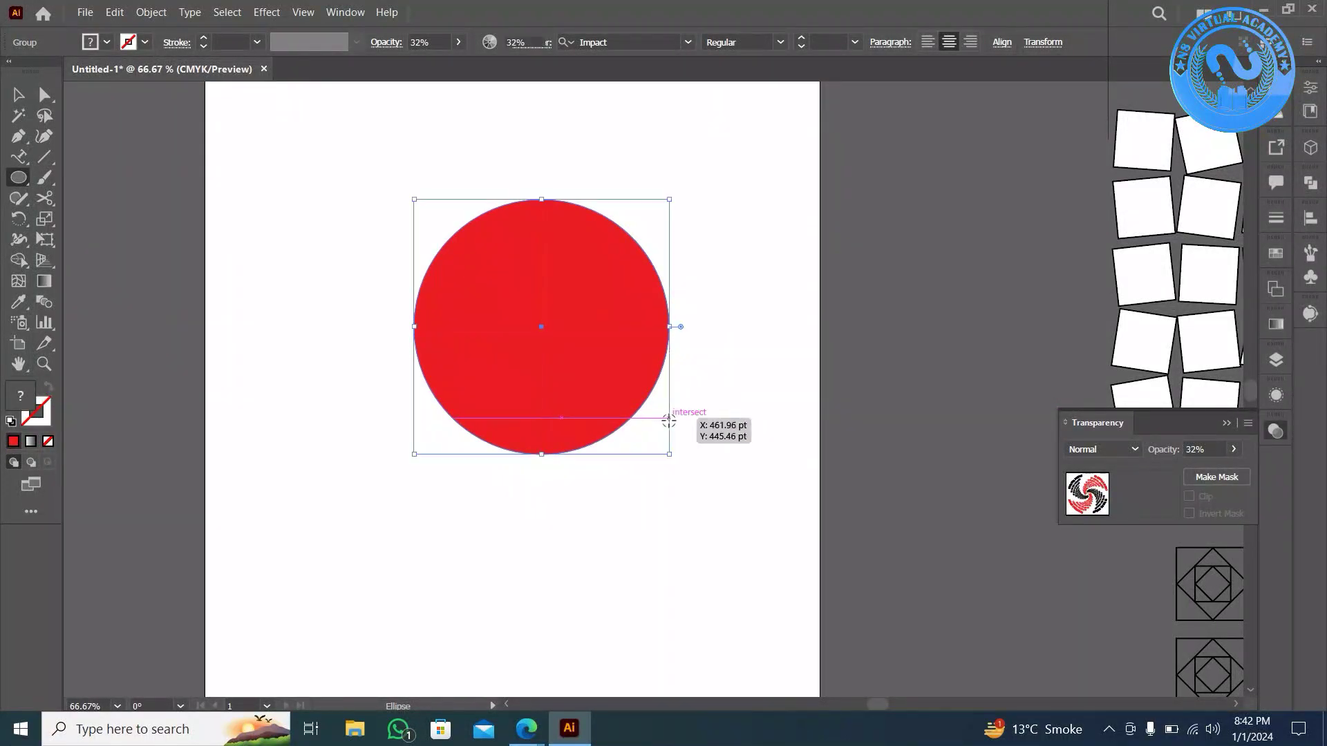
{"action": "left_click", "coordinate": [19, 115]}
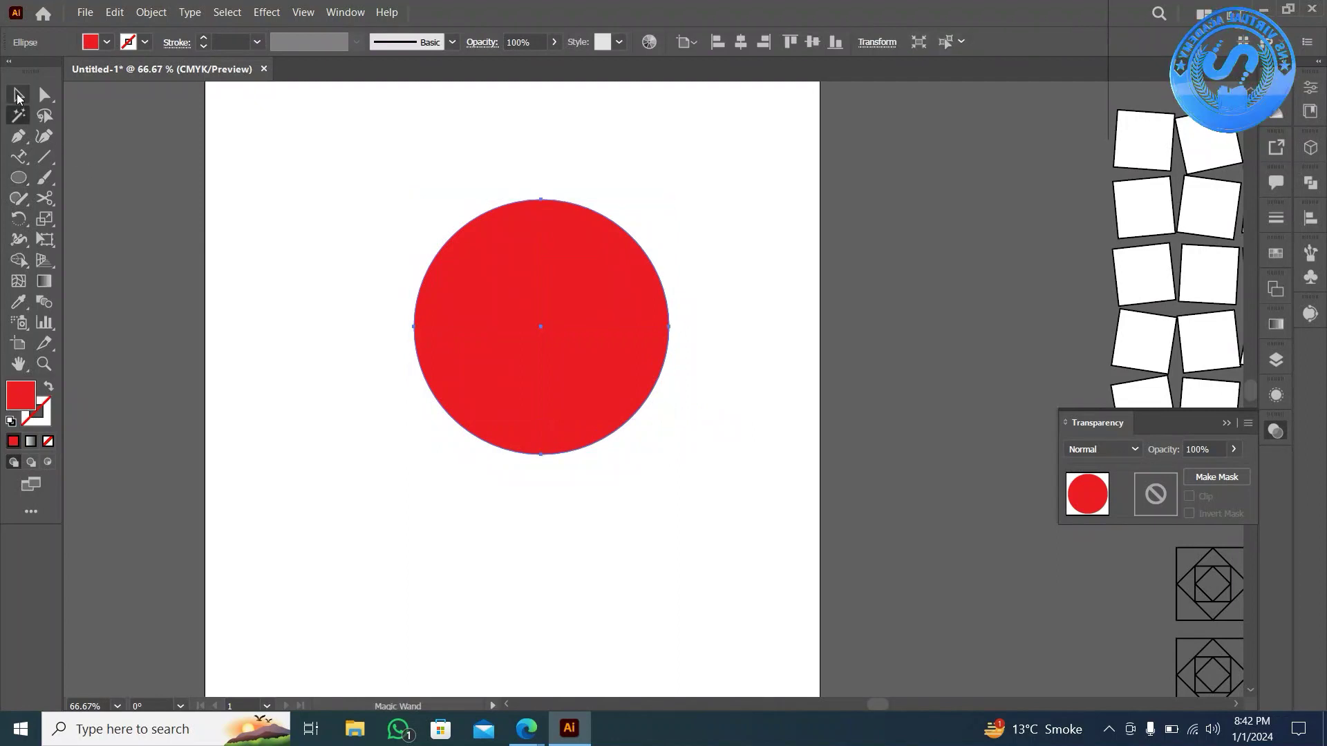
{"action": "left_click_drag", "start_coordinate": [299, 247], "coordinate": [656, 449]}
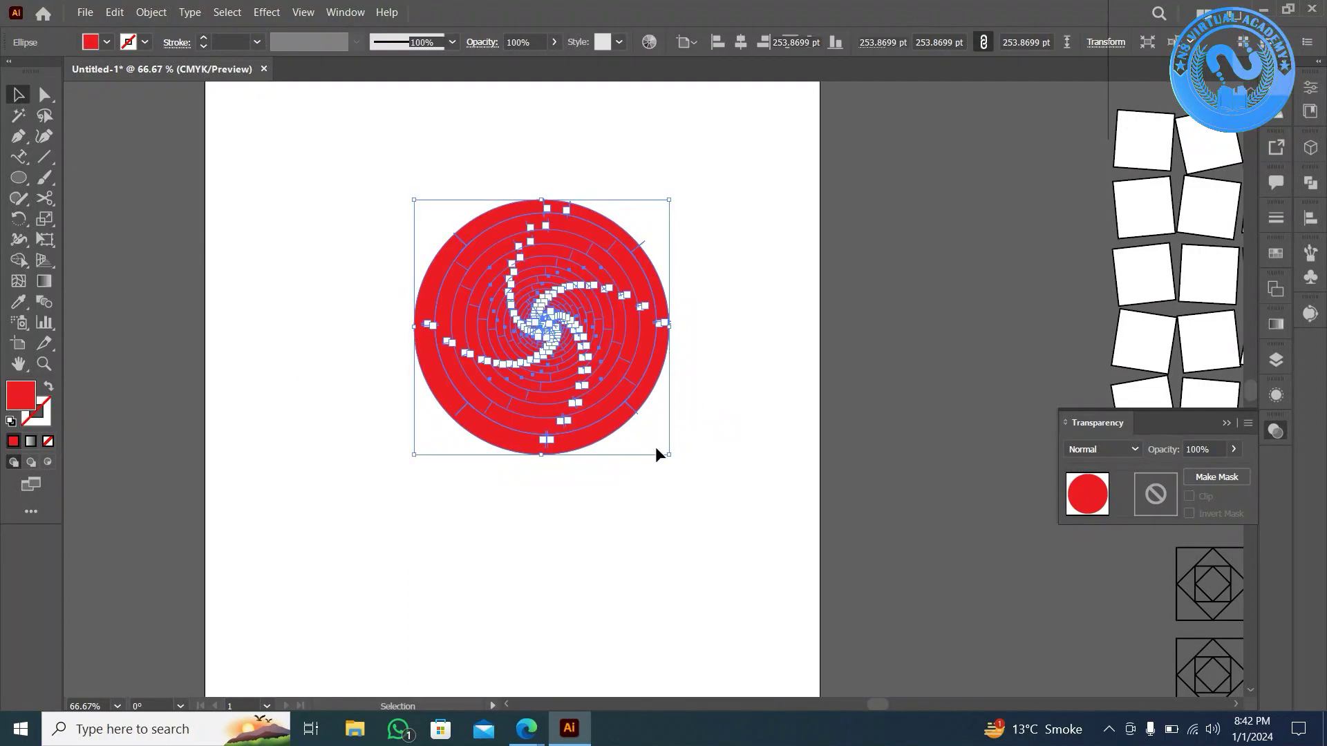
- Raise the spiral text group's opacity back to 100%
{"action": "left_click", "coordinate": [641, 400]}
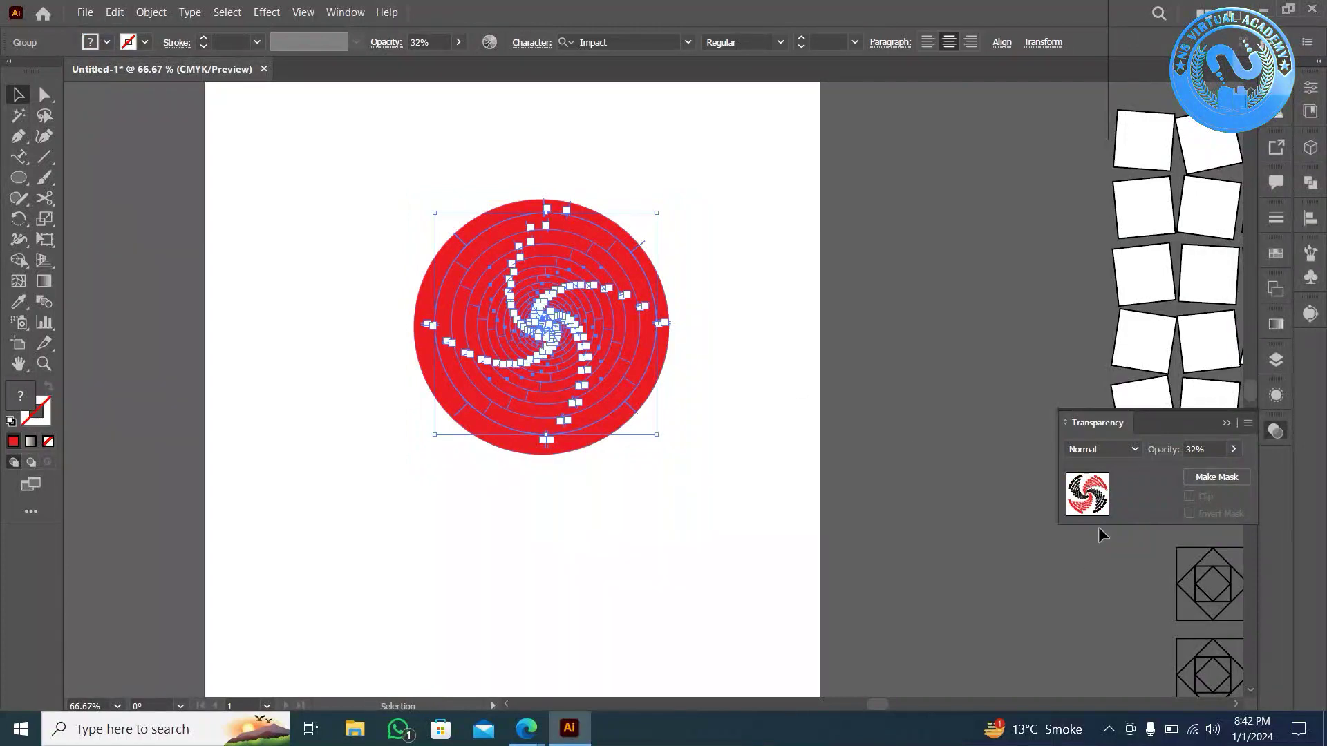
{"action": "left_click", "coordinate": [1237, 453]}
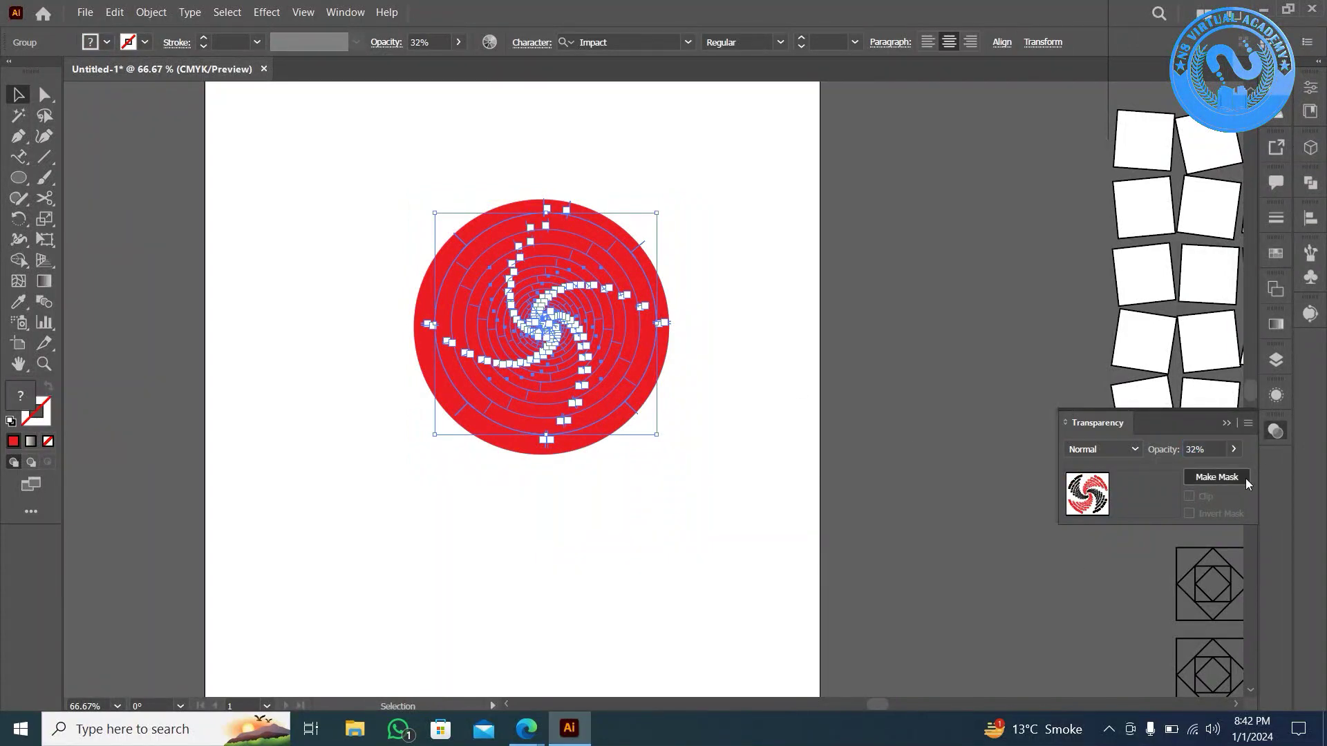
{"action": "left_click", "coordinate": [1231, 449]}
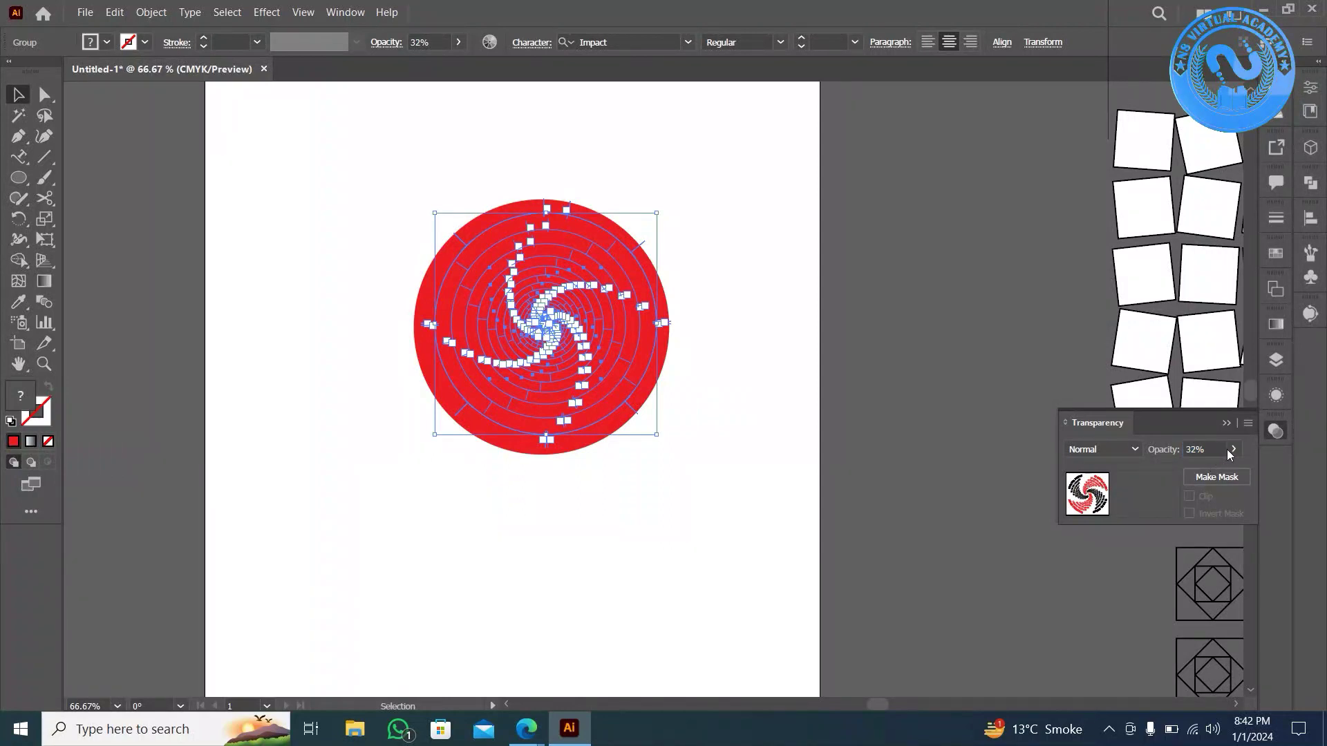
{"action": "left_click", "coordinate": [1233, 450]}
{"action": "type", "text": "100"}
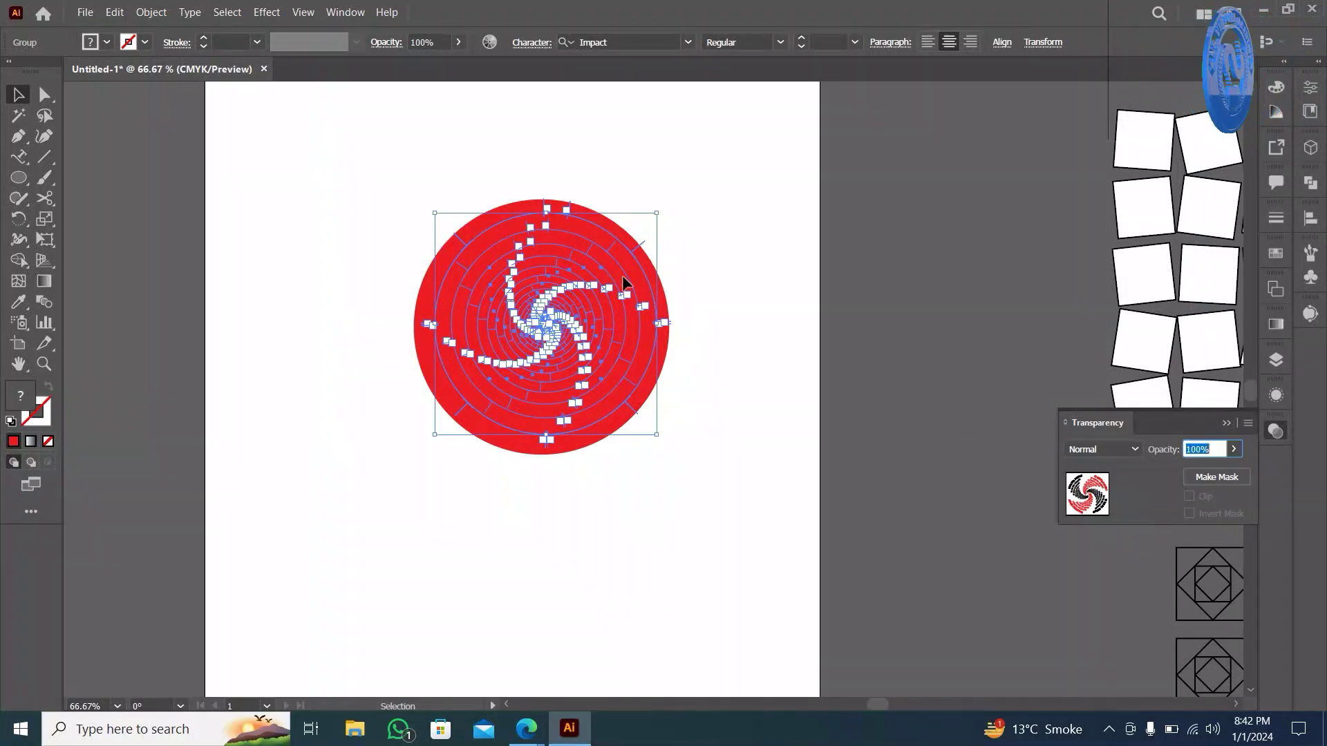
{"action": "left_click_drag", "start_coordinate": [659, 154], "coordinate": [562, 233]}
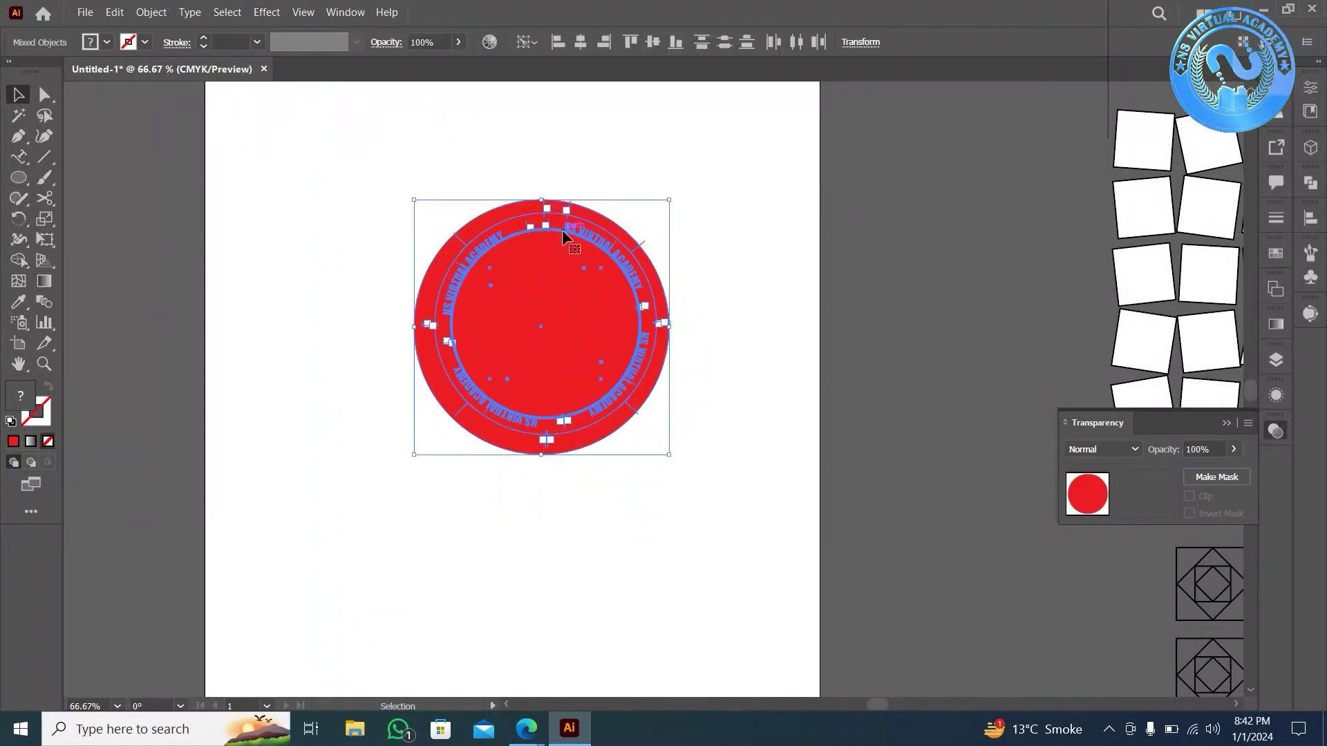
{"action": "left_click", "coordinate": [620, 142]}
- Fill the circle with a white-to-black radial gradient from the Gradient panel
{"action": "left_click", "coordinate": [499, 338]}
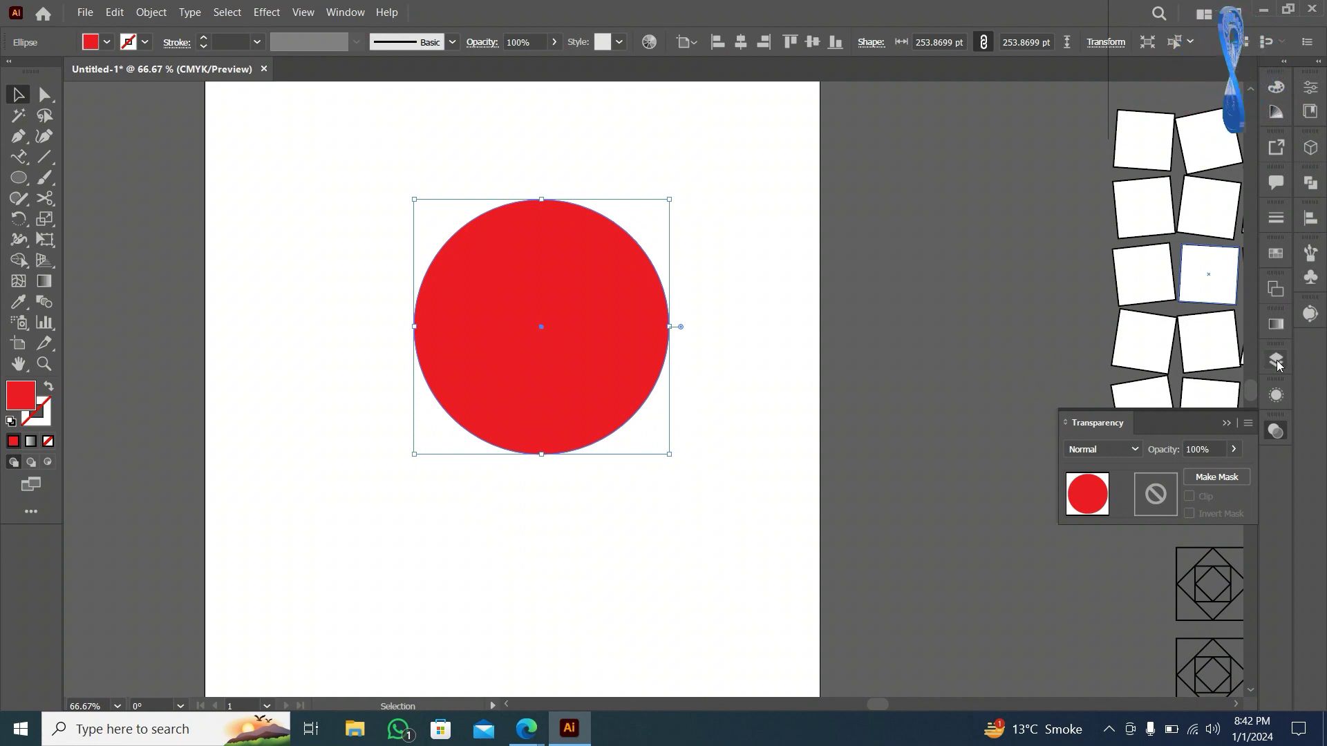
{"action": "left_click", "coordinate": [1276, 324]}
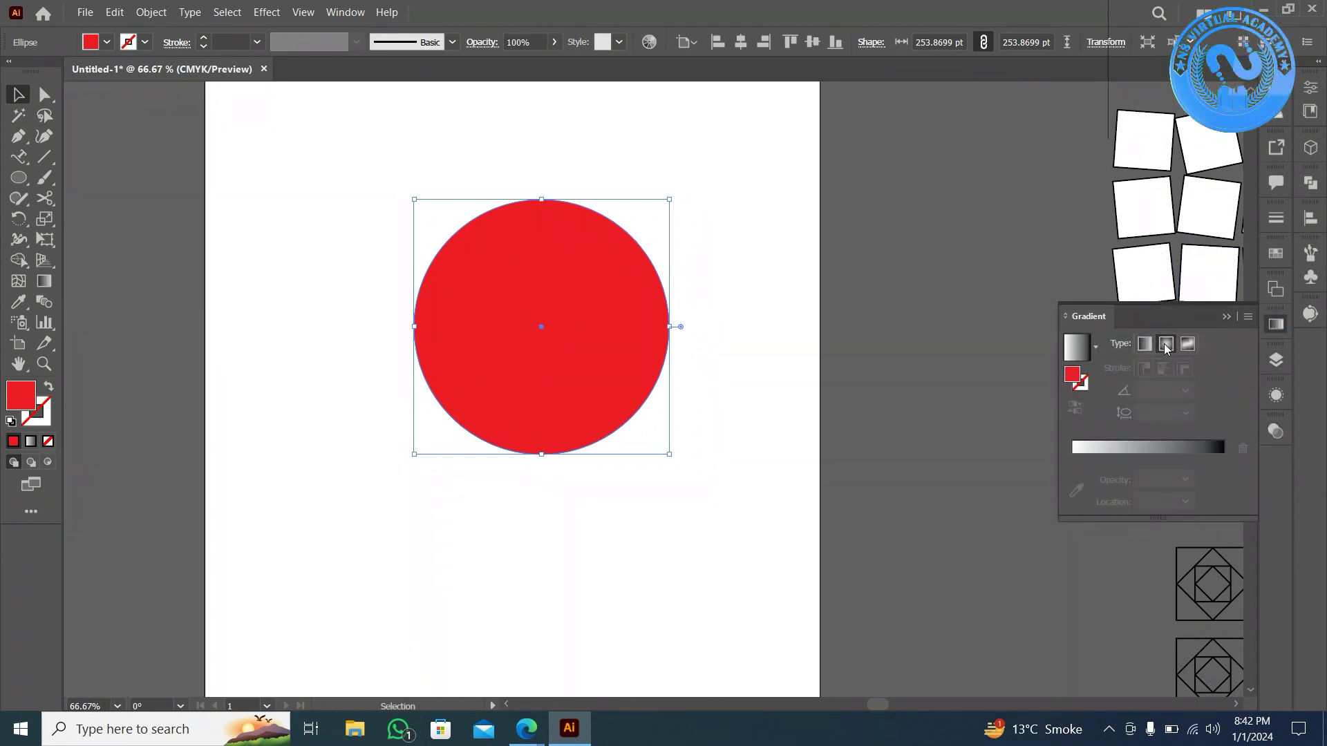
{"action": "left_click", "coordinate": [1166, 345]}
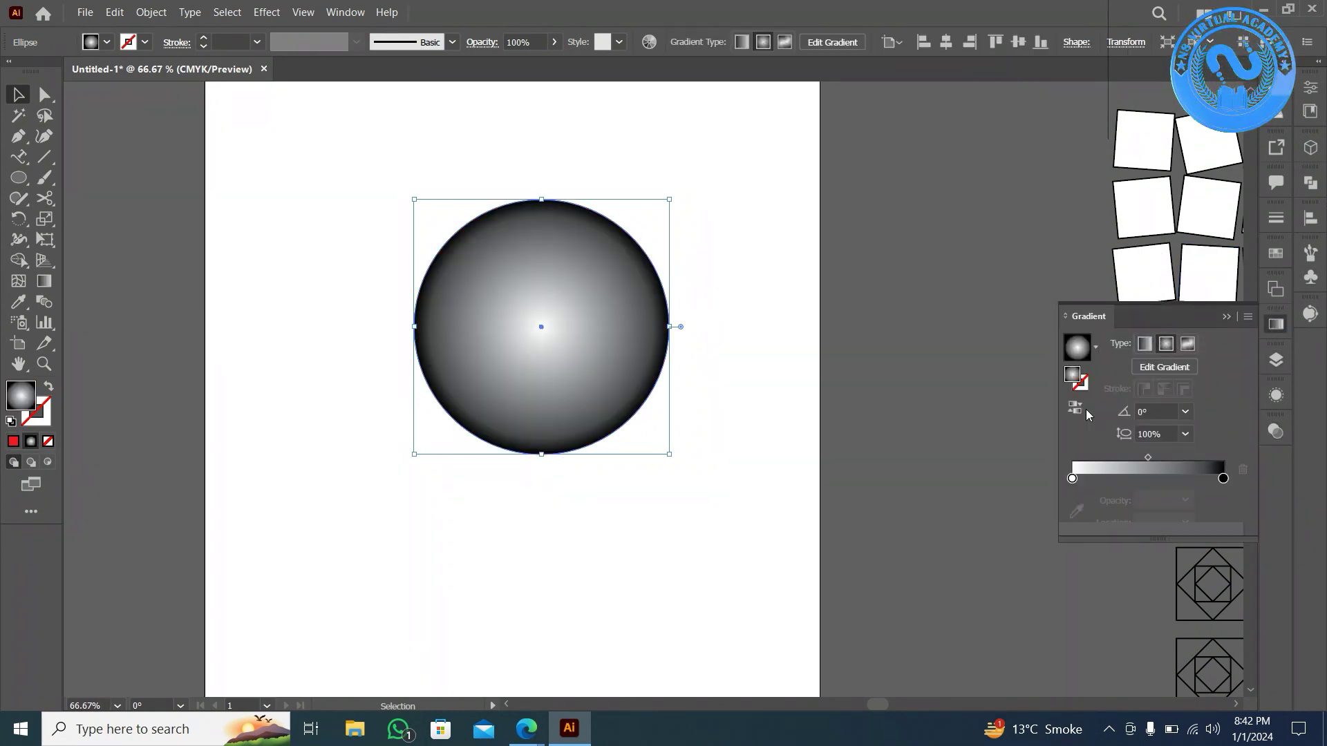
{"action": "left_click", "coordinate": [819, 333]}
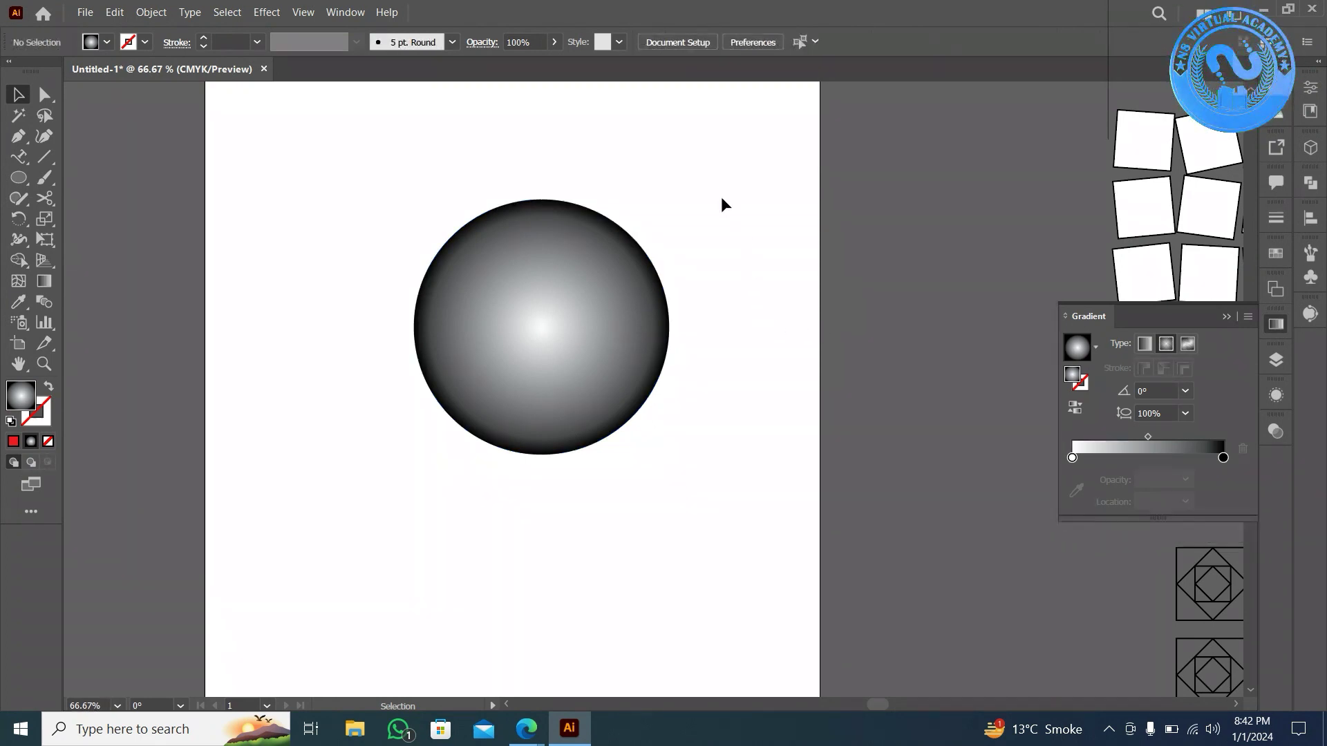
{"action": "left_click_drag", "start_coordinate": [717, 197], "coordinate": [490, 406]}
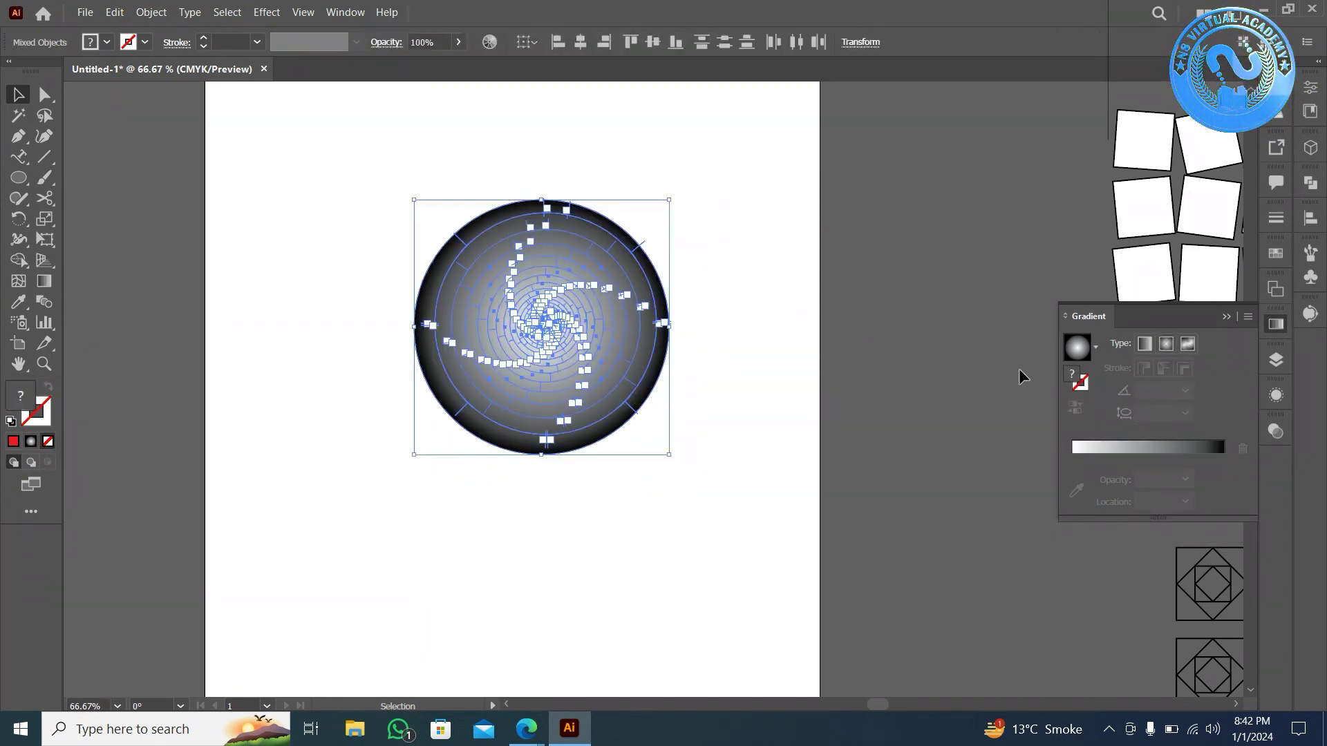
{"action": "left_click", "coordinate": [1275, 430]}
{"action": "left_click", "coordinate": [1247, 423]}
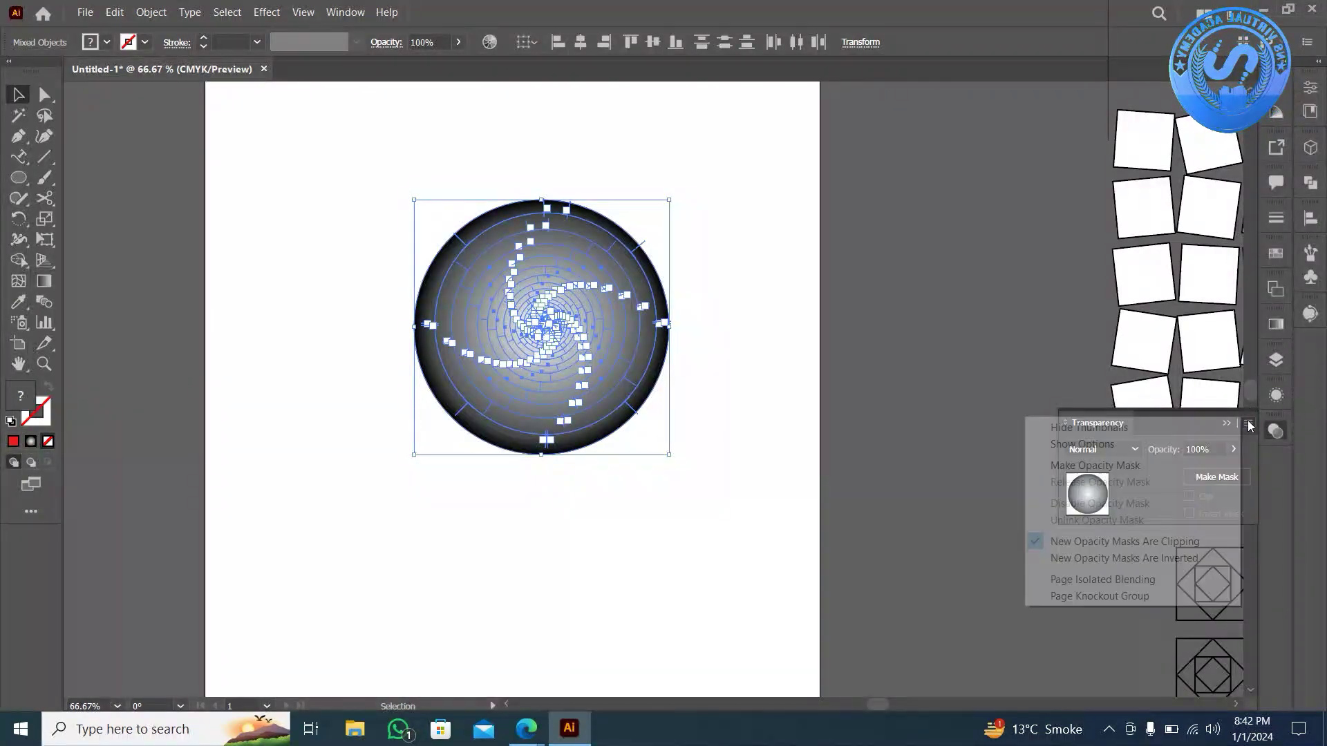
{"action": "left_click", "coordinate": [1121, 465]}
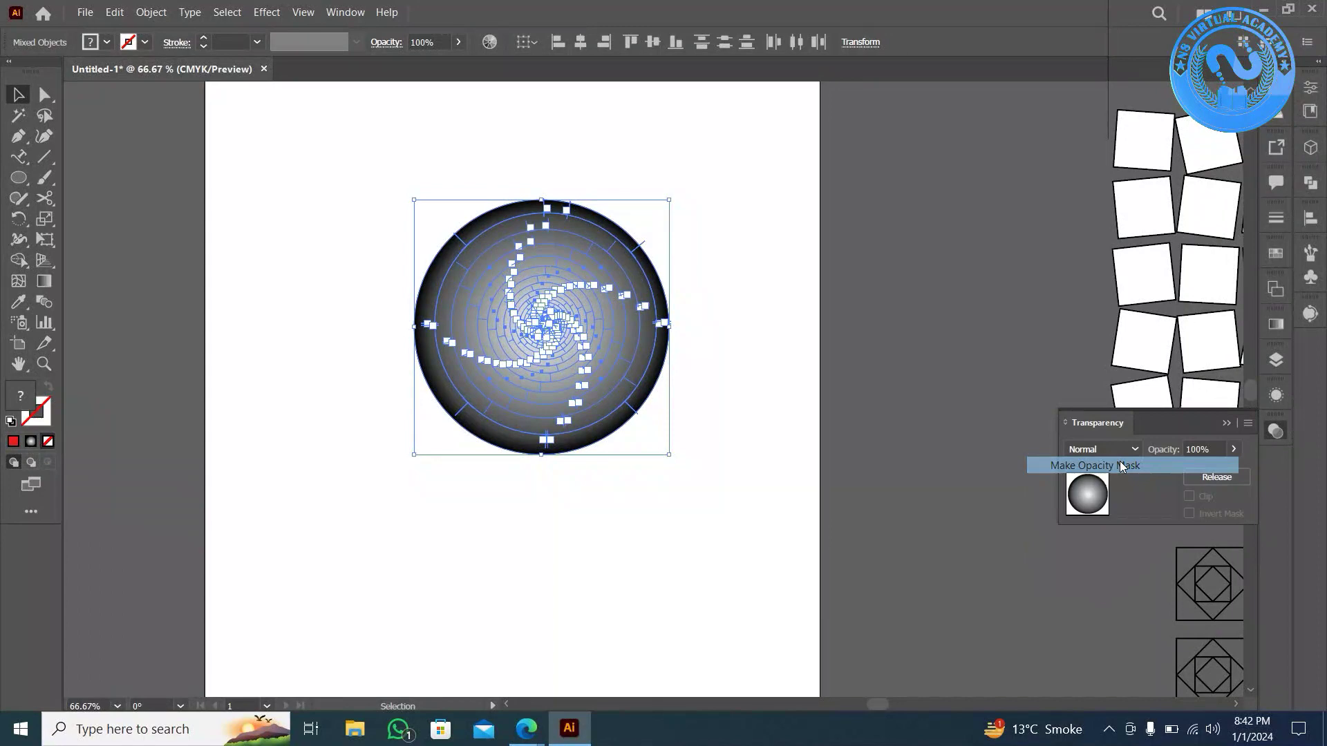
{"action": "left_click", "coordinate": [925, 350]}
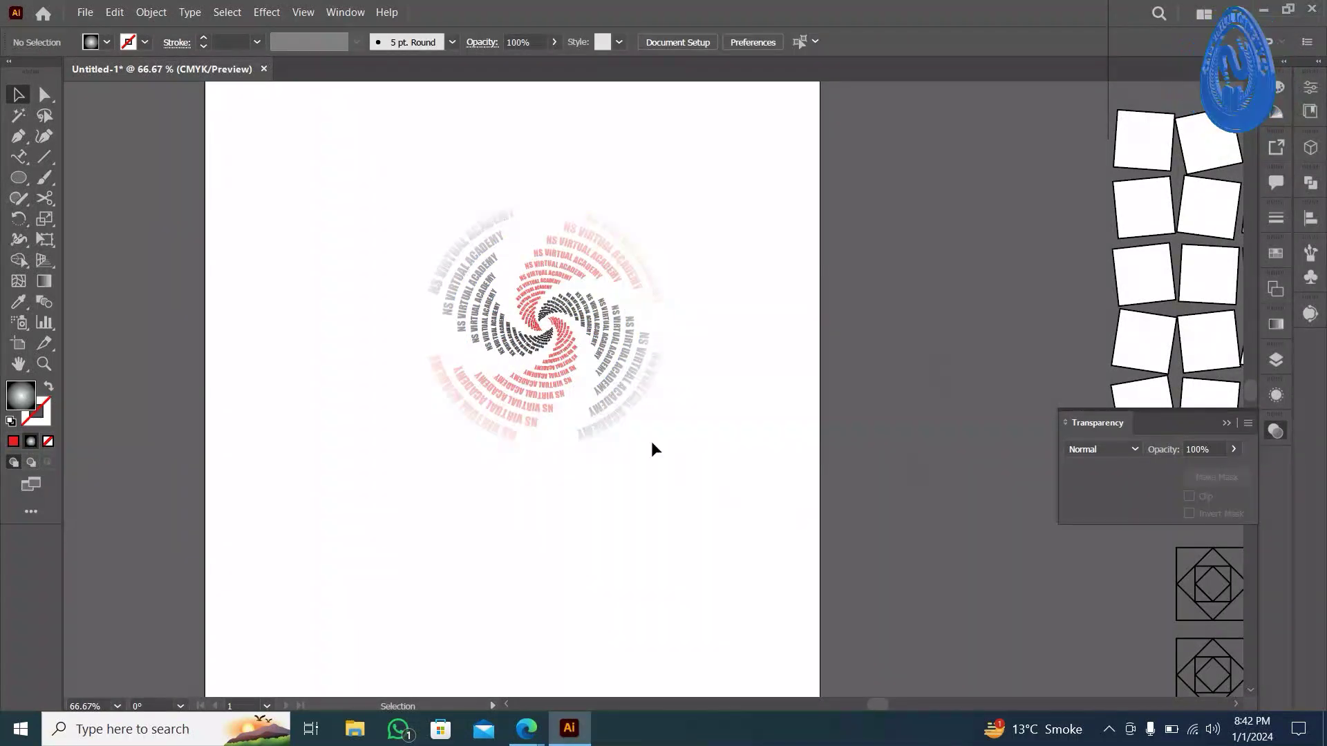
{"action": "left_click", "coordinate": [658, 363]}
{"action": "key", "text": "a"}
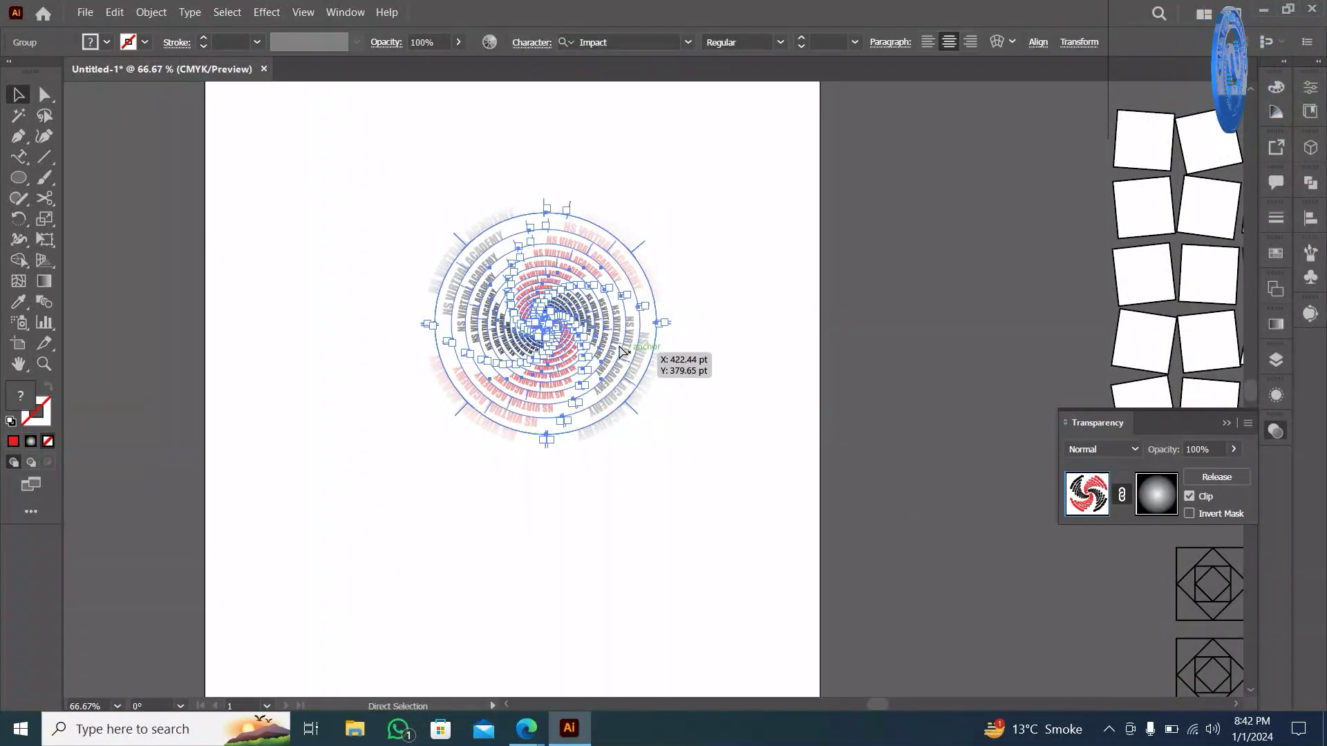
{"action": "key", "text": "v"}
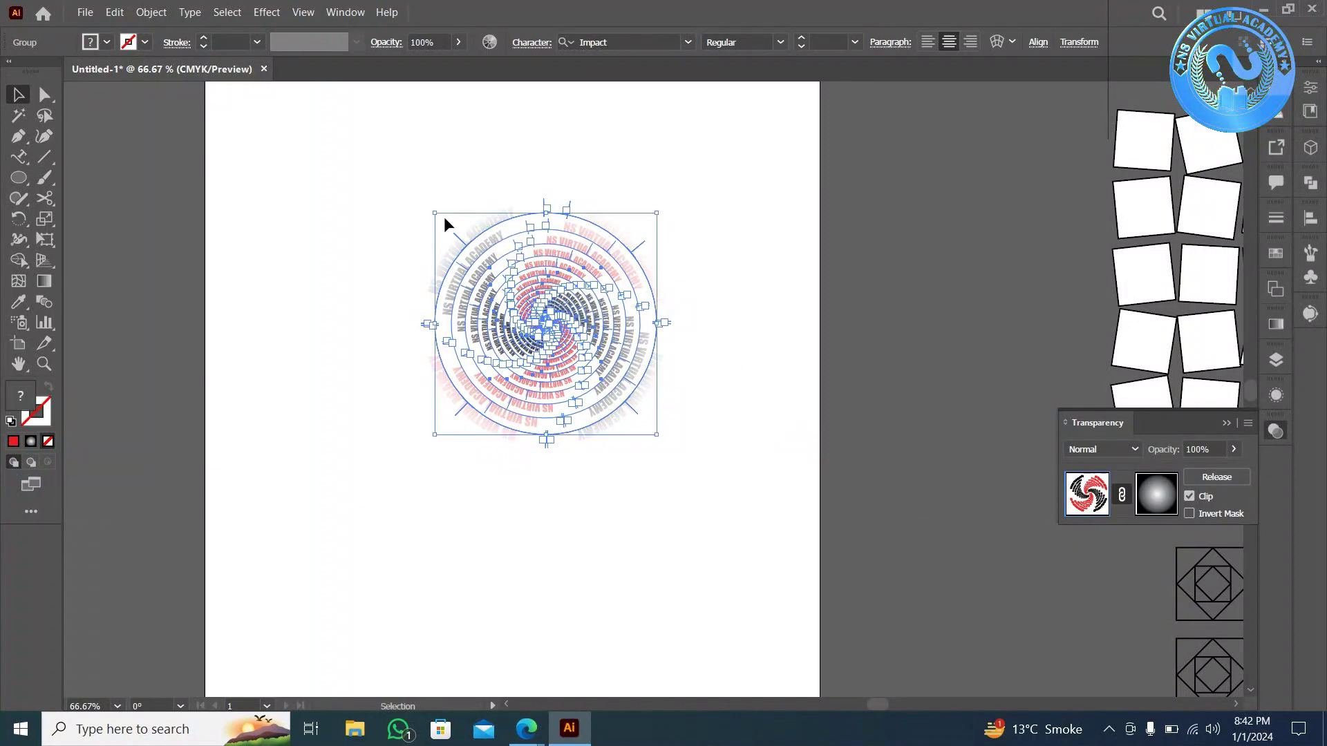
{"action": "left_click", "coordinate": [411, 192]}
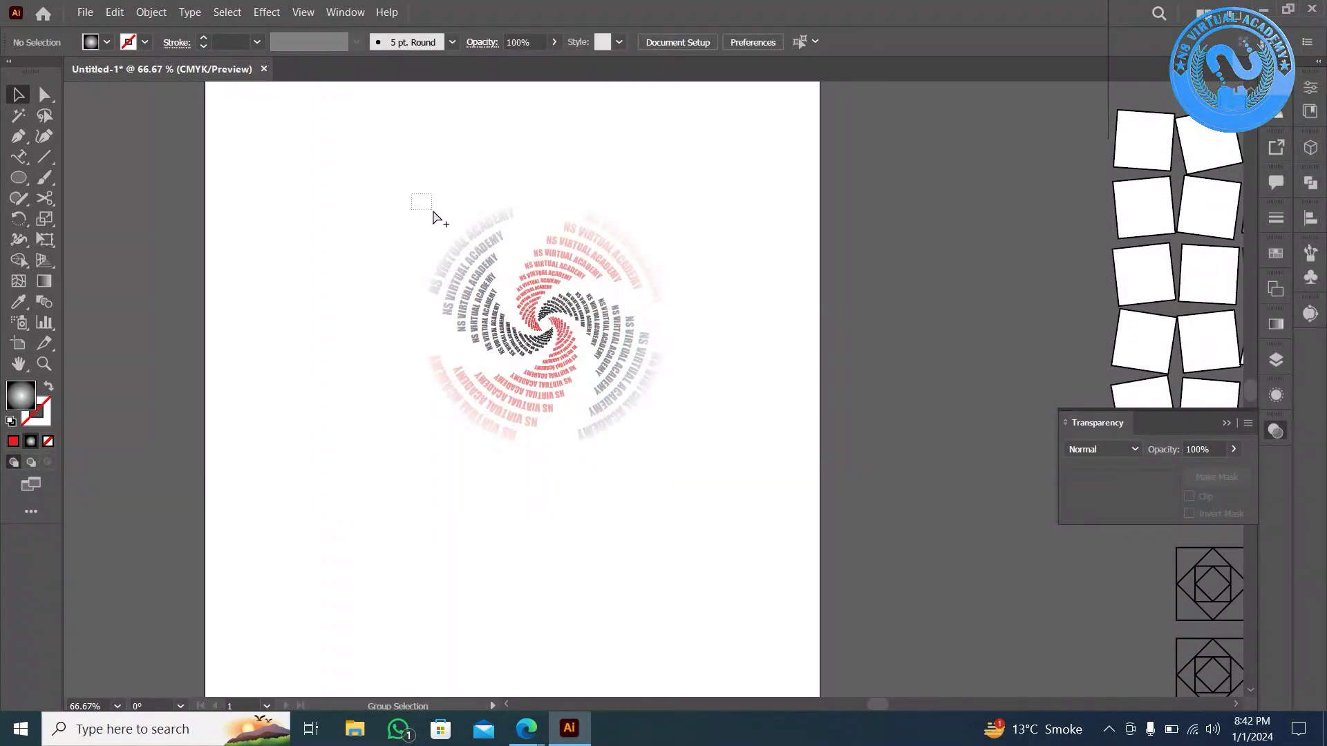
{"action": "key", "text": "a"}
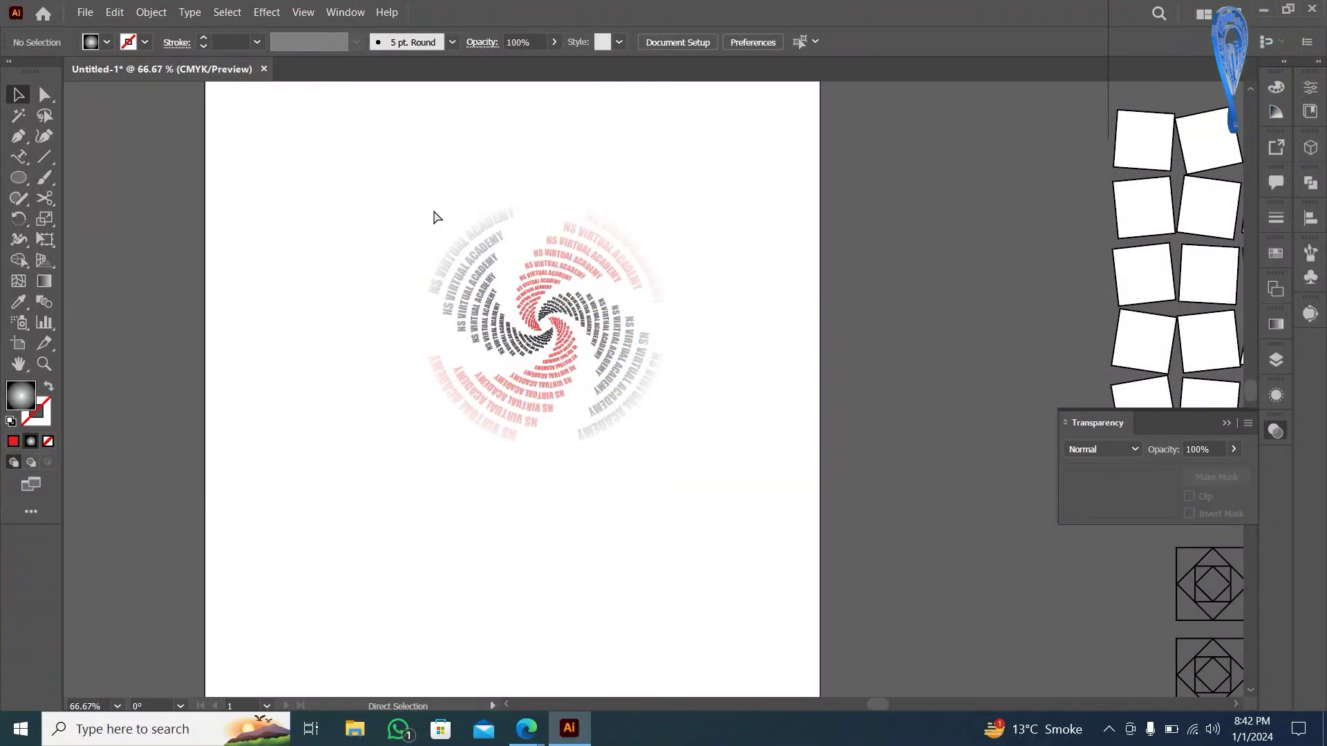
{"action": "left_click_drag", "start_coordinate": [435, 213], "coordinate": [646, 367]}
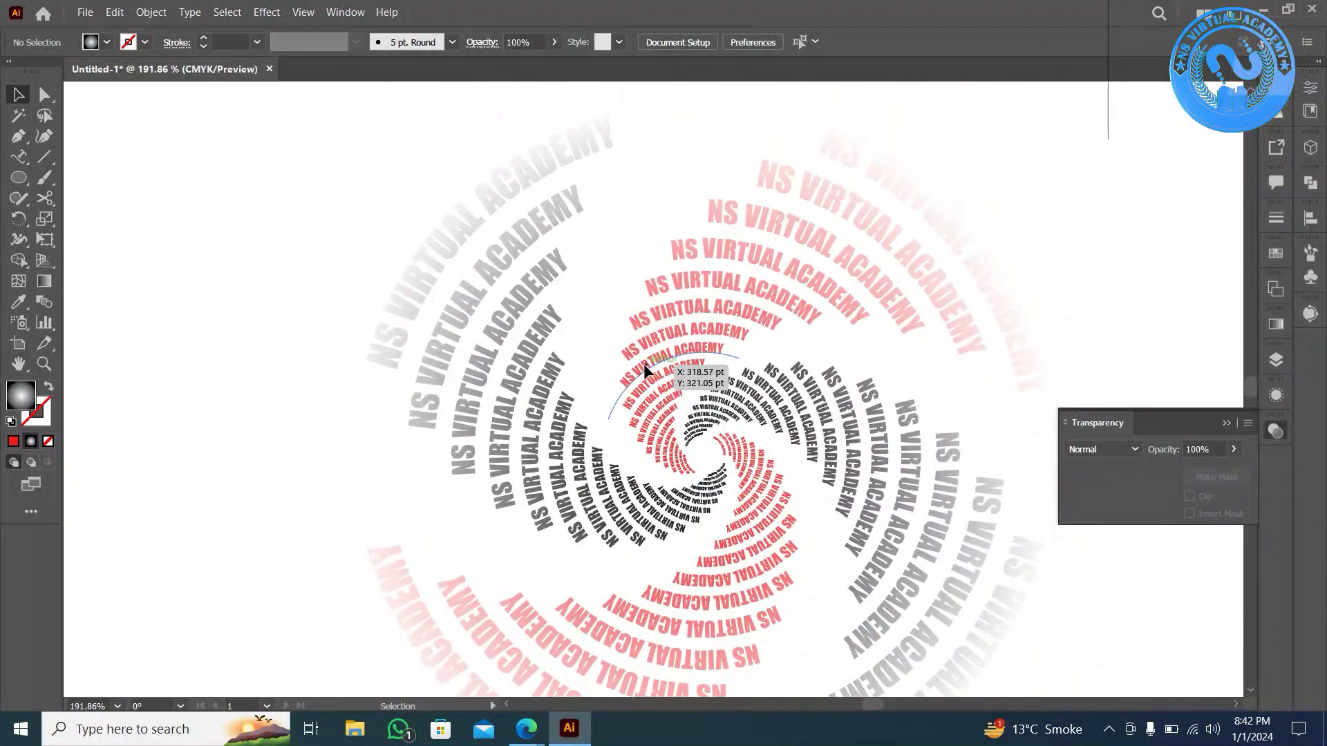
- Select the masked spiral artwork and drag it off the artboard's right side, then deselect
{"action": "scroll", "coordinate": [644, 363], "scroll_direction": "right", "scroll_amount": 5}
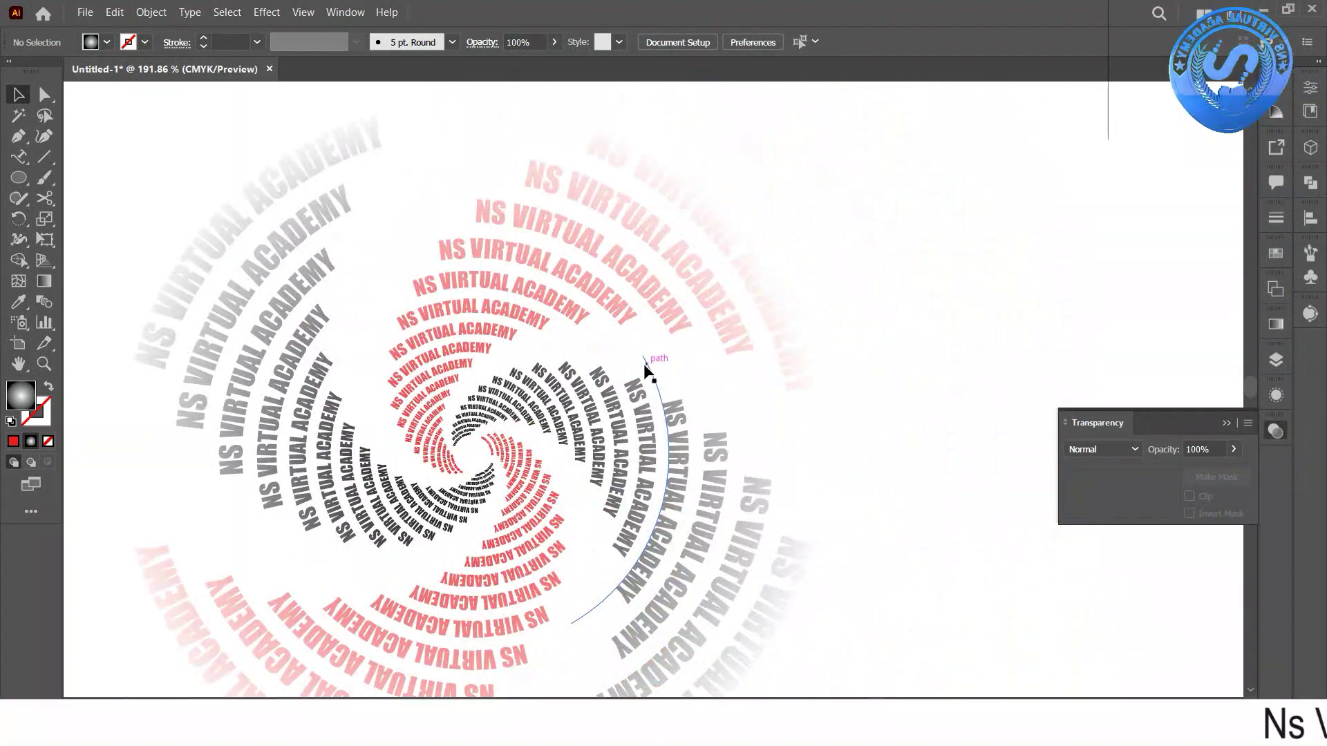
{"action": "left_click_drag", "start_coordinate": [644, 363], "coordinate": [512, 224]}
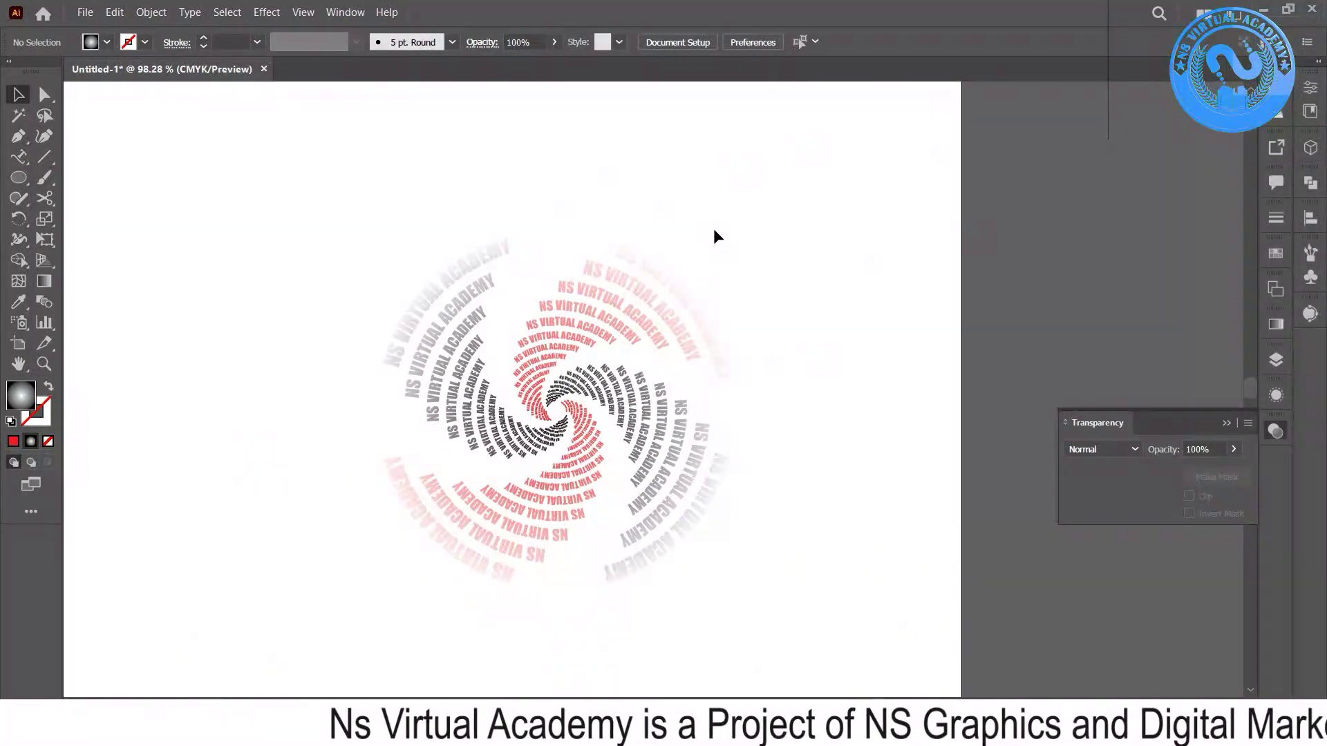
{"action": "left_click", "coordinate": [458, 485]}
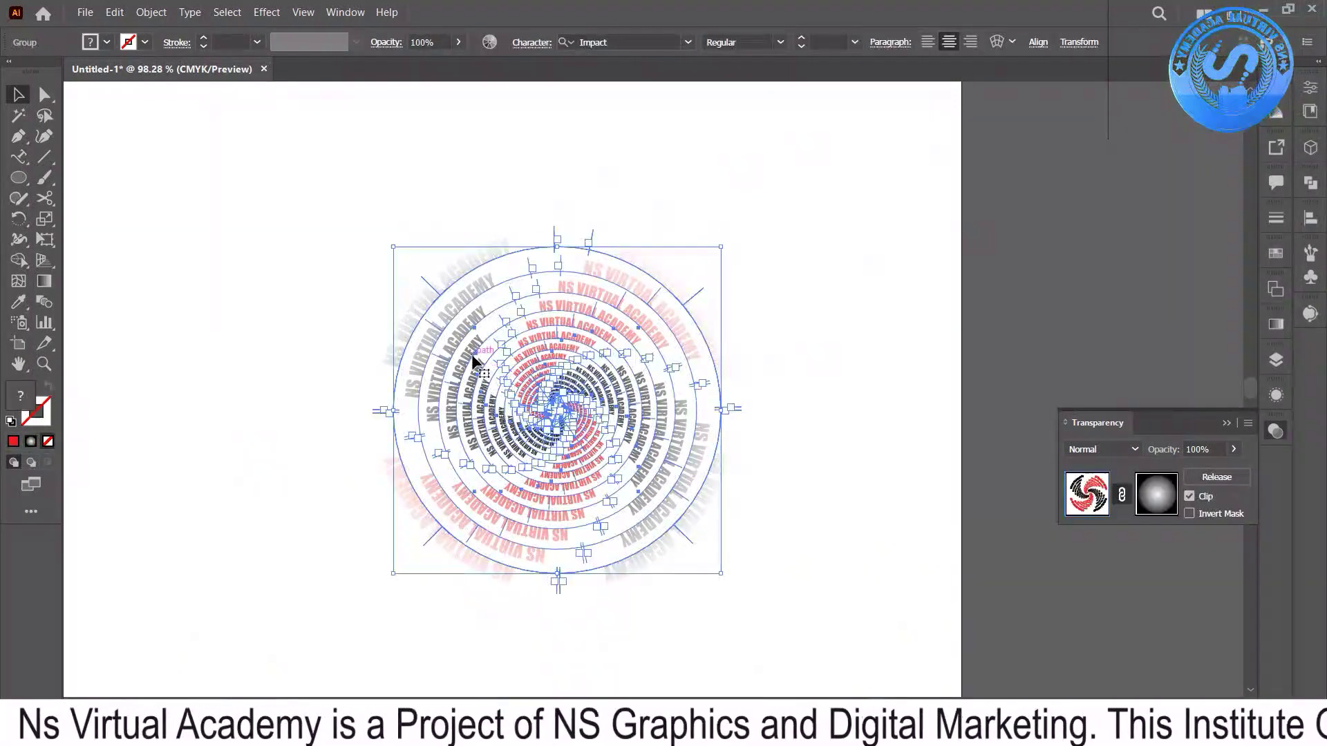
{"action": "left_click_drag", "start_coordinate": [473, 357], "coordinate": [1129, 302]}
{"action": "left_click", "coordinate": [701, 341]}
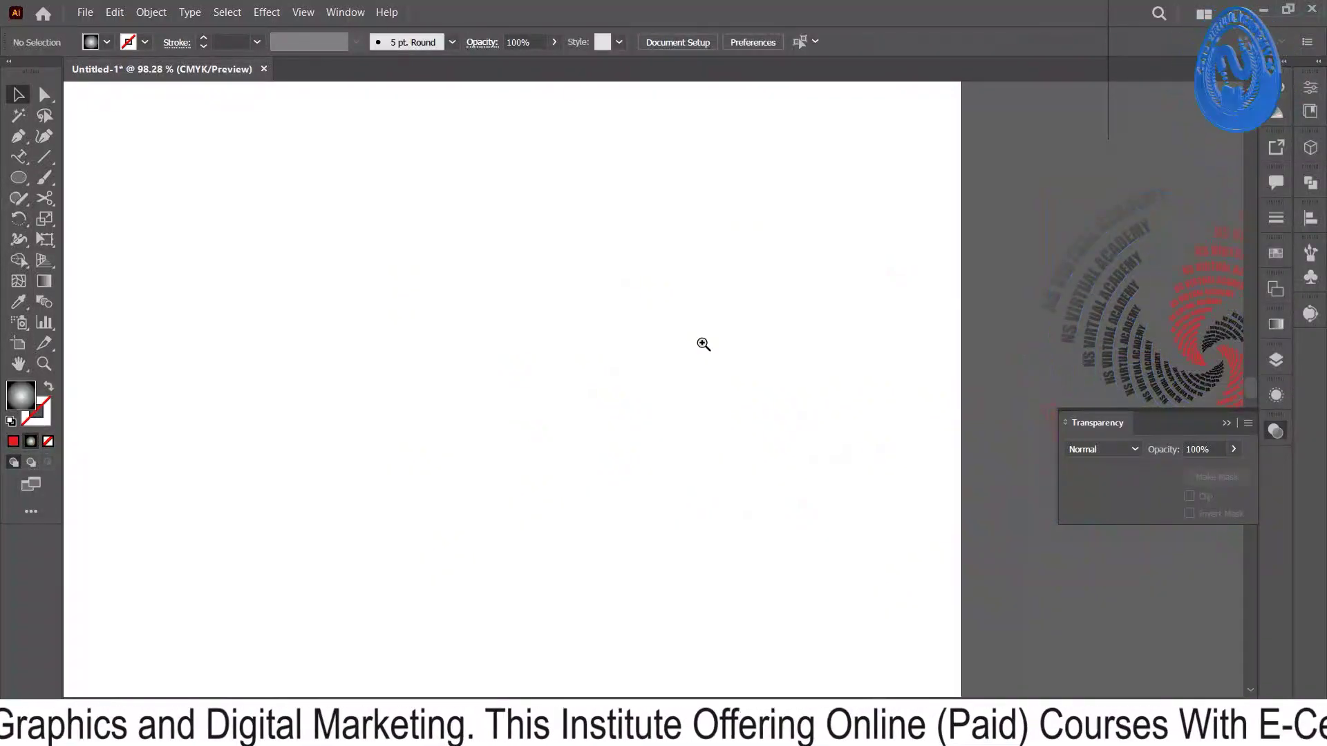
{"action": "left_click_drag", "start_coordinate": [695, 360], "coordinate": [765, 450]}
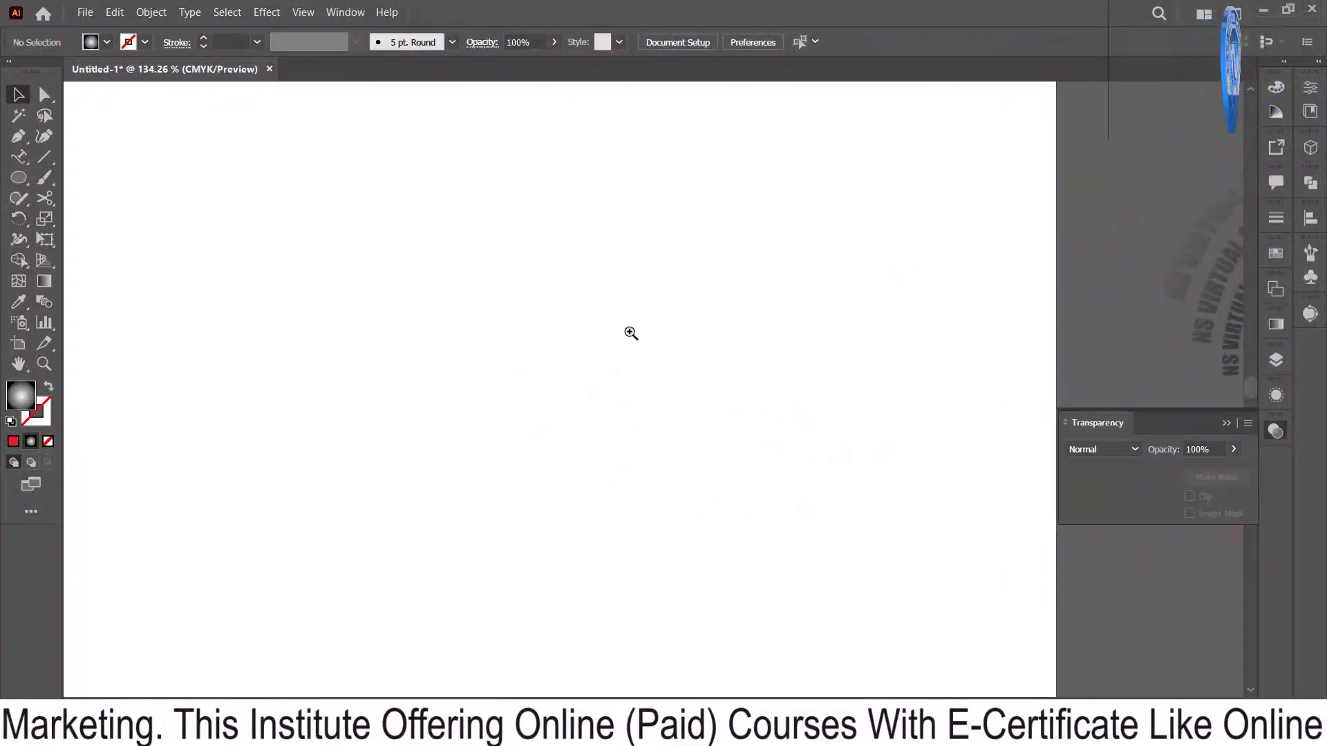
{"action": "left_click_drag", "start_coordinate": [562, 279], "coordinate": [504, 285]}
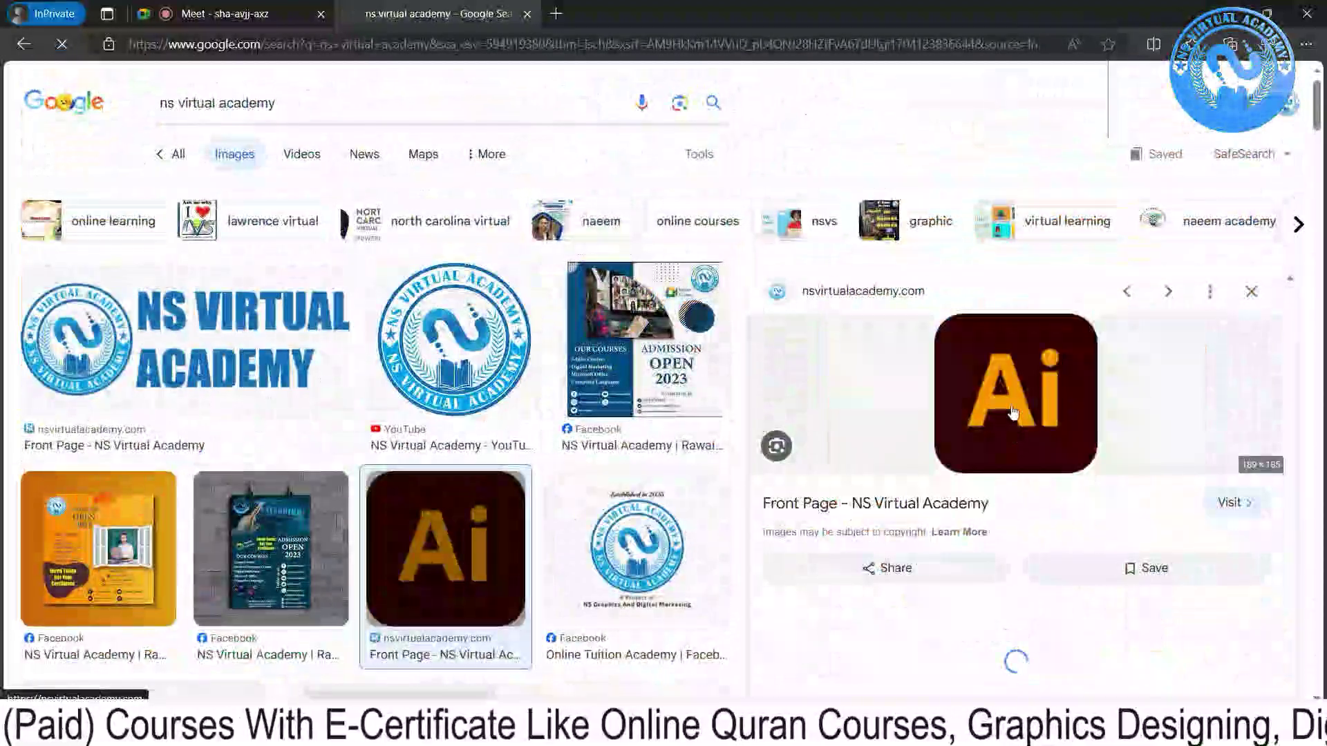
- Copy the brown Ai logo image from the Google Images preview
{"action": "right_click", "coordinate": [1027, 361]}
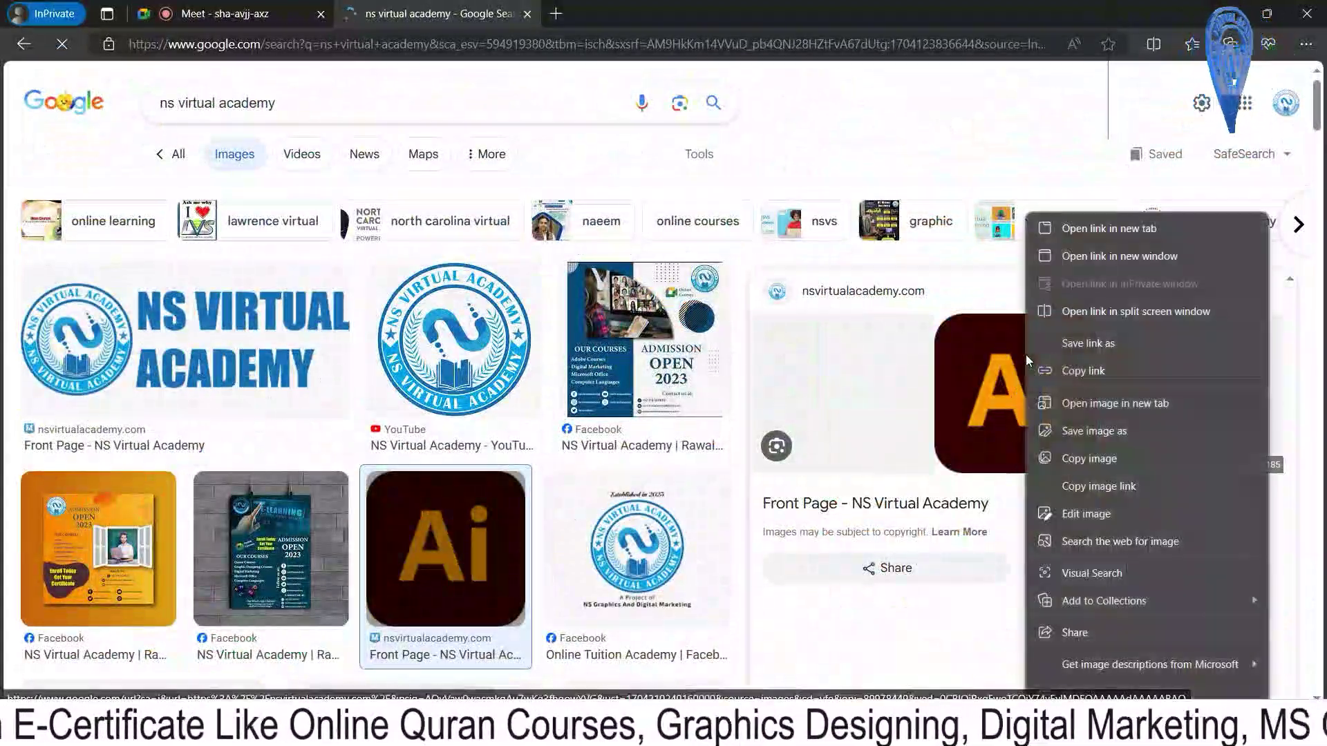
{"action": "left_click", "coordinate": [1122, 456]}
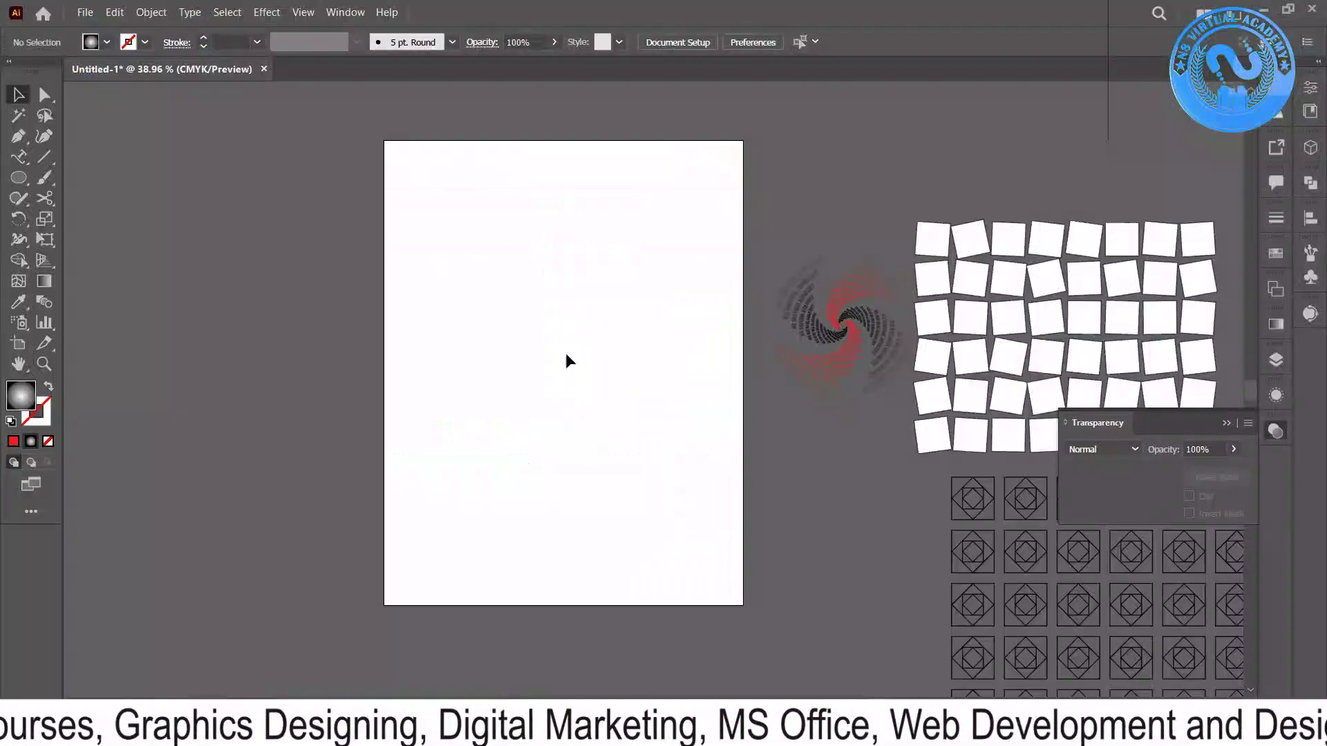
- Paste the copied Ai logo and drag it to the artboard's top-right
{"action": "right_click", "coordinate": [613, 200]}
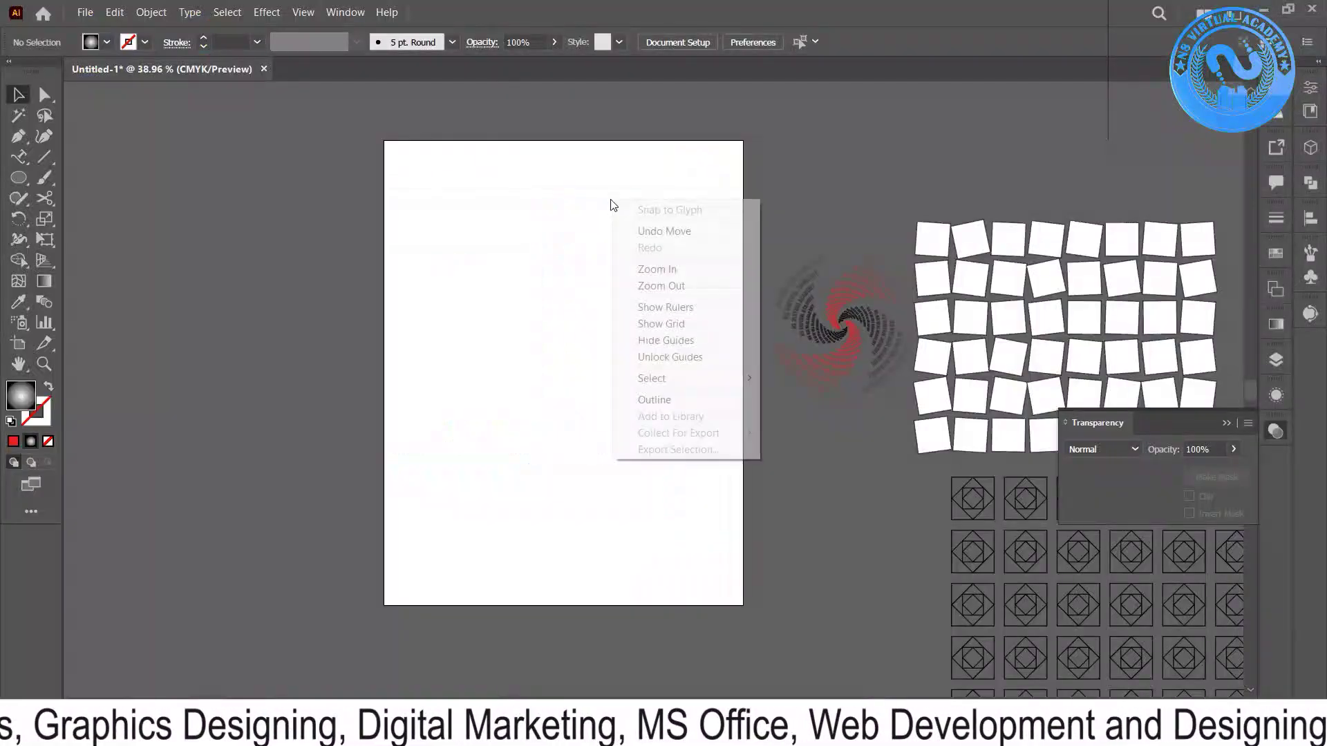
{"action": "left_click", "coordinate": [505, 270]}
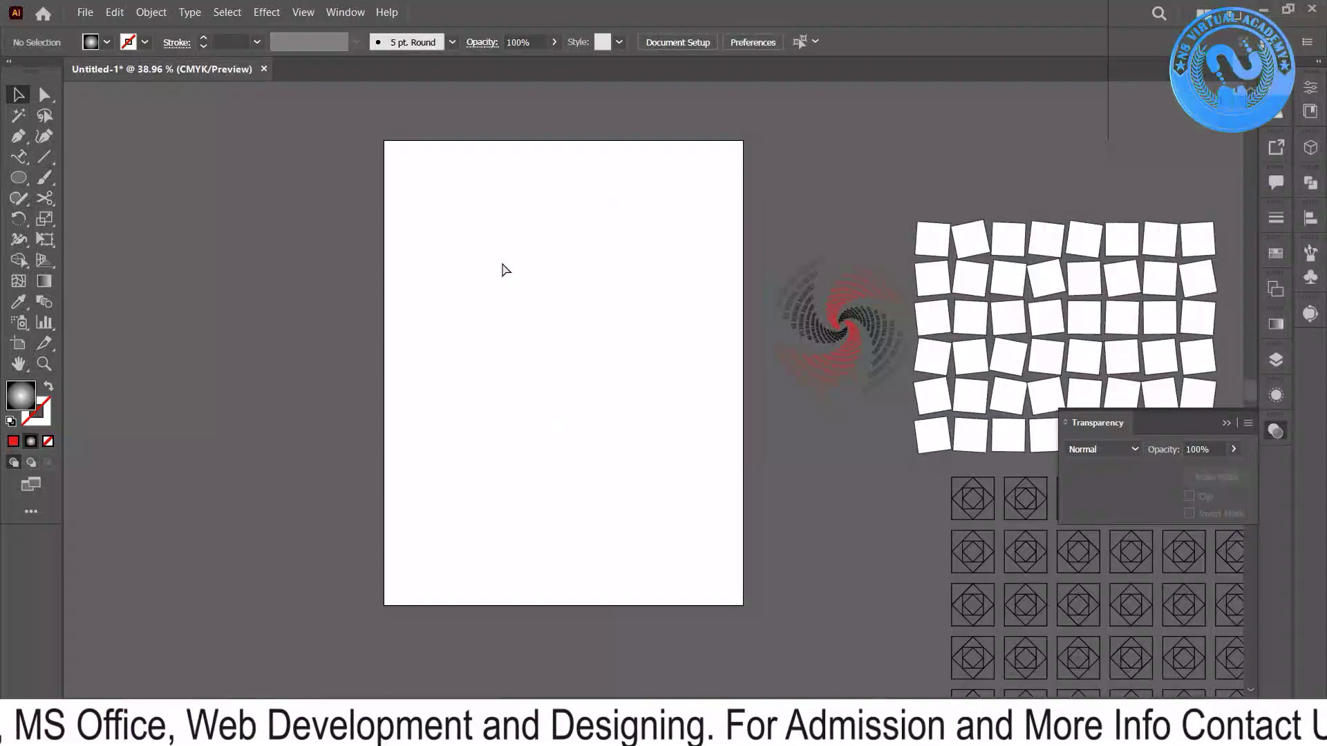
{"action": "key", "text": "ctrl+v"}
{"action": "left_click_drag", "start_coordinate": [656, 314], "coordinate": [662, 236]}
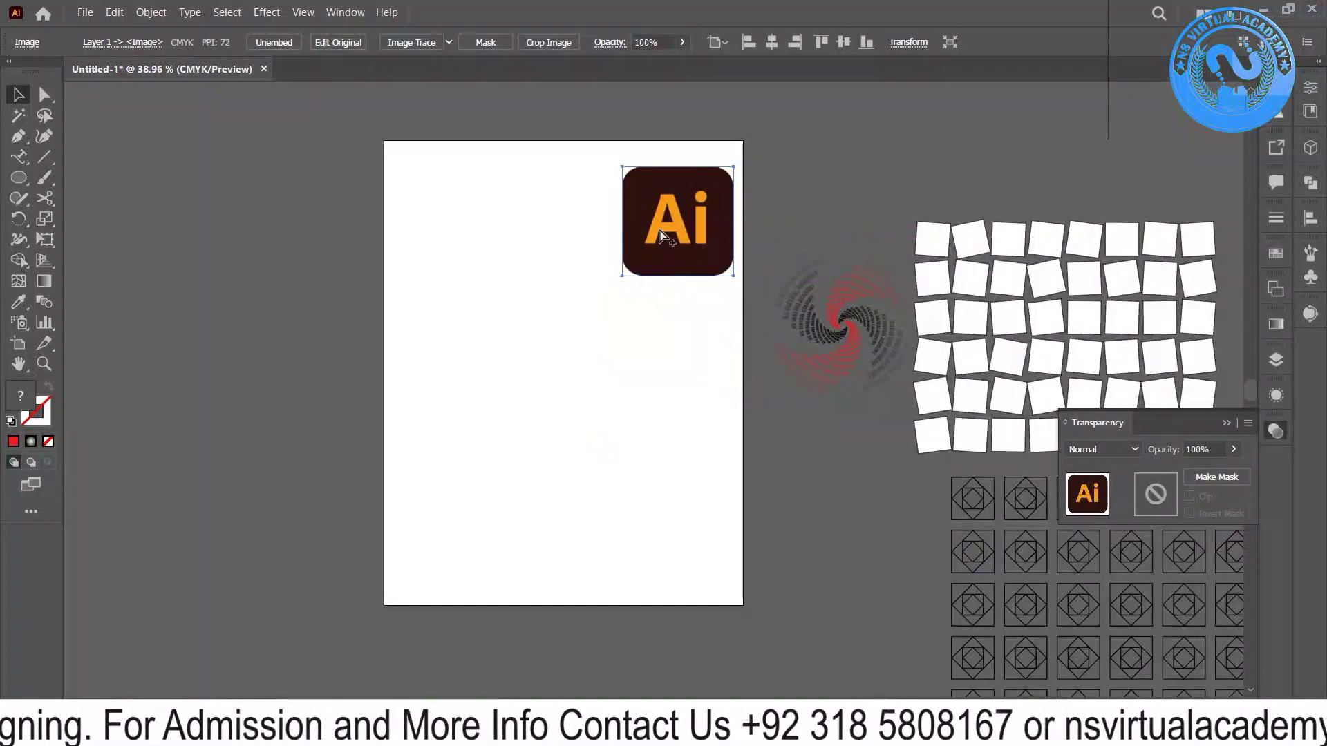
{"action": "scroll", "coordinate": [662, 236], "scroll_direction": "up", "scroll_amount": 2}
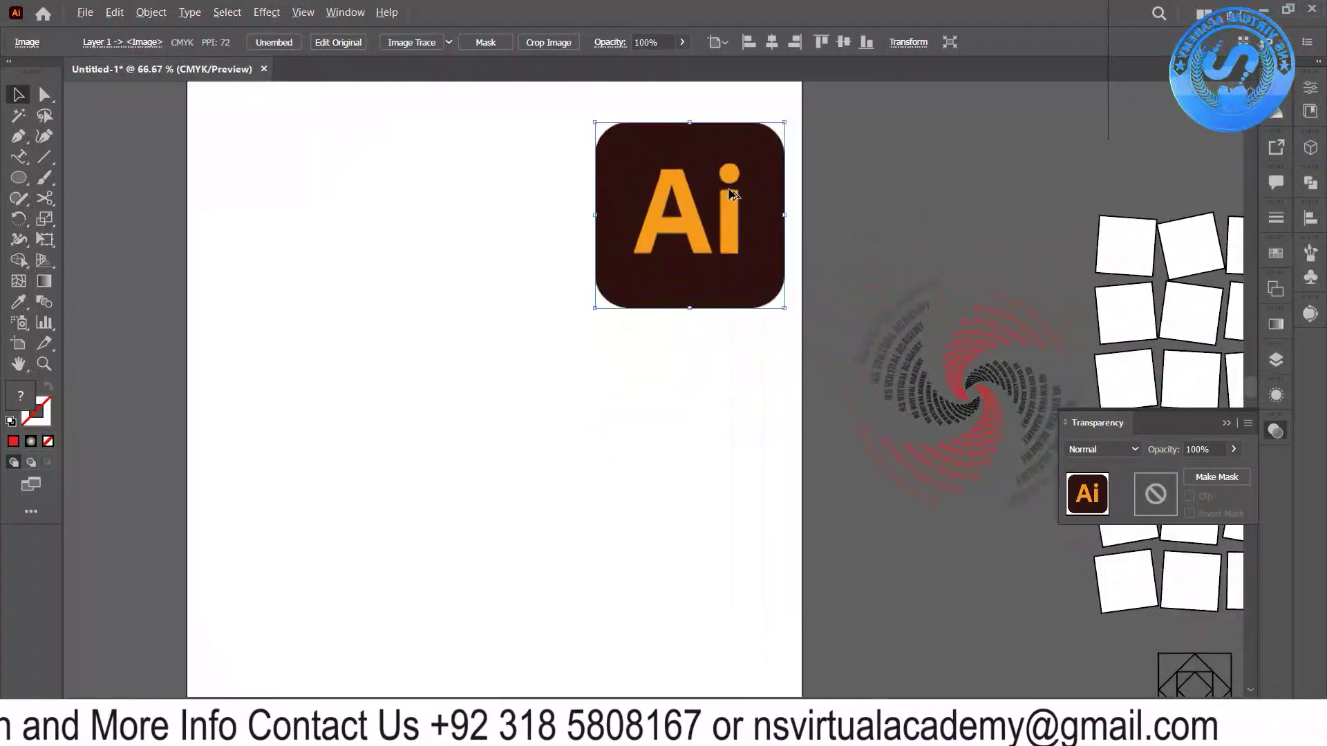
- Alt-drag two duplicates of the Ai logo toward the lower left and lower right
{"action": "left_click_drag", "start_coordinate": [731, 194], "coordinate": [319, 496], "text": "alt"}
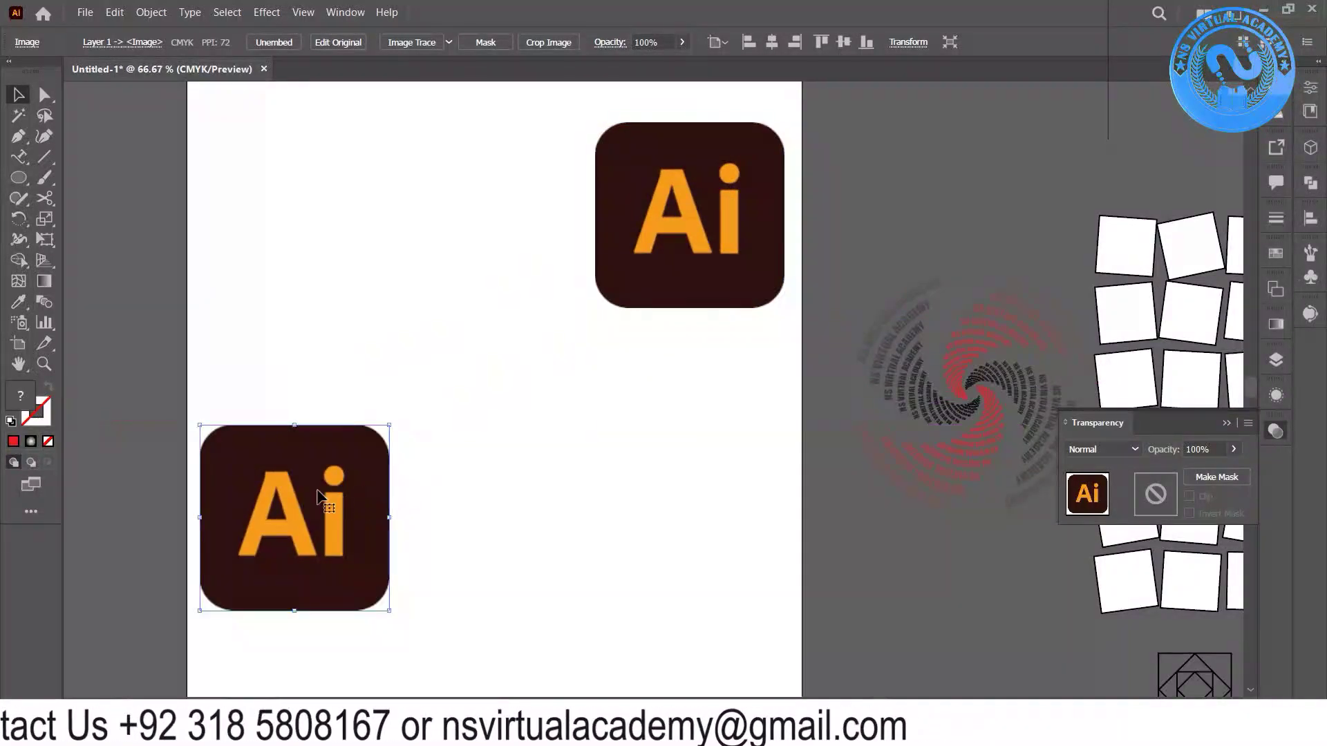
{"action": "scroll", "coordinate": [318, 492], "scroll_direction": "down", "scroll_amount": 3}
{"action": "left_click_drag", "start_coordinate": [288, 354], "coordinate": [684, 624], "text": "alt"}
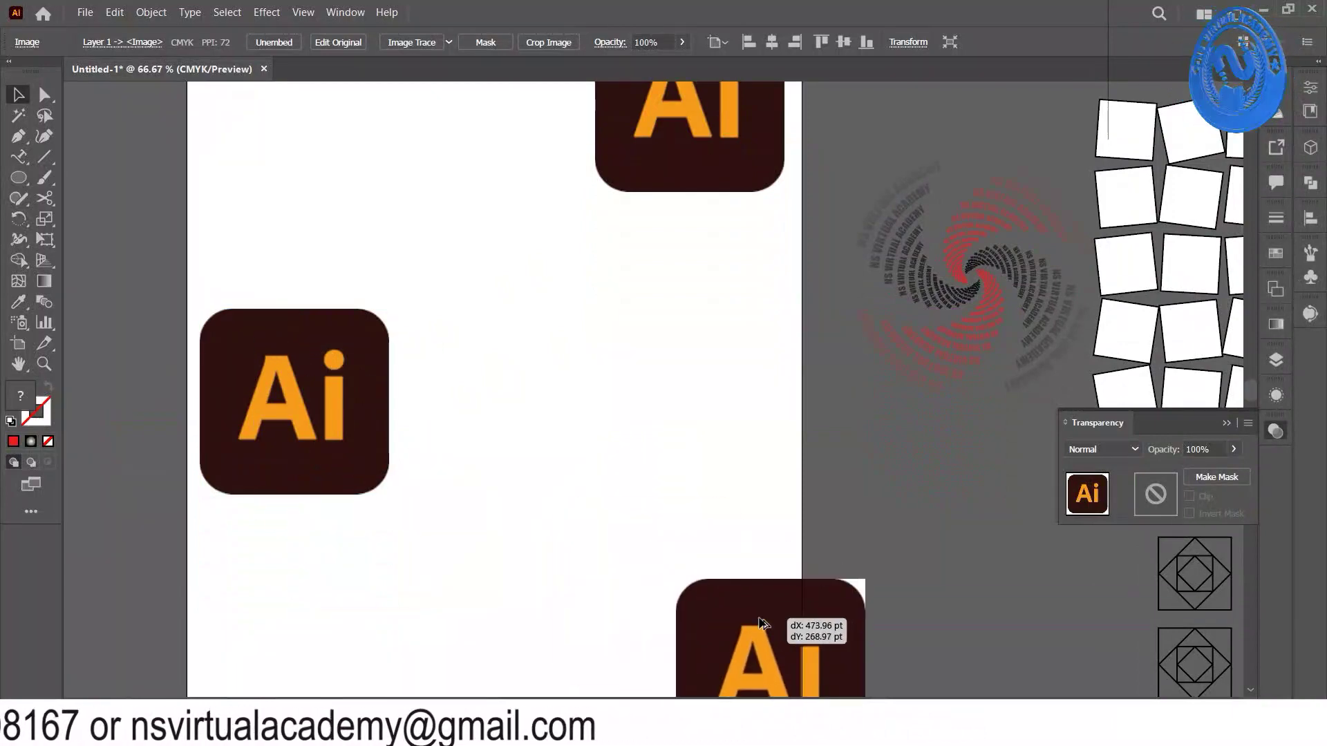
{"action": "scroll", "coordinate": [683, 620], "scroll_direction": "down", "scroll_amount": 1}
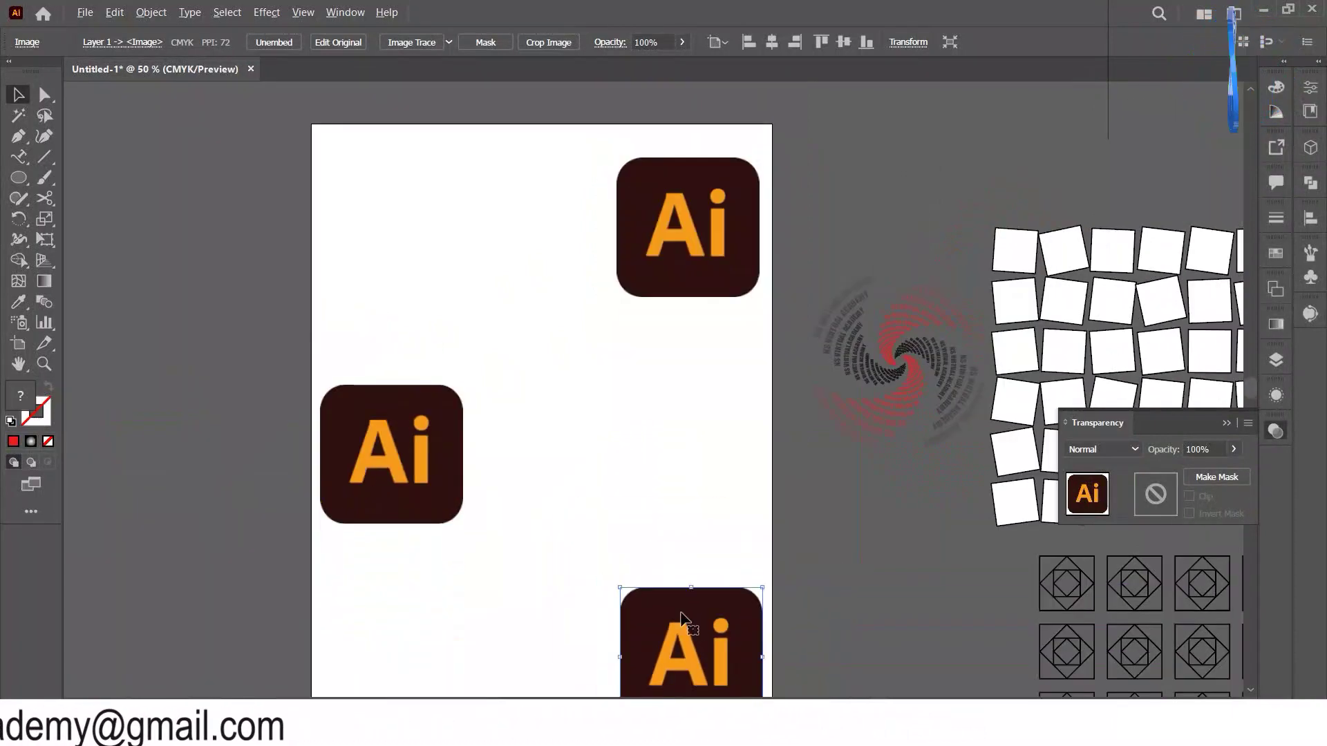
{"action": "scroll", "coordinate": [683, 620], "scroll_direction": "down", "scroll_amount": 2}
{"action": "scroll", "coordinate": [681, 616], "scroll_direction": "up", "scroll_amount": 1}
{"action": "scroll", "coordinate": [683, 612], "scroll_direction": "down", "scroll_amount": 1}
- Align the logos to the artboard: bottom-right, top-right corner, and left logo vertically centred
{"action": "left_click", "coordinate": [866, 42]}
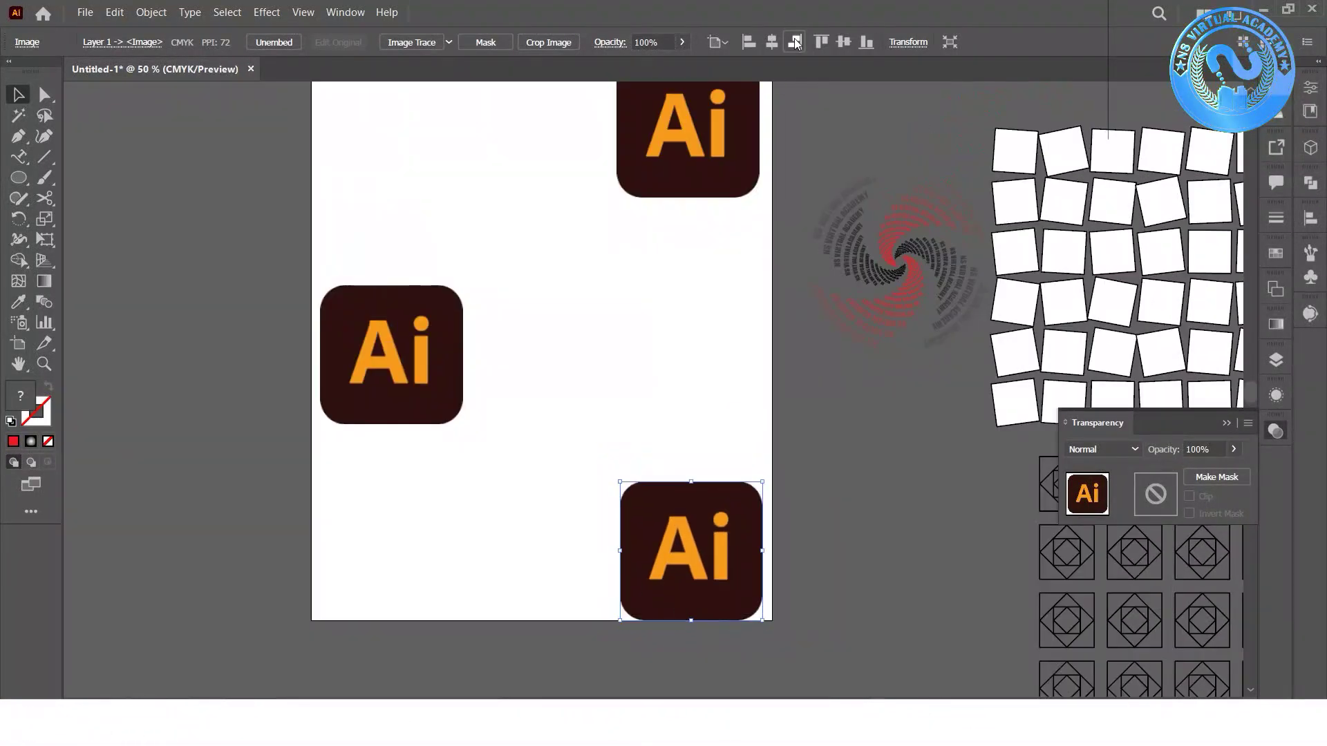
{"action": "left_click", "coordinate": [795, 41]}
{"action": "left_click_drag", "start_coordinate": [691, 139], "coordinate": [704, 104]}
{"action": "left_click", "coordinate": [434, 304]}
{"action": "left_click", "coordinate": [843, 41]}
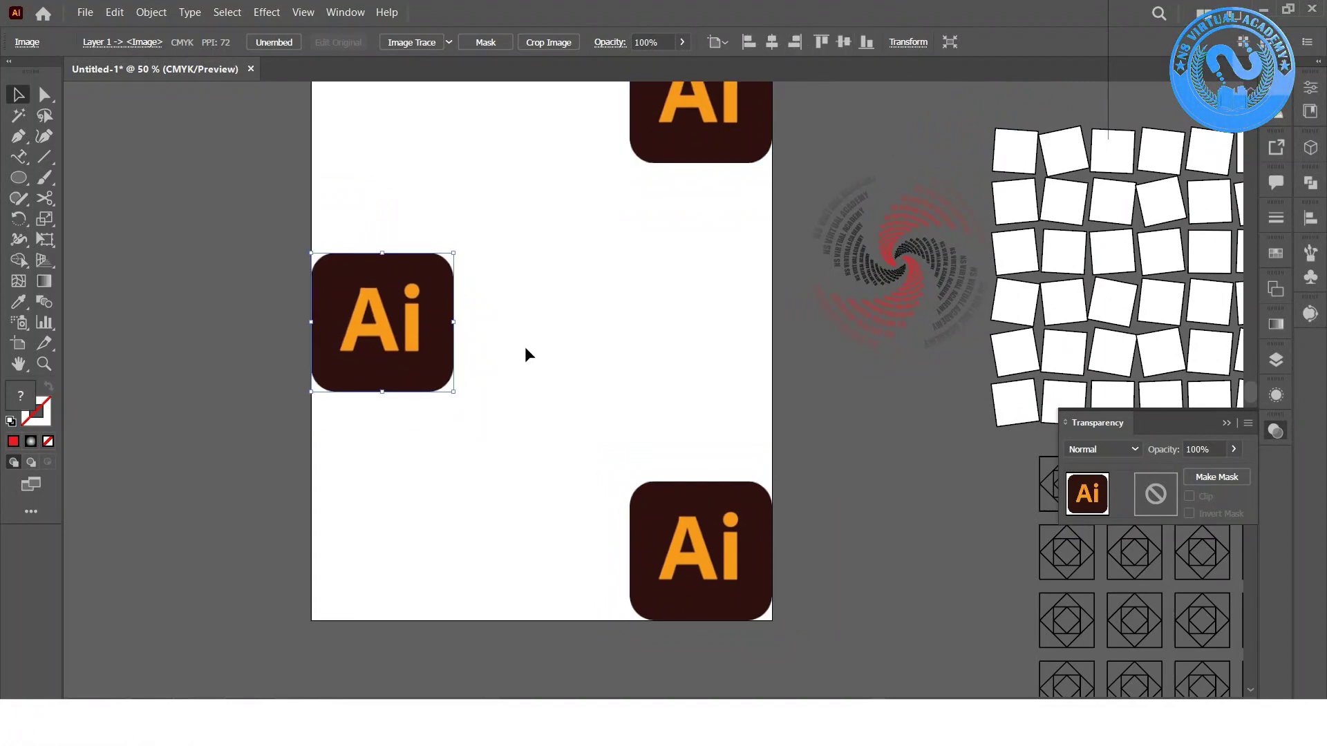
{"action": "left_click", "coordinate": [524, 346]}
{"action": "scroll", "coordinate": [524, 346], "scroll_direction": "down", "scroll_amount": 1}
{"action": "scroll", "coordinate": [525, 346], "scroll_direction": "down", "scroll_amount": 1}
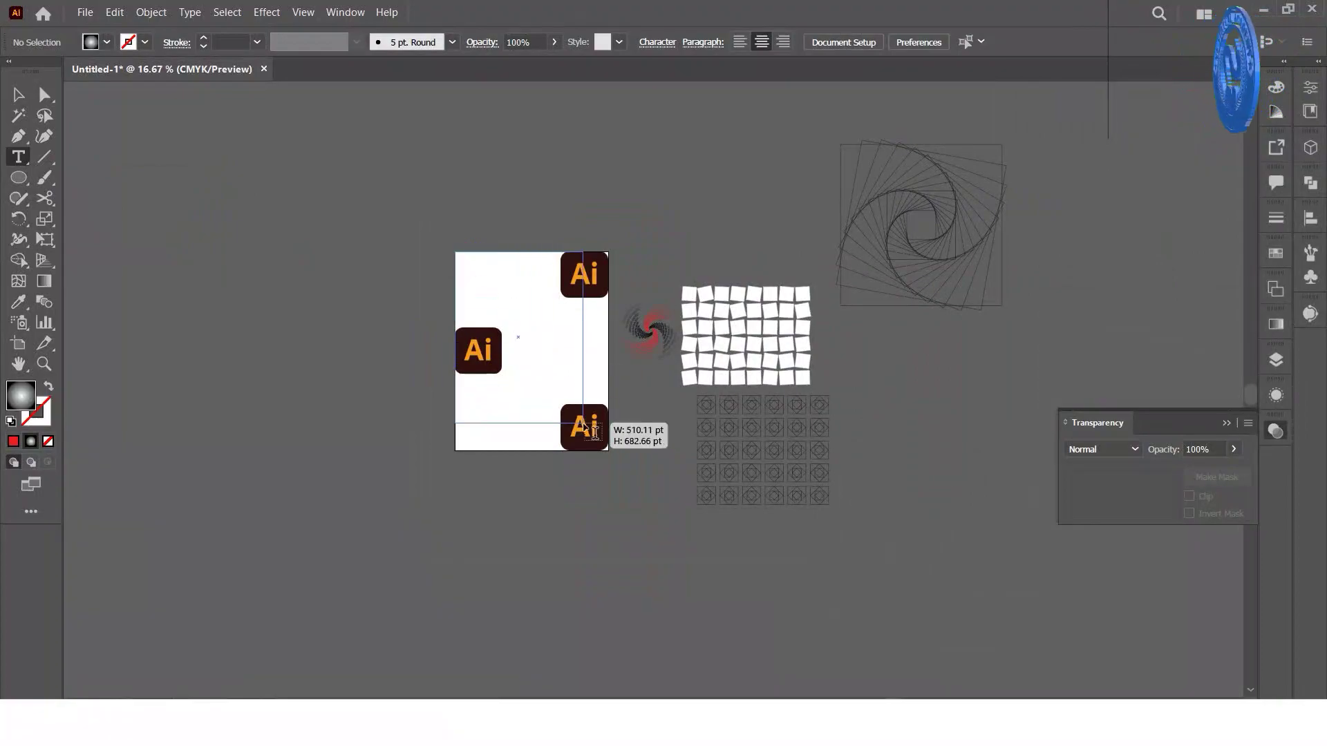
- Create an artboard-sized area text frame of Impact placeholder text, then deselect it
{"action": "left_click_drag", "start_coordinate": [608, 453], "coordinate": [608, 453]}
{"action": "key", "text": "ctrl+equal"}
{"action": "key", "text": "ctrl+equal"}
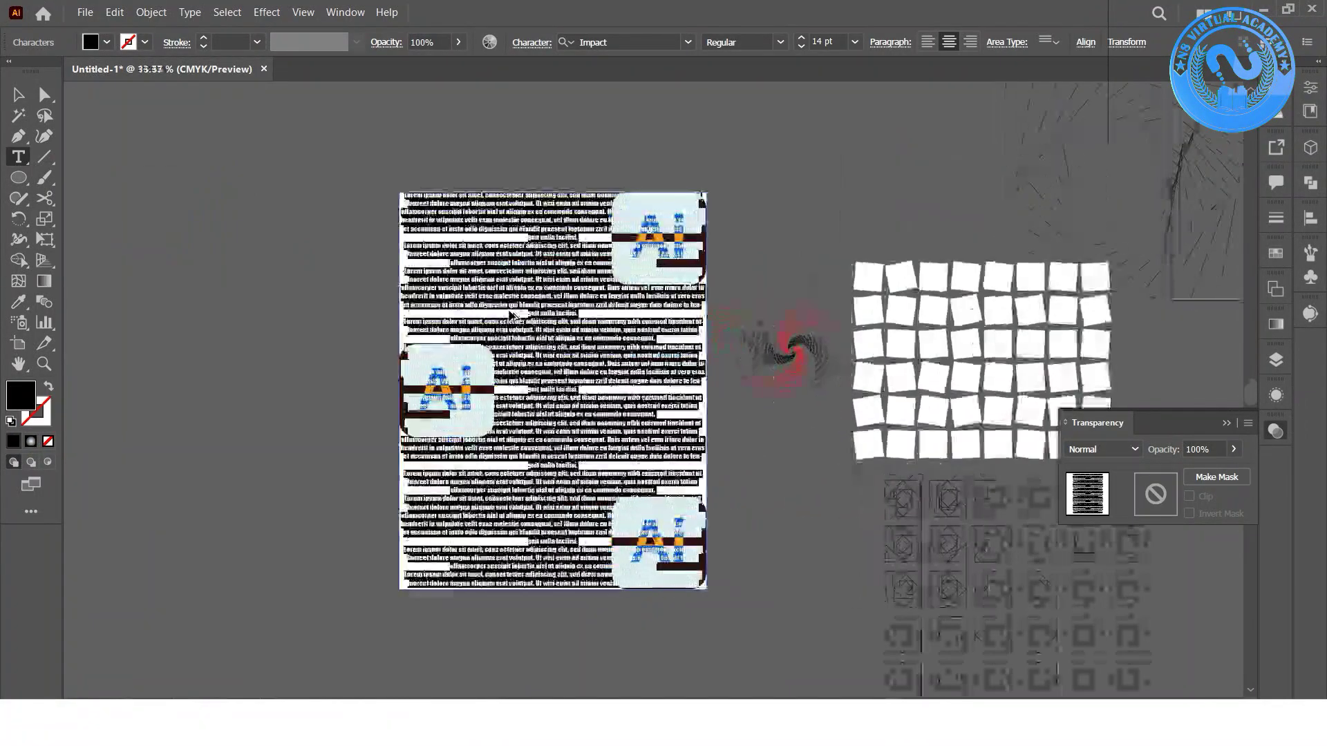
{"action": "key", "text": "ctrl+equal"}
{"action": "key", "text": "ctrl+equal"}
{"action": "key", "text": "Escape"}
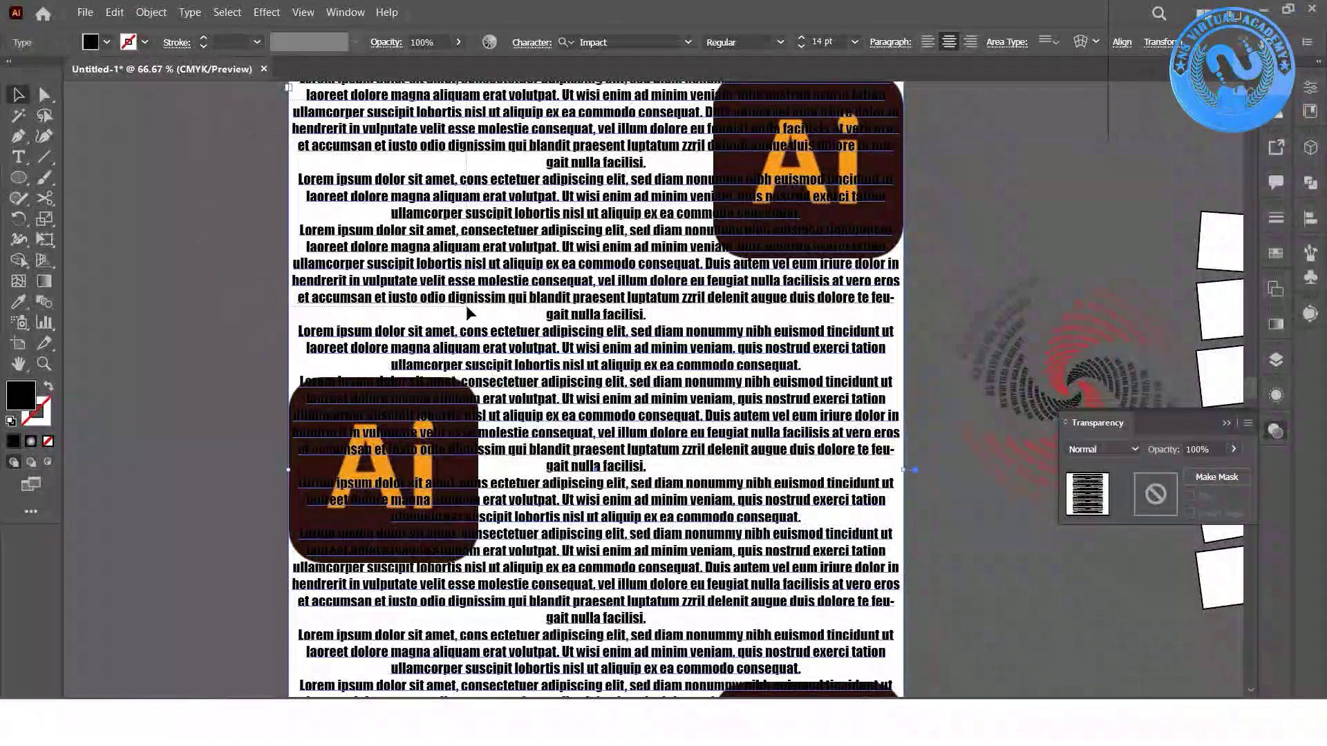
{"action": "scroll", "coordinate": [882, 680], "scroll_direction": "down", "scroll_amount": 3}
{"action": "key", "text": "ctrl+a"}
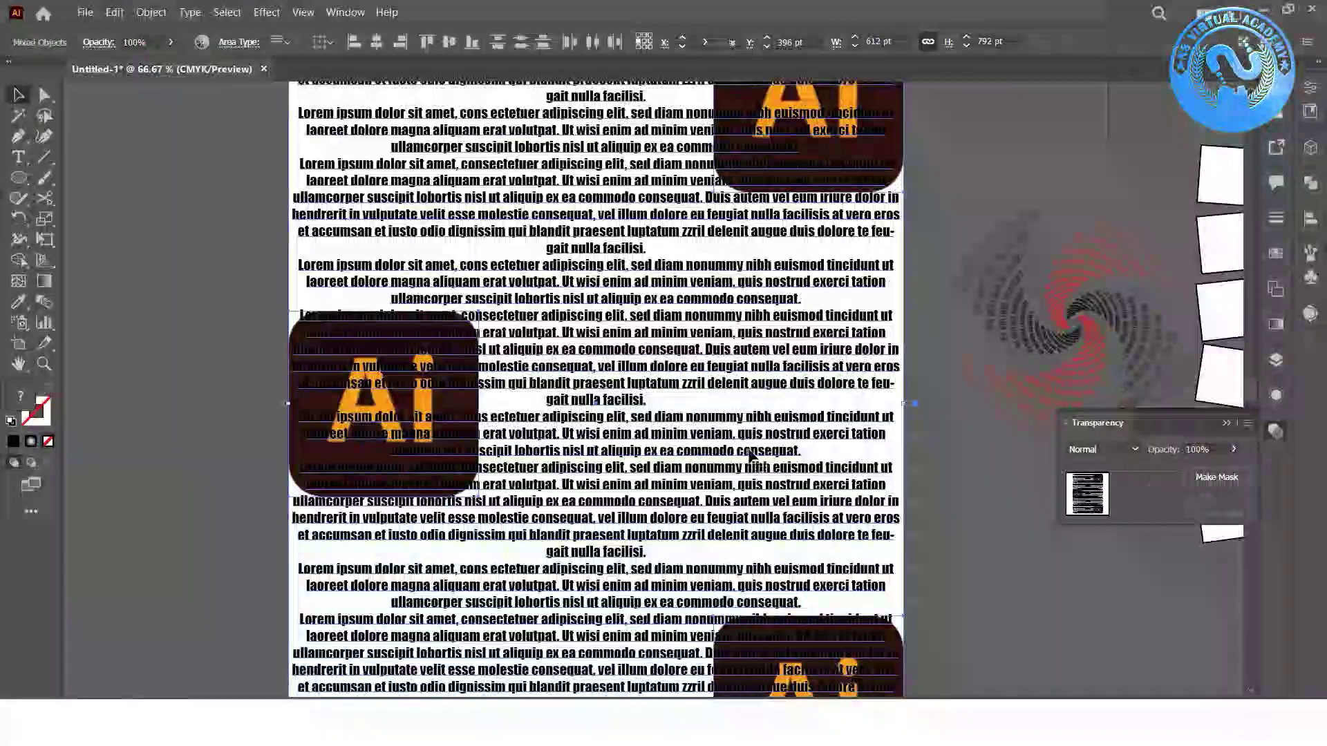
{"action": "left_click", "coordinate": [753, 427], "text": "shift"}
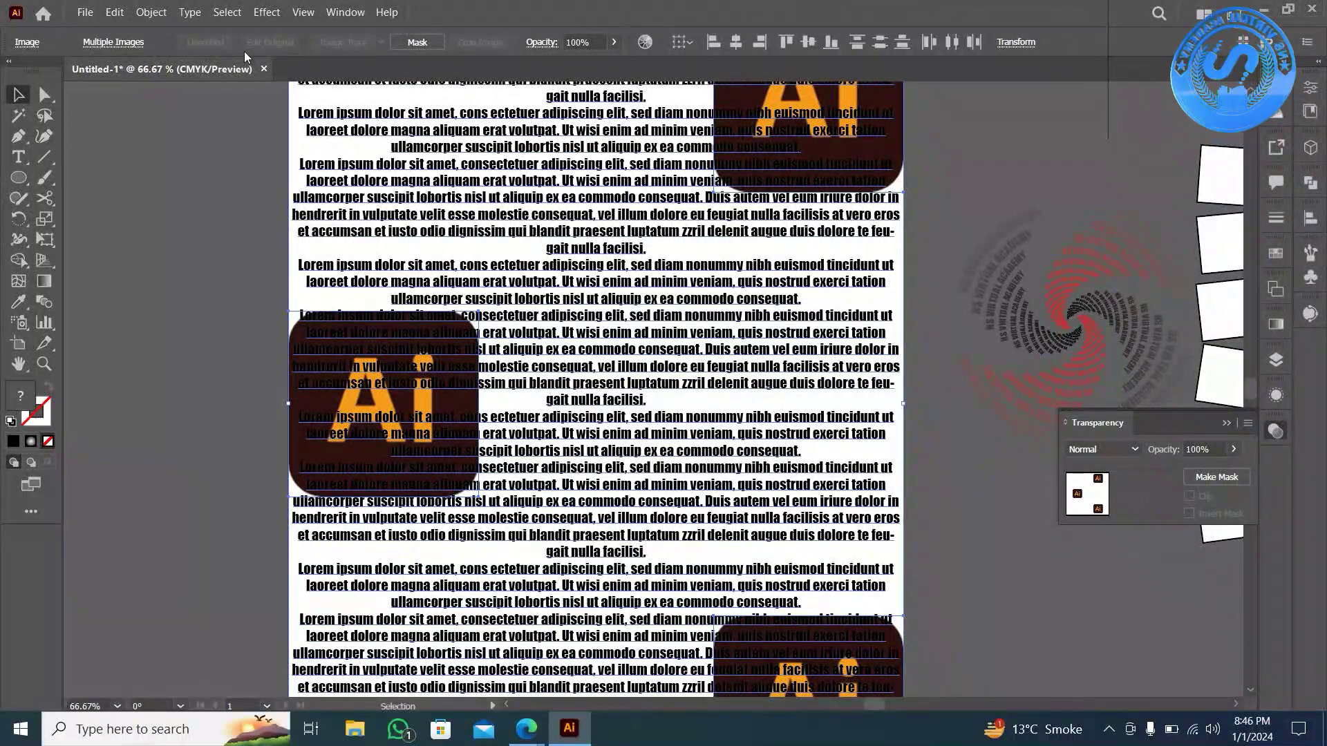
- Apply Object > Text Wrap > Make and set the wrap offset to 18 pt
{"action": "left_click", "coordinate": [152, 11]}
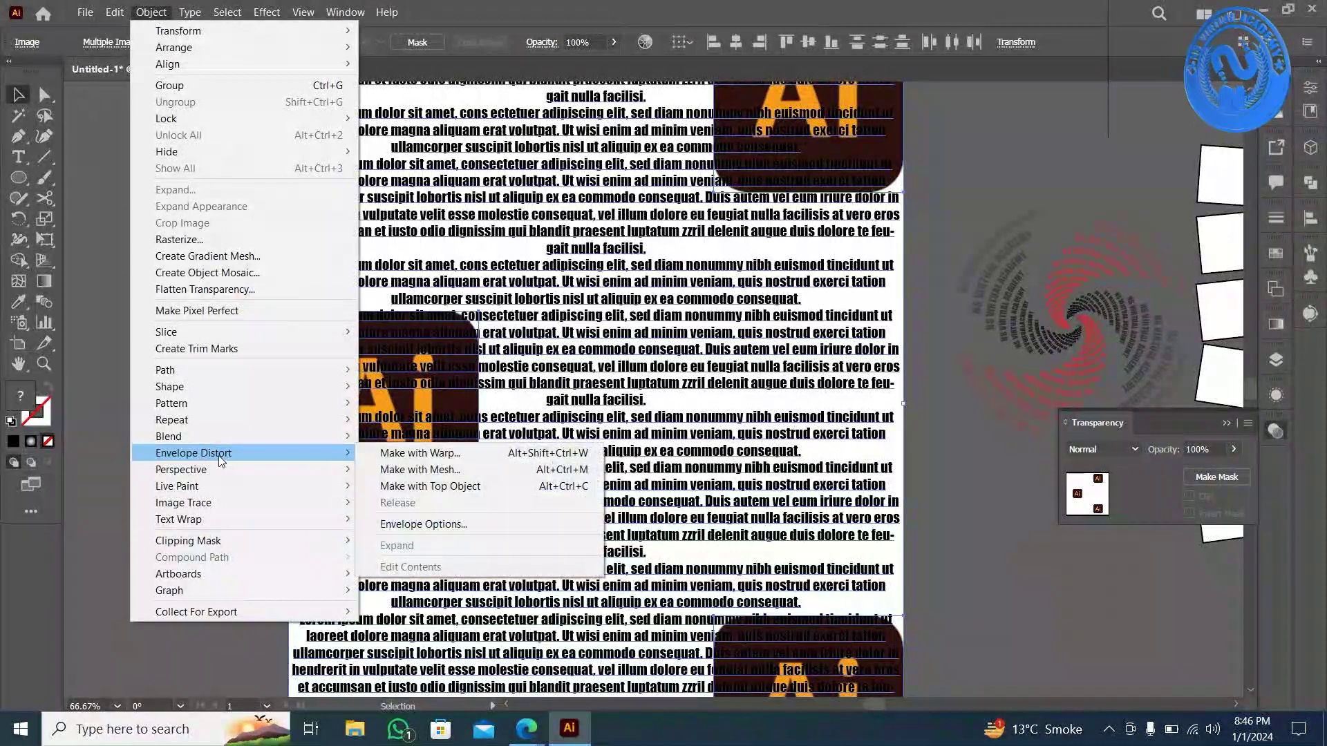
{"action": "mouse_move", "coordinate": [180, 520]}
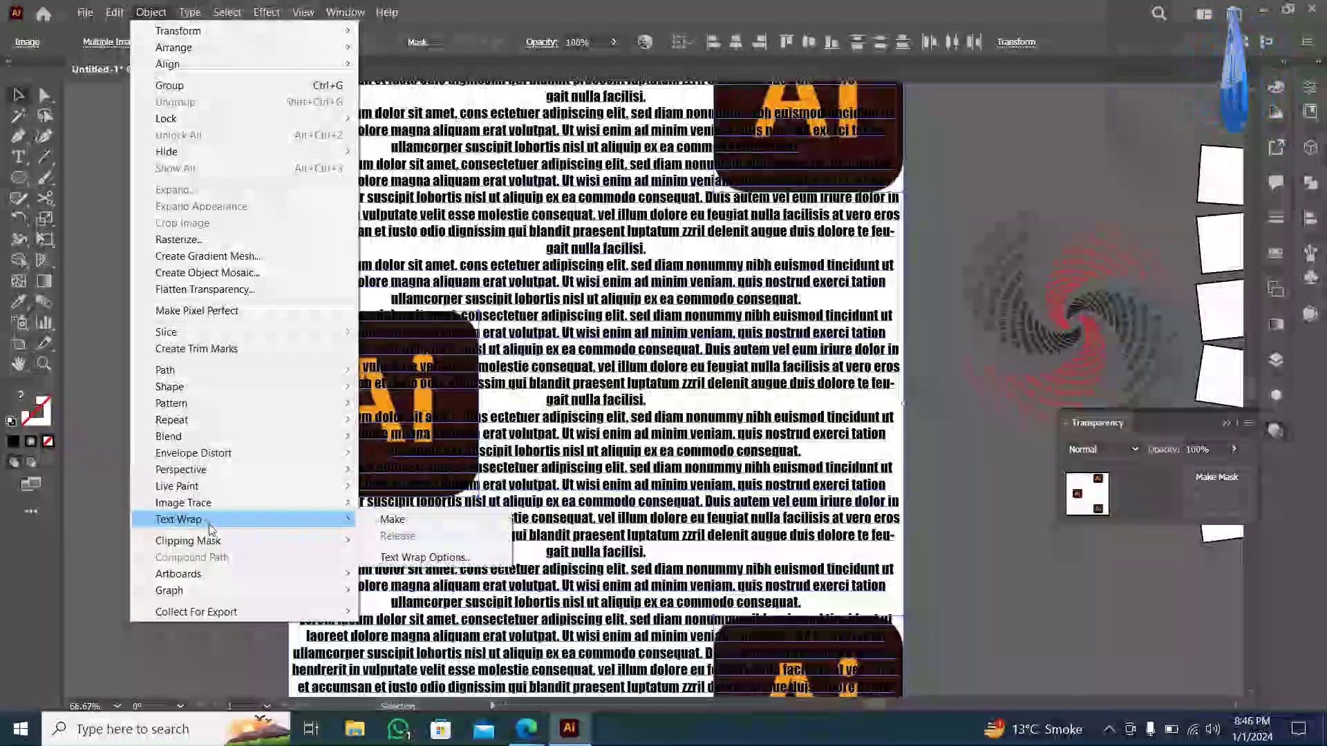
{"action": "left_click", "coordinate": [417, 520]}
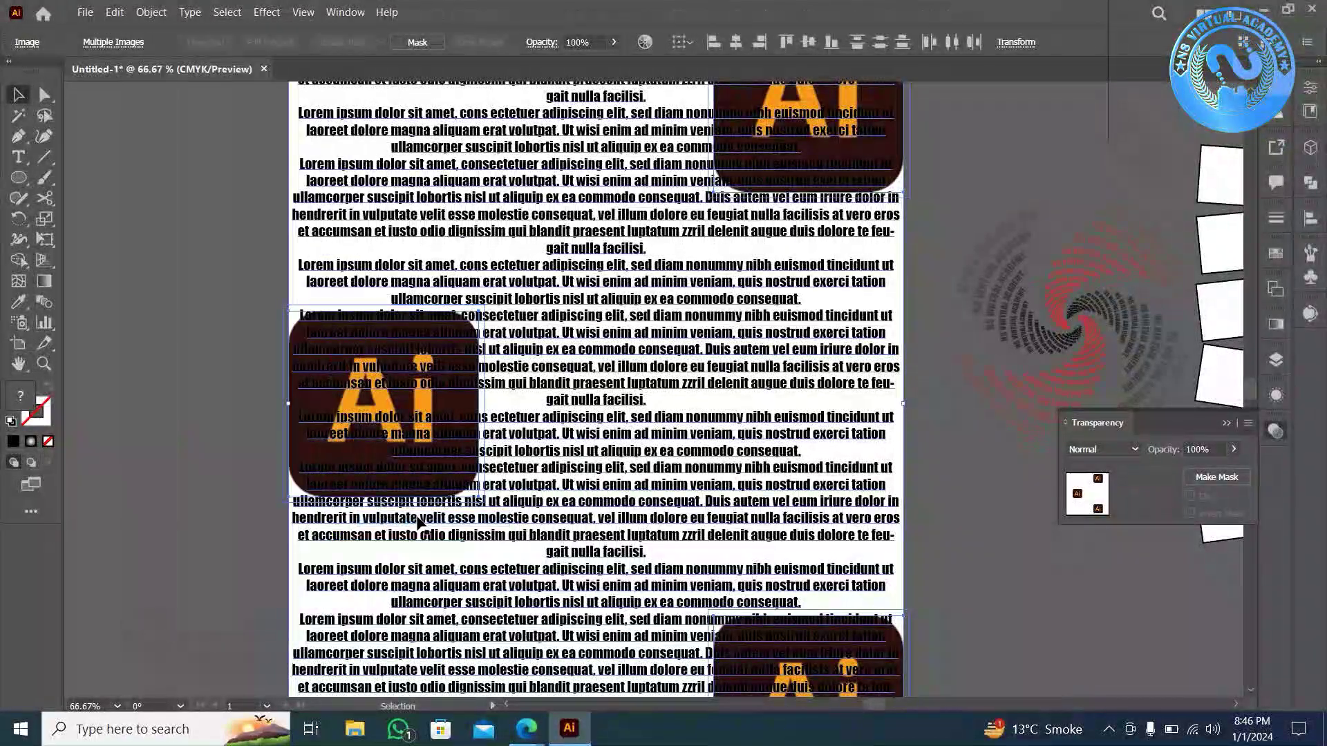
{"action": "left_click", "coordinate": [152, 12]}
{"action": "mouse_move", "coordinate": [177, 487]}
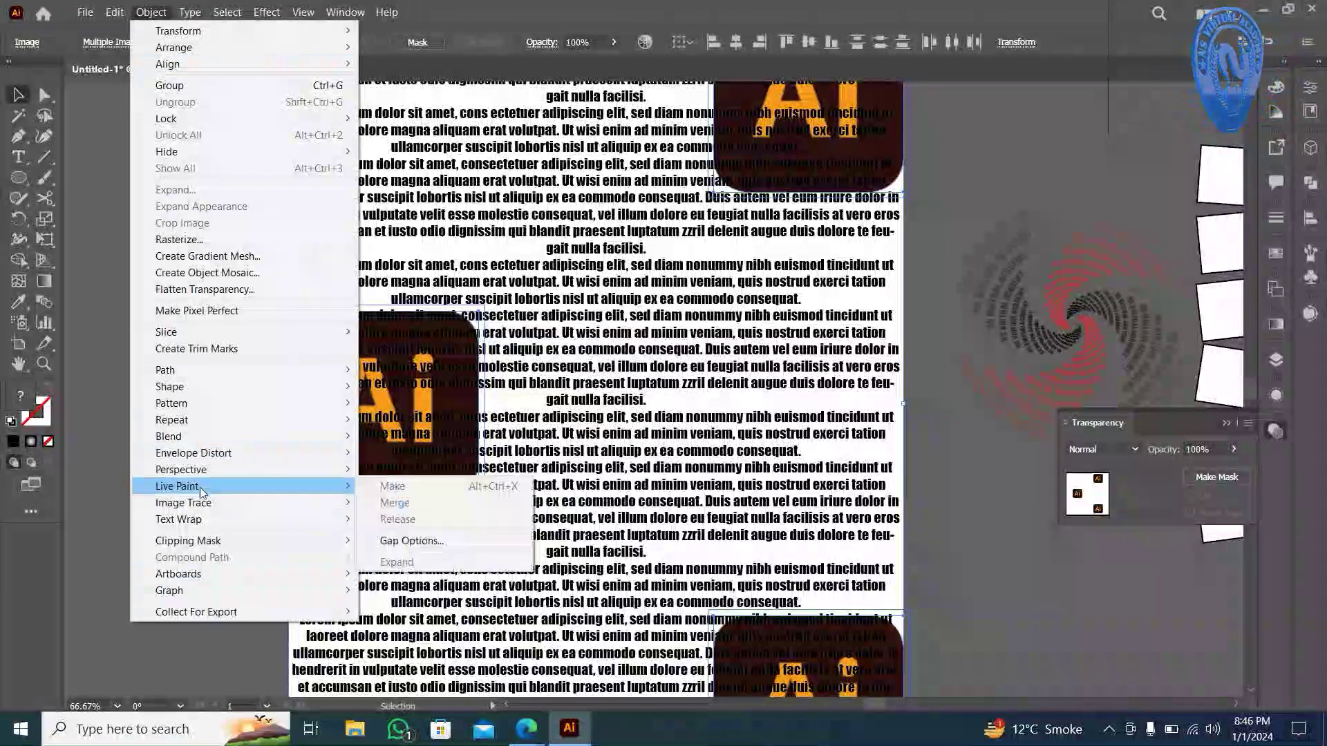
{"action": "left_click", "coordinate": [422, 553]}
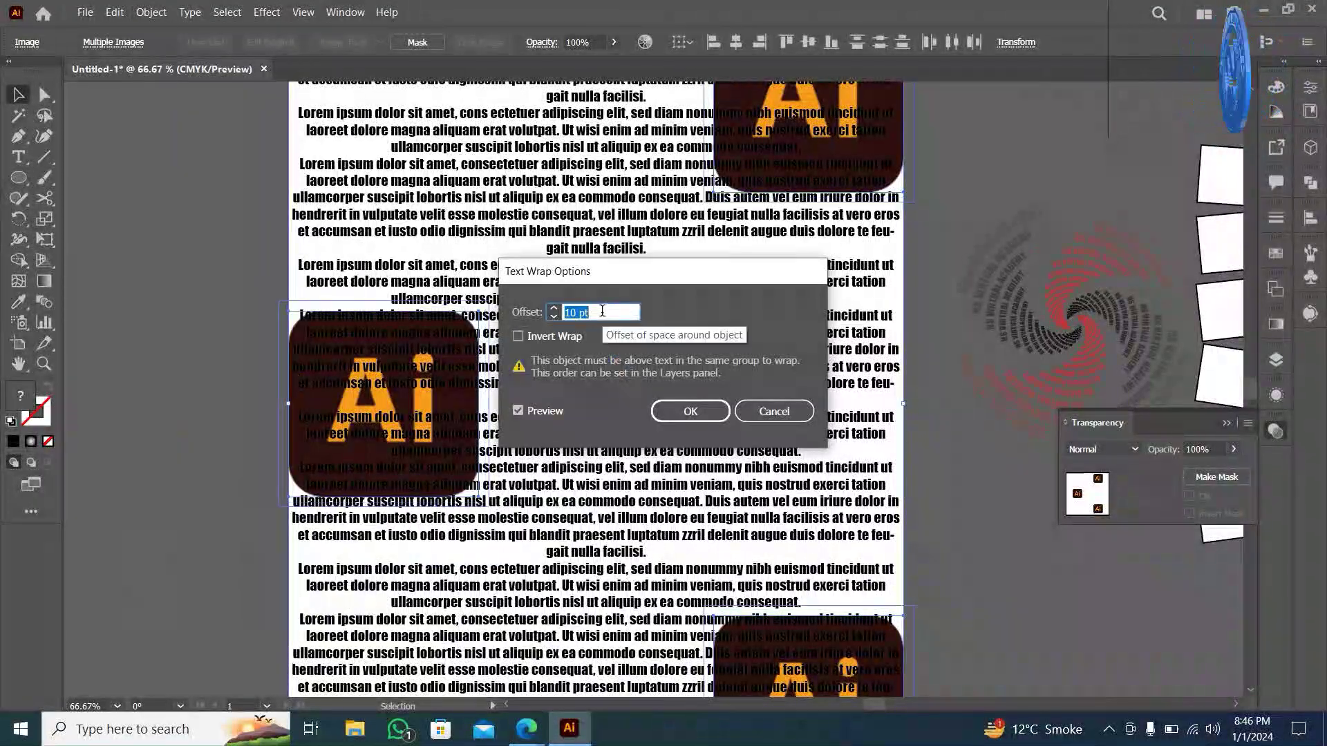
{"action": "key", "text": "Up"}
{"action": "key", "text": "Up"}
{"action": "key", "text": "Up"}
{"action": "left_click", "coordinate": [517, 336]}
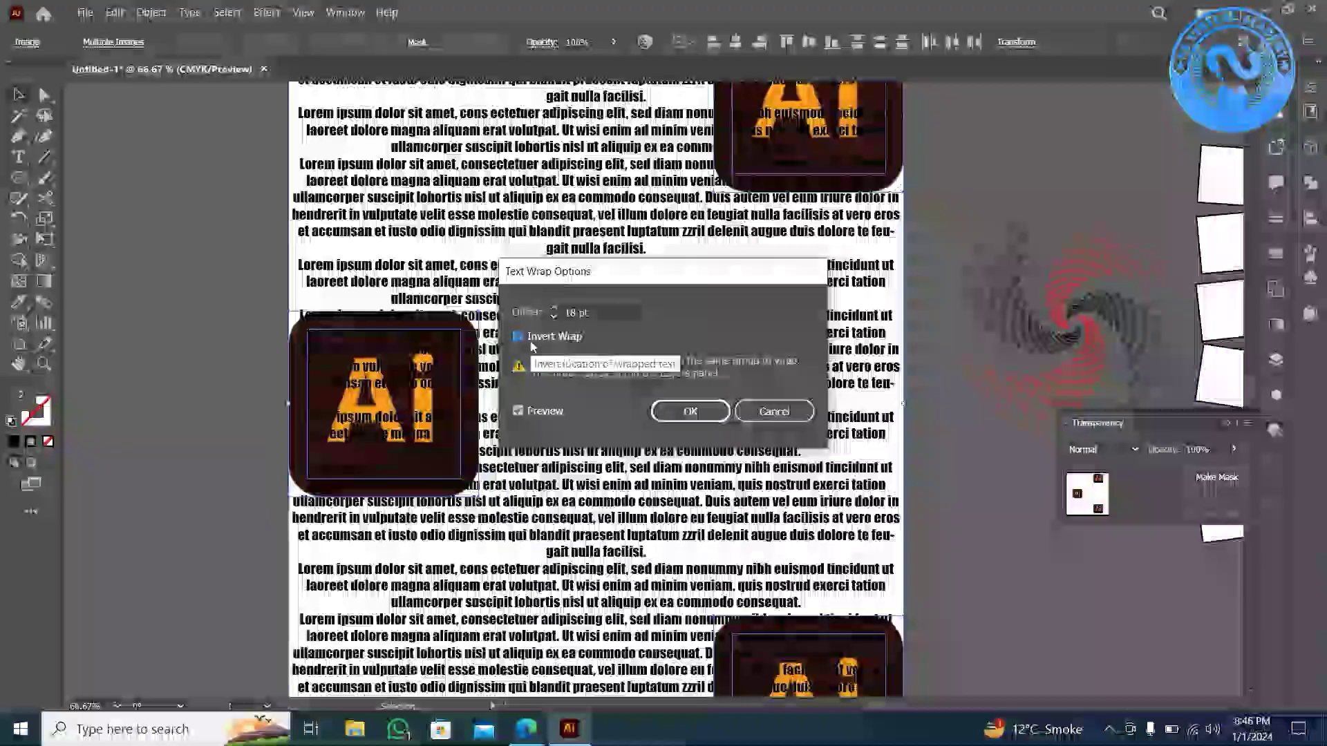
- Select everything on the artboard and apply Text Wrap > Make again
{"action": "left_click", "coordinate": [691, 411]}
{"action": "left_click", "coordinate": [581, 294]}
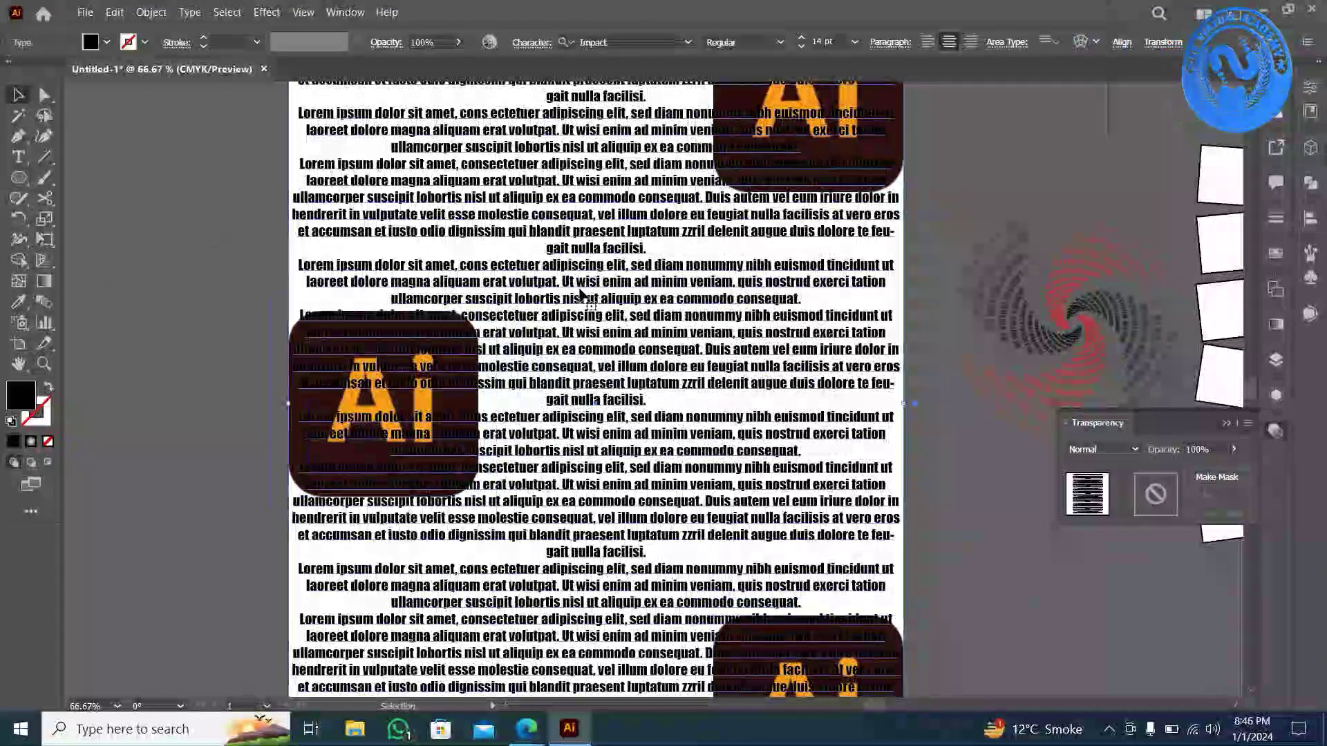
{"action": "left_click", "coordinate": [209, 210]}
{"action": "key", "text": "ctrl+a"}
{"action": "left_click", "coordinate": [151, 12]}
{"action": "mouse_move", "coordinate": [179, 520]}
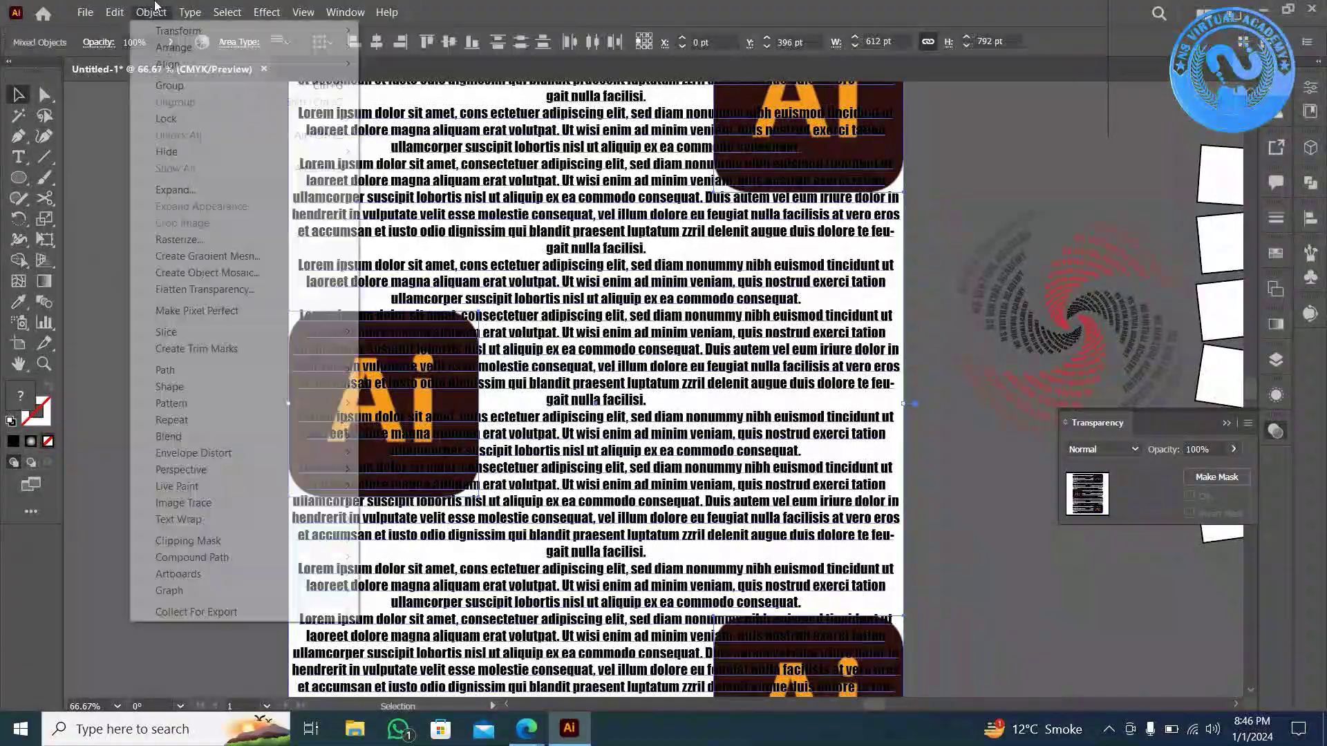
{"action": "left_click", "coordinate": [423, 521]}
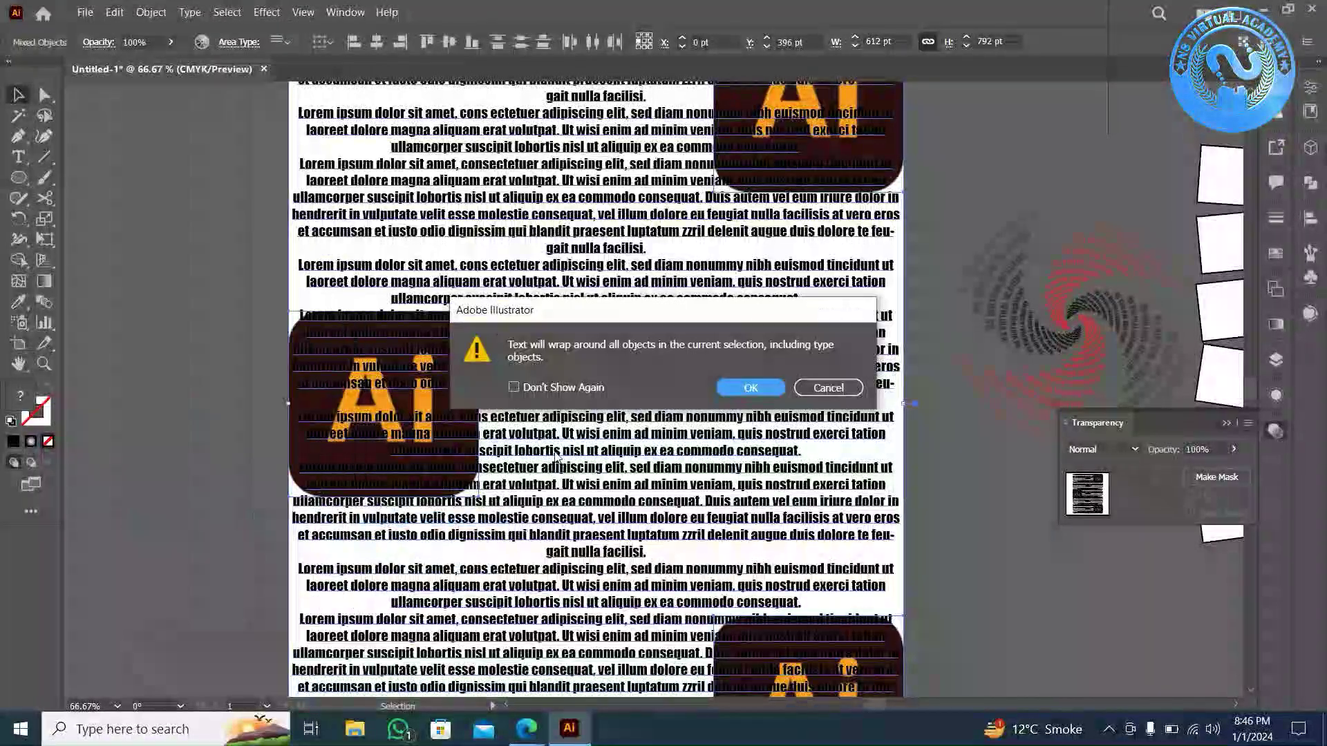
{"action": "left_click", "coordinate": [750, 388]}
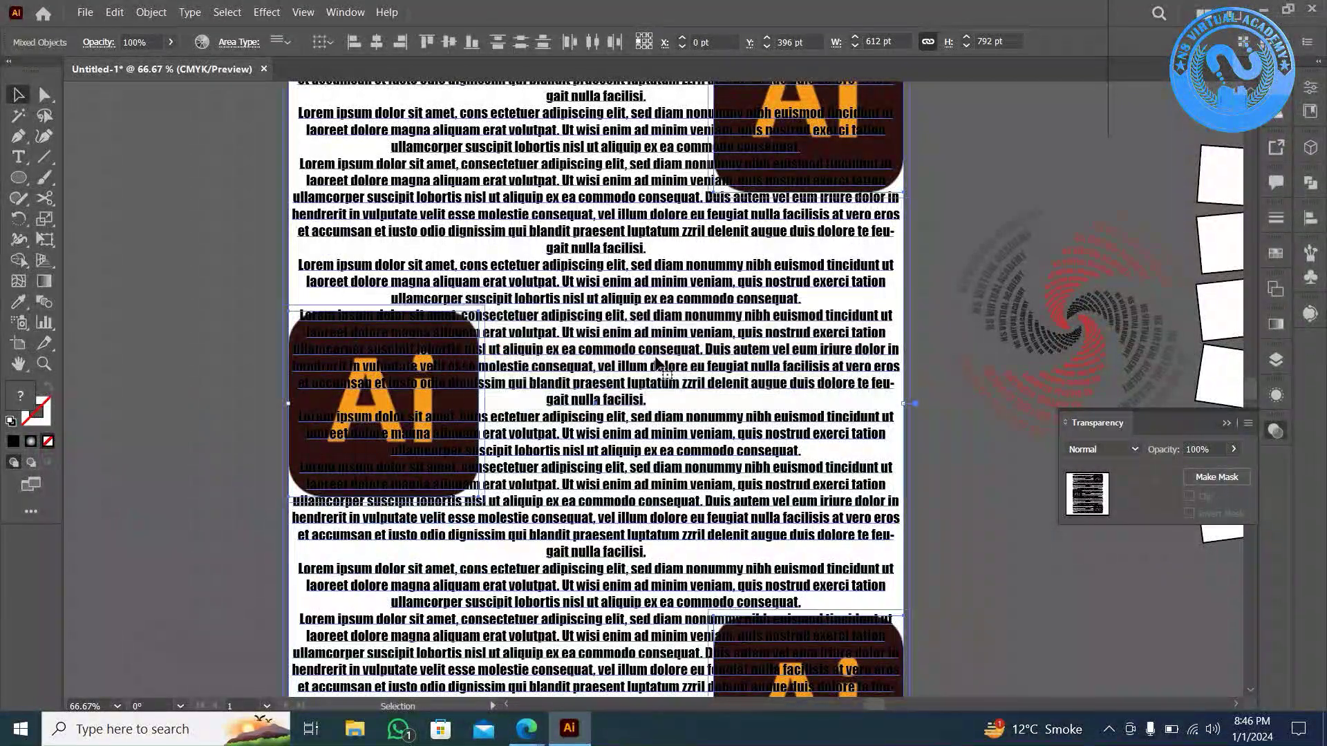
- Send the text frame behind the logos, then select the left Ai logo
{"action": "right_click", "coordinate": [603, 653]}
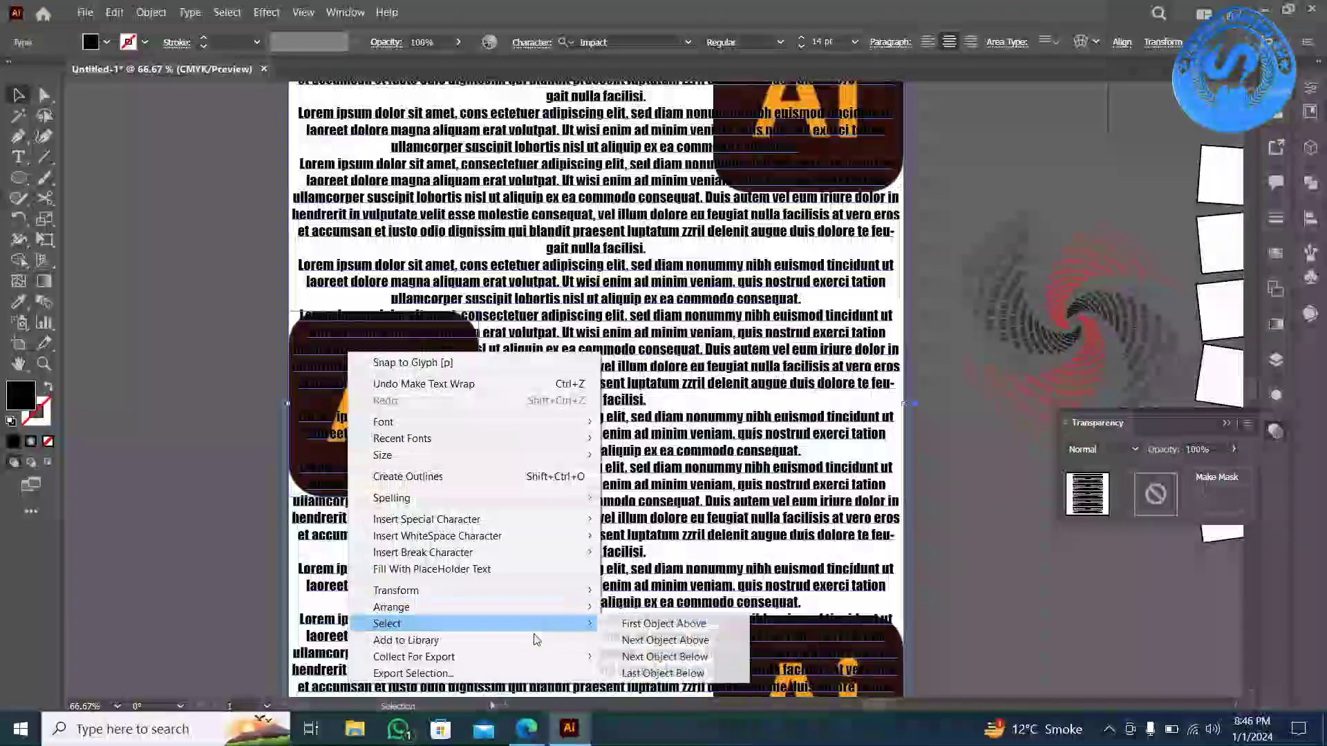
{"action": "mouse_move", "coordinate": [392, 607]}
{"action": "left_click", "coordinate": [650, 657]}
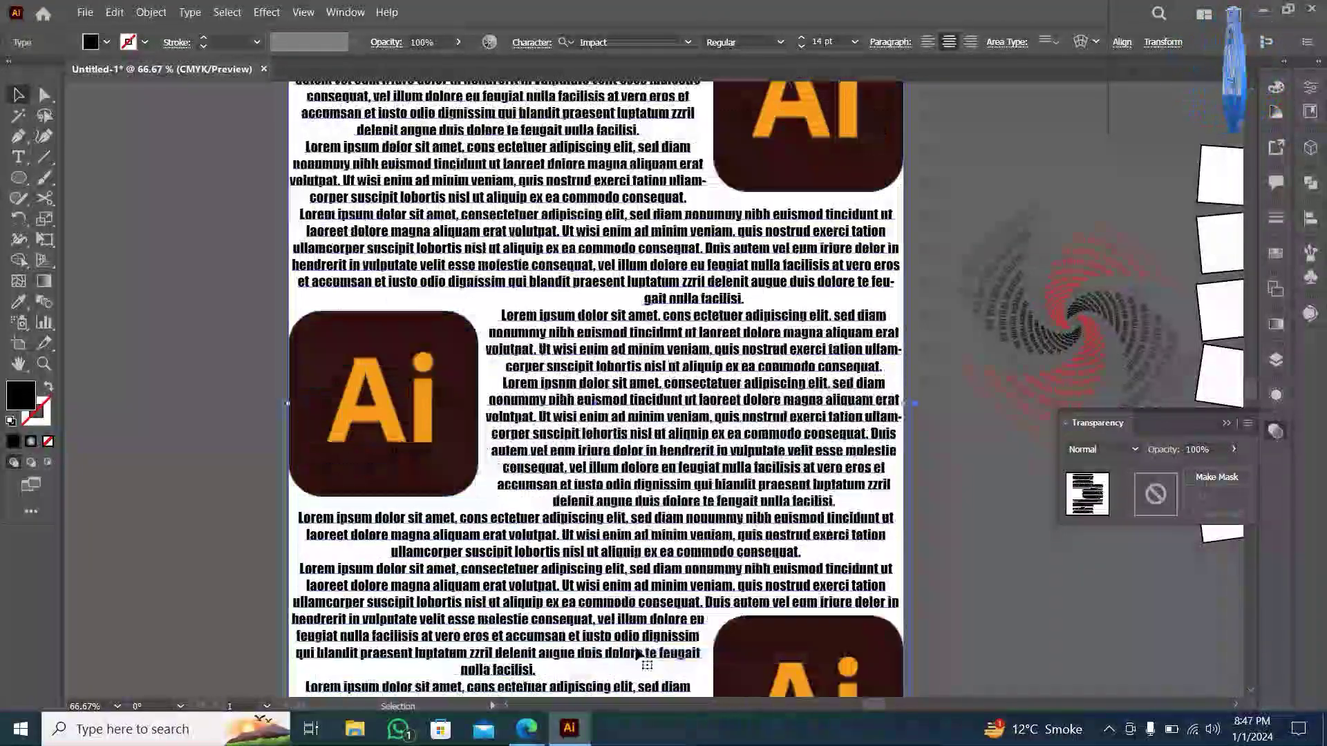
{"action": "left_click", "coordinate": [153, 311]}
{"action": "left_click", "coordinate": [353, 391]}
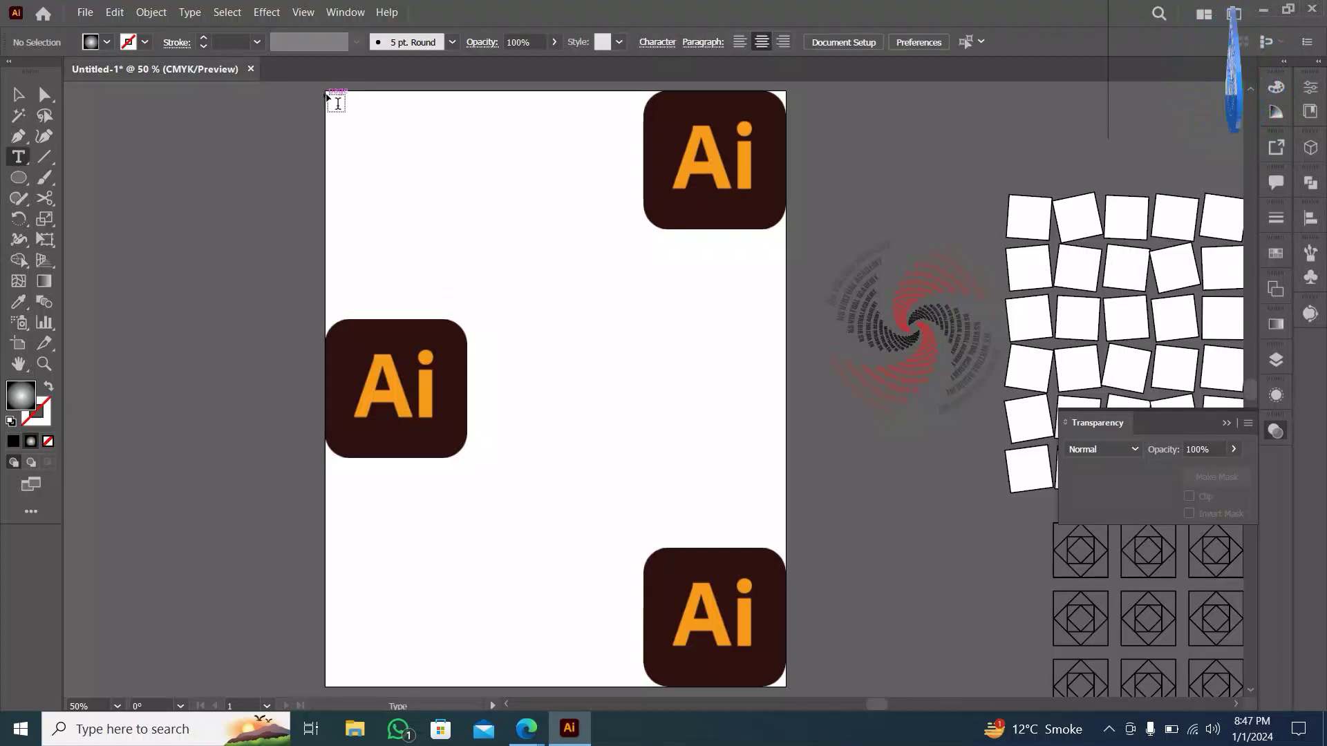
- Drag a new artboard-wide placeholder text area, send it behind the logos, and nudge the top-right logo lower
{"action": "left_click_drag", "start_coordinate": [496, 266], "coordinate": [769, 624]}
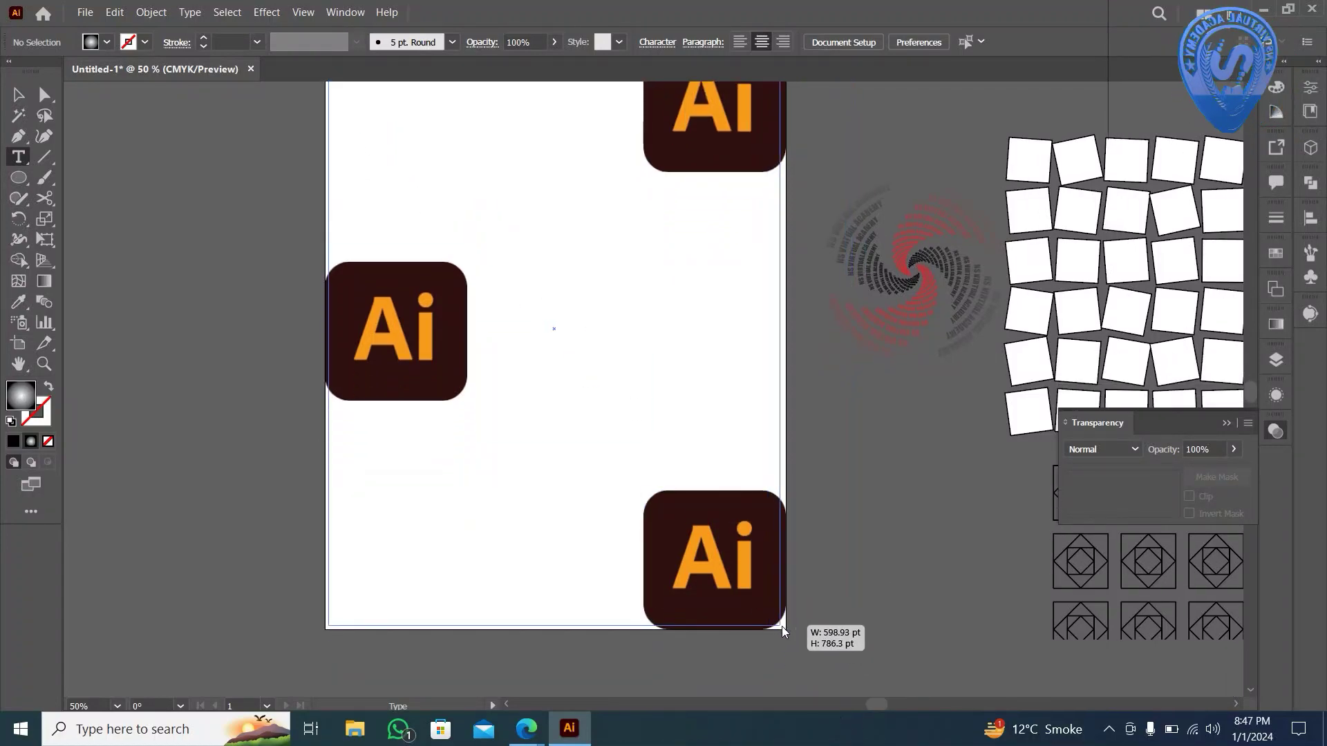
{"action": "left_click_drag", "start_coordinate": [768, 623], "coordinate": [783, 627]}
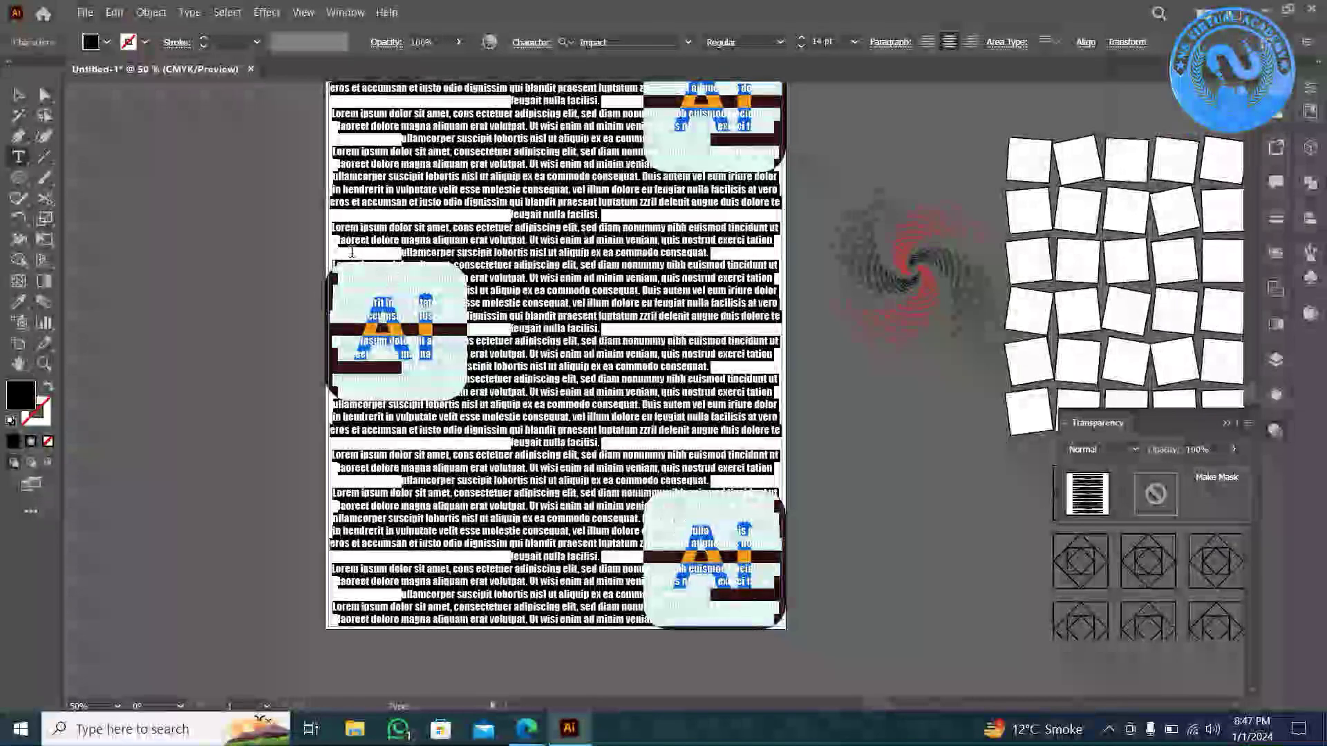
{"action": "left_click", "coordinate": [15, 96]}
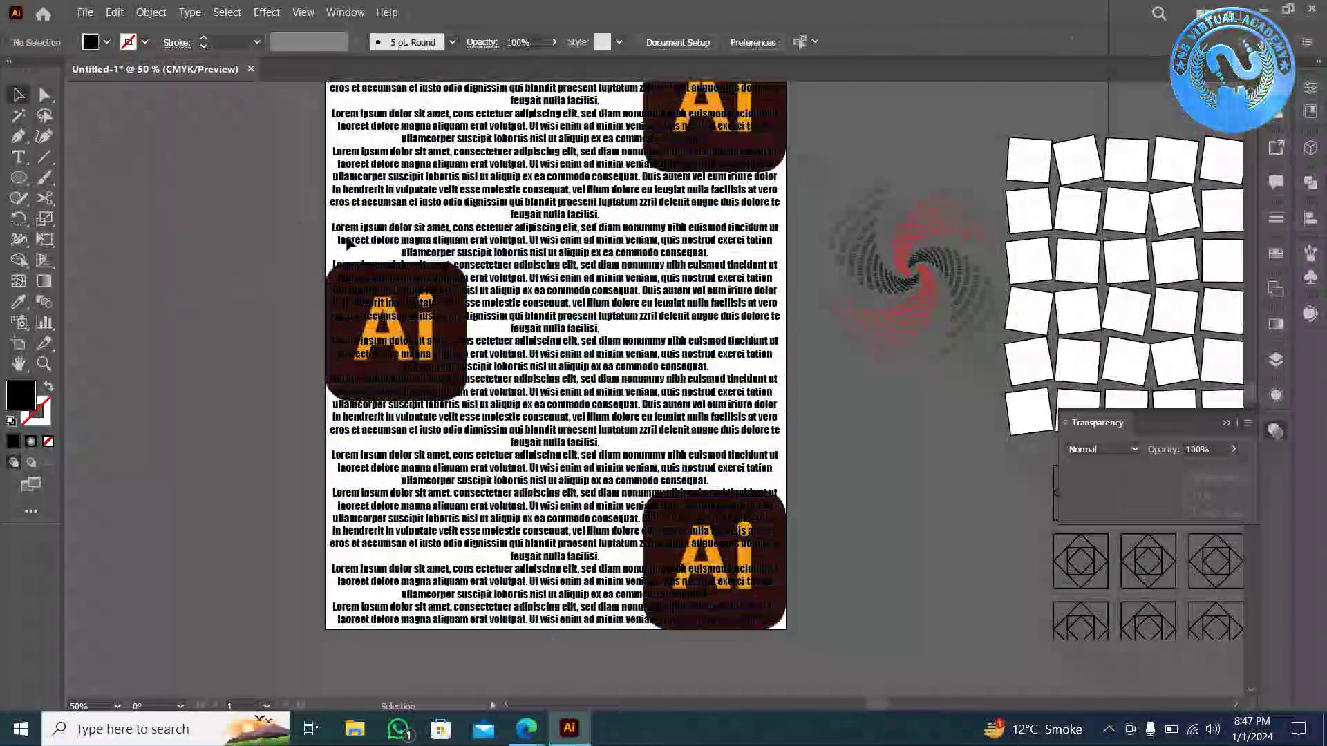
{"action": "right_click", "coordinate": [412, 203]}
{"action": "mouse_move", "coordinate": [456, 456]}
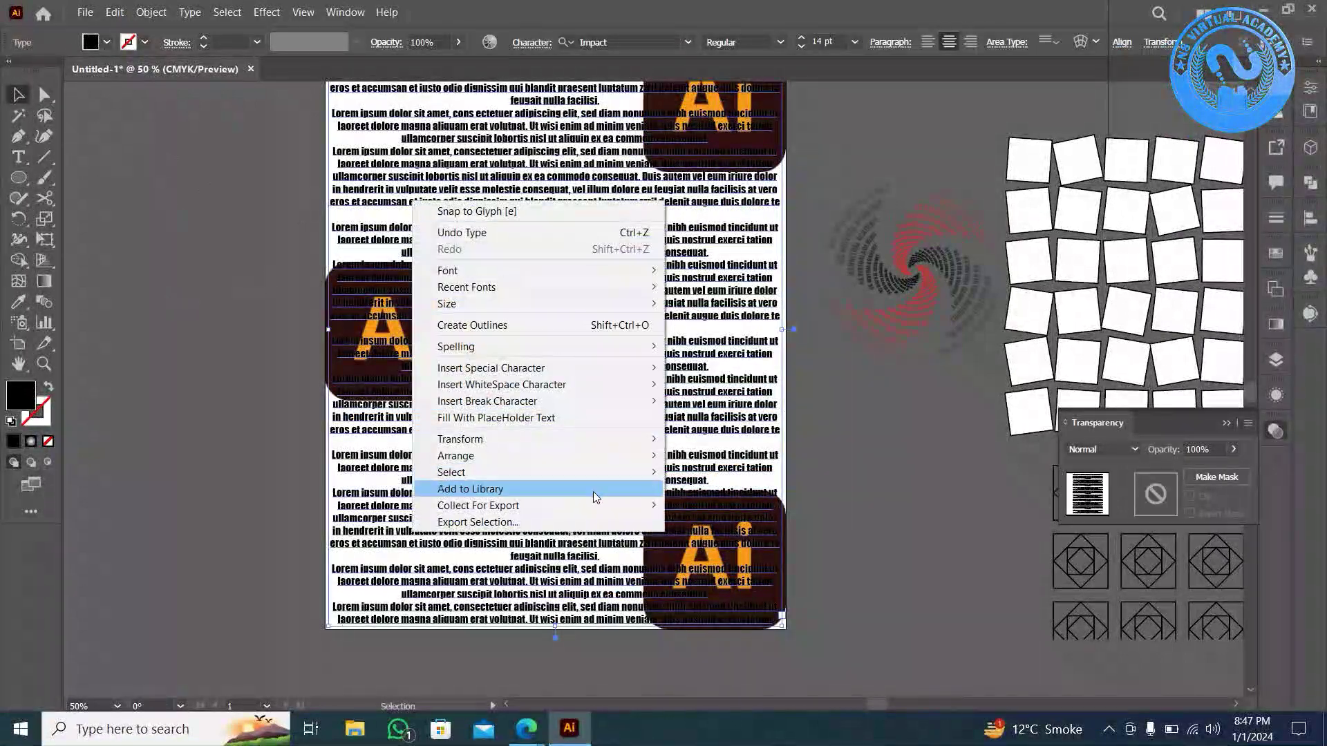
{"action": "left_click", "coordinate": [716, 505]}
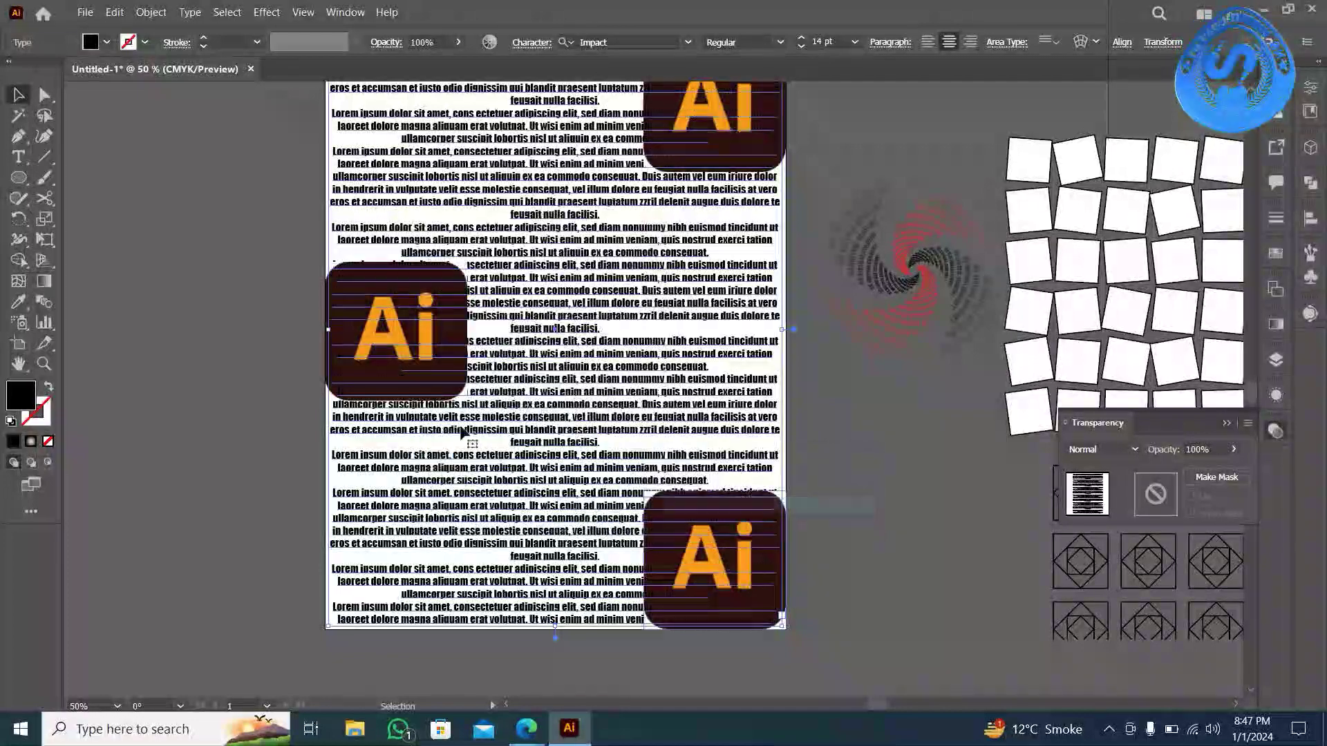
{"action": "left_click", "coordinate": [251, 426]}
{"action": "scroll", "coordinate": [197, 188], "scroll_direction": "up", "scroll_amount": 2}
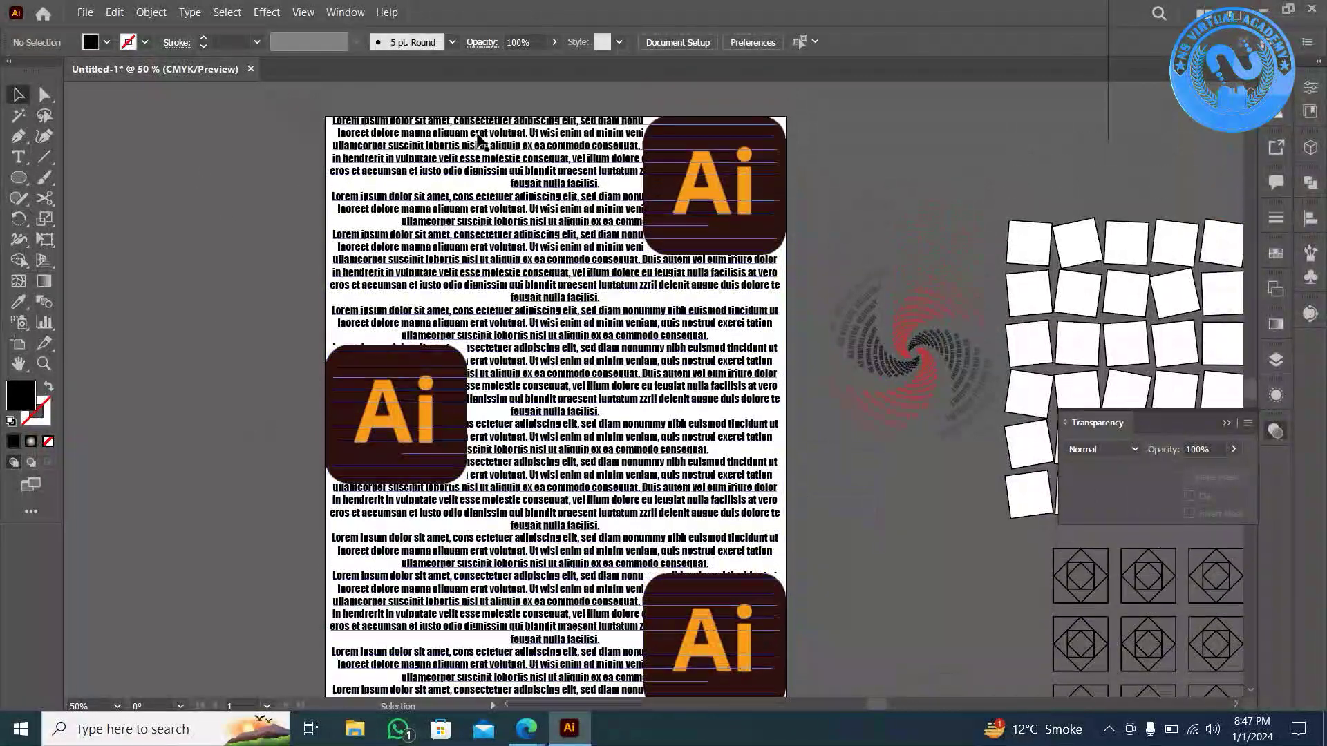
{"action": "left_click_drag", "start_coordinate": [716, 166], "coordinate": [716, 180]}
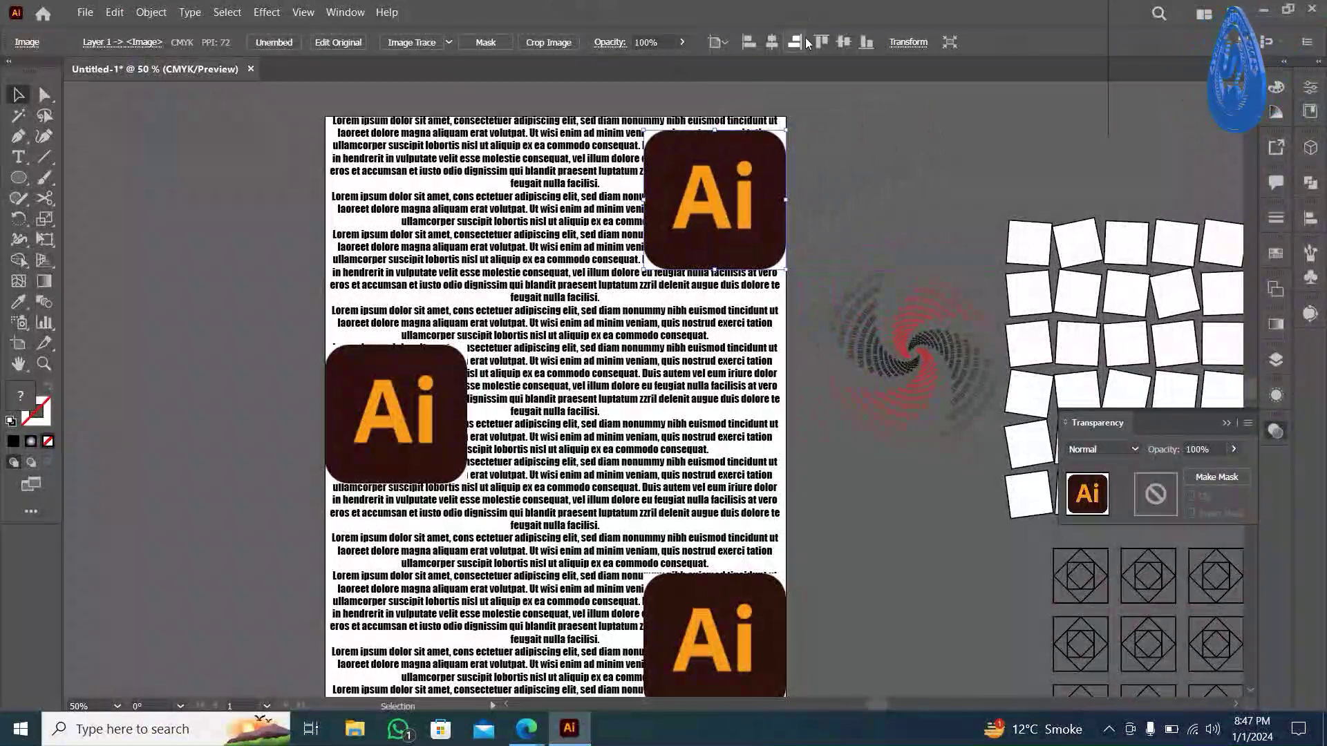
- Select the Ai logos and apply Object > Text Wrap > Make
{"action": "left_click", "coordinate": [828, 41]}
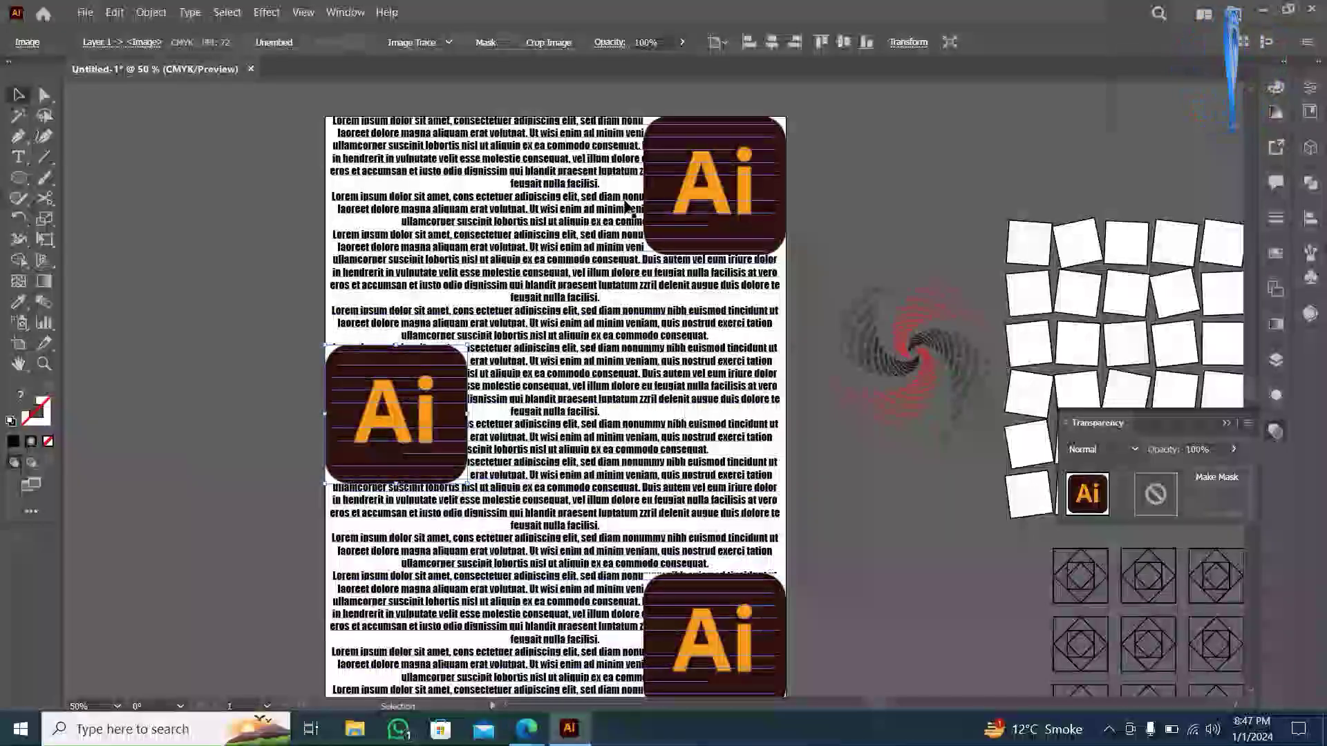
{"action": "key", "text": "a"}
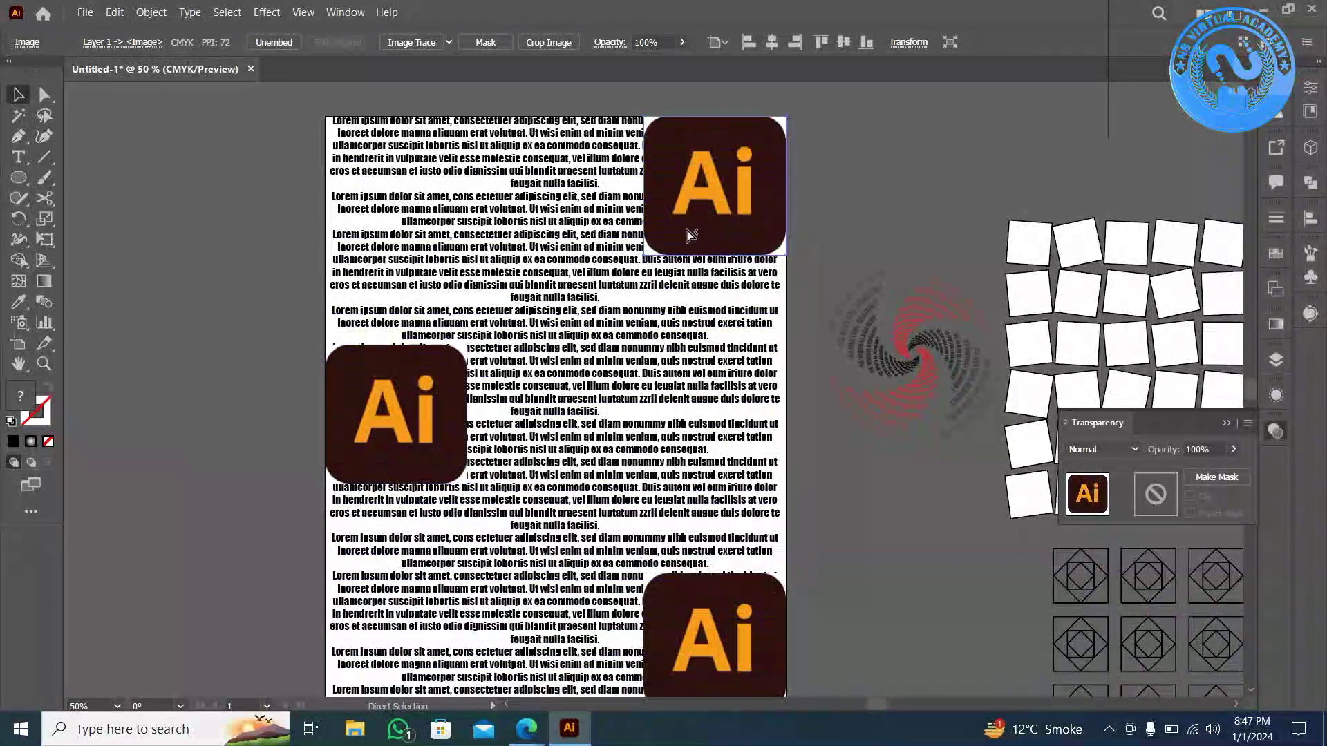
{"action": "left_click", "coordinate": [657, 189], "text": "shift"}
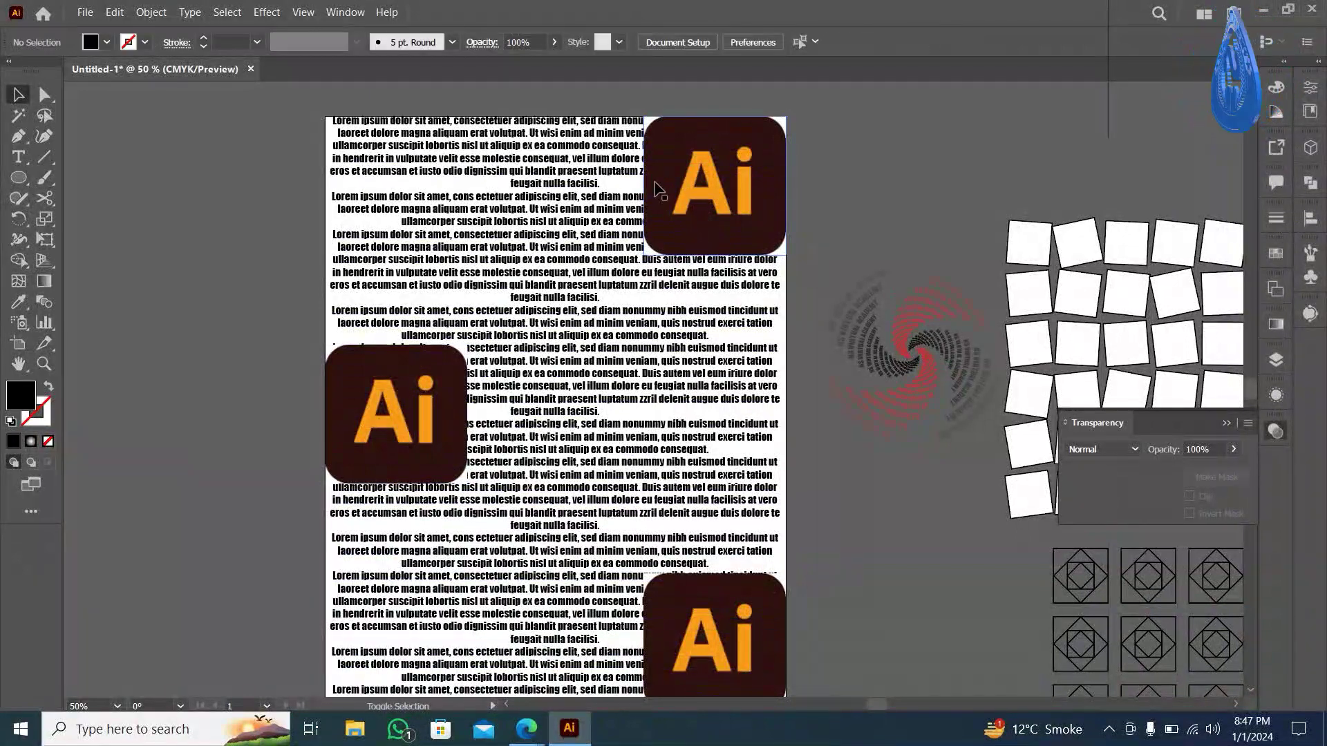
{"action": "left_click", "coordinate": [384, 450]}
{"action": "left_click", "coordinate": [660, 612], "text": "shift"}
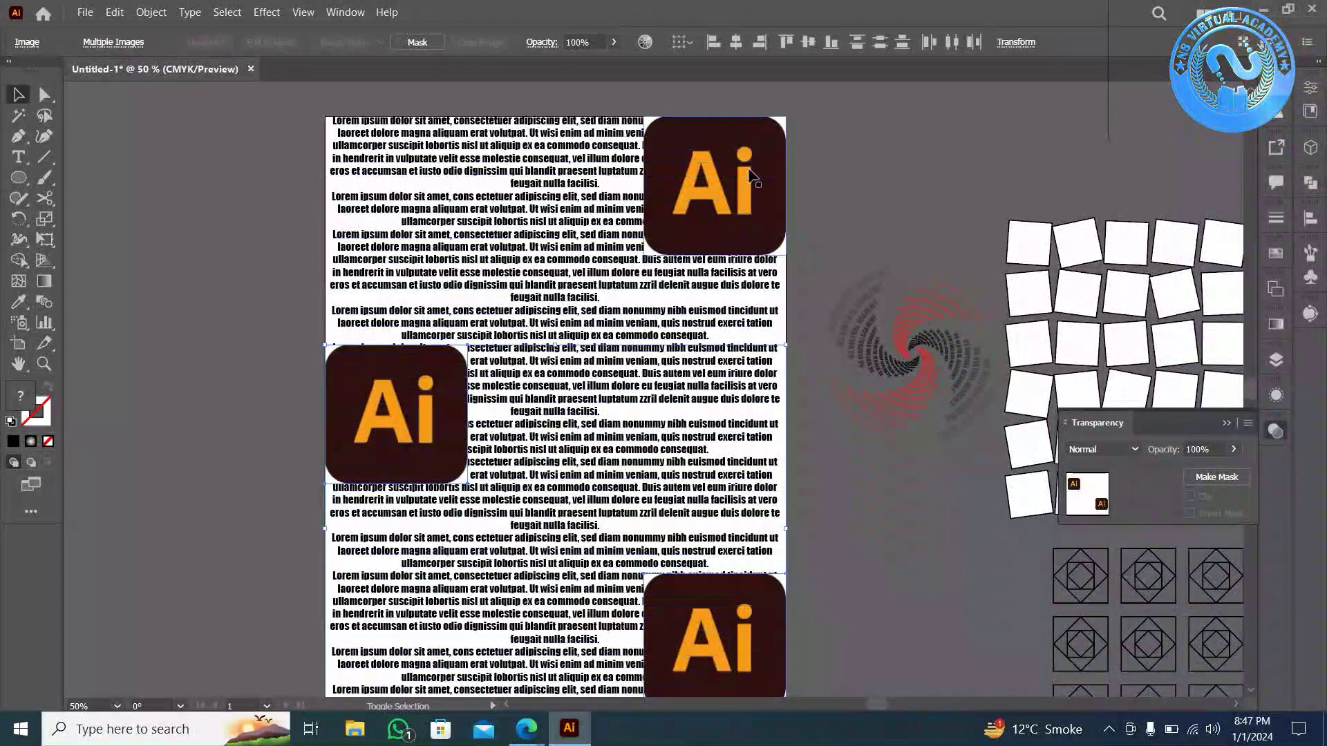
{"action": "left_click", "coordinate": [151, 12]}
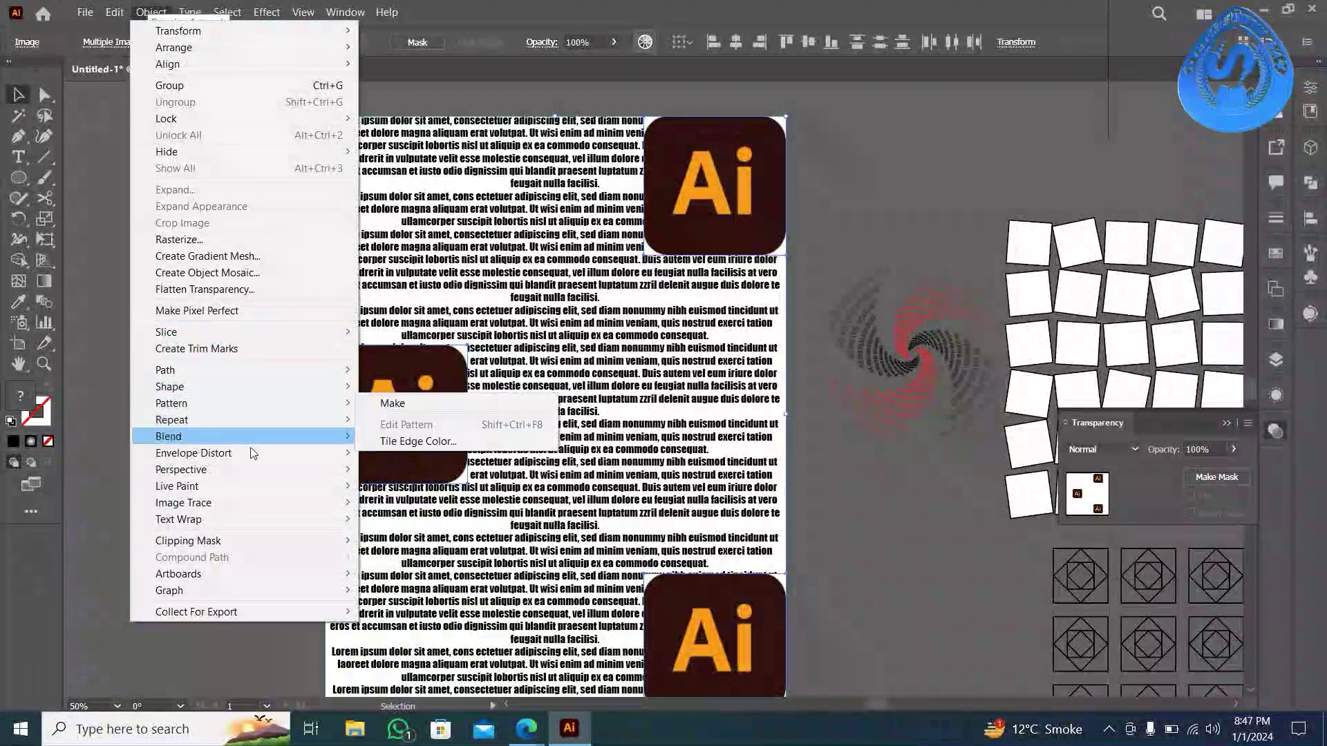
{"action": "mouse_move", "coordinate": [178, 520]}
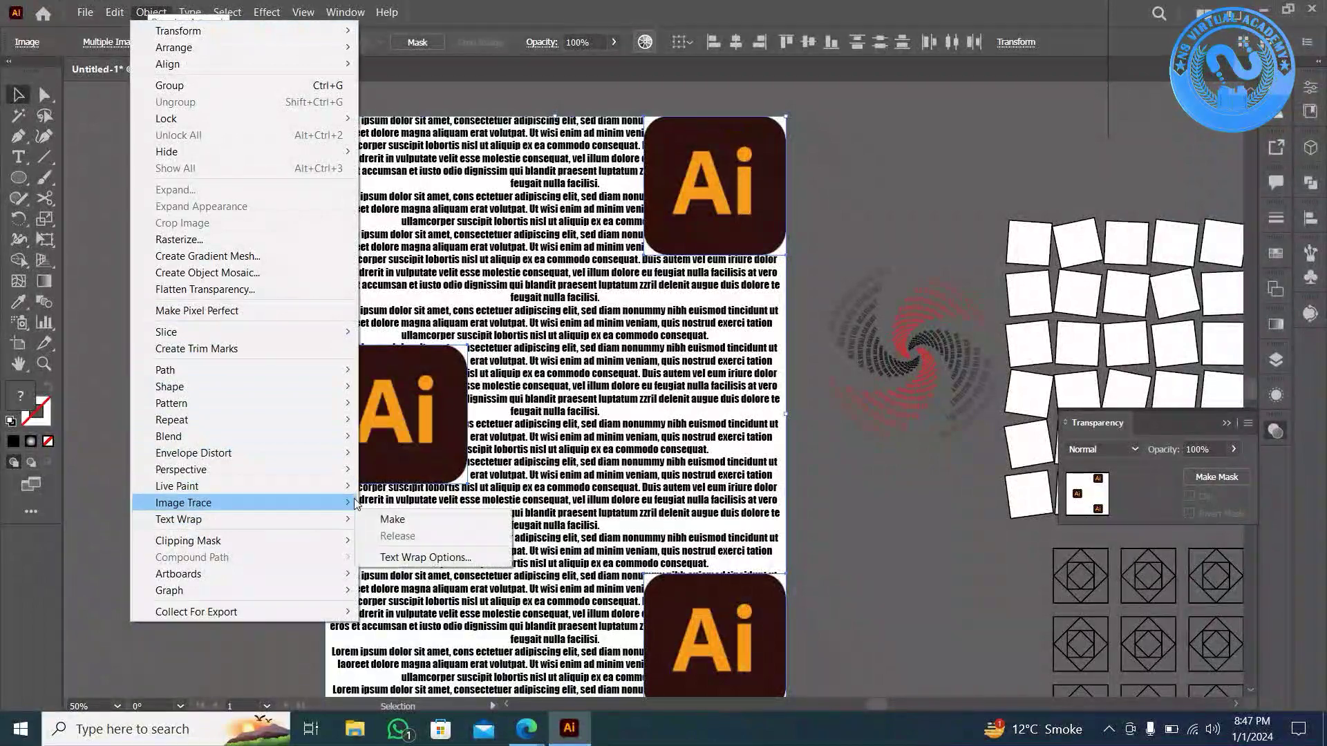
{"action": "left_click", "coordinate": [392, 519]}
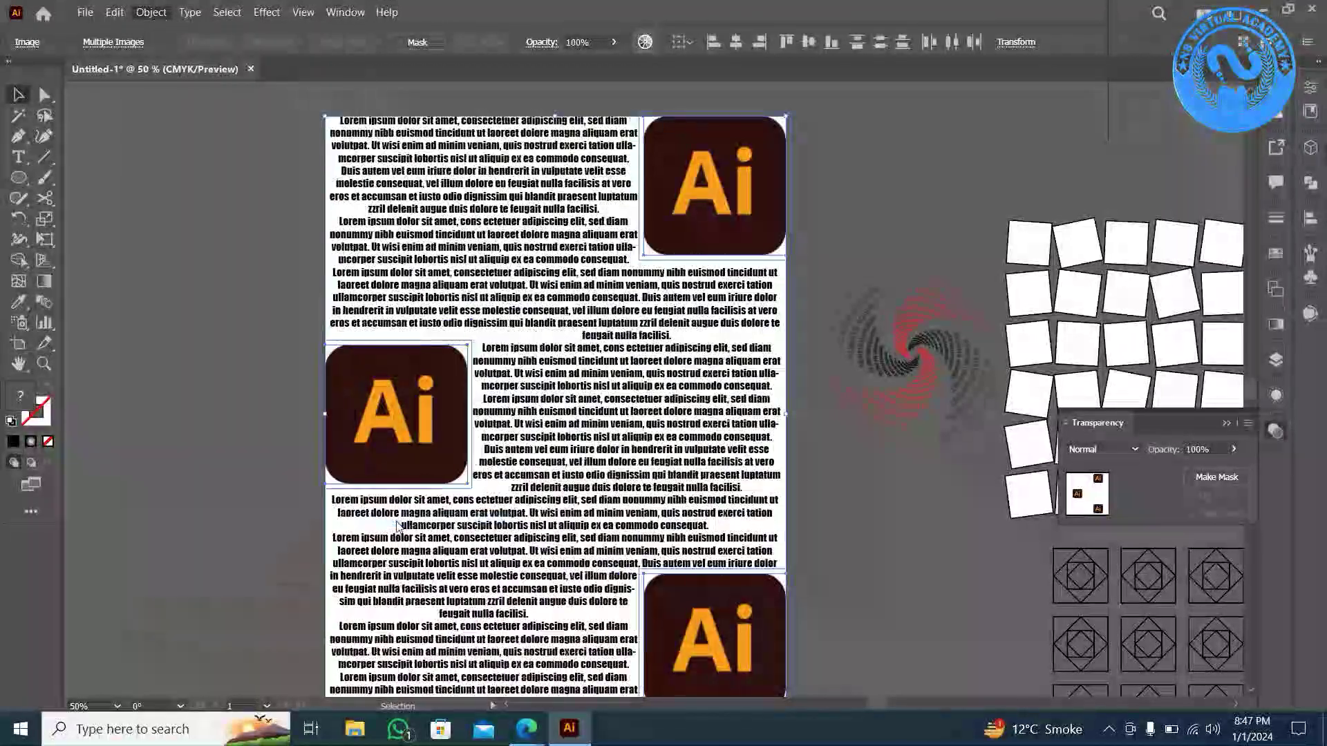
- Set the text wrap offset to 10 pt in Text Wrap Options
{"action": "left_click", "coordinate": [165, 11]}
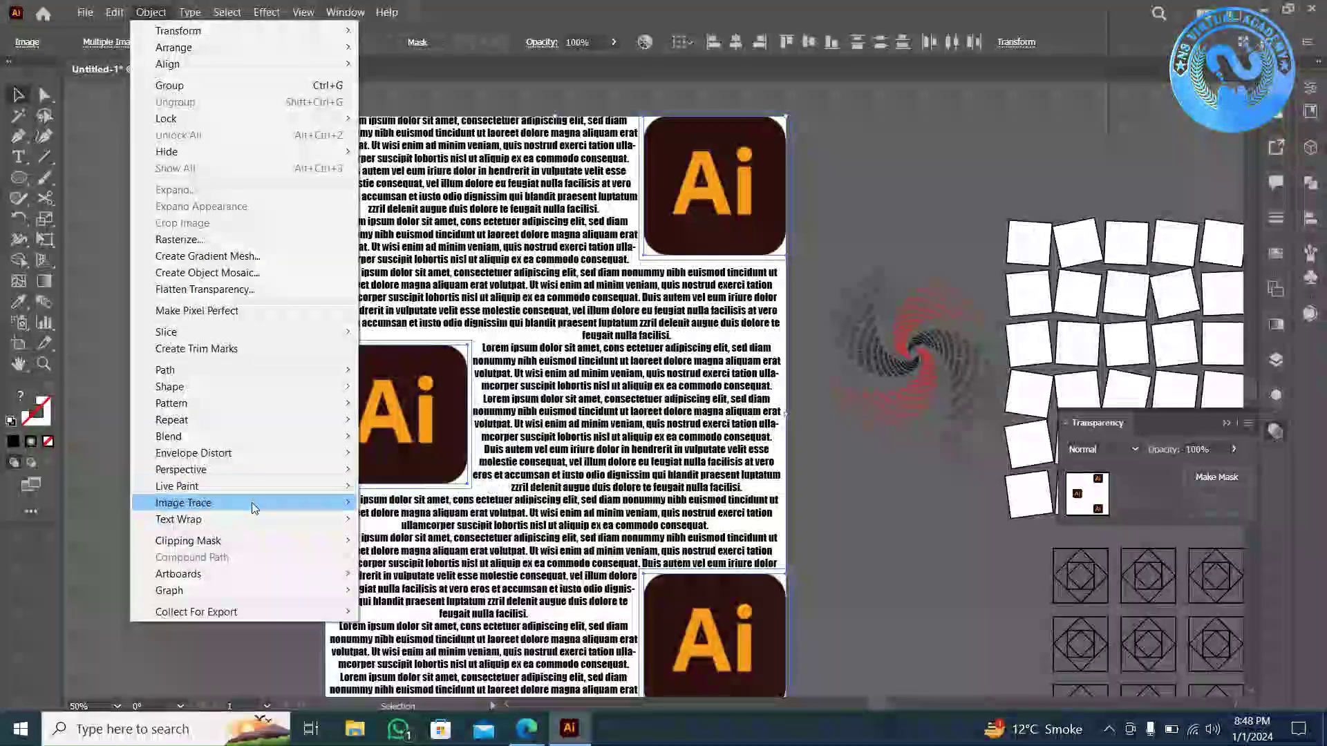
{"action": "left_click", "coordinate": [419, 557]}
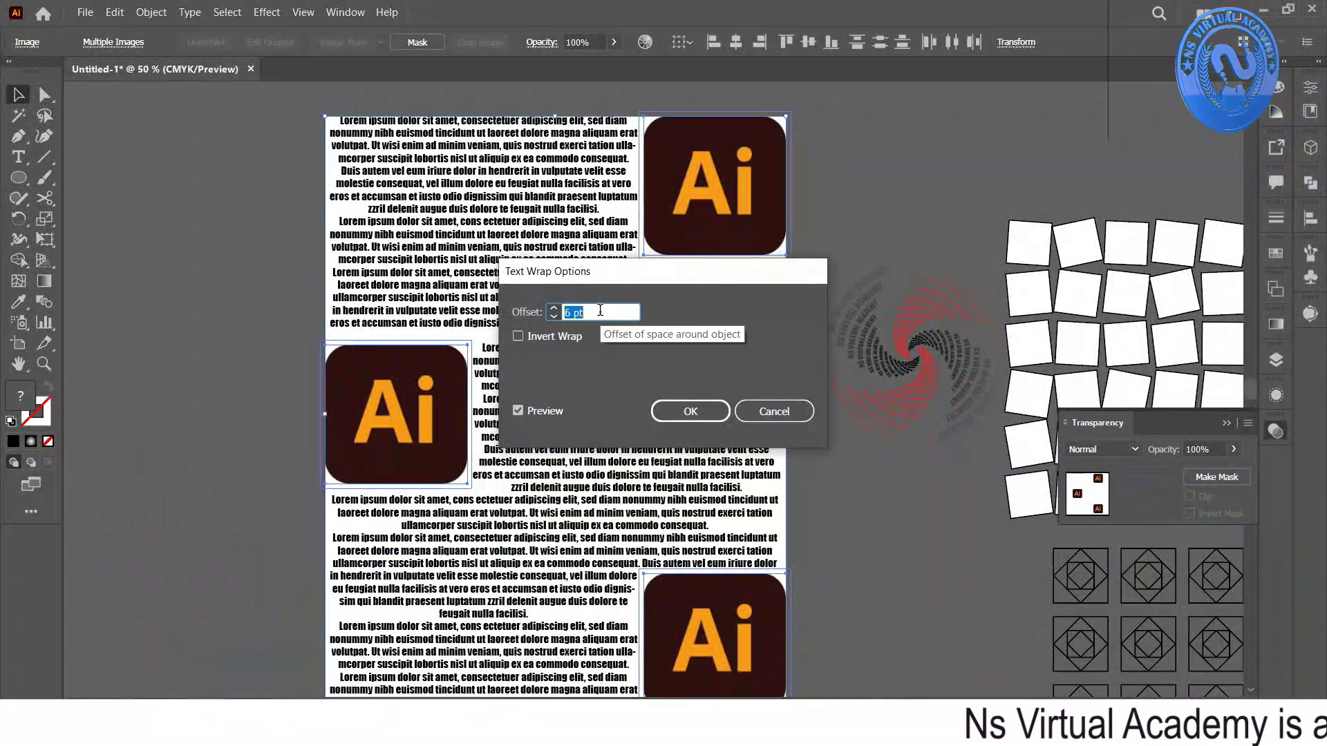
{"action": "key", "text": "Up"}
{"action": "key", "text": "Up"}
{"action": "key", "text": "Up"}
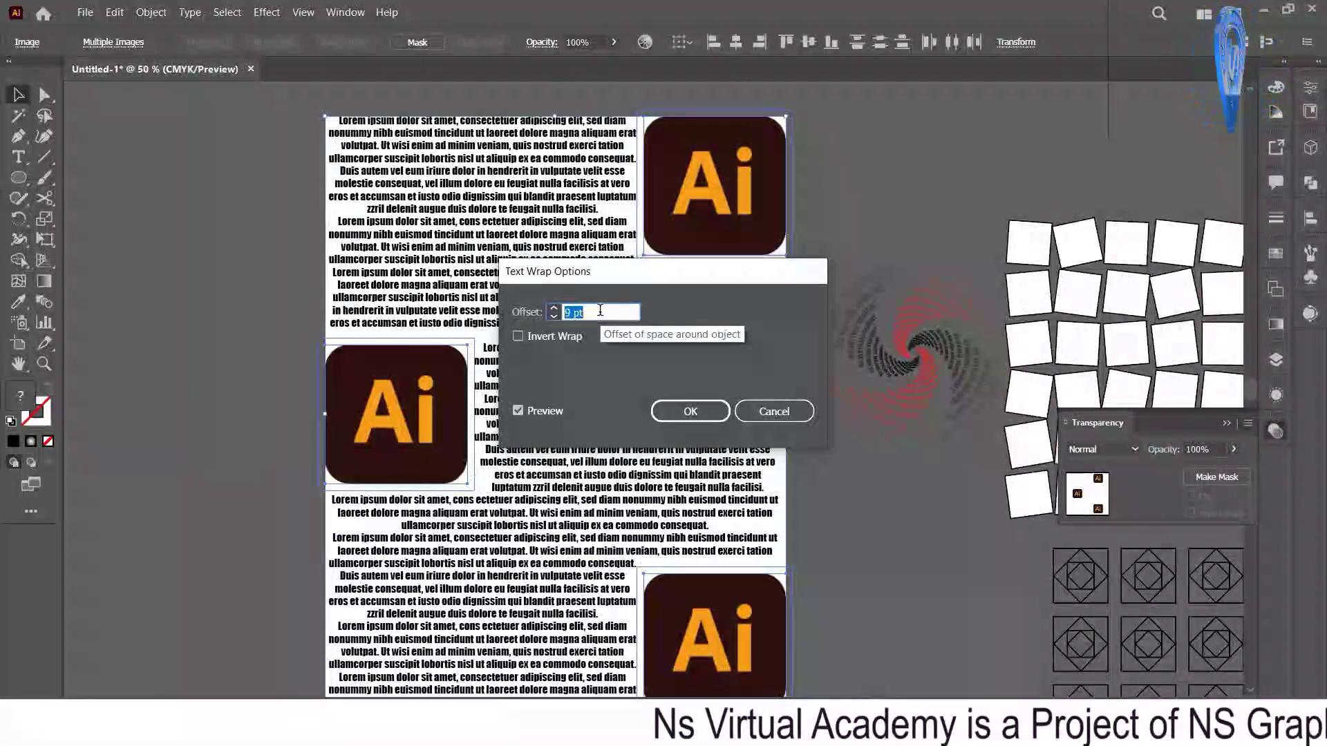
{"action": "key", "text": "Up"}
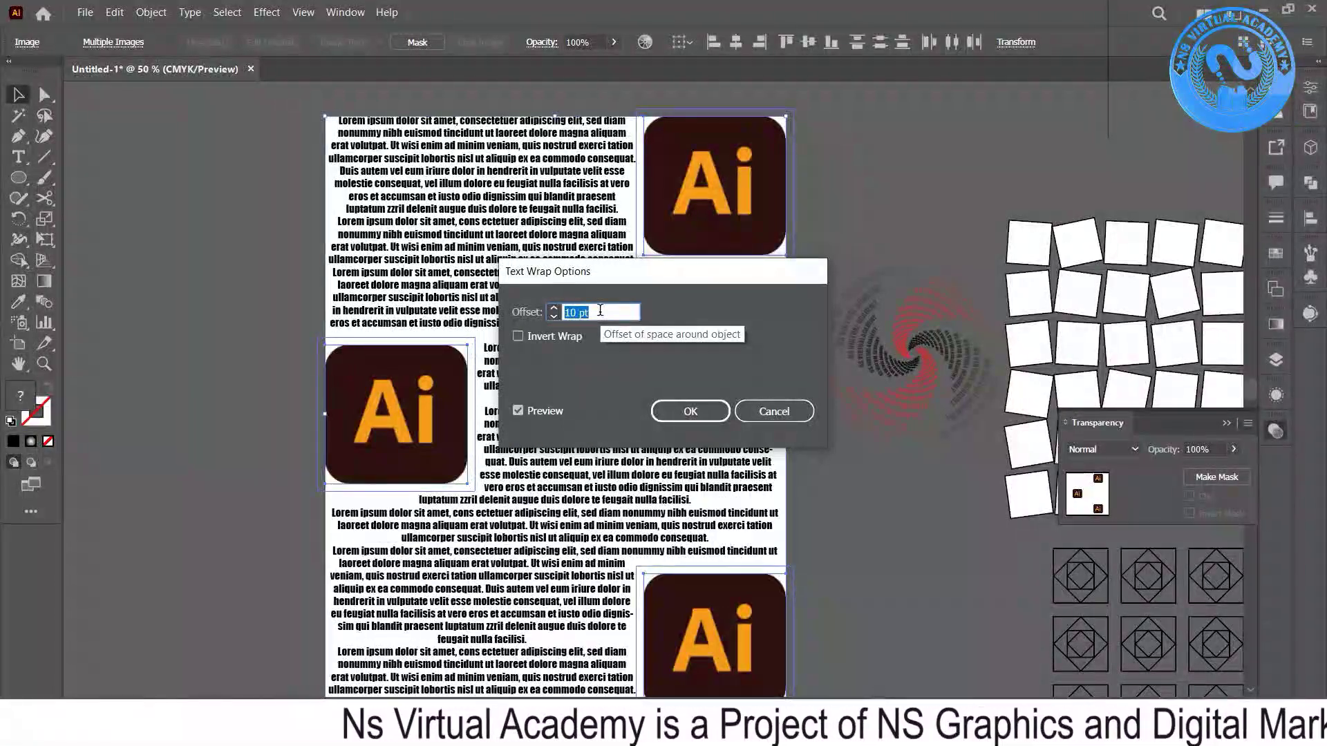
{"action": "left_click", "coordinate": [691, 412]}
- Move the top-right Ai logo left into the text and shrink it so the copy wraps around it
{"action": "left_click", "coordinate": [816, 477]}
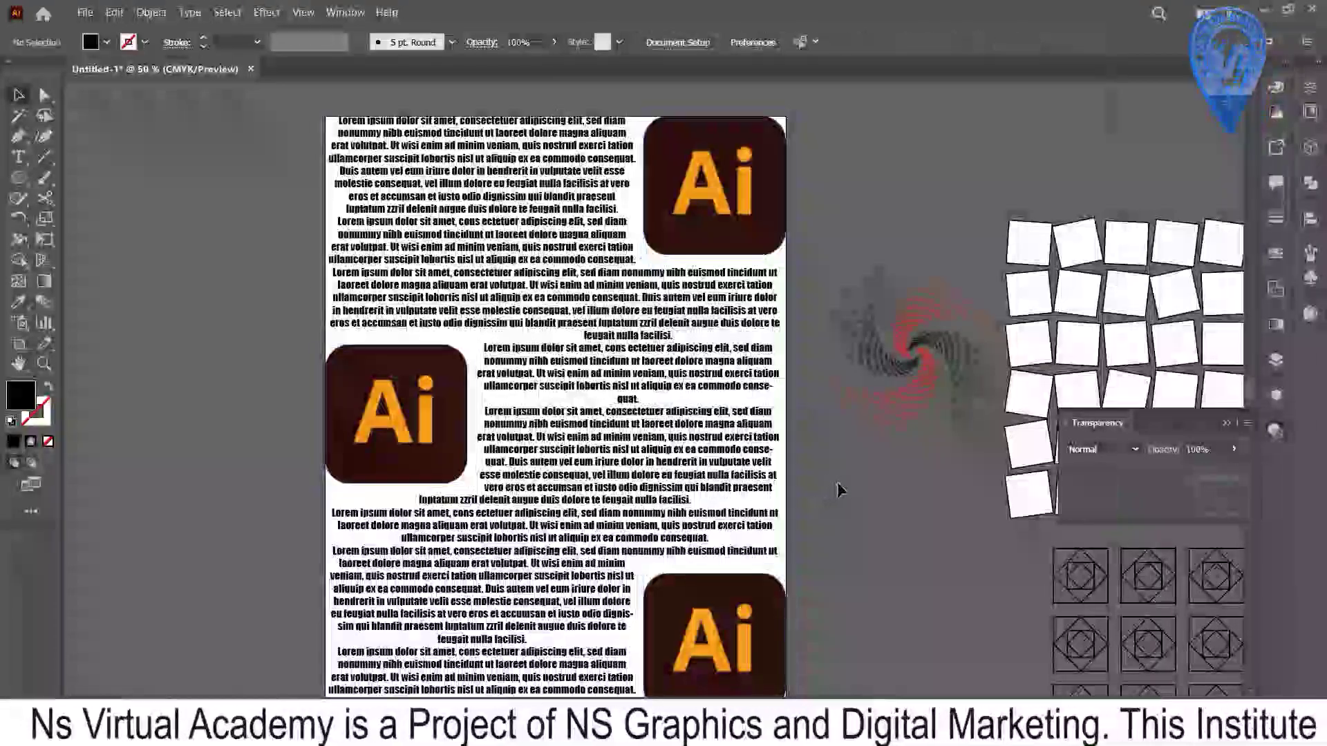
{"action": "scroll", "coordinate": [839, 489], "scroll_direction": "down", "scroll_amount": 3}
{"action": "scroll", "coordinate": [840, 490], "scroll_direction": "down", "scroll_amount": 1, "text": "alt"}
{"action": "scroll", "coordinate": [840, 489], "scroll_direction": "up", "scroll_amount": 1}
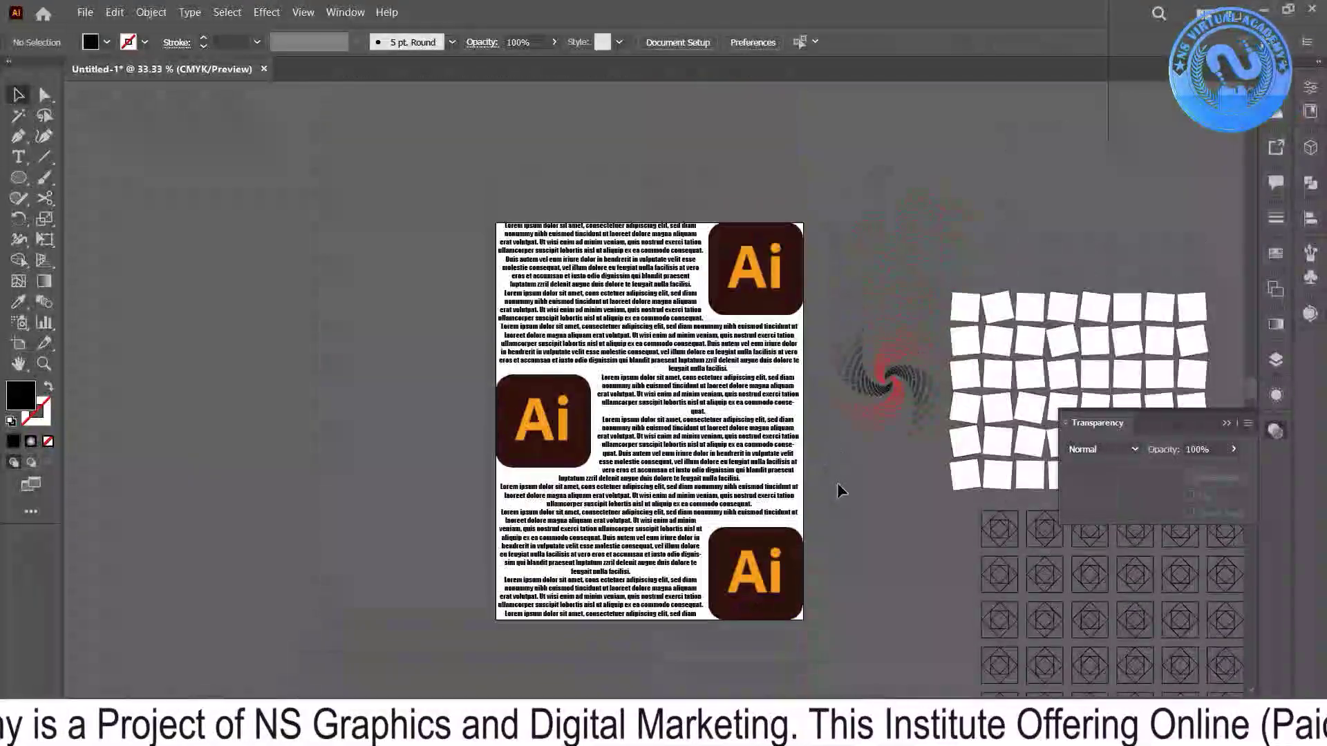
{"action": "mouse_move", "coordinate": [745, 244]}
{"action": "left_mouse_down"}
{"action": "mouse_move", "coordinate": [629, 256]}
{"action": "mouse_move", "coordinate": [643, 282]}
{"action": "left_mouse_up"}
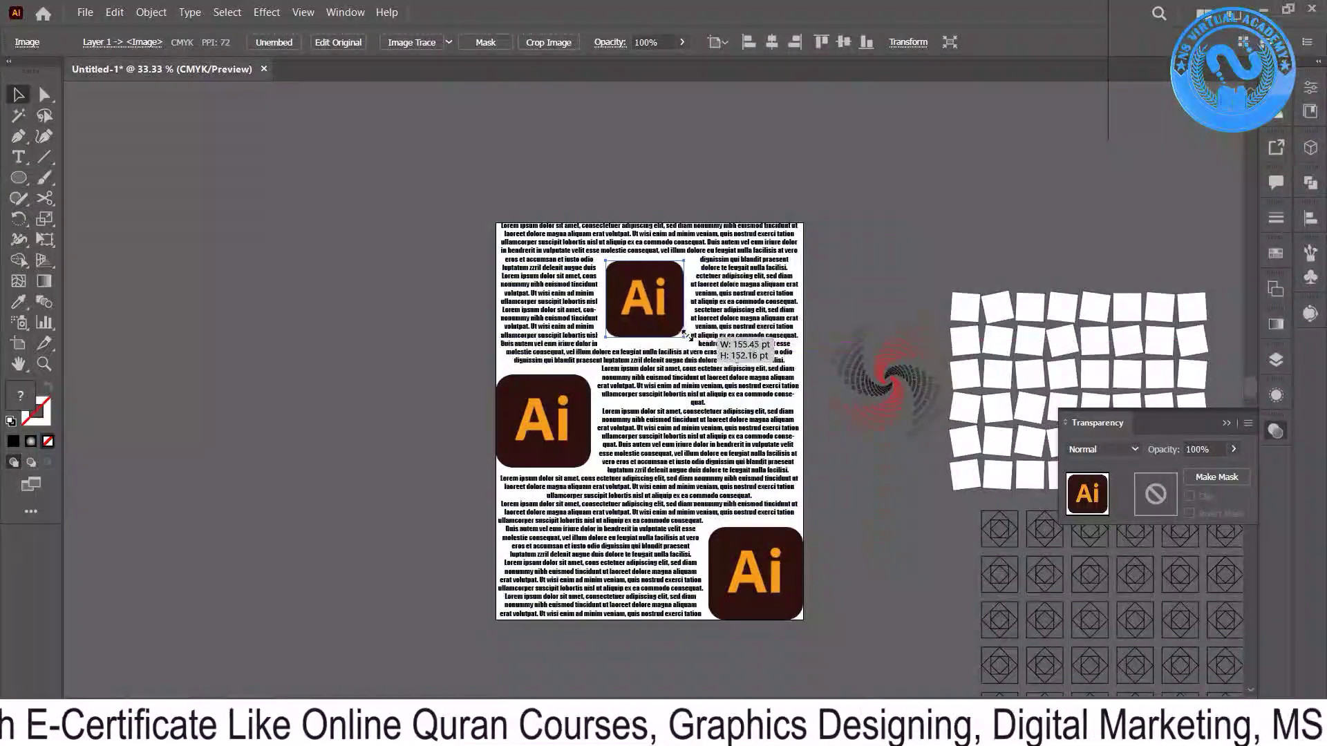
{"action": "left_click_drag", "start_coordinate": [699, 353], "coordinate": [669, 321]}
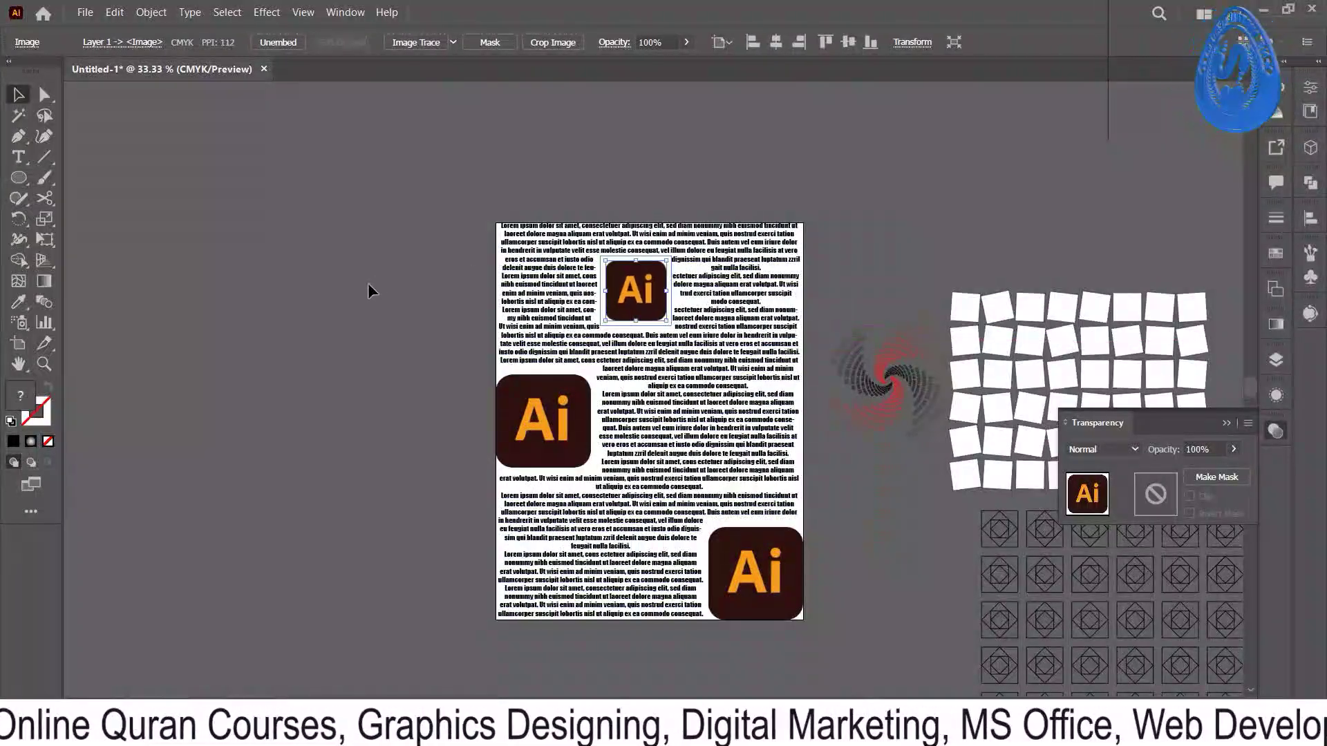
{"action": "left_click", "coordinate": [419, 289]}
- Return to the Google Meet call in the Edge browser
{"action": "scroll", "coordinate": [660, 152], "scroll_direction": "down", "scroll_amount": 2}
{"action": "scroll", "coordinate": [660, 152], "scroll_direction": "right", "scroll_amount": 5}
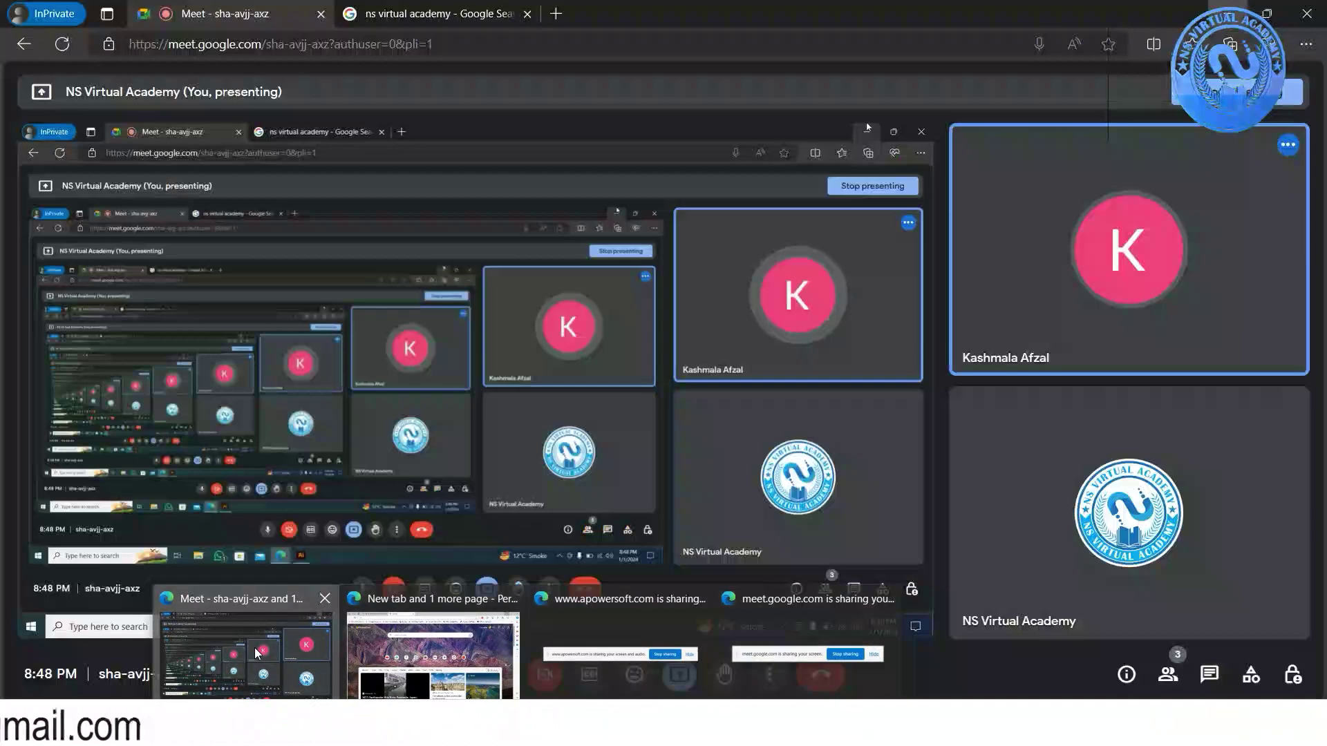
{"action": "left_click", "coordinate": [255, 648]}
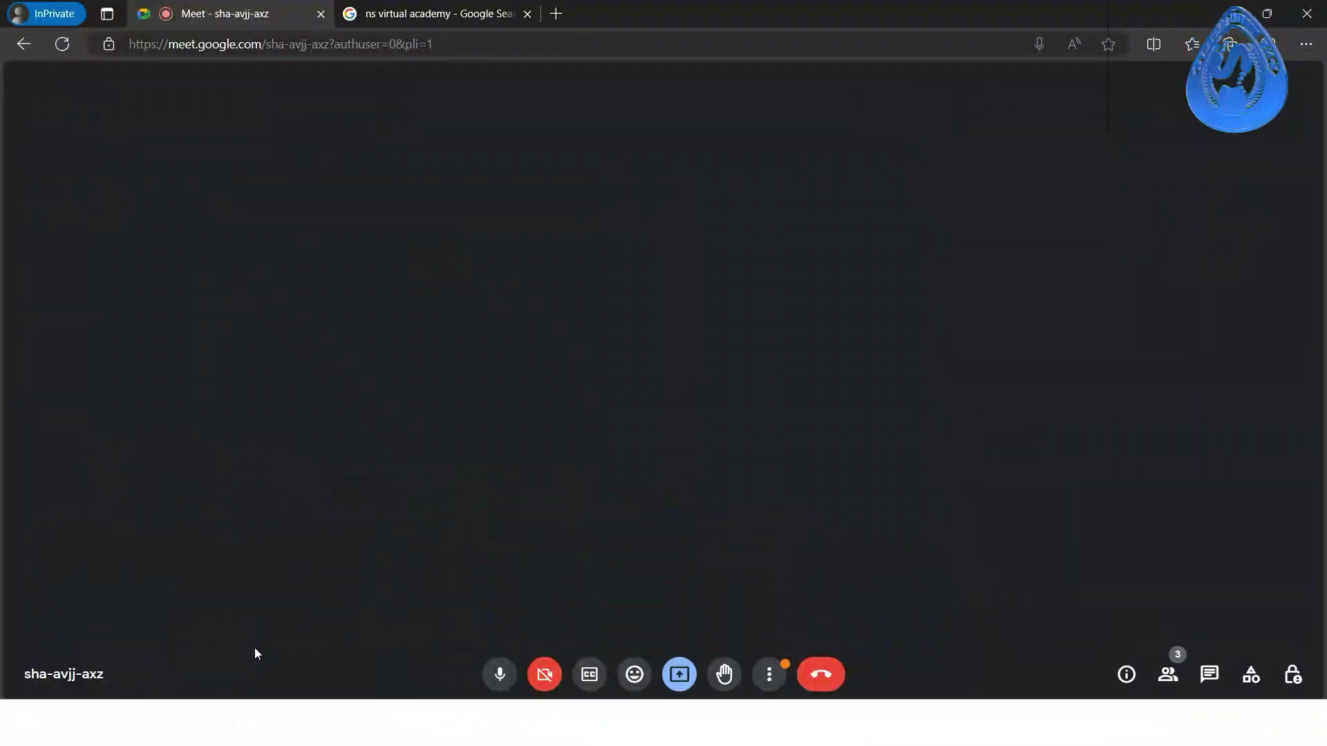